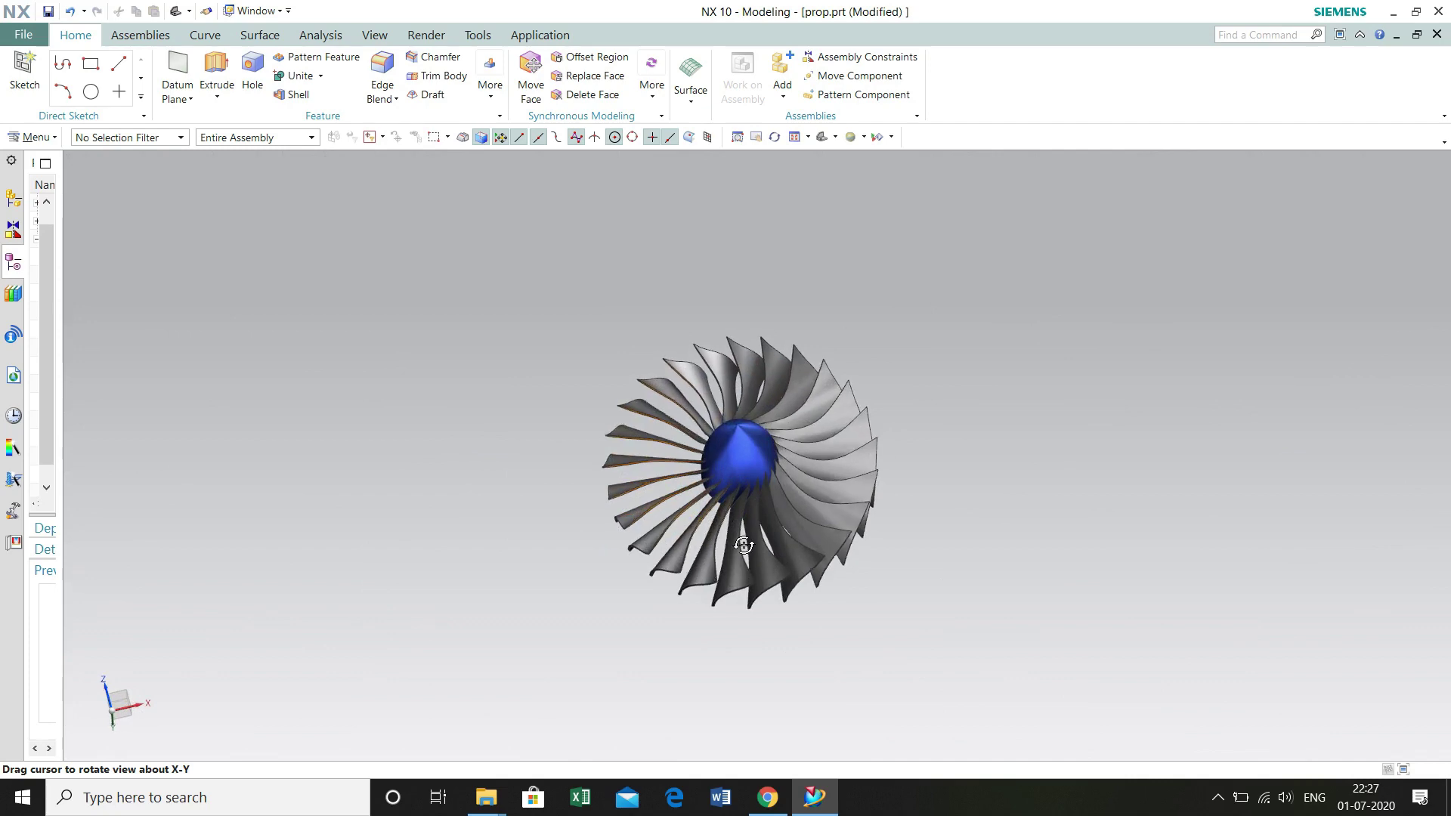
middle_drag(744, 546, 740, 560)
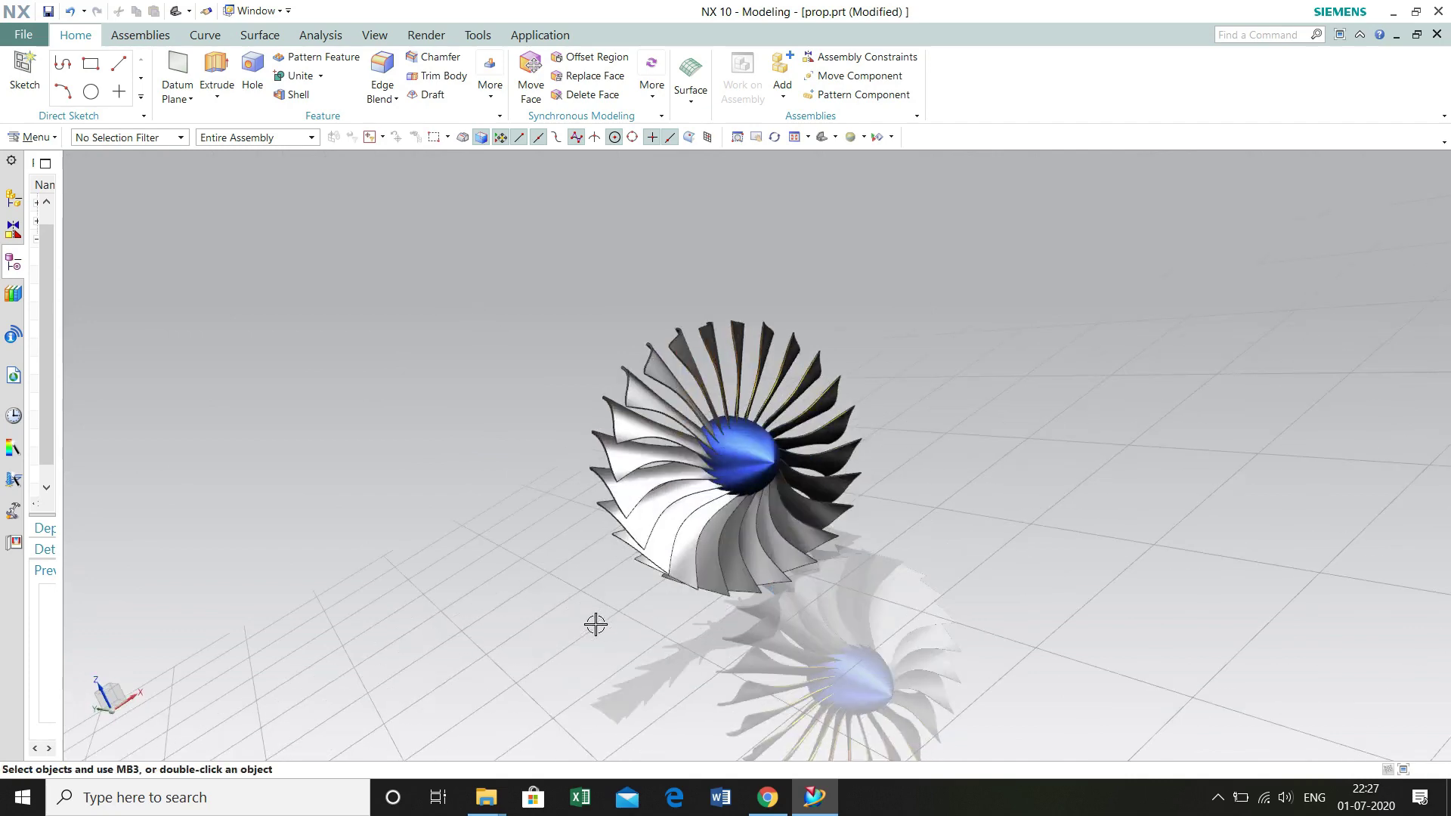
middle_drag(595, 624, 585, 566)
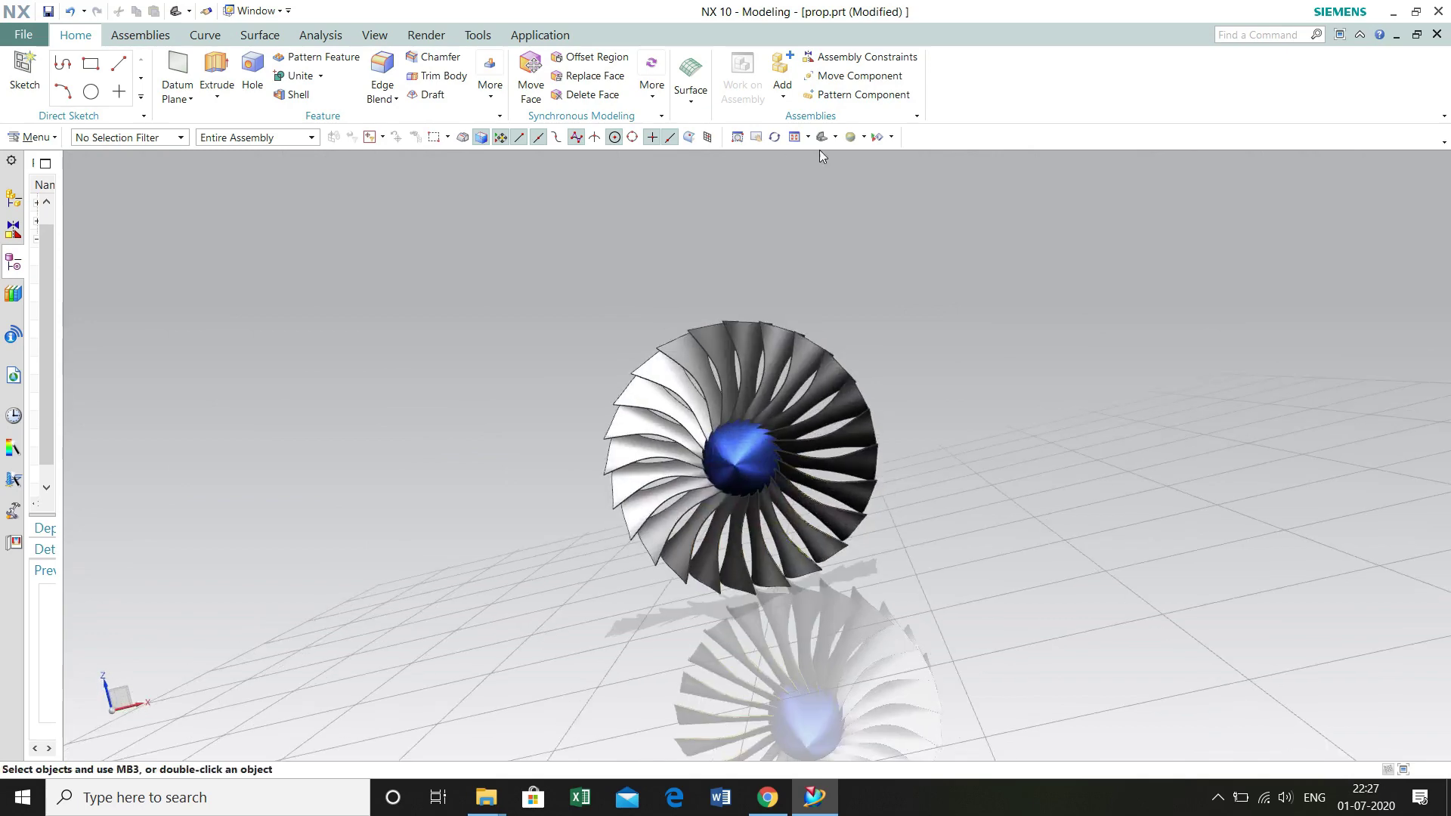
middle_drag(829, 174, 831, 233)
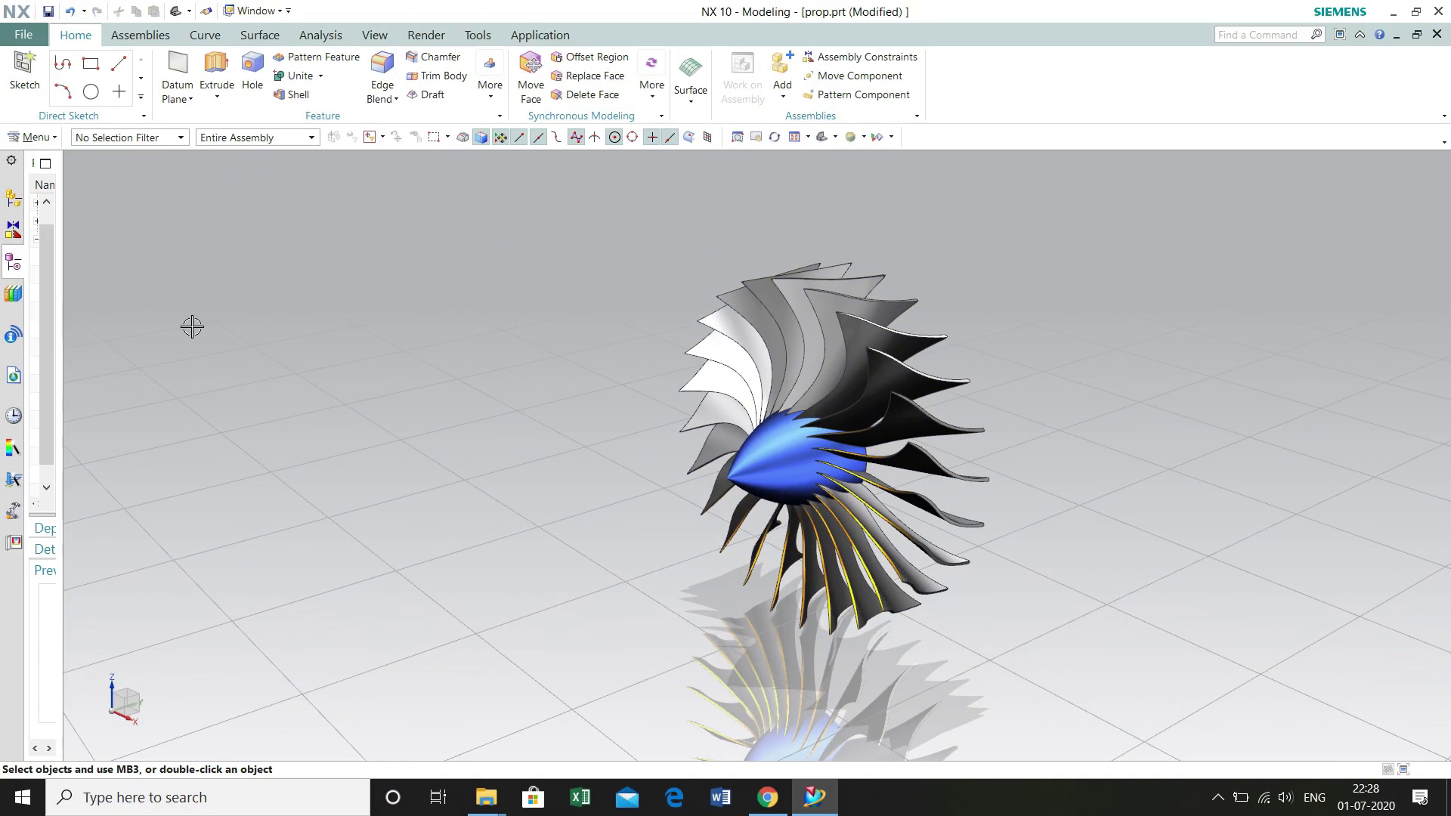
Step: Create a new millimetre part from the Model template and name it turbojetprt-1
click(23, 37)
click(42, 59)
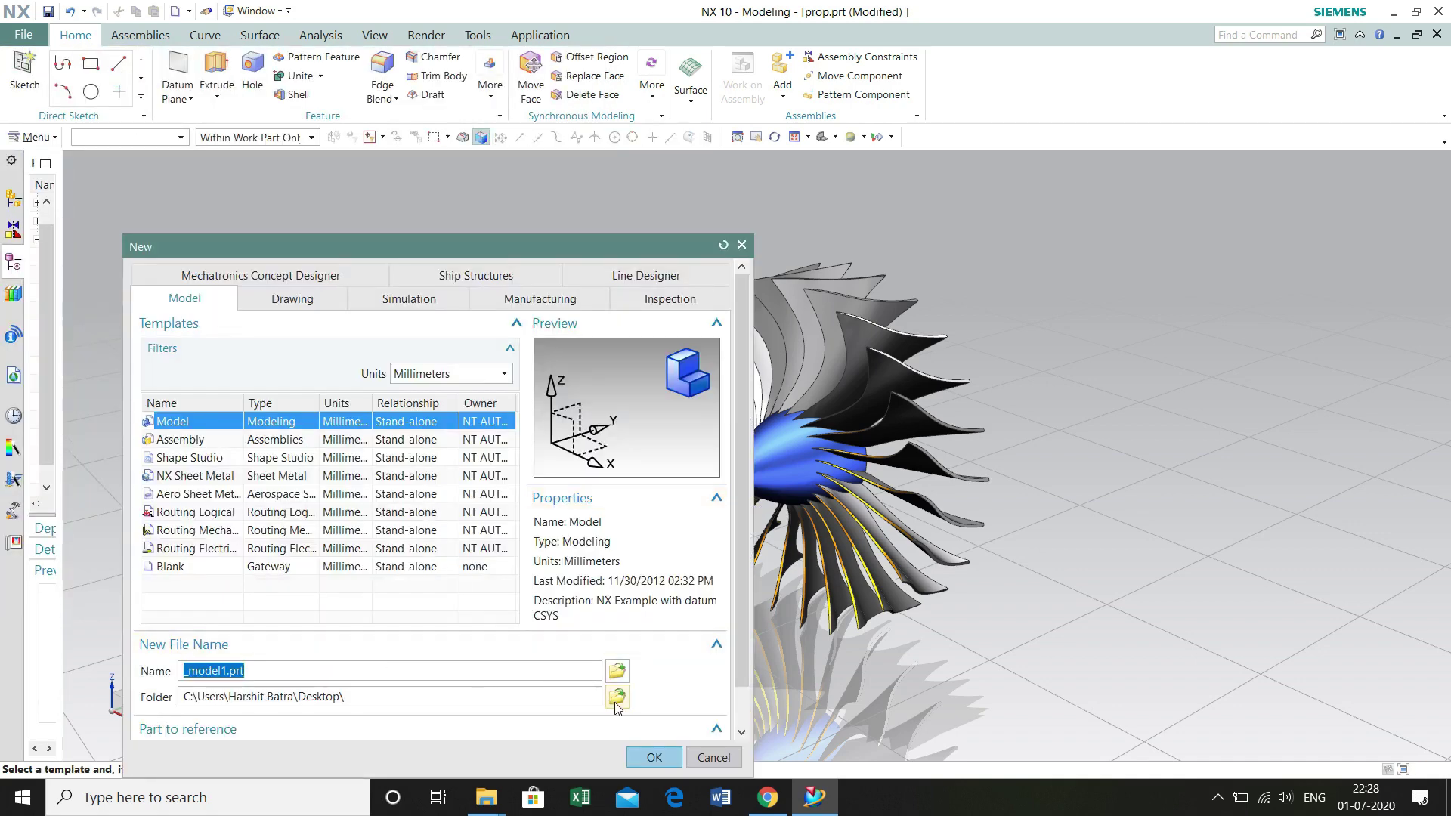
click(617, 672)
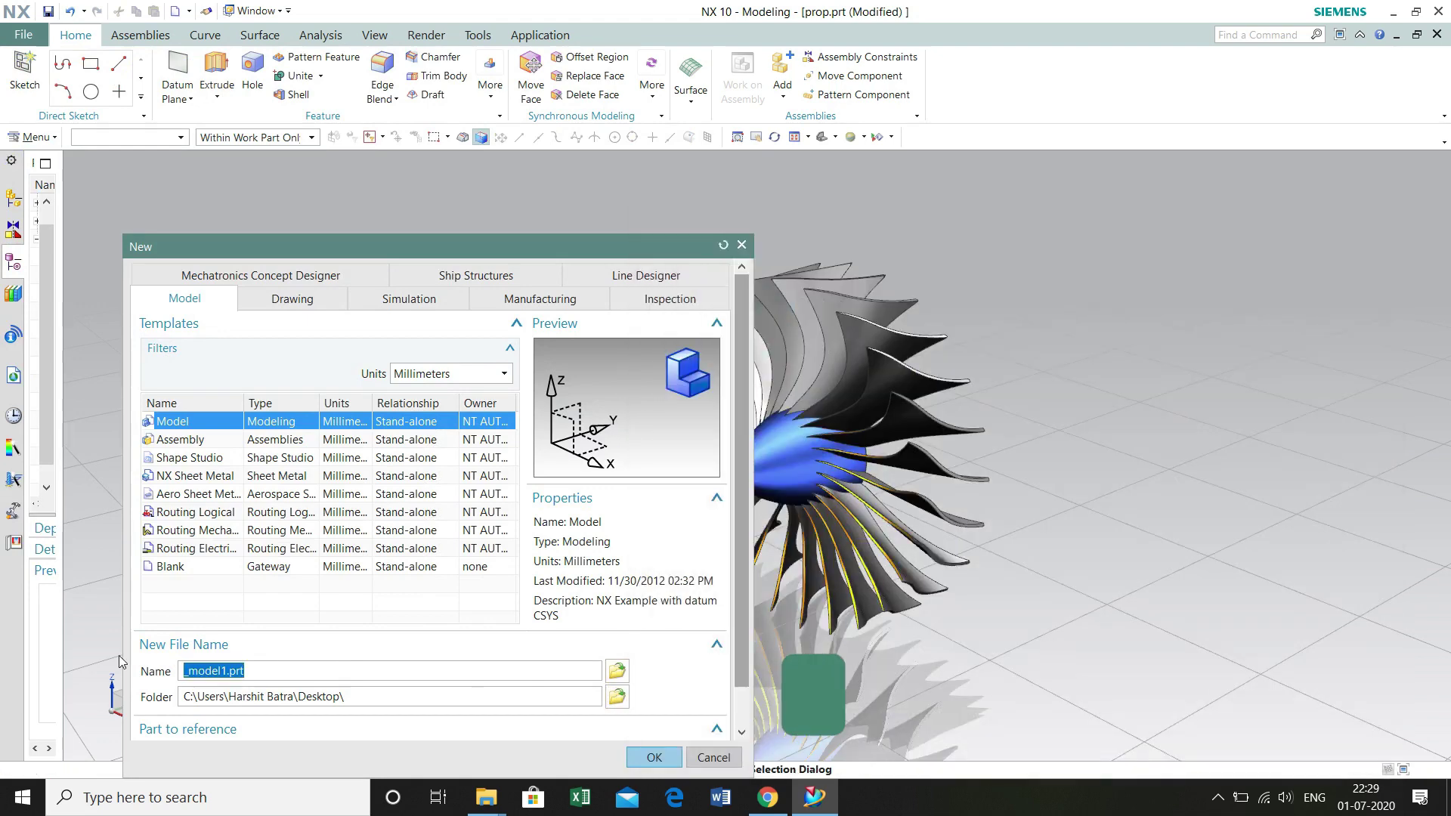
text(turbojt)
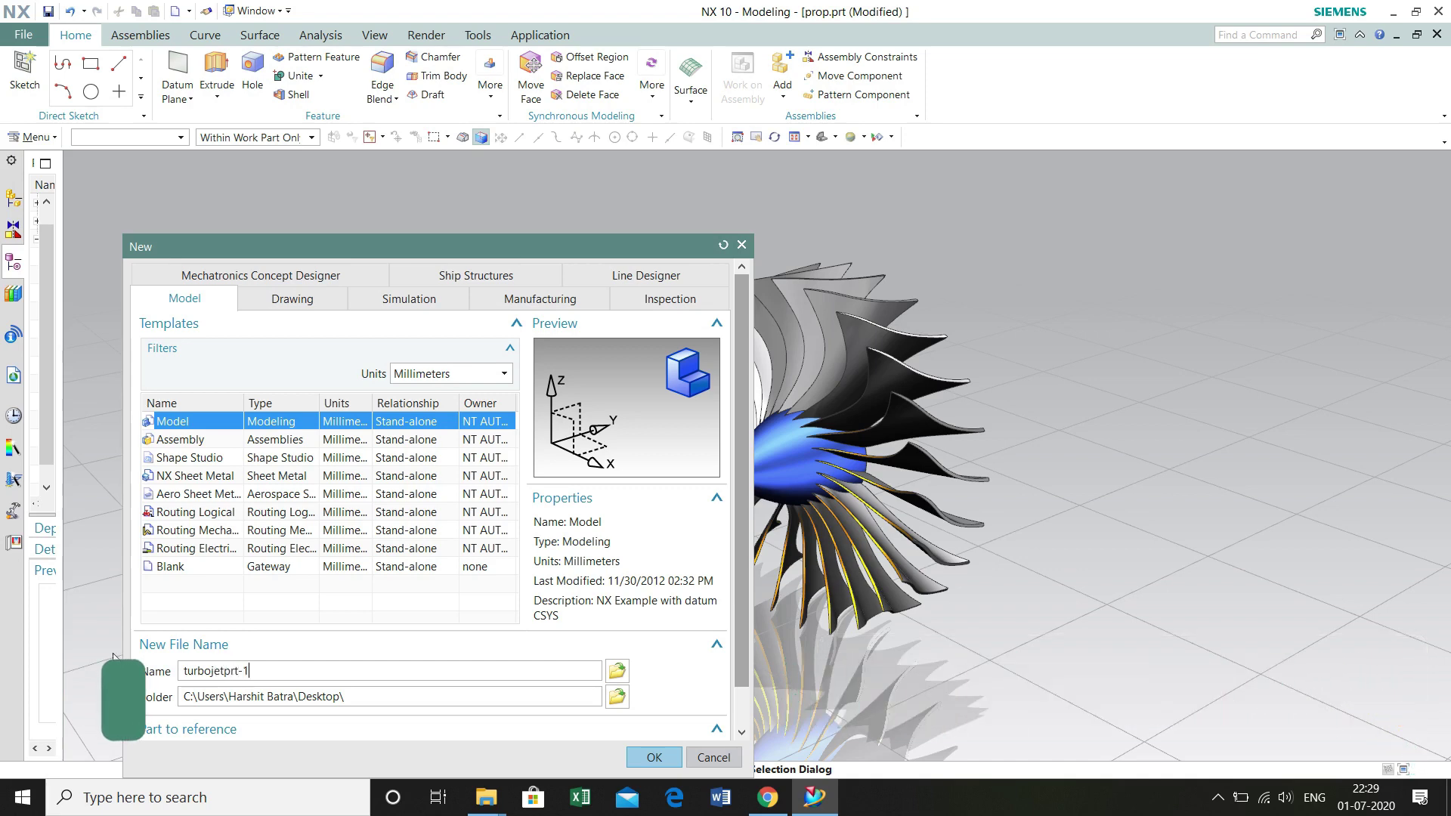
click(654, 757)
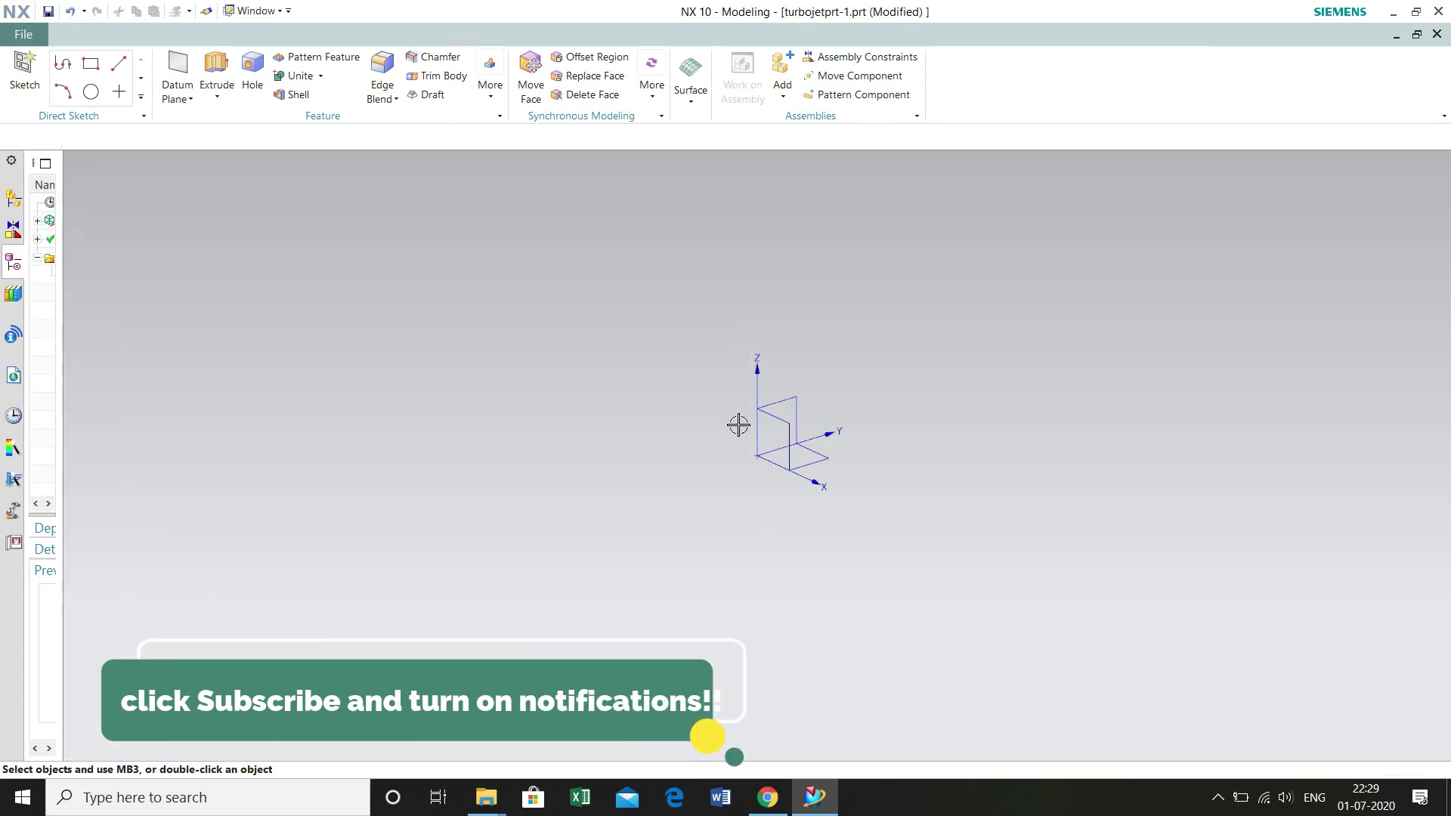
Step: Widen the Part Navigator and start a sketch on the YZ plane of the datum coordinate system
drag(62, 315, 257, 337)
click(22, 68)
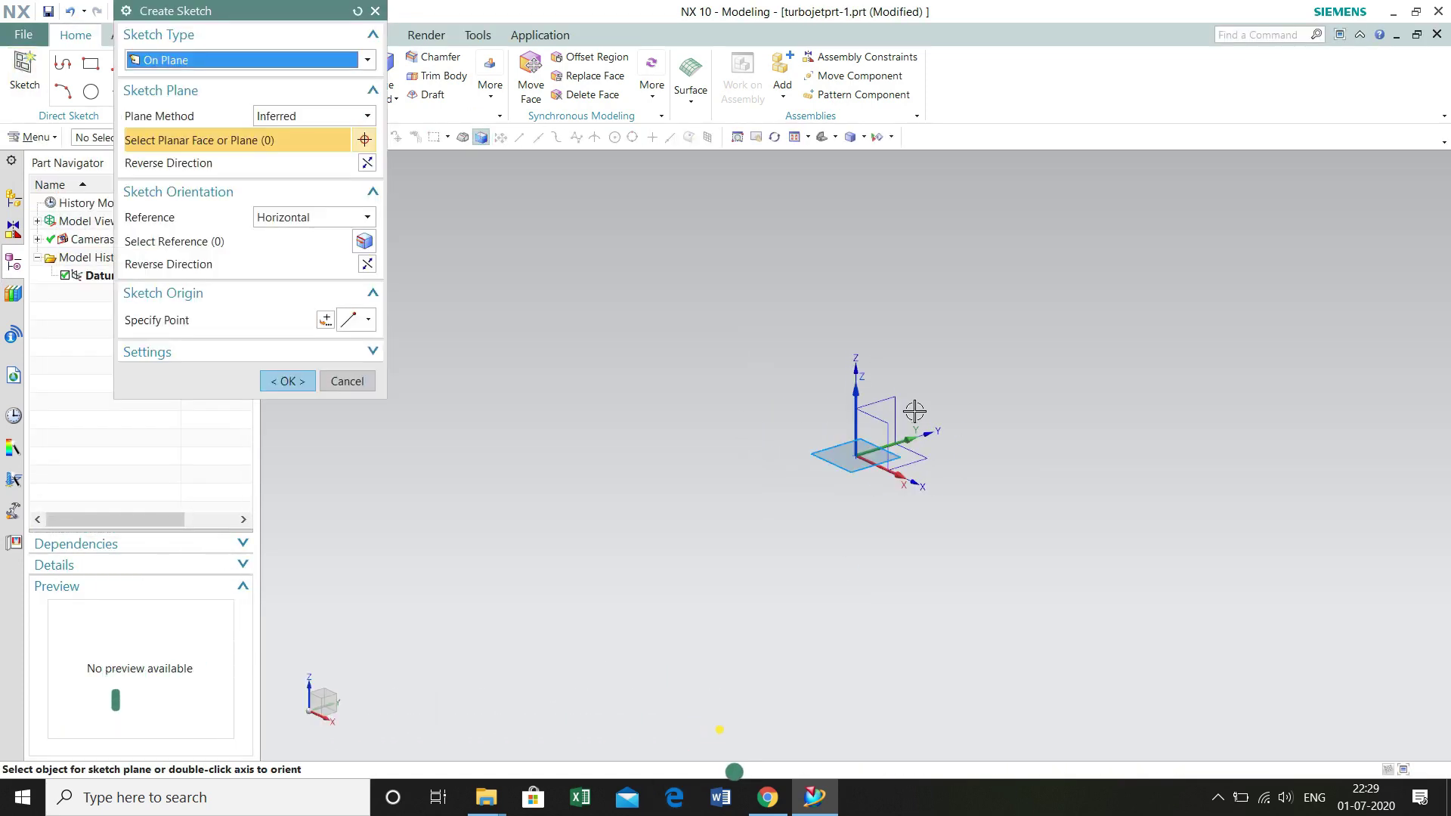
click(286, 381)
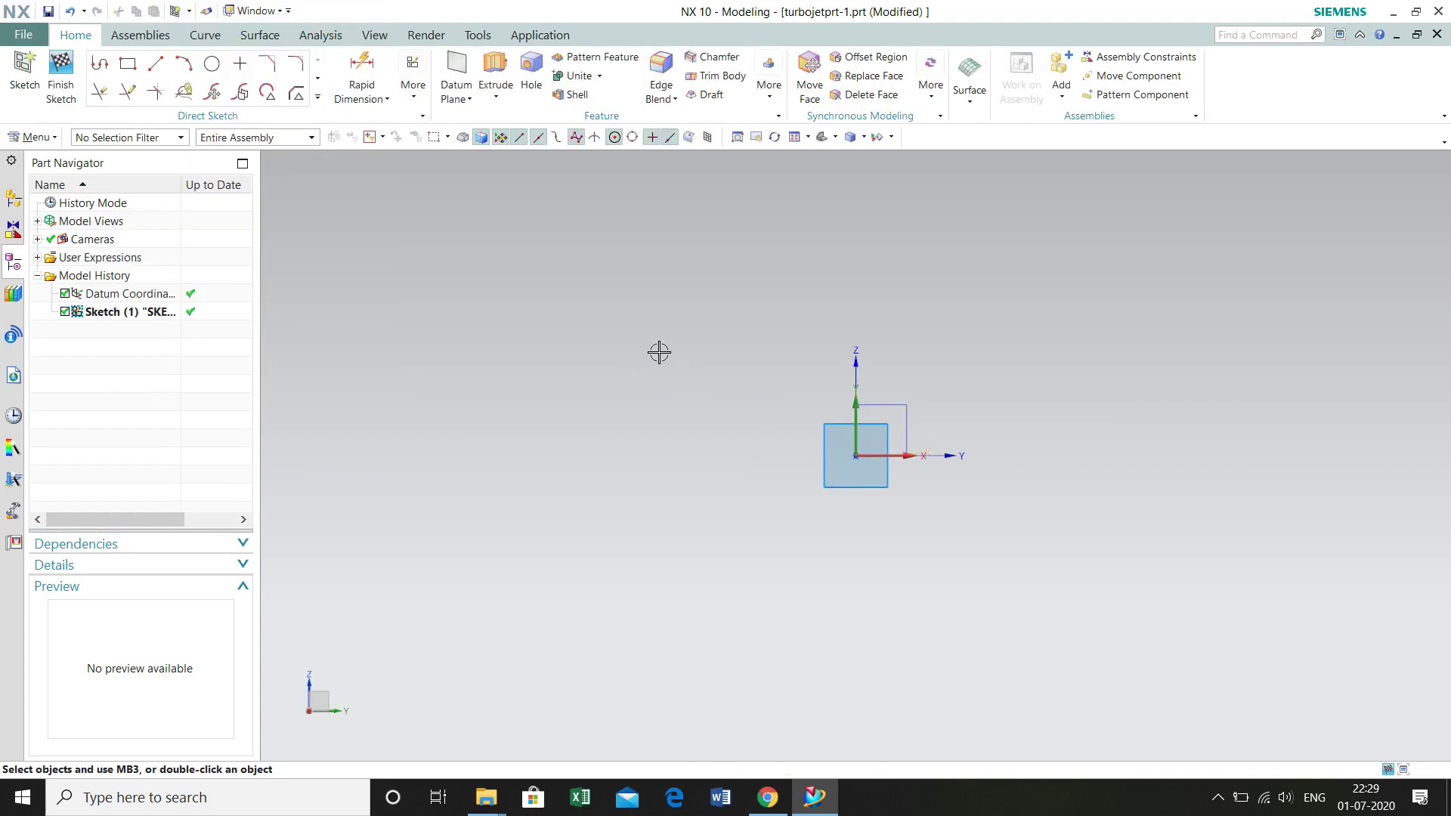
Step: Sketch a horizontal line about 61 mm long on the negative side of the origin, just above the horizontal axis
click(155, 63)
click(606, 453)
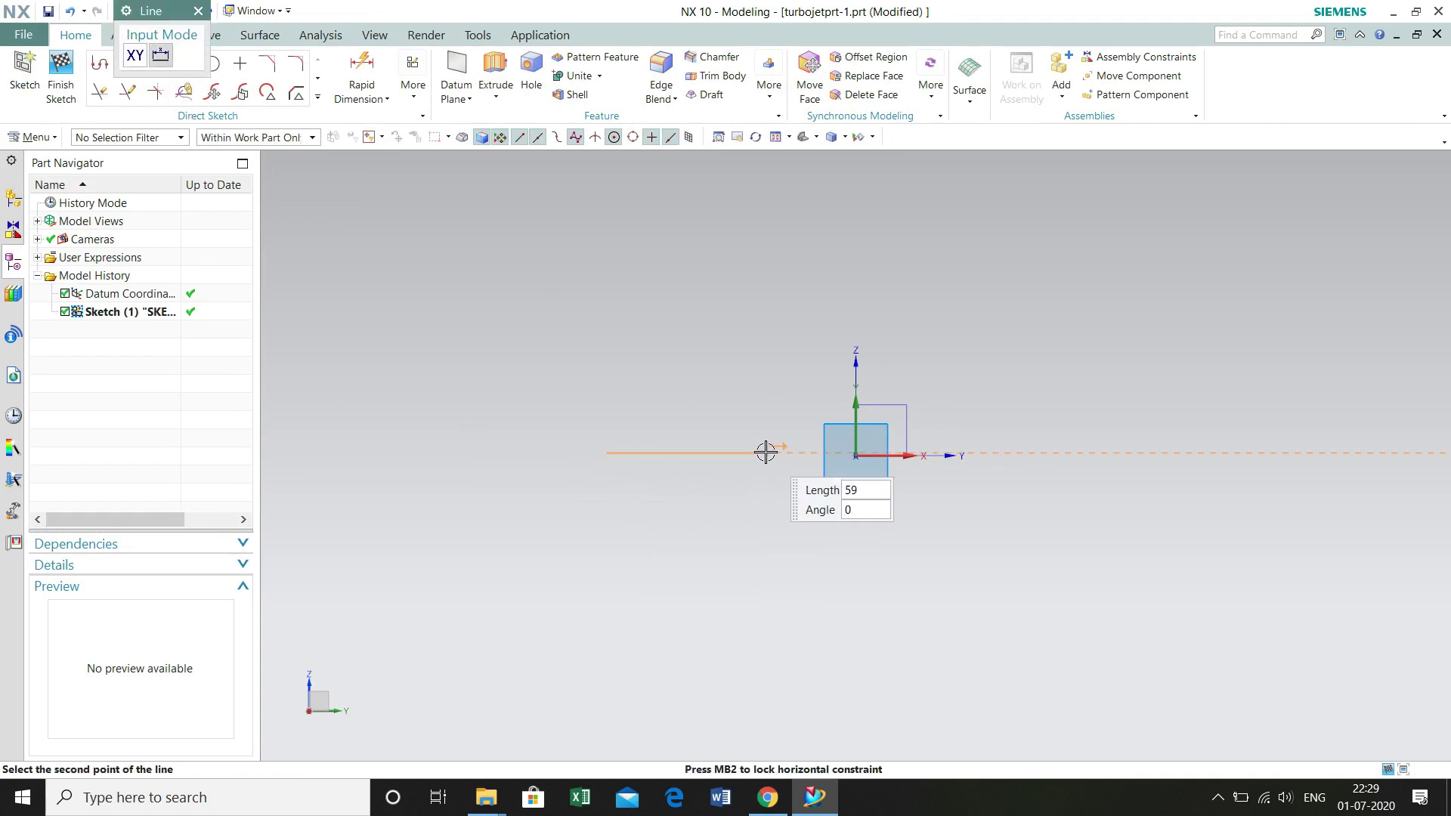
click(766, 452)
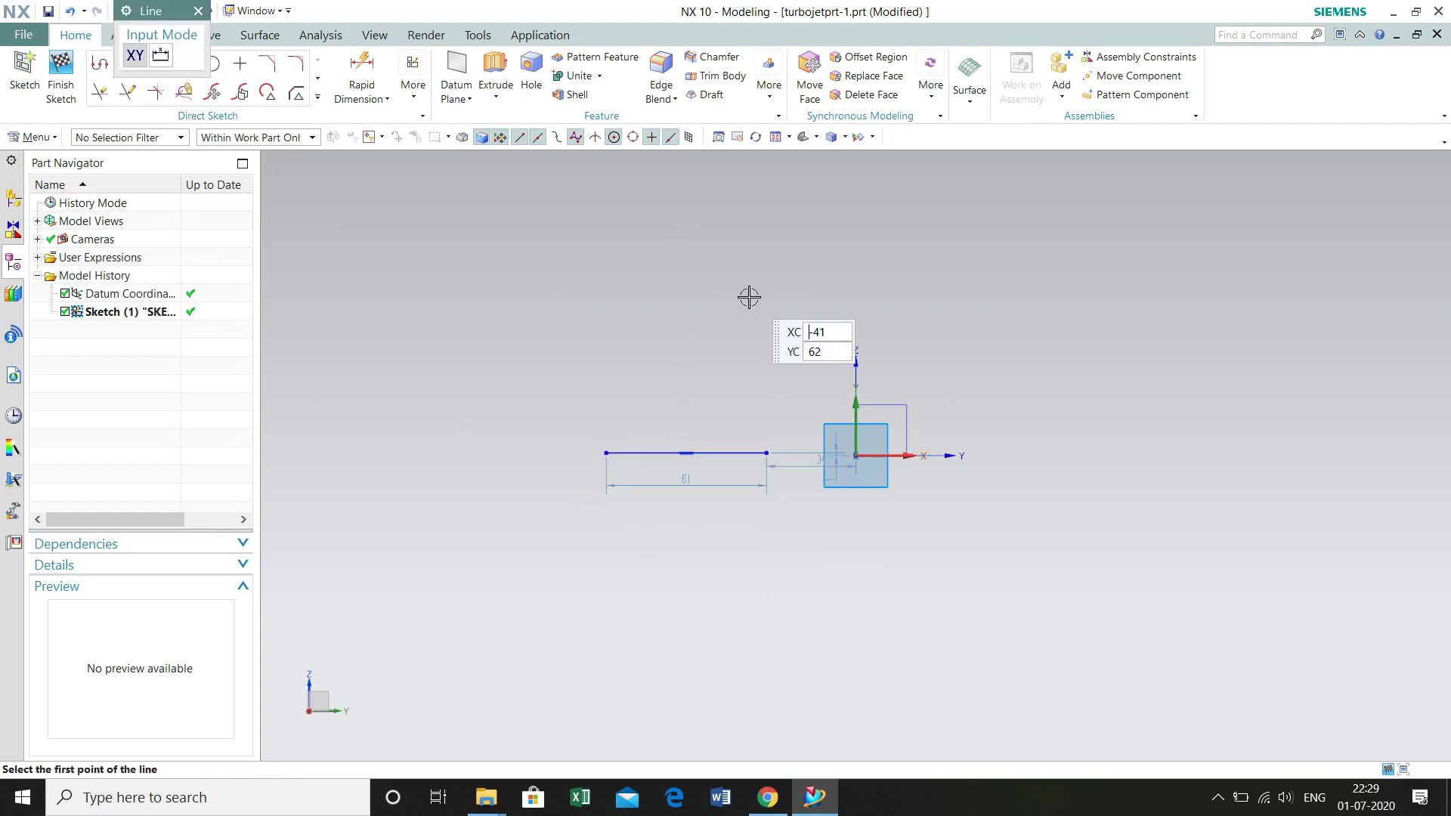
key(Escape)
Step: Continue from the line's inner end with a stepped profile: about 21 mm up, 34 mm across, 26 mm up, 12 mm across and 16 mm up
key(z)
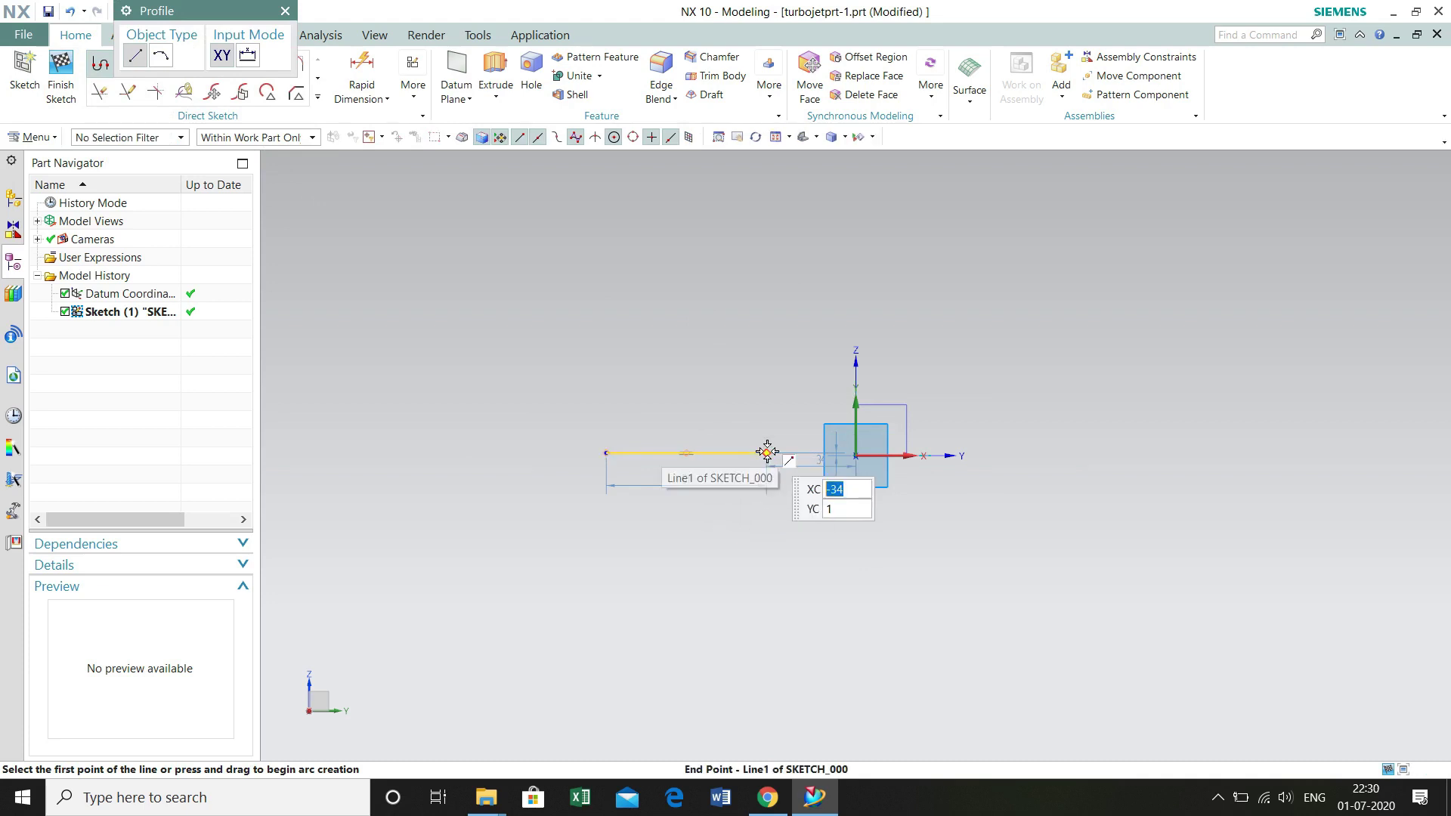
click(767, 452)
click(815, 456)
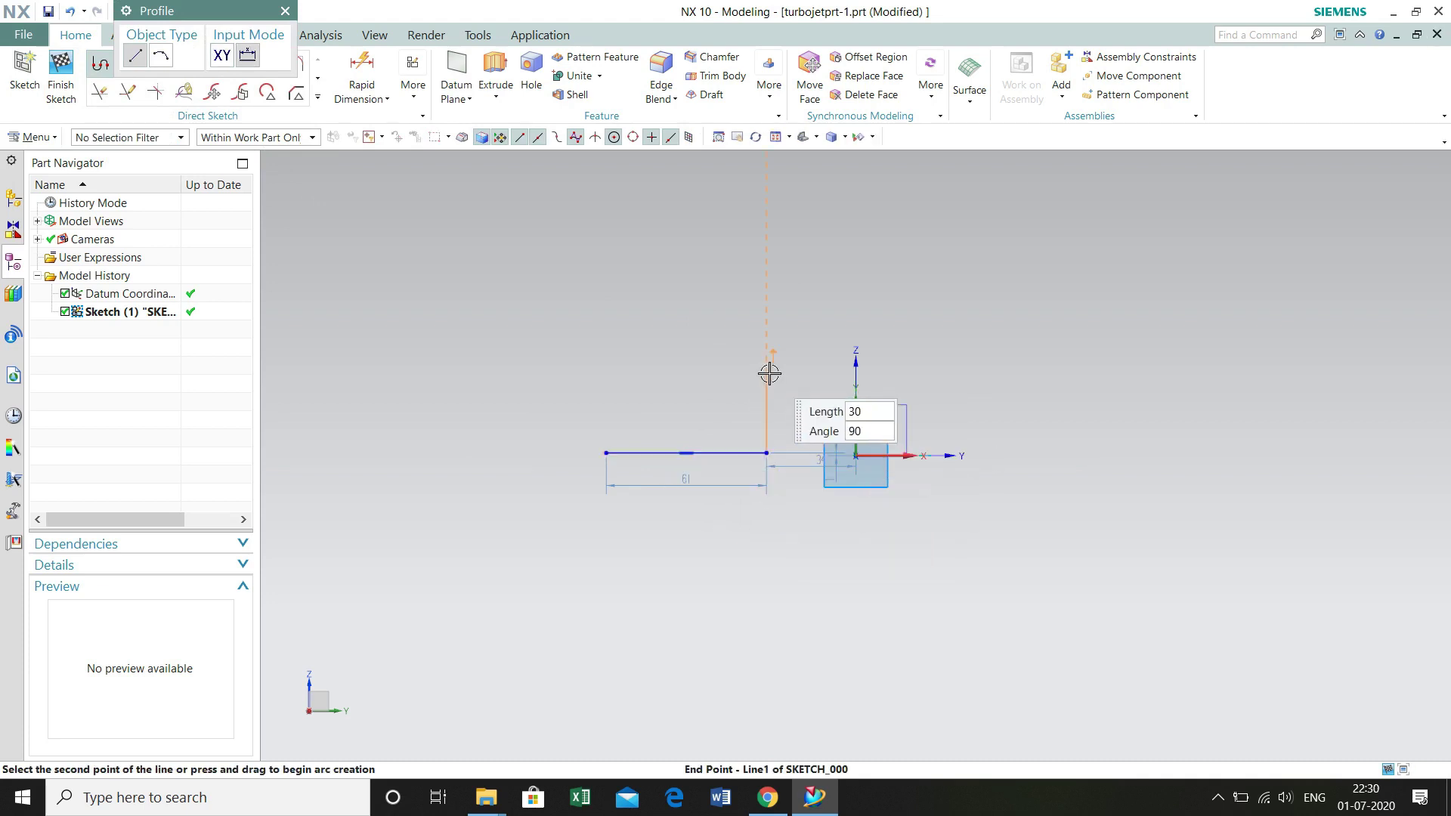
click(769, 397)
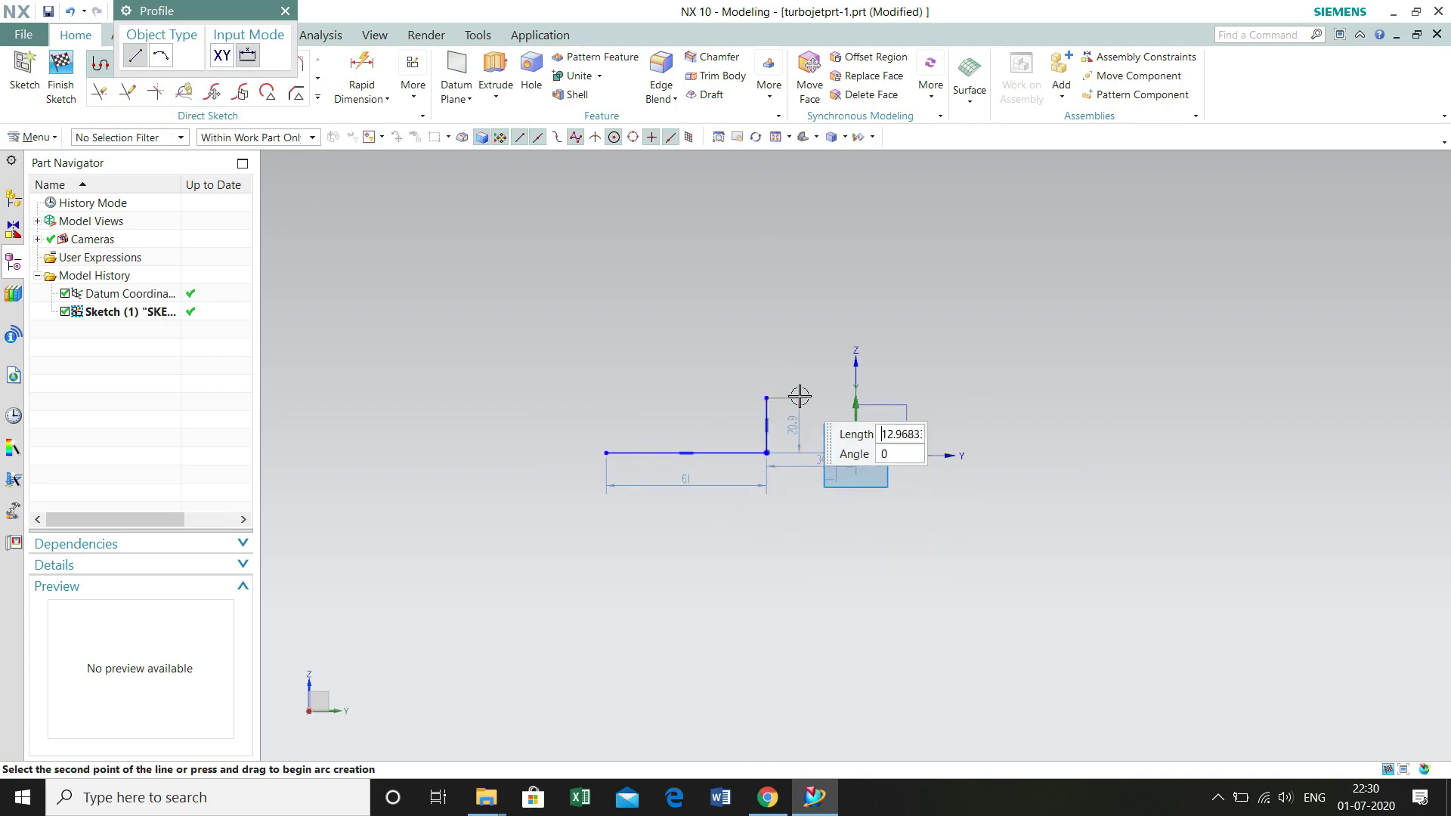
click(856, 399)
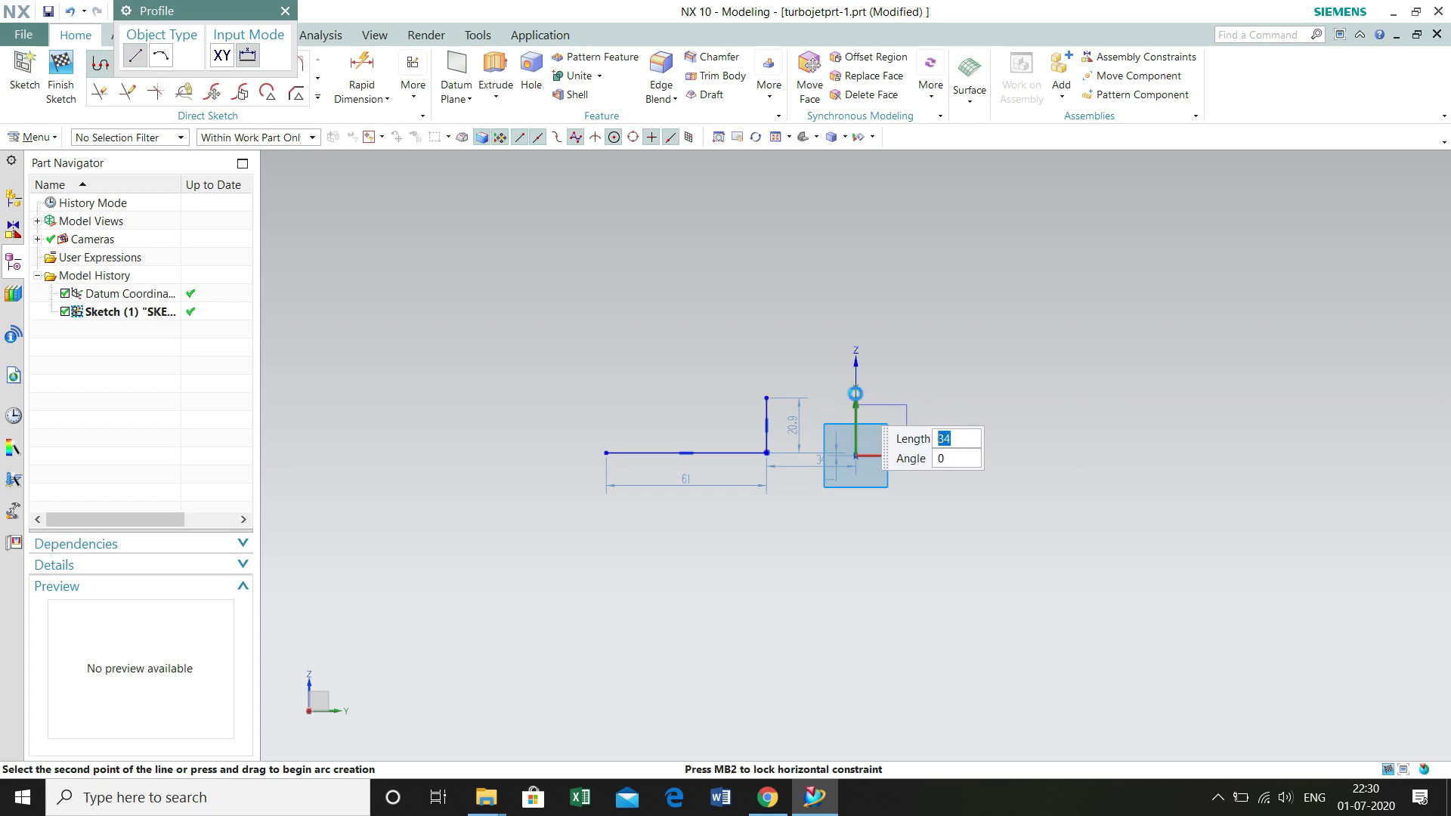
click(854, 330)
click(887, 329)
click(887, 287)
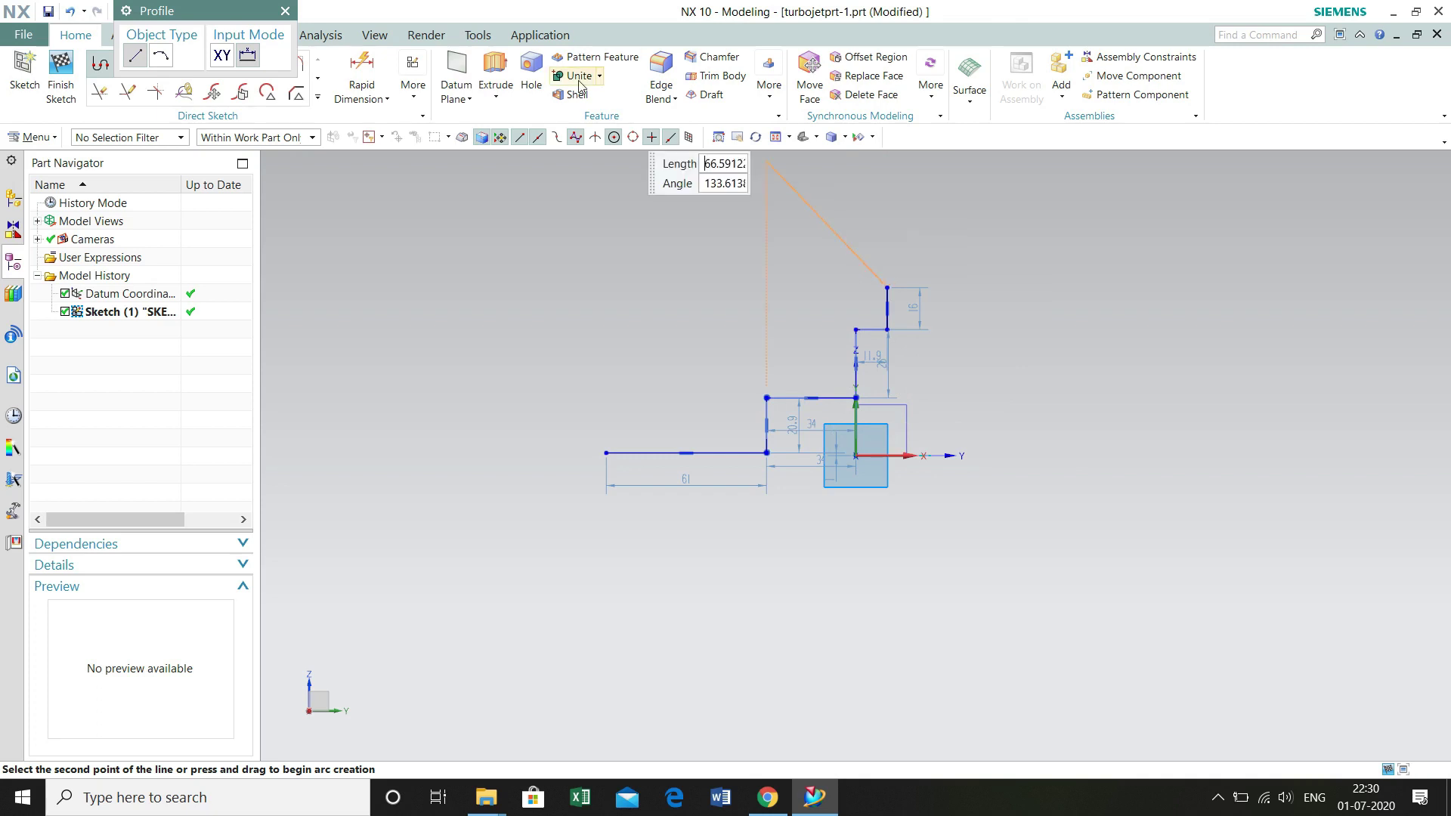
click(285, 10)
Step: Dimension the horizontal distance from the profile's outer end to the origin and set it to 351.5 mm
click(362, 76)
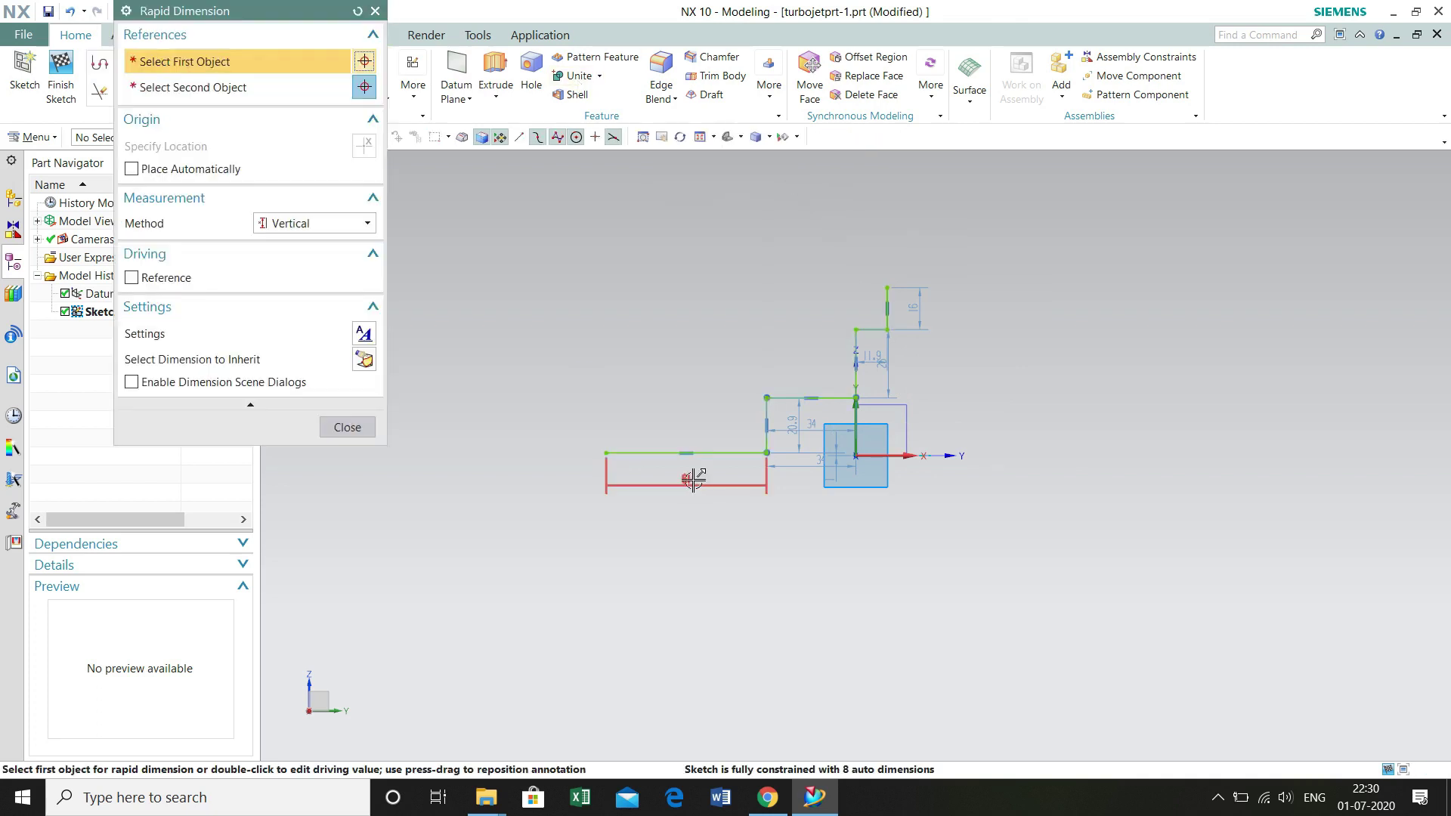
click(606, 453)
click(857, 460)
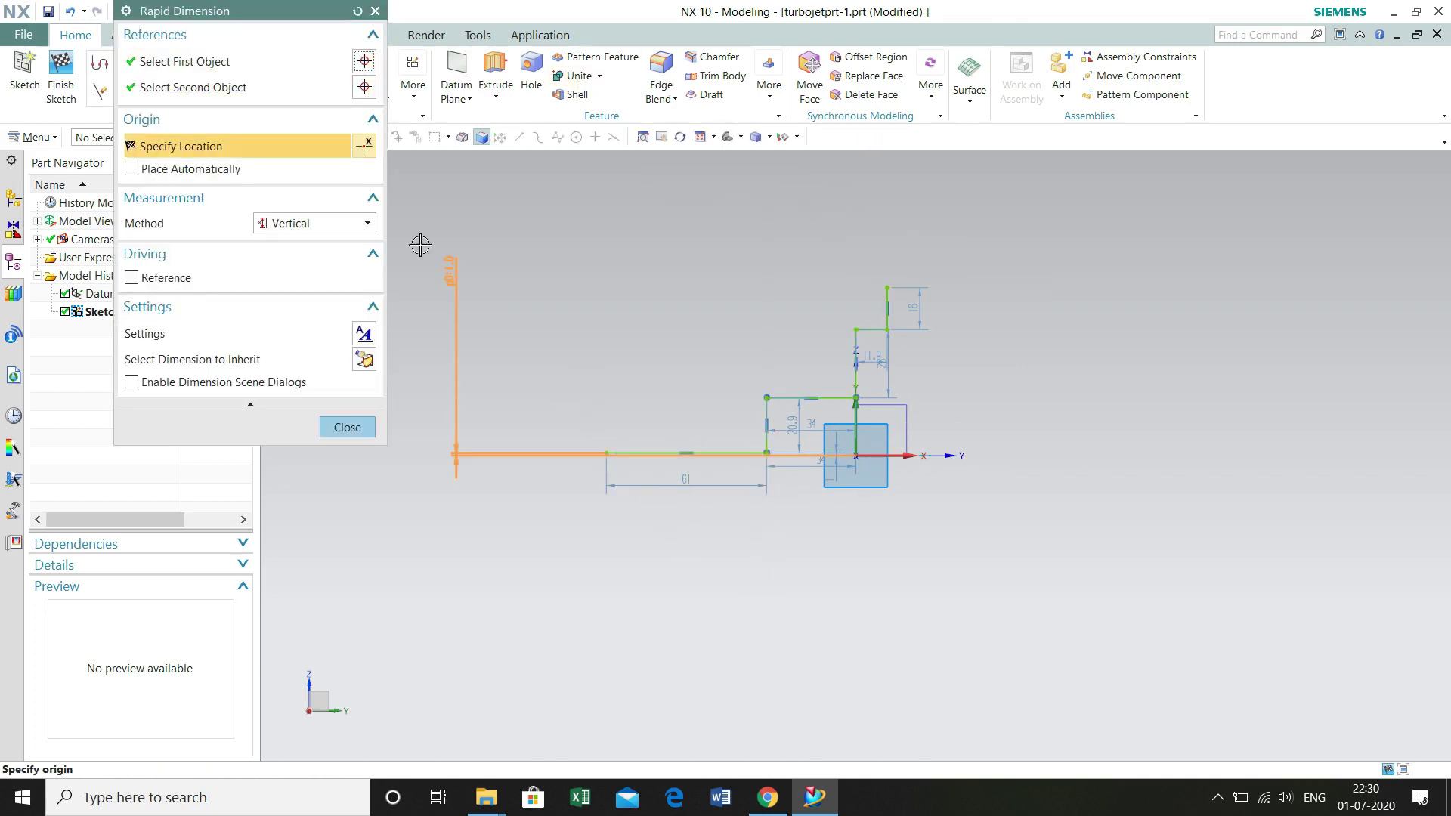
click(314, 223)
click(294, 249)
click(756, 593)
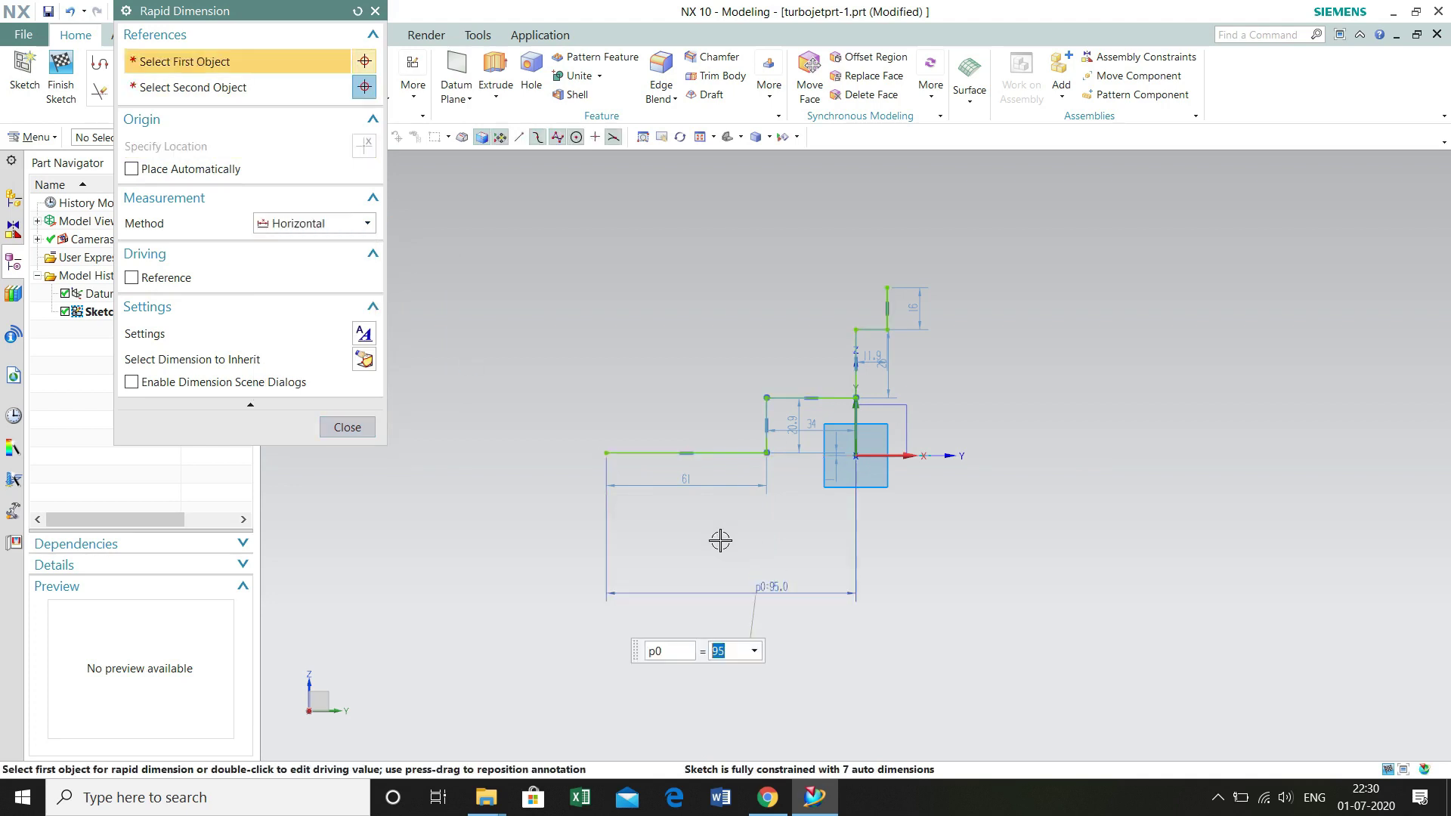
text(351.5)
key(Return)
scroll(658, 596, down, 3)
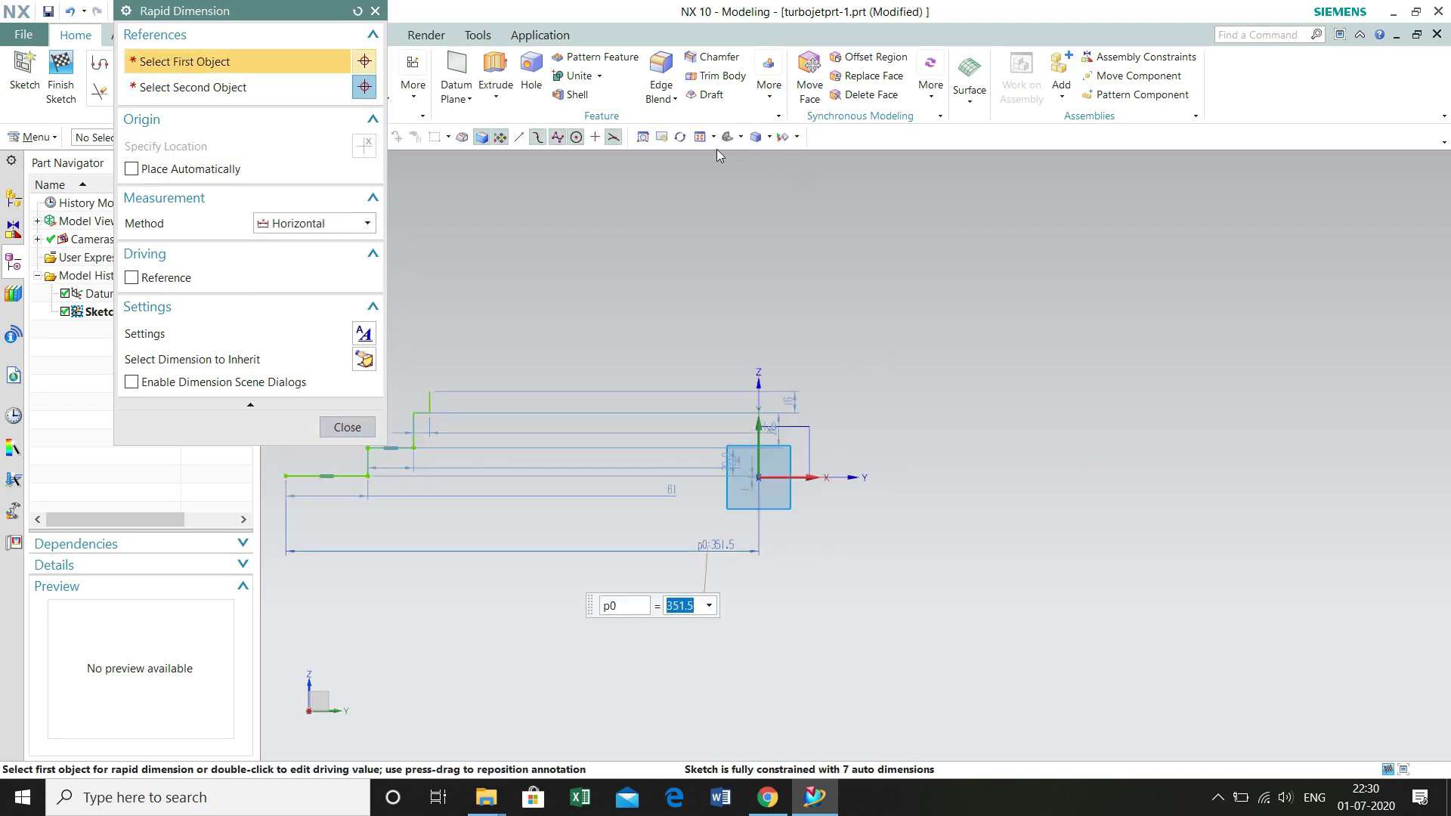
click(347, 427)
Step: Dimension the profile's two lower vertical segments, setting the first to 57.5 mm and the second to 113.5 mm
scroll(647, 368, up, 2)
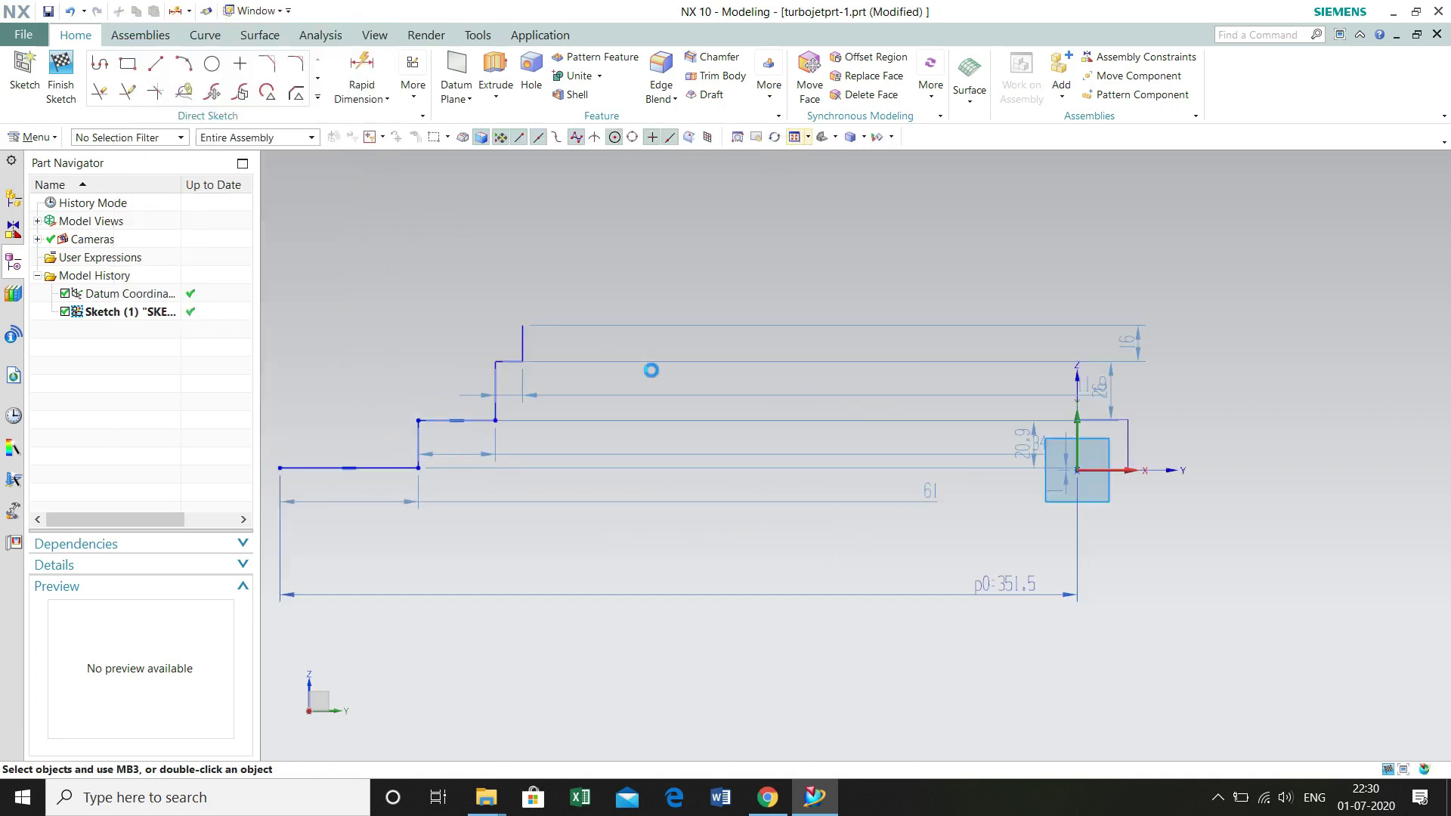
key(d)
double_click(523, 316)
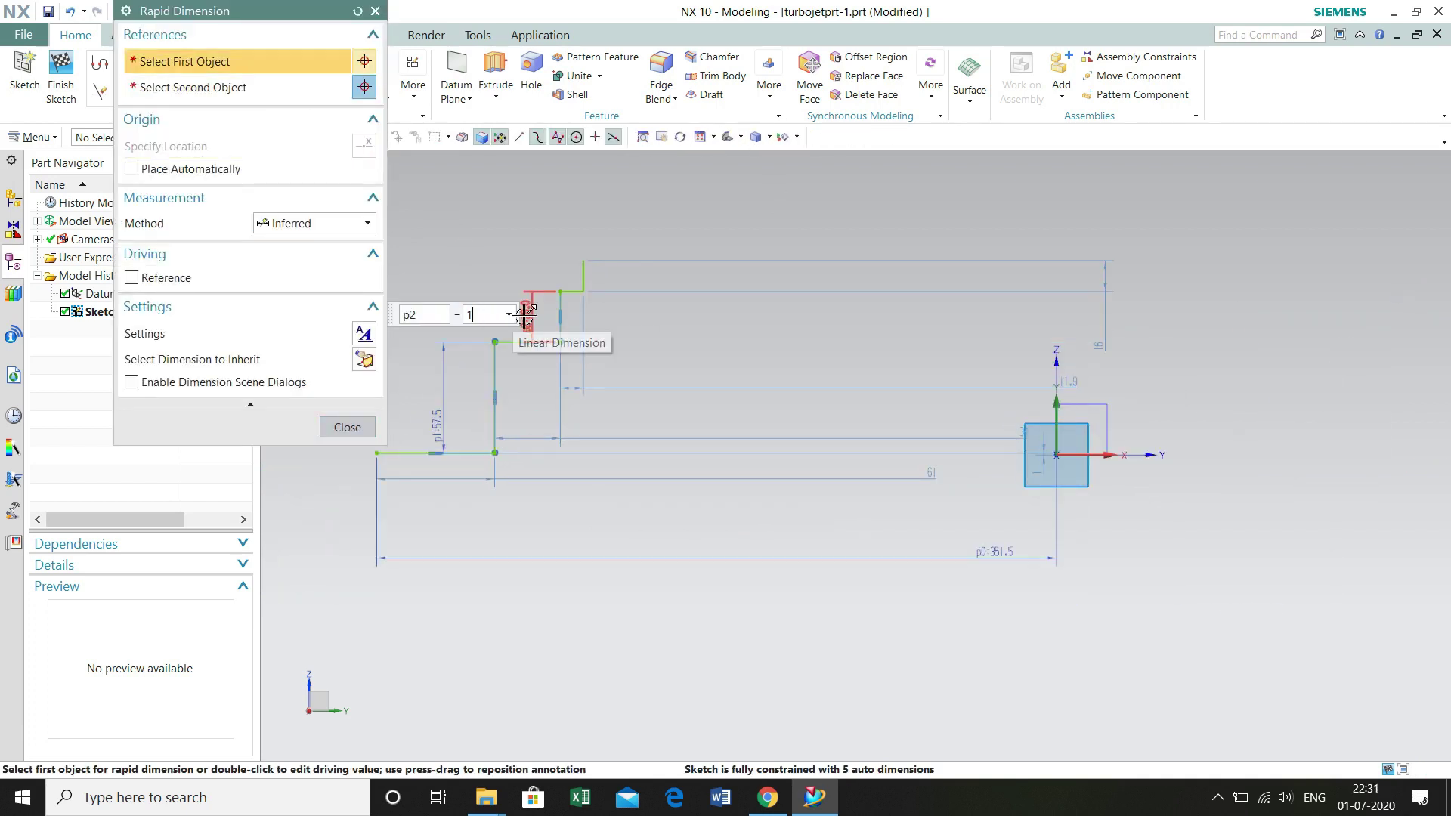
key(Return)
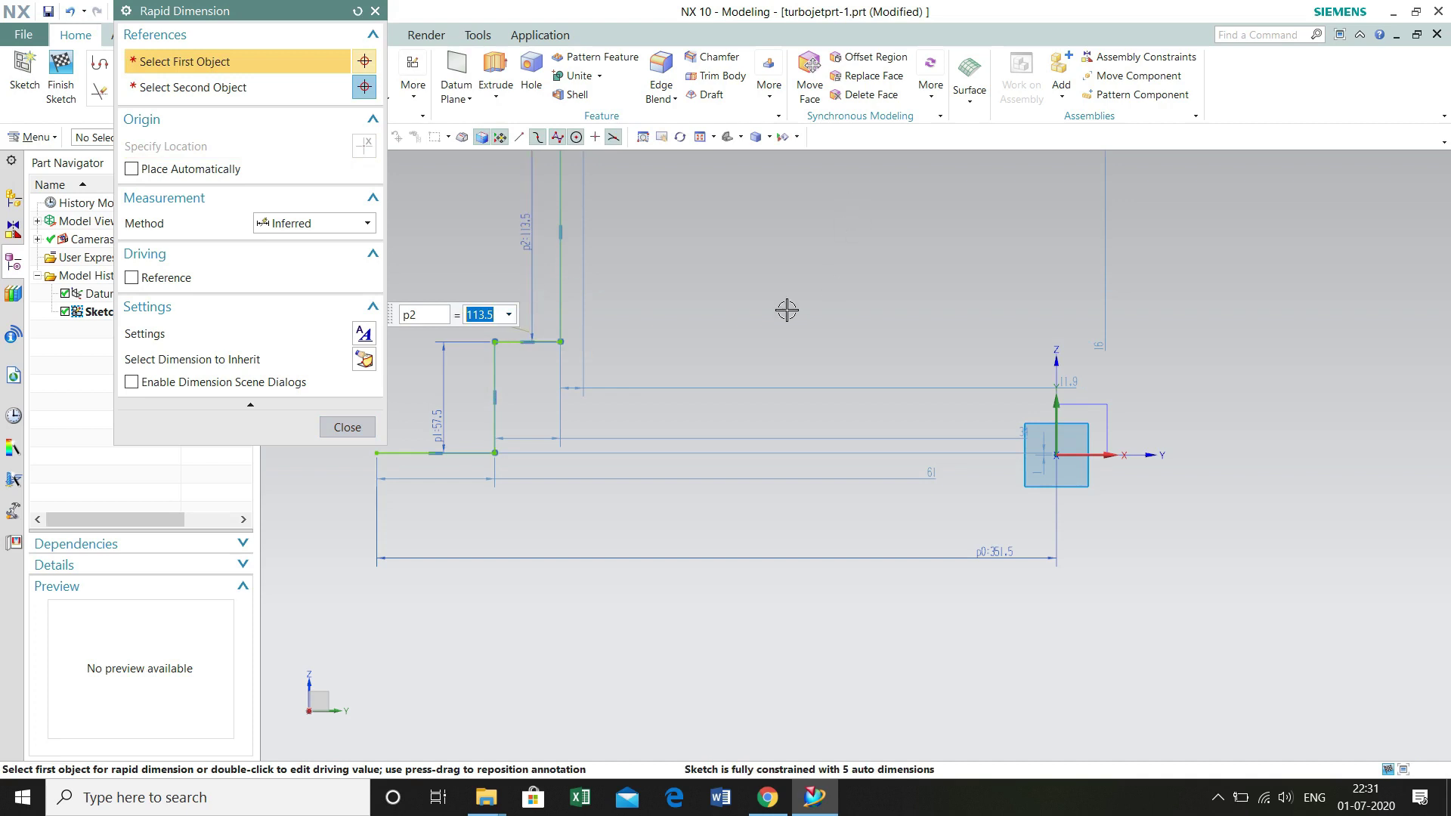
key(ctrl+f)
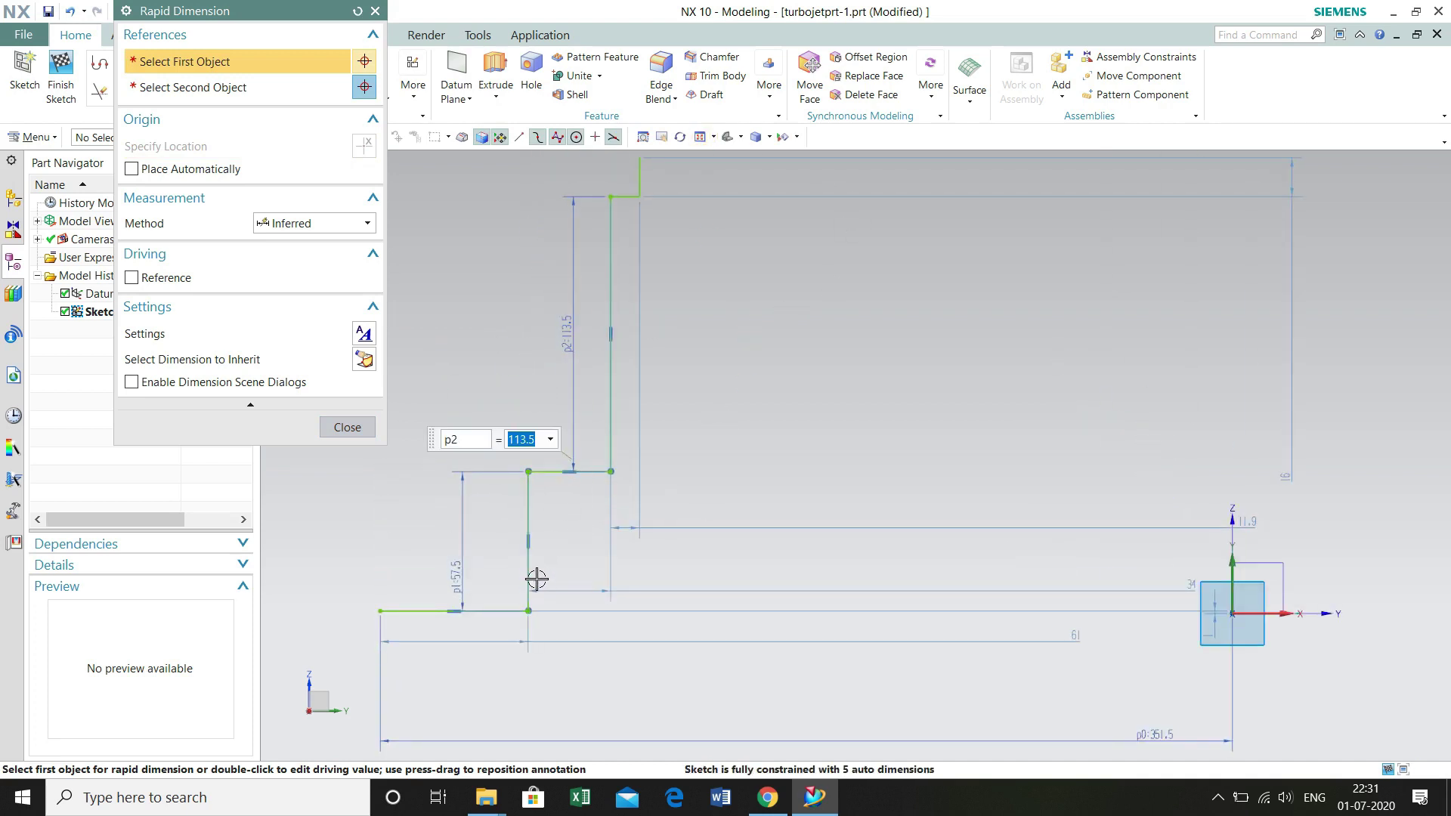
Step: Dimension the distance from the inner end of the base line to the vertical axis and set it to 97 mm
click(533, 610)
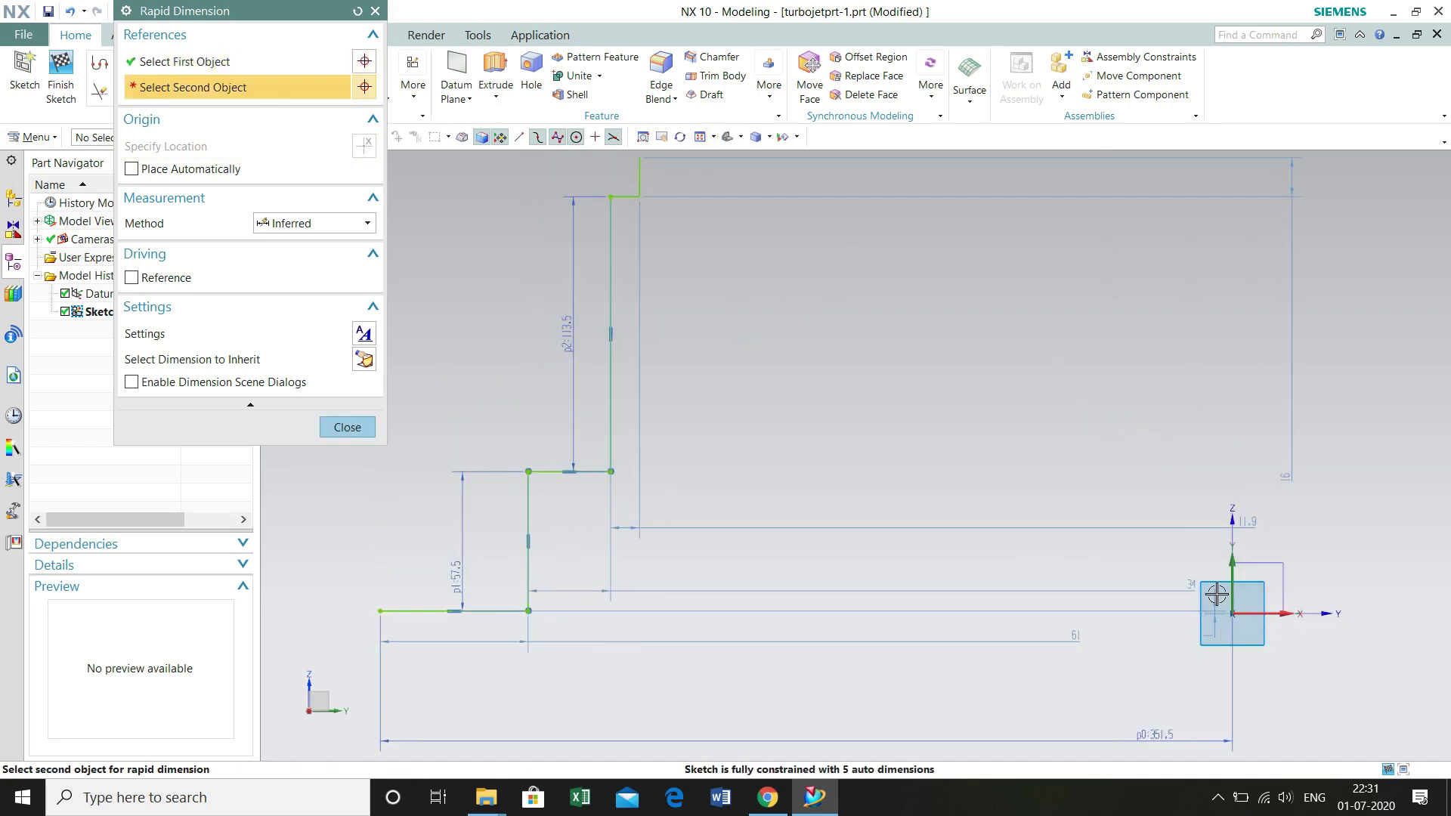
click(1231, 593)
click(881, 502)
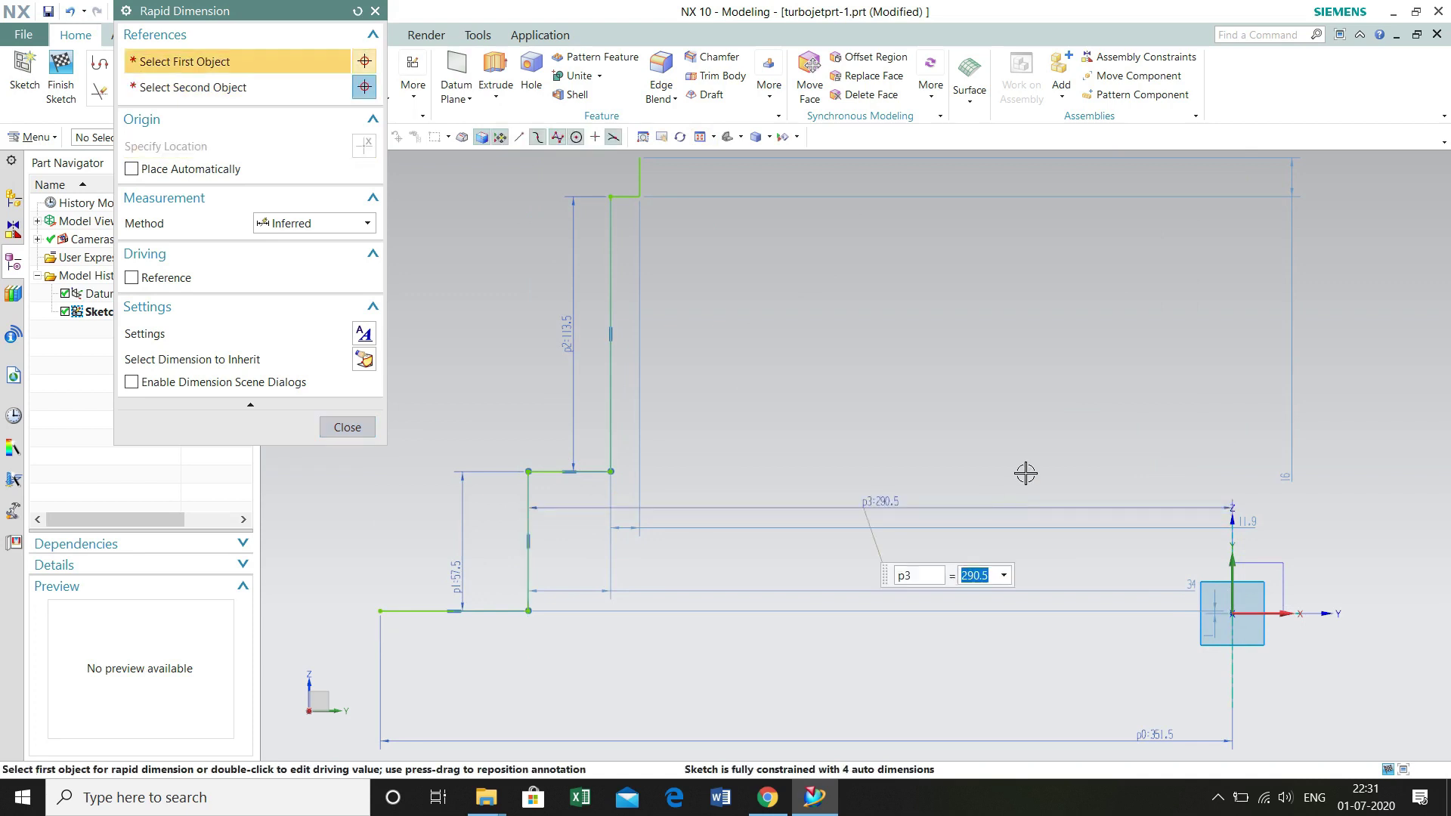
text(97)
key(Return)
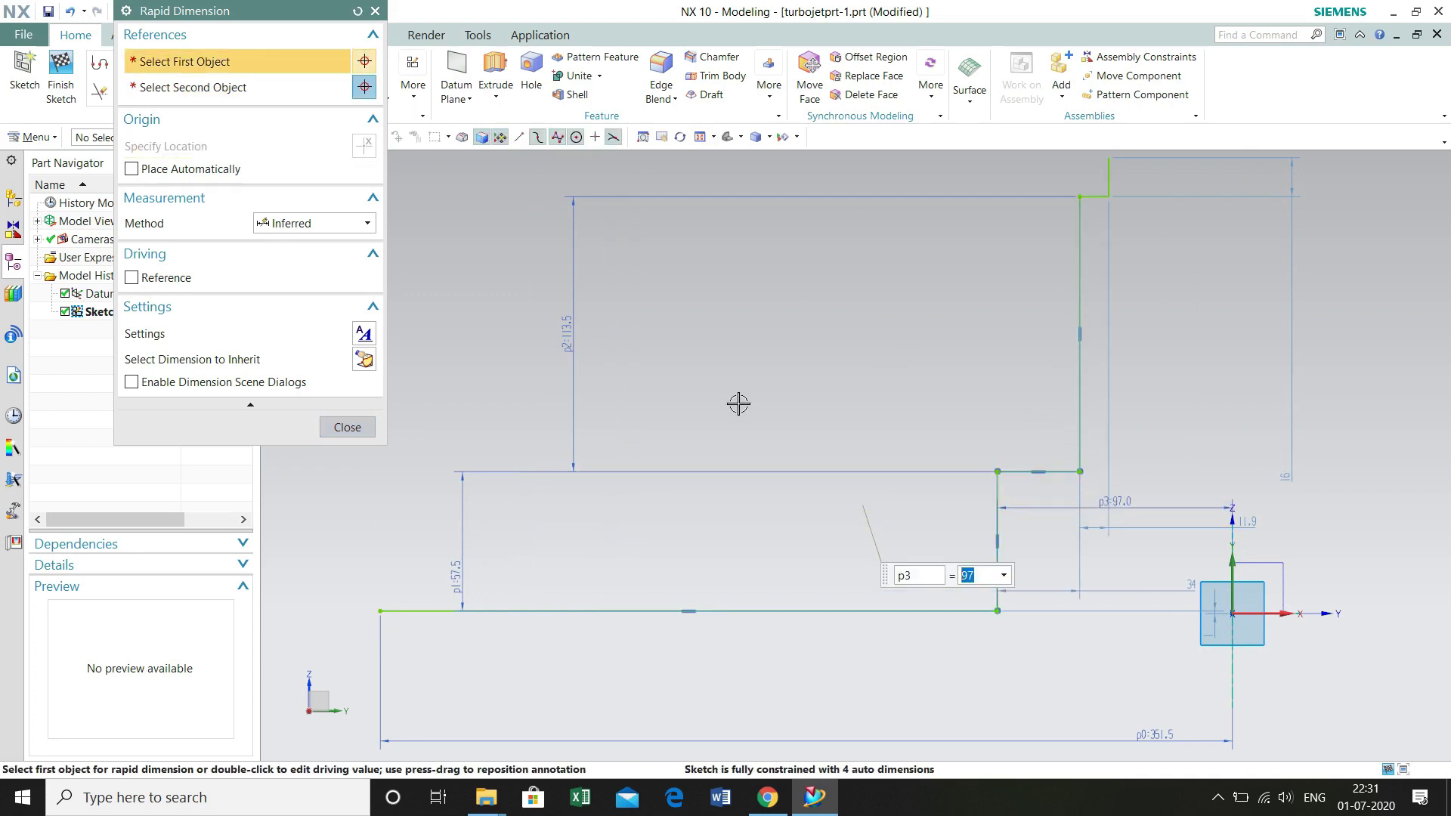
scroll(1136, 295, down, 2)
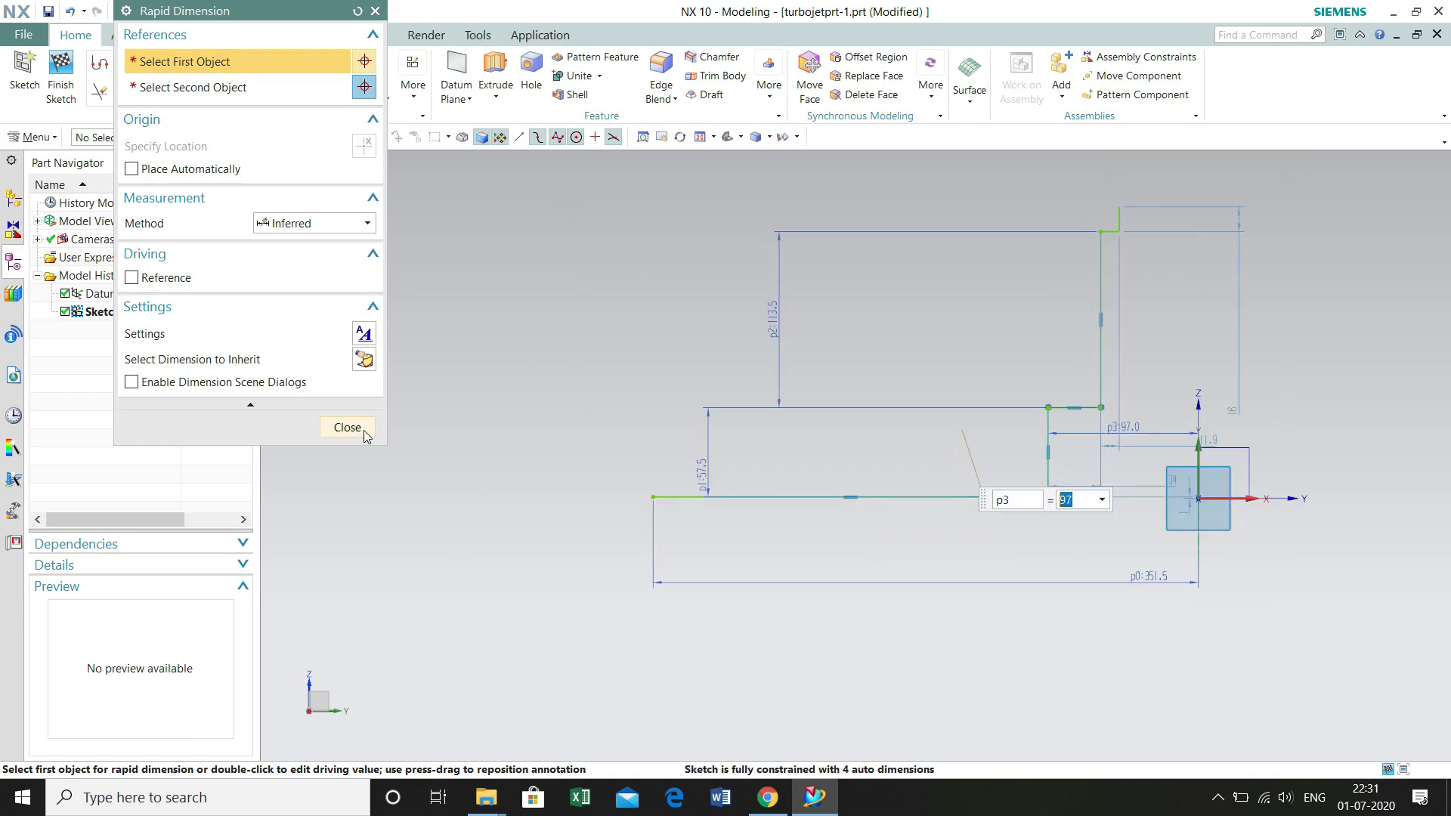
Step: Dimension the topmost step of the profile with a horizontal segment of 30 mm and a vertical segment of 29 mm
click(1101, 198)
click(1102, 198)
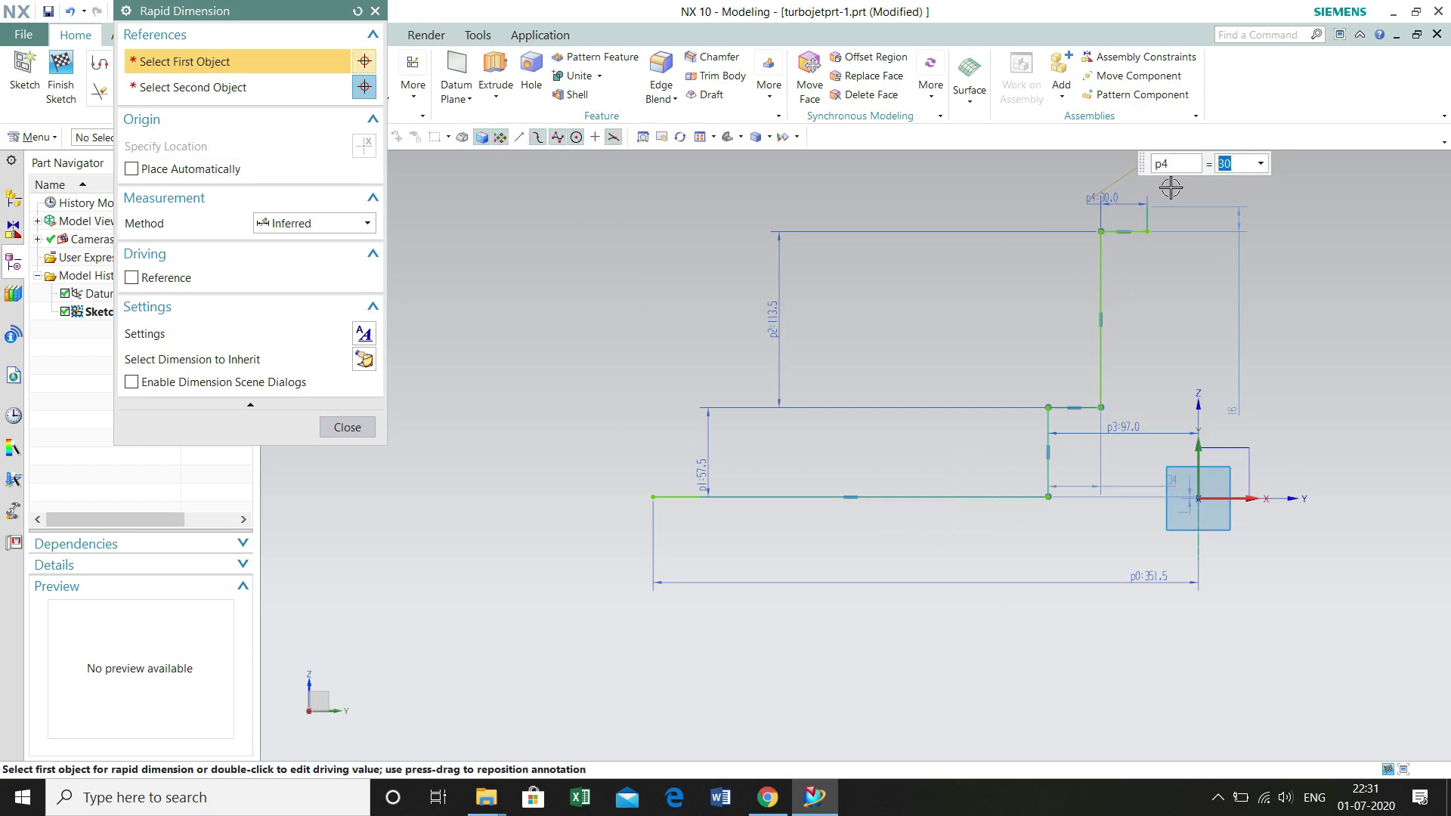
key(Return)
click(1134, 211)
click(1208, 216)
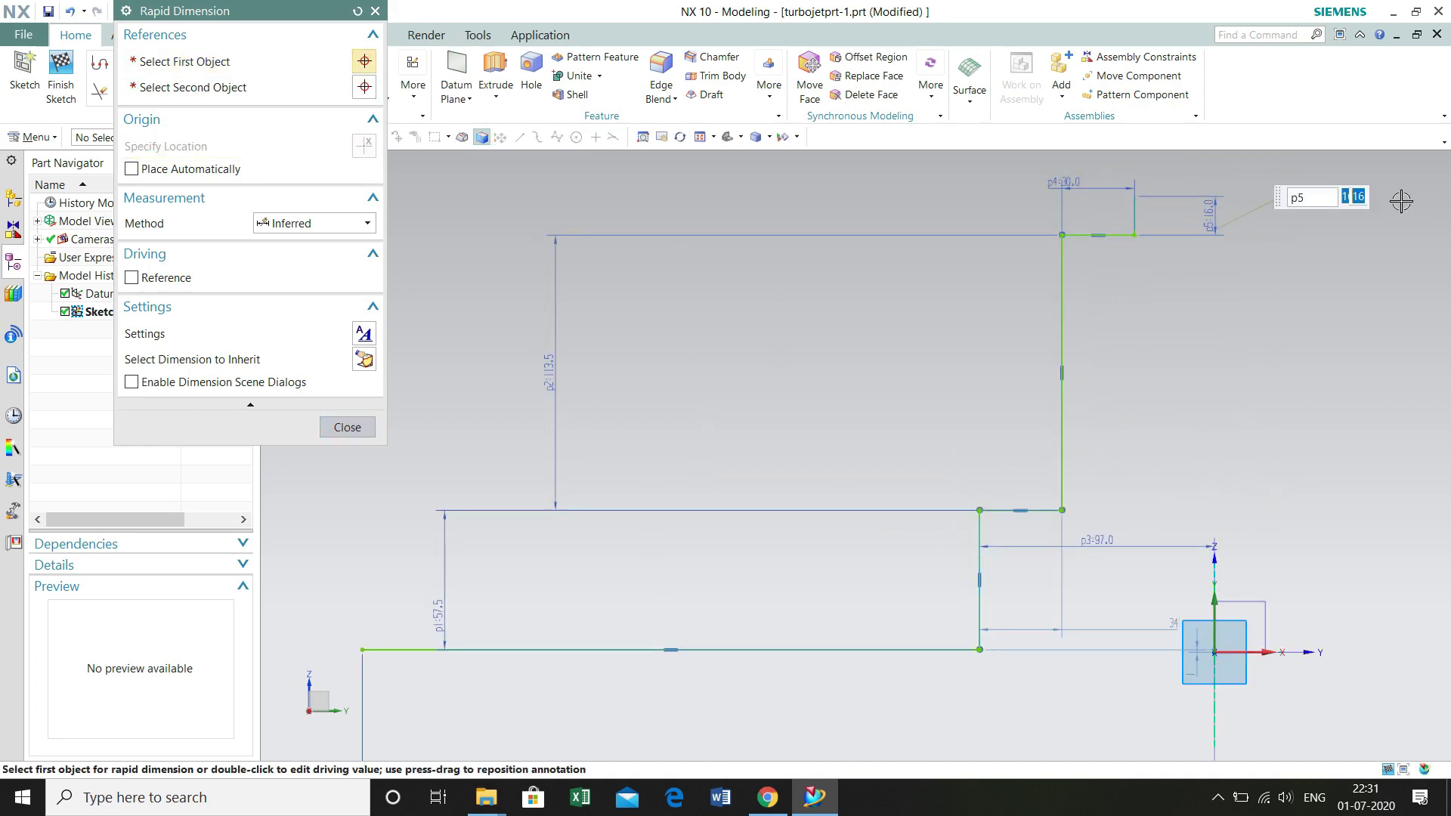
text(29)
key(Return)
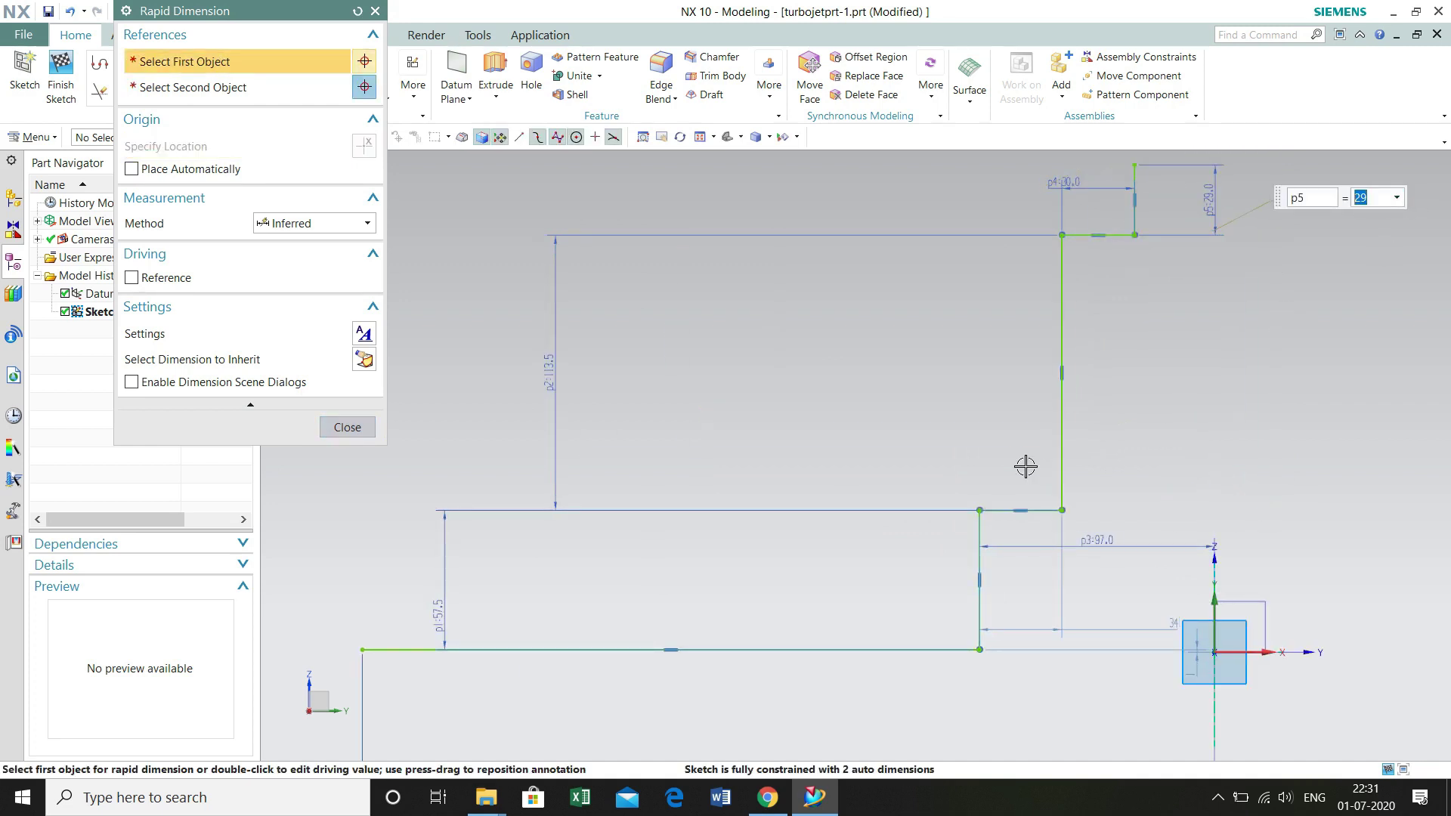
key(Escape)
Step: Constrain the lower endpoint of the 113.5 mm vertical line to lie on the vertical axis with a Point on Curve constraint
key(c)
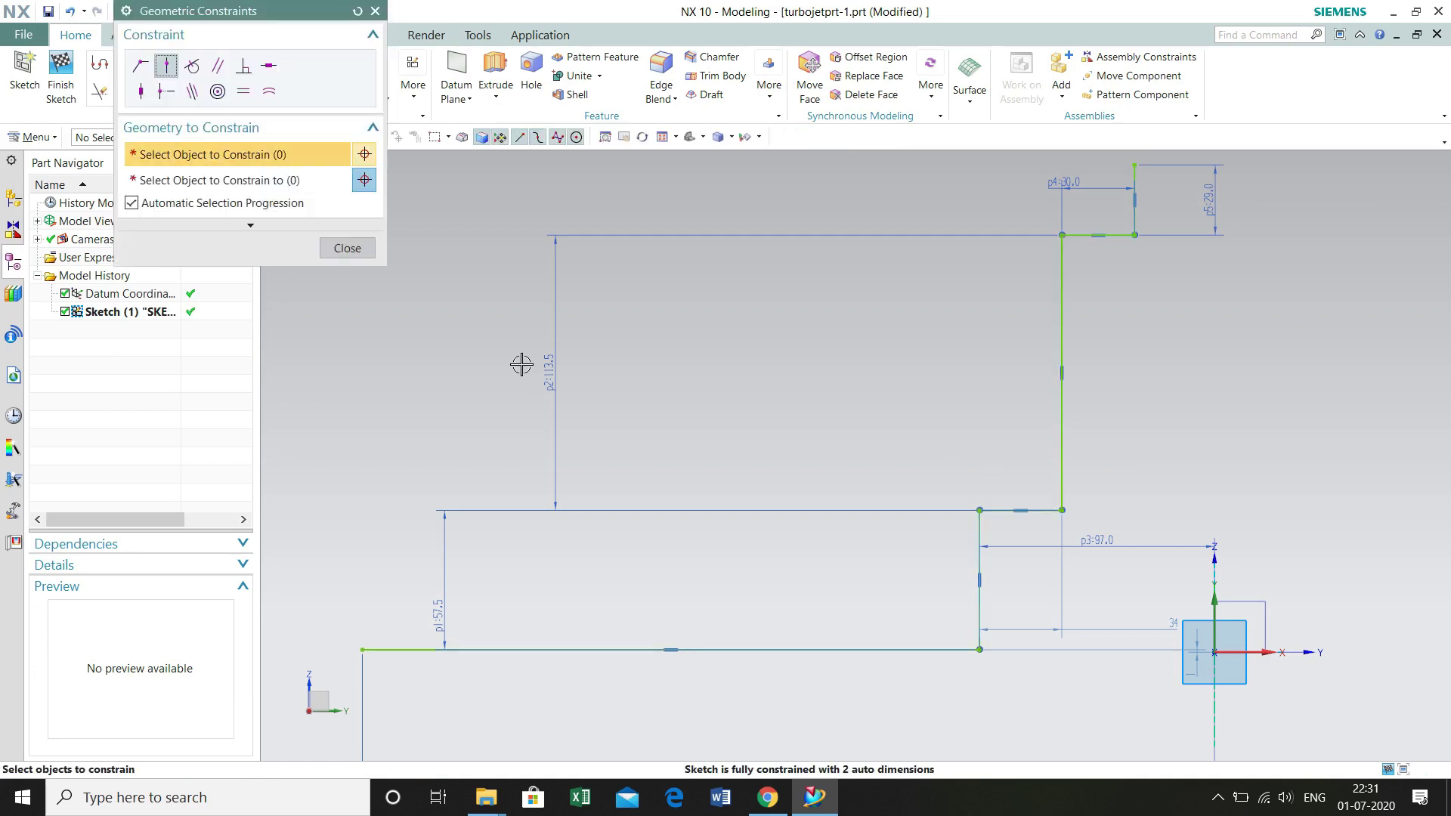
click(1062, 511)
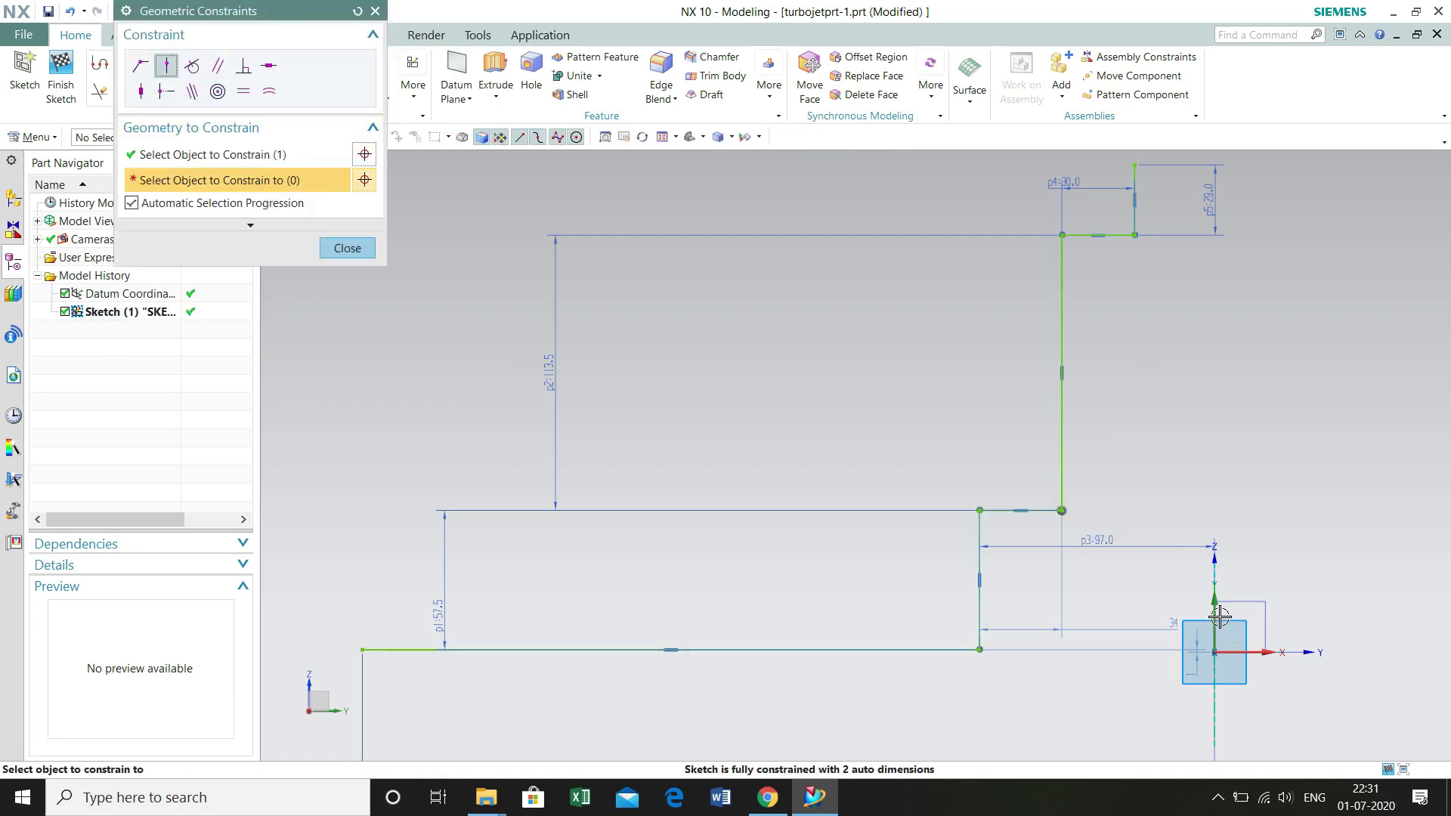
click(1220, 617)
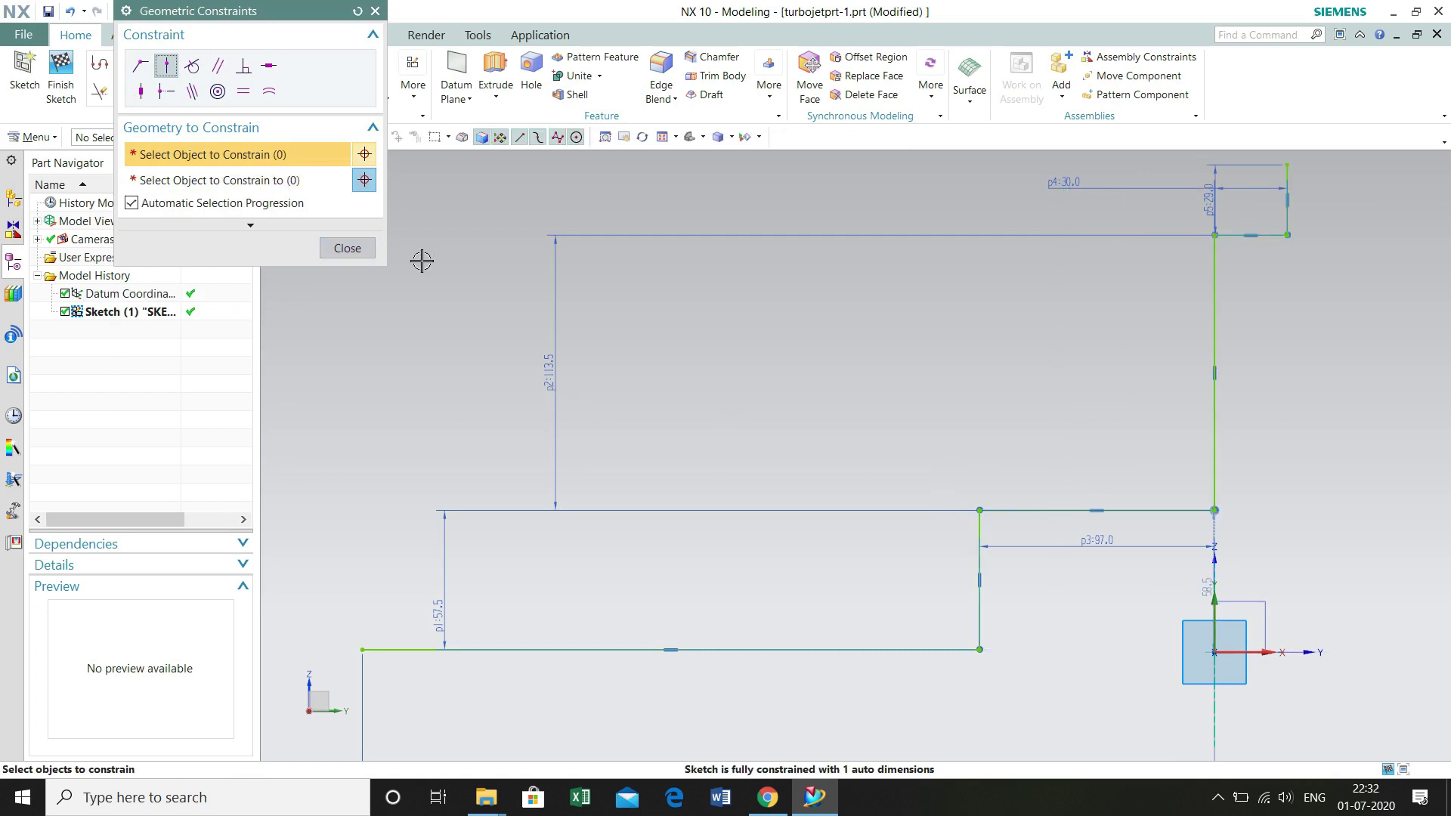
click(347, 248)
scroll(1088, 399, down, 3)
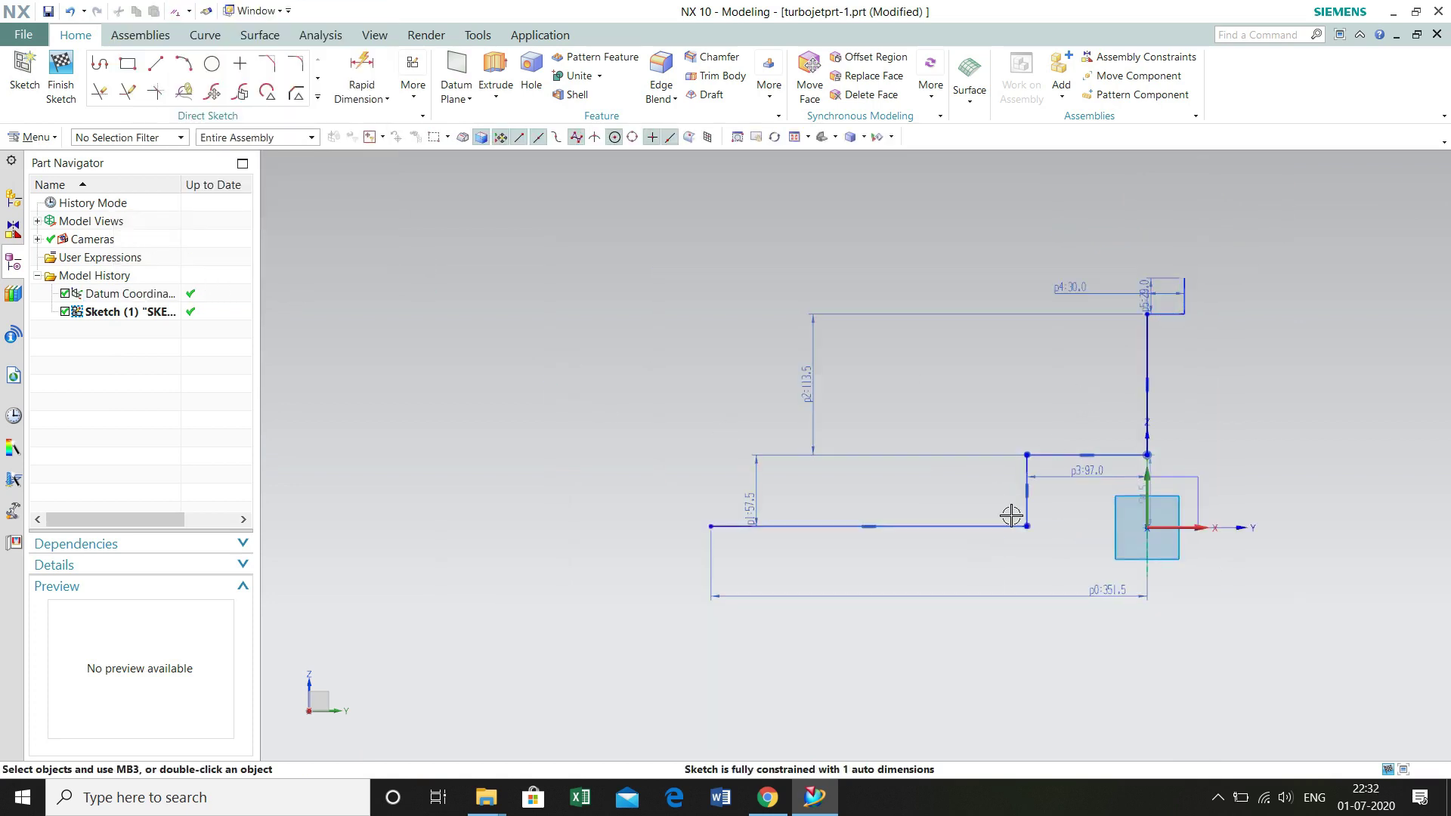
Step: Rearrange the sketch dimensions, moving the horizontal ones below the profile and the vertical ones to its outer right side
drag(1004, 594, 995, 645)
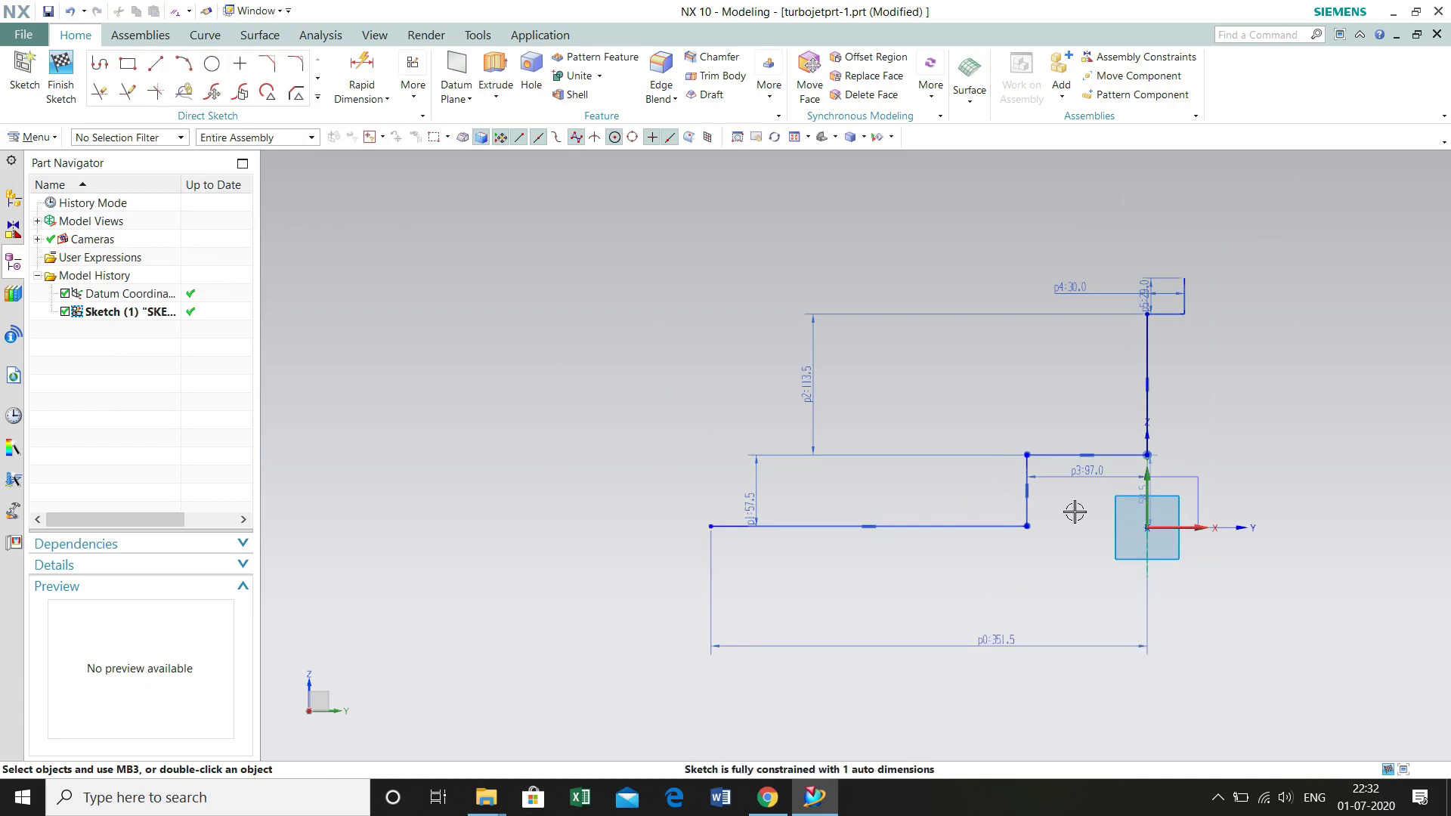
drag(1084, 481, 1088, 563)
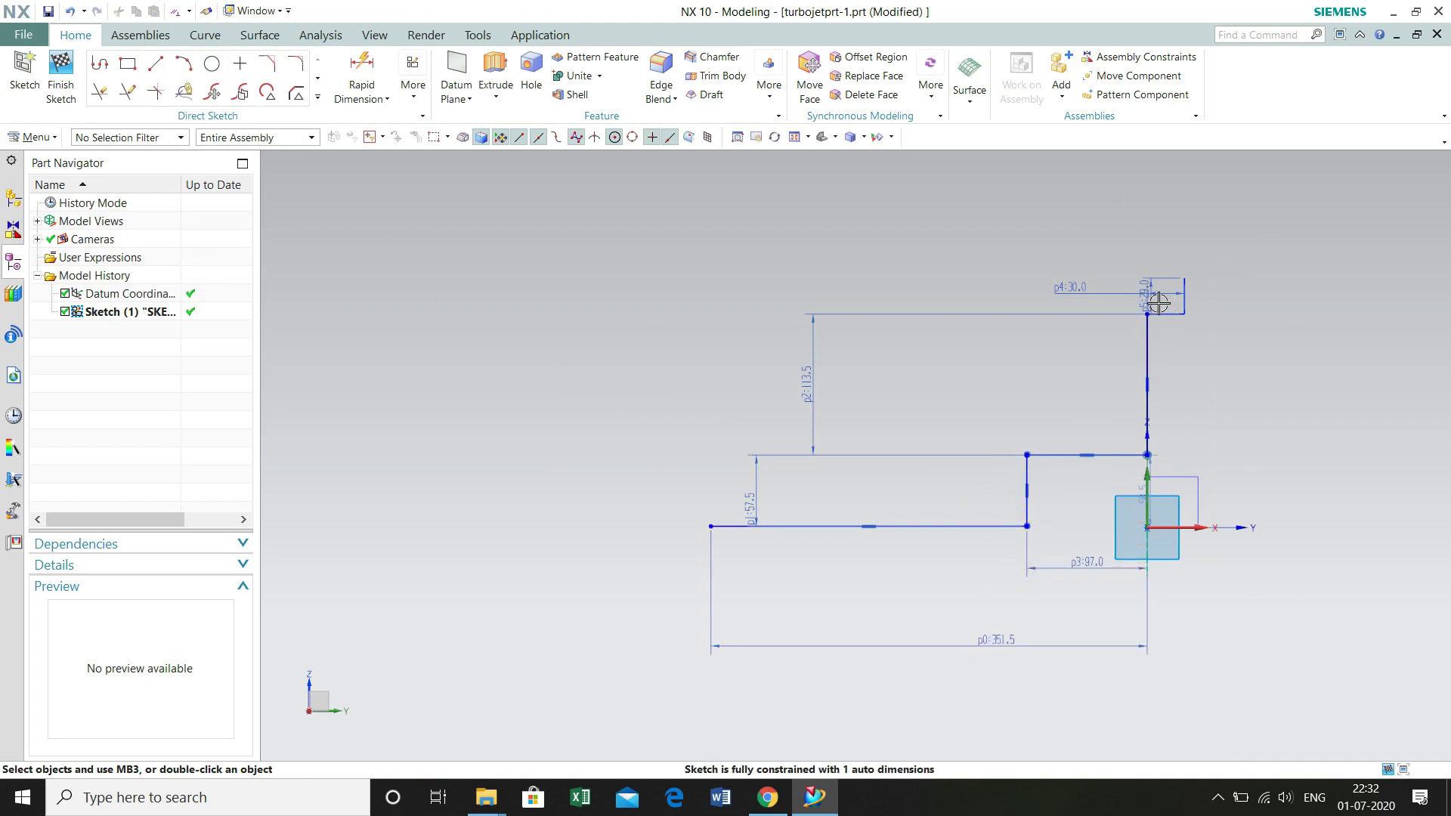
drag(1162, 290, 1174, 489)
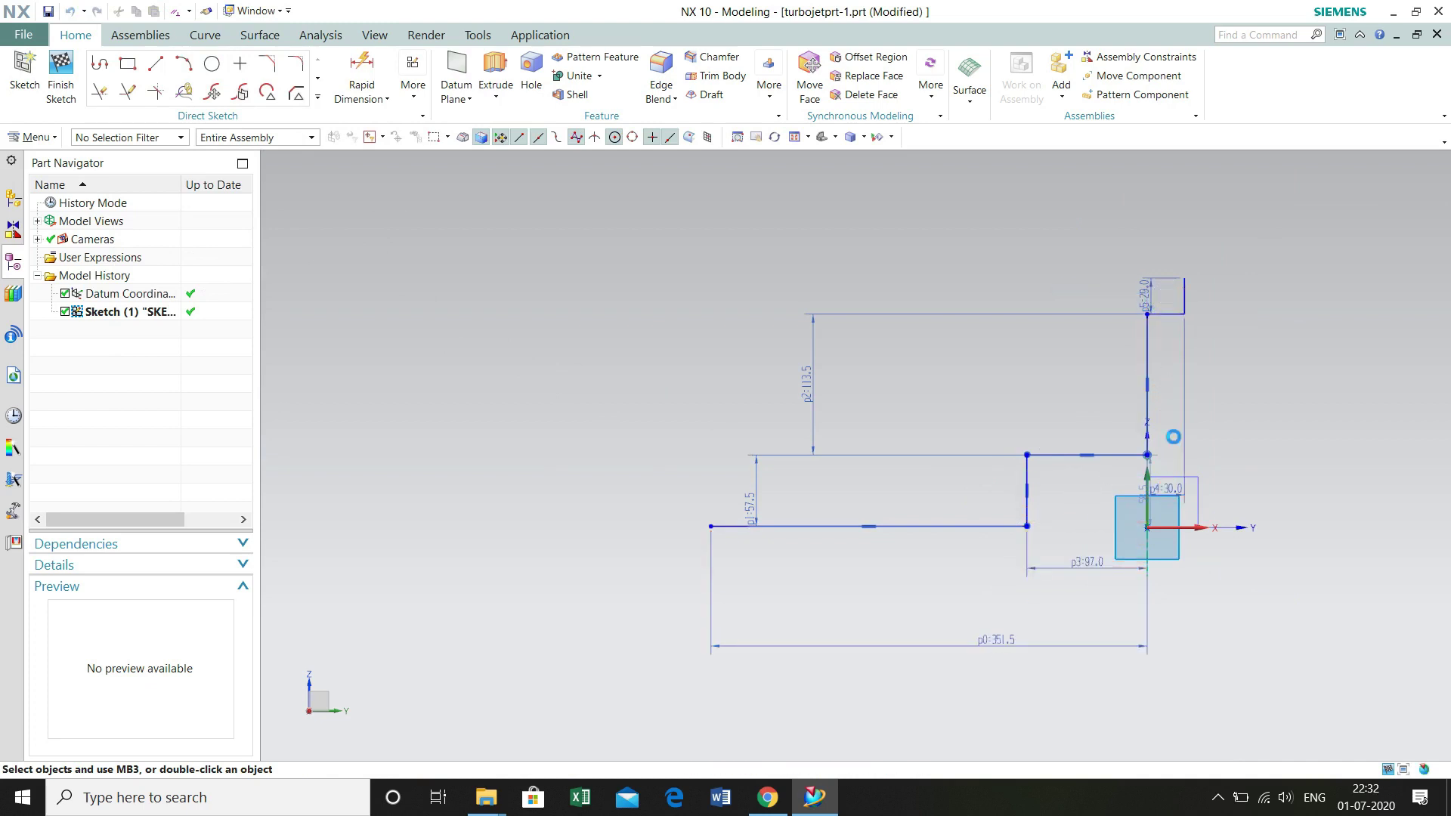
drag(1152, 289, 1222, 295)
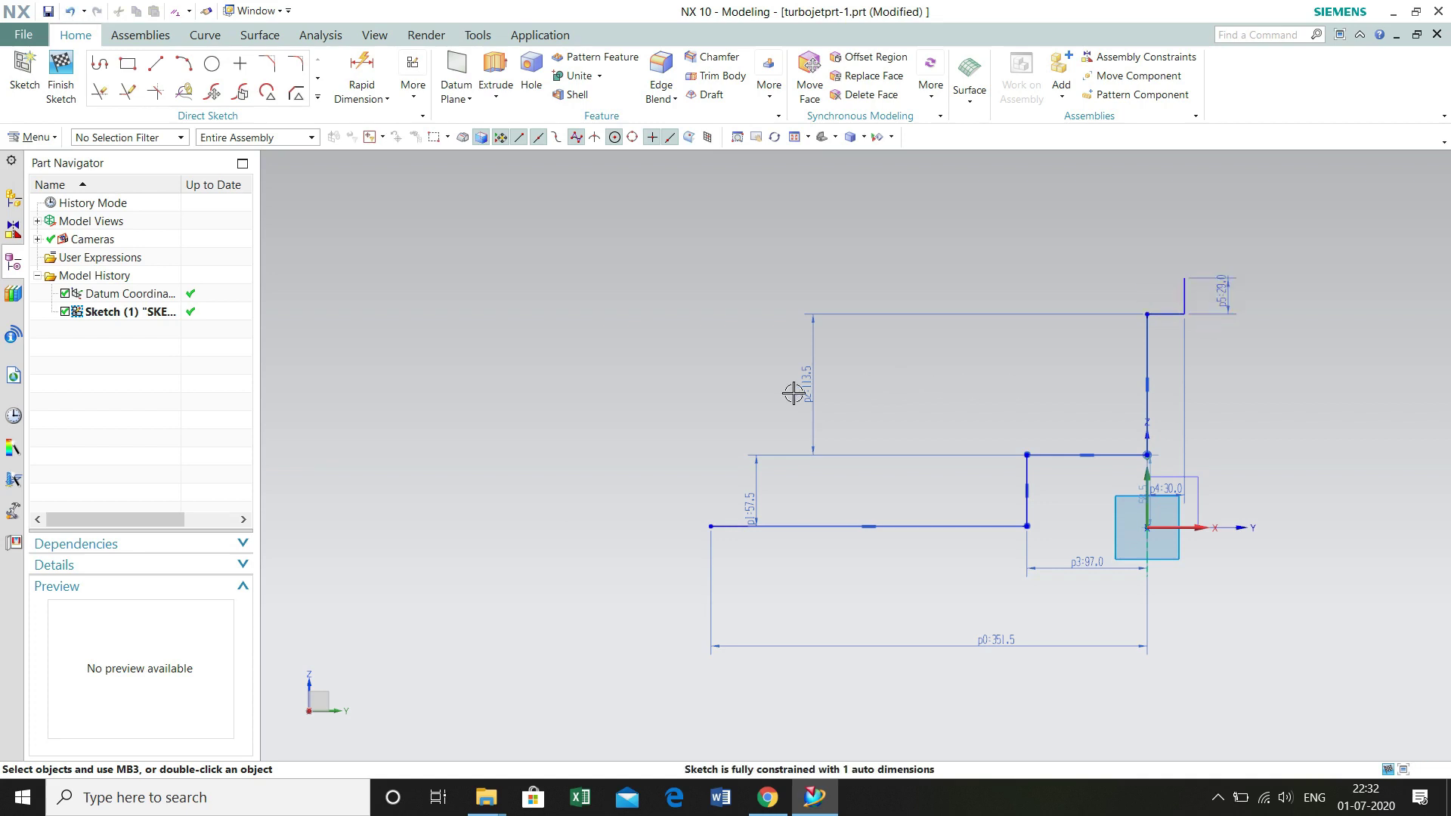
drag(824, 387, 1259, 406)
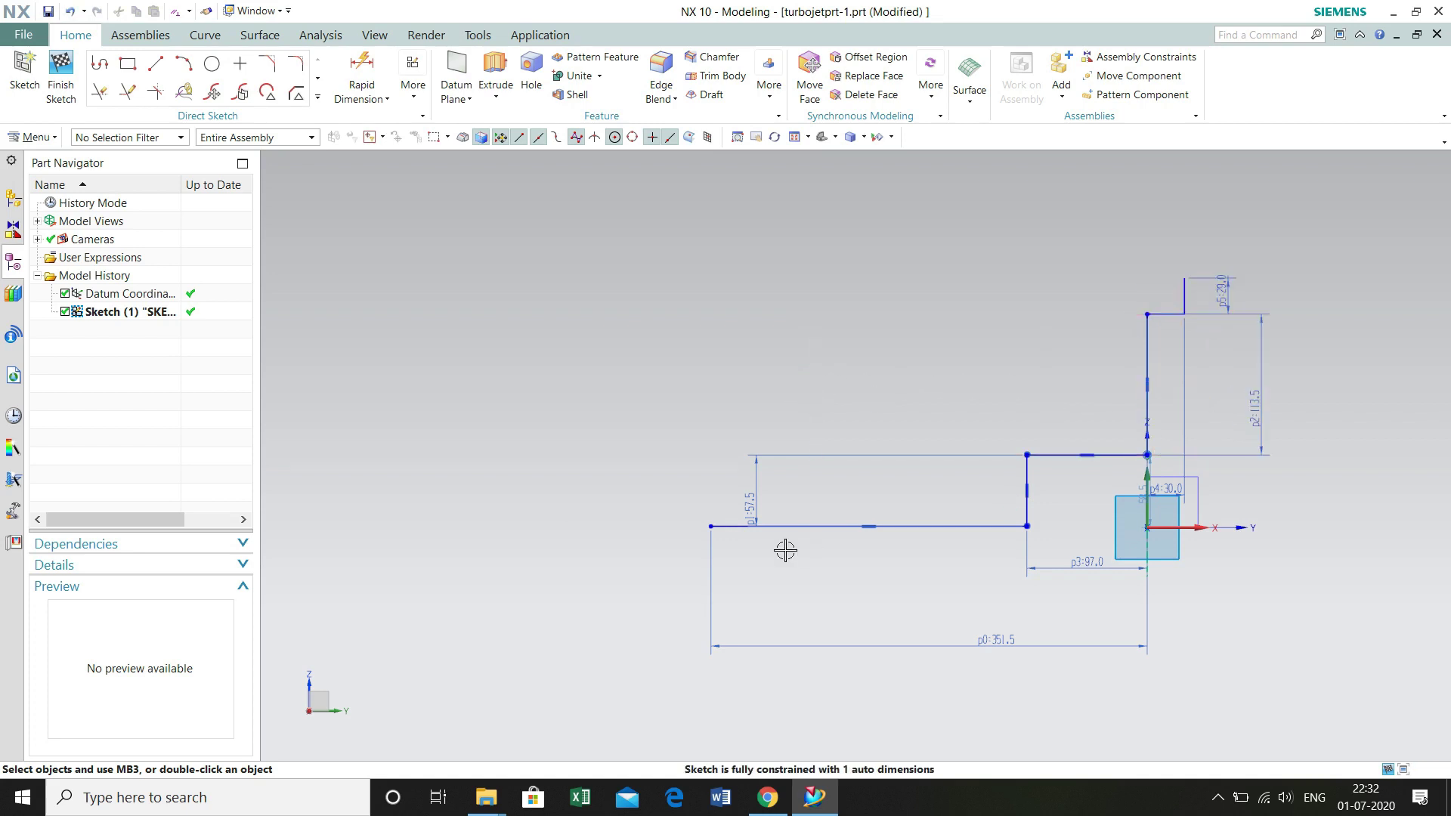
drag(752, 497, 1323, 502)
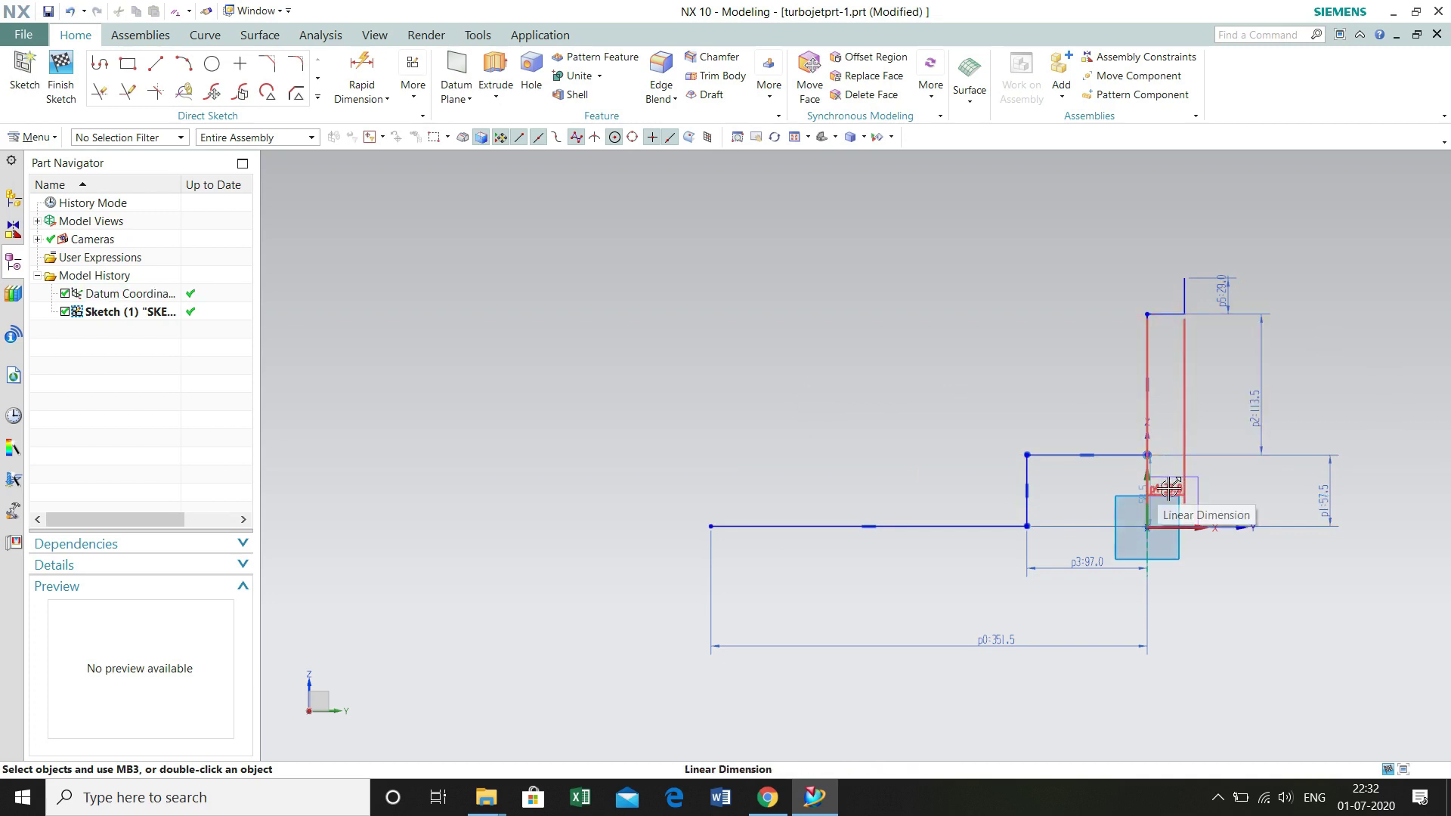
drag(1169, 488, 1170, 538)
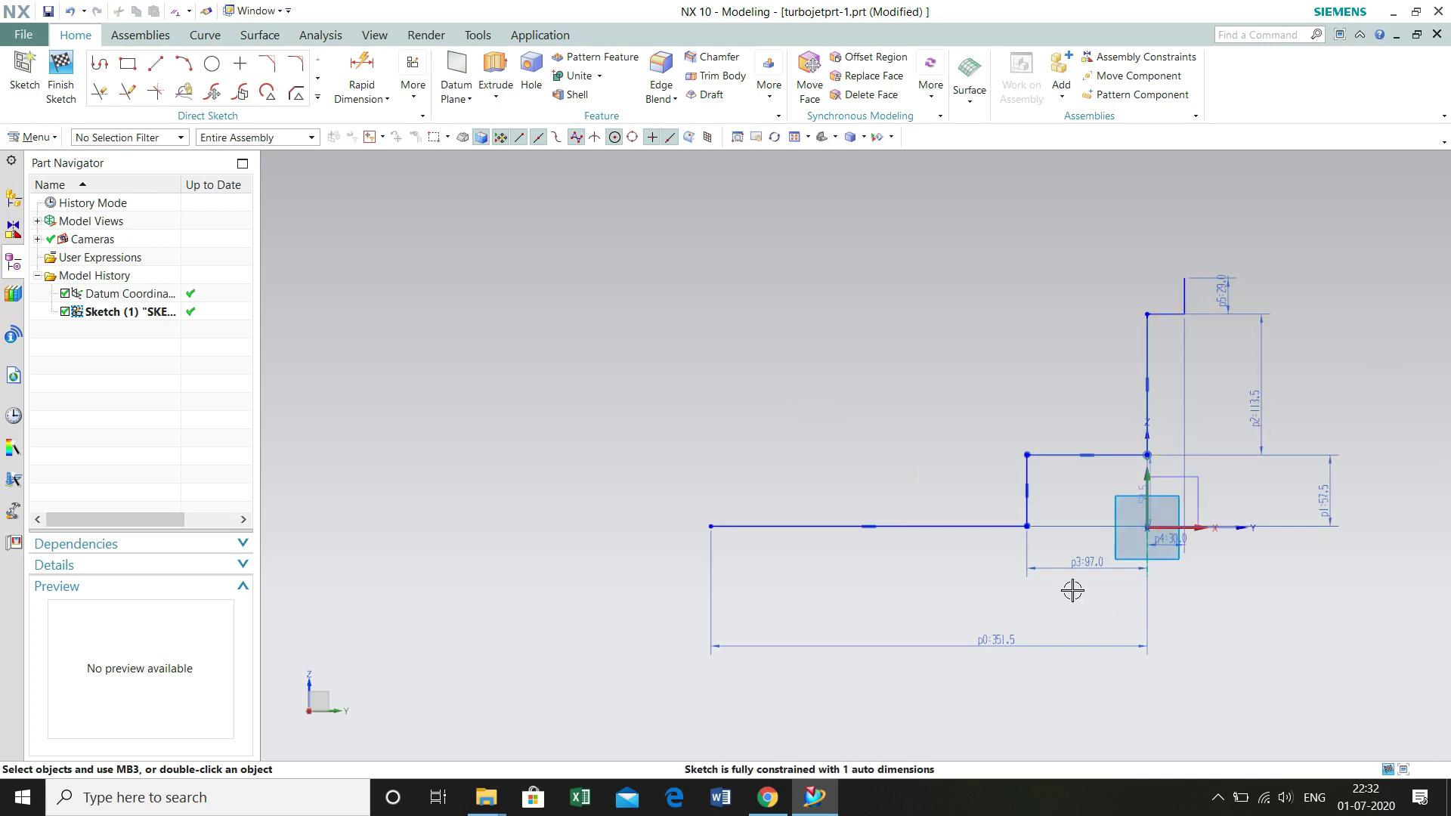
drag(1073, 566, 1070, 599)
drag(1150, 538, 1163, 568)
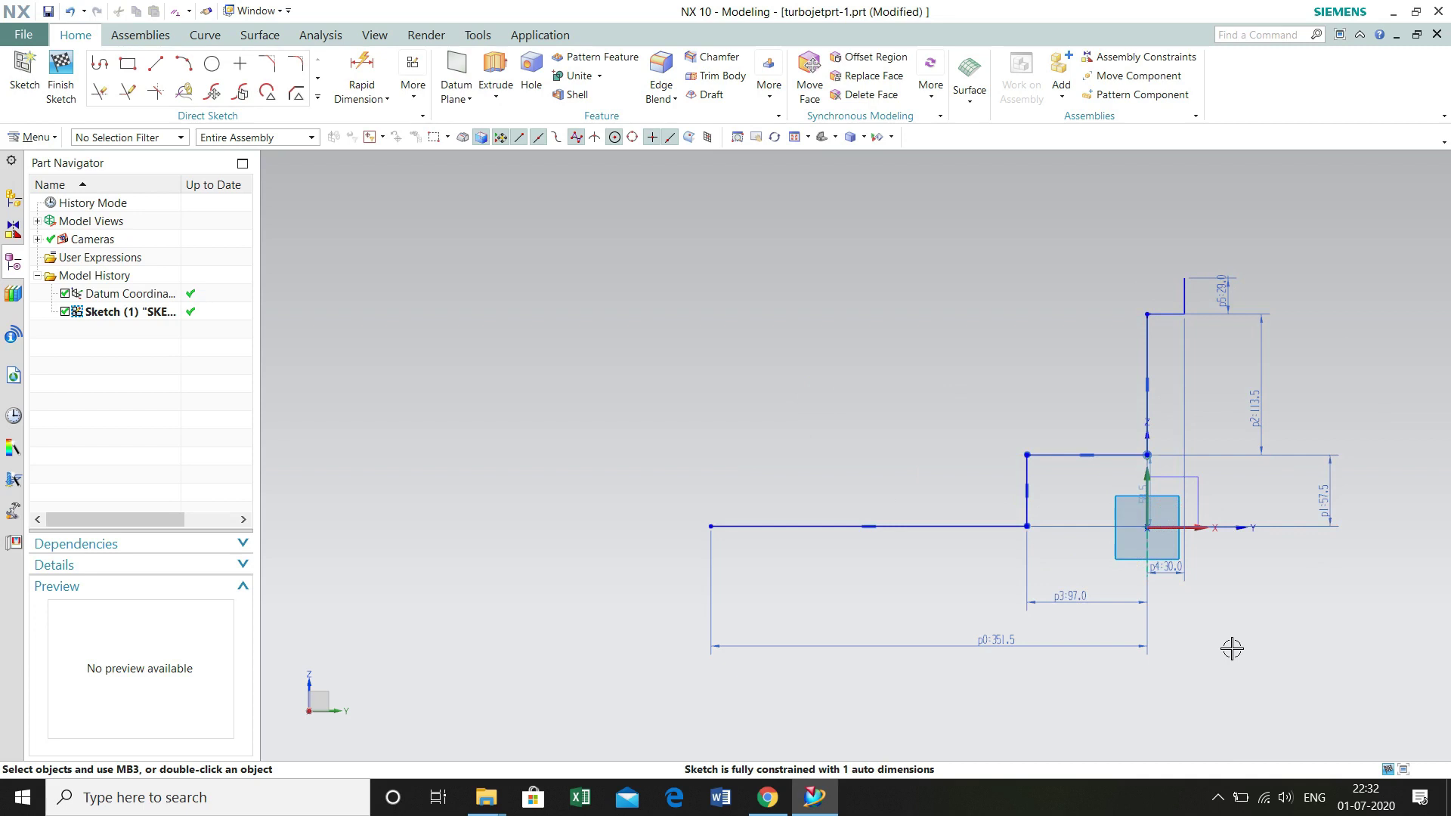
Step: Draw a degree-2 through-points Studio Spline from the base line's outer end through one intermediate point to the upper end of the 29 mm vertical line
key(s)
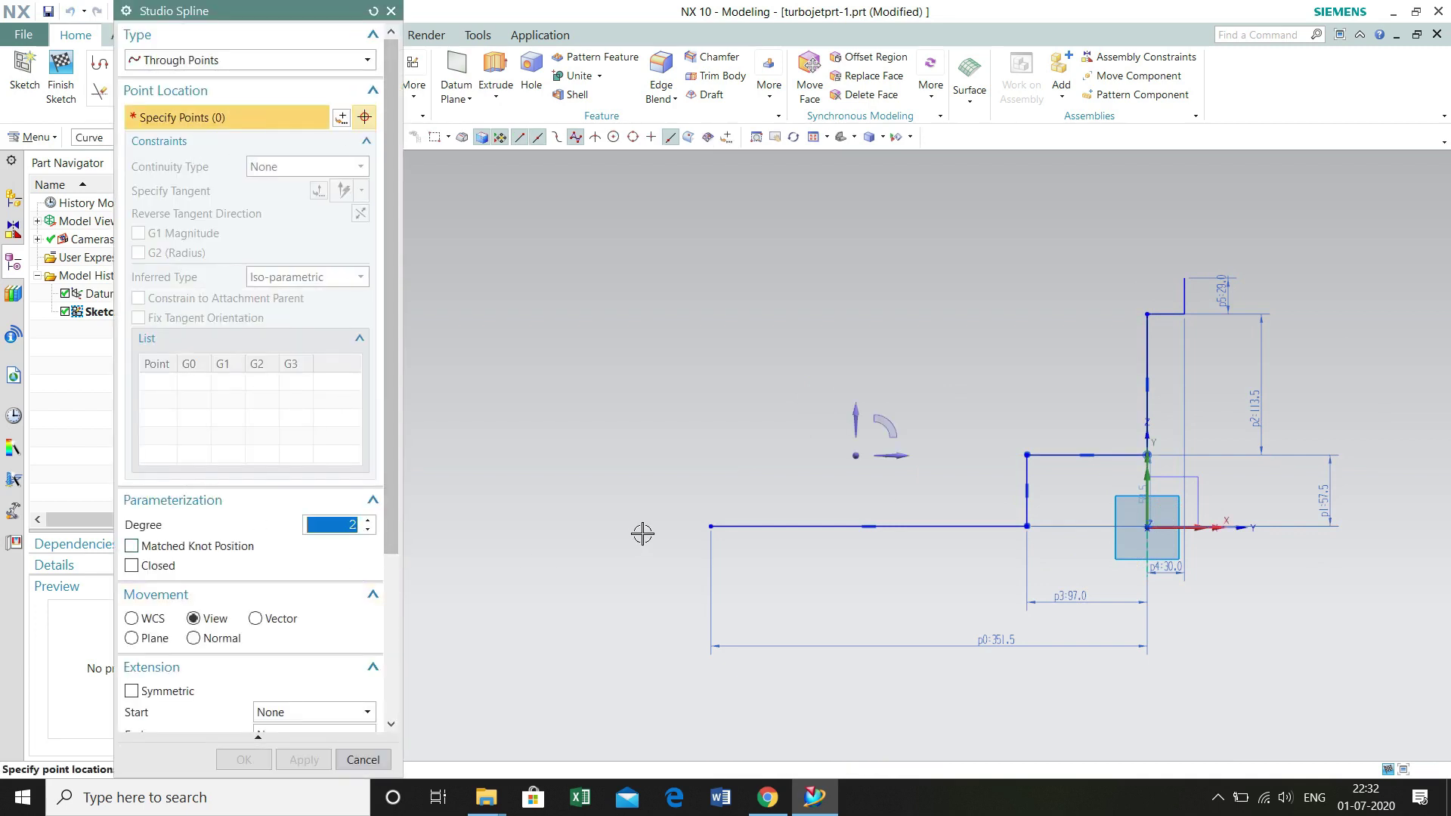
click(710, 526)
click(944, 321)
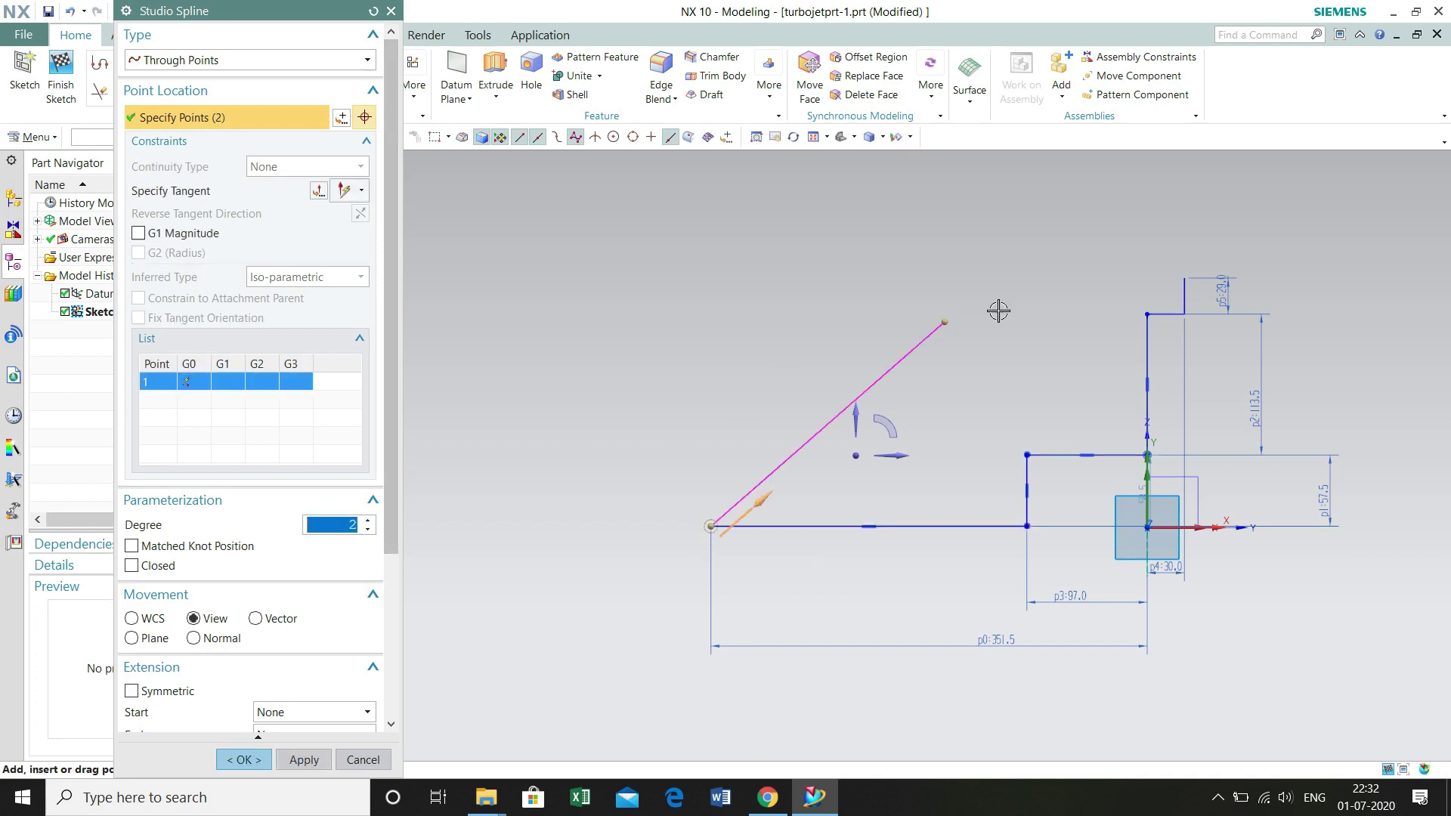
click(1183, 279)
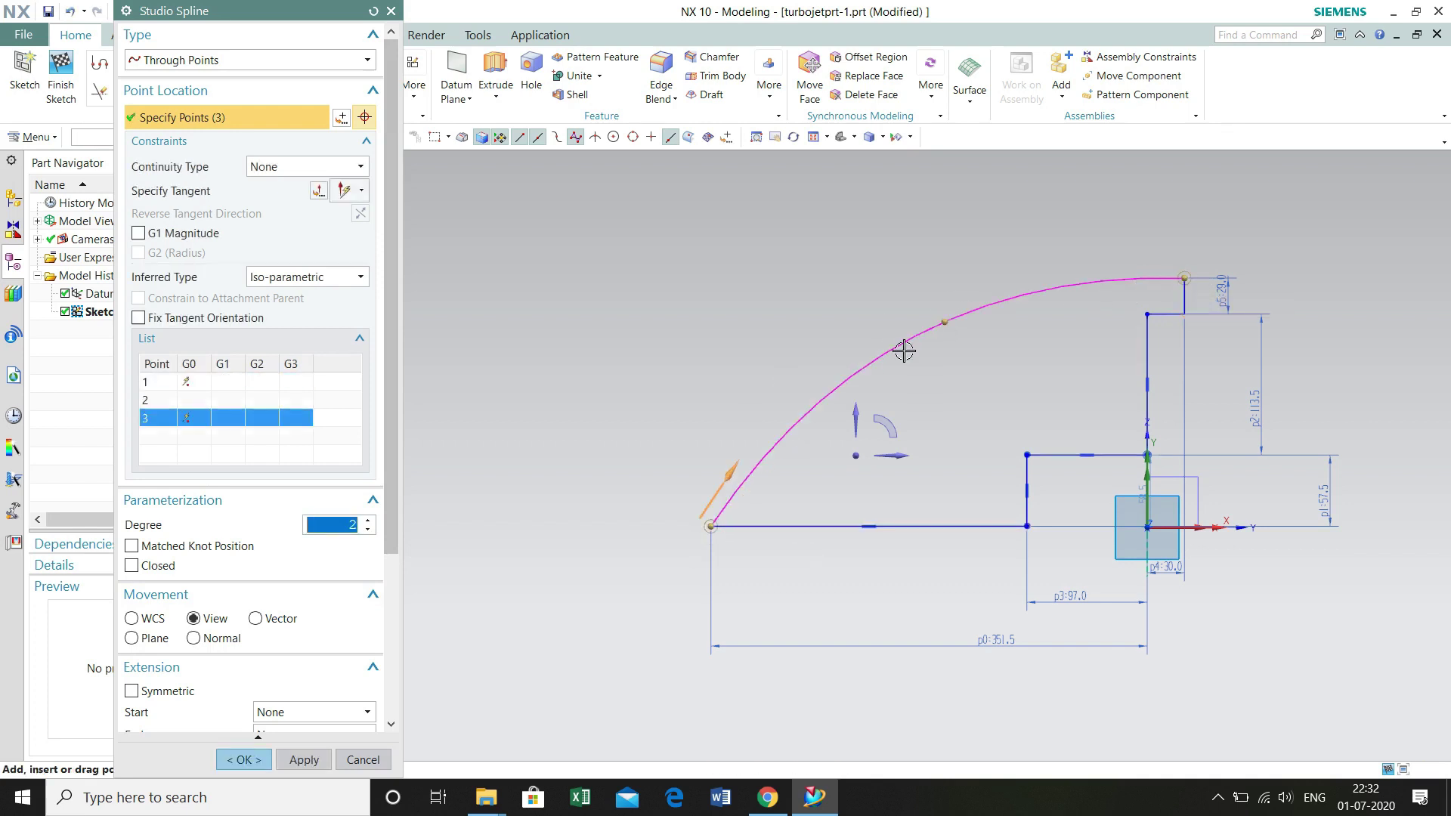
click(242, 759)
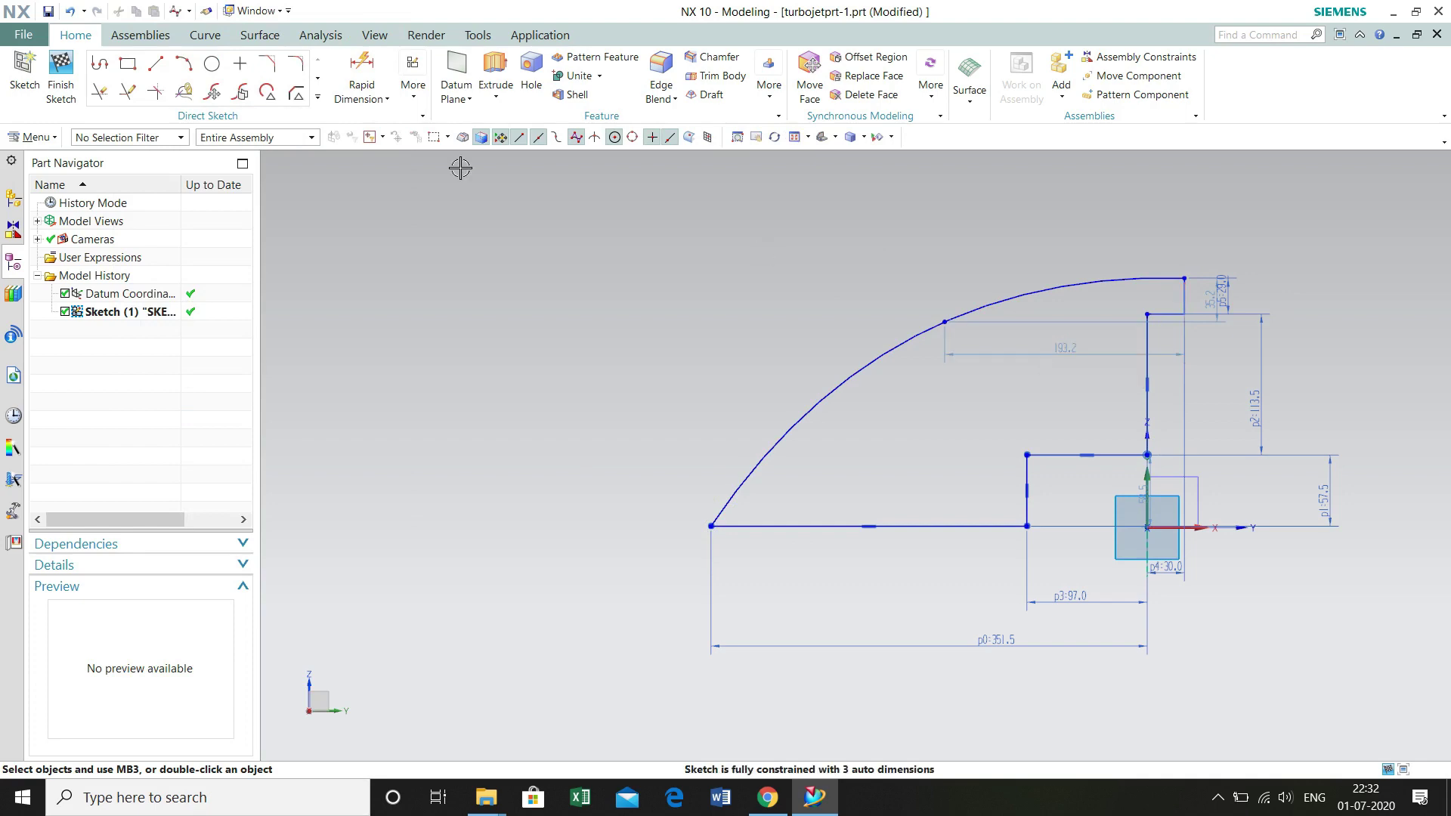
Step: Dimension the height of the spline's middle point above the horizontal axis and set it to 183.8 mm
key(d)
click(945, 324)
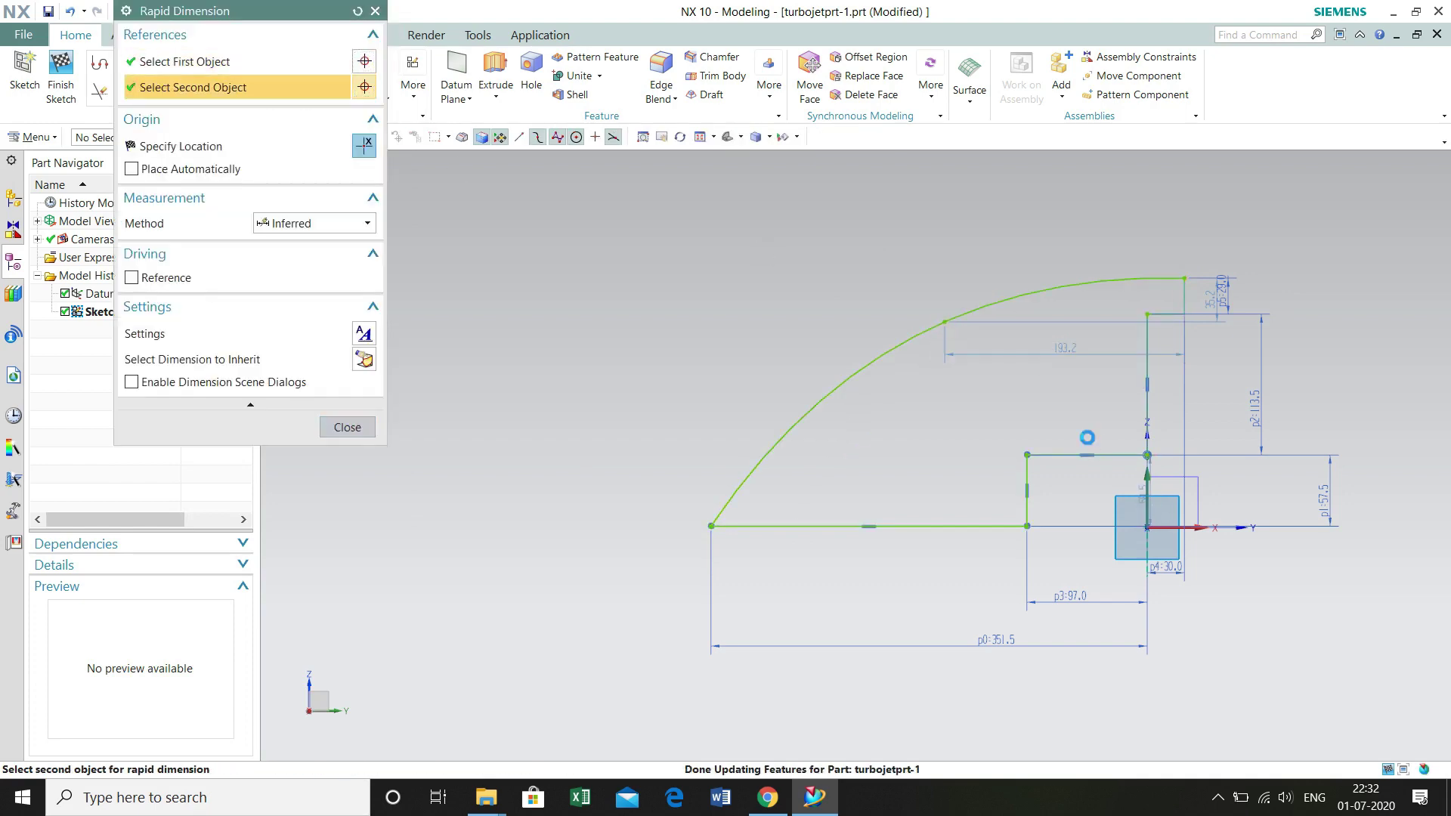
click(892, 527)
click(618, 400)
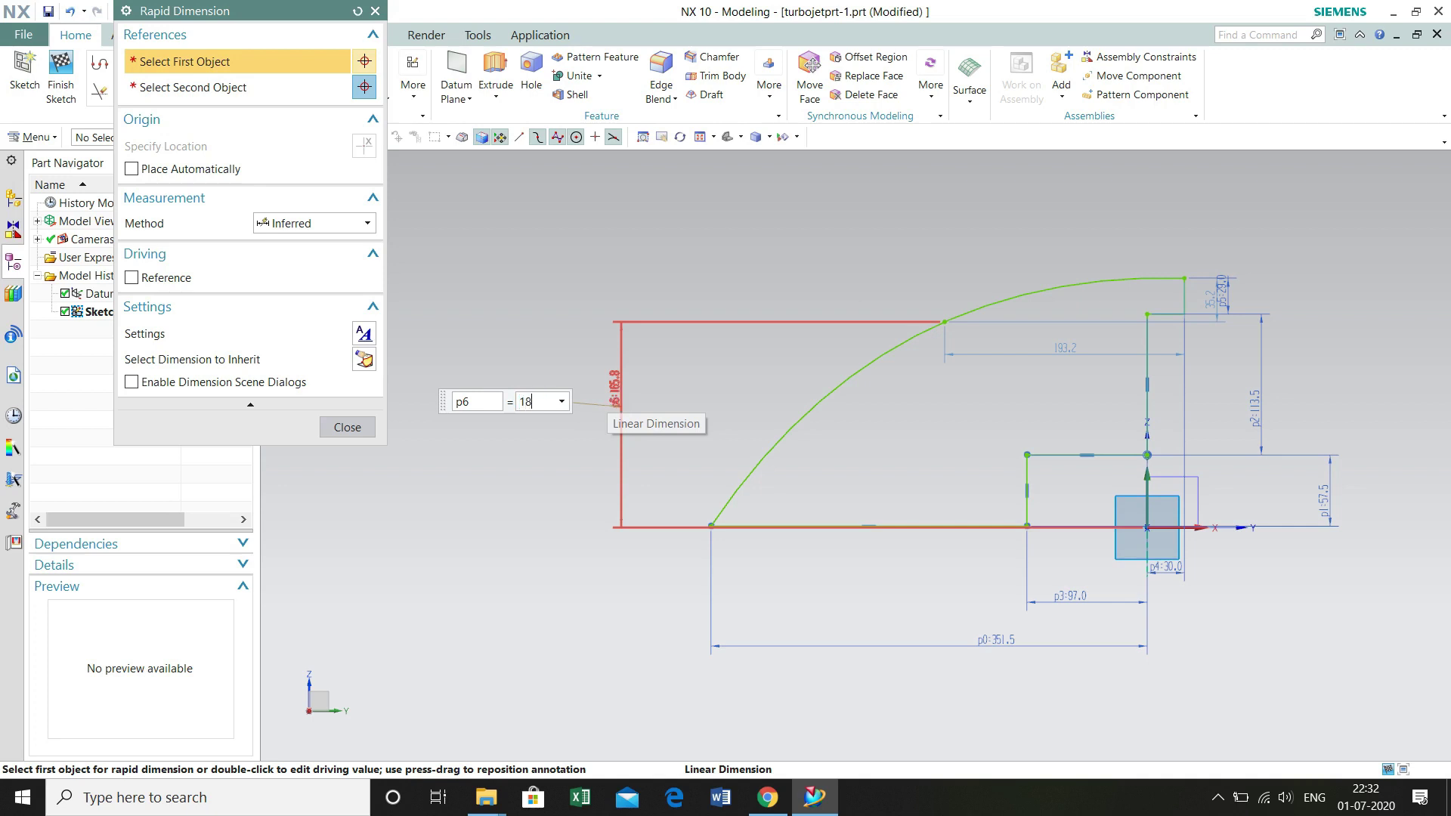
text(18.3.8)
key(Return)
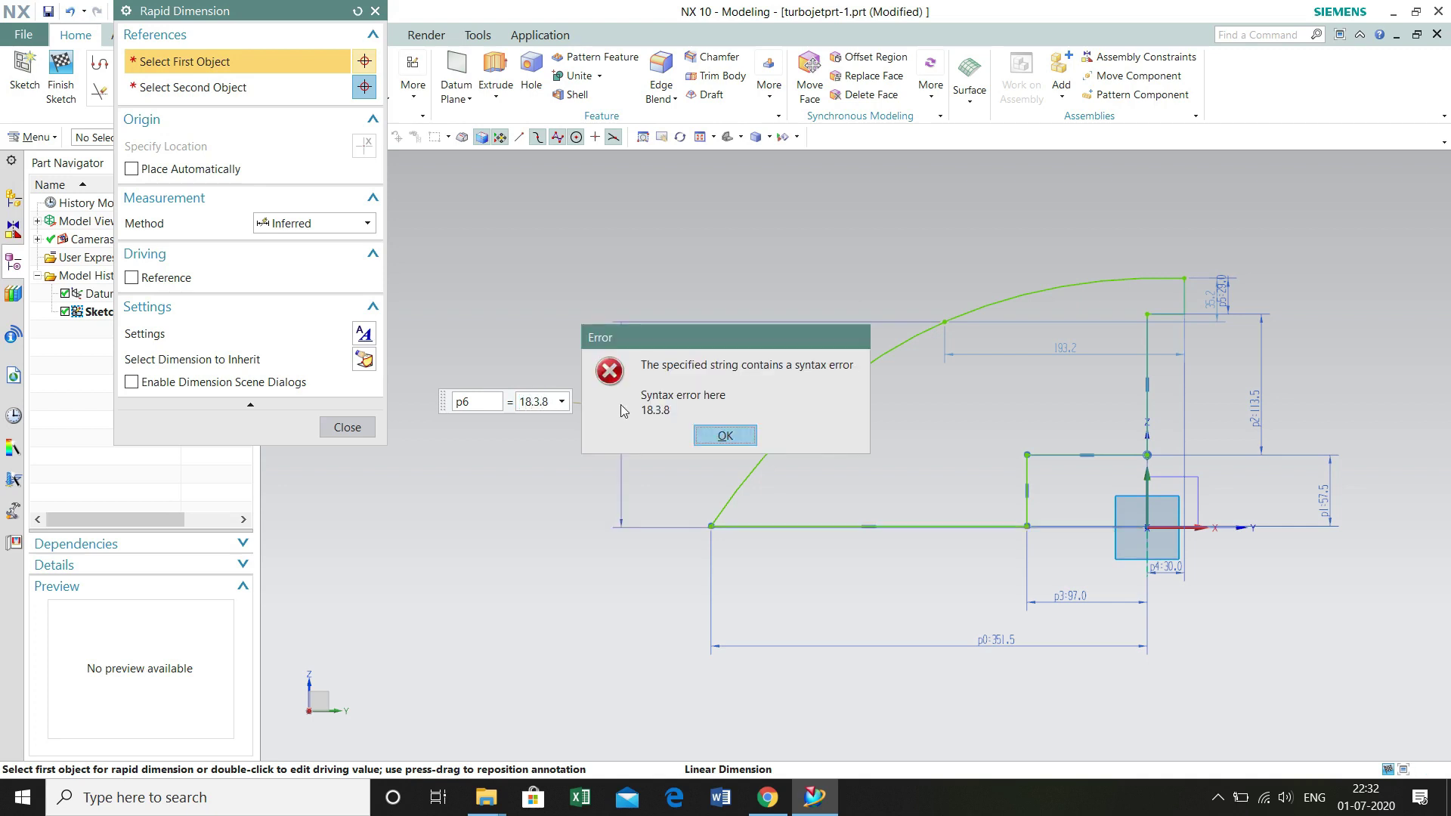
click(727, 438)
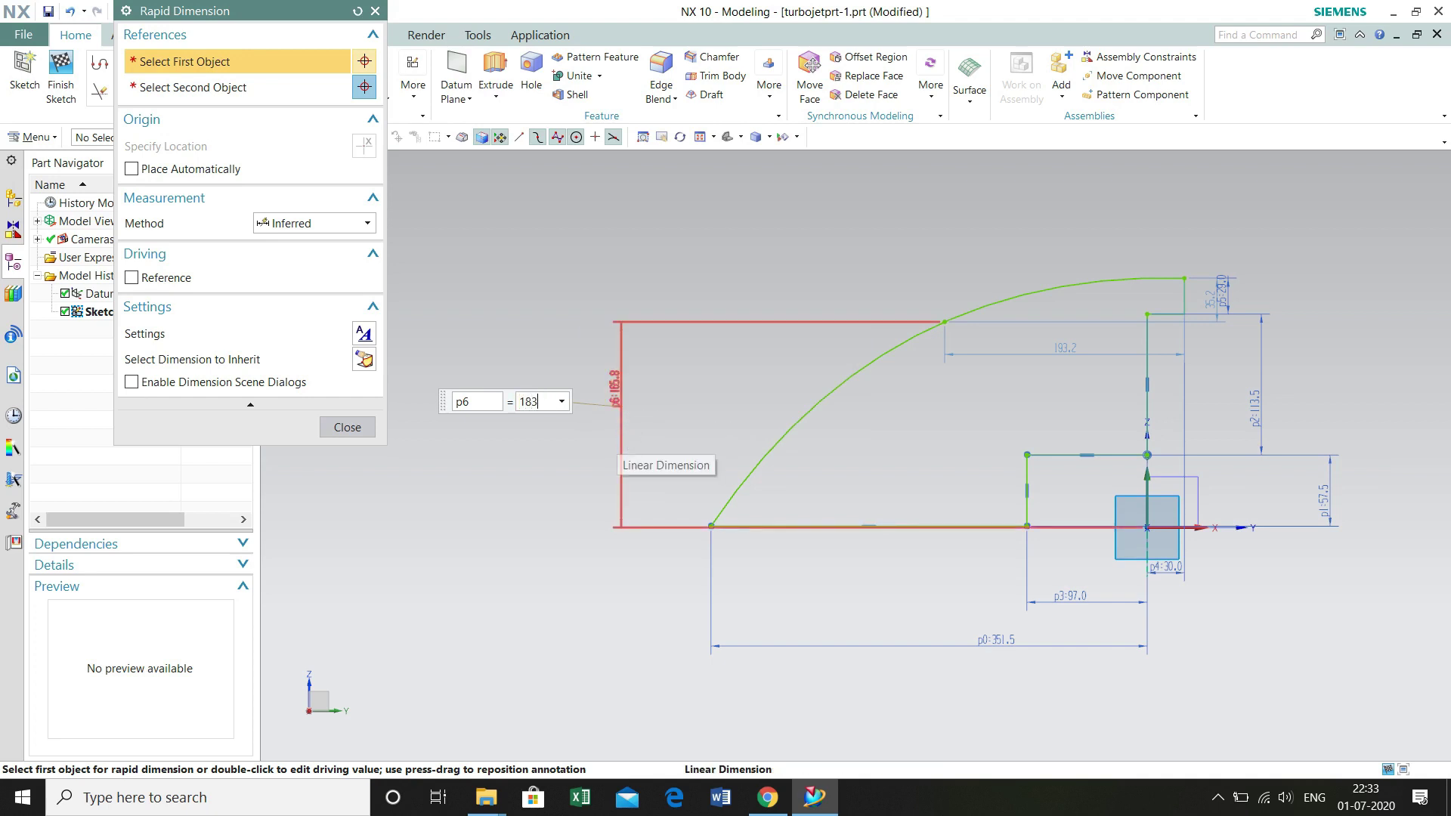
text(183.8)
key(Return)
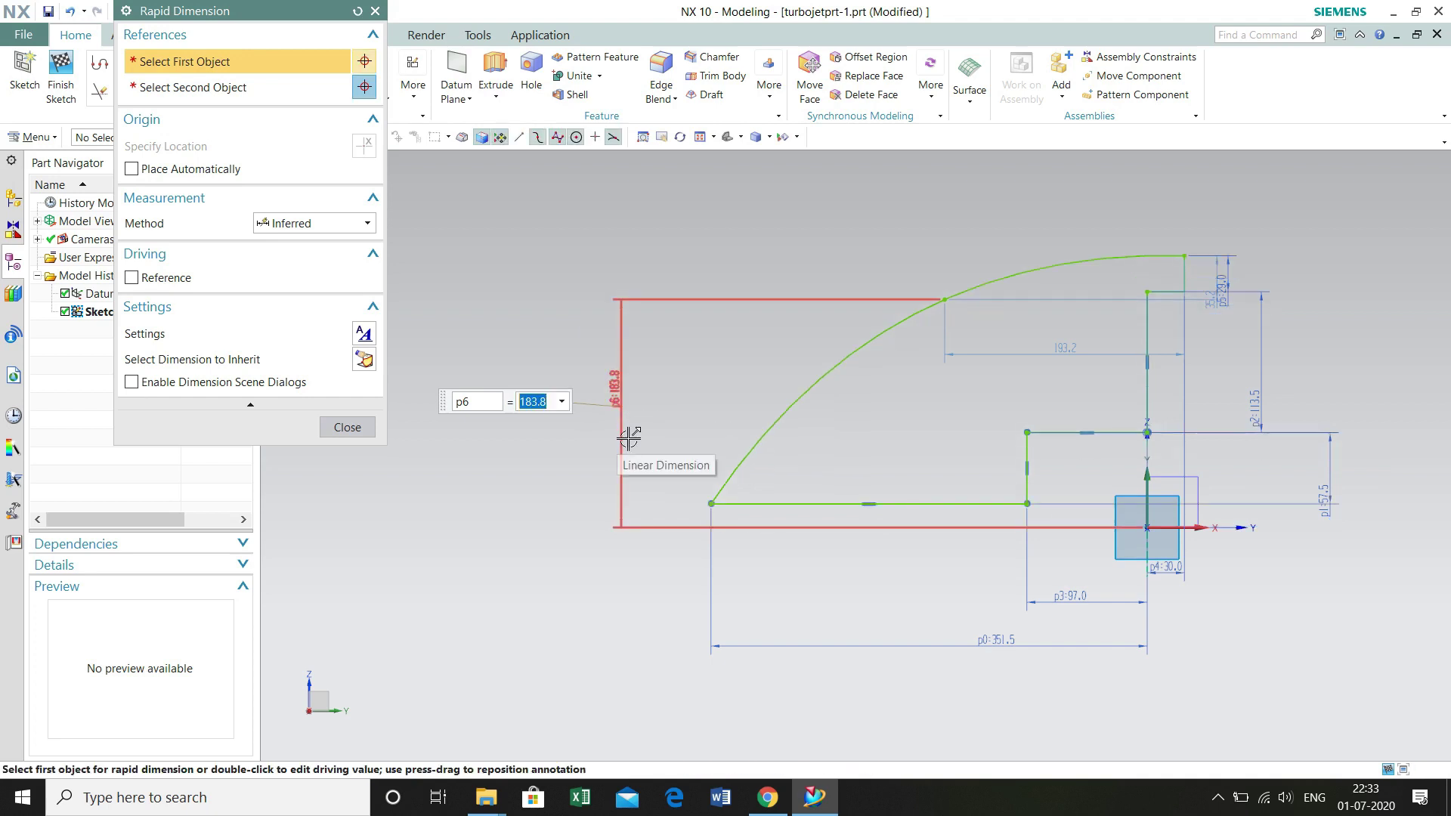
Step: Dimension the horizontal distance from the spline's middle point to the vertical axis and set it to 128.1 mm
click(948, 300)
click(1147, 528)
click(1067, 186)
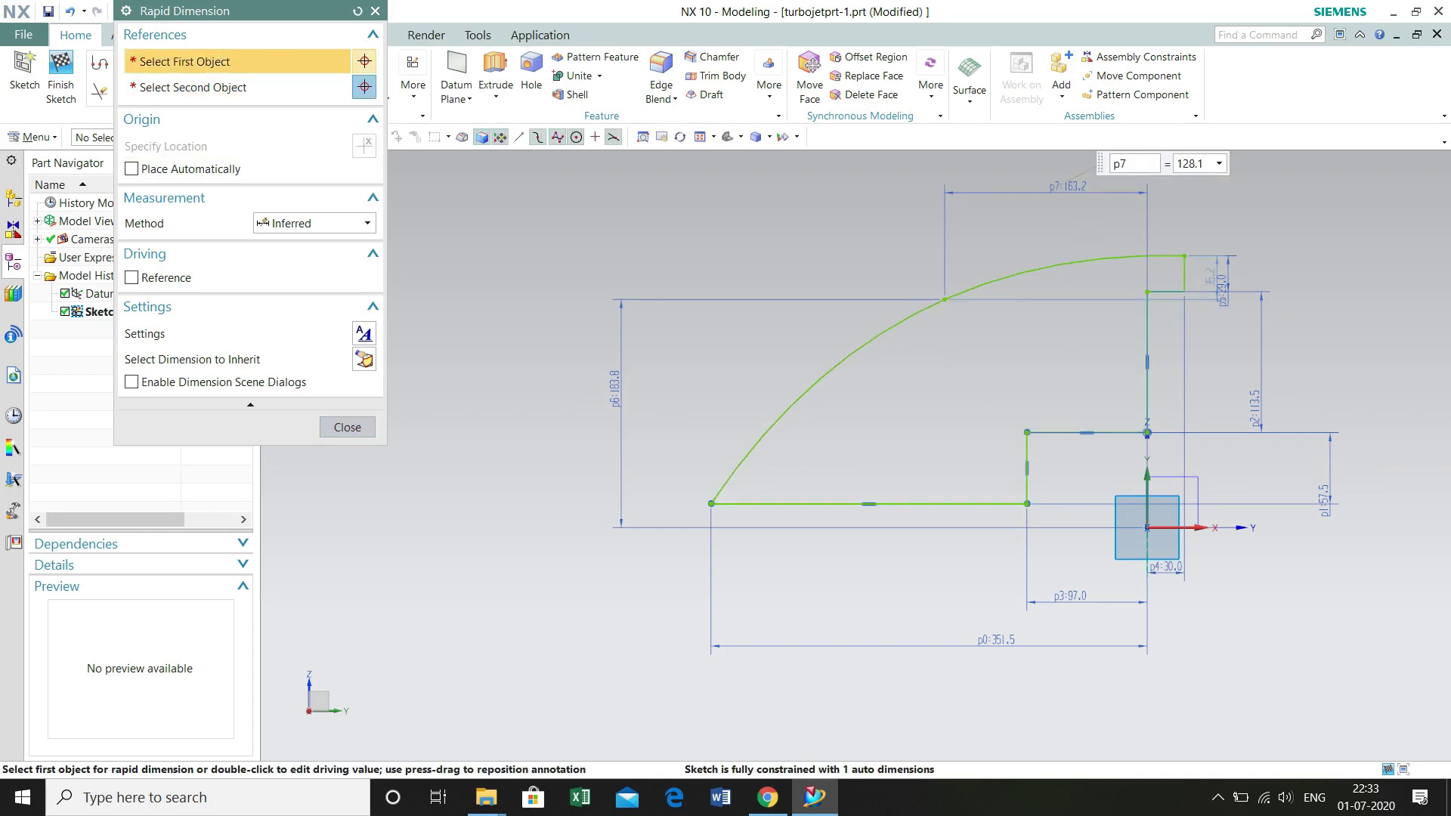
key(Return)
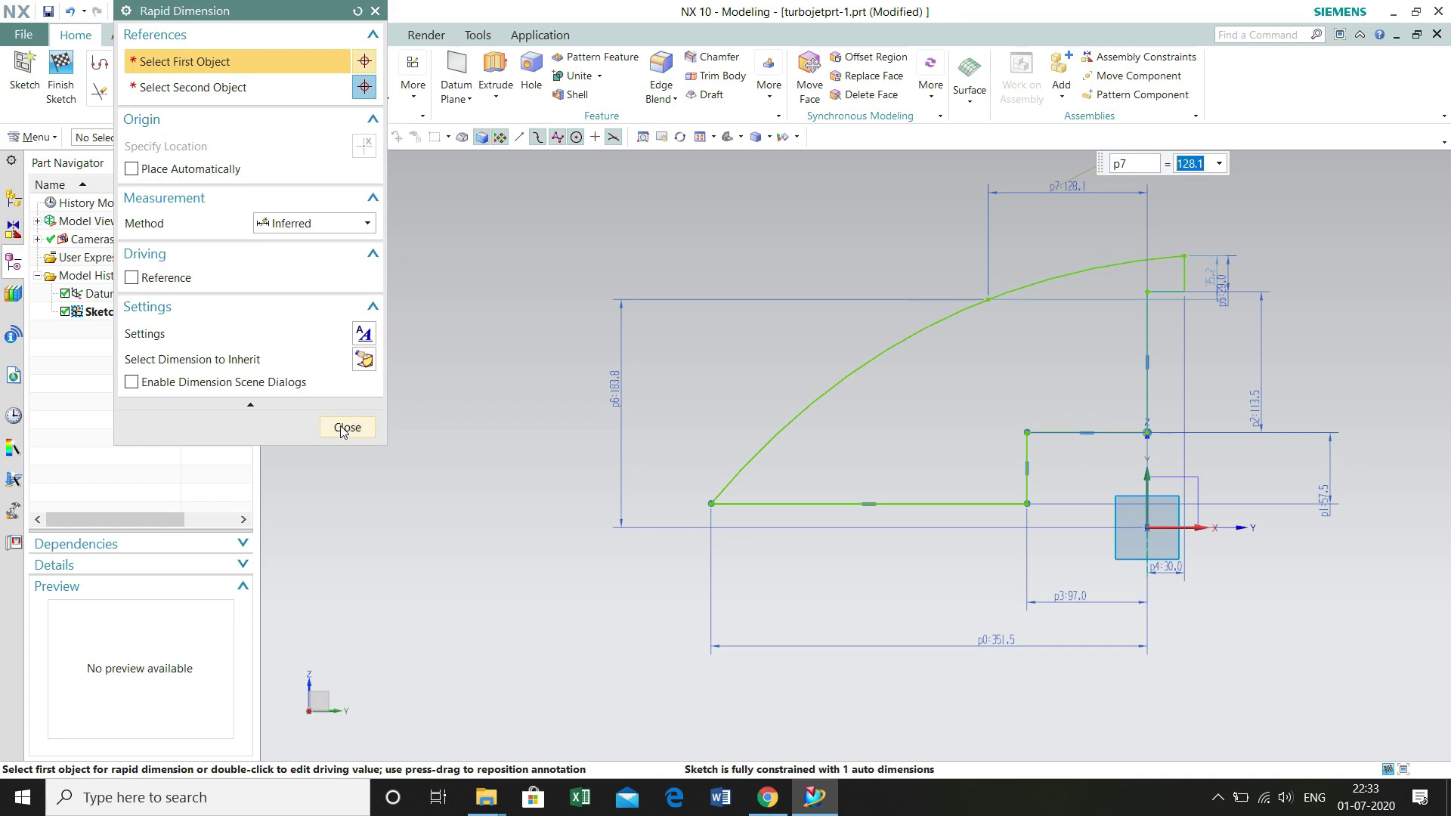
click(346, 427)
Step: Constrain the inner end of the base line to lie on the horizontal axis with a Point on Curve constraint
key(c)
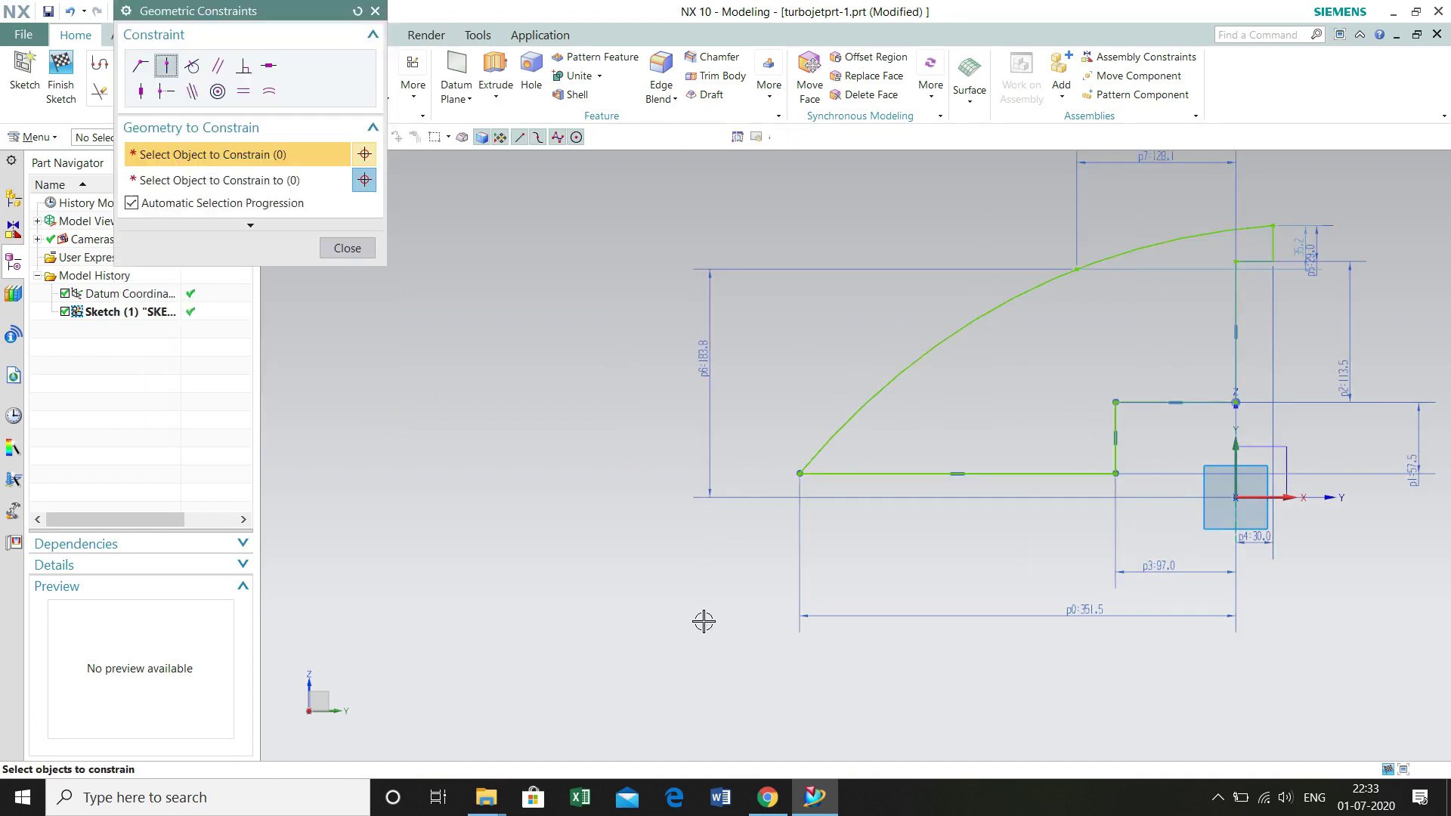
click(1115, 473)
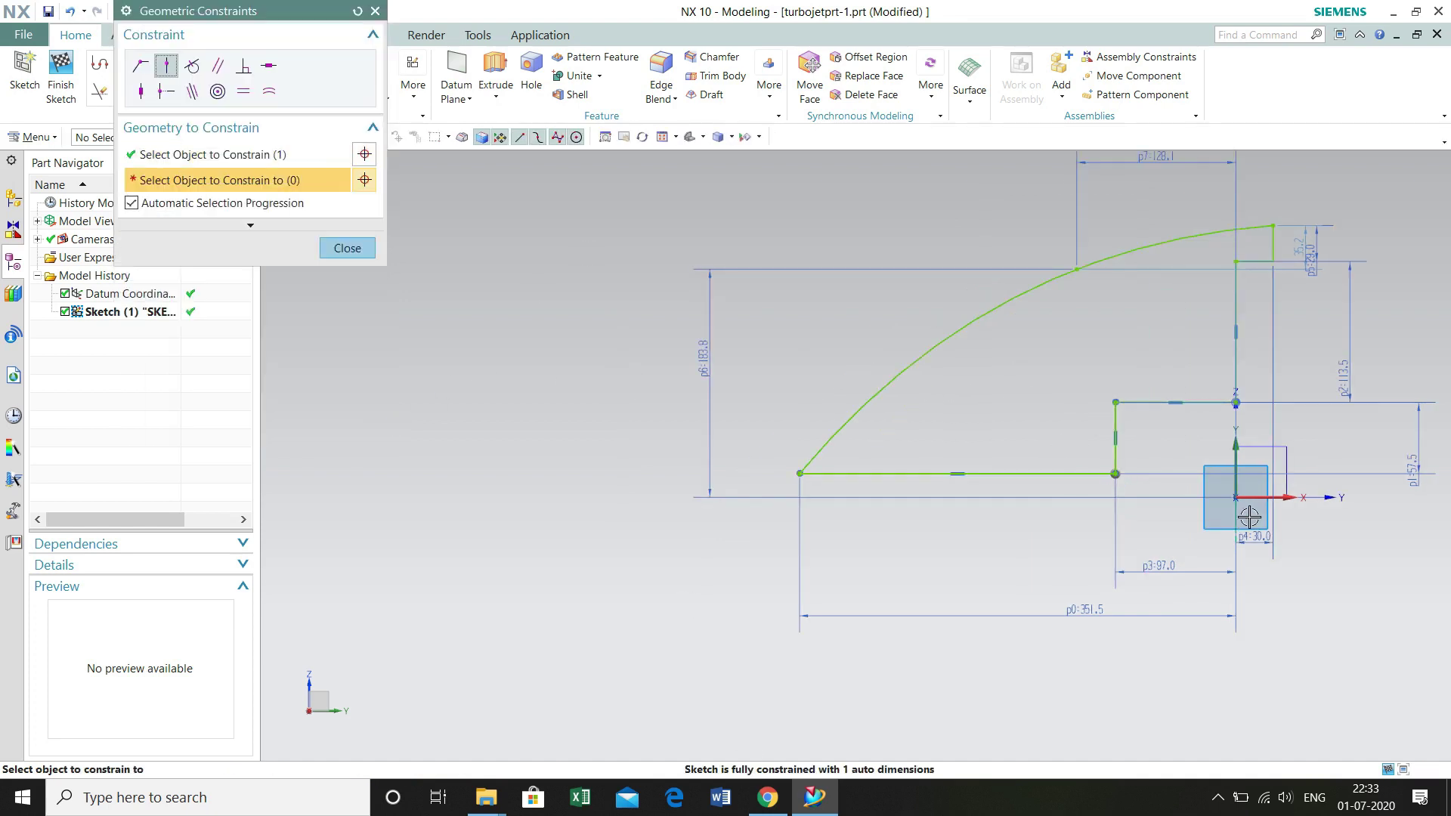
click(1238, 497)
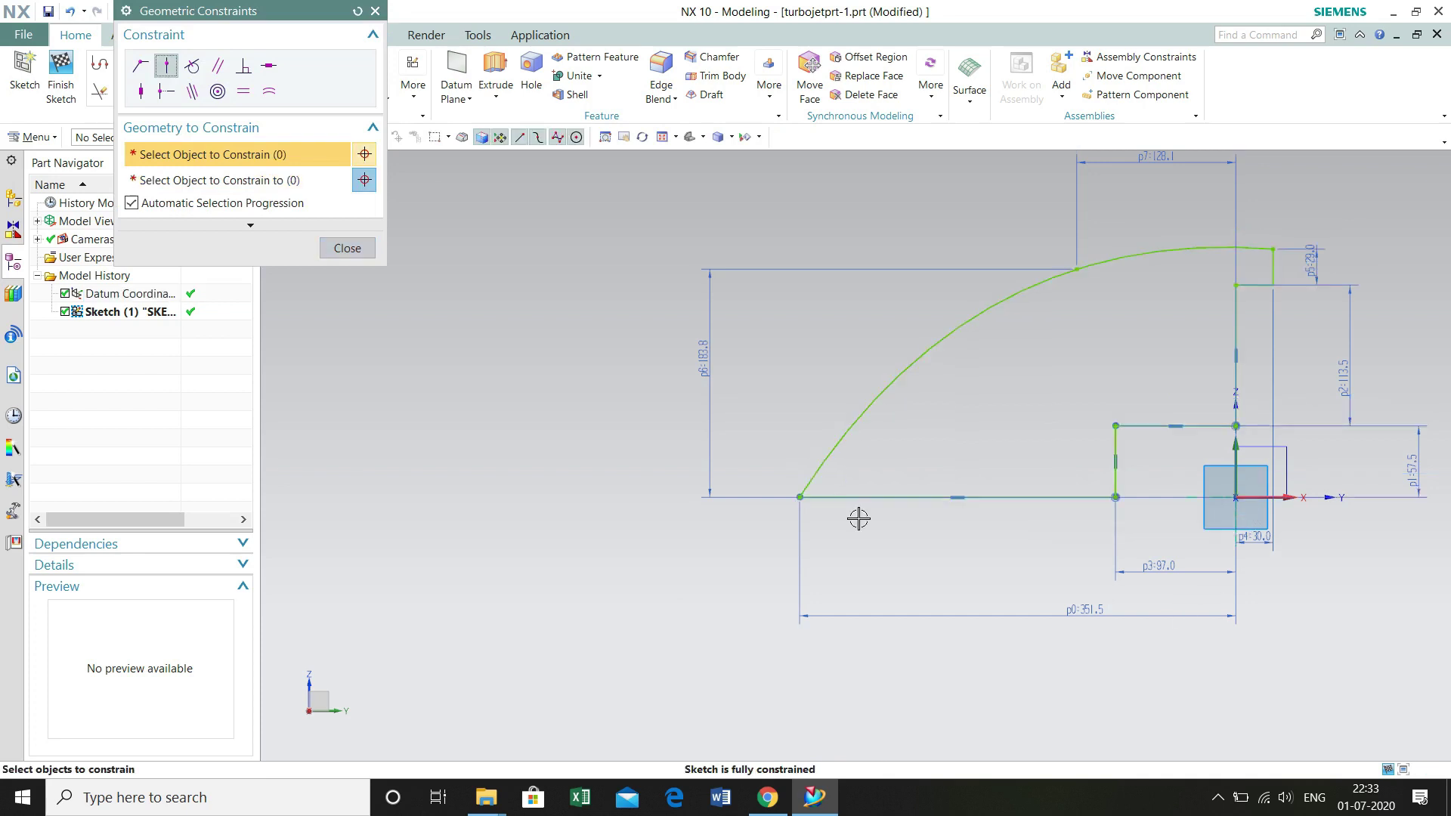
click(348, 248)
scroll(900, 349, down, 2)
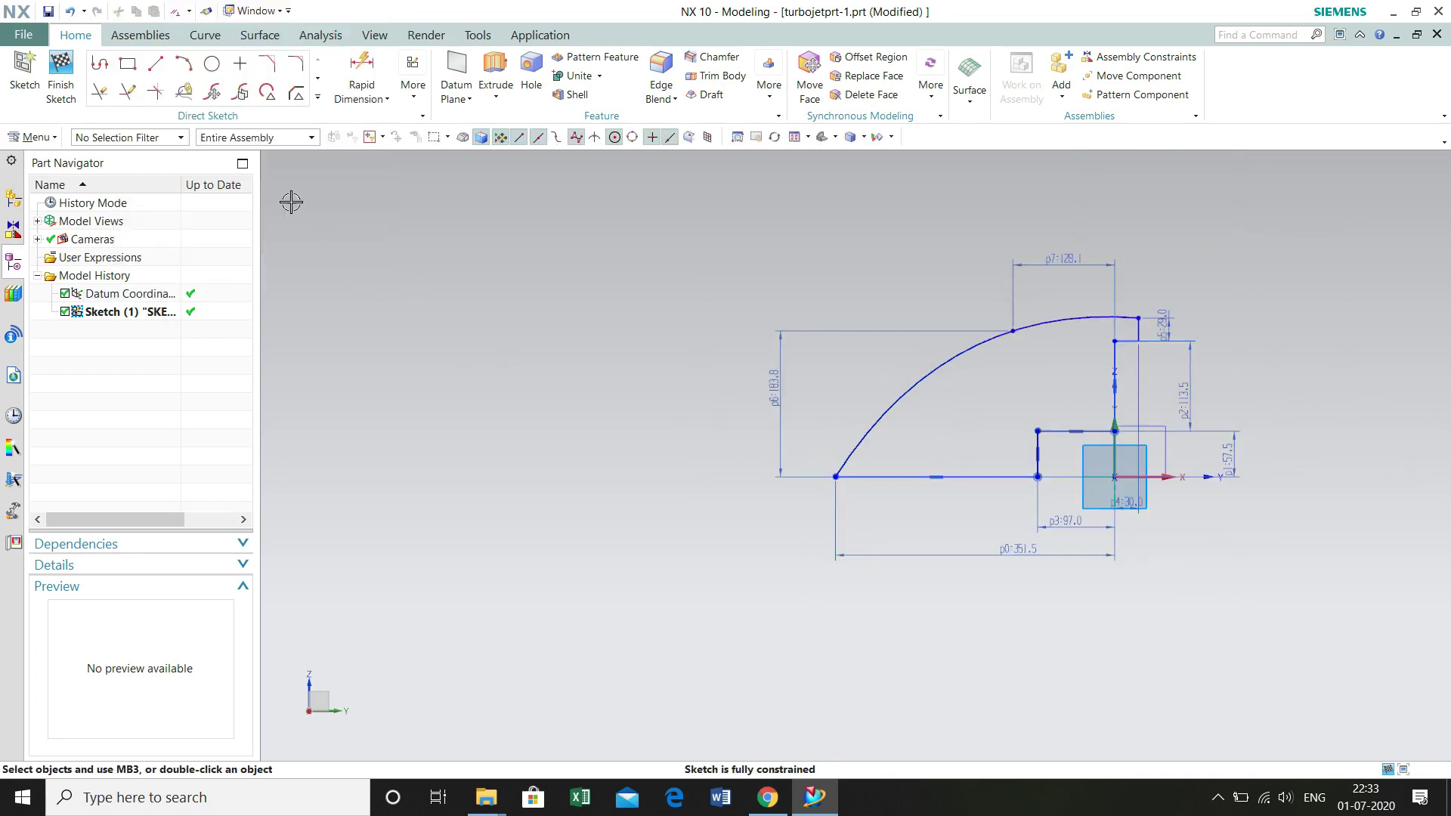
Step: Finish the sketch and revolve the closed profile 360 degrees into a solid about the Y-direction axis through the profile's pointed tip
click(60, 80)
click(216, 97)
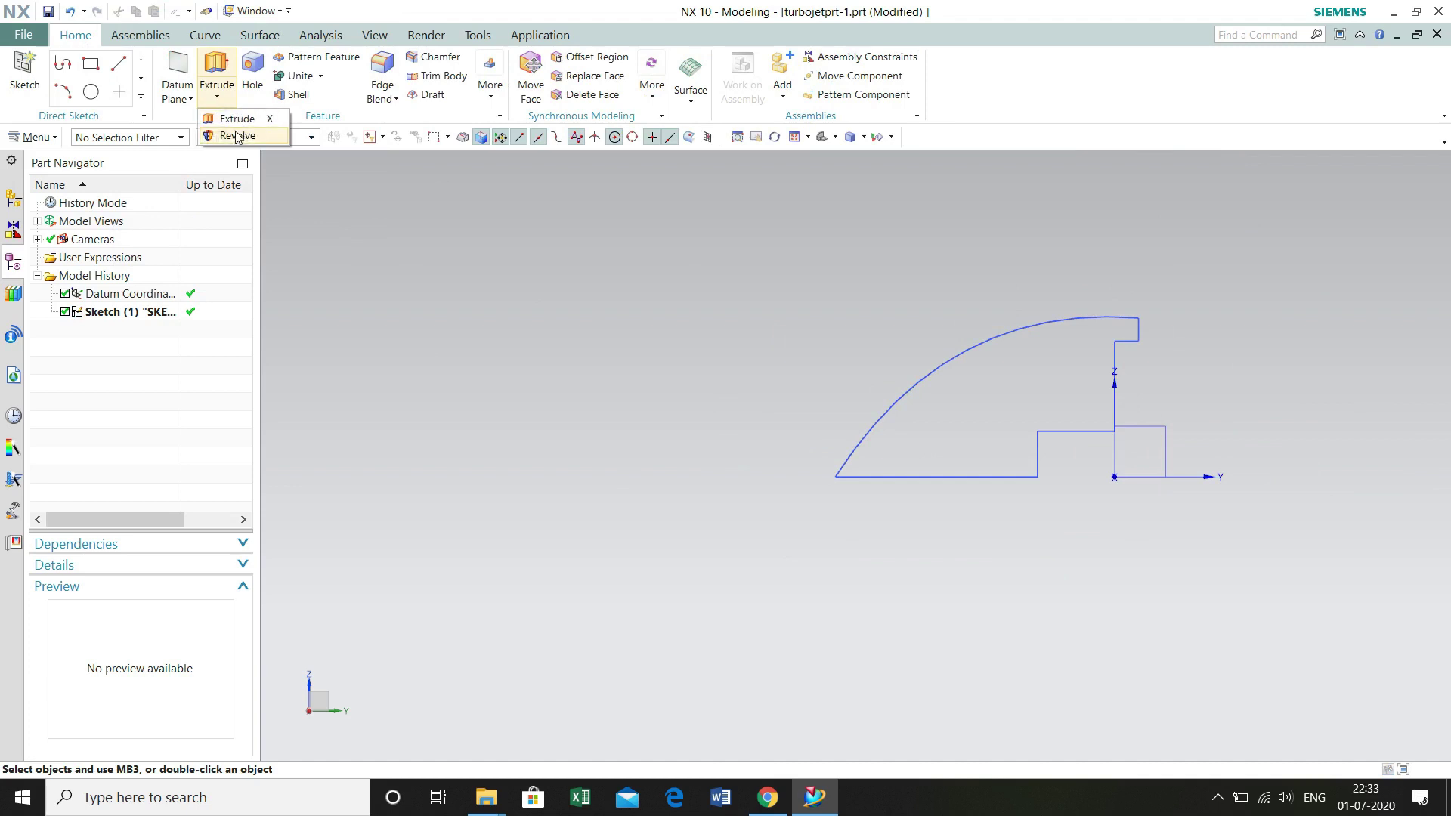
click(237, 136)
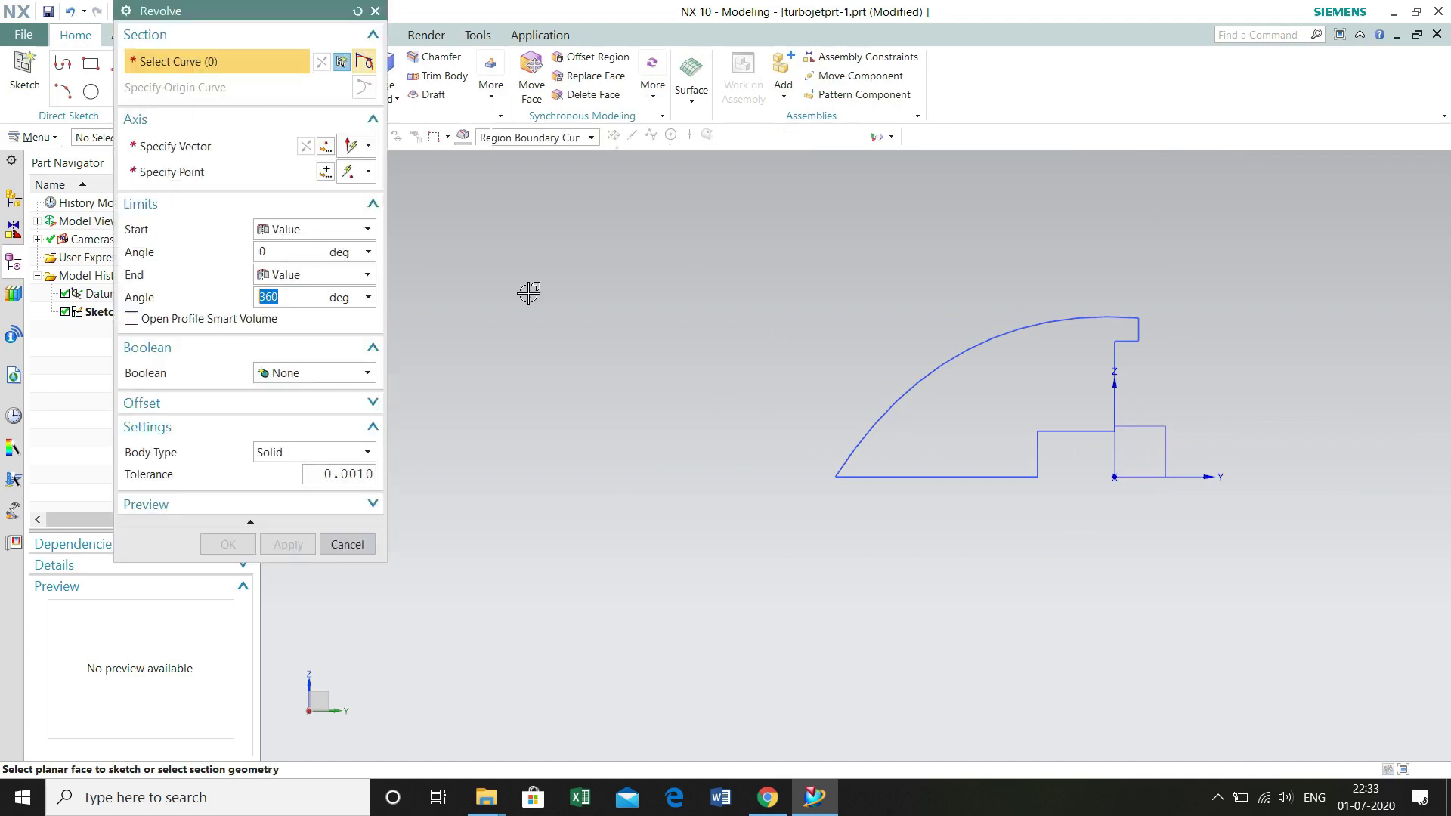
click(906, 389)
click(332, 175)
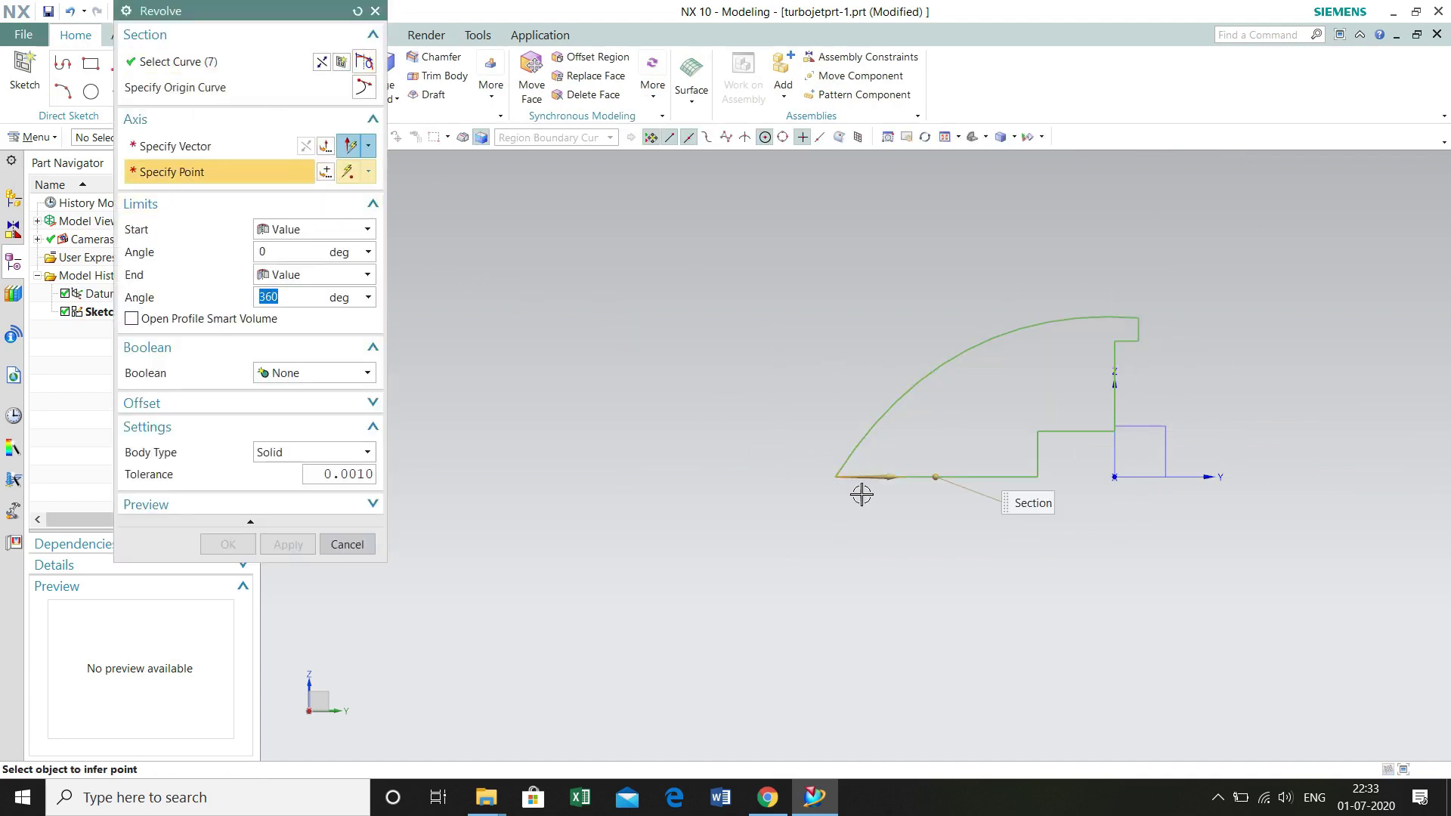
click(835, 477)
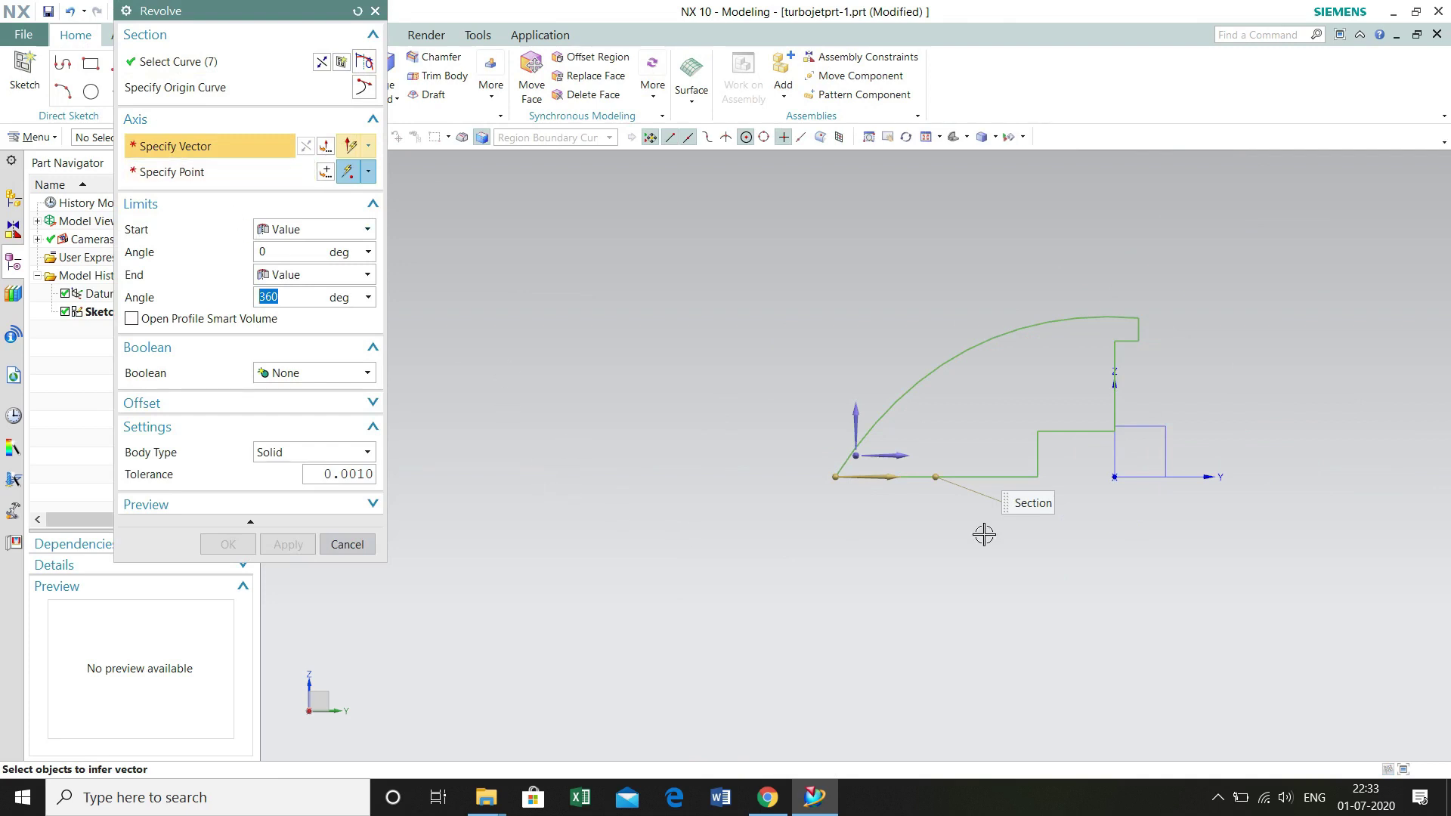
click(899, 463)
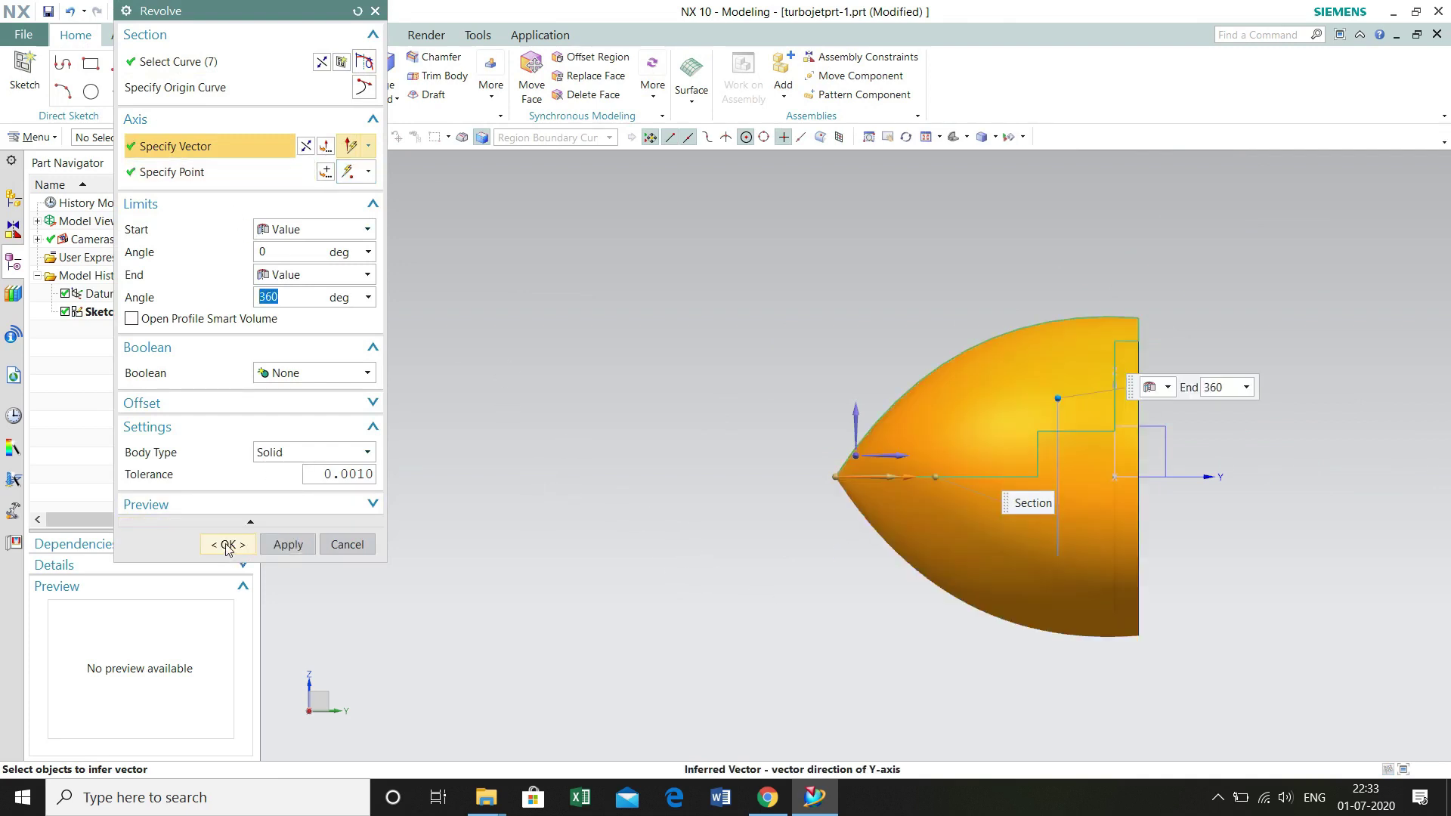
click(227, 544)
Step: Create a new sketch on the YZ datum plane through the revolved body
middle_drag(785, 593, 627, 578)
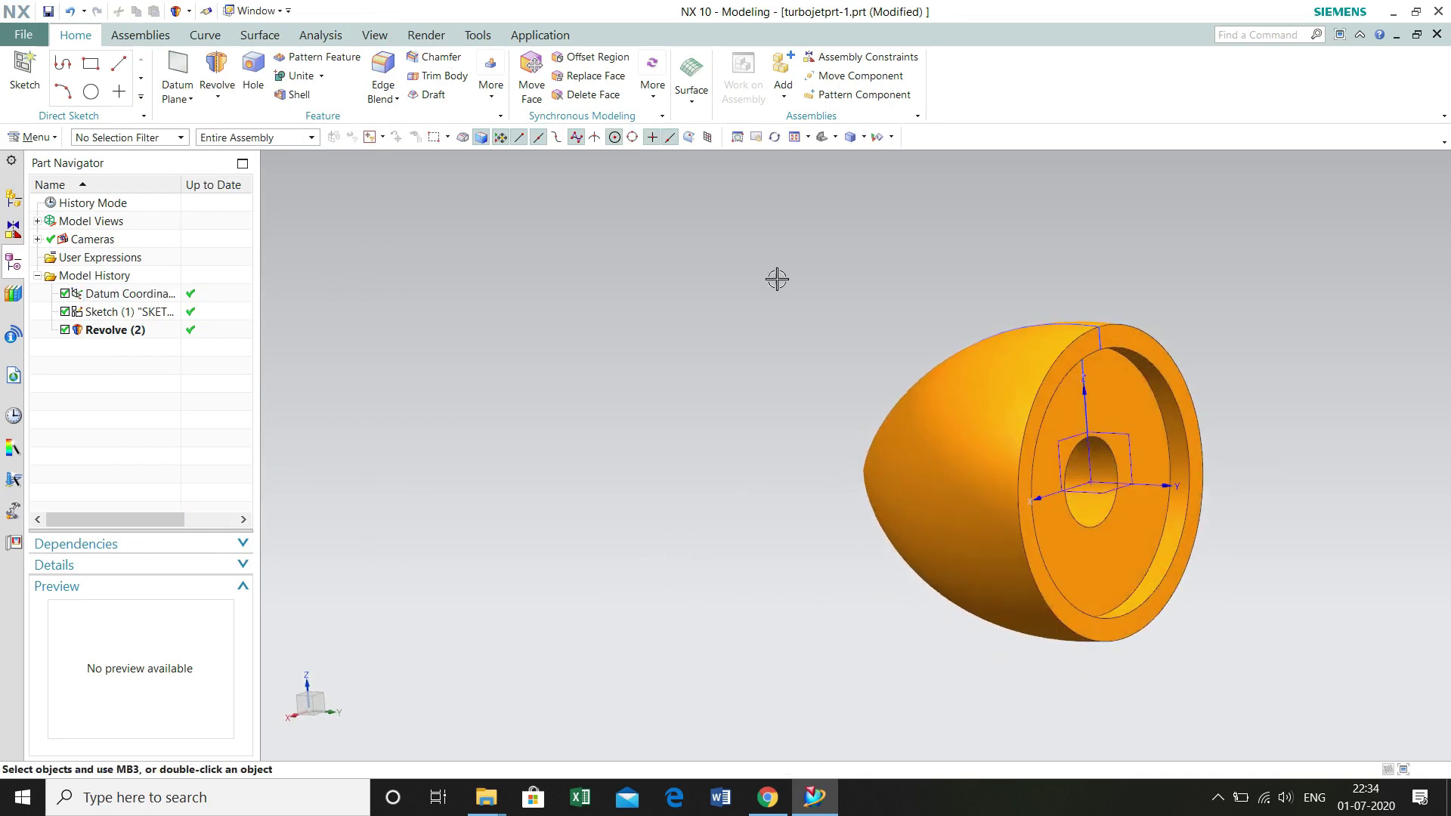
click(24, 70)
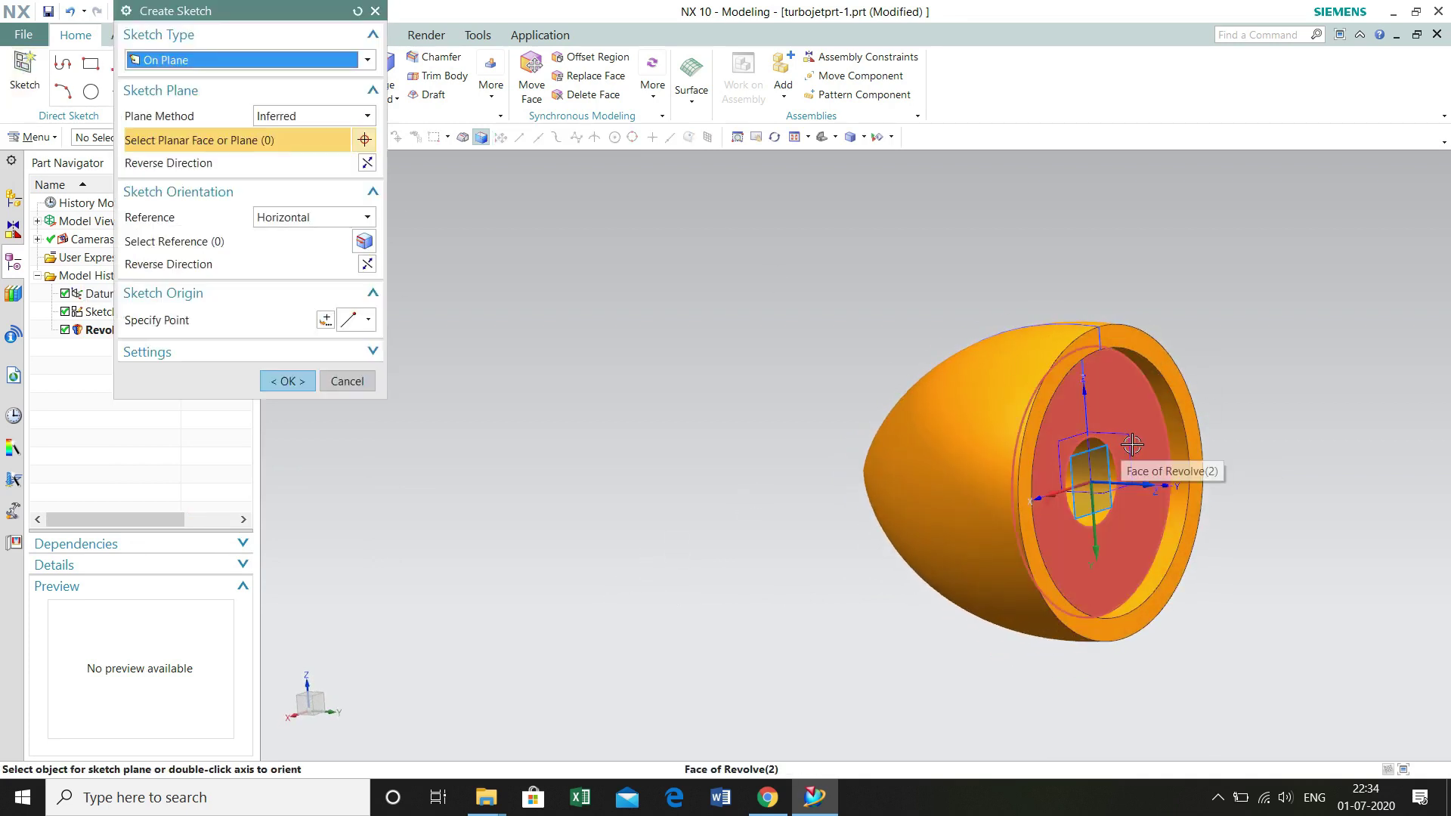
click(1119, 461)
click(288, 381)
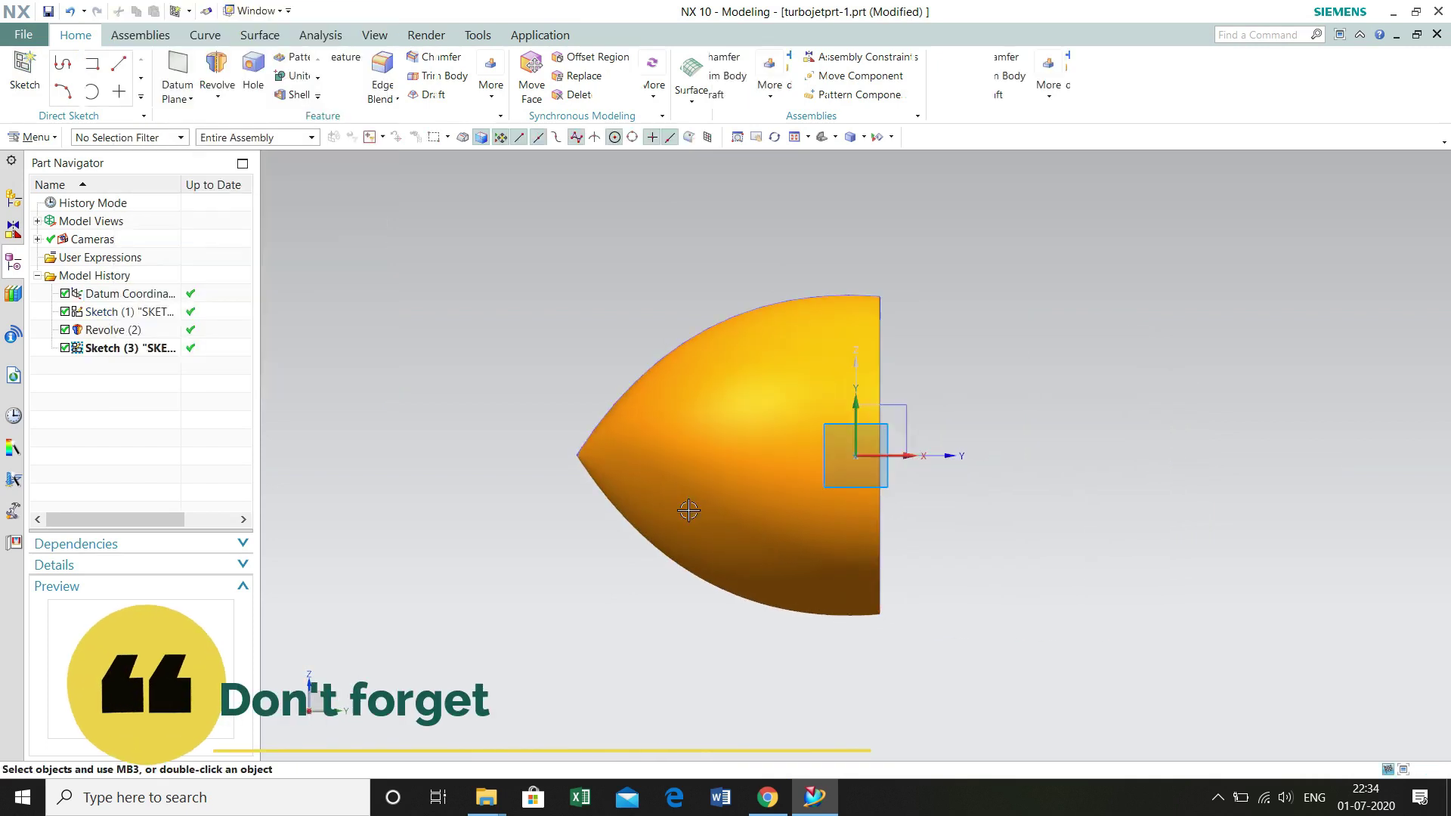
Step: Hide the revolved body and the first profile sketch
click(110, 330)
right_click(109, 330)
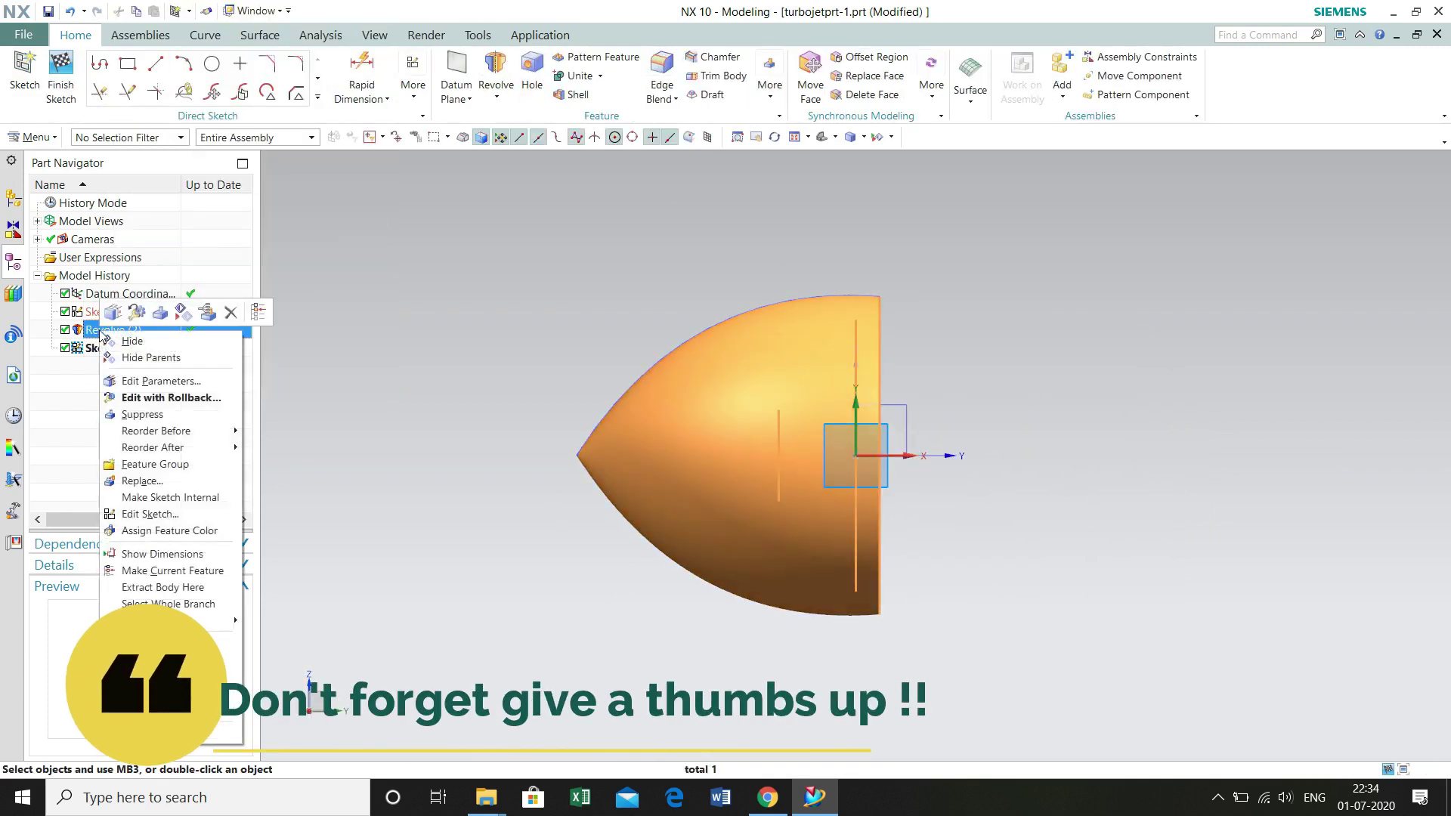
click(161, 342)
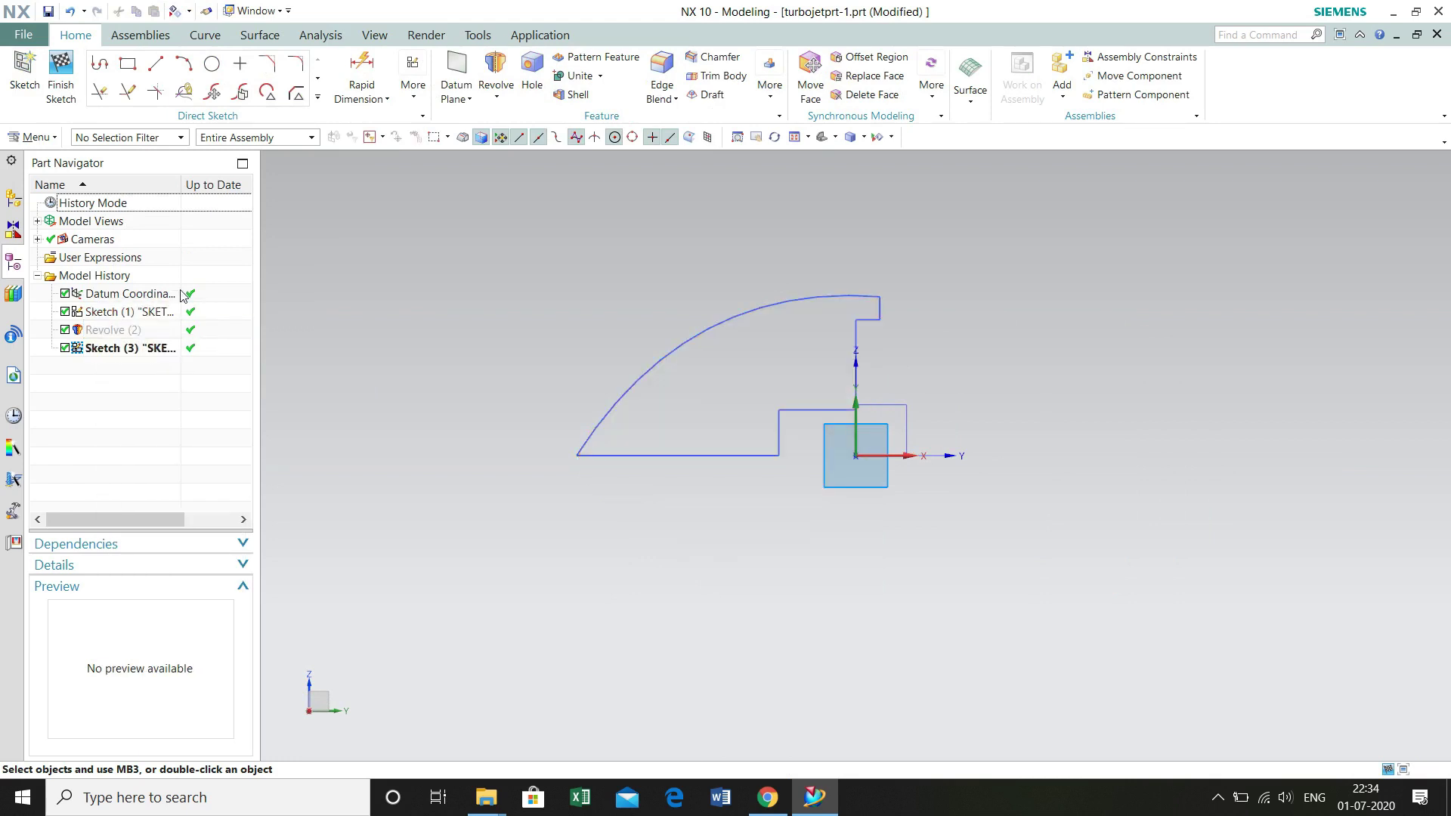
right_click(159, 312)
click(171, 315)
Step: Draw a degree-2 through-points studio spline with three points, sloping down toward the horizontal axis, about 265 wide and 95 high
key(s)
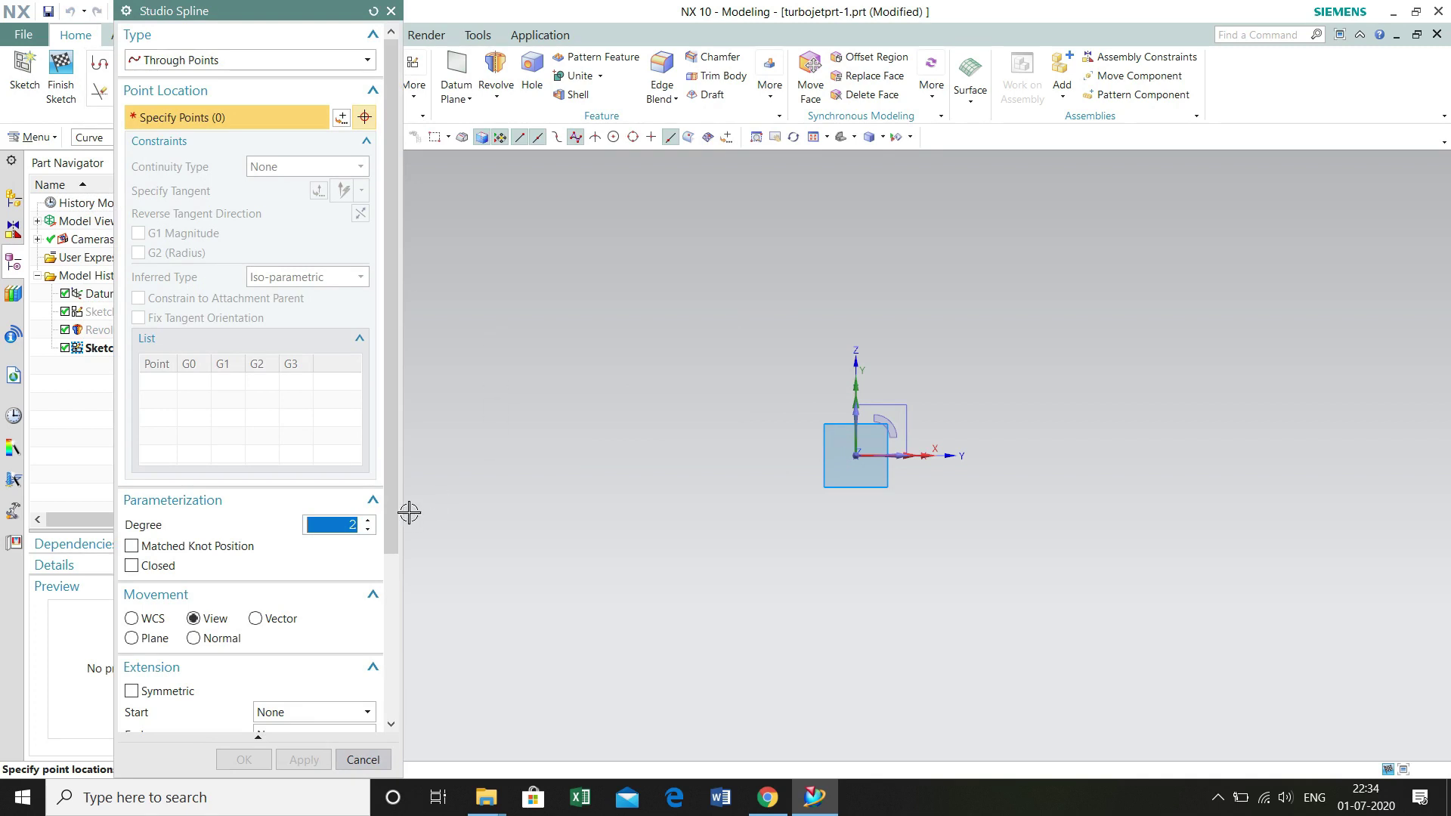
click(590, 382)
click(726, 418)
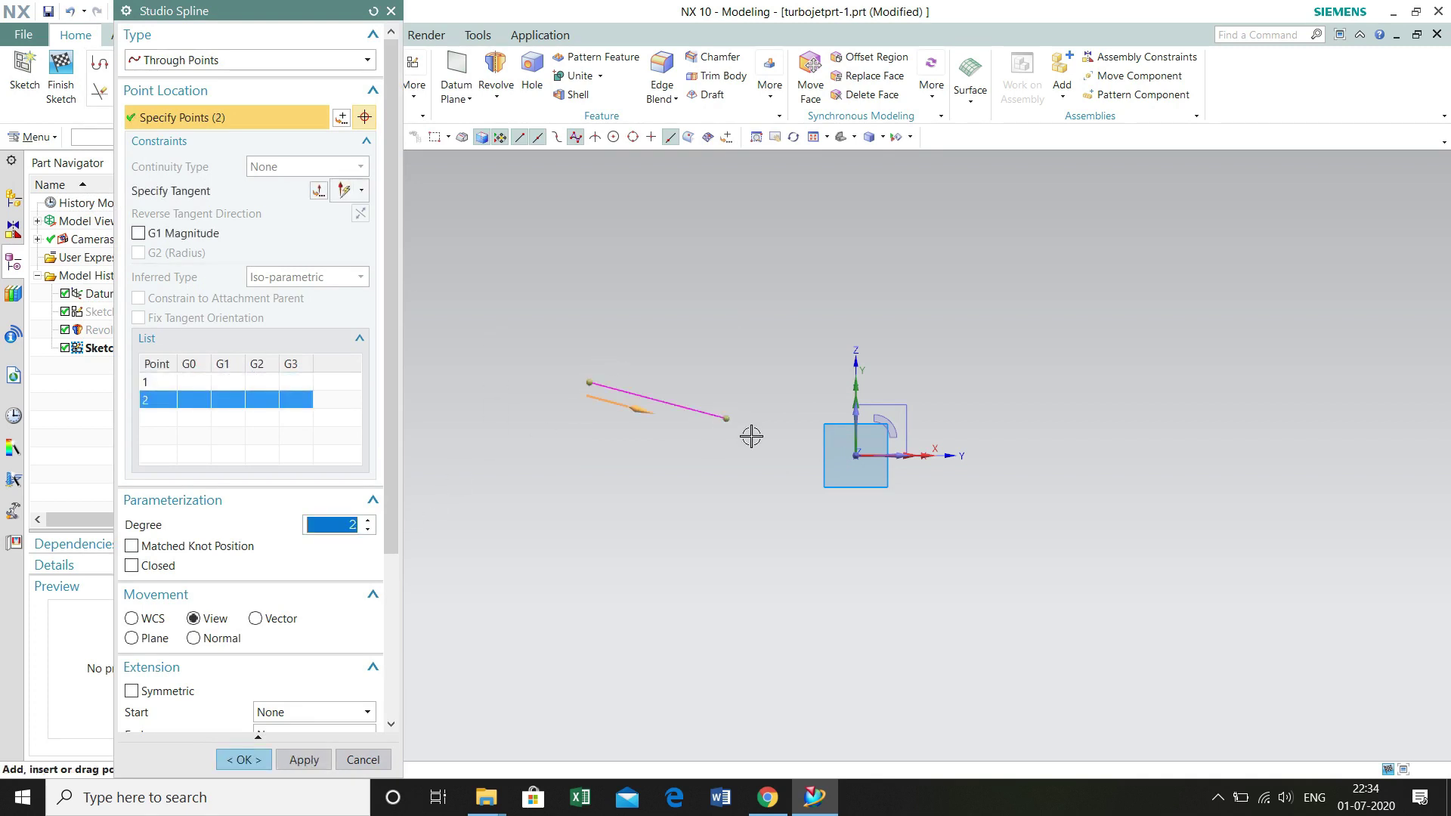
click(800, 458)
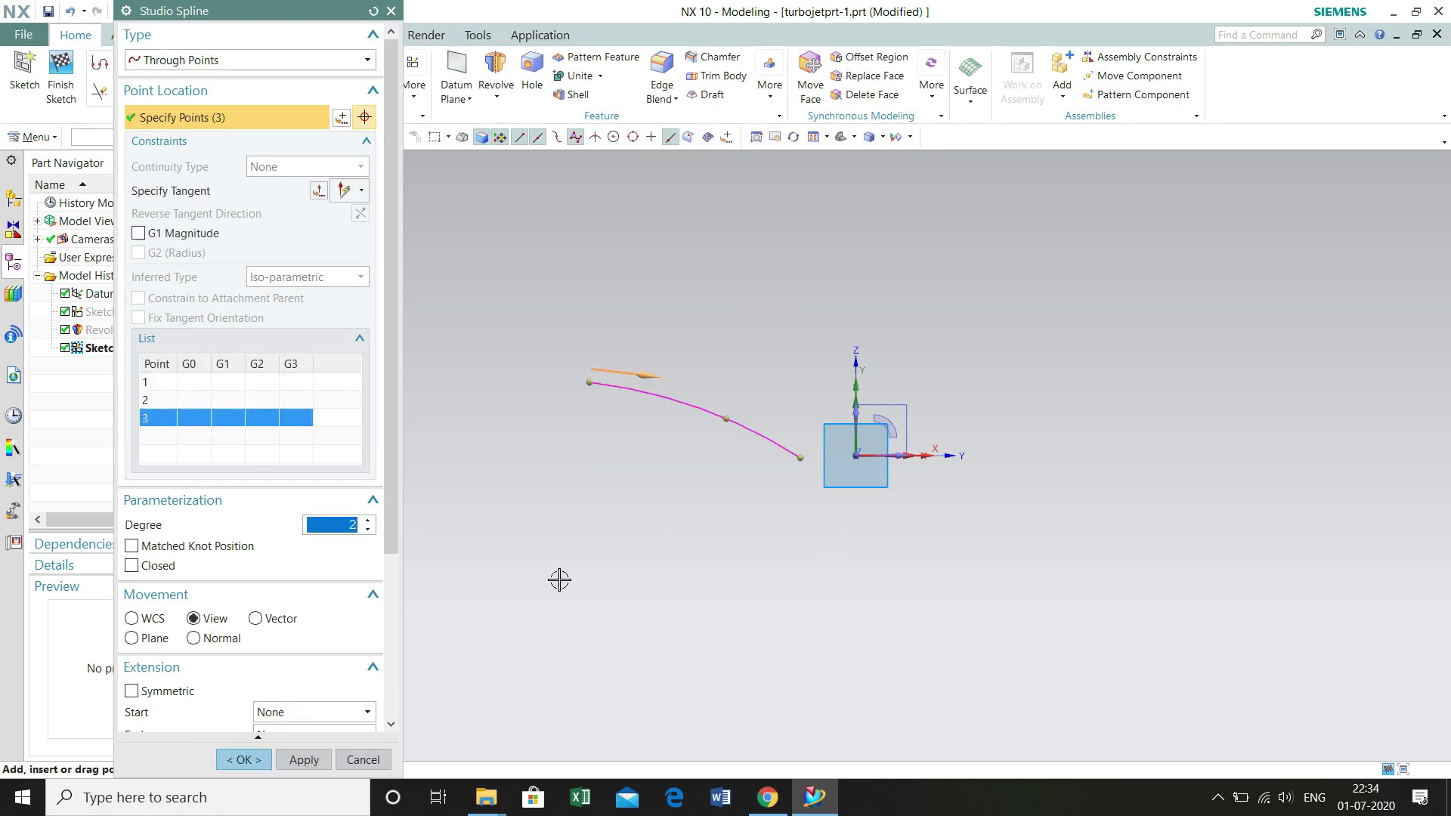
click(236, 760)
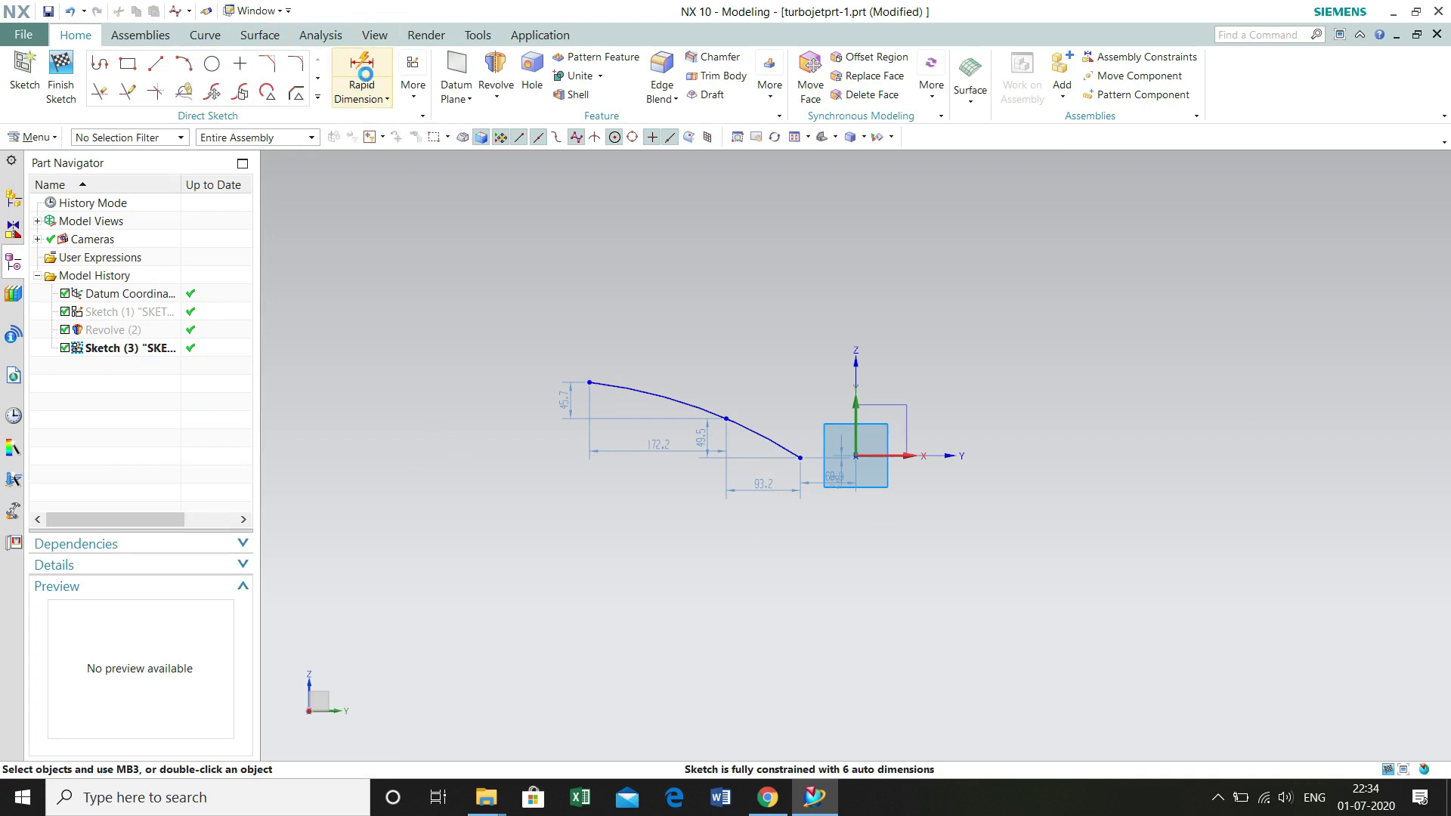
Step: Dimension the heights of the spline's outer end and middle point from the origin, setting the middle point's to 30
click(362, 70)
click(597, 384)
click(858, 457)
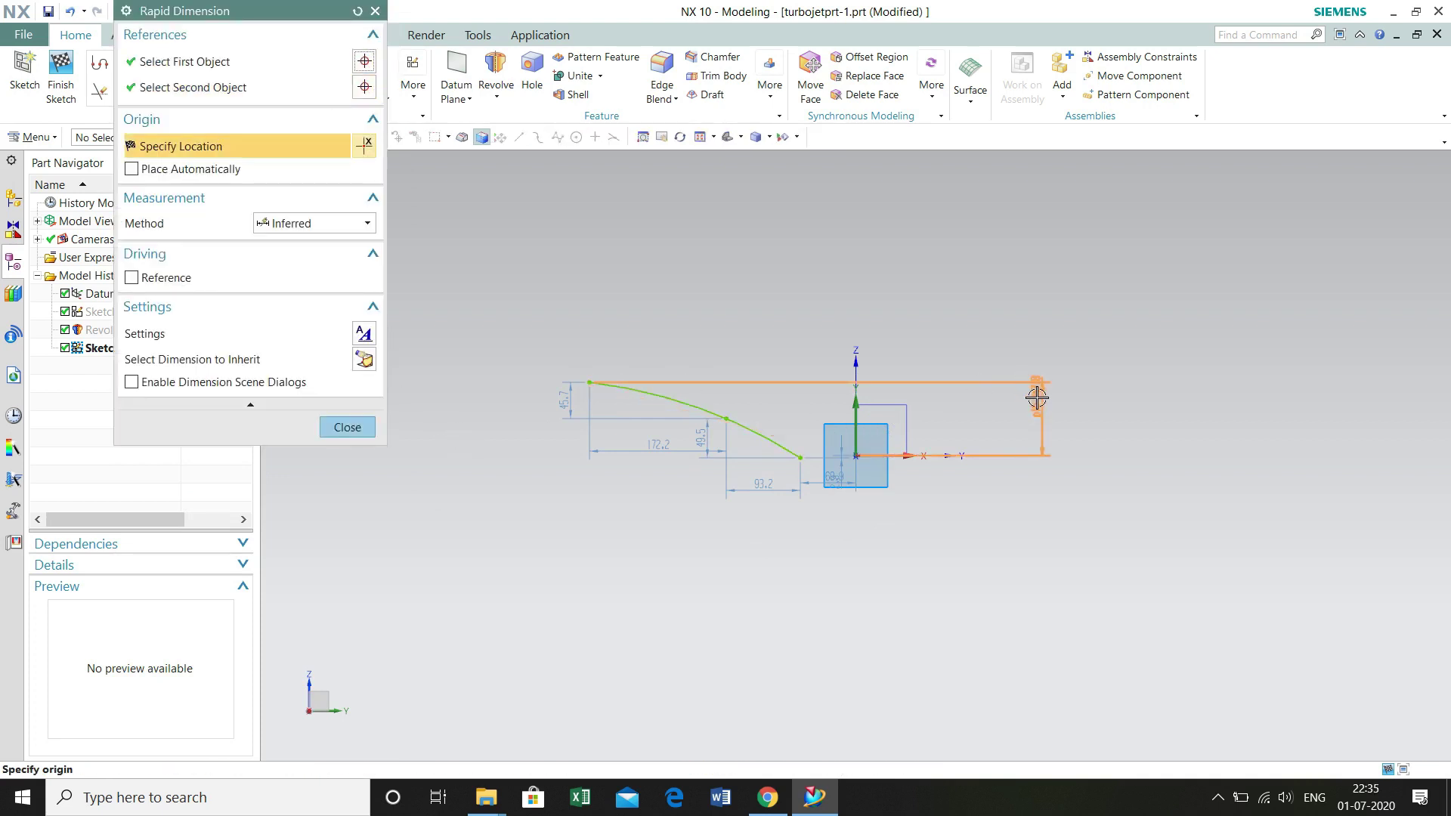
click(1062, 415)
click(726, 418)
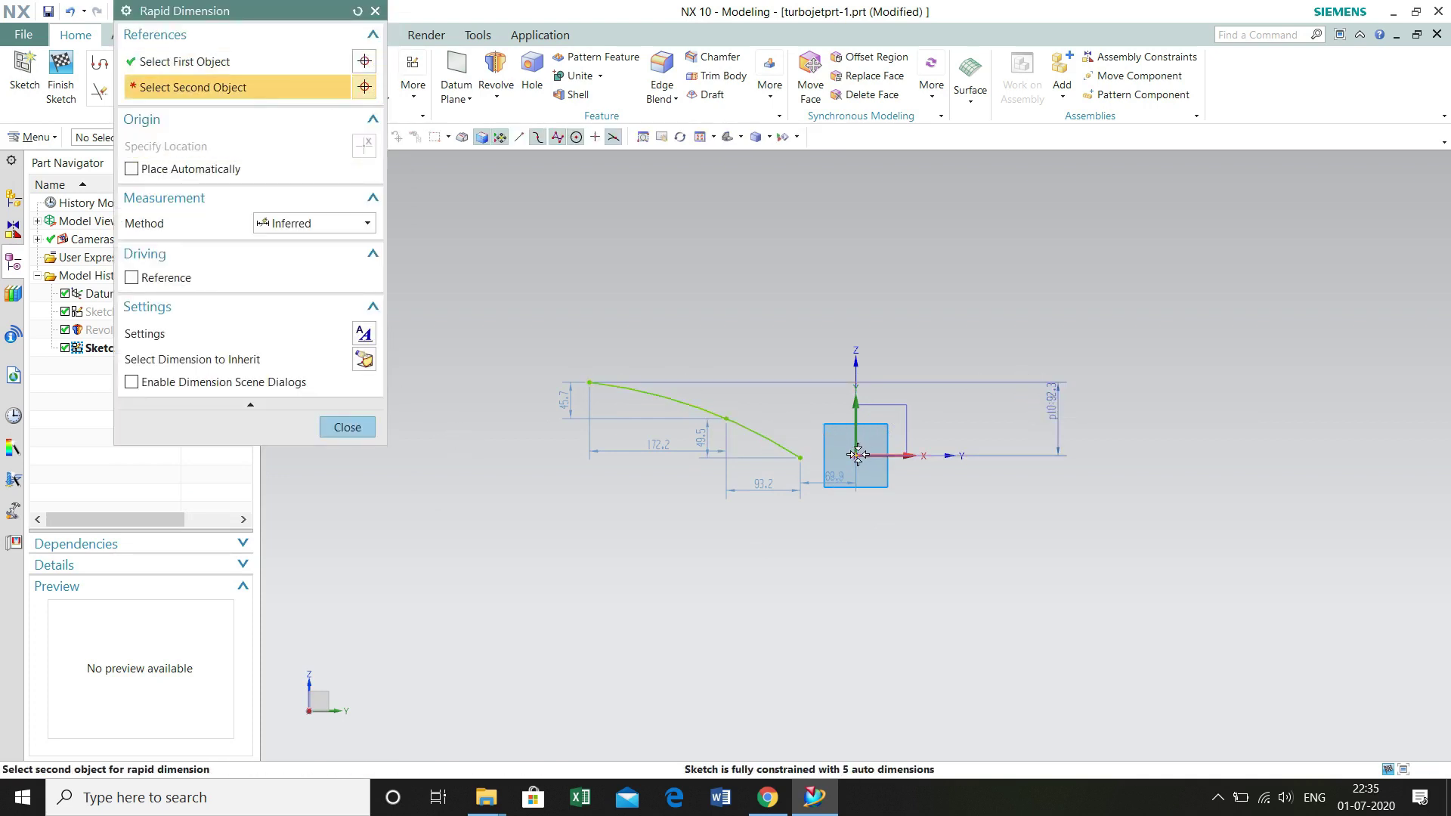
click(802, 457)
click(997, 421)
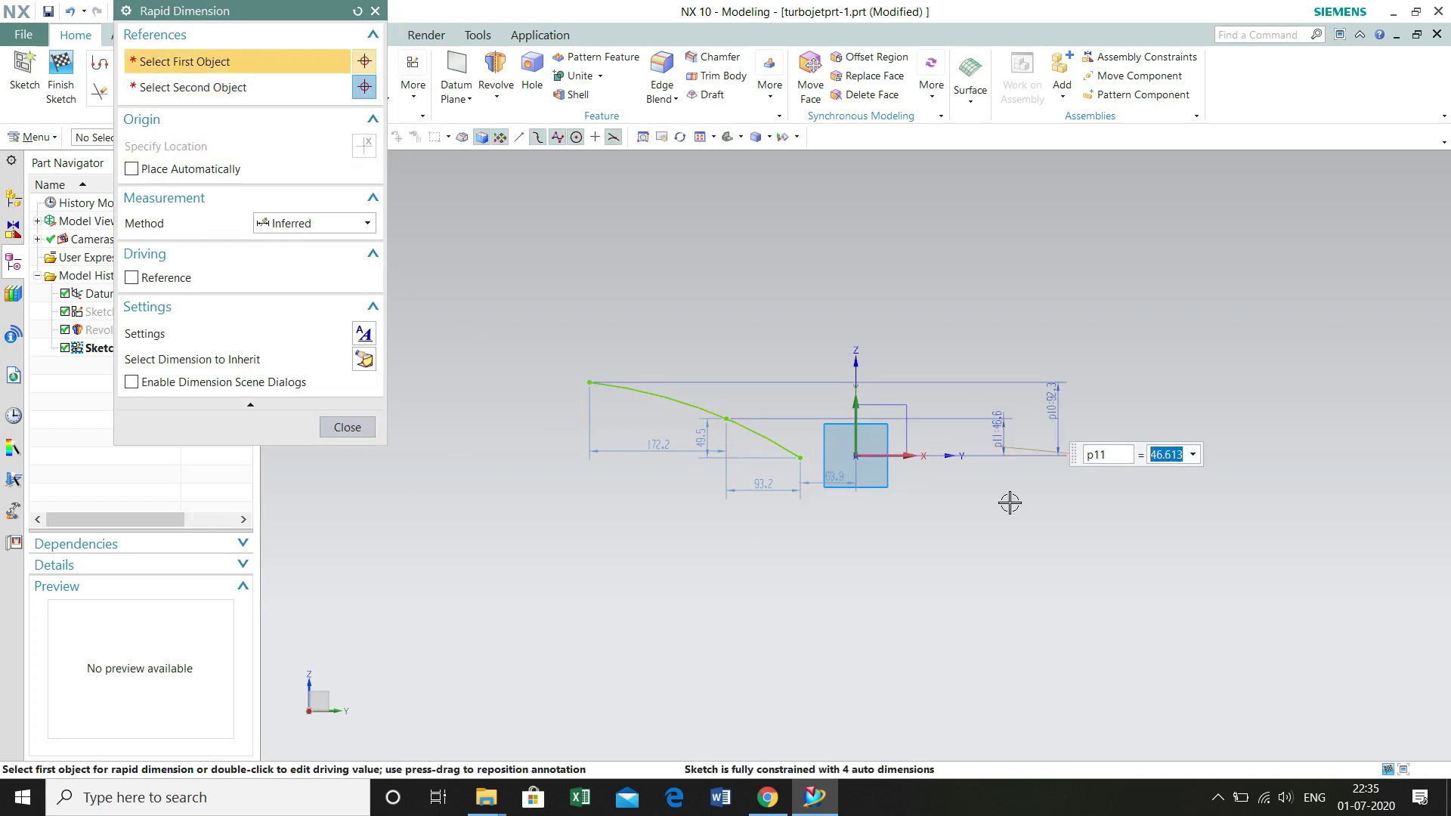
text(30)
key(Return)
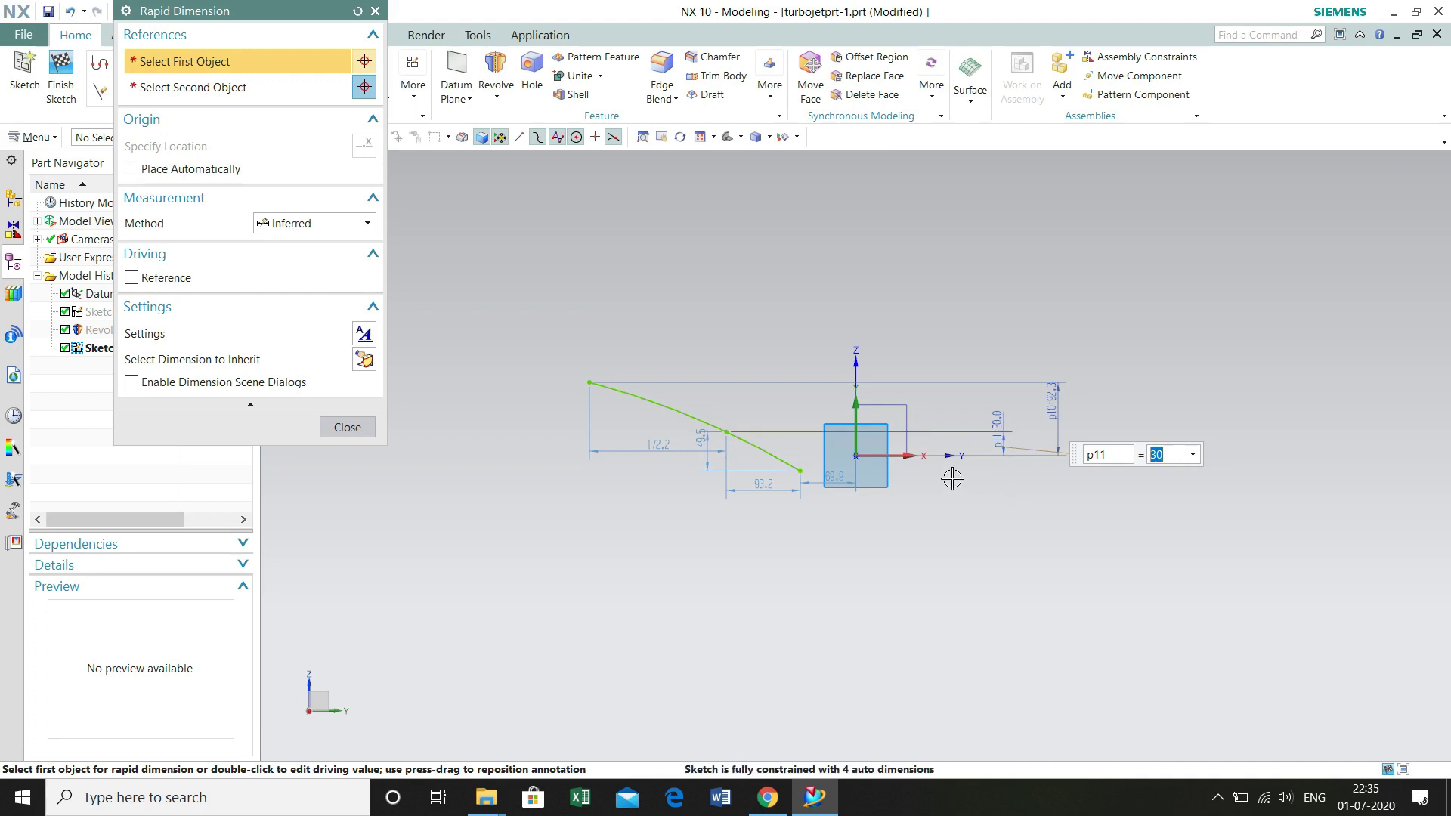
Step: Set the height of the spline's outer end above the origin to 40
double_click(1058, 407)
text(4)
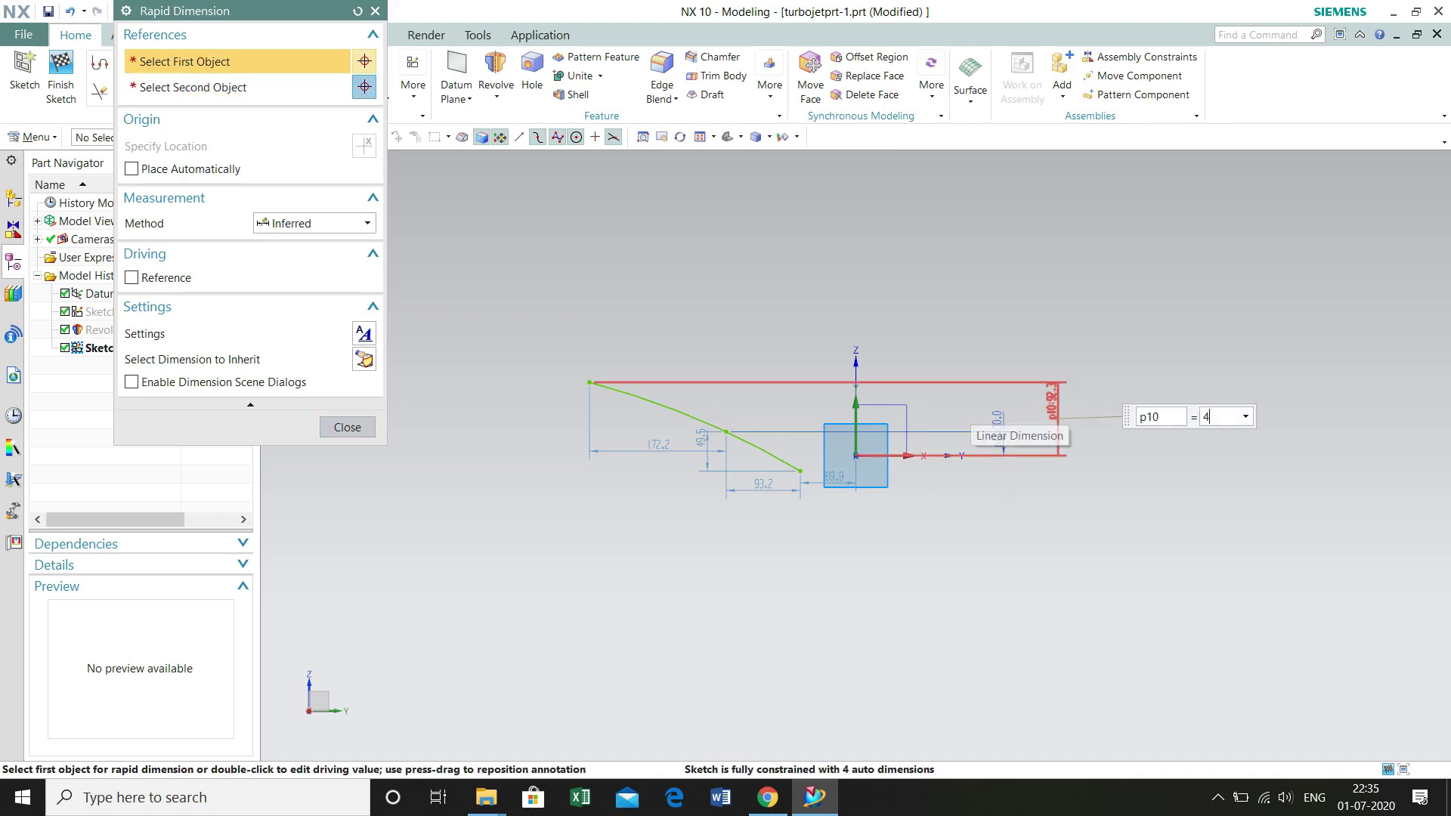
text(0)
key(Return)
Step: Dimension the horizontal distance from the spline's outer end to the origin as 200
click(636, 444)
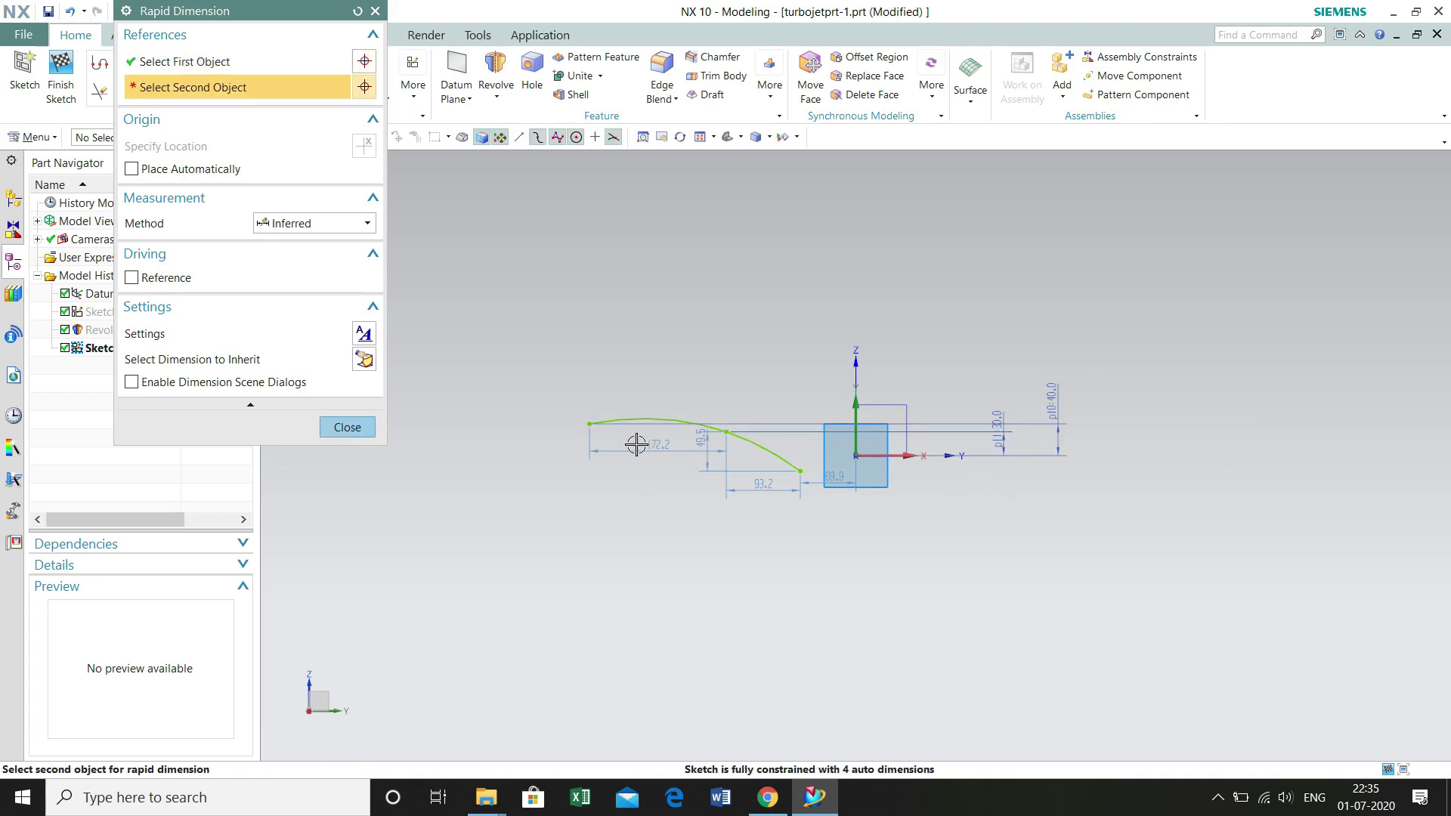
click(858, 457)
click(720, 325)
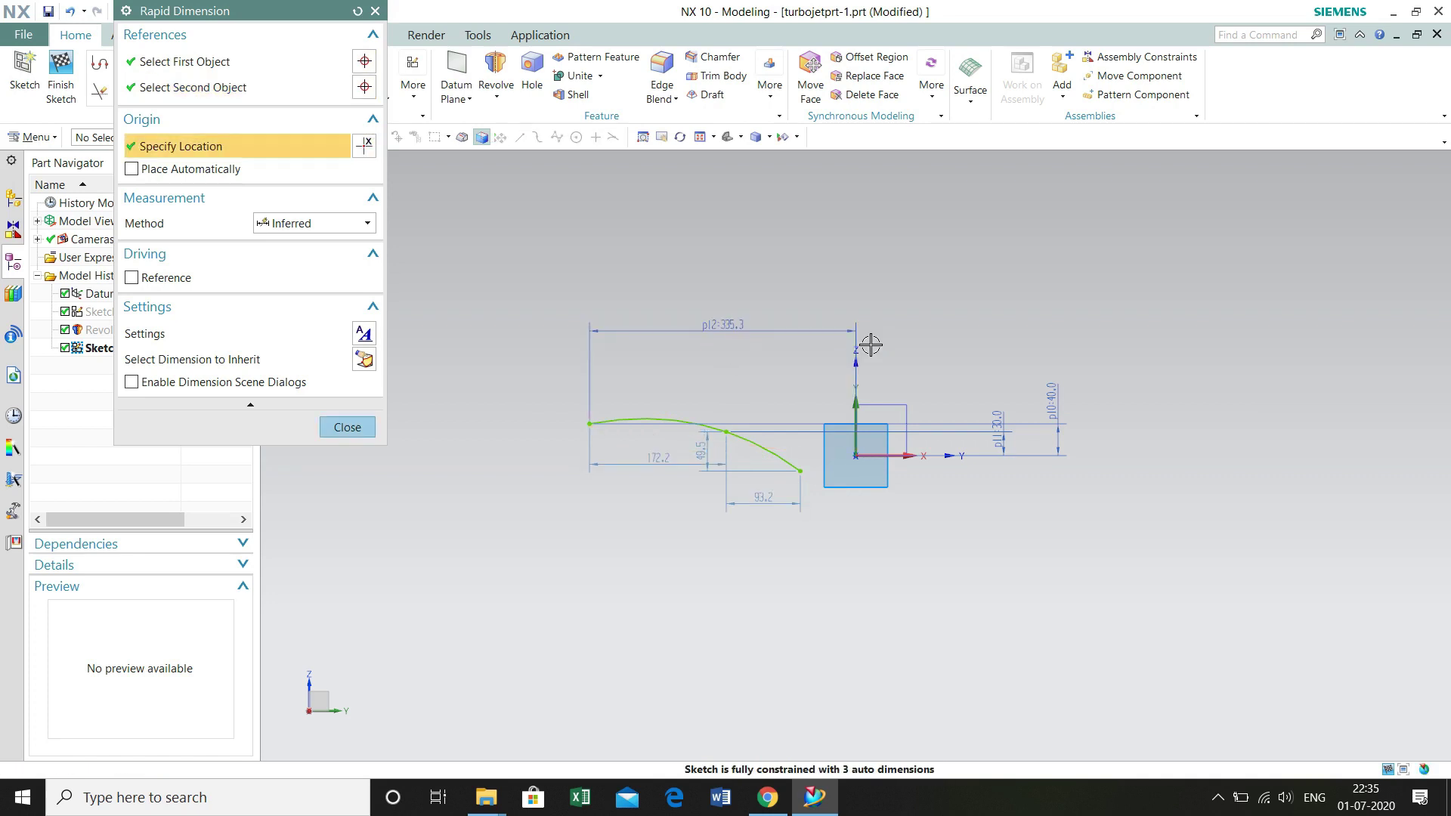
text(200)
key(Return)
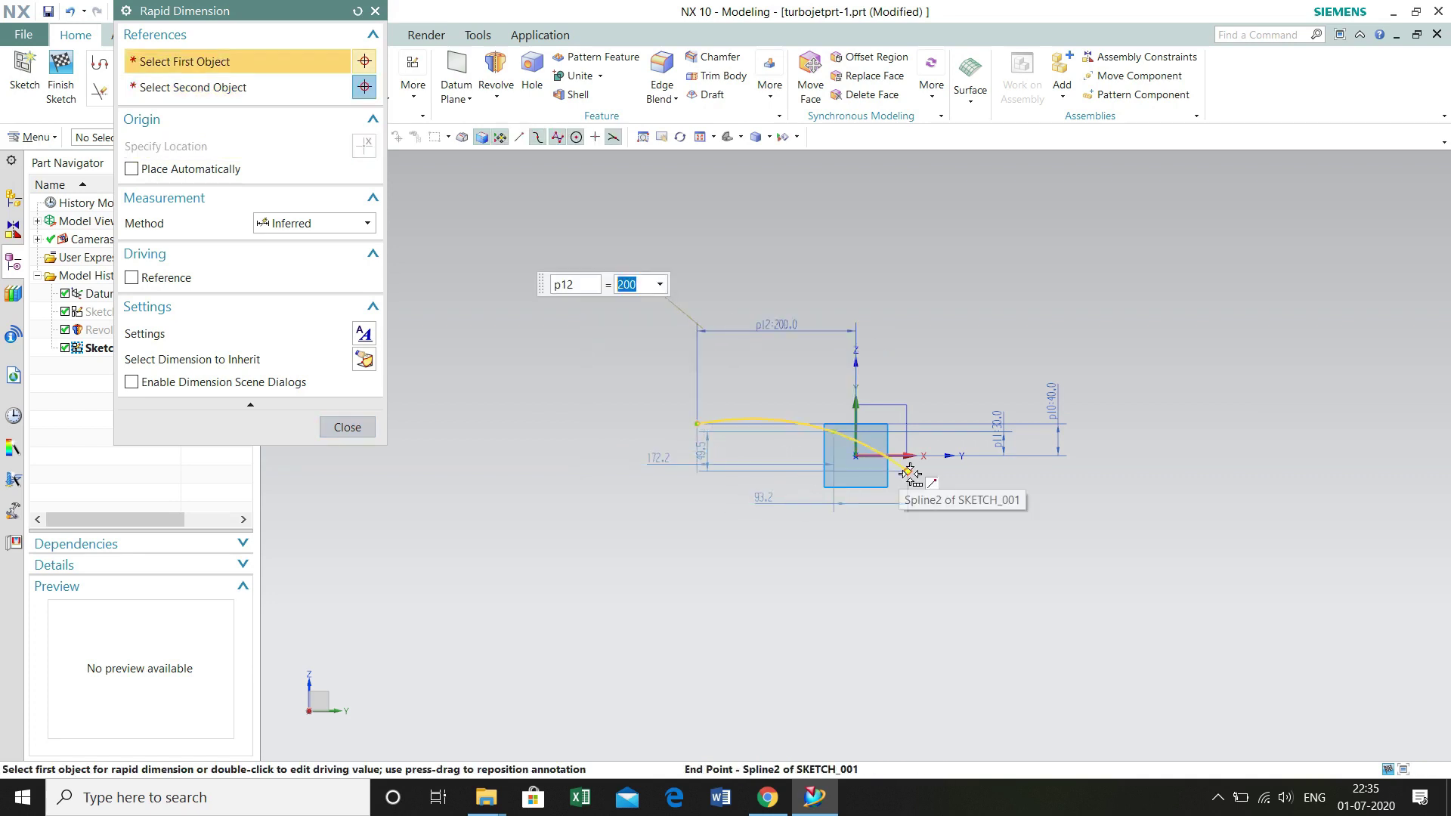
Step: Dimension the spline's lower end horizontally from the origin with a value of -40 so it flips to the other side
click(909, 473)
click(967, 485)
click(856, 457)
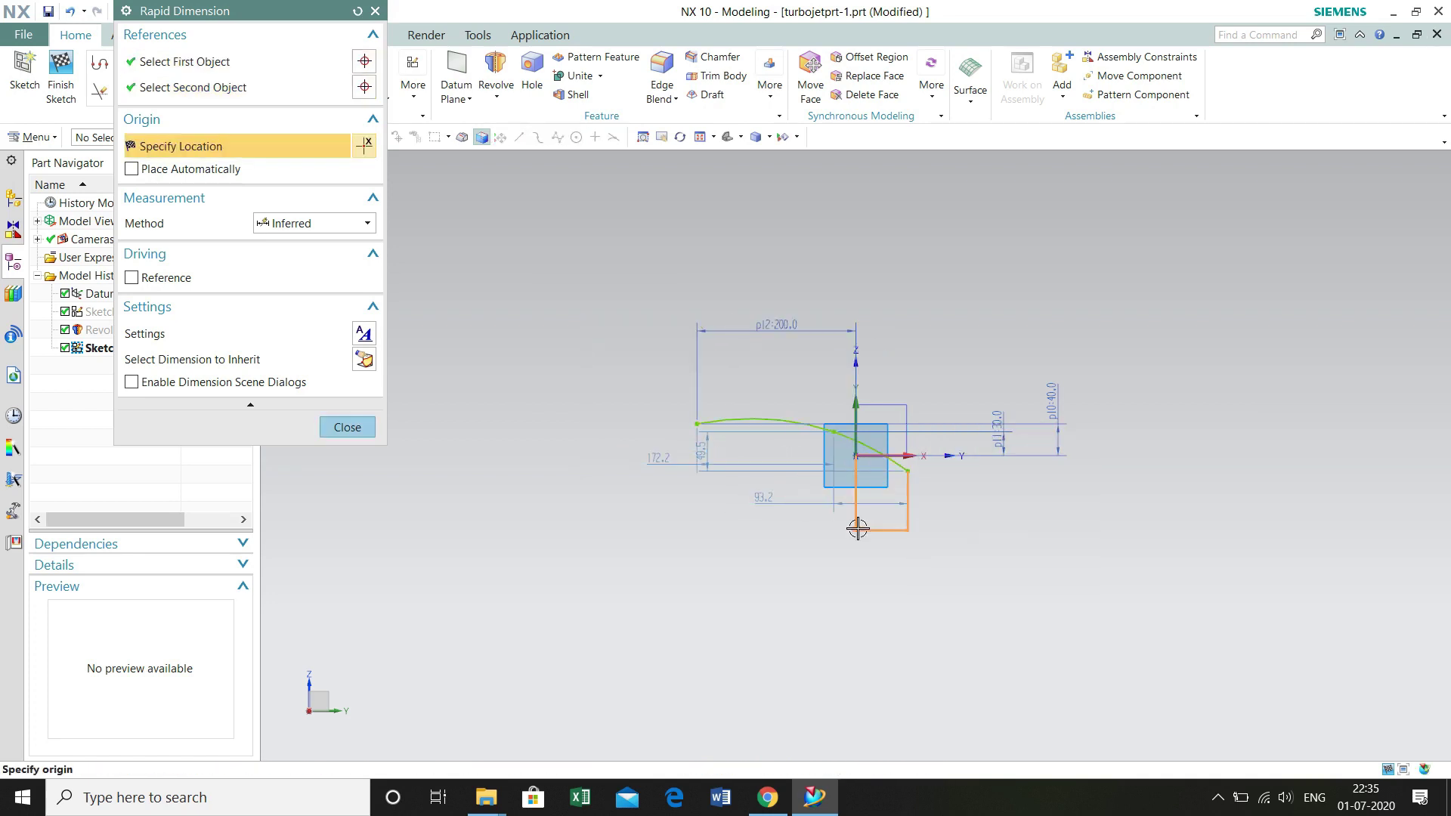
click(862, 566)
text(-40)
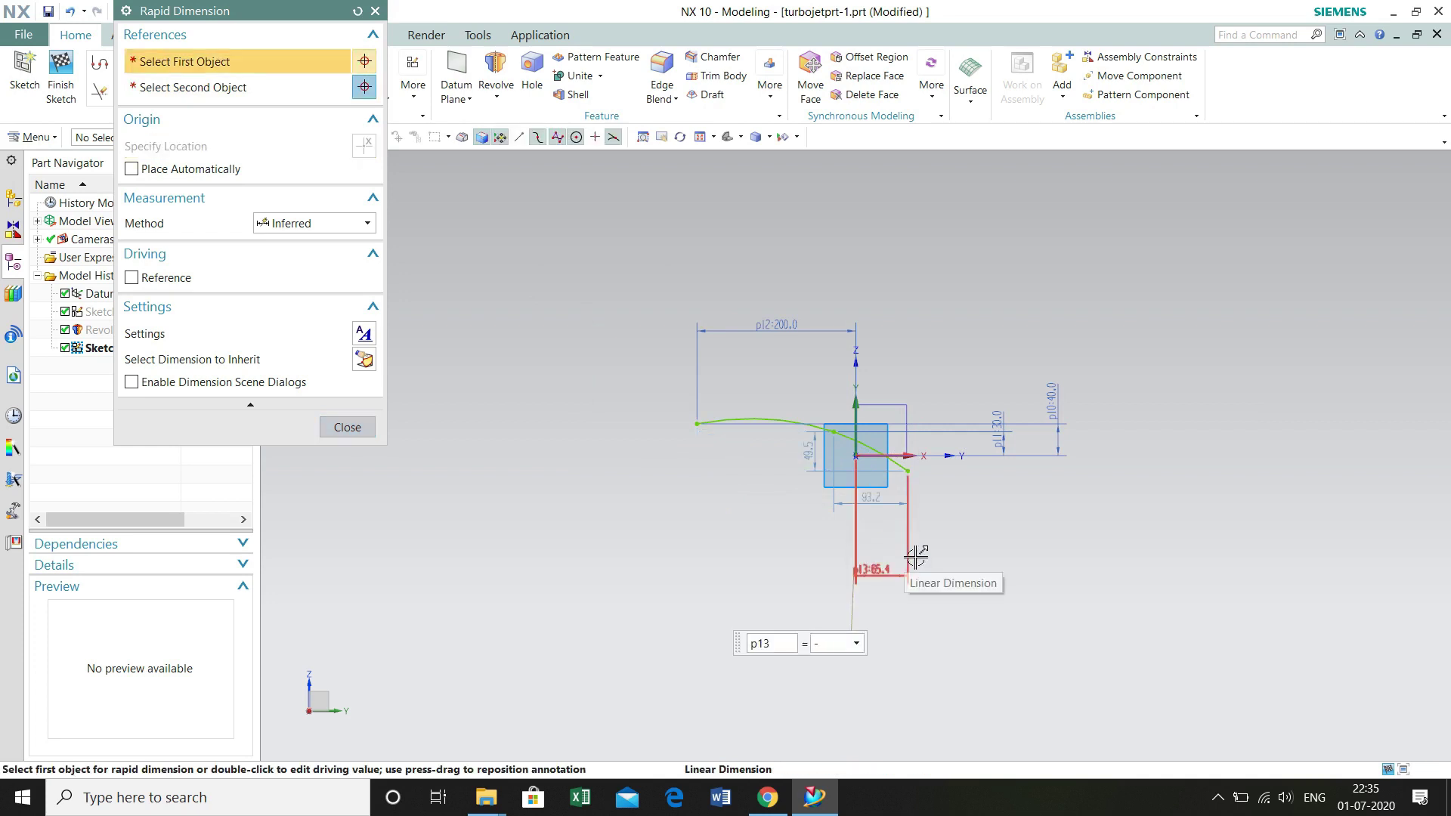
key(Return)
Step: Dimension the horizontal distance from the spline's middle point to the origin
scroll(764, 479, up, 4)
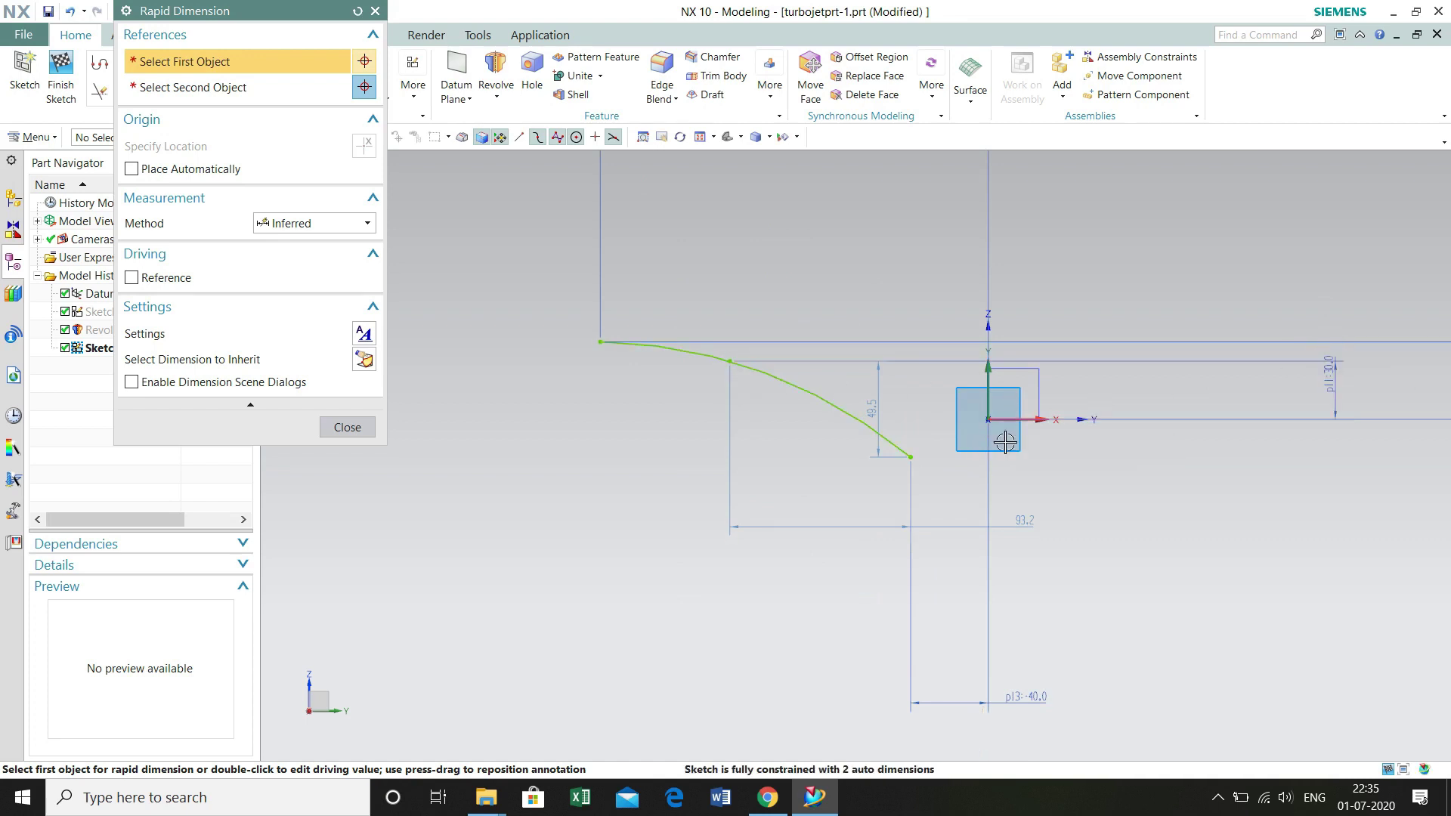
click(731, 361)
click(979, 412)
click(897, 309)
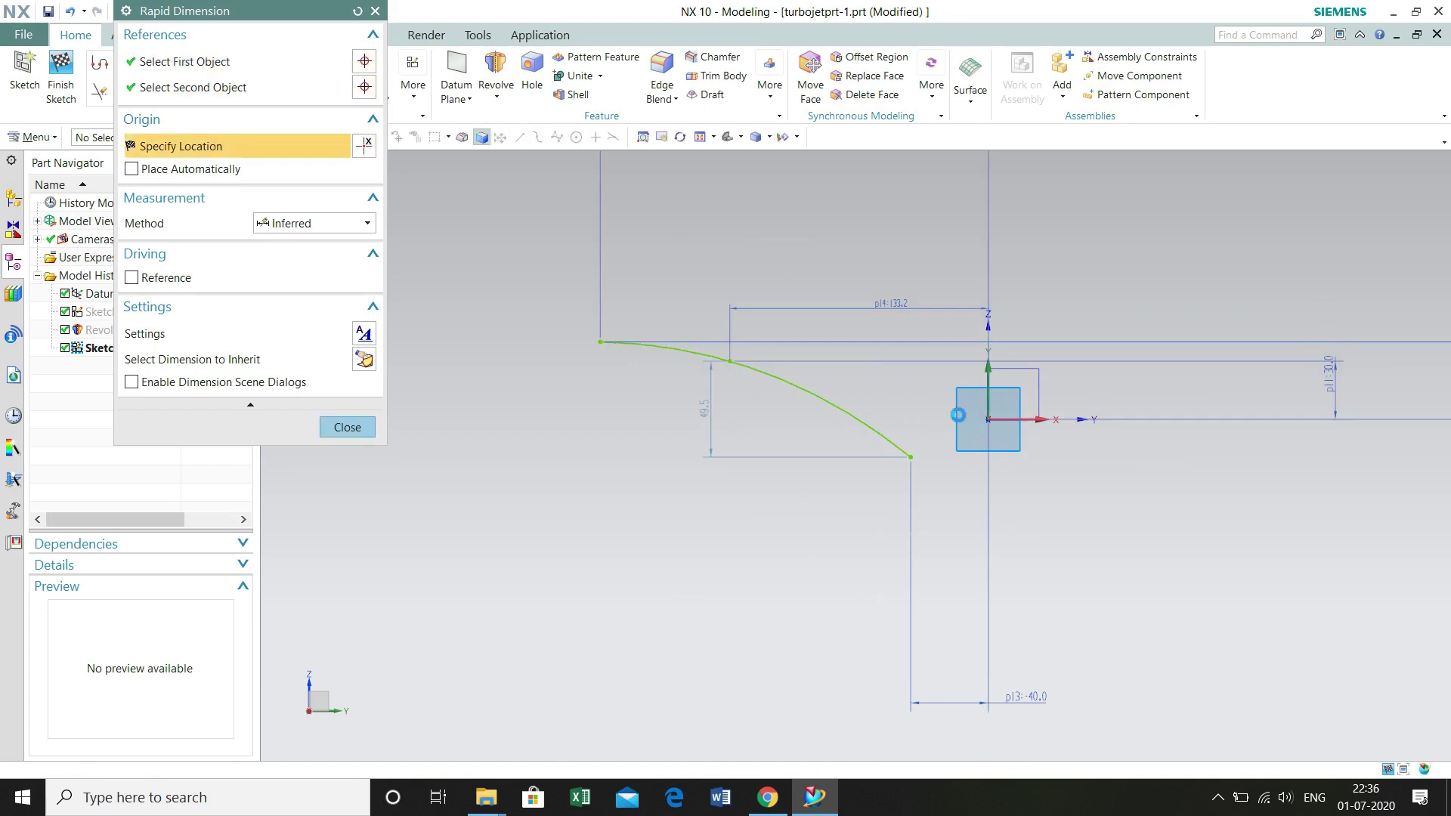
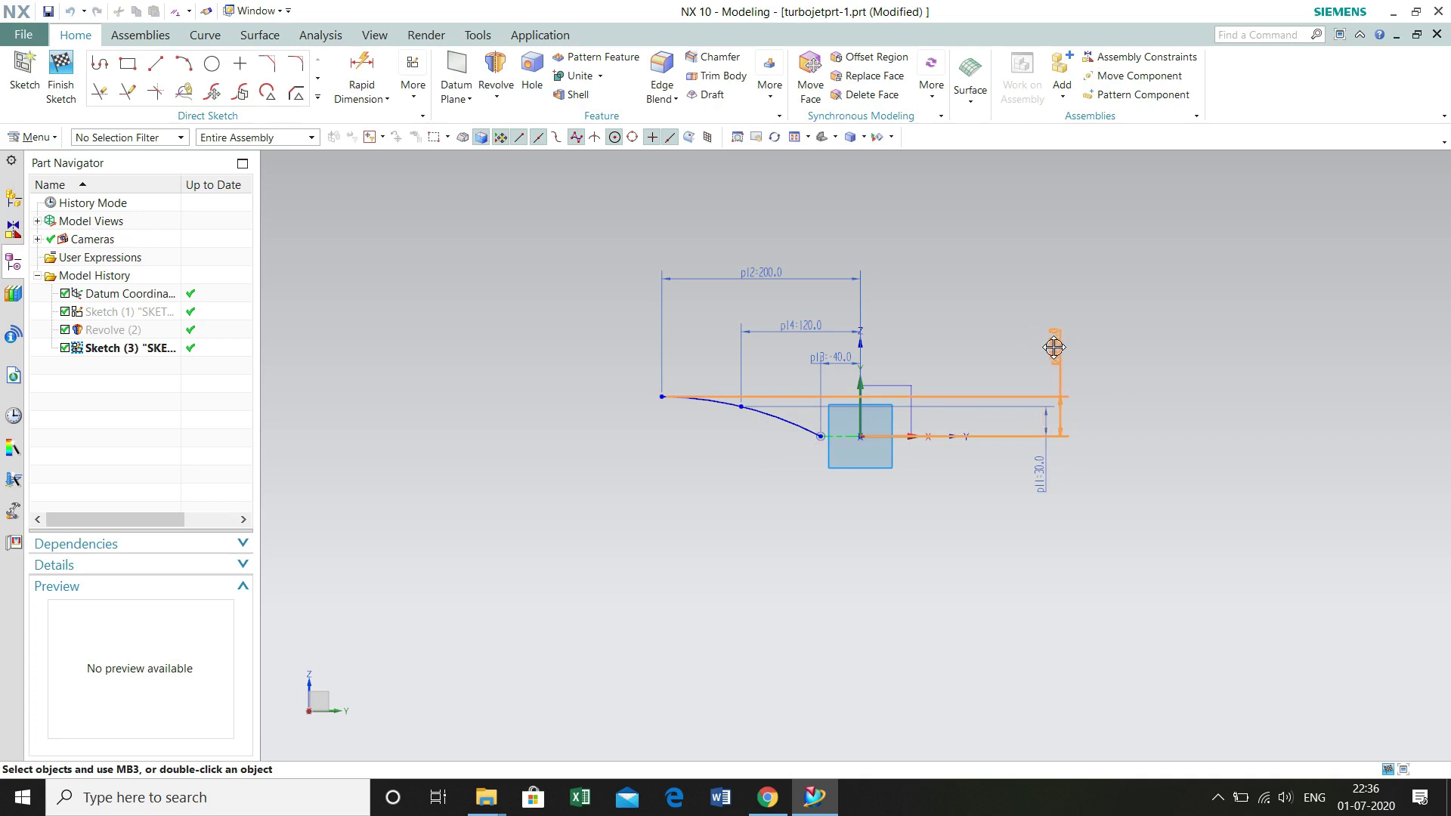
Step: Draw a second three-point studio spline from the first spline's start point, running below it, about 155 wide and 77 high
scroll(854, 438, up, 3)
scroll(582, 411, down, 1)
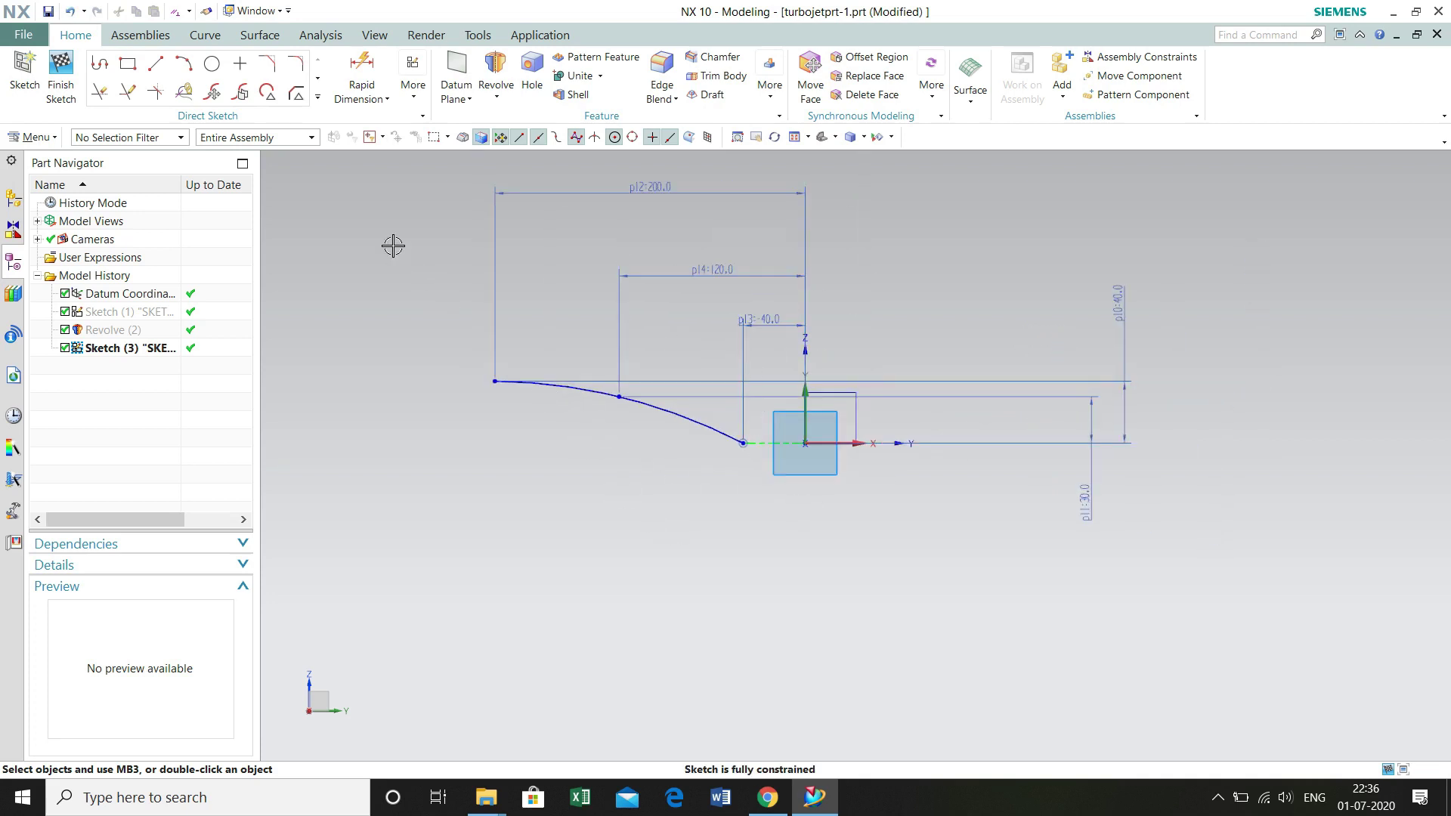
click(318, 96)
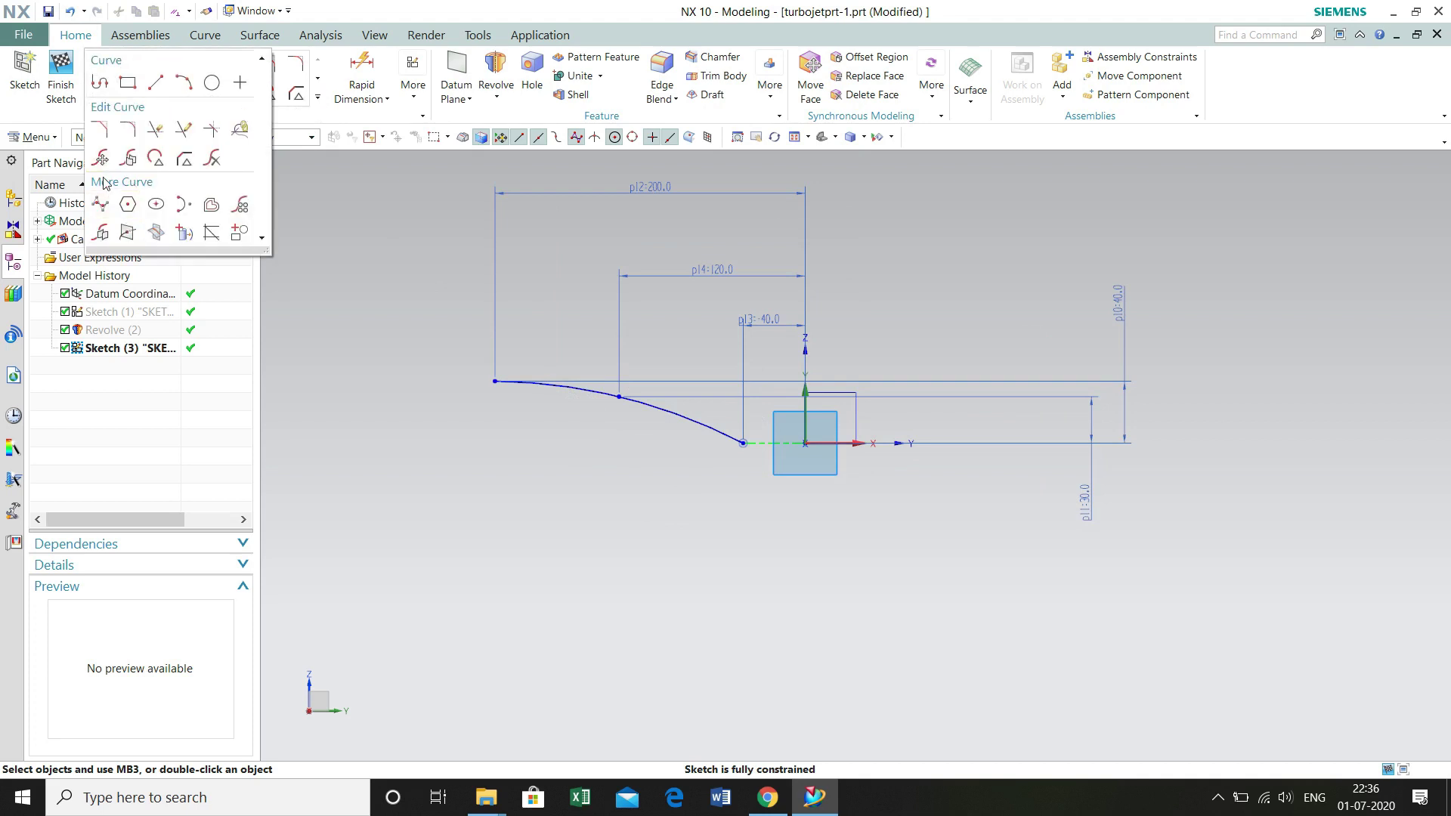
click(100, 204)
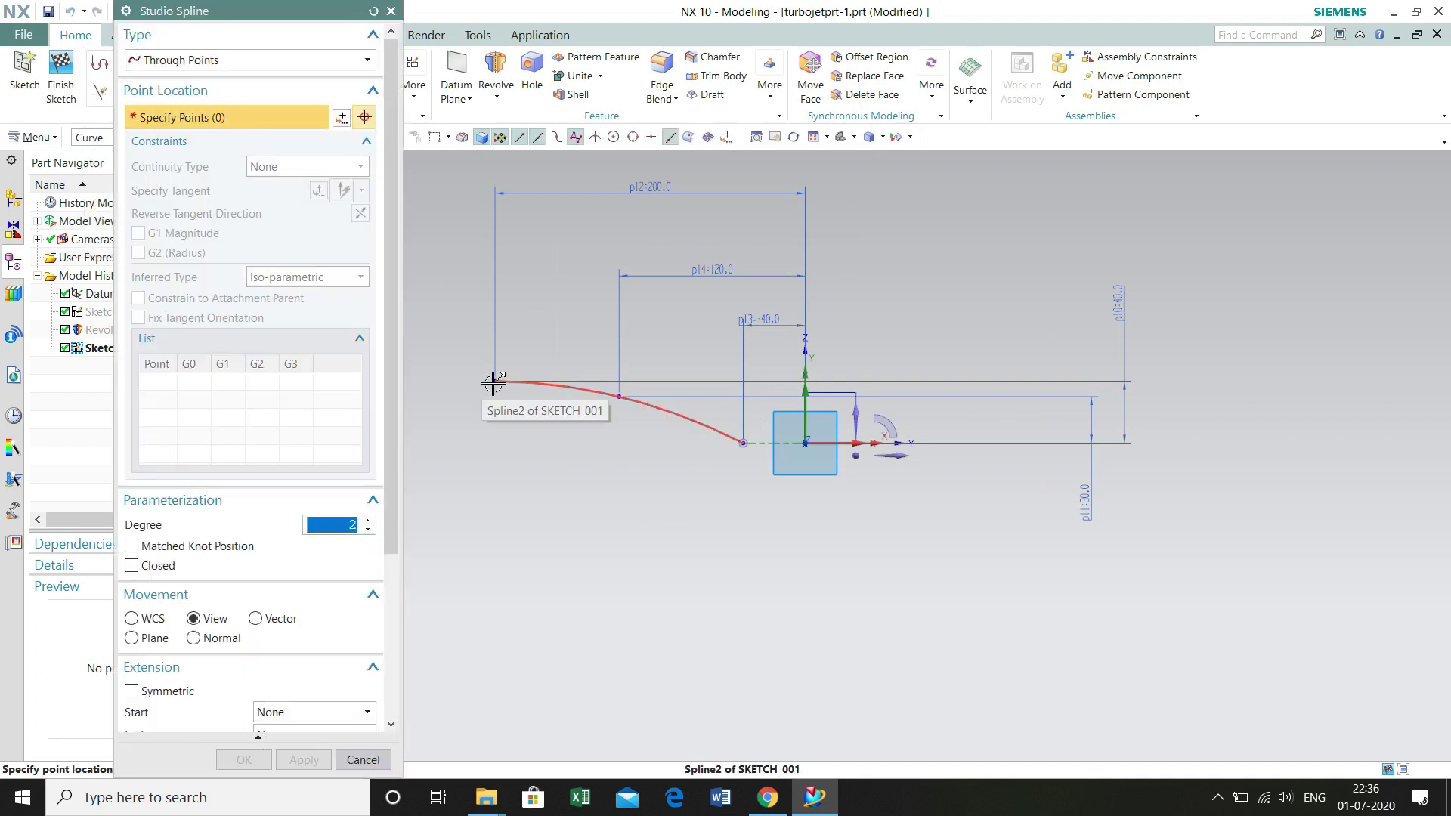
right_click(495, 382)
click(544, 392)
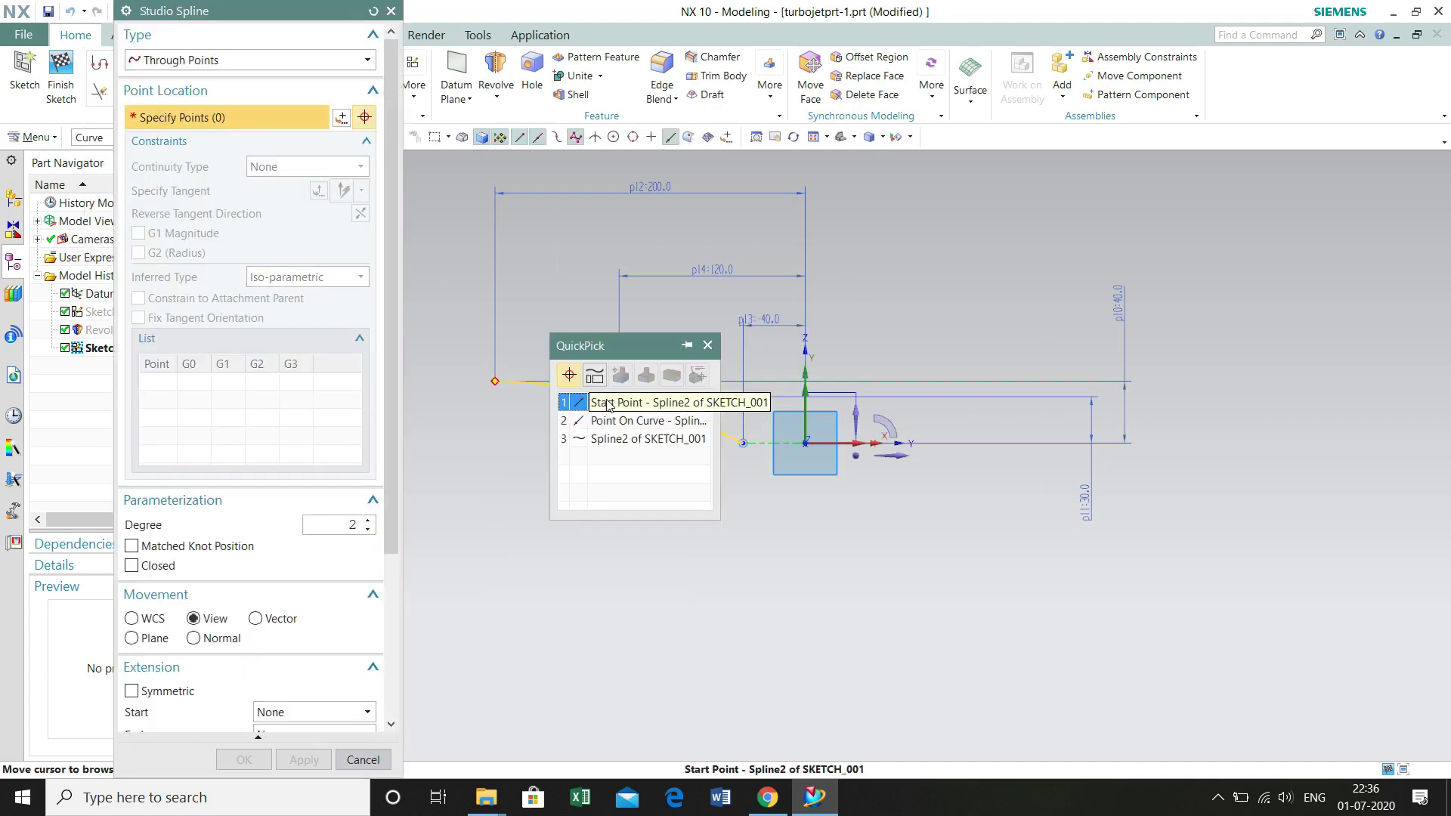
click(605, 401)
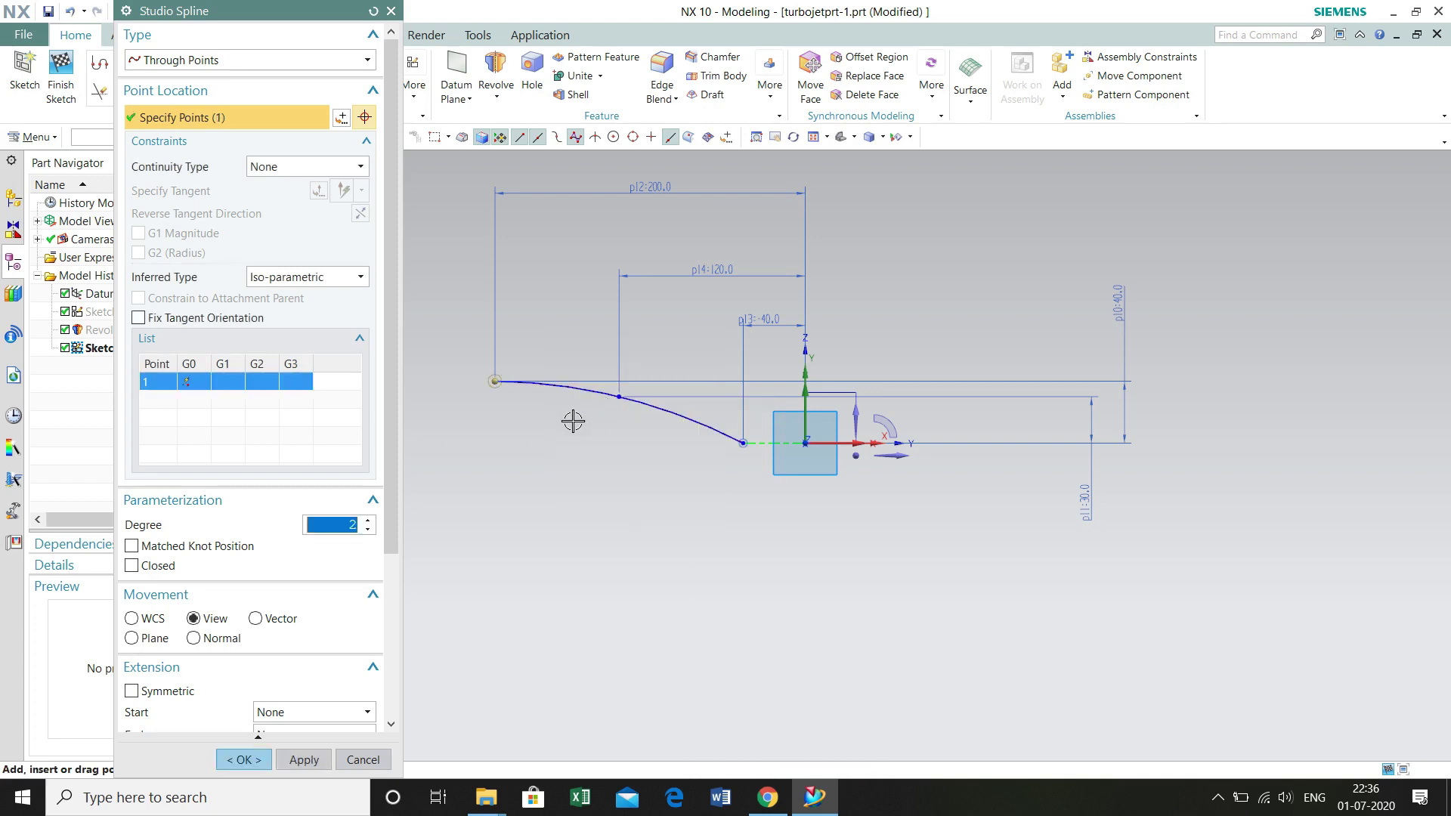
click(612, 441)
click(735, 500)
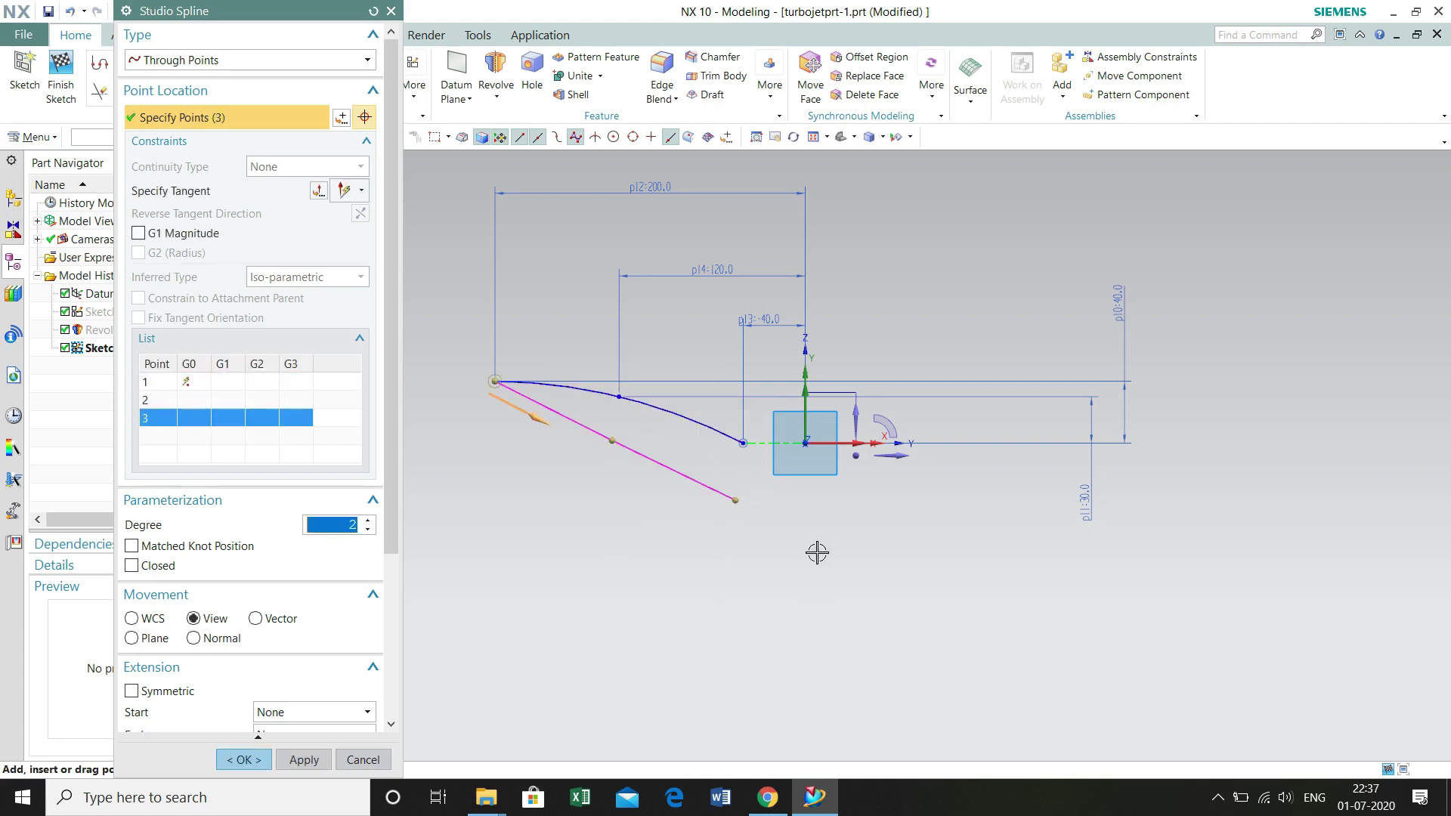
click(248, 760)
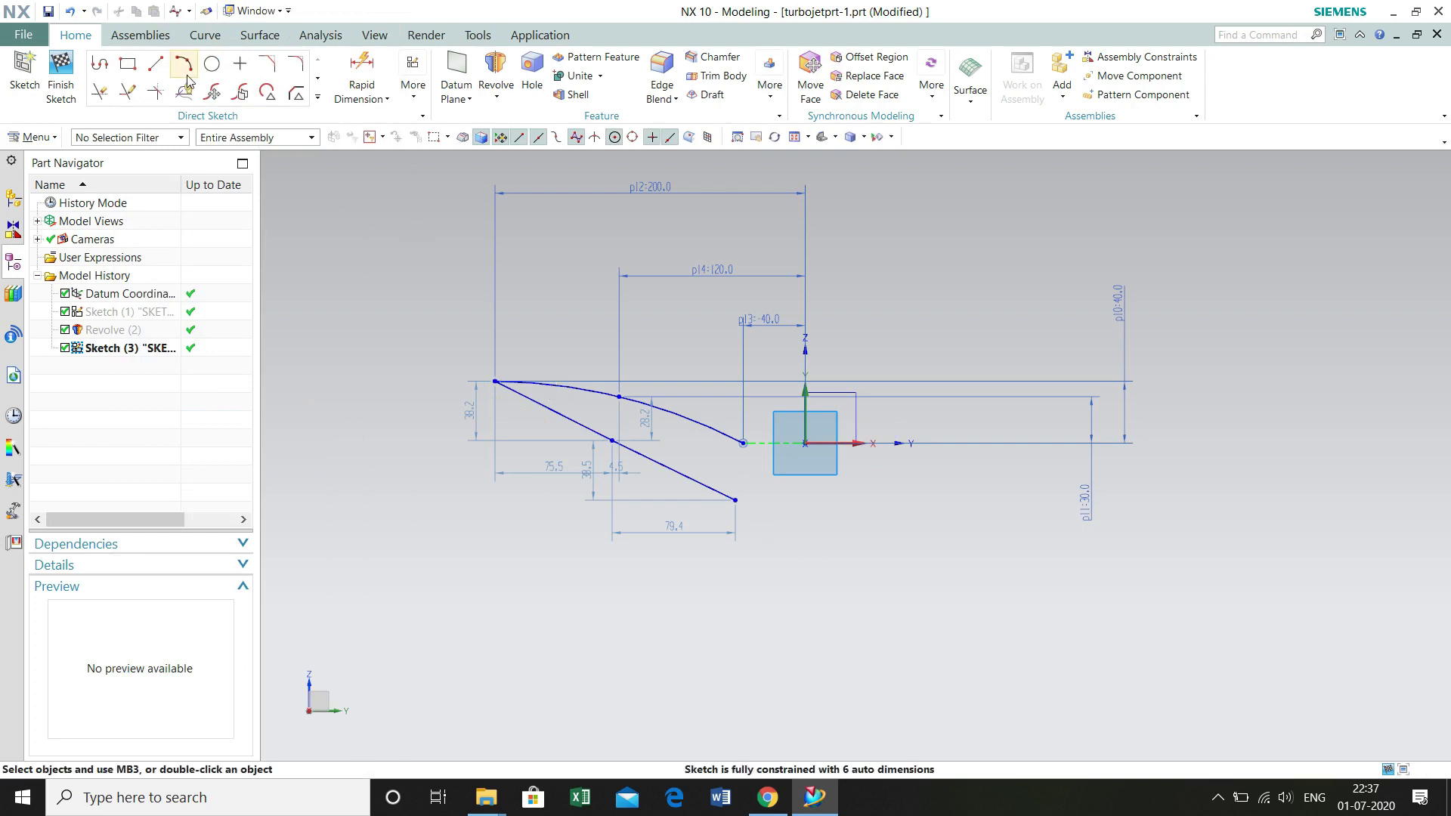
Step: Add a vertical dimension between the second spline's middle point and the origin with a value of -10
click(363, 75)
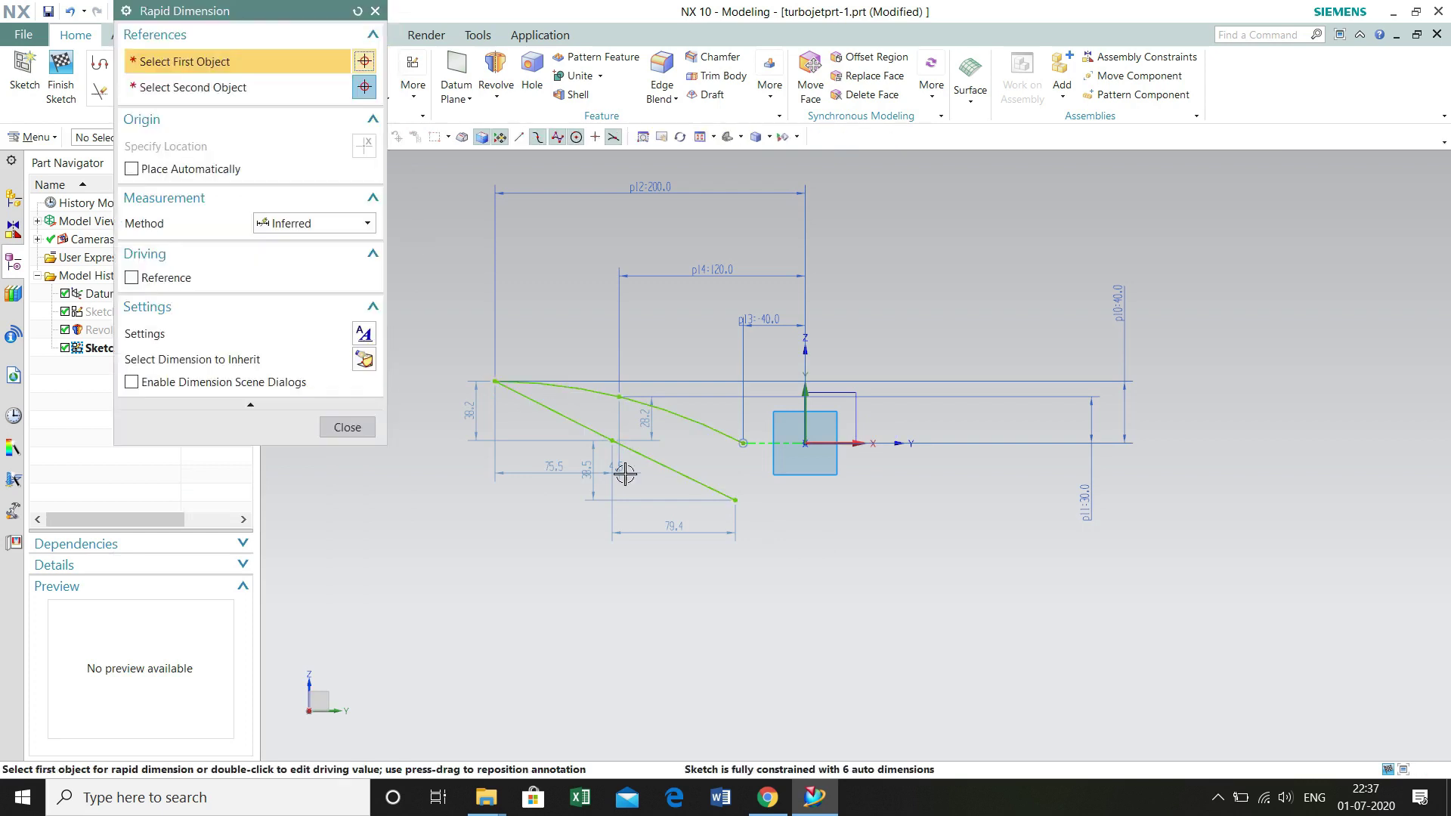
click(610, 438)
click(802, 444)
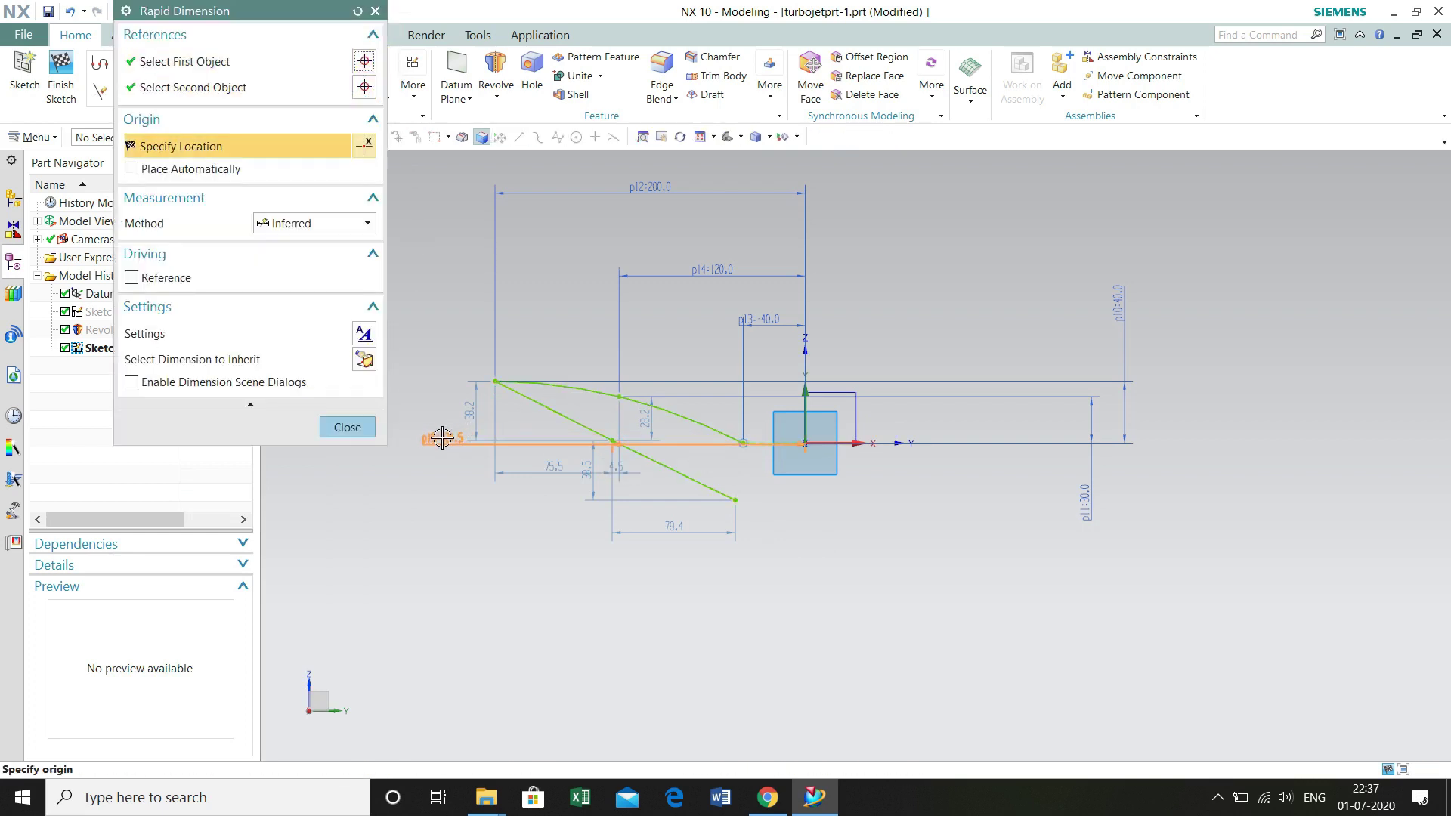
click(325, 223)
click(314, 257)
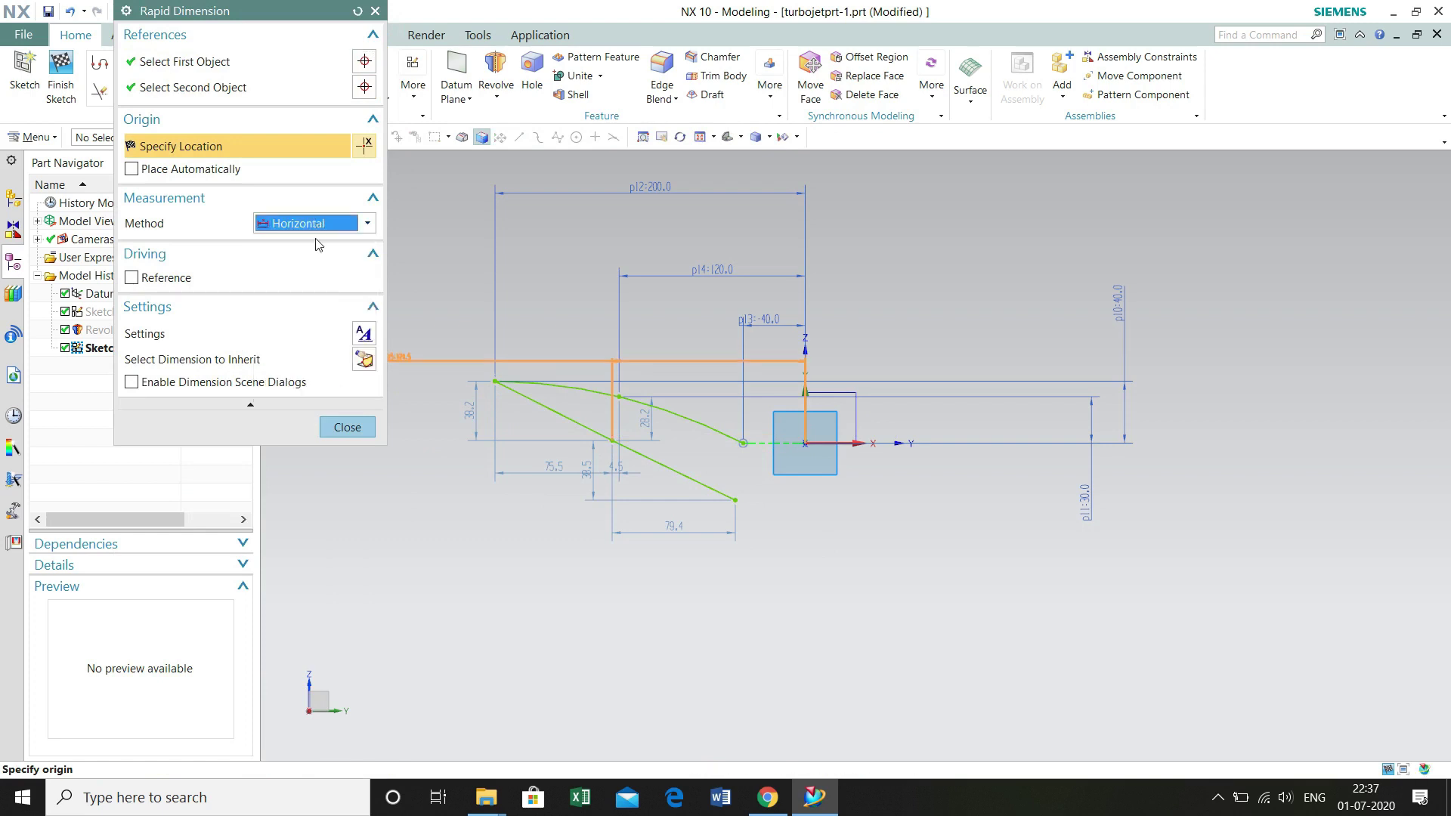
click(318, 223)
click(314, 278)
click(439, 444)
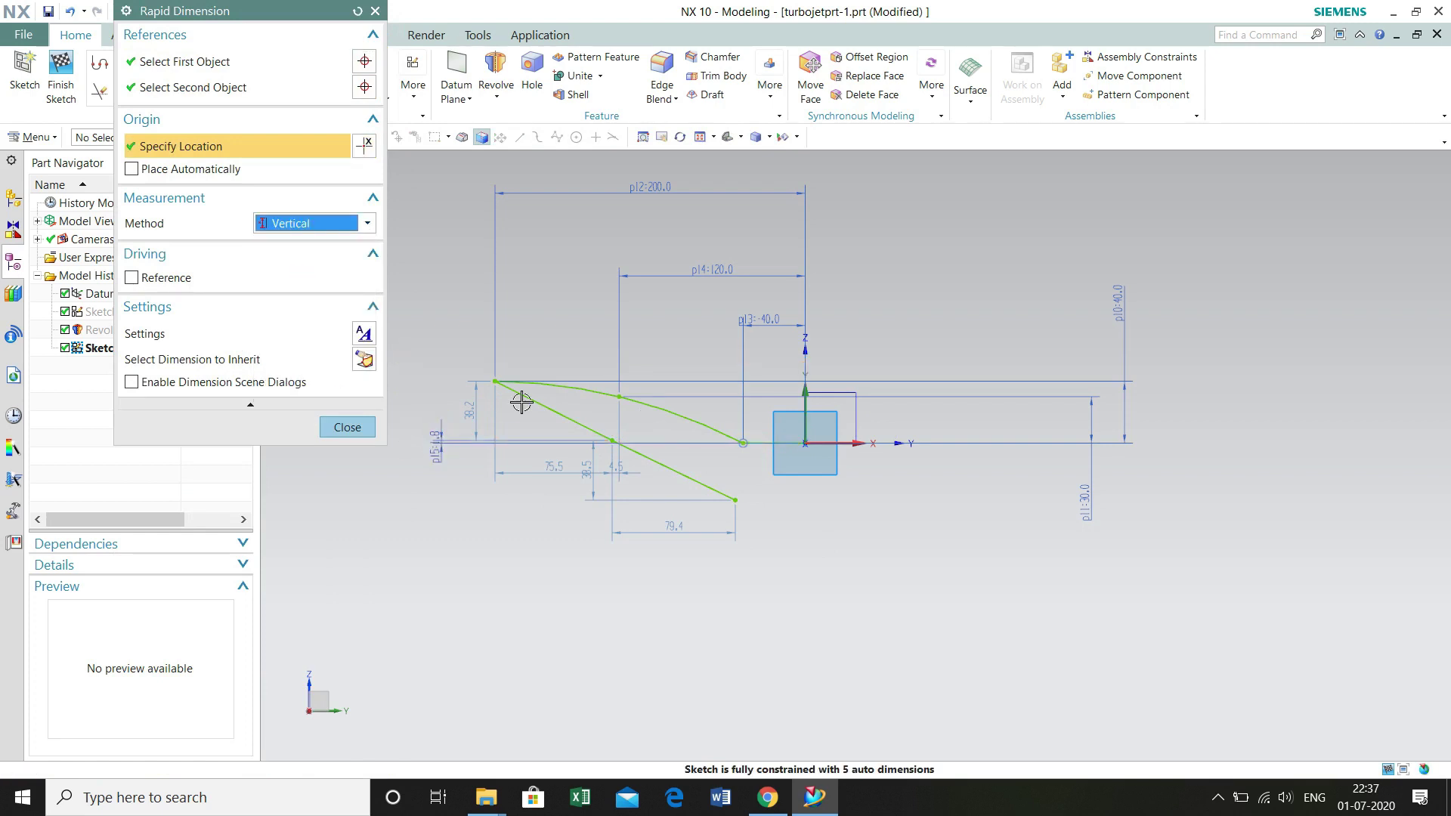
text(-10)
key(Return)
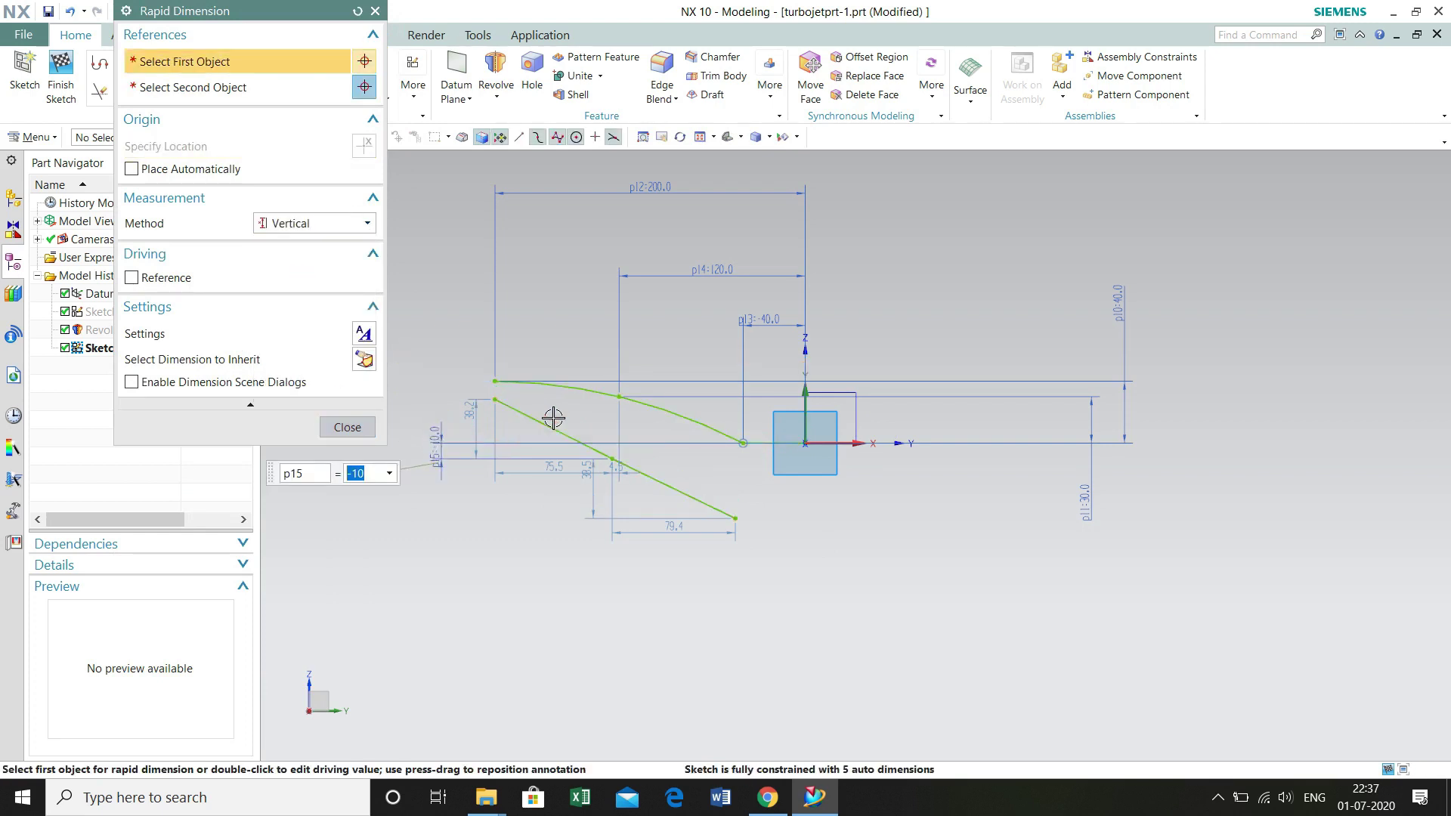
Step: Dimension the second spline's lower end vertically from the origin as 10, keeping it below the horizontal axis
click(736, 518)
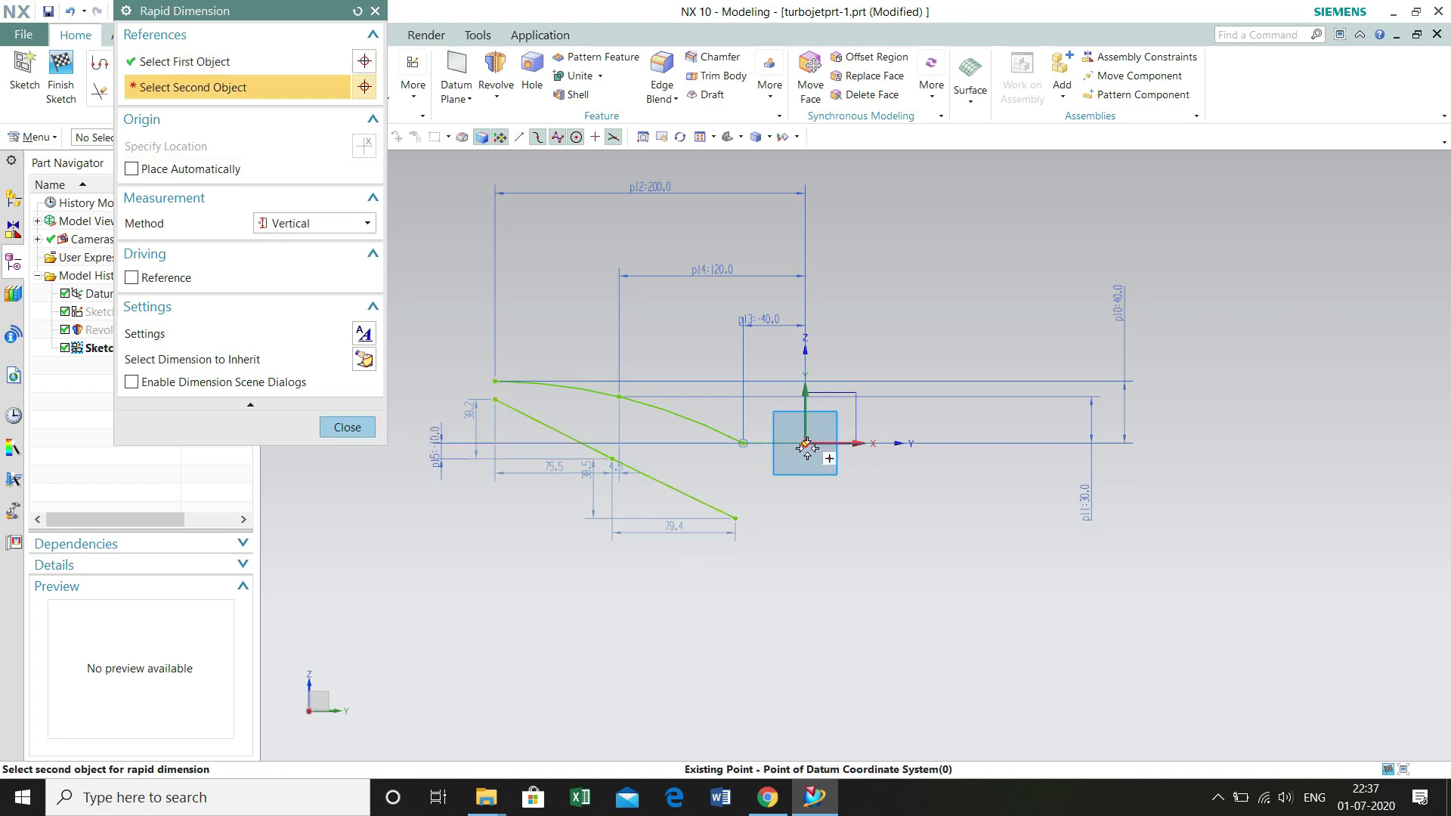
click(805, 443)
click(546, 507)
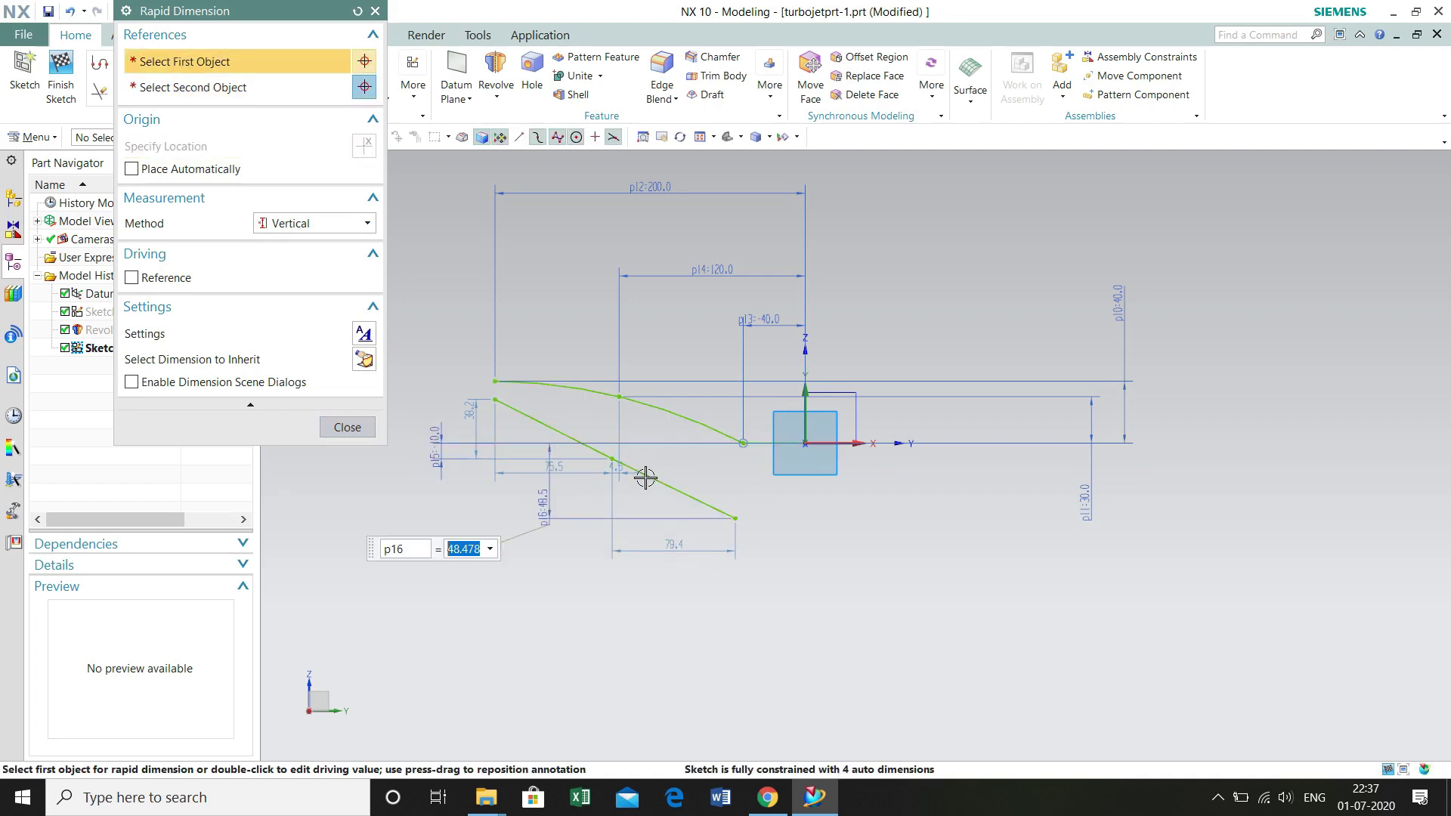
text(-10)
key(Return)
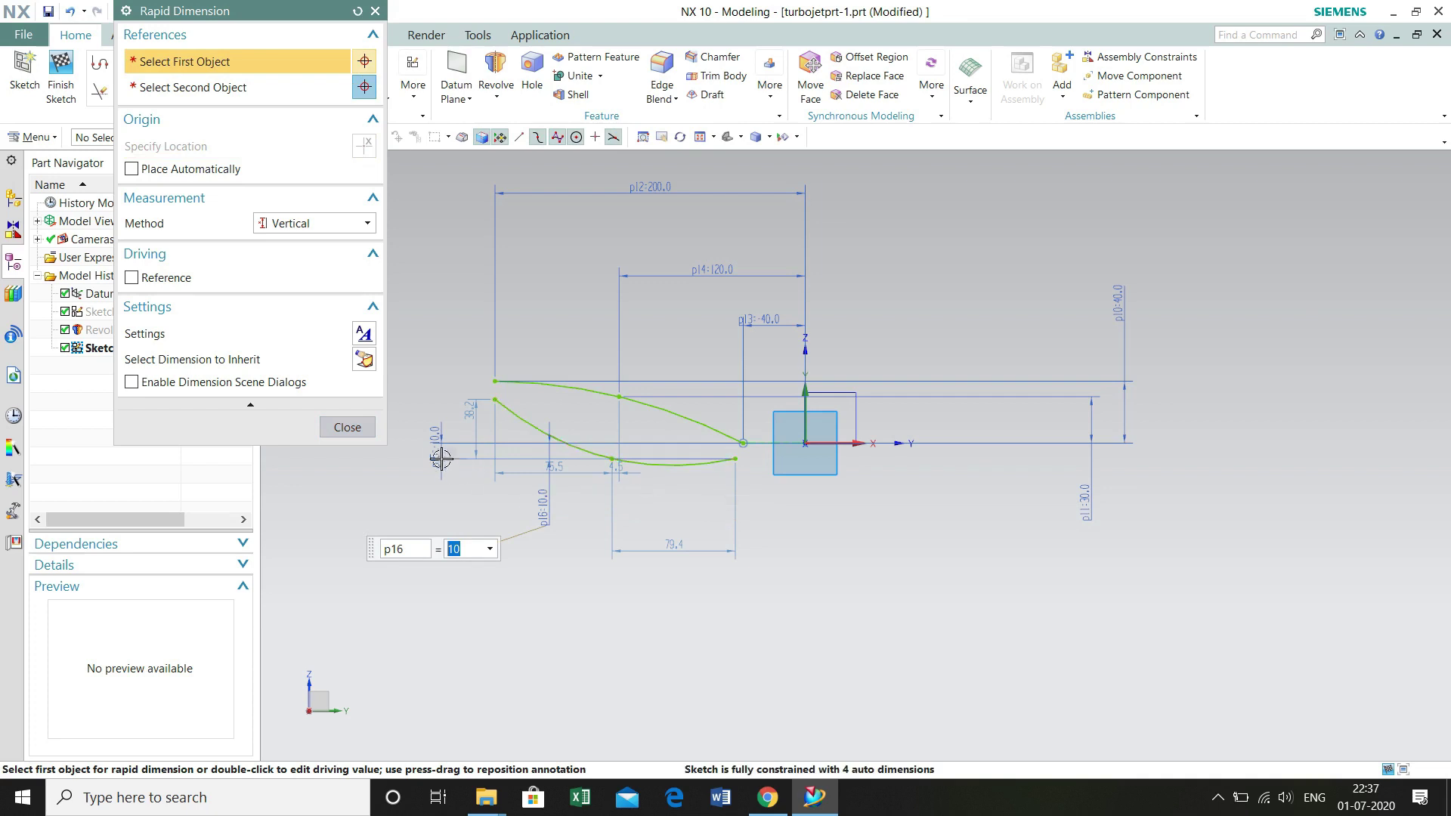
Step: Set the vertical dimension of the second spline's middle point to 10, placing that point above the horizontal axis
double_click(436, 454)
text(10)
key(Return)
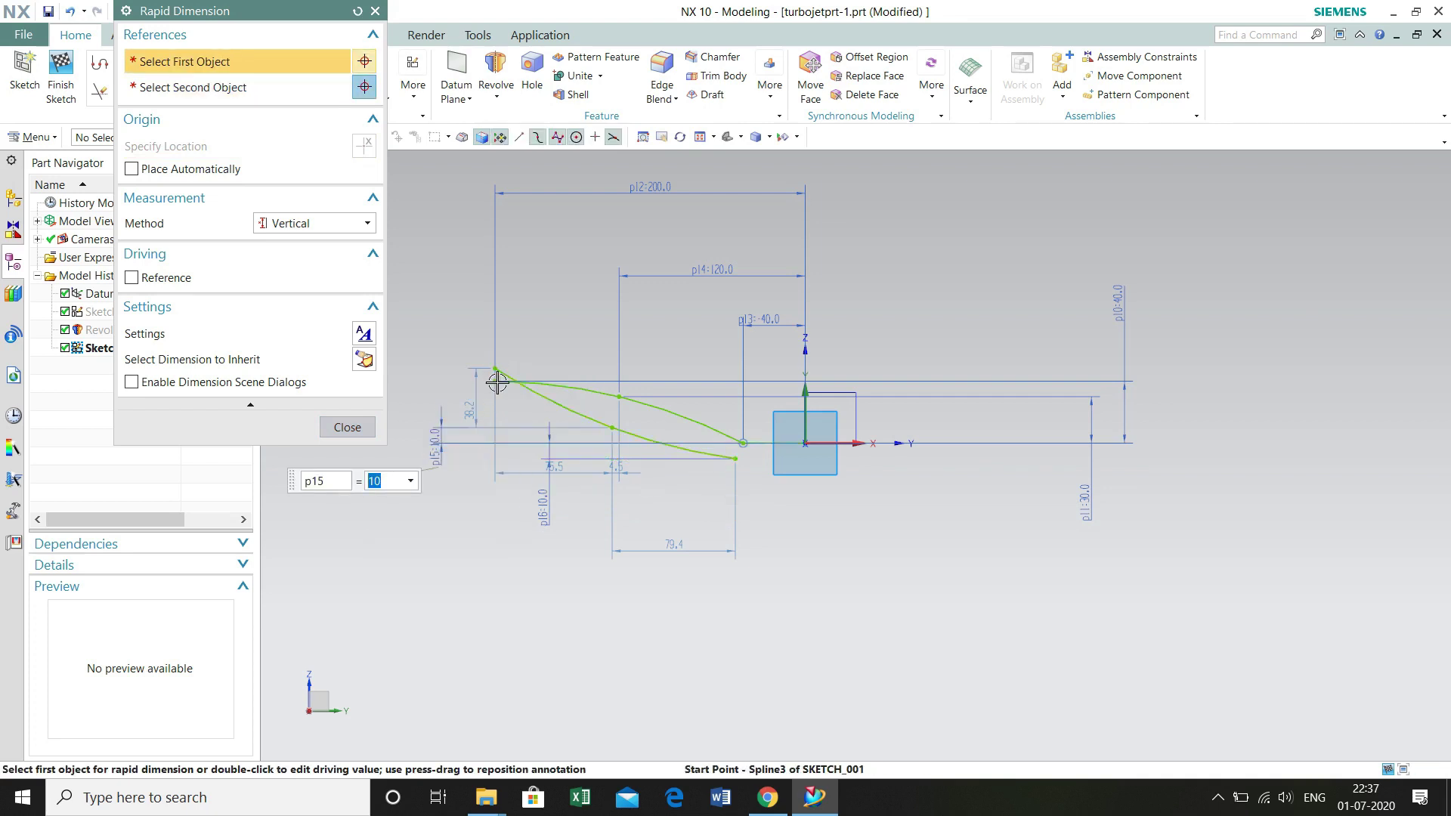
Step: Add a horizontal dimension between the second spline's middle point and the origin, placed below the profile
click(779, 472)
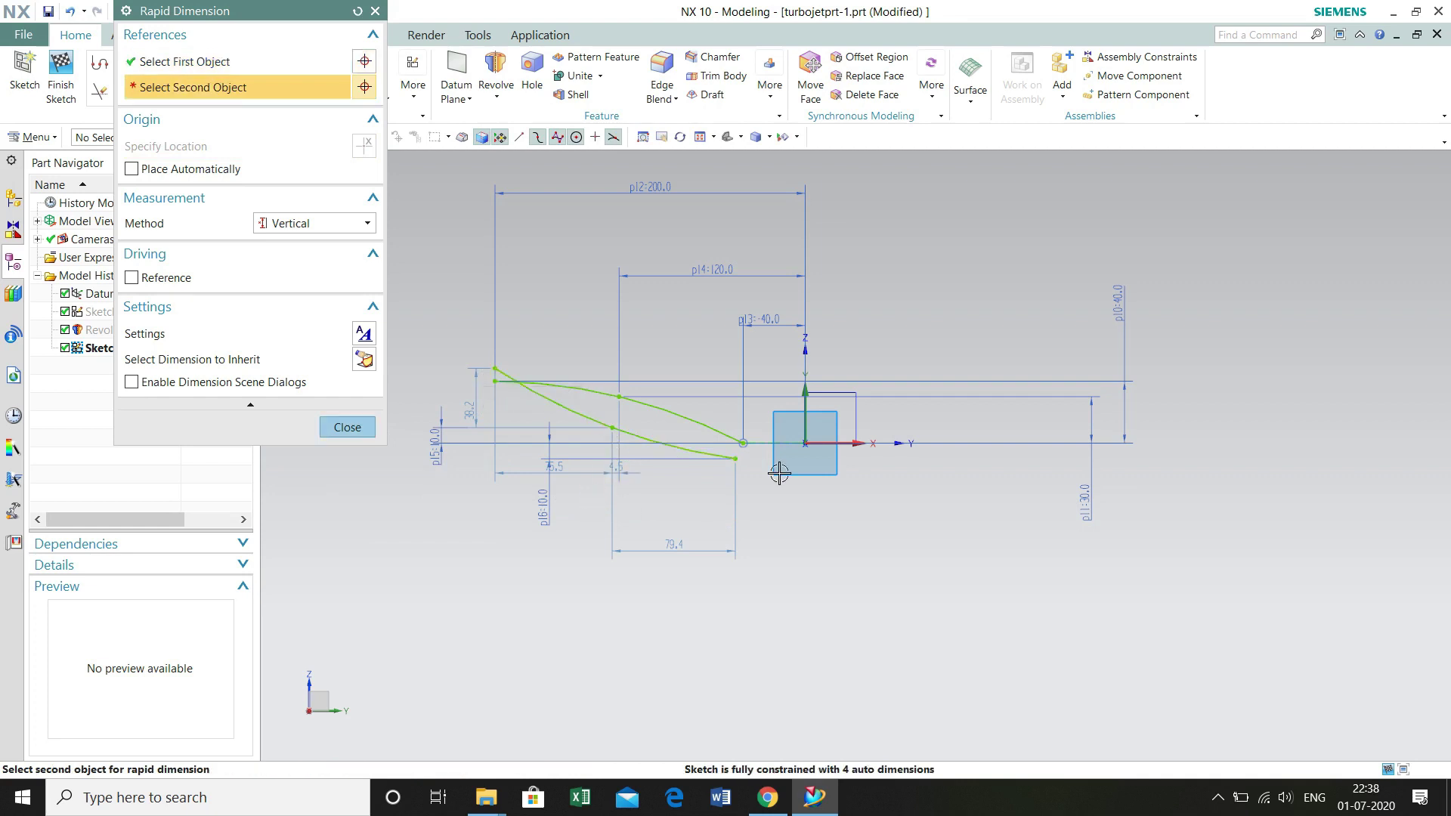
click(805, 447)
click(367, 223)
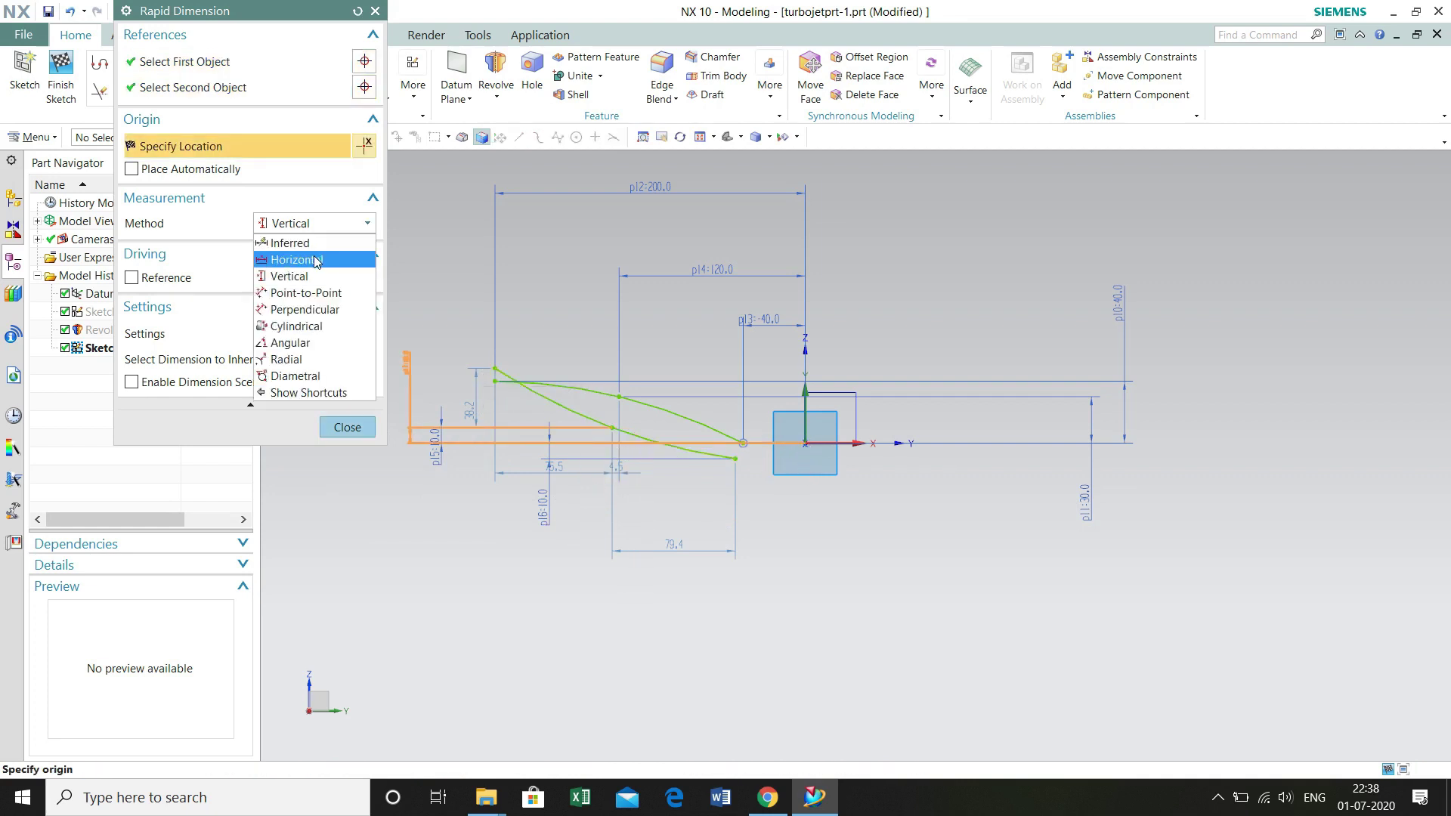
click(295, 275)
click(367, 223)
click(295, 256)
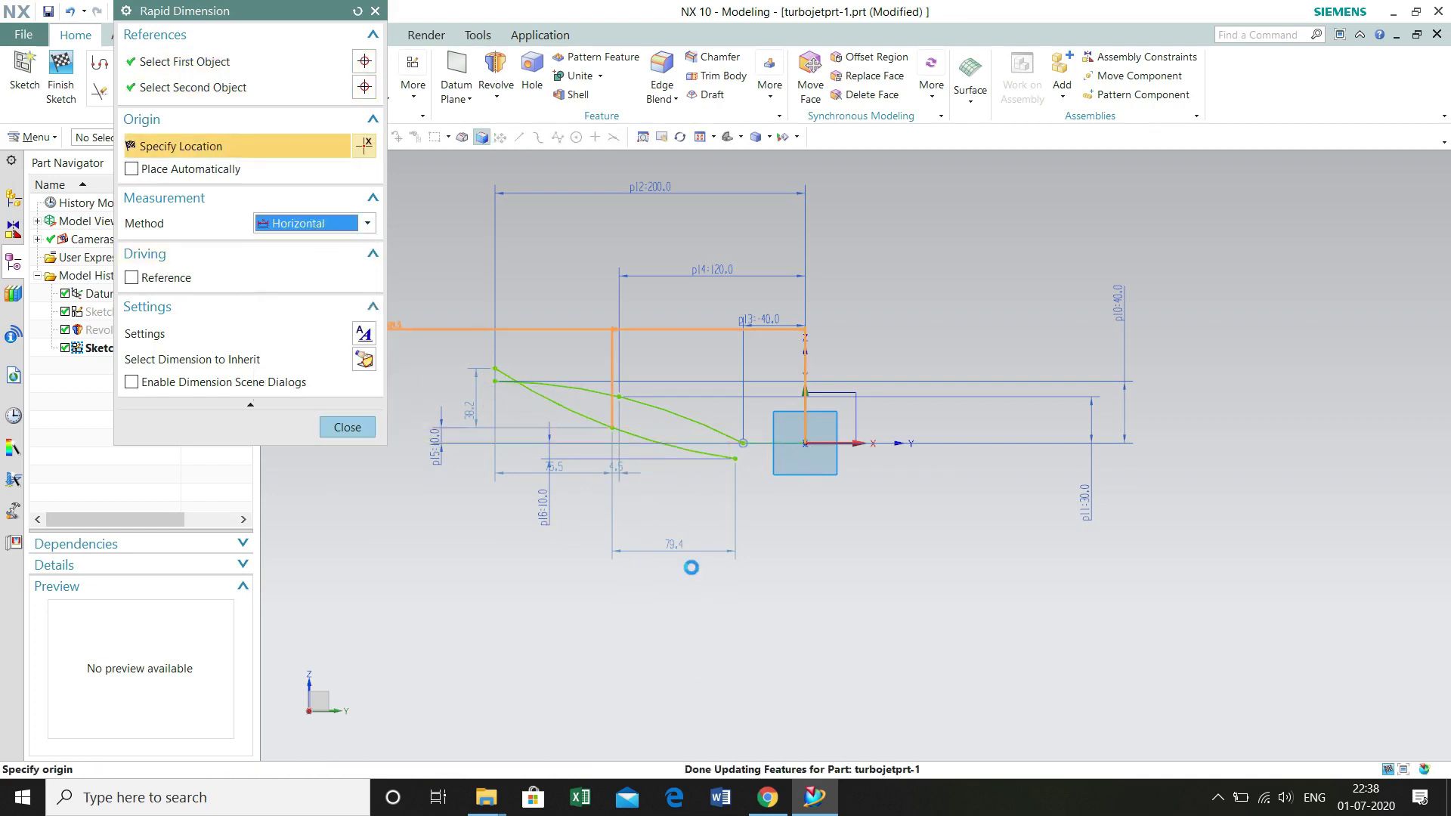
click(710, 626)
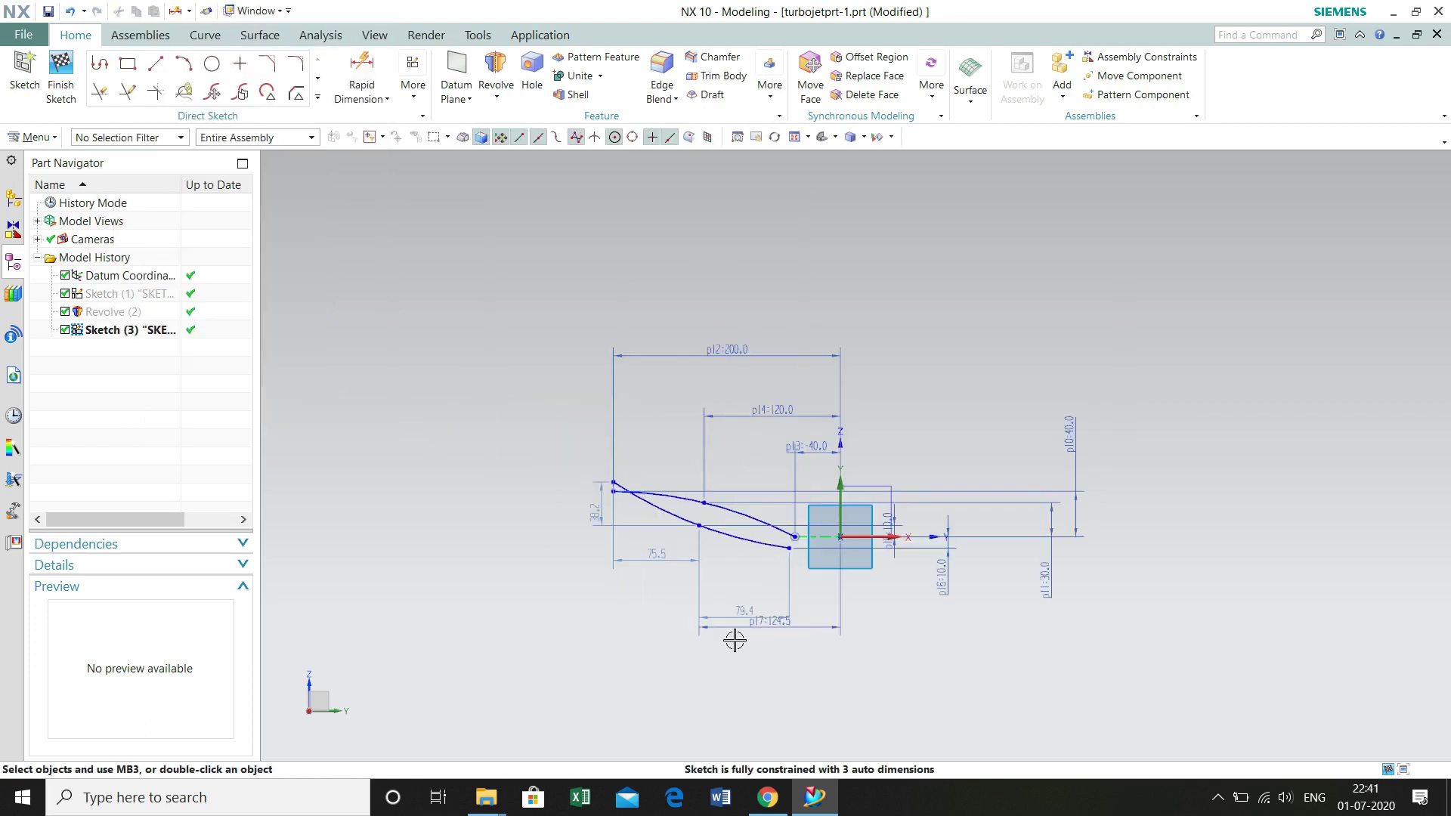
Step: Set the horizontal distance of the second spline's middle point from the origin to 80 mm
double_click(749, 621)
click(723, 699)
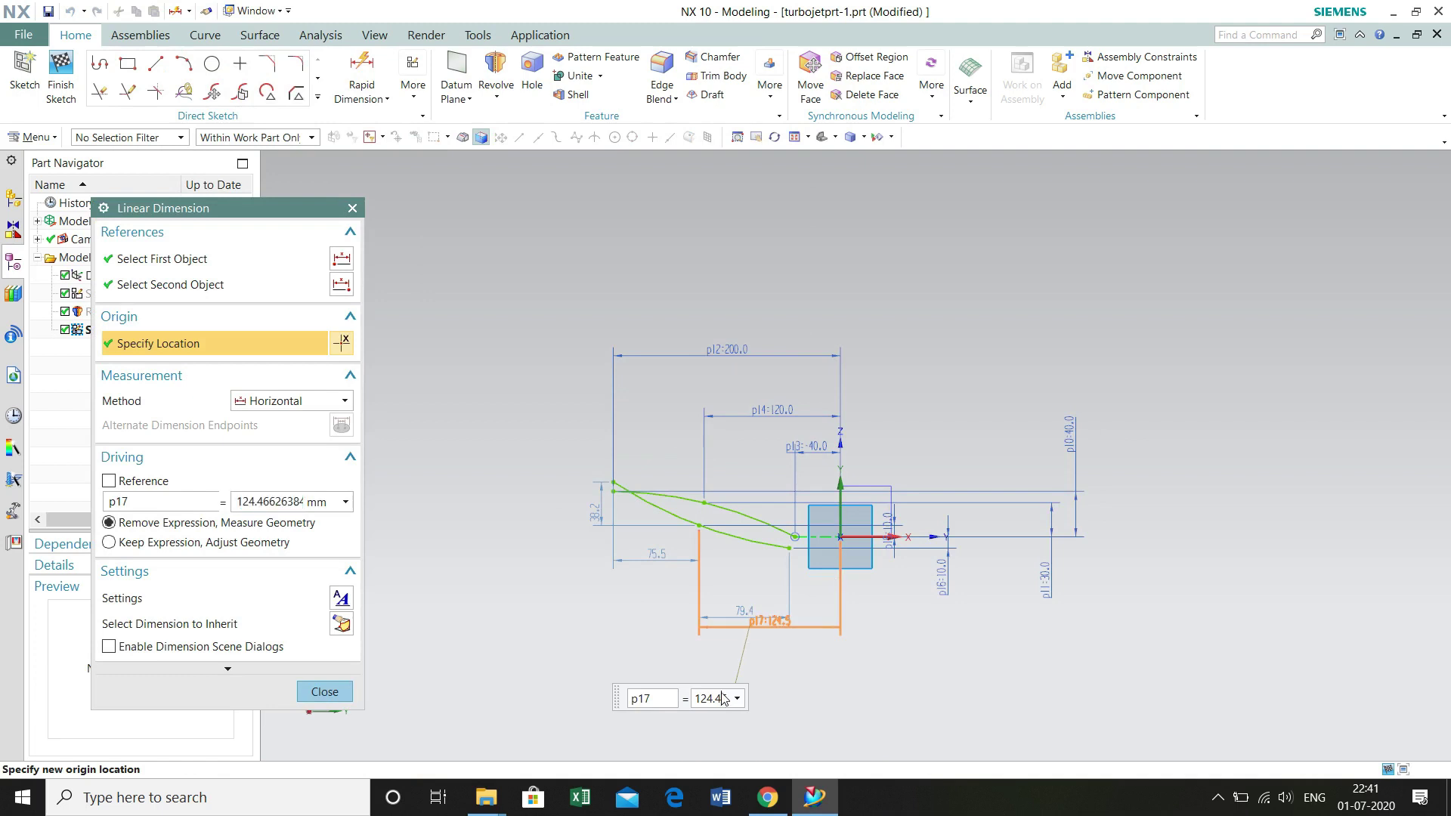
key(Return)
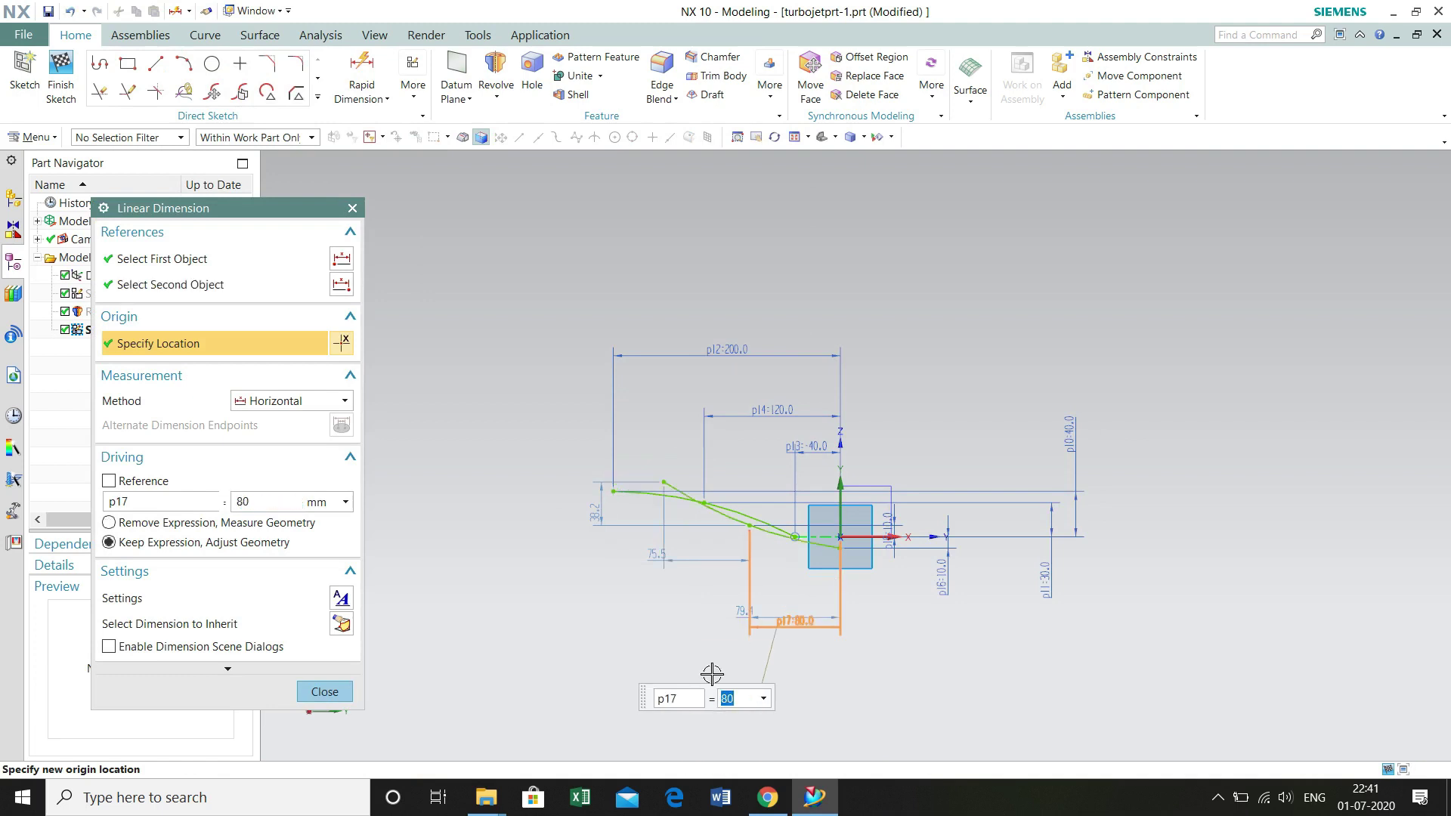
scroll(835, 577, up, 3)
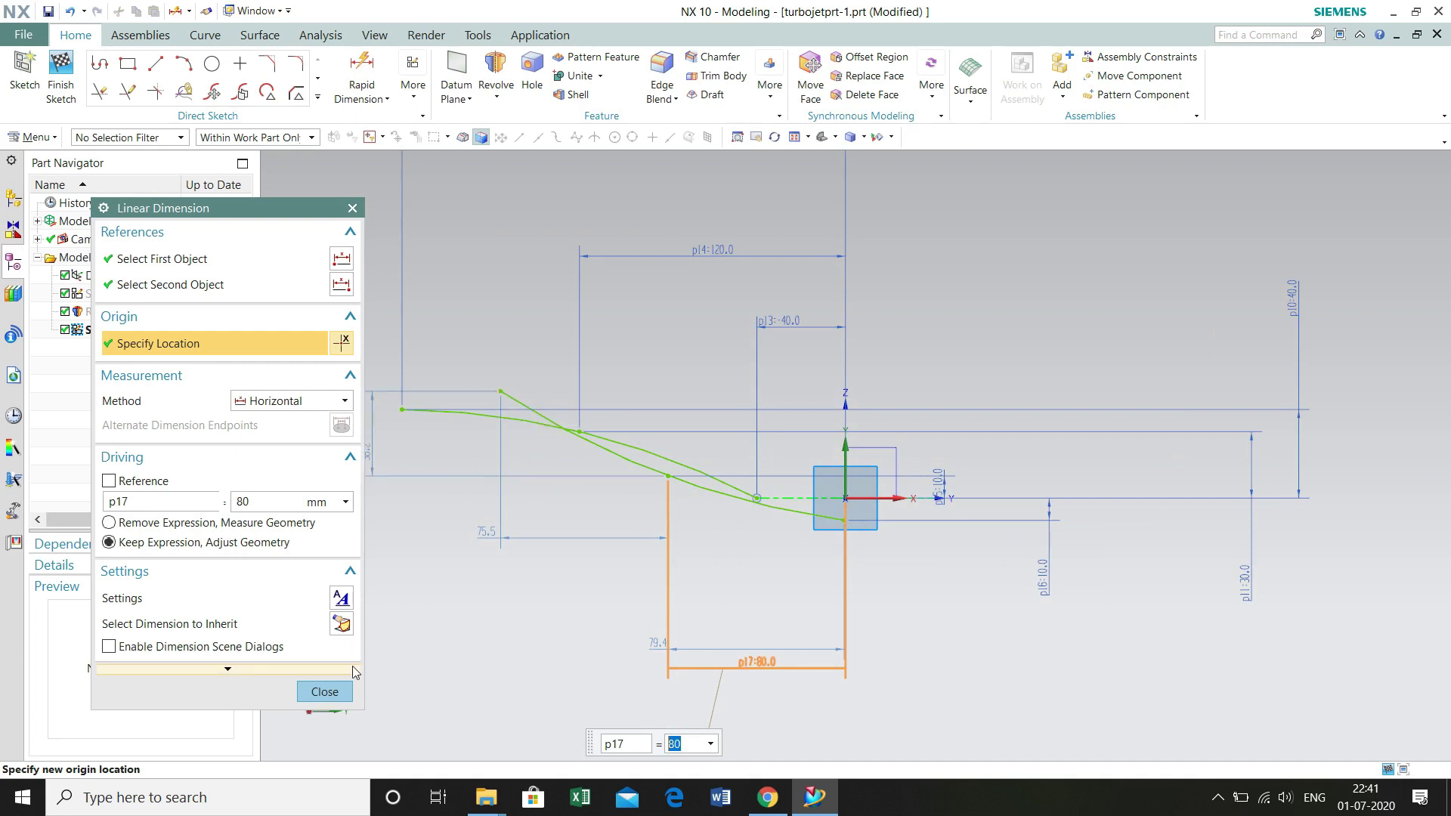
Step: Move the second spline's upper end onto the first spline's start point and pull its lower end close beneath the first spline's end point
middle_click(500, 390)
drag(500, 390, 402, 409)
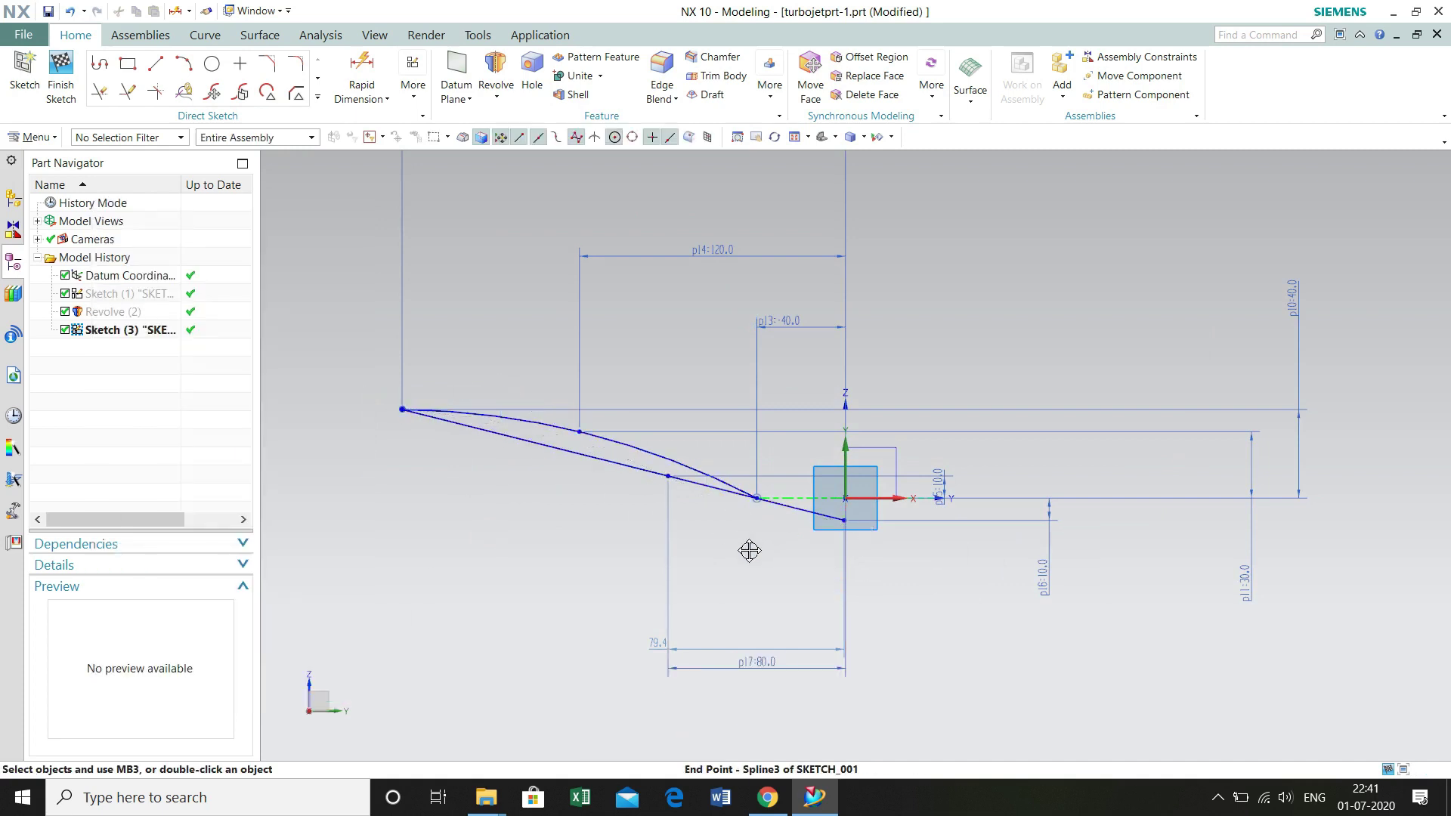
drag(754, 551, 754, 552)
drag(780, 673, 739, 602)
Step: Dimension the second spline's lower end horizontally from the origin as 40
click(362, 76)
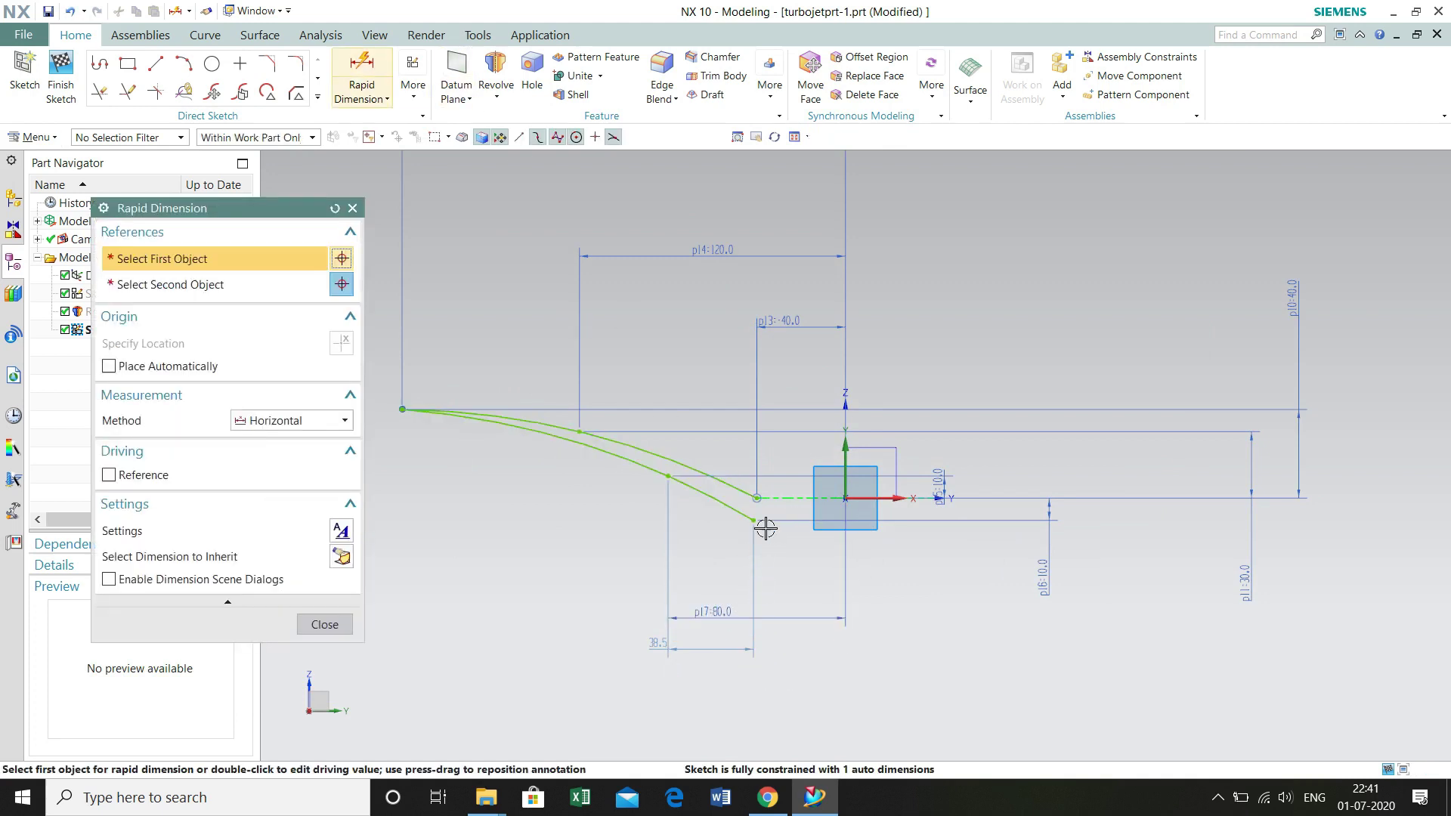
click(845, 604)
click(799, 666)
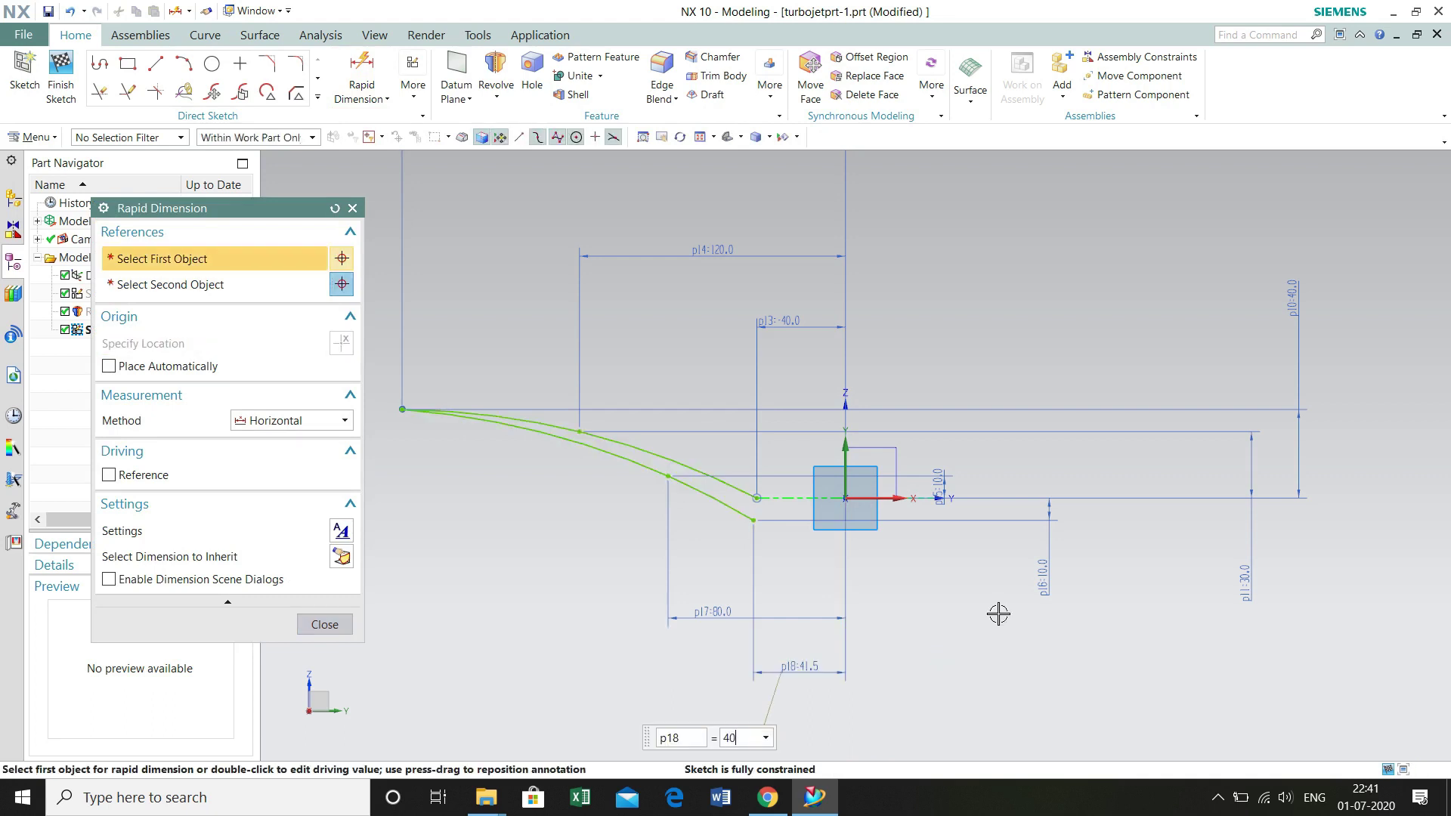
key(Return)
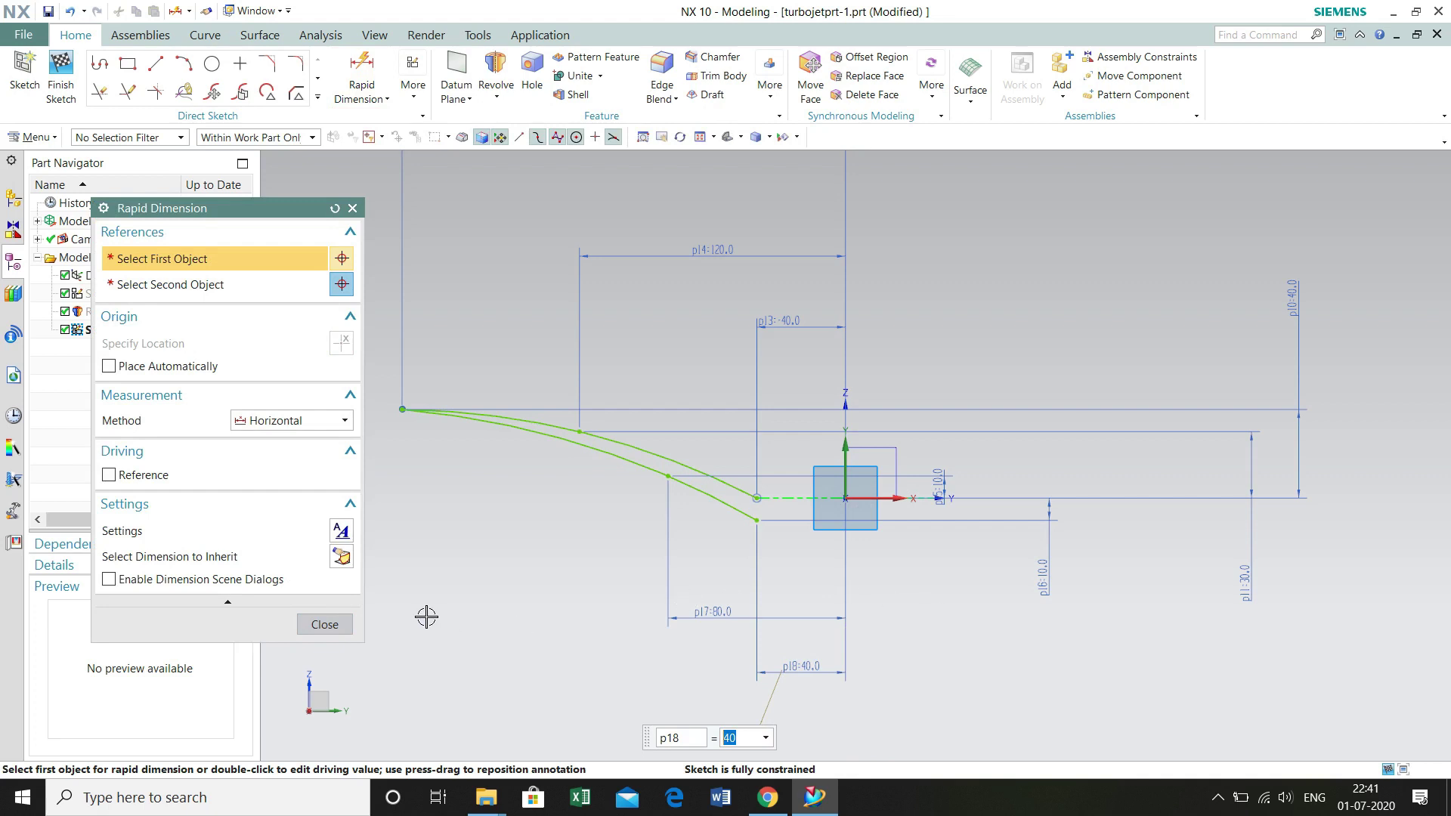
click(325, 626)
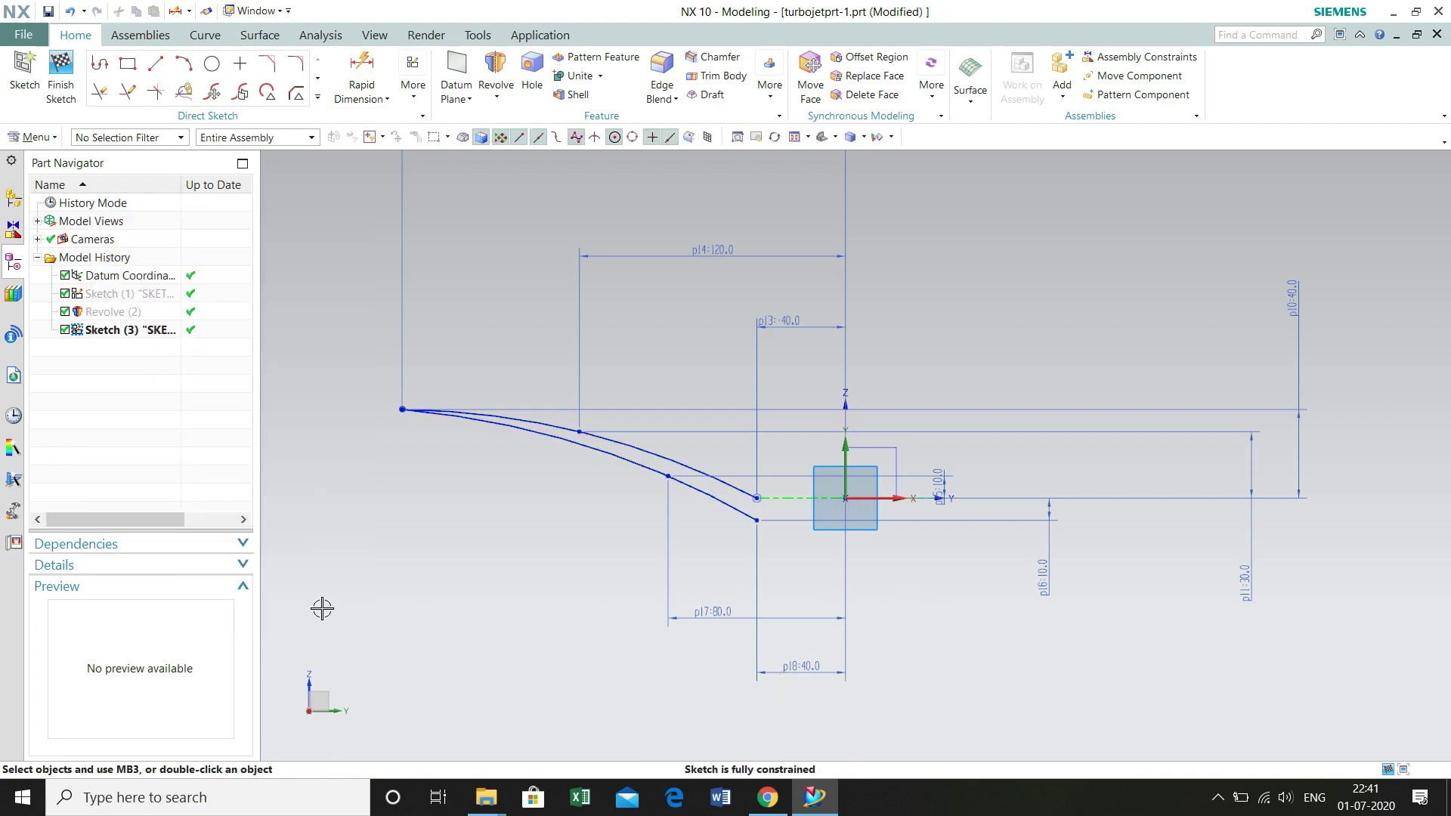
Step: Reposition the vertical dimensions of both splines' middle points and the second spline's lower end so the annotations stay readable
drag(829, 570, 725, 557)
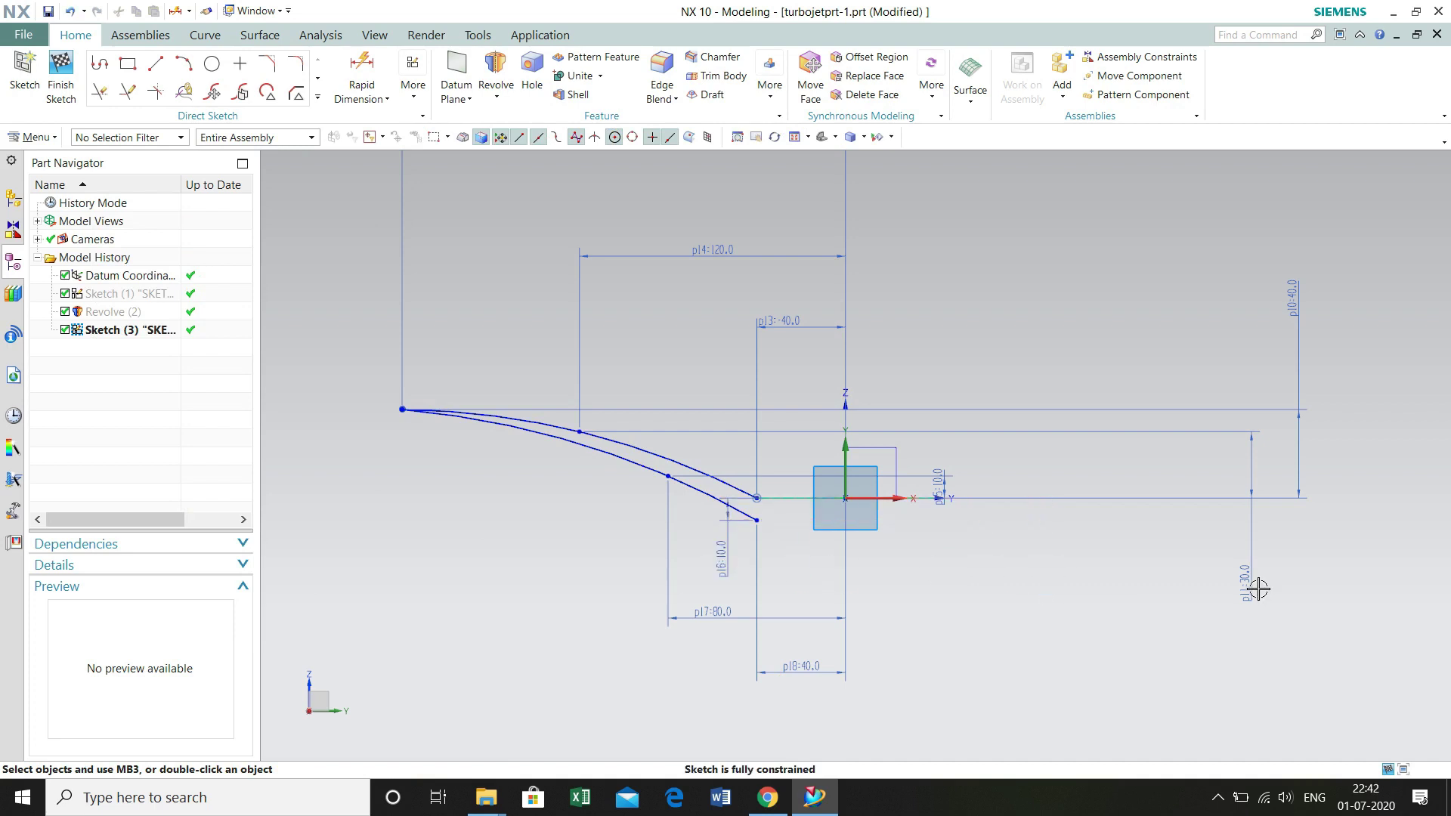
drag(1248, 583, 1205, 447)
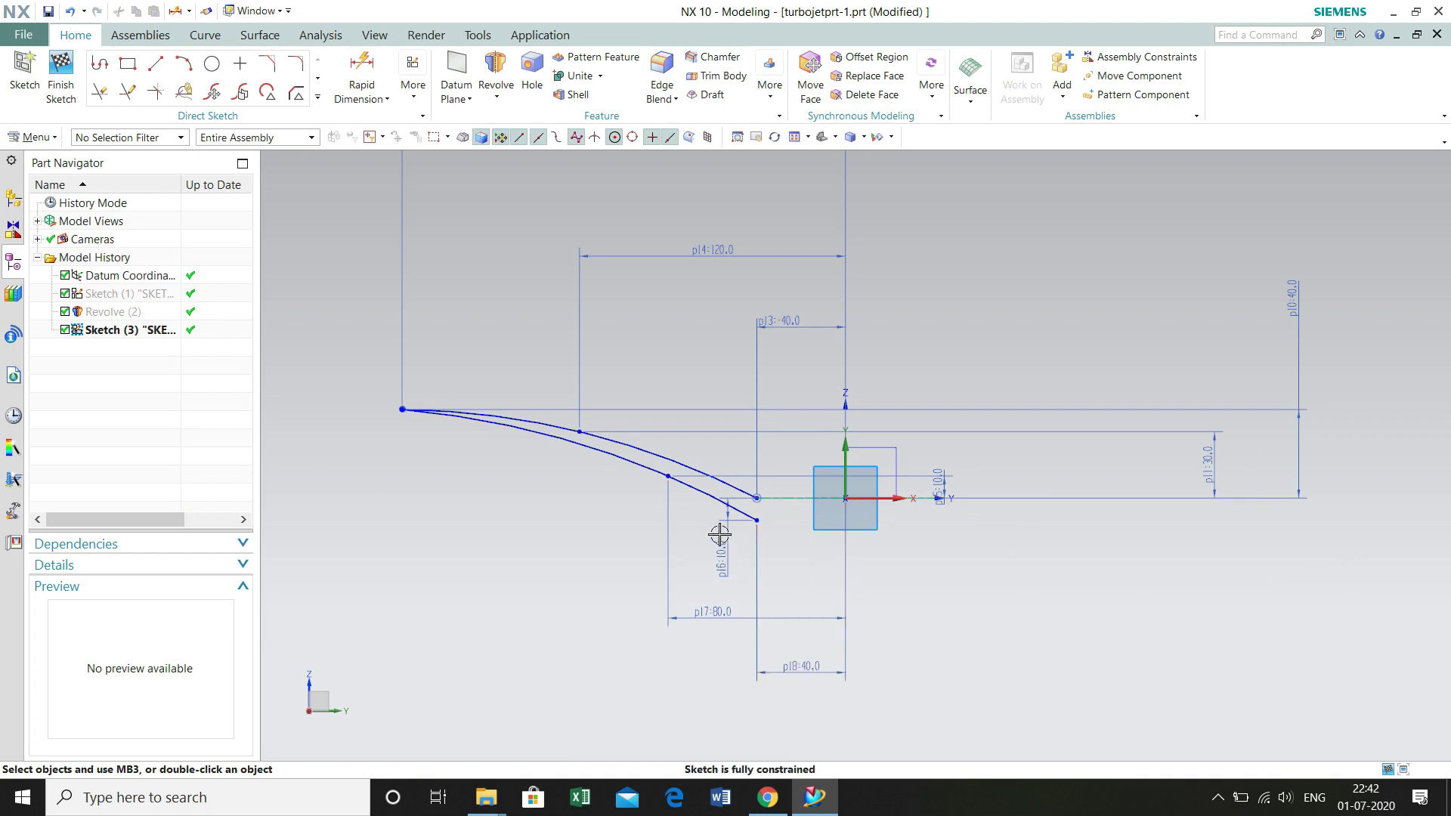
mouse_move(928, 487)
mouse_down()
mouse_move(593, 523)
mouse_move(546, 514)
mouse_up()
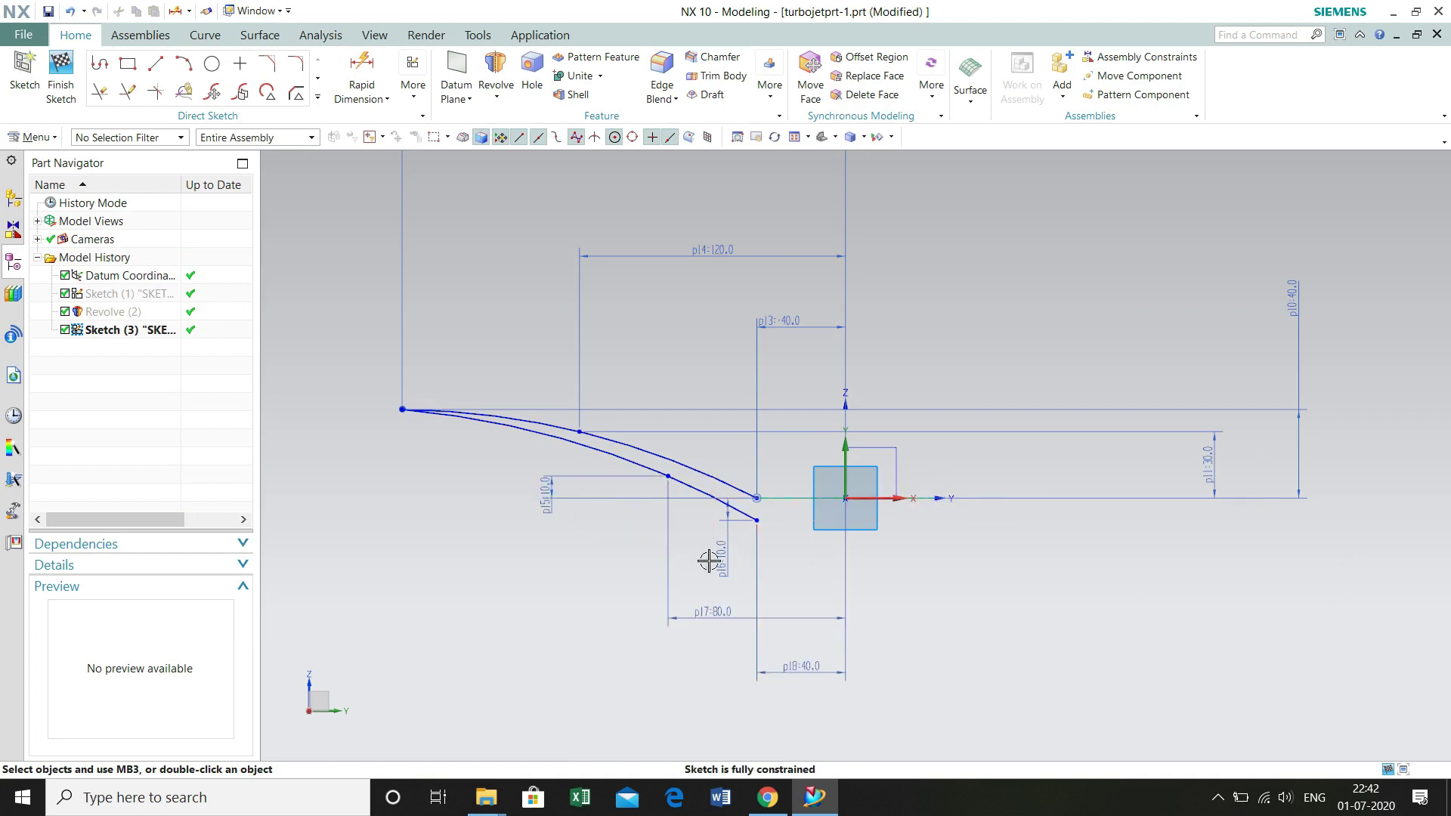
drag(709, 560, 622, 551)
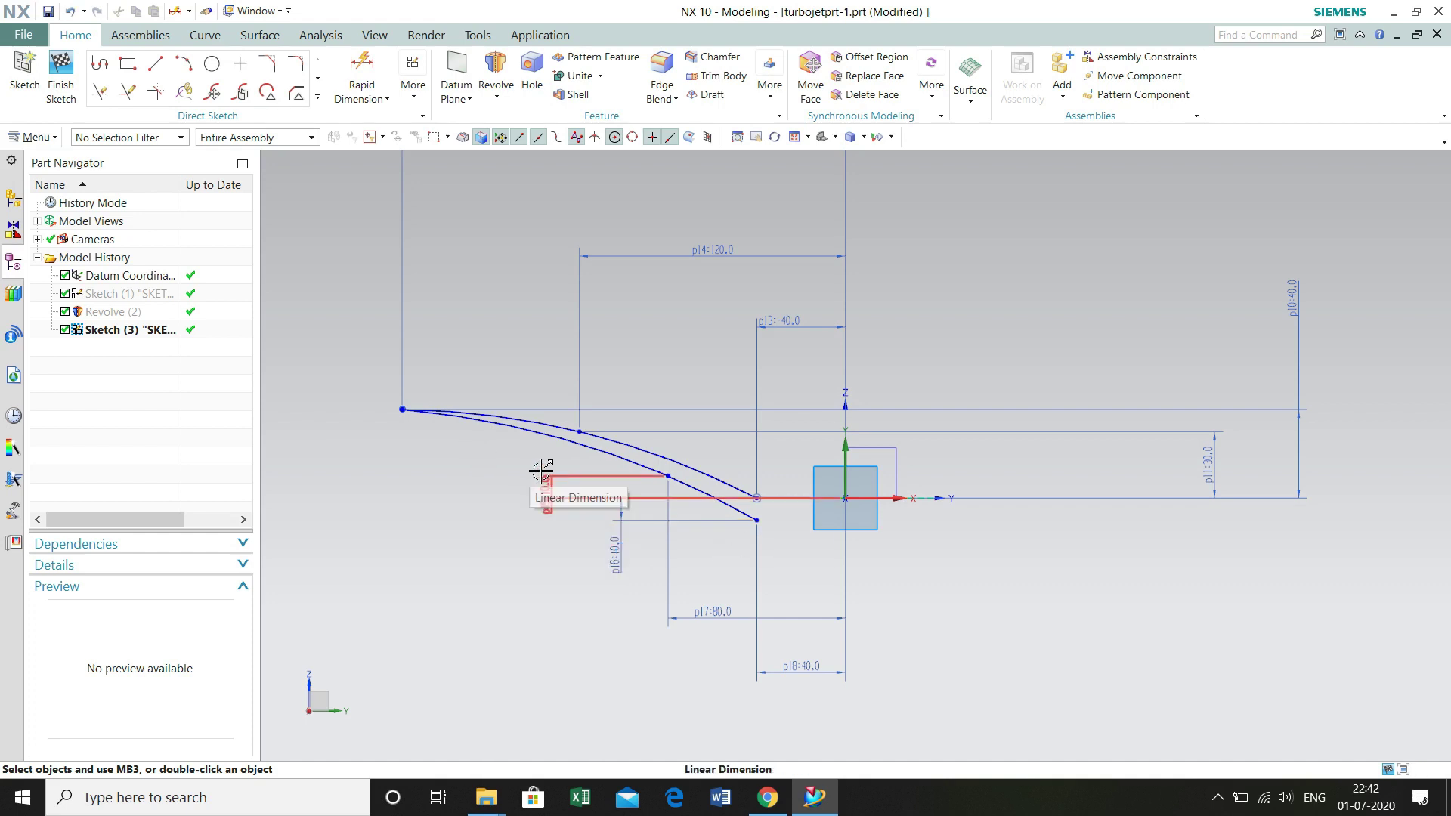
scroll(579, 432, down, 1)
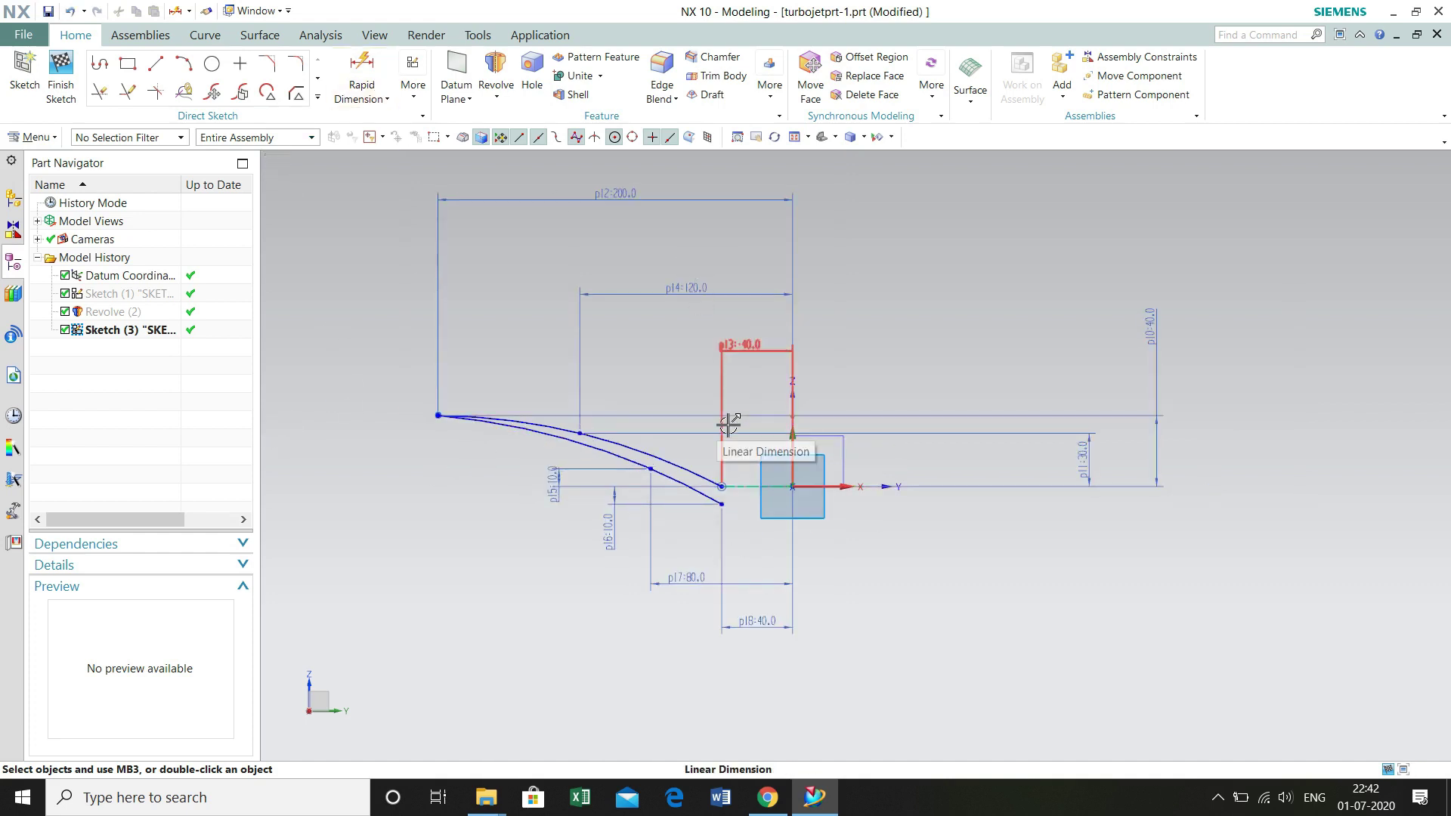
scroll(743, 488, up, 1)
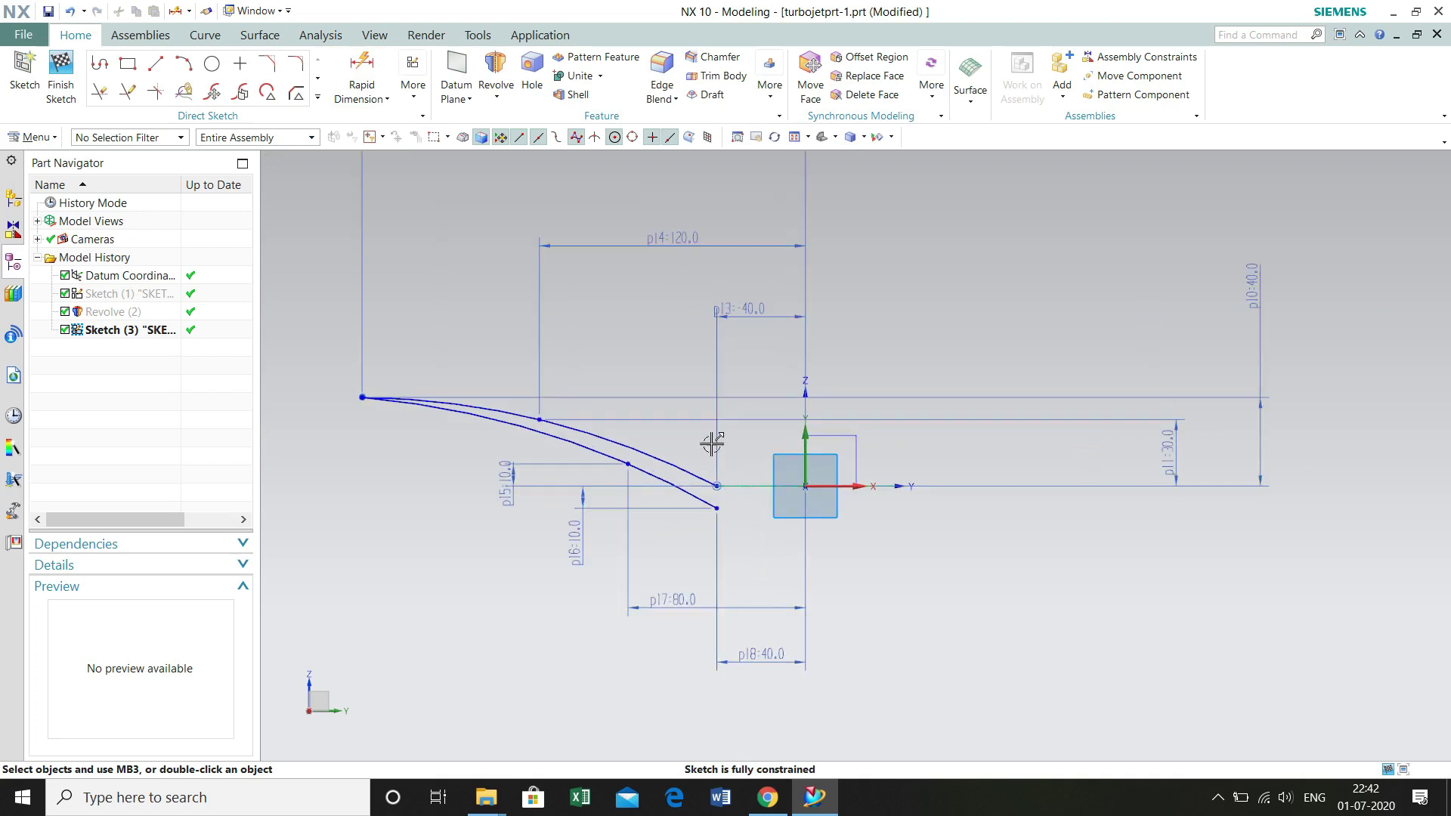
Step: Draw a degree-3 studio spline through five points, bulging toward the origin, between the lower ends of the two splines
click(318, 98)
click(101, 204)
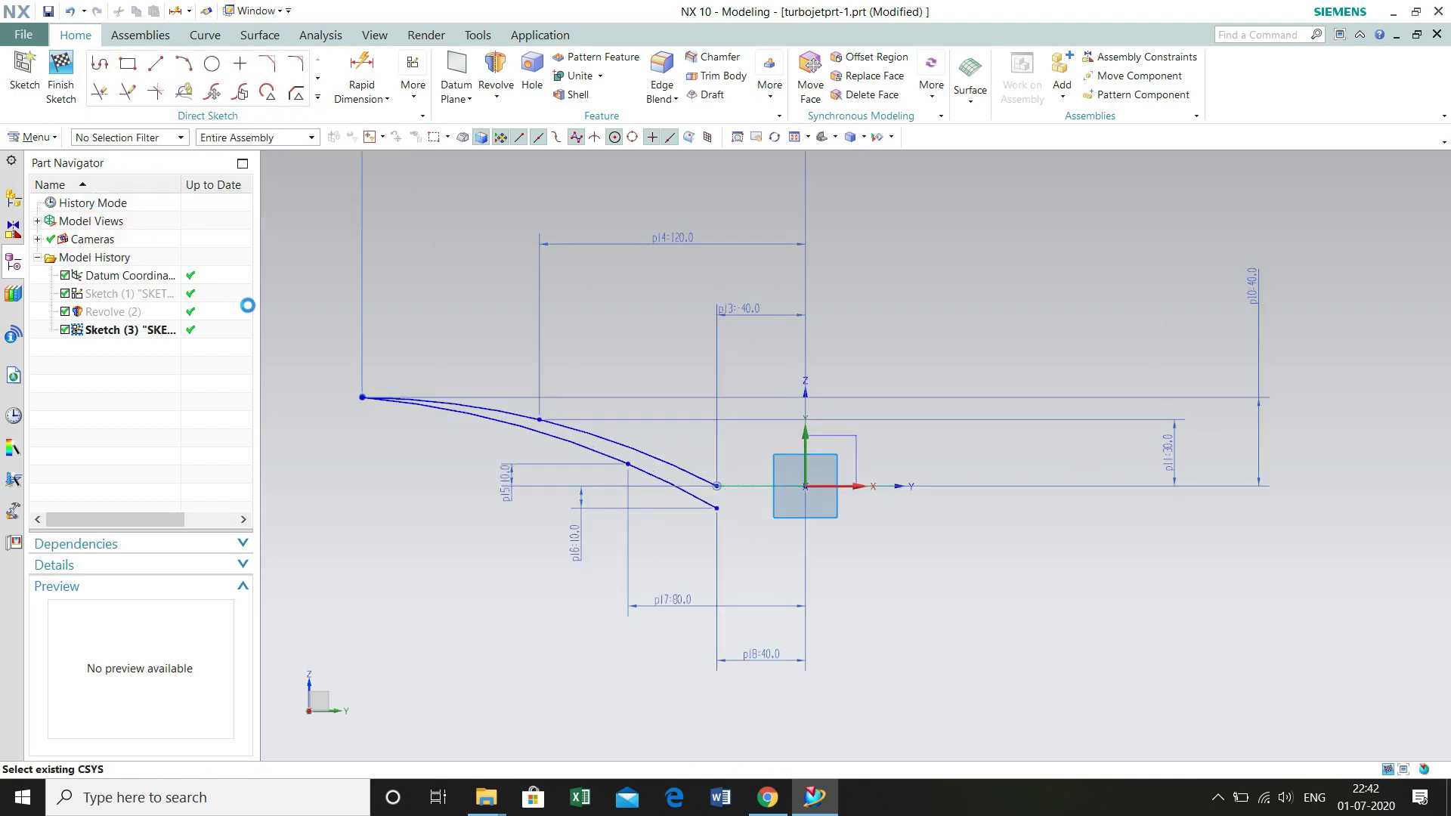
scroll(729, 503, up, 2)
scroll(729, 503, up, 2)
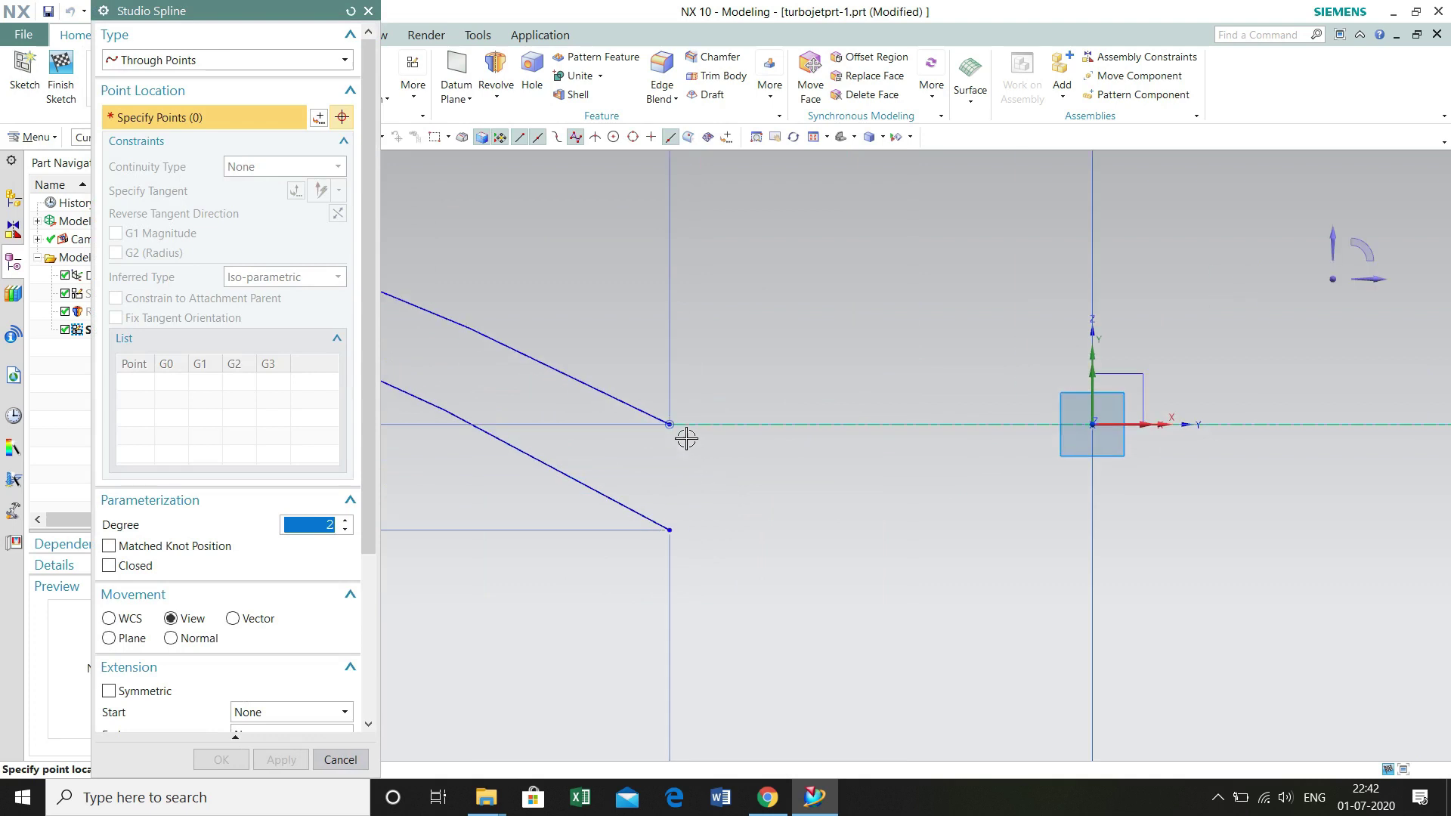
click(671, 424)
scroll(710, 460, down, 2)
click(710, 462)
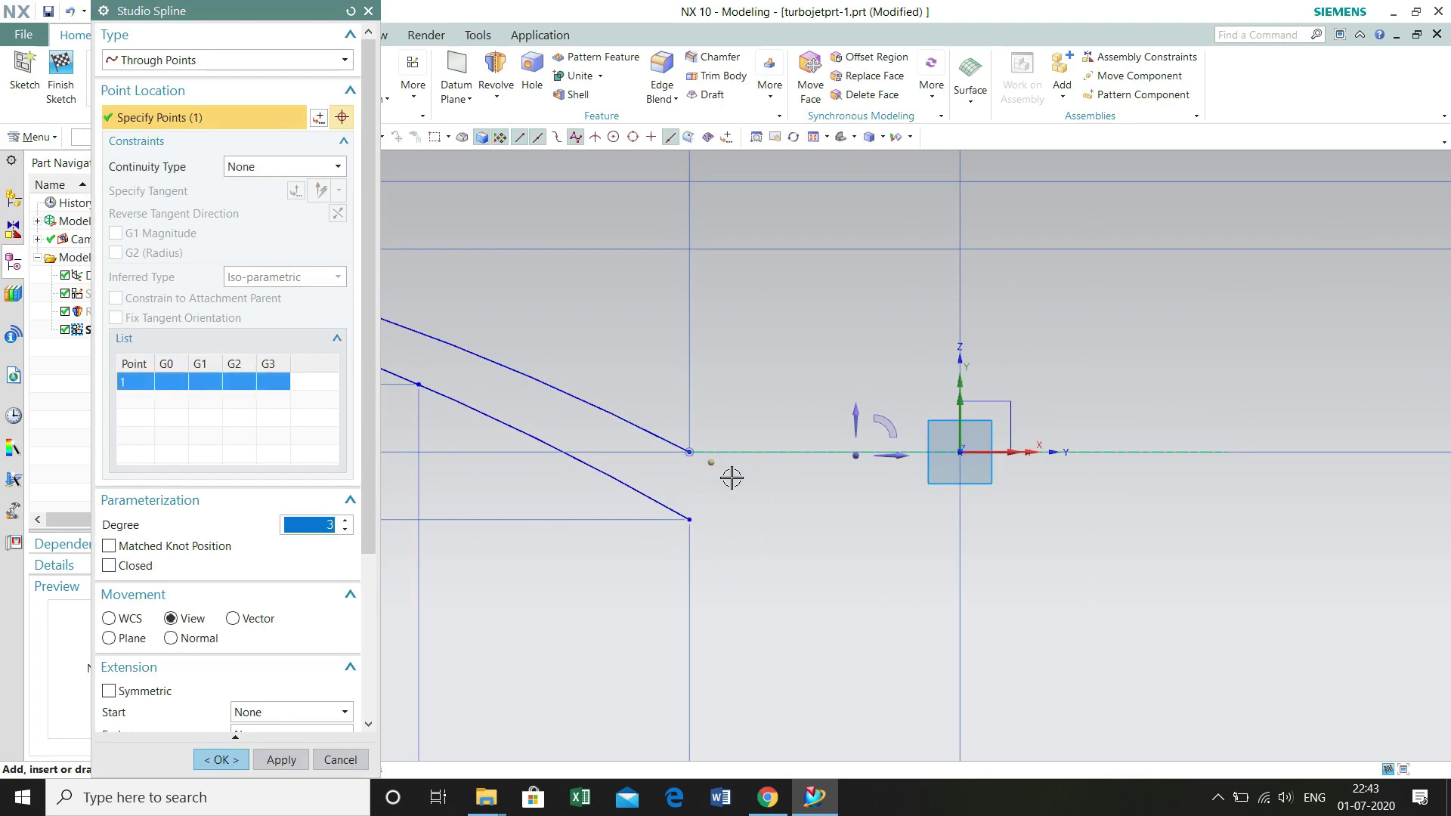
click(731, 477)
click(740, 506)
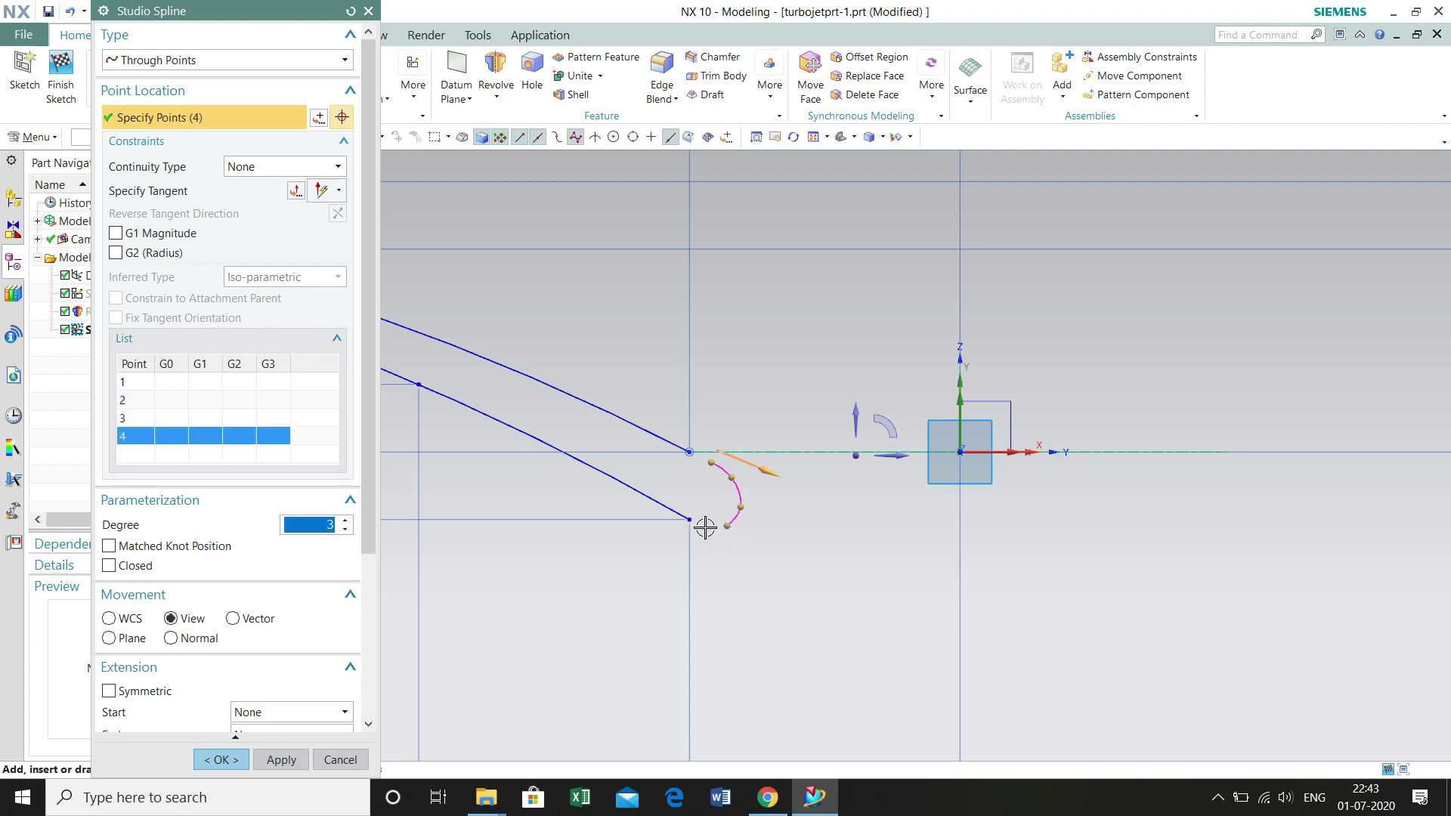
click(705, 526)
click(219, 759)
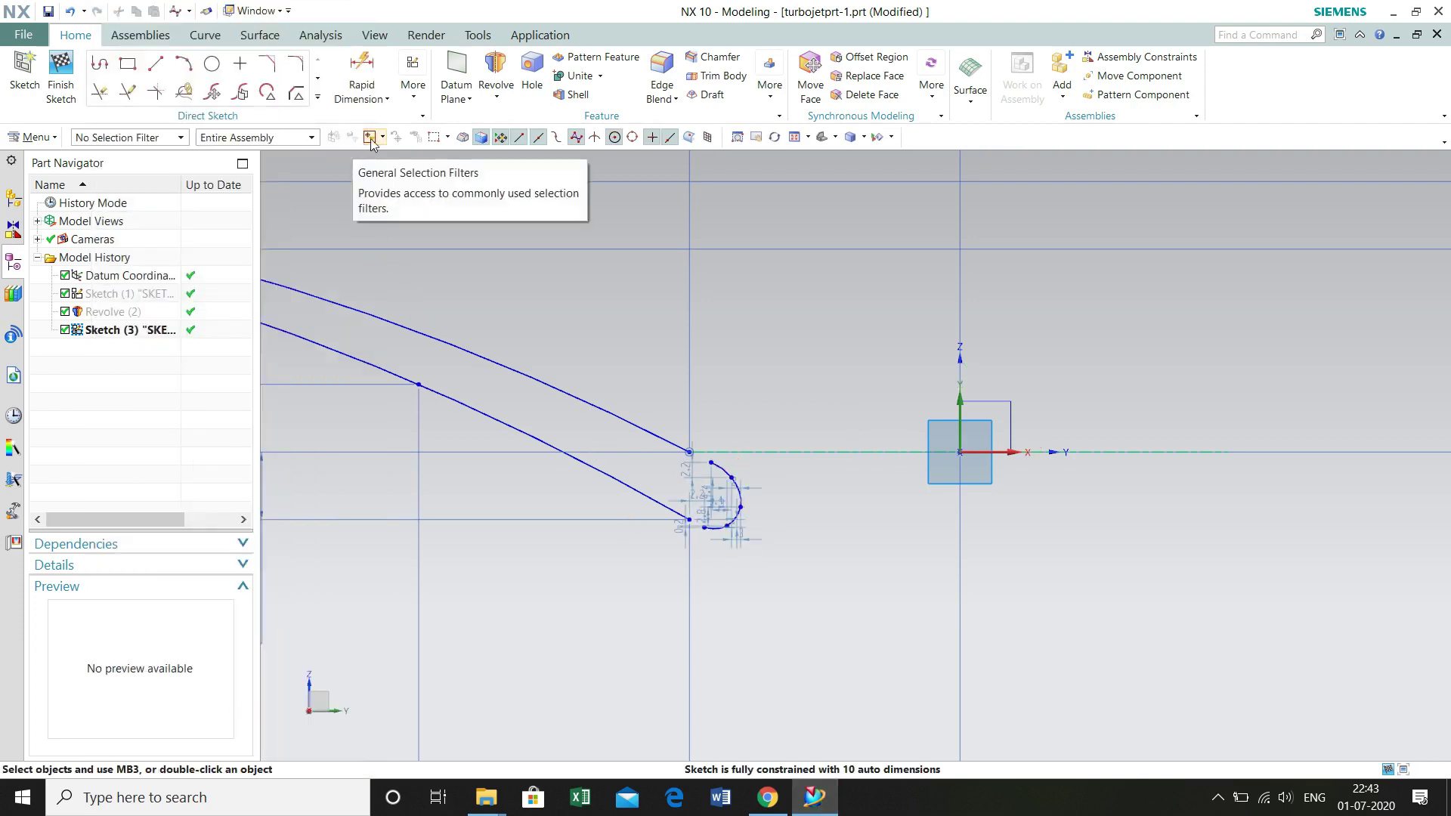
Step: Dimension the closing spline's second point horizontally from the origin as 36.3
click(361, 76)
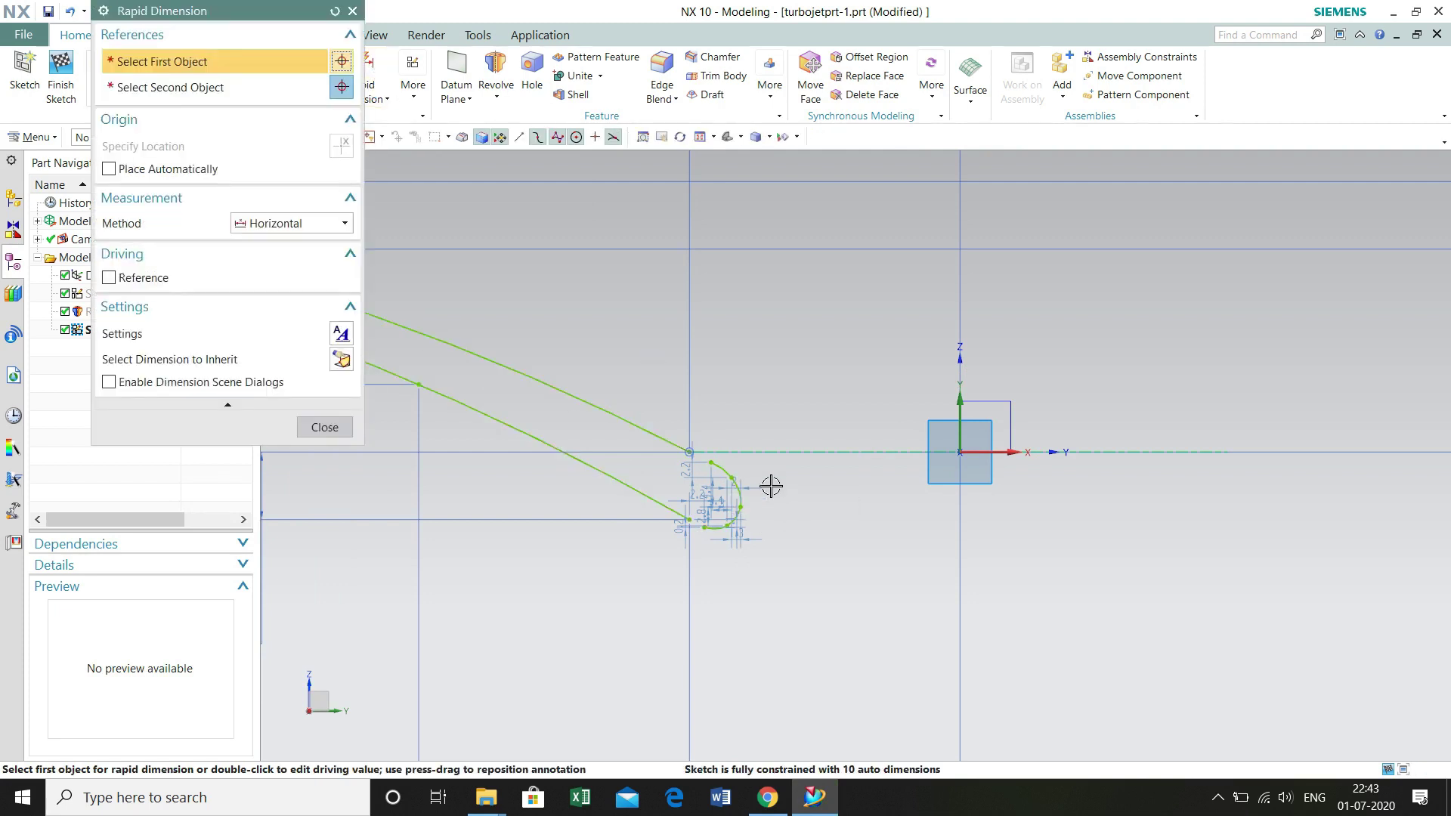
click(736, 478)
click(907, 484)
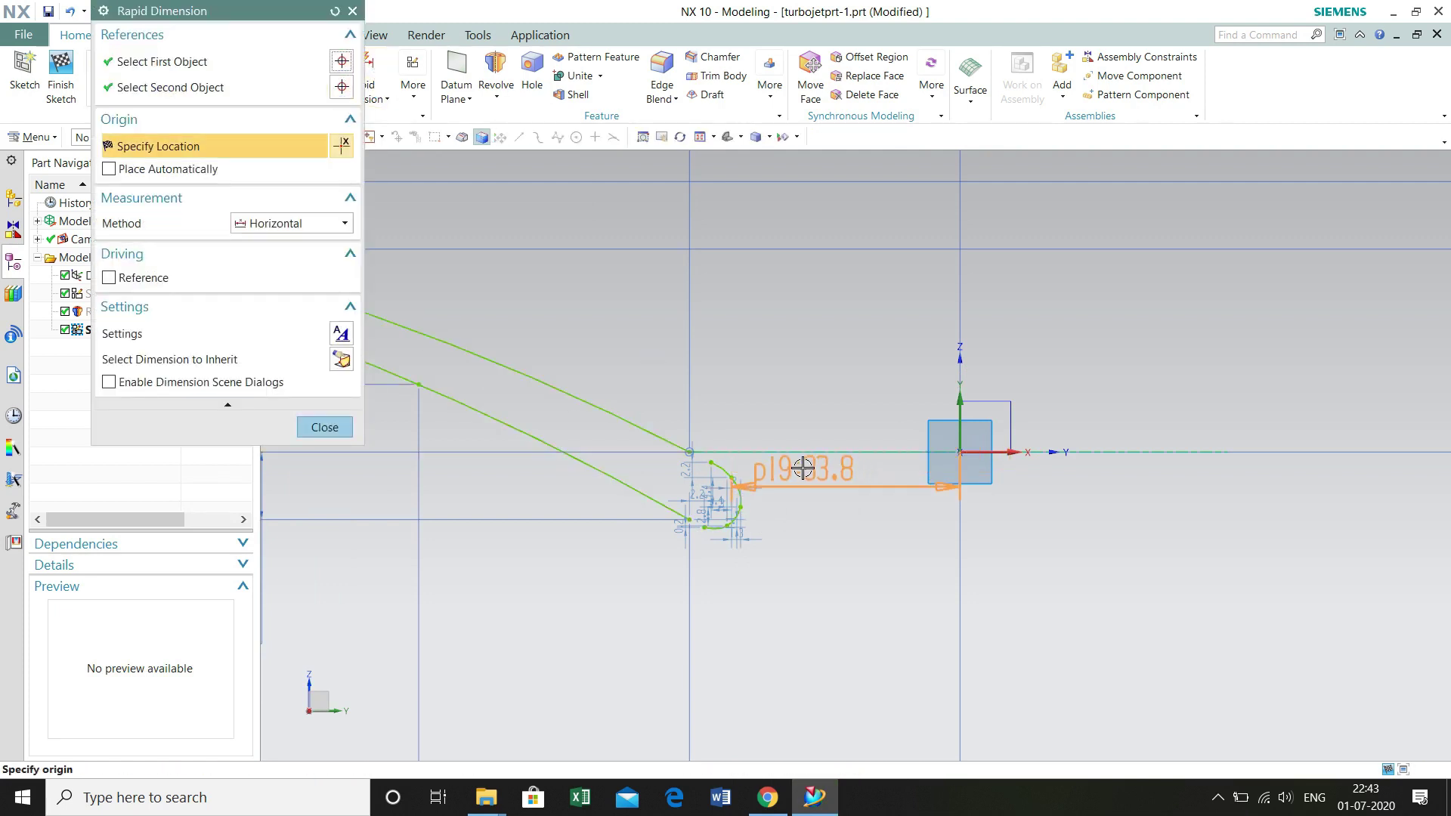
click(803, 462)
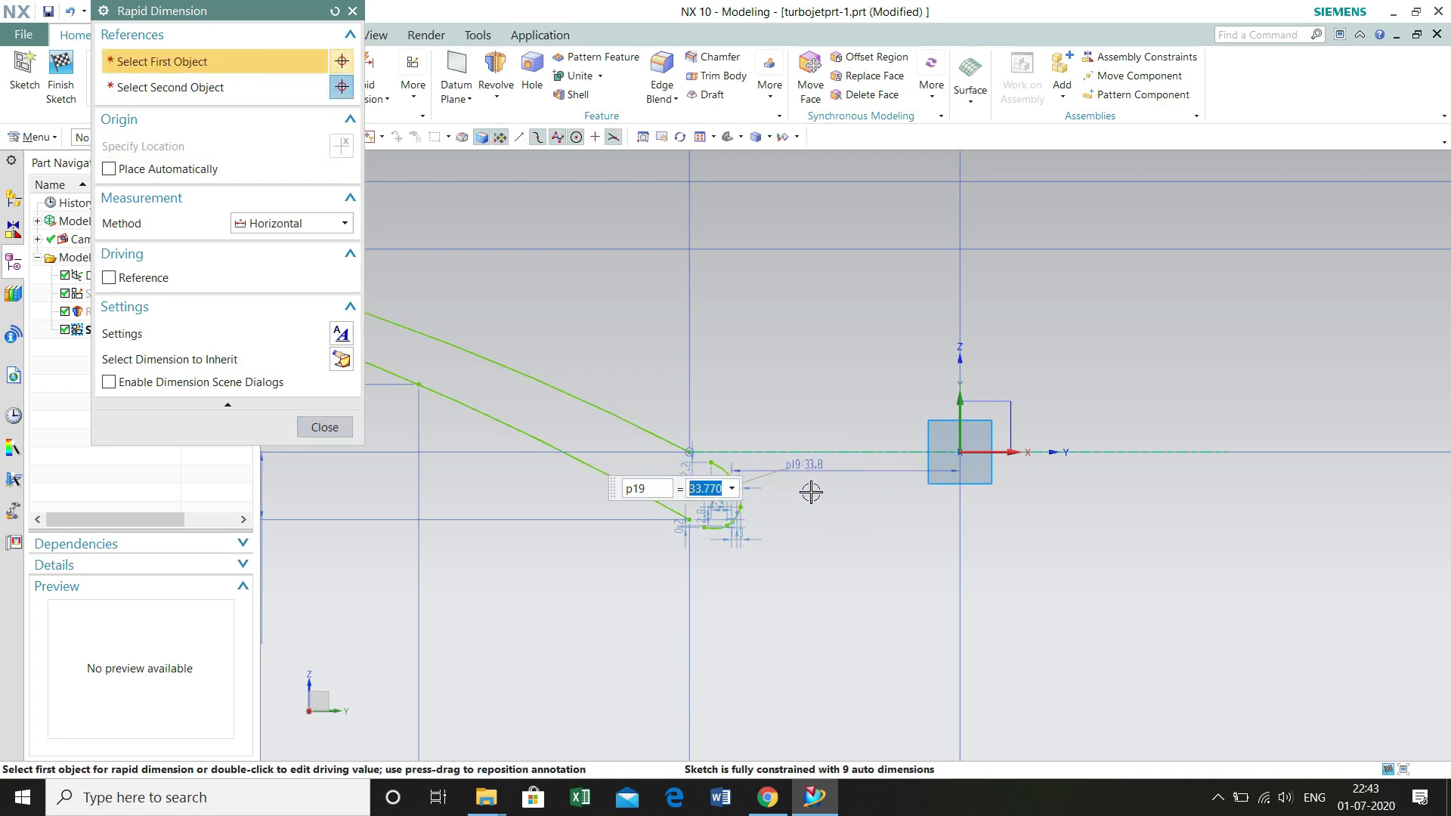
Step: Dimension the closing spline's middle point horizontally from the origin as 34
click(739, 514)
click(958, 453)
click(867, 522)
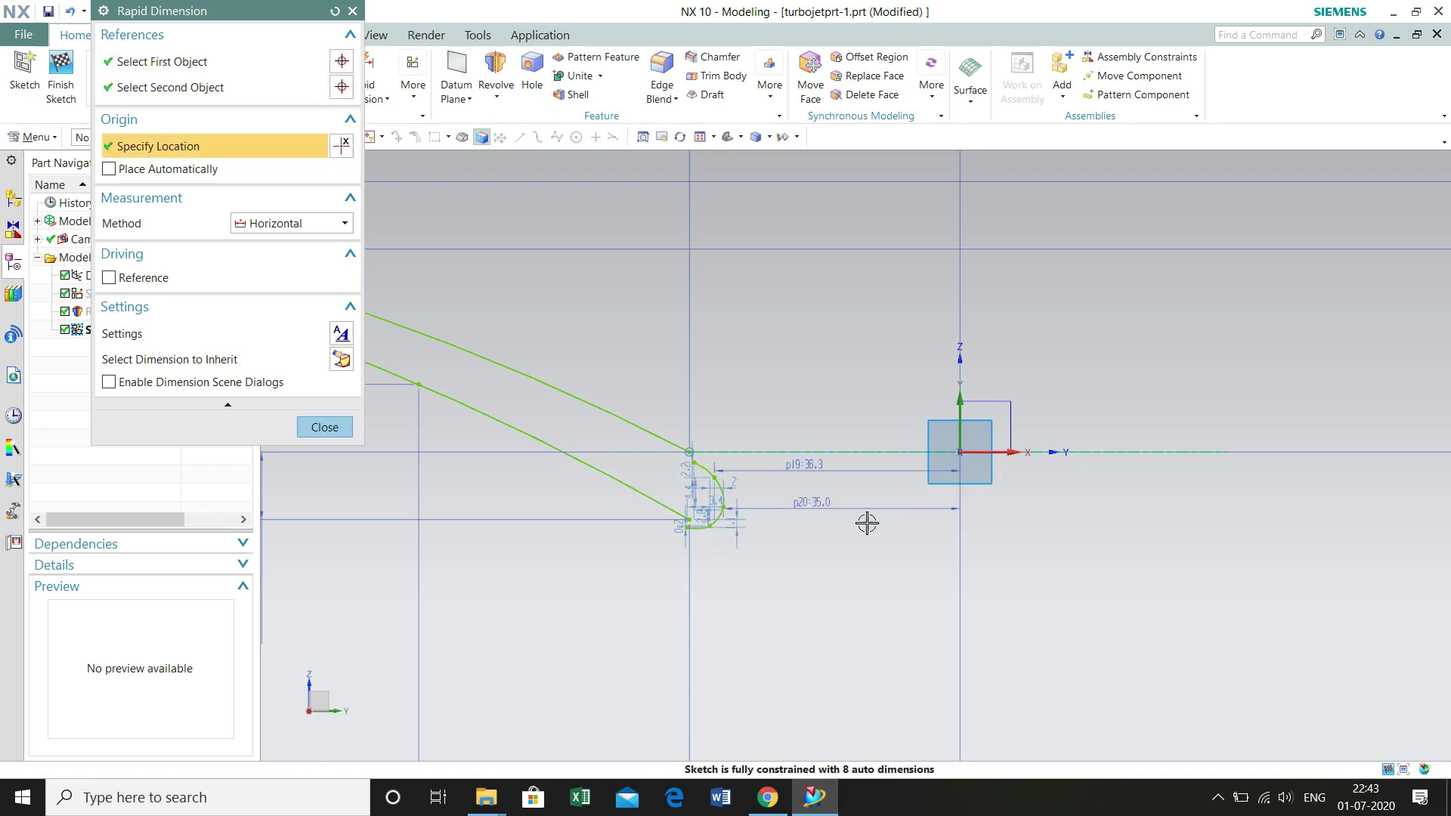
text(34)
key(Return)
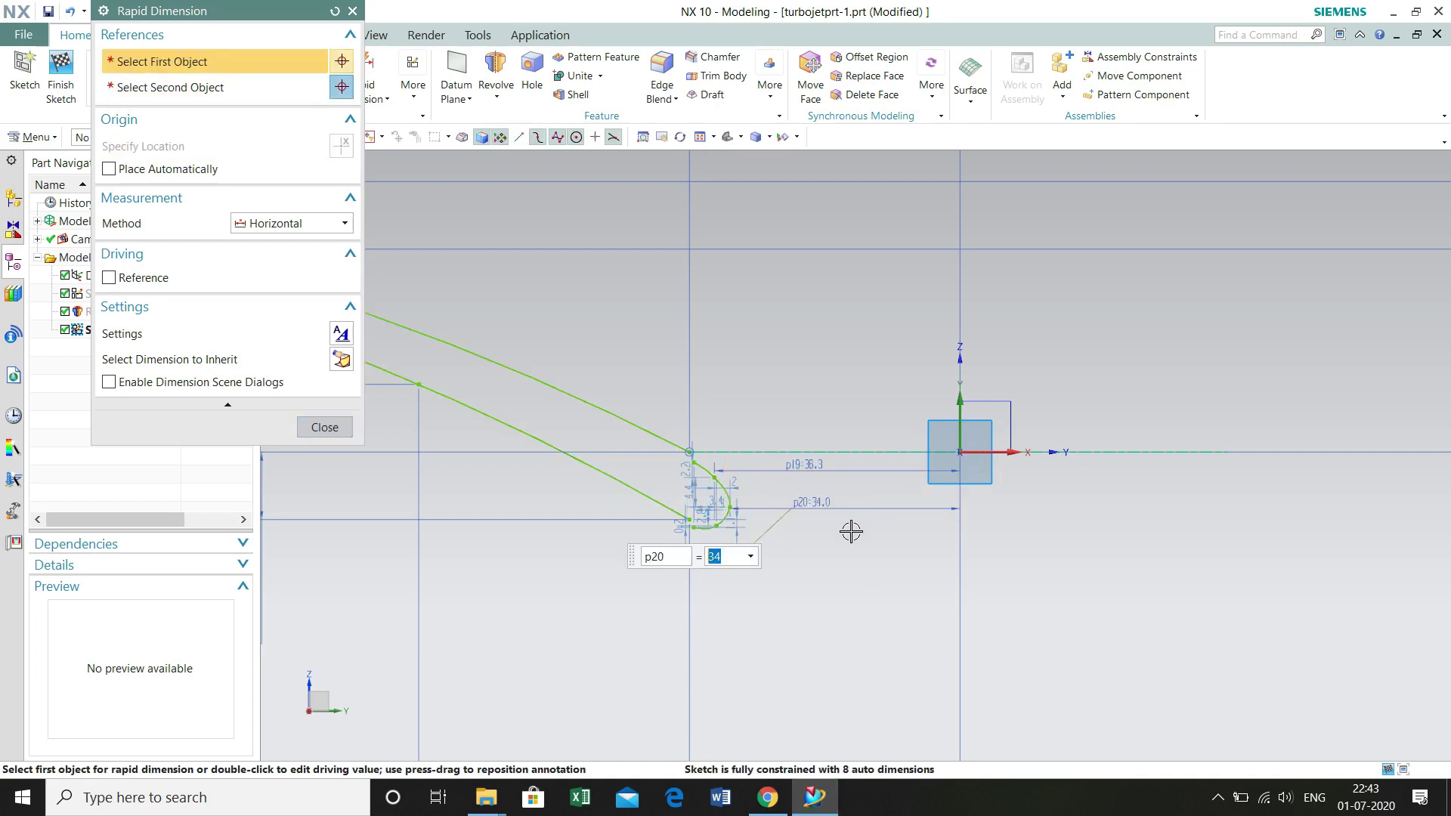
Step: Dimension the closing spline's fourth point horizontally from the origin as 37.8 mm
click(722, 528)
click(958, 453)
click(863, 538)
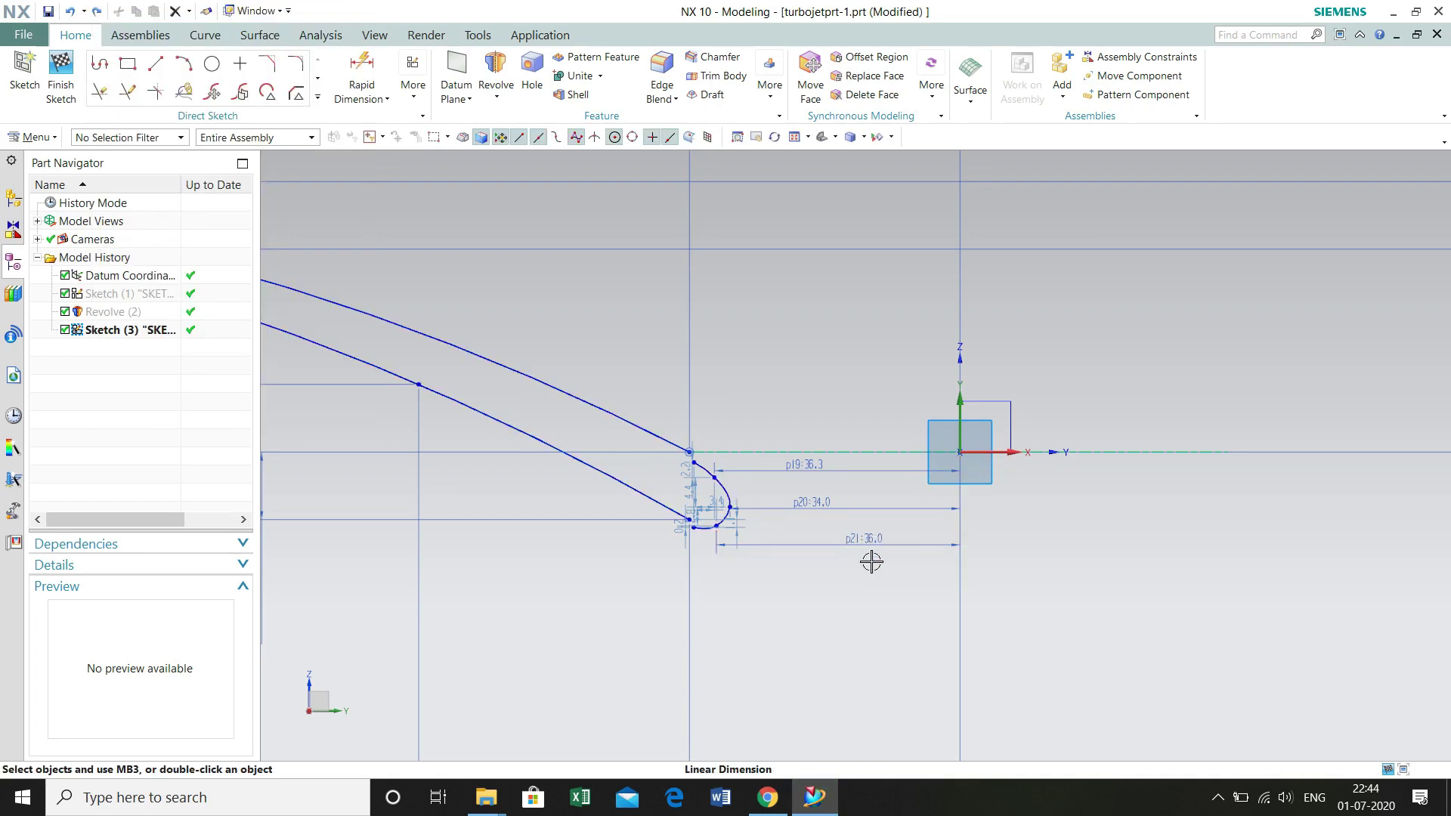
double_click(879, 561)
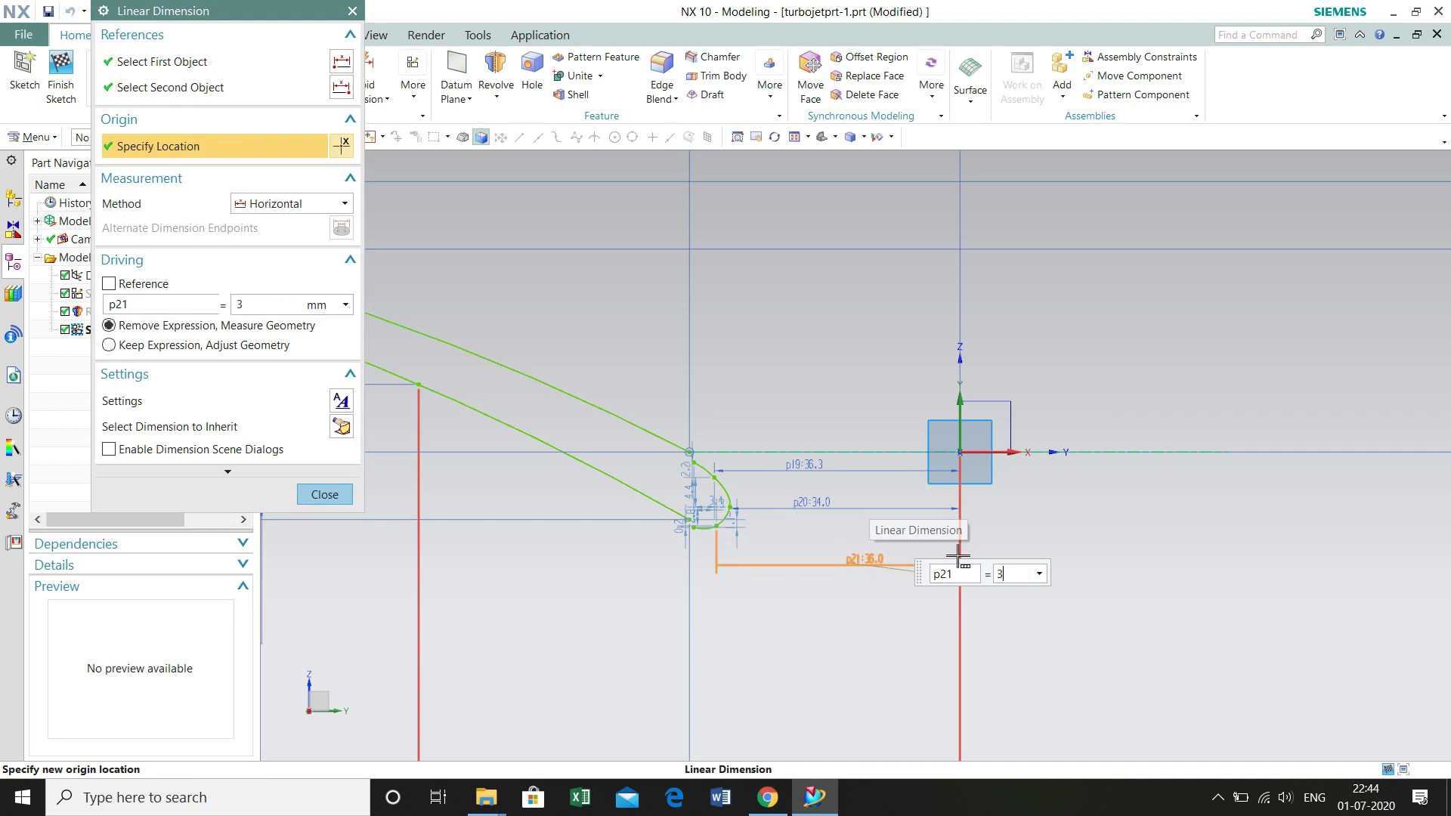
key(Return)
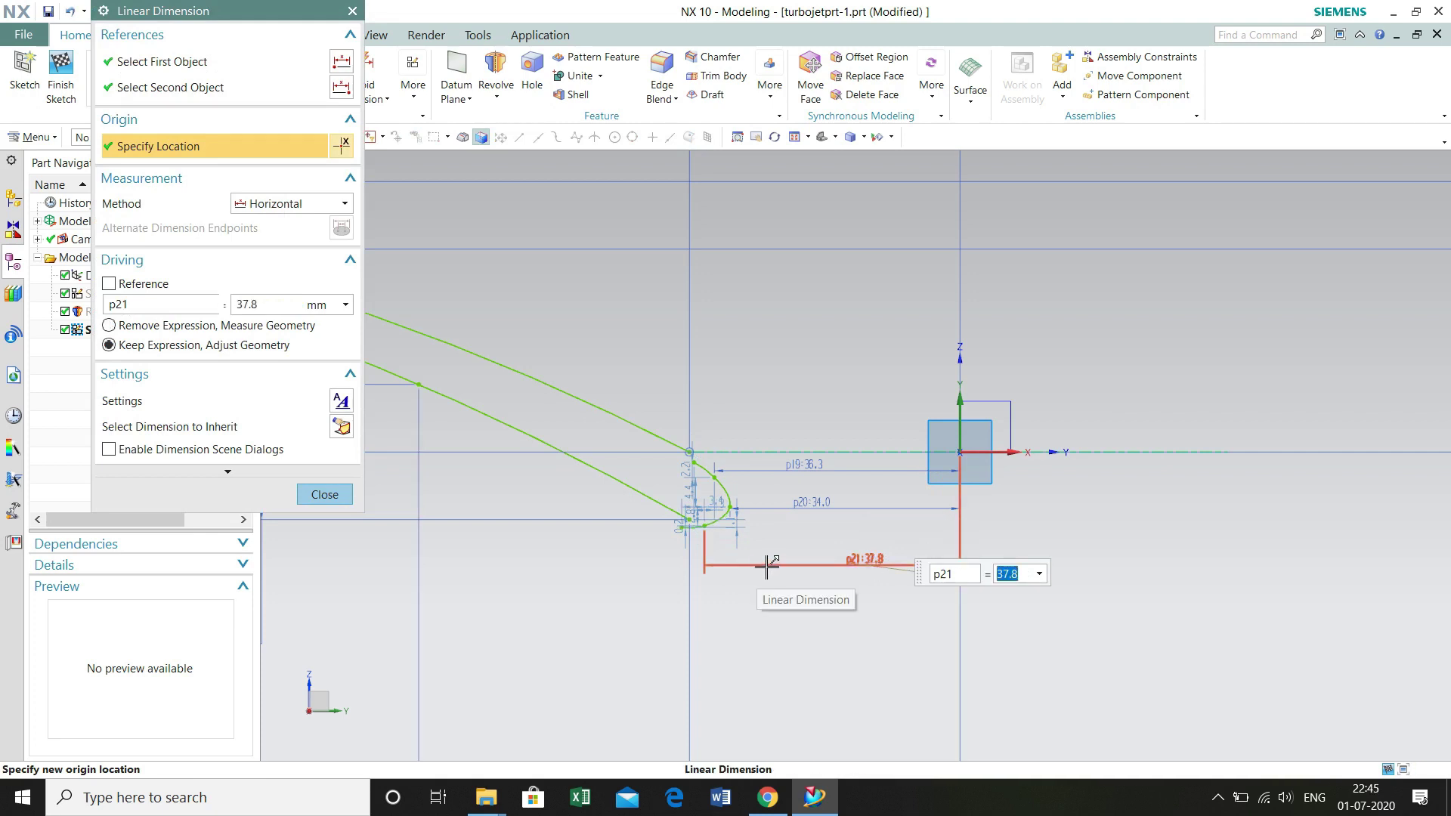
click(286, 202)
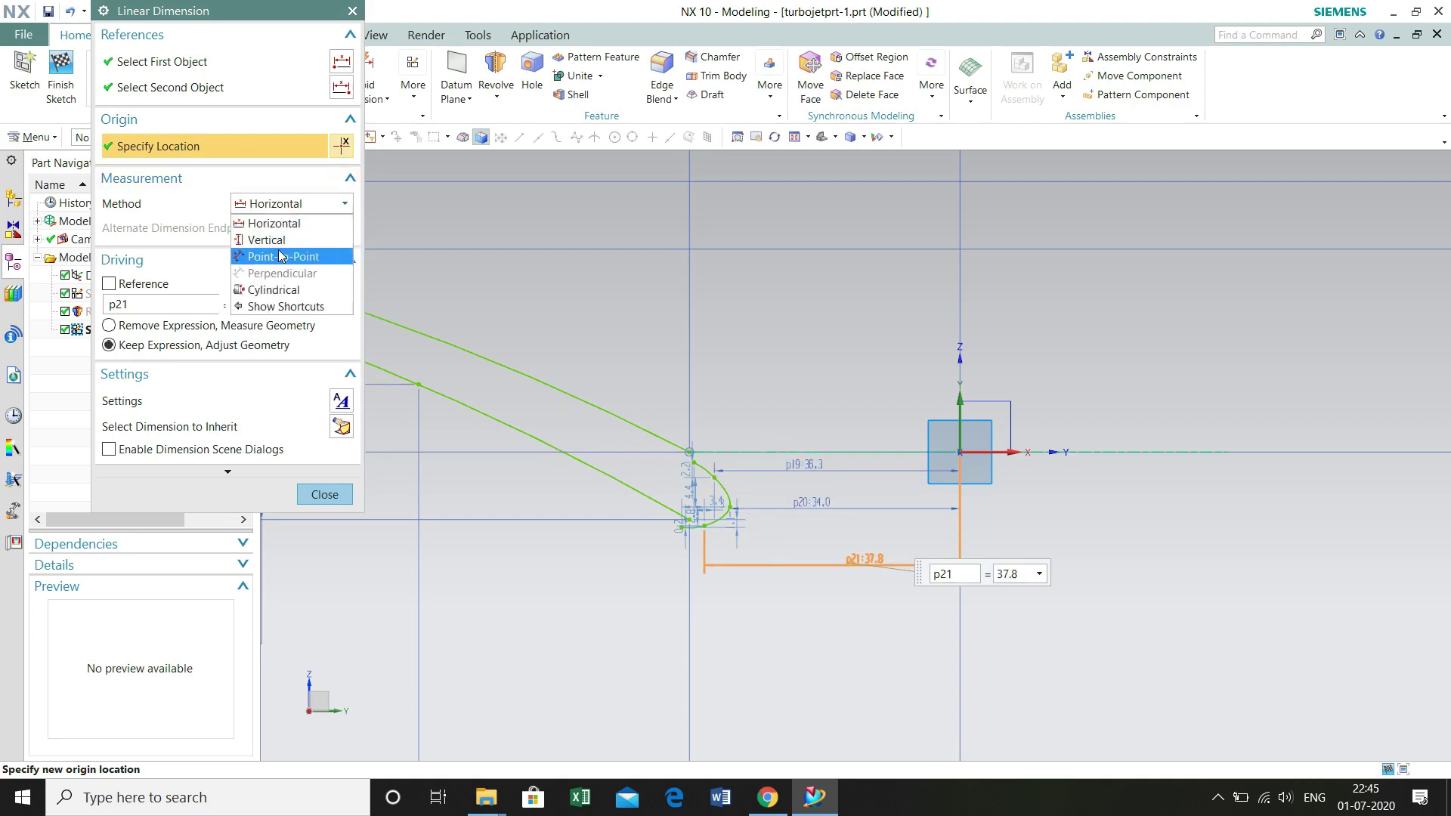
click(275, 234)
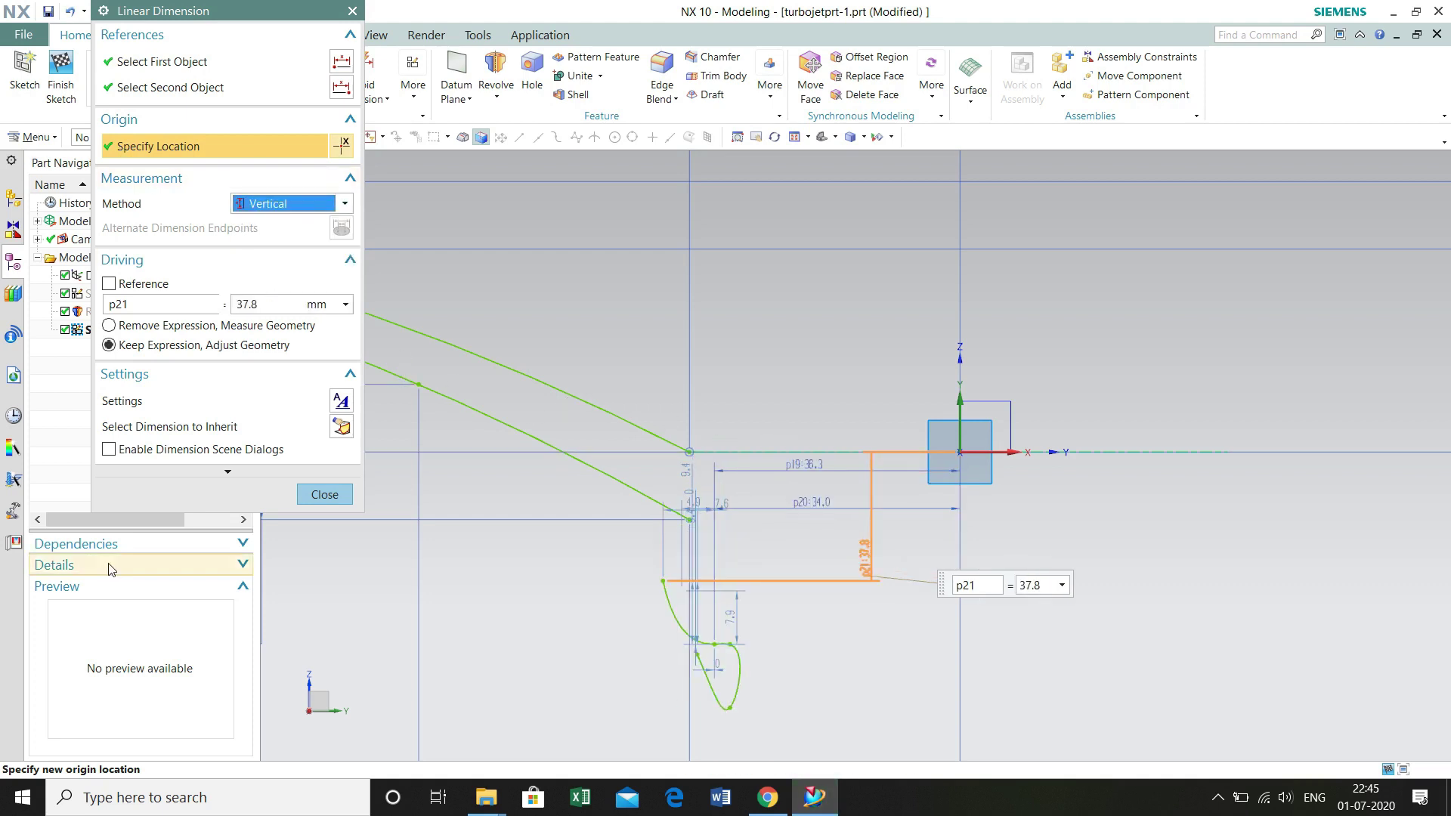
key(Up)
middle_click(595, 567)
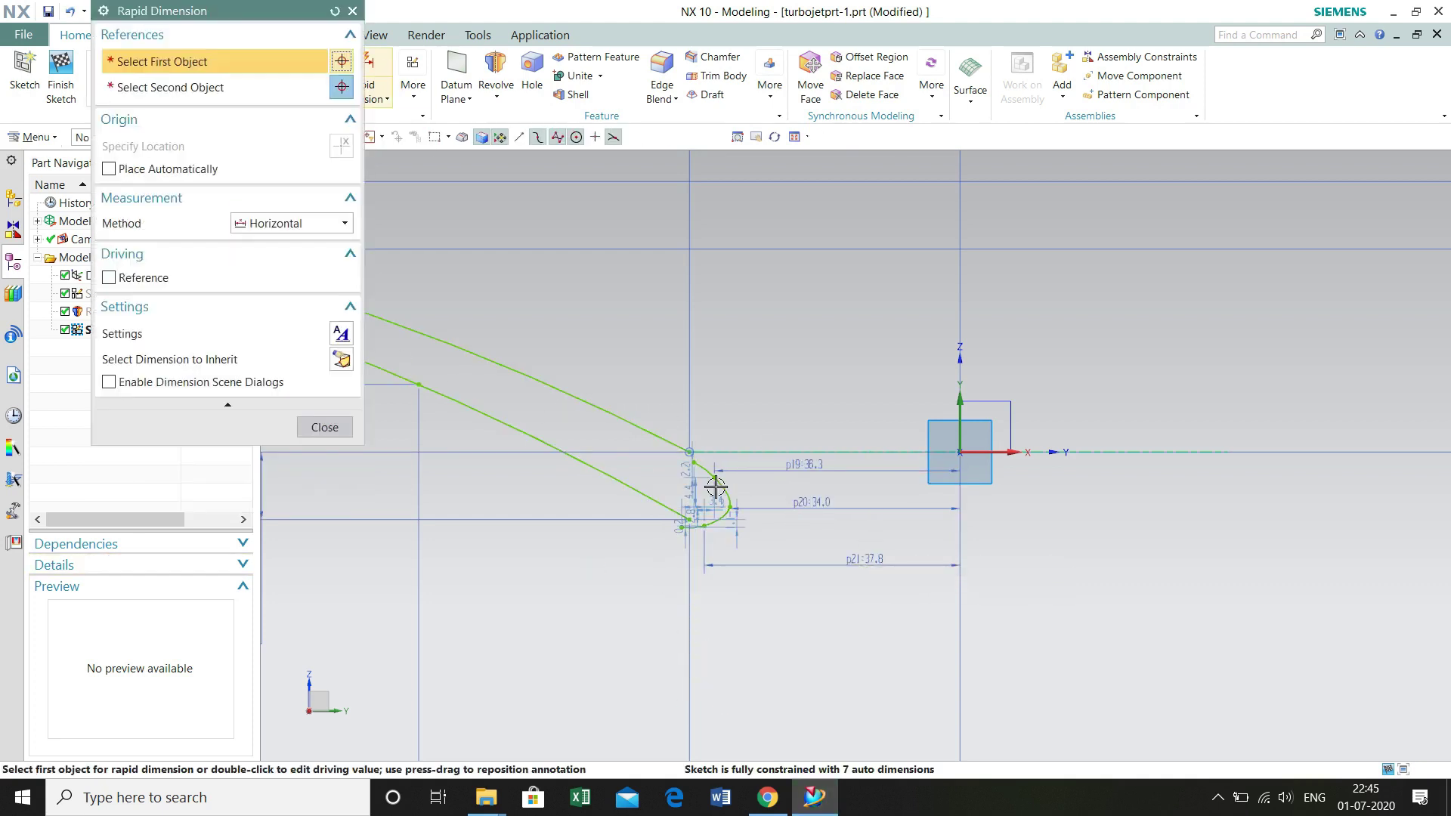
Step: Dimension the closing spline's second point vertically from the origin as 2.7
click(691, 532)
click(961, 455)
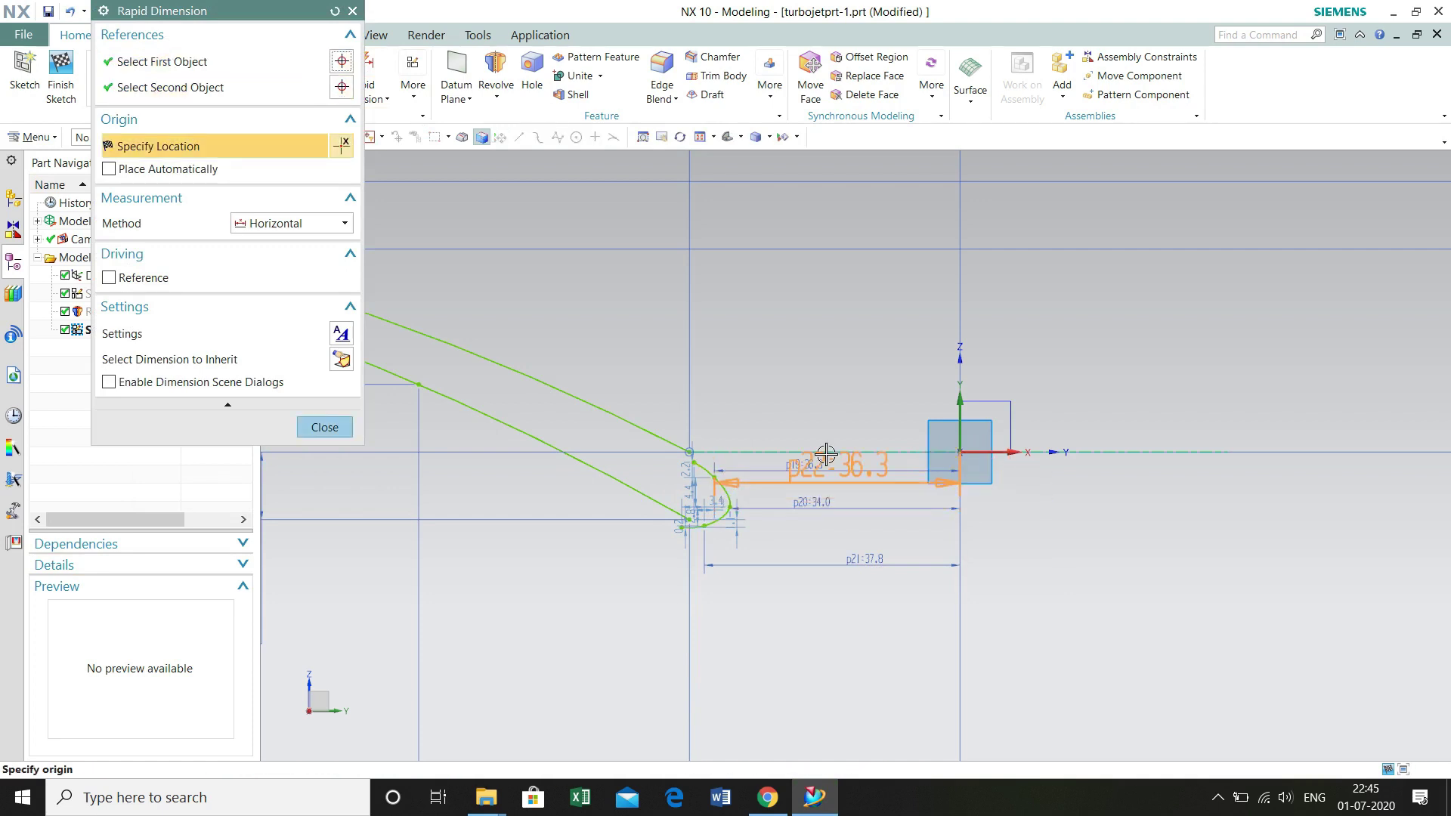
key(alt+Down)
key(Down)
key(Return)
click(1082, 461)
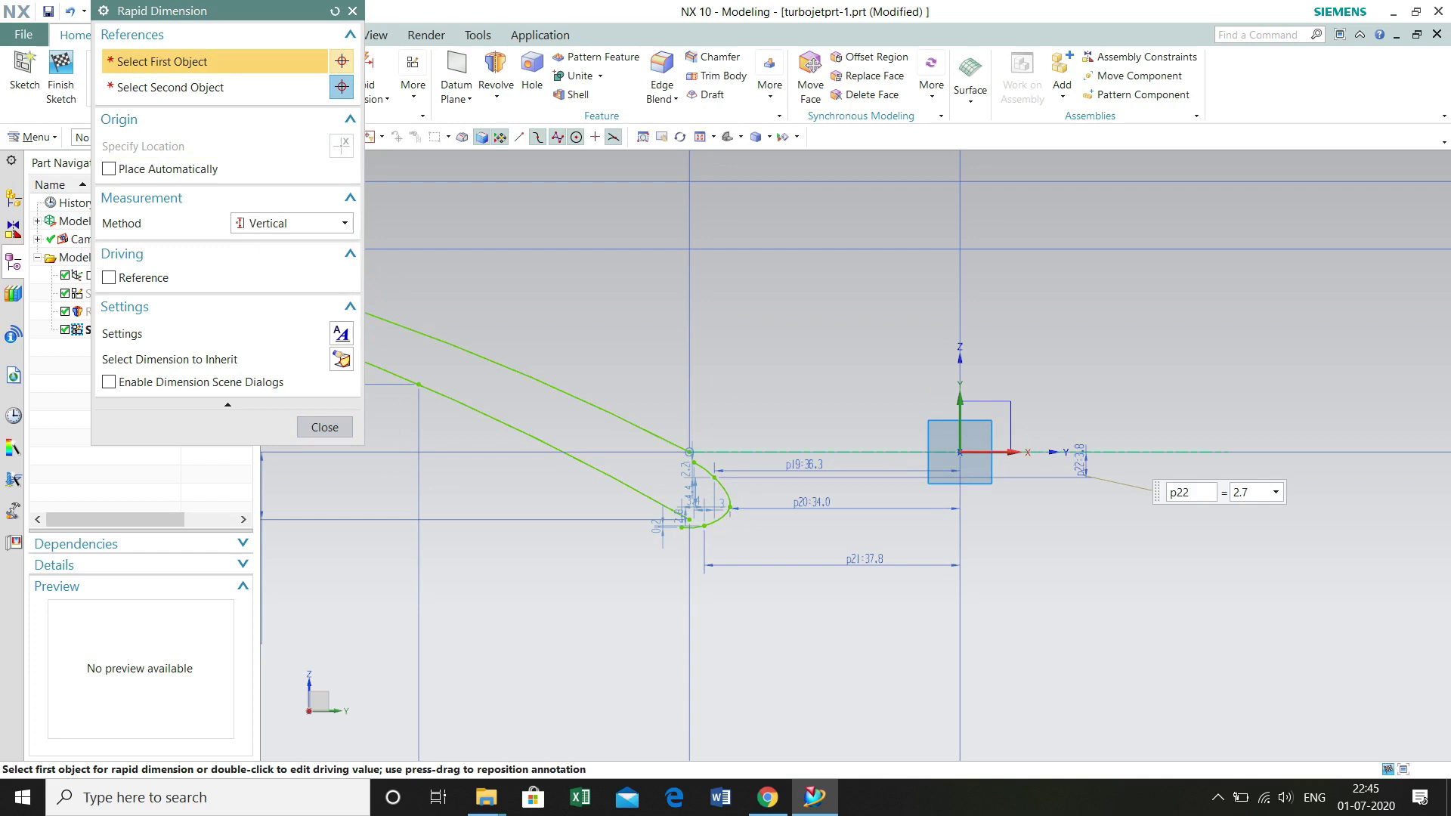
text(2.7)
key(Return)
Step: Dimension the closing spline's middle point vertically from the origin as 7.8
click(843, 520)
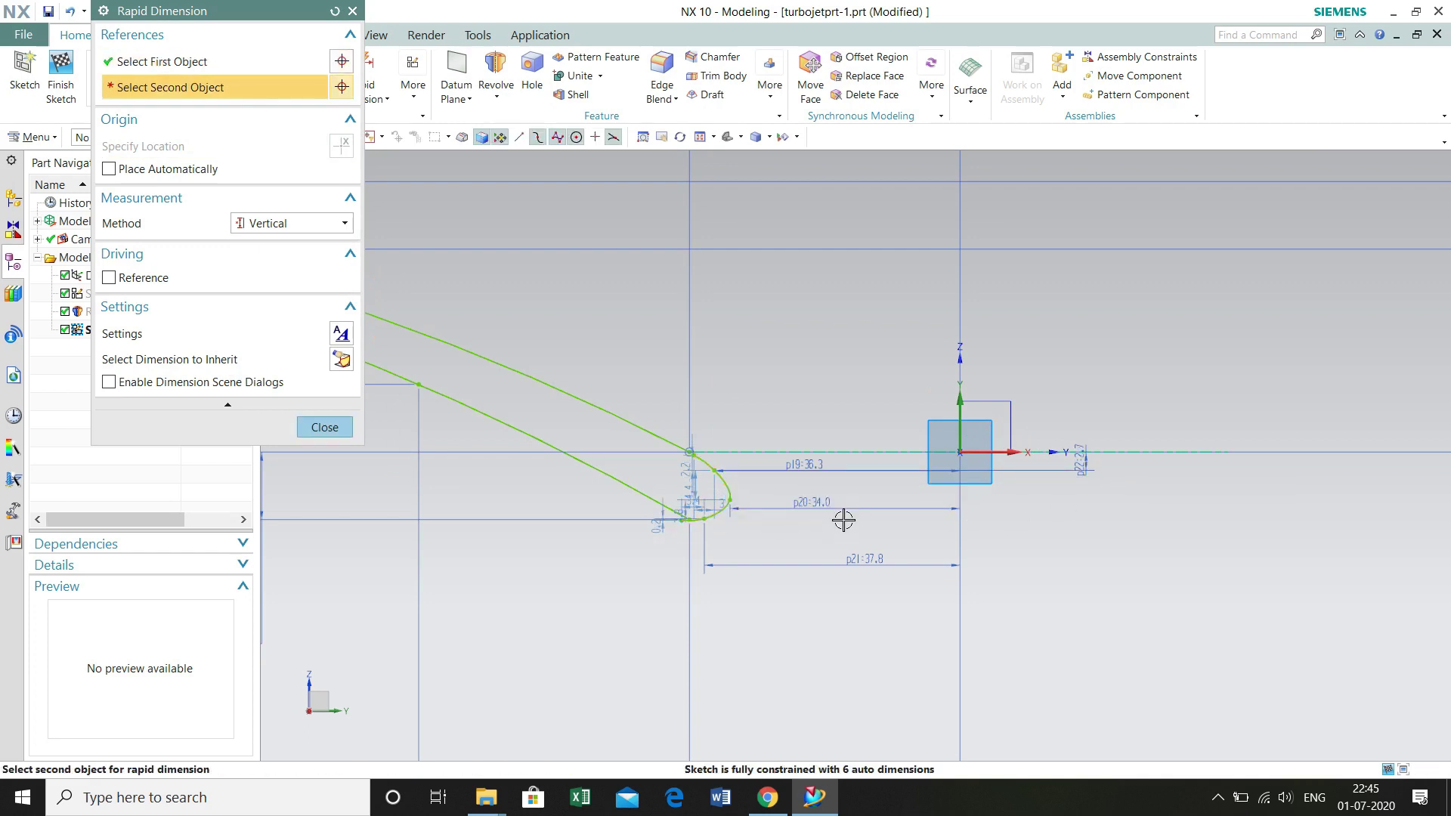
click(1049, 501)
click(1163, 514)
text(7)
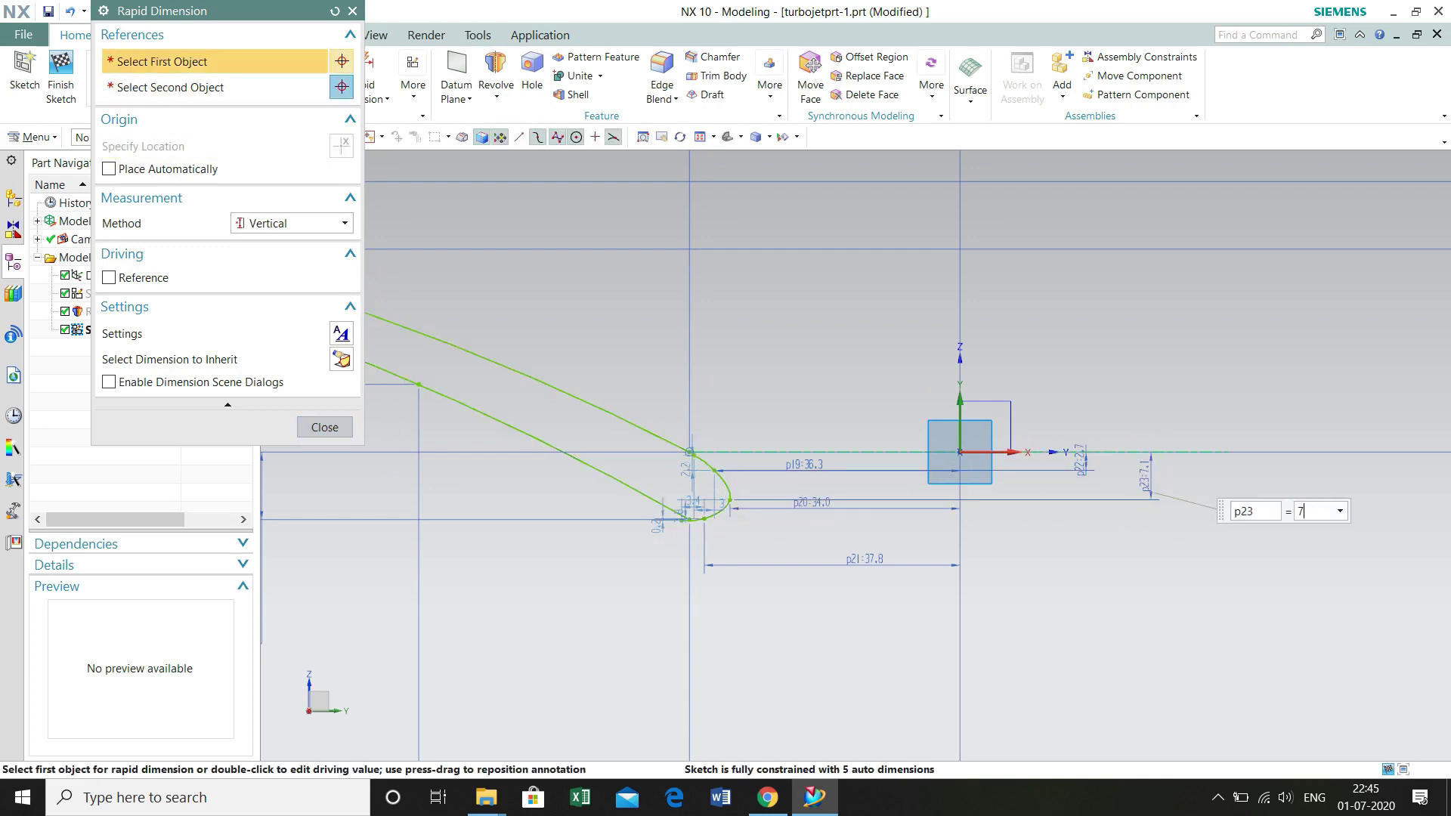
text(.8)
key(Return)
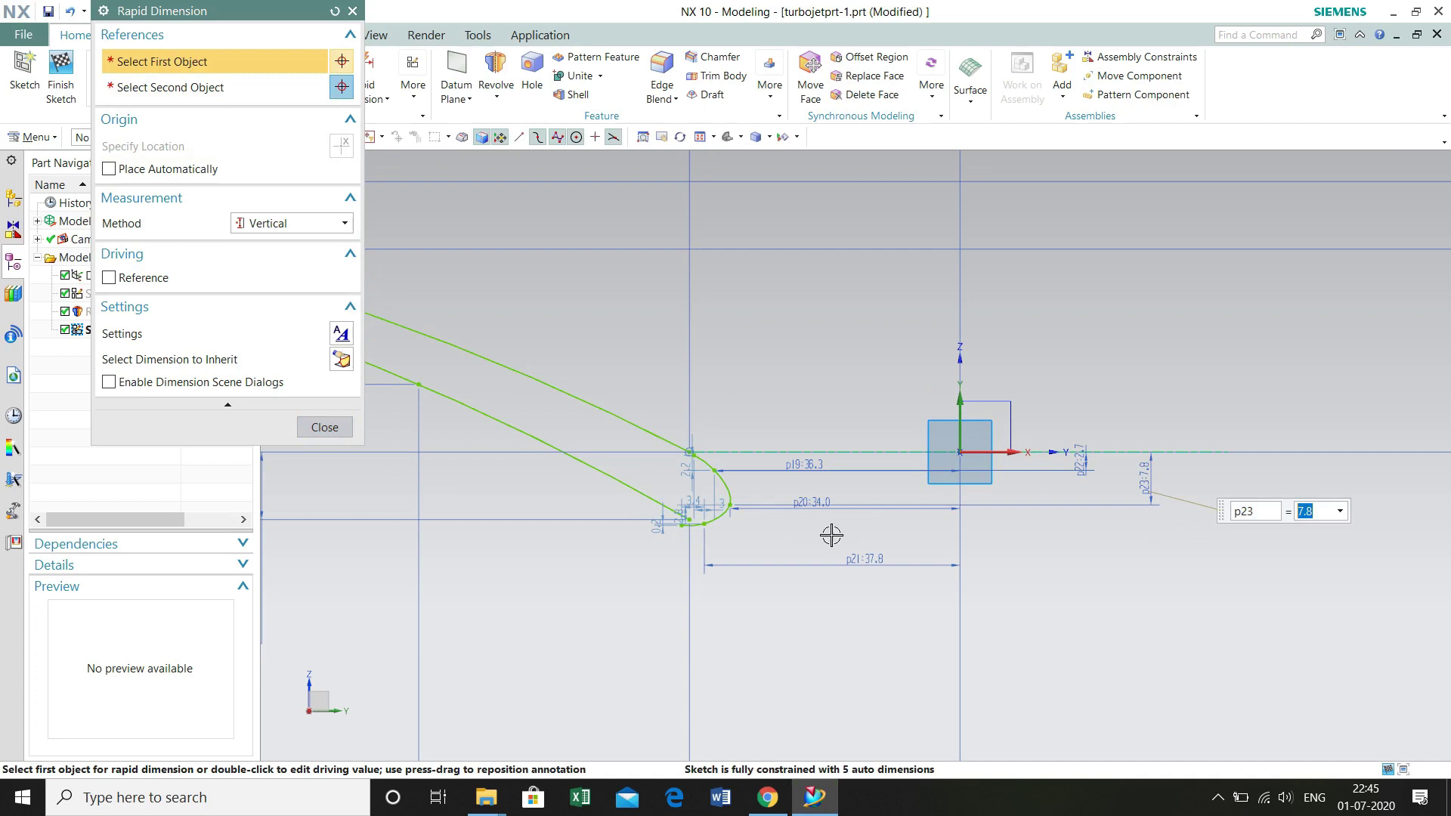
Step: Dimension the closing spline's fourth point vertically from the origin as 10.5
click(724, 527)
click(950, 468)
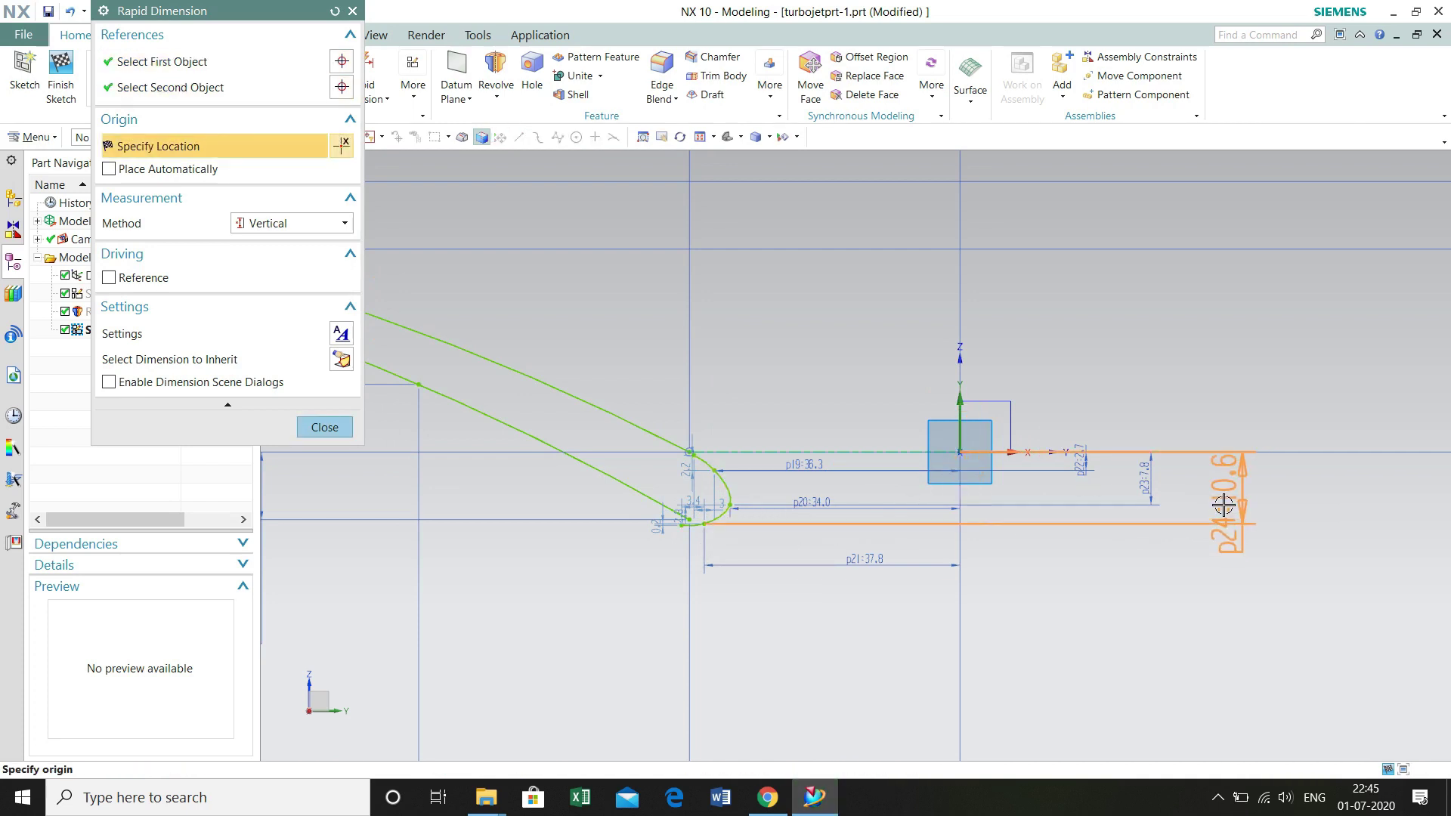
click(1223, 504)
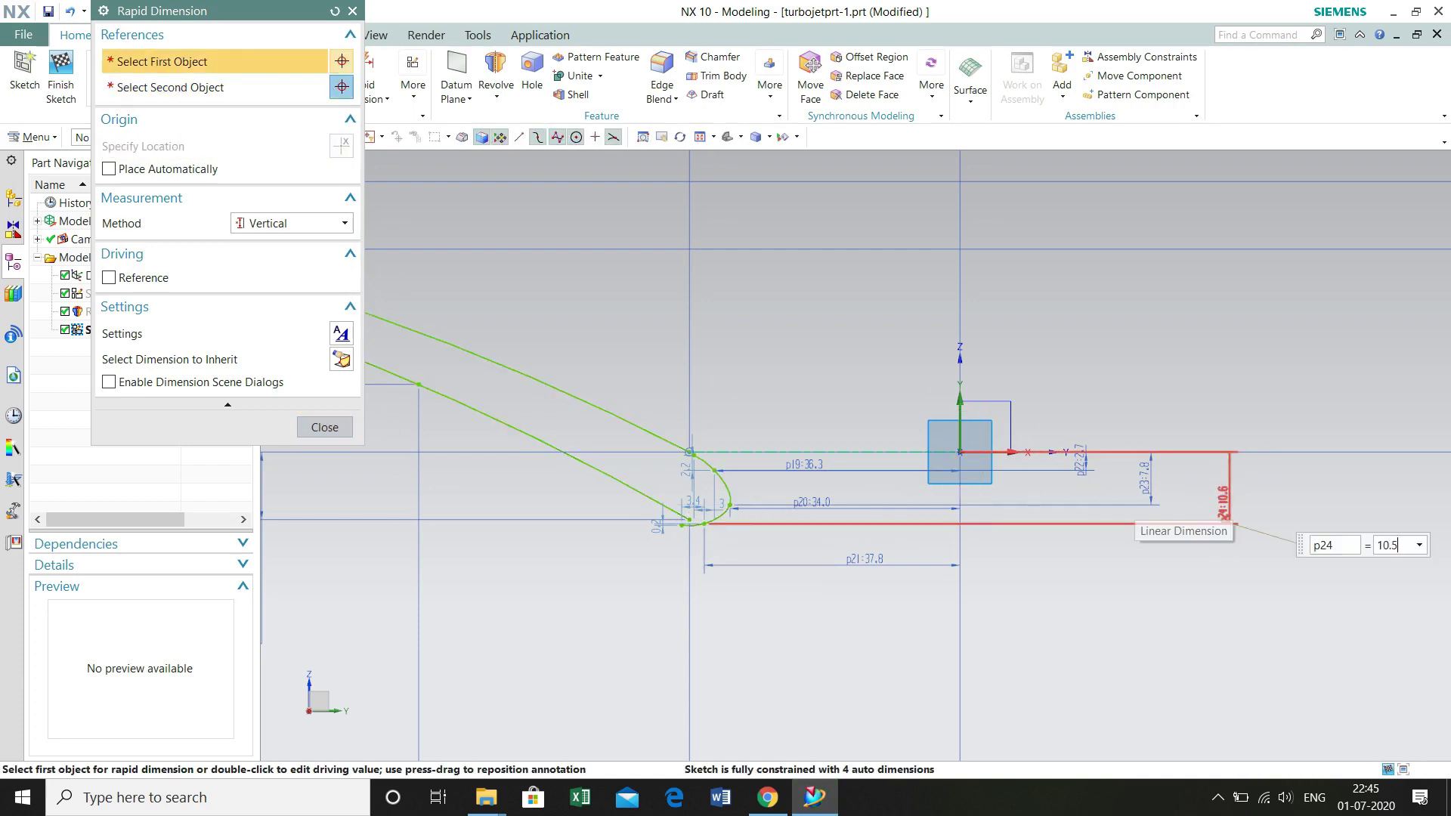
click(324, 427)
Step: Attach both free ends of the closing spline to the lower endpoints of the two blade splines and finish the sketch
scroll(688, 473, up, 5)
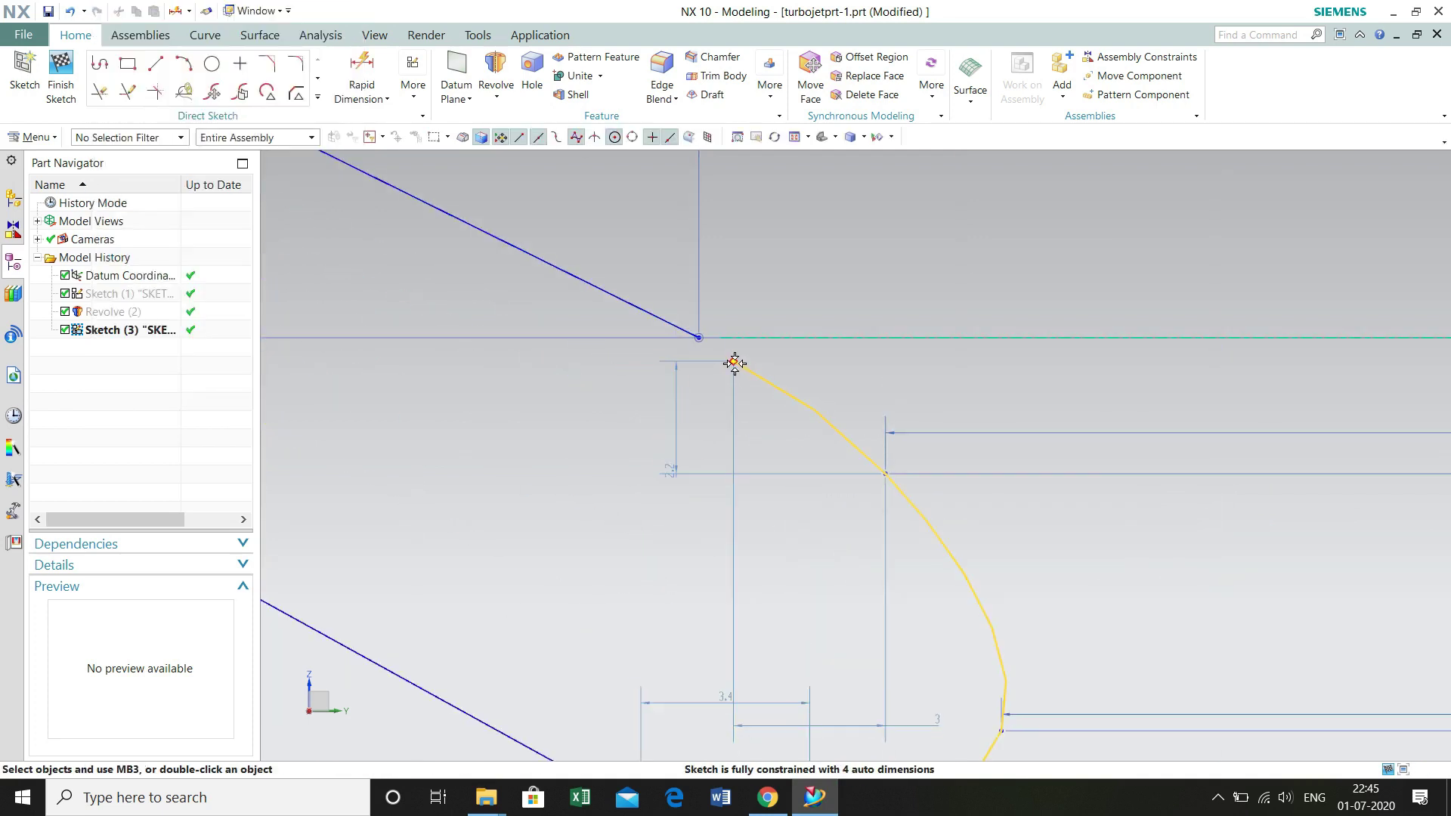
scroll(728, 627, down, 3)
scroll(712, 632, up, 5)
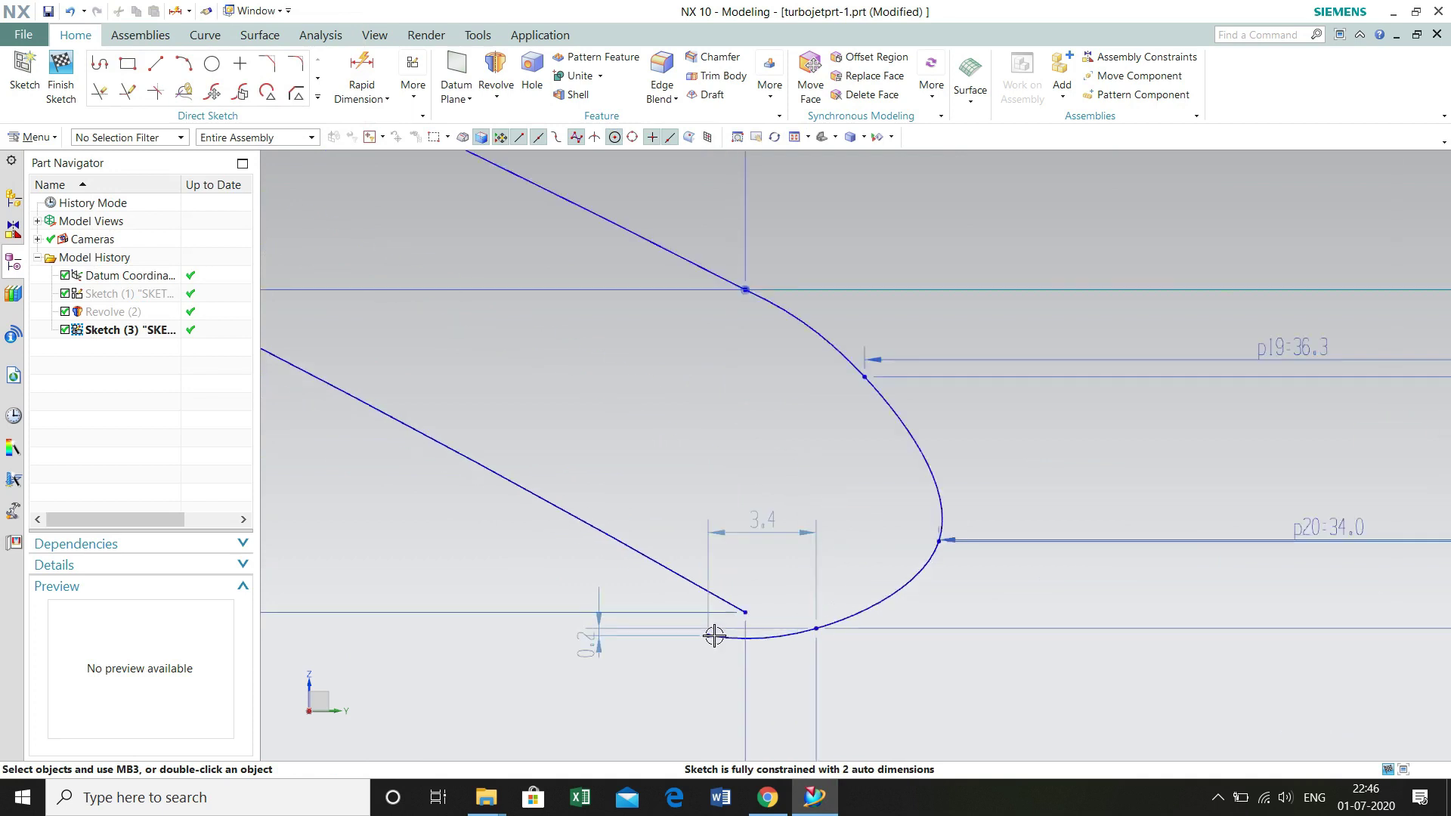
scroll(924, 542, down, 4)
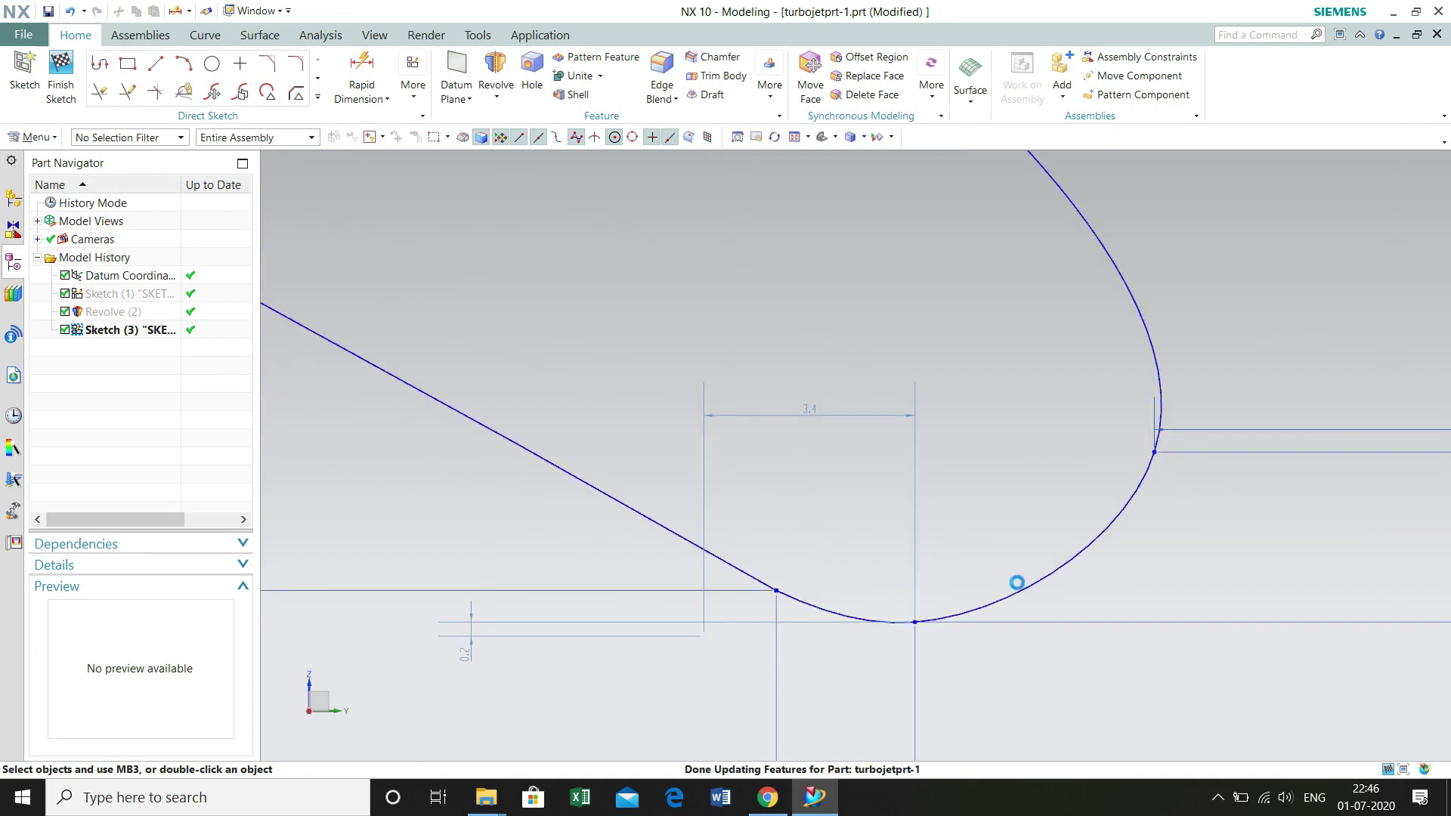
scroll(1007, 609, down, 2)
scroll(1128, 514, down, 3)
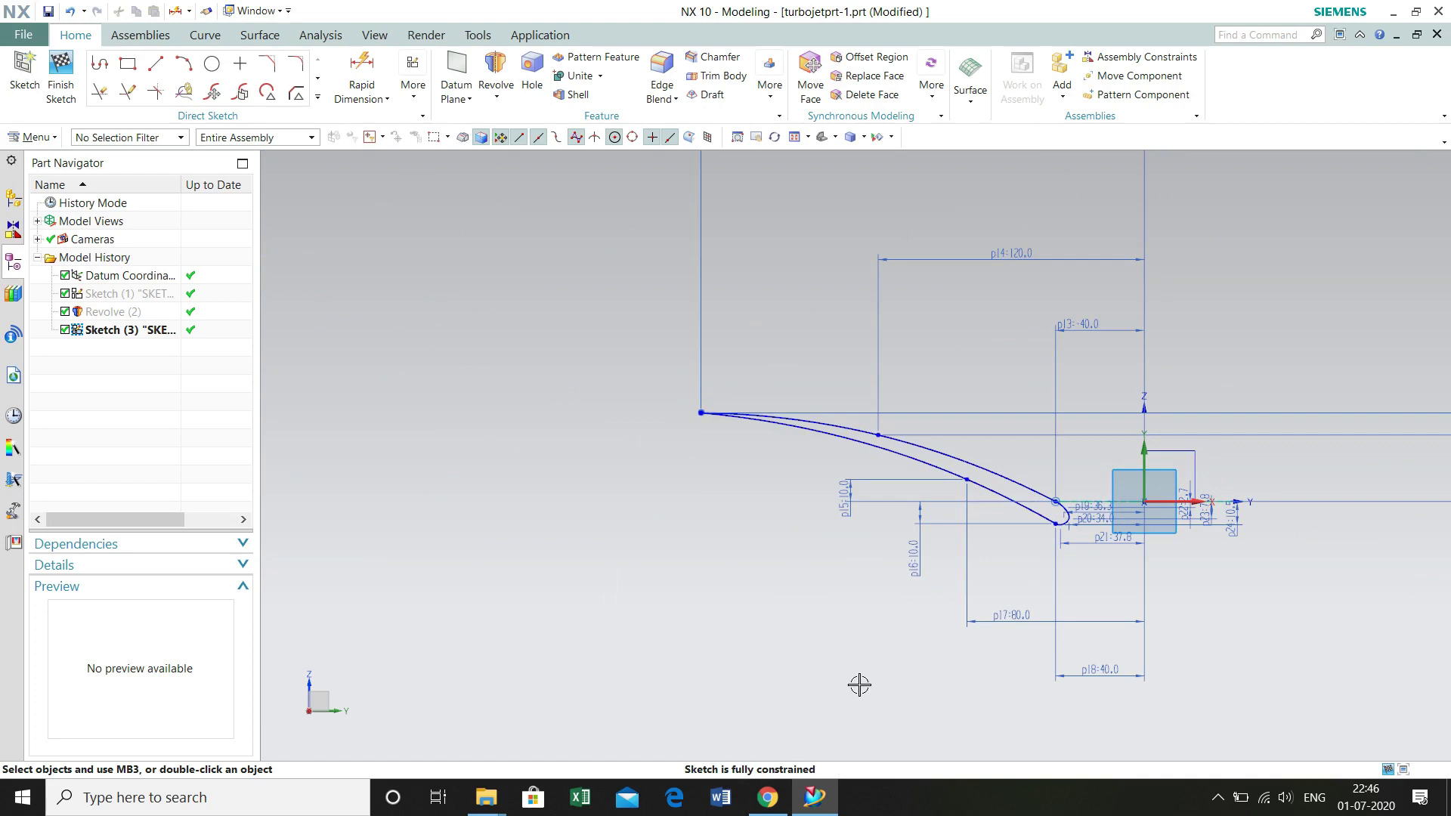
key(ctrl+q)
scroll(355, 377, down, 2)
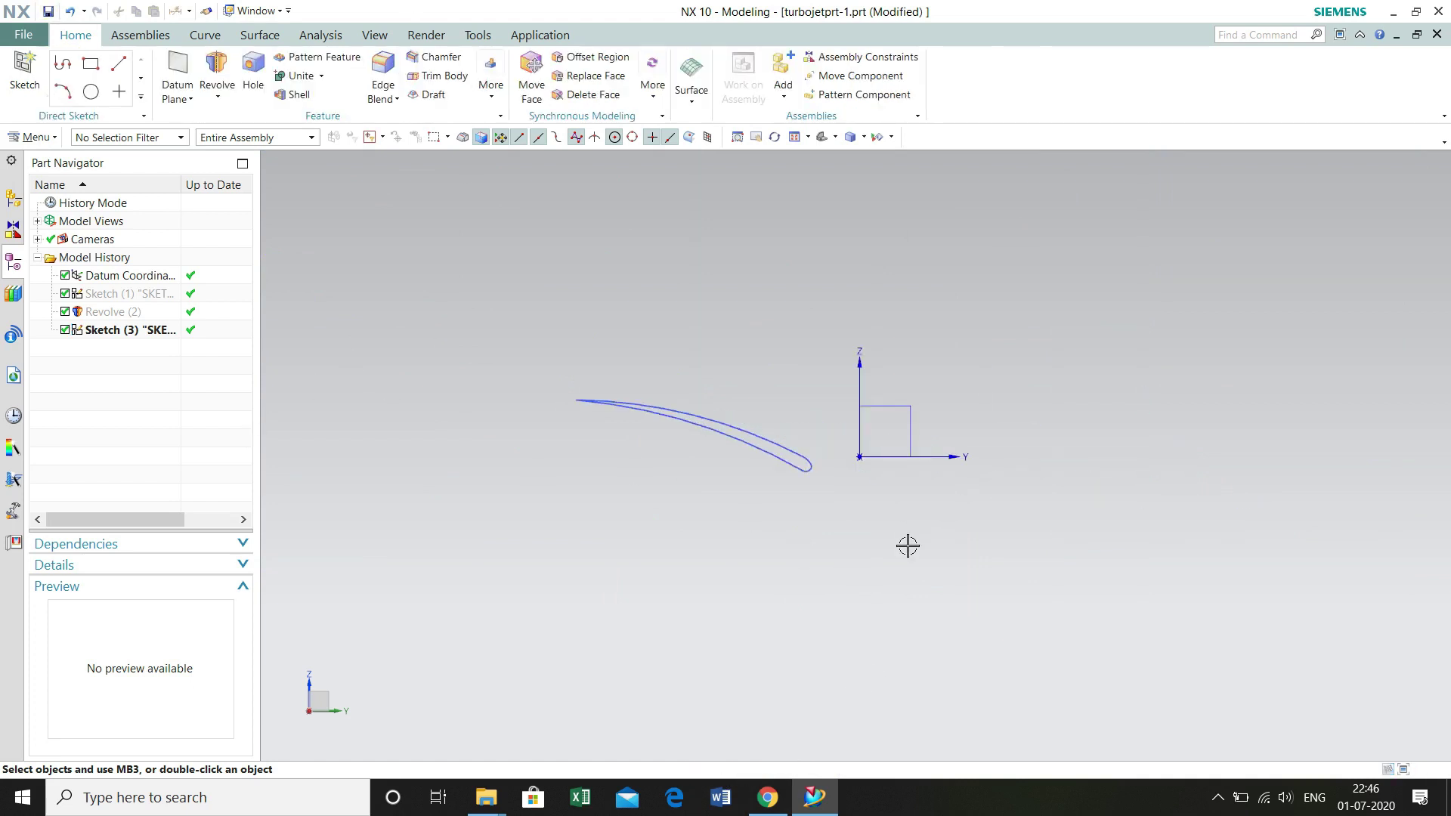
Step: Create a datum plane offset 650 mm from the YZ plane
click(178, 71)
click(899, 446)
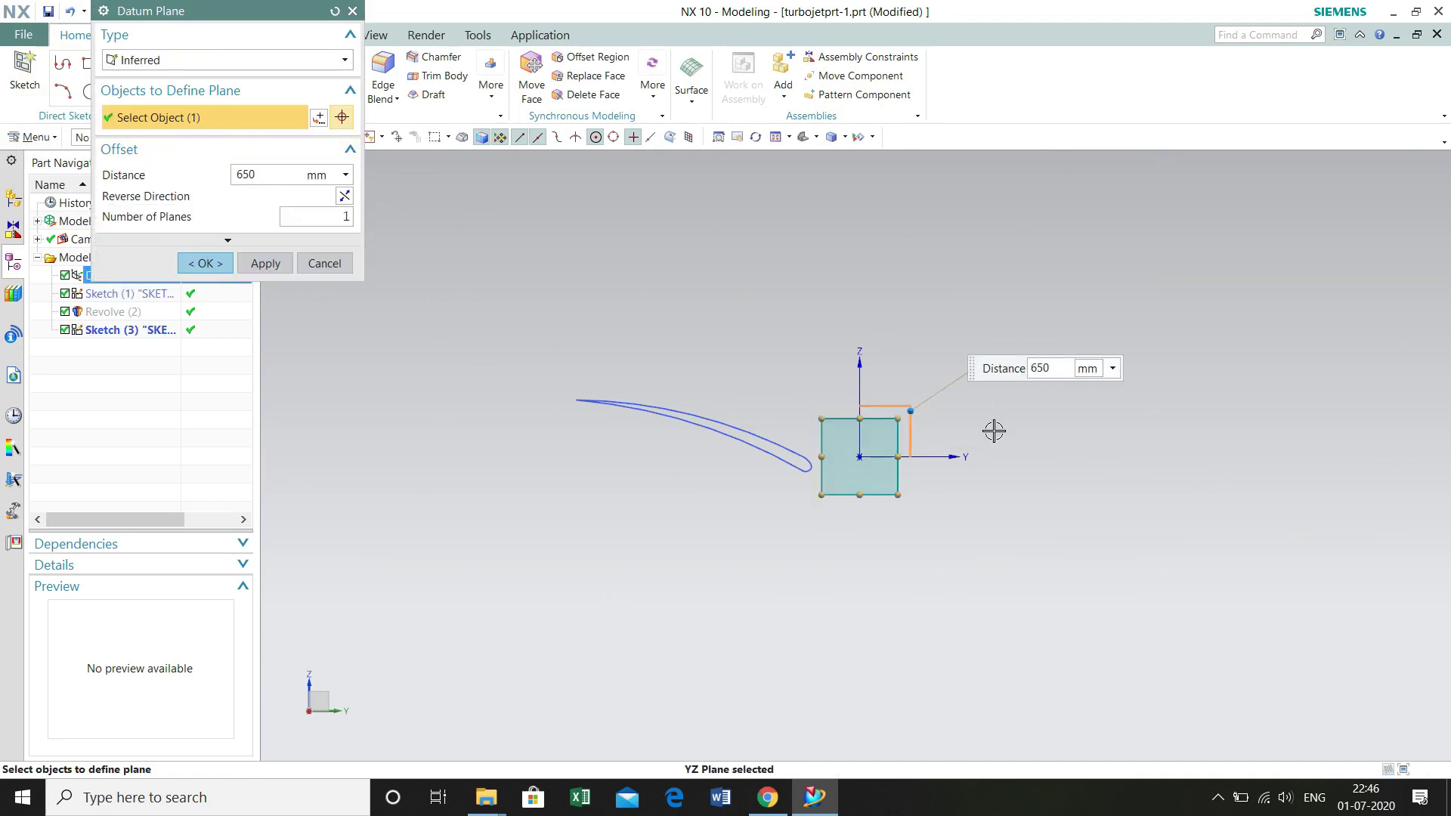
click(205, 263)
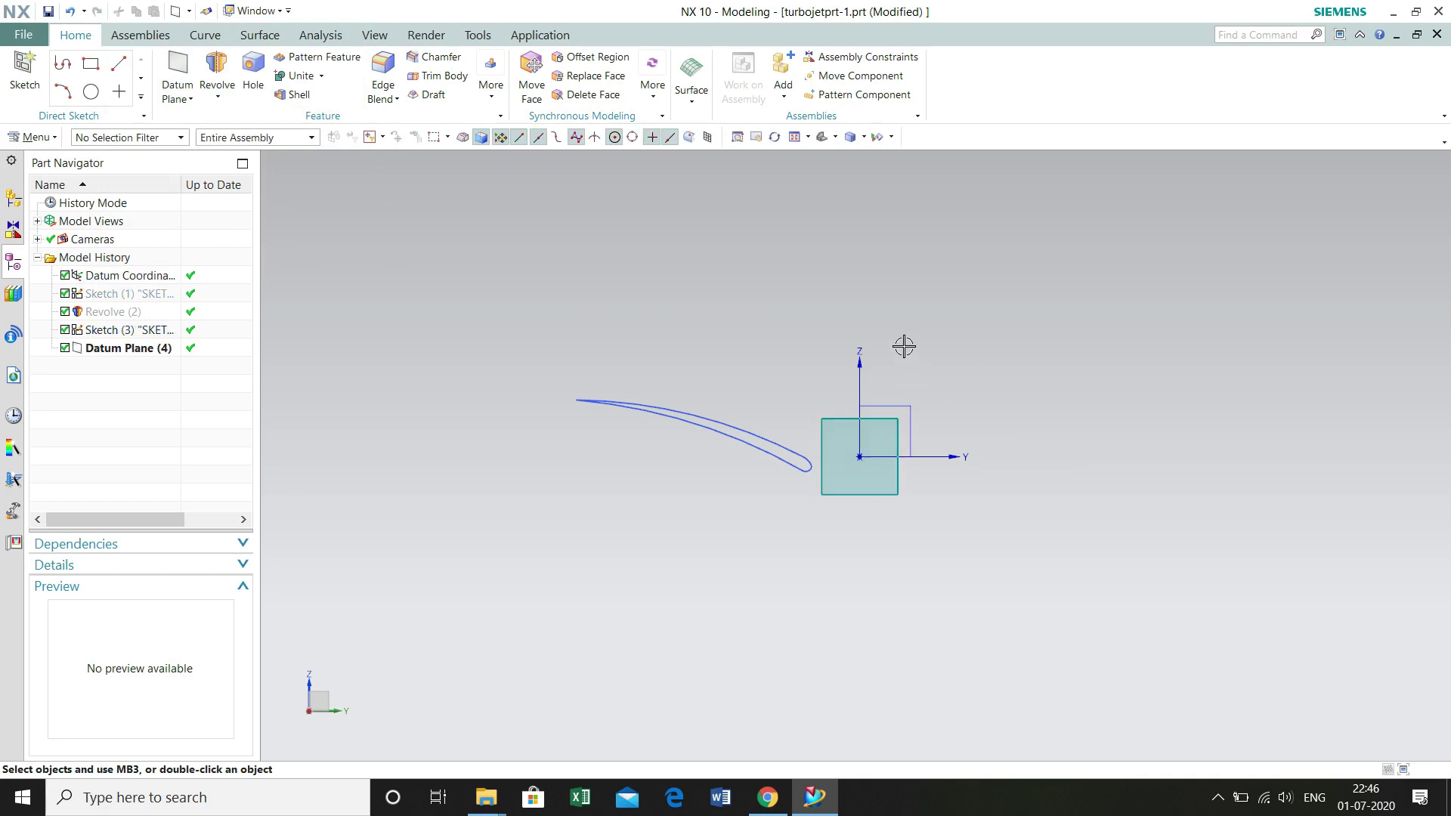
Step: Start a new sketch on the offset datum plane
key(s)
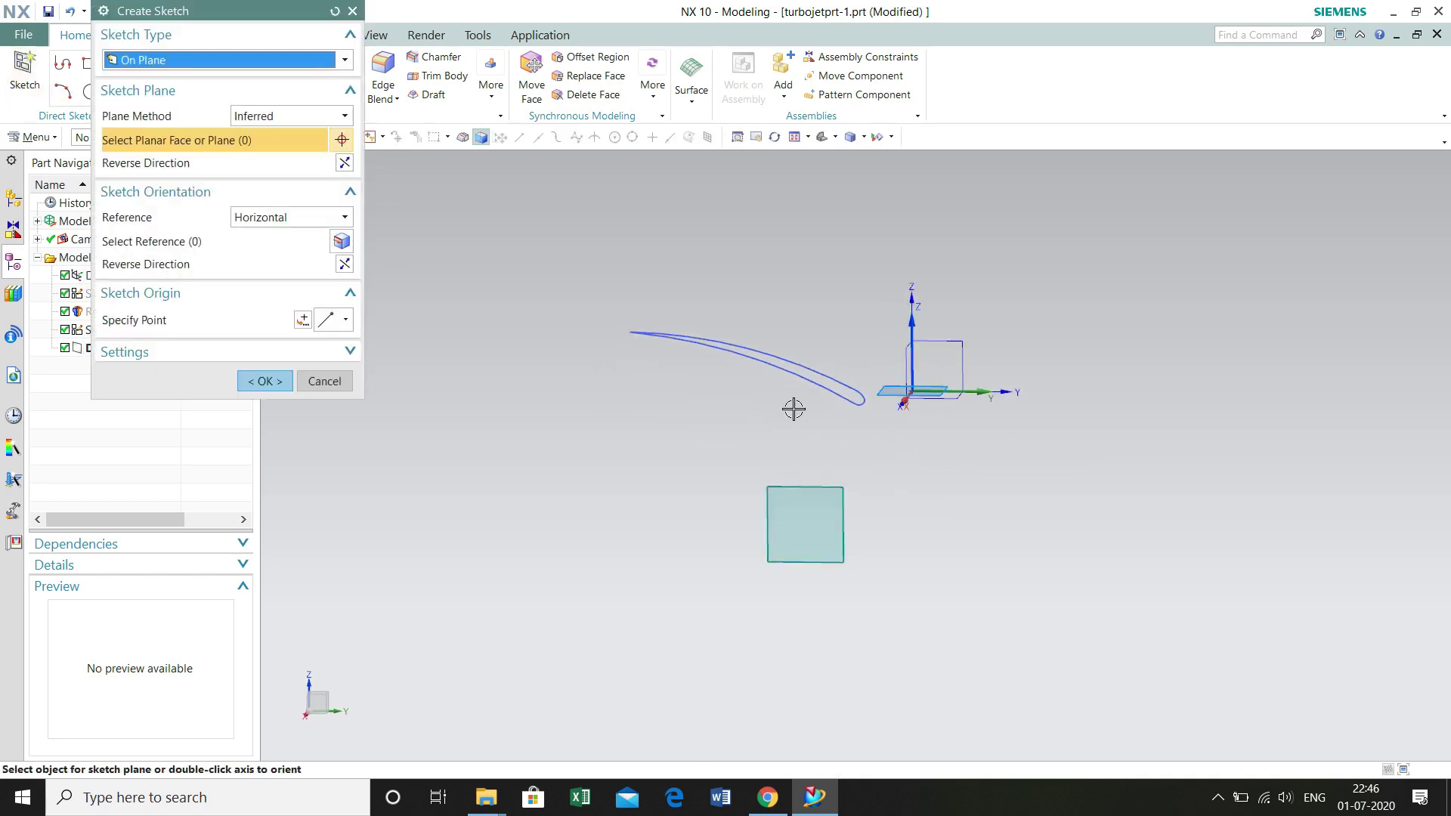
click(819, 502)
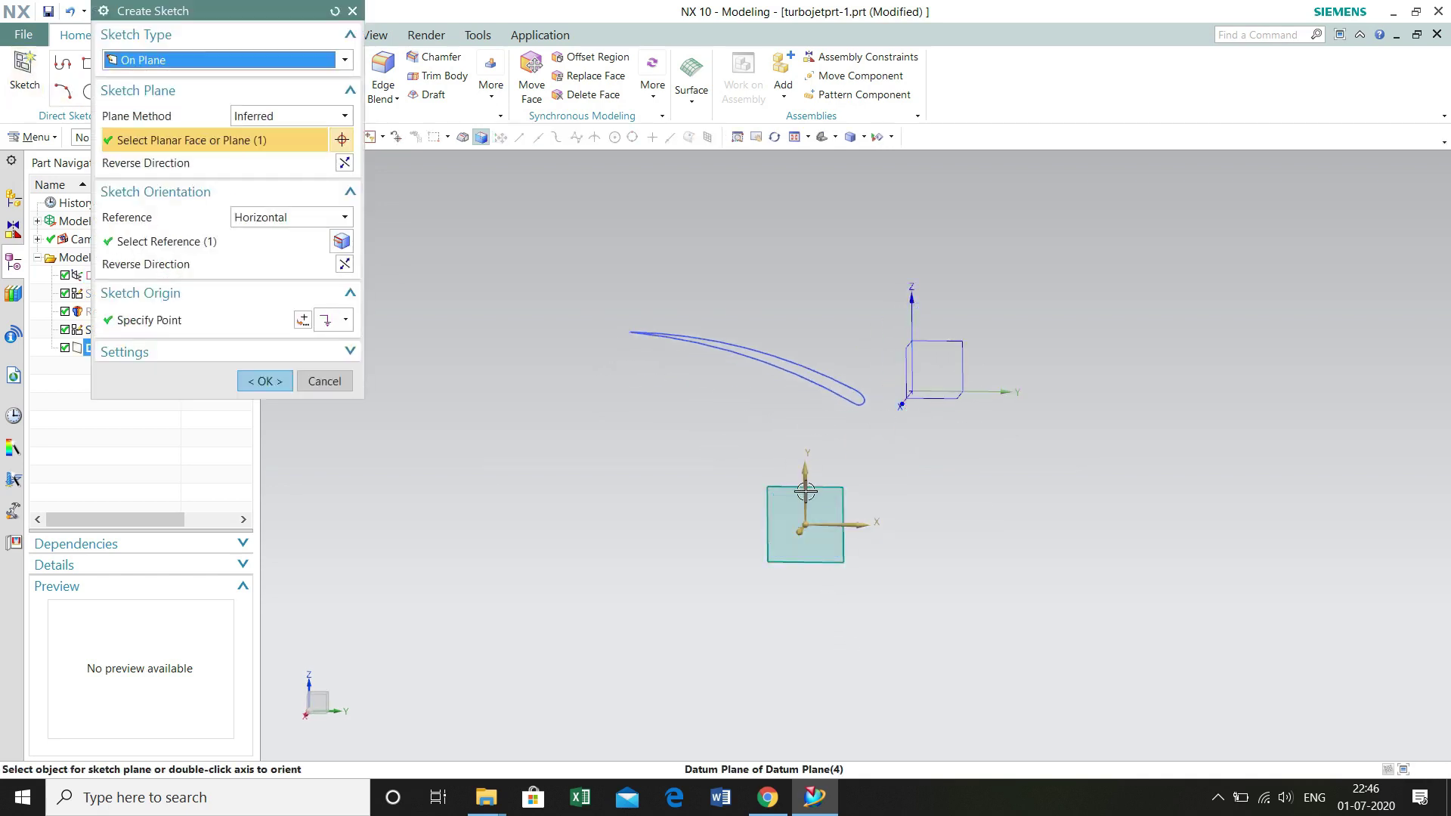
middle_click(313, 400)
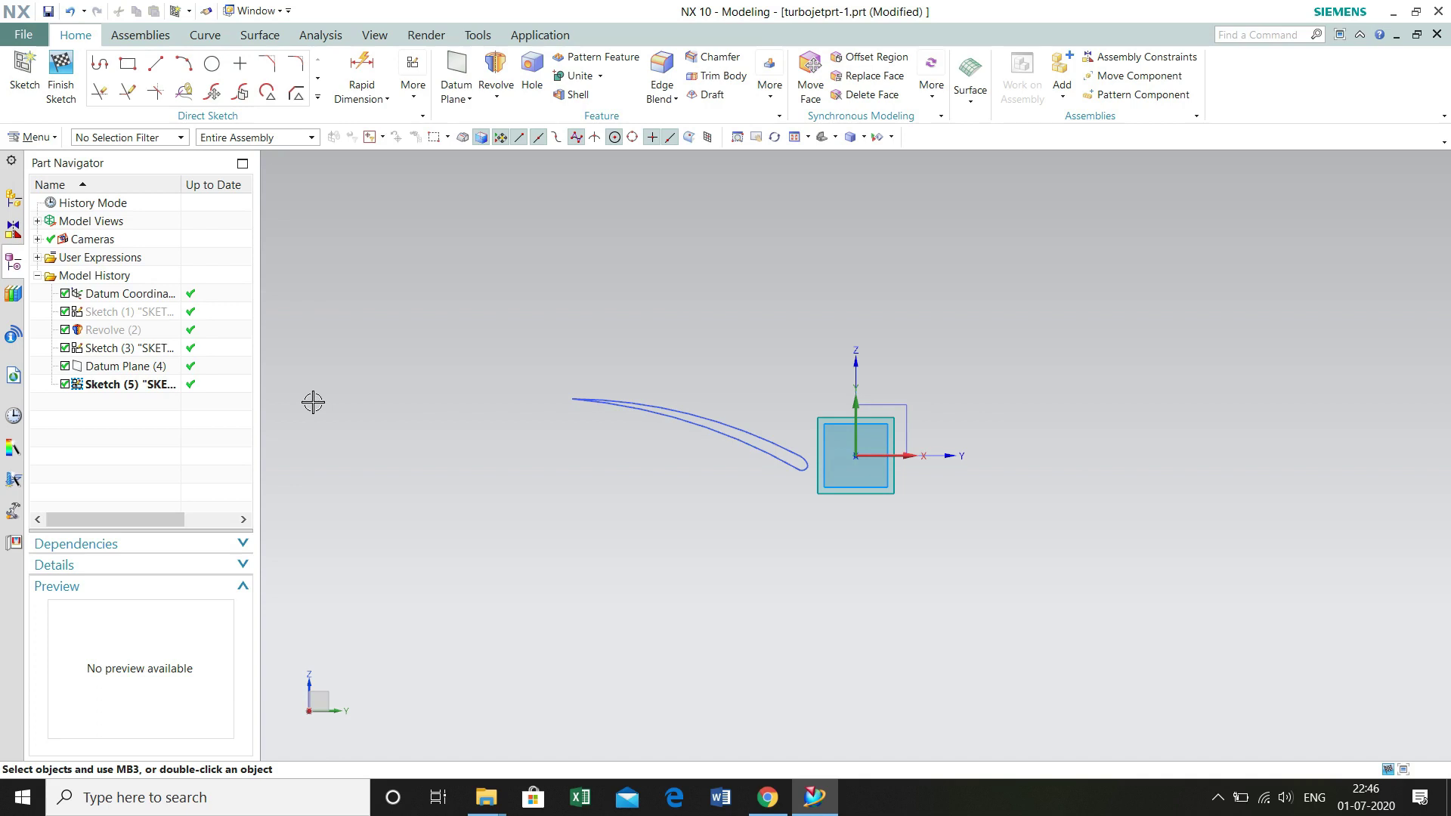
Step: Hide the datum coordinate system and the first blade profile sketch, keeping the offset datum plane shown
right_click(106, 385)
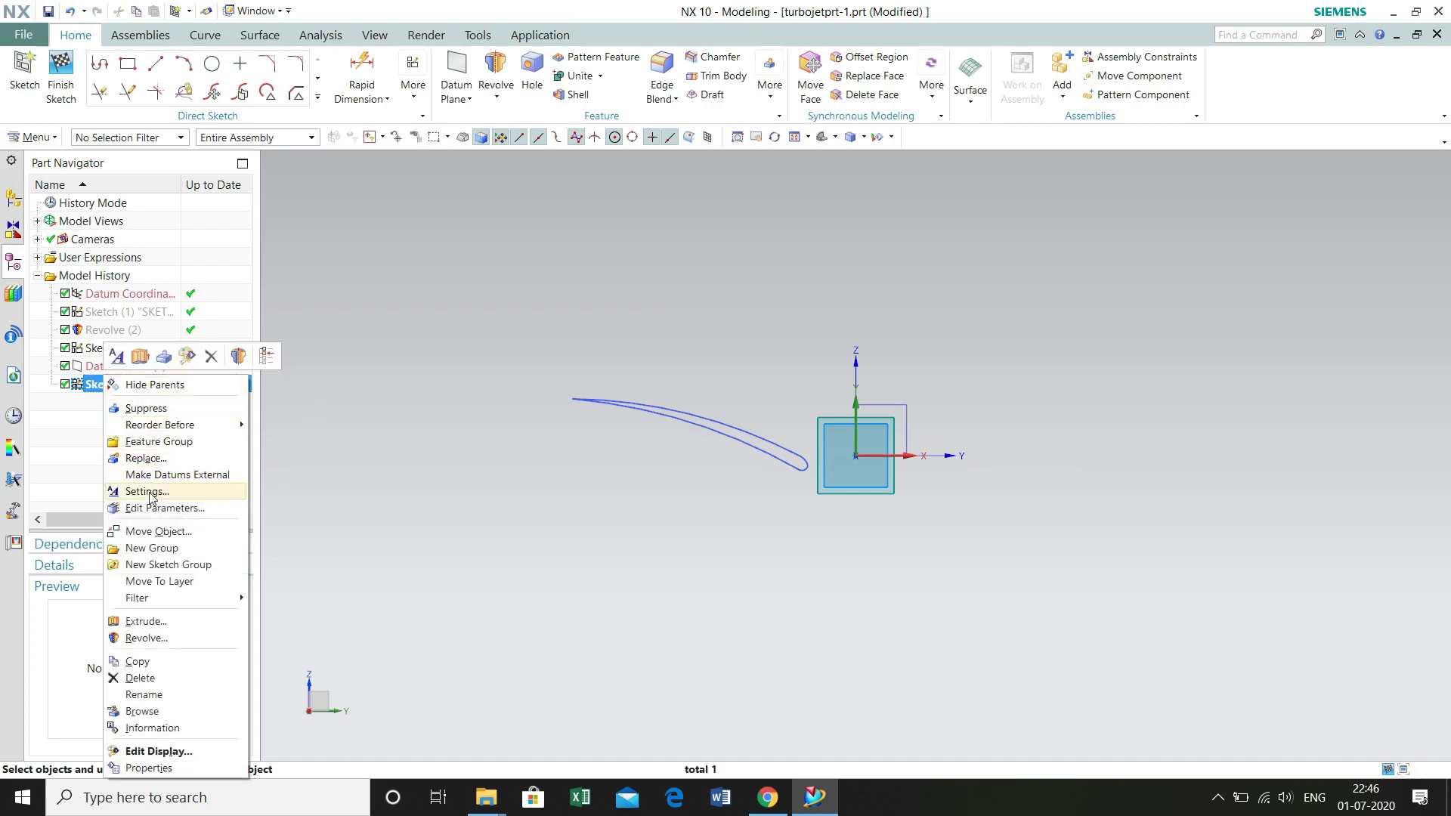
click(180, 387)
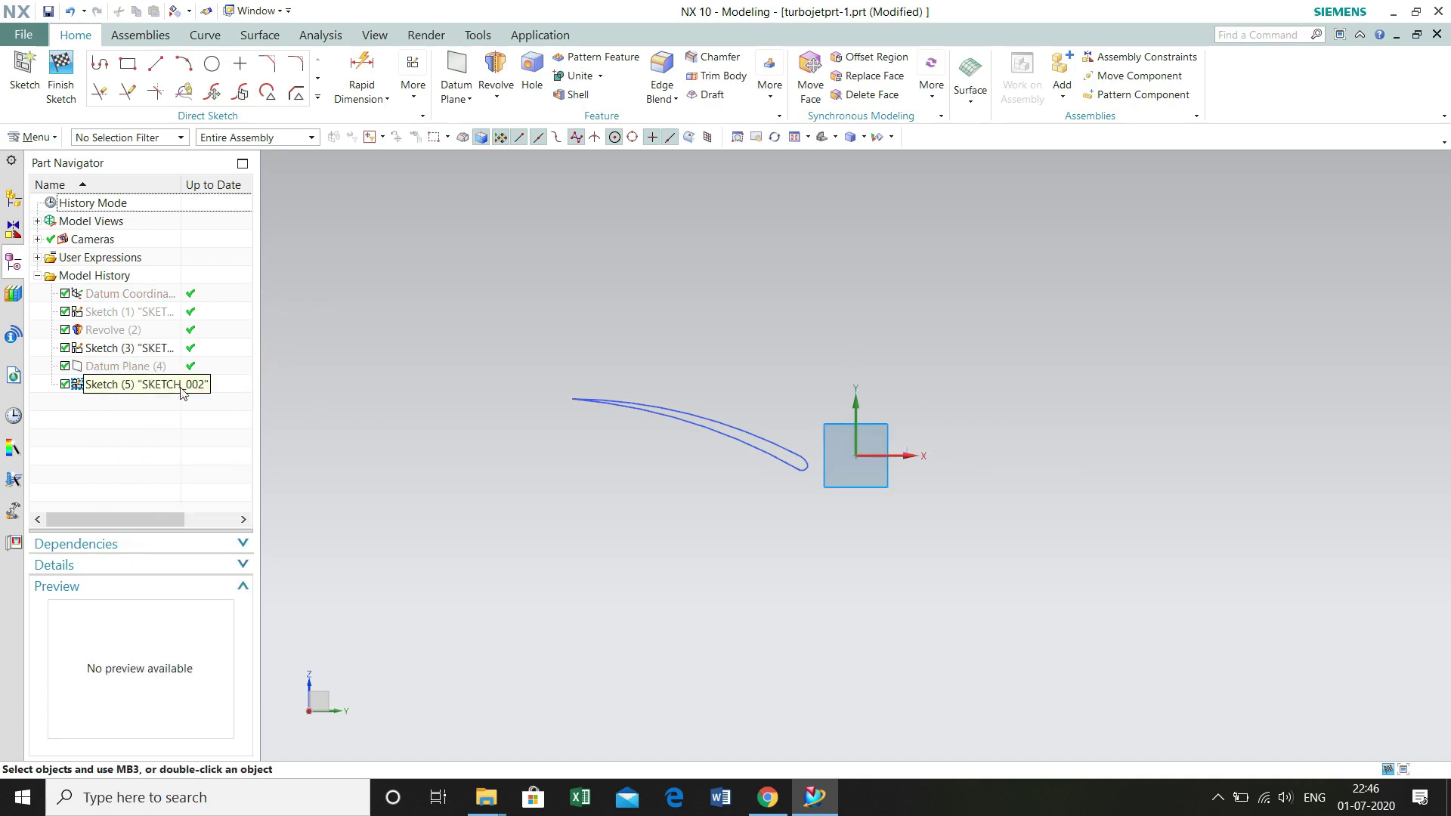
right_click(135, 367)
click(135, 370)
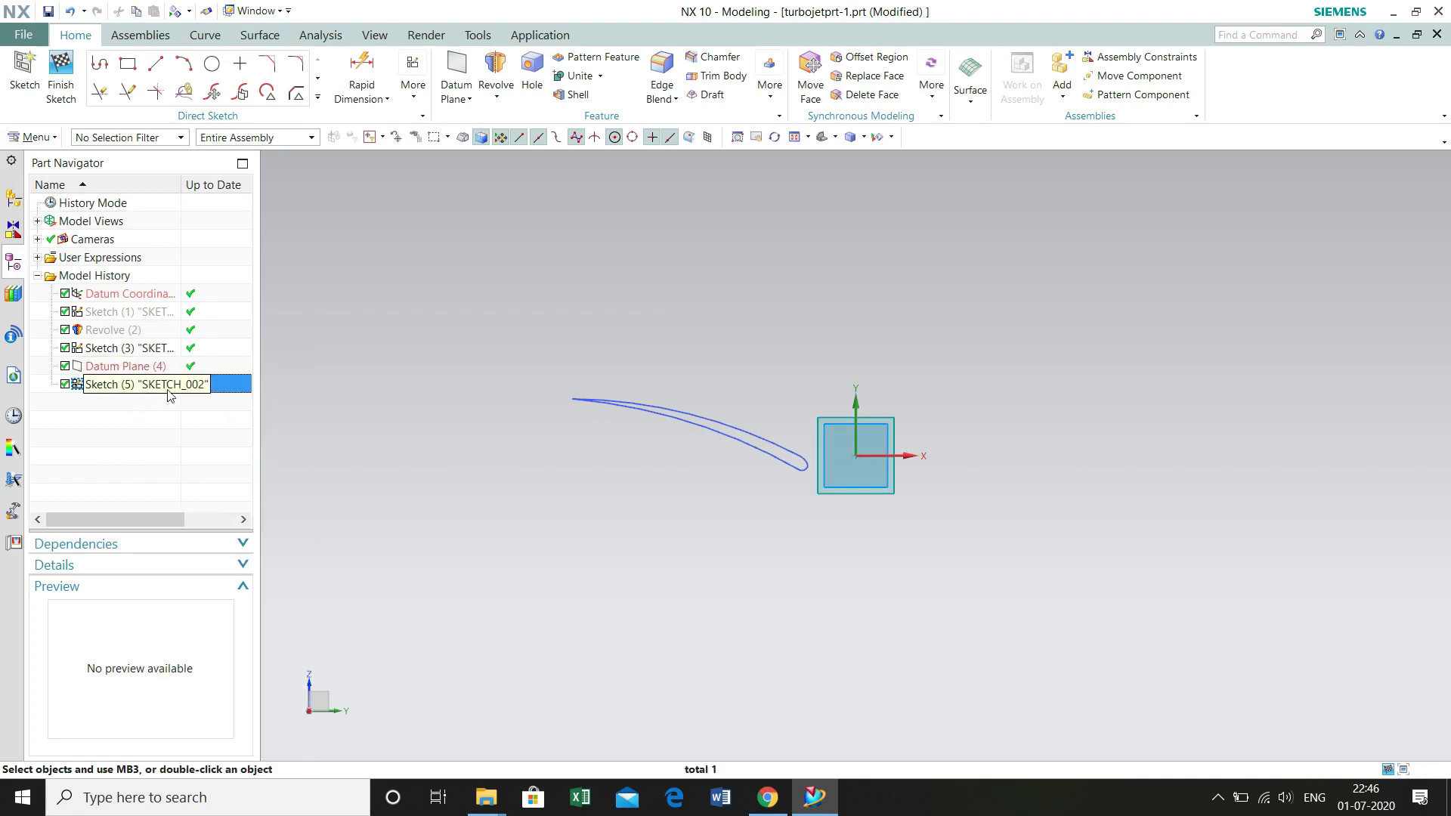
right_click(128, 348)
click(198, 299)
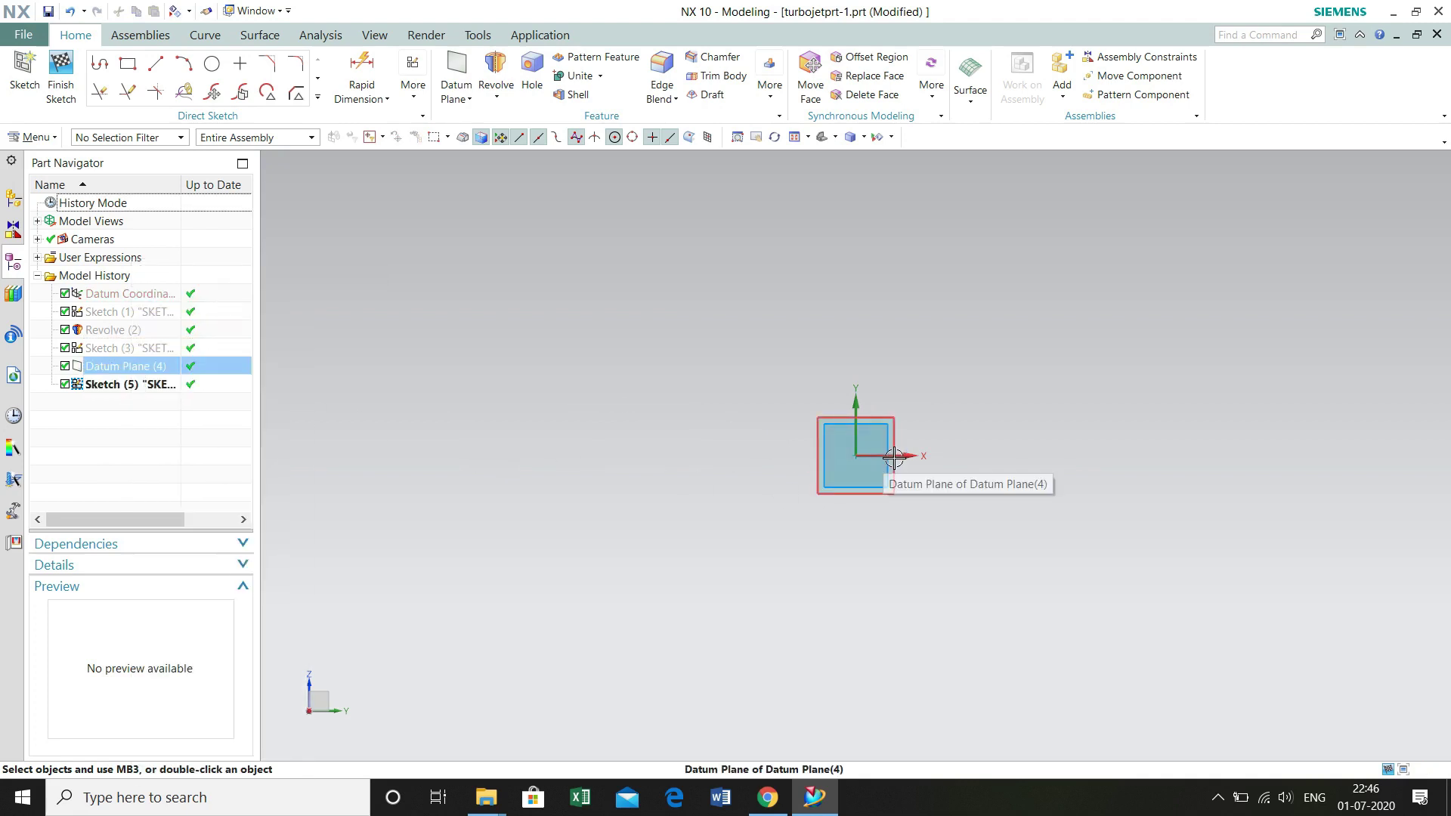
Step: Draw a degree-3 studio spline through five points, descending from about 191.5 mm left of the origin to about 93.5 mm right of it
click(316, 94)
click(103, 205)
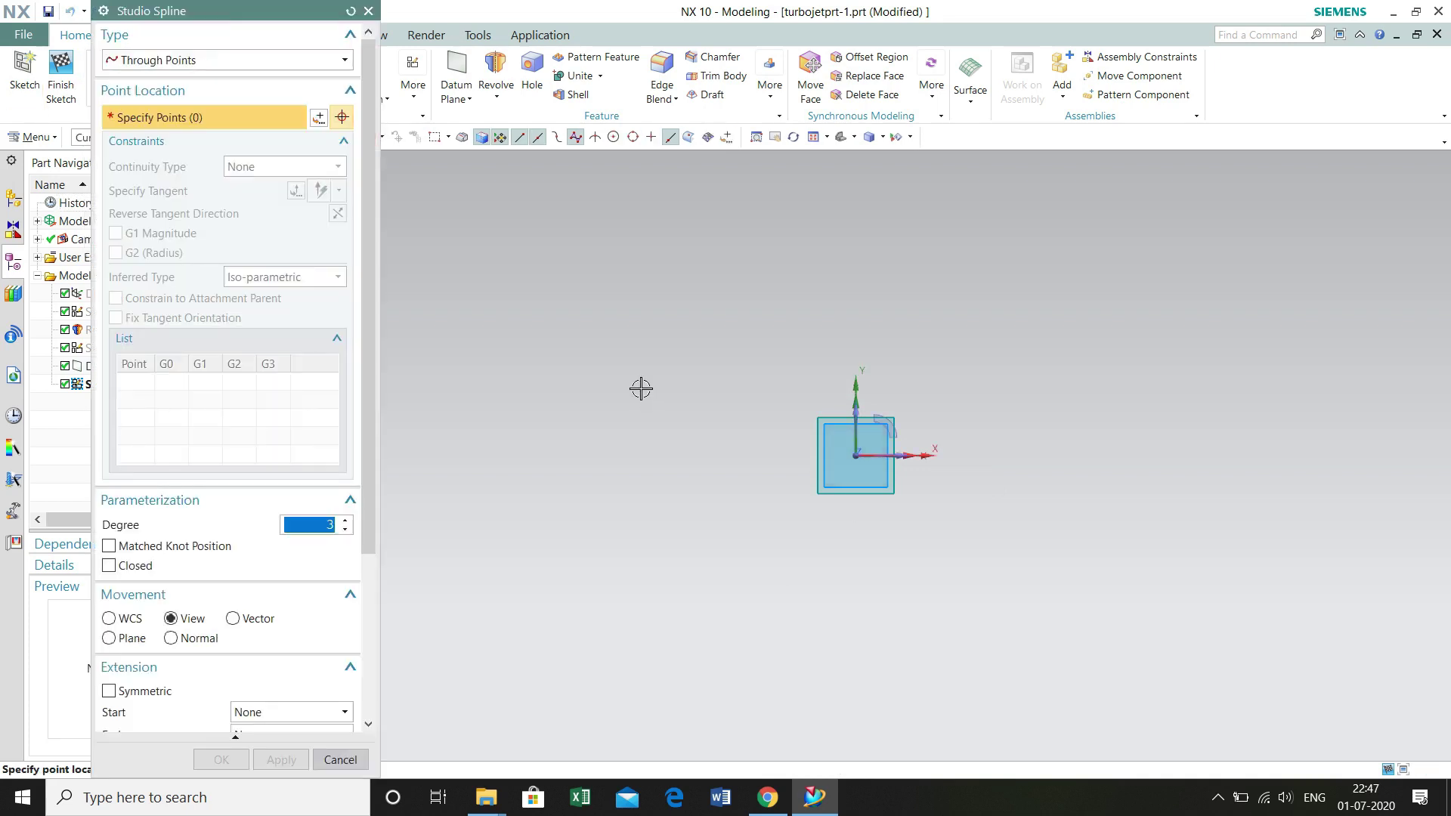
click(584, 364)
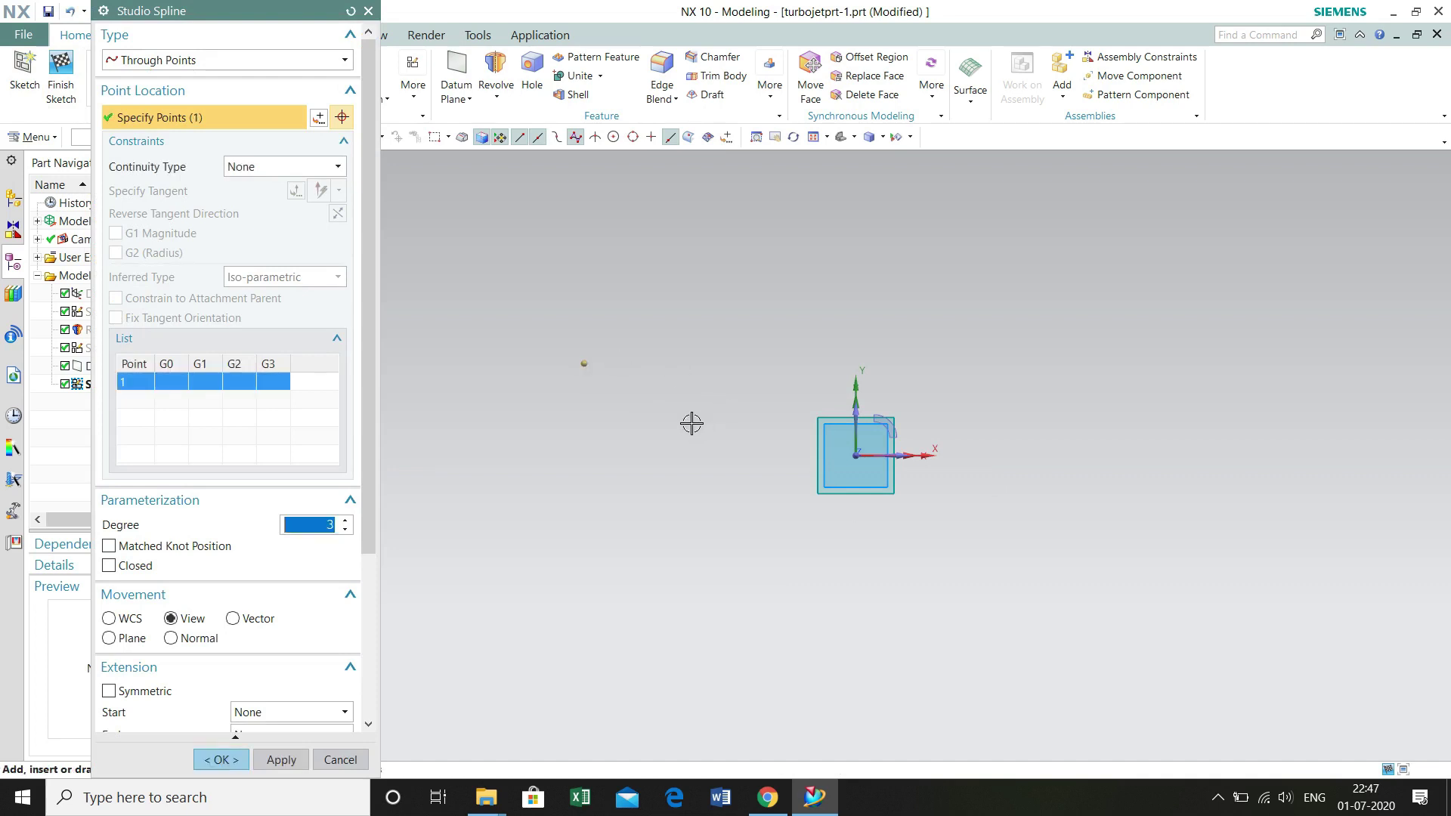
click(692, 423)
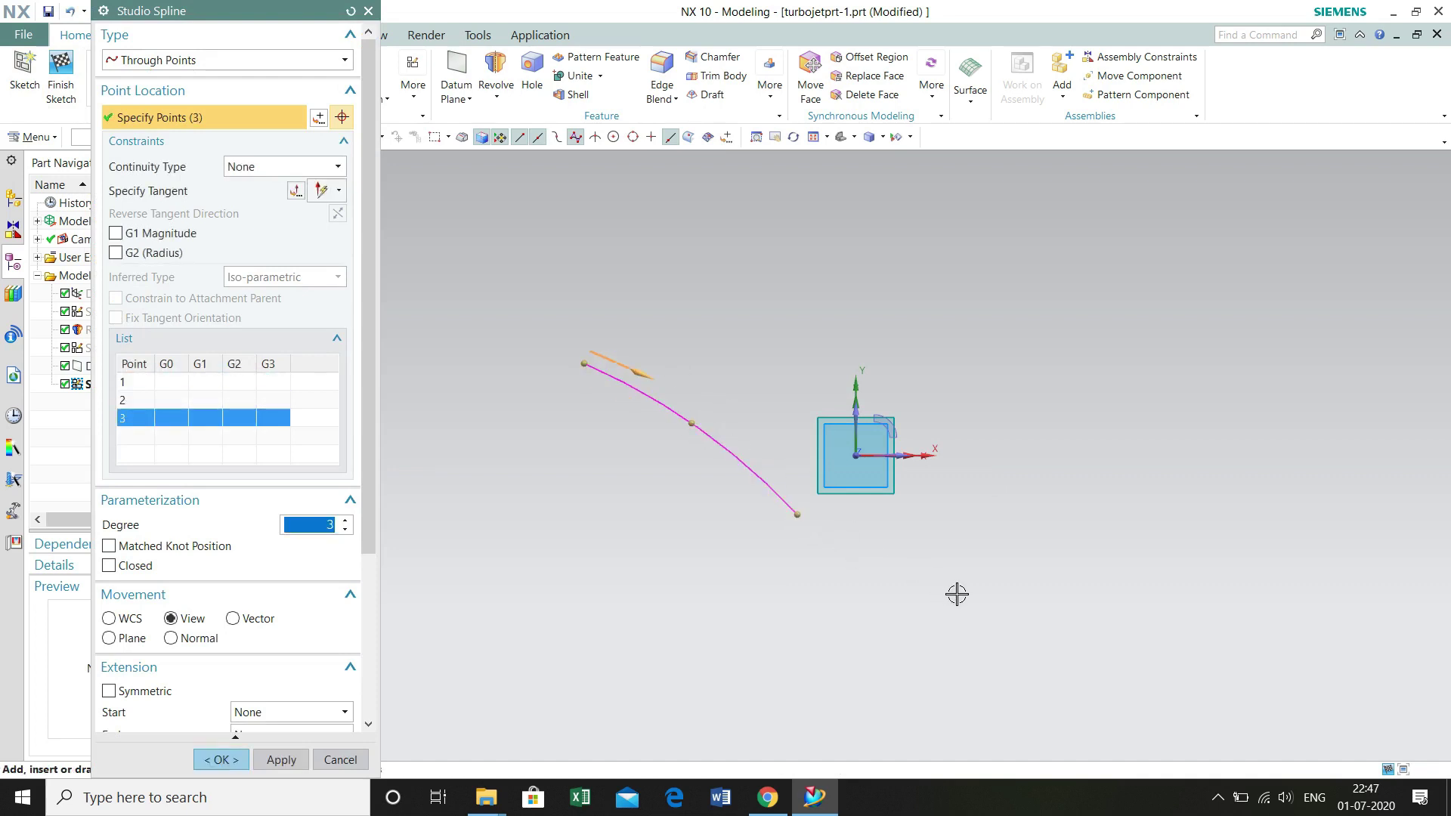
click(856, 572)
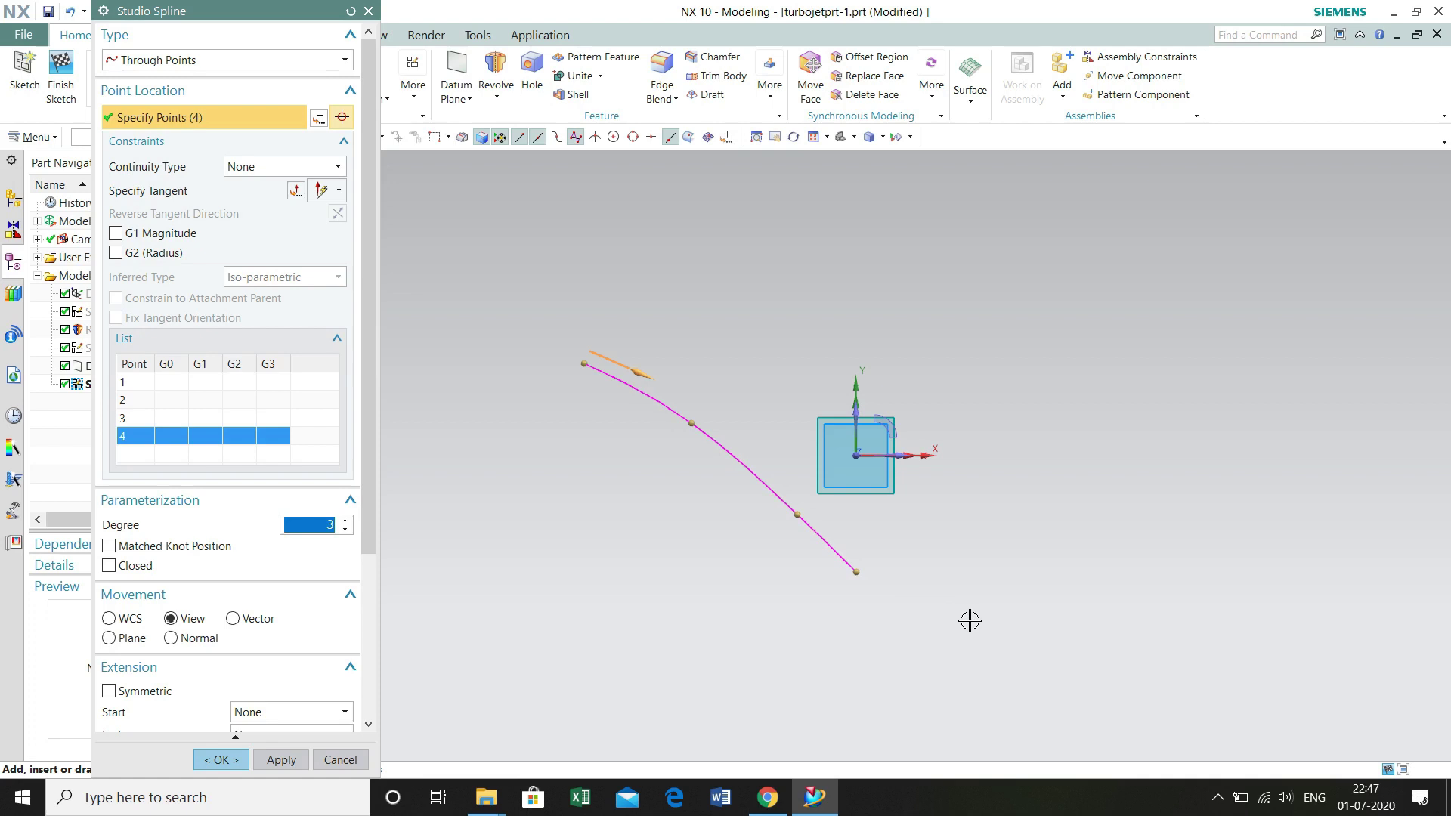
click(989, 603)
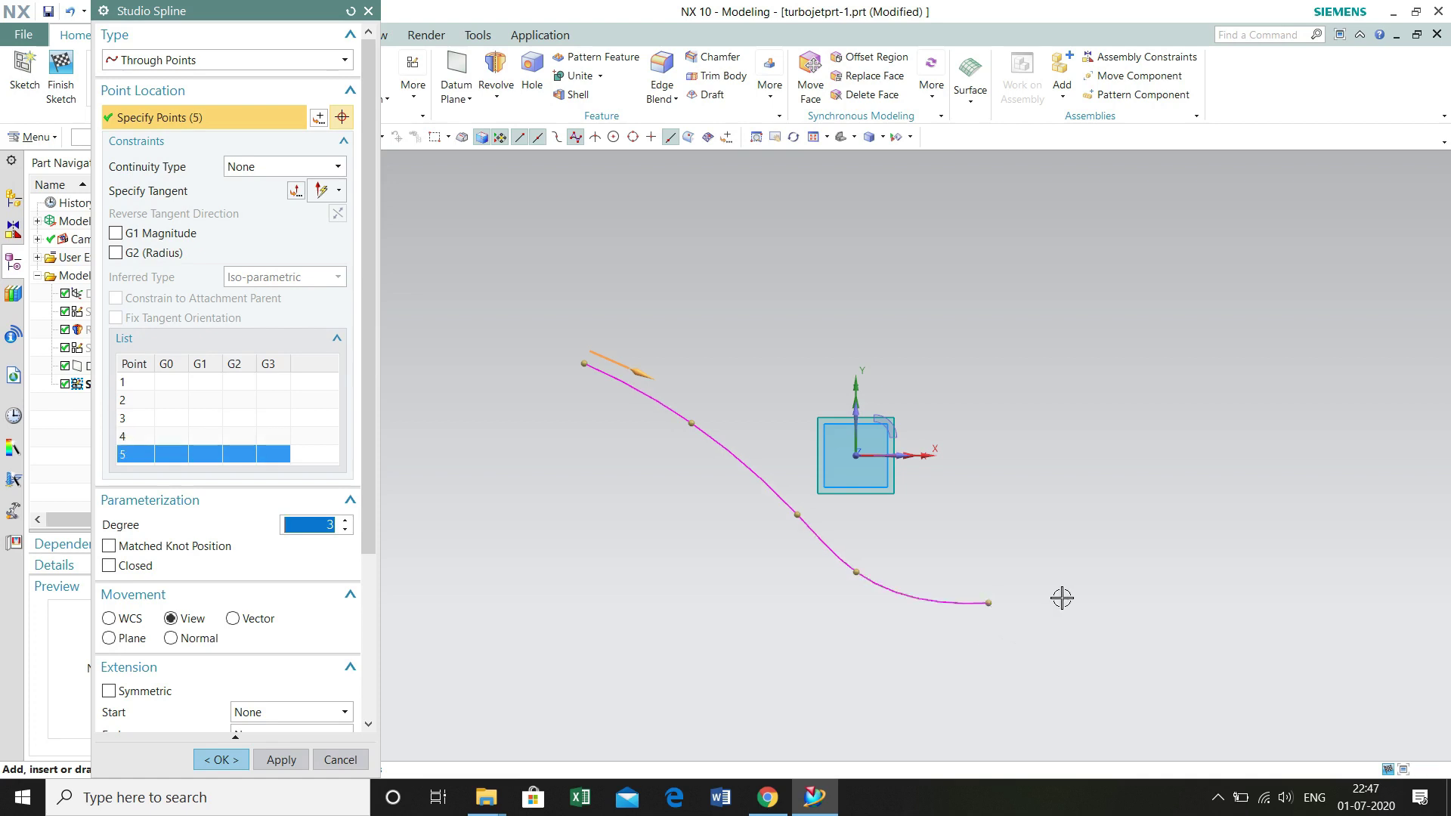
click(237, 758)
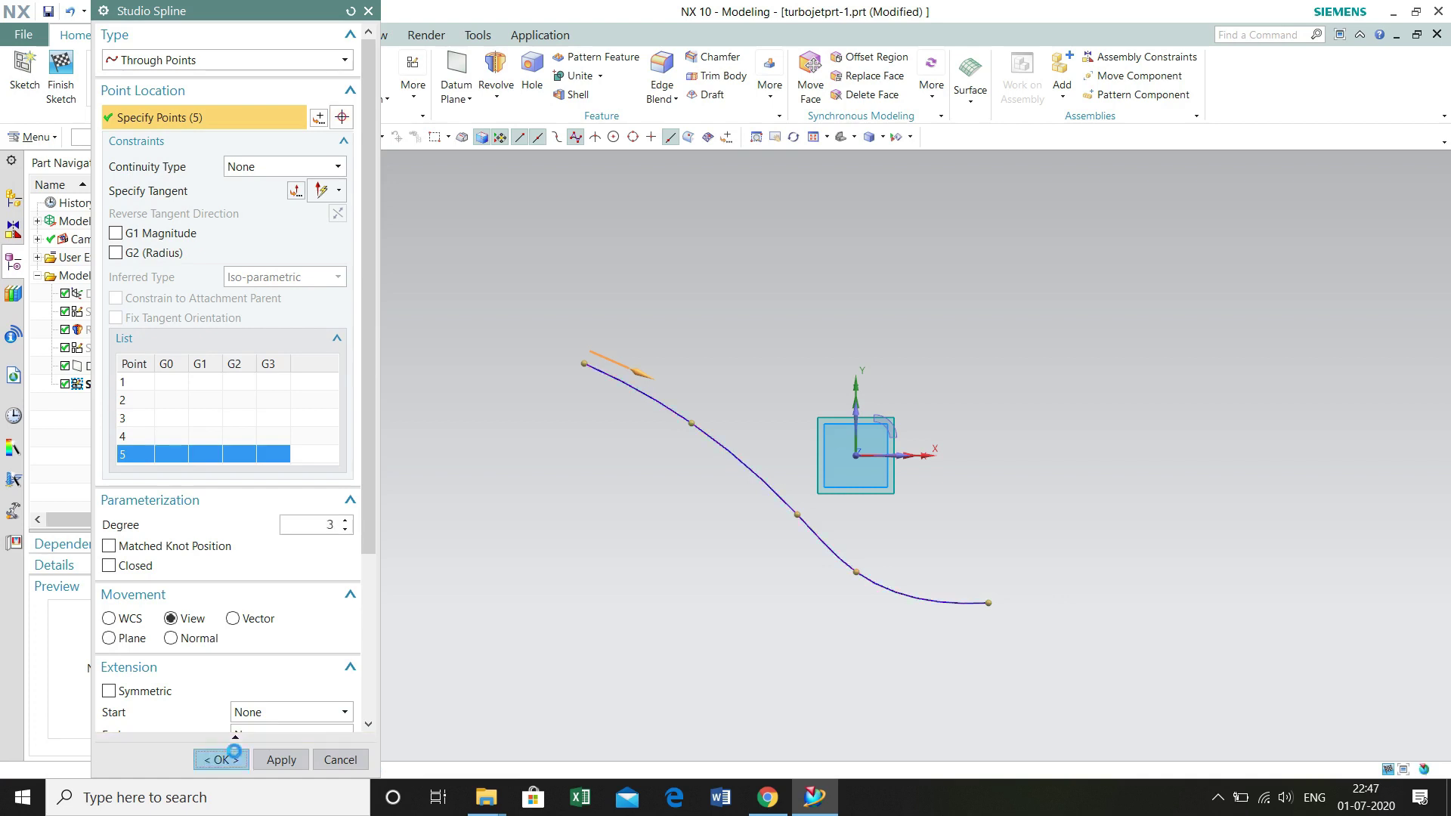
Step: Dimension the new spline's upper starting point horizontally from the origin
click(362, 73)
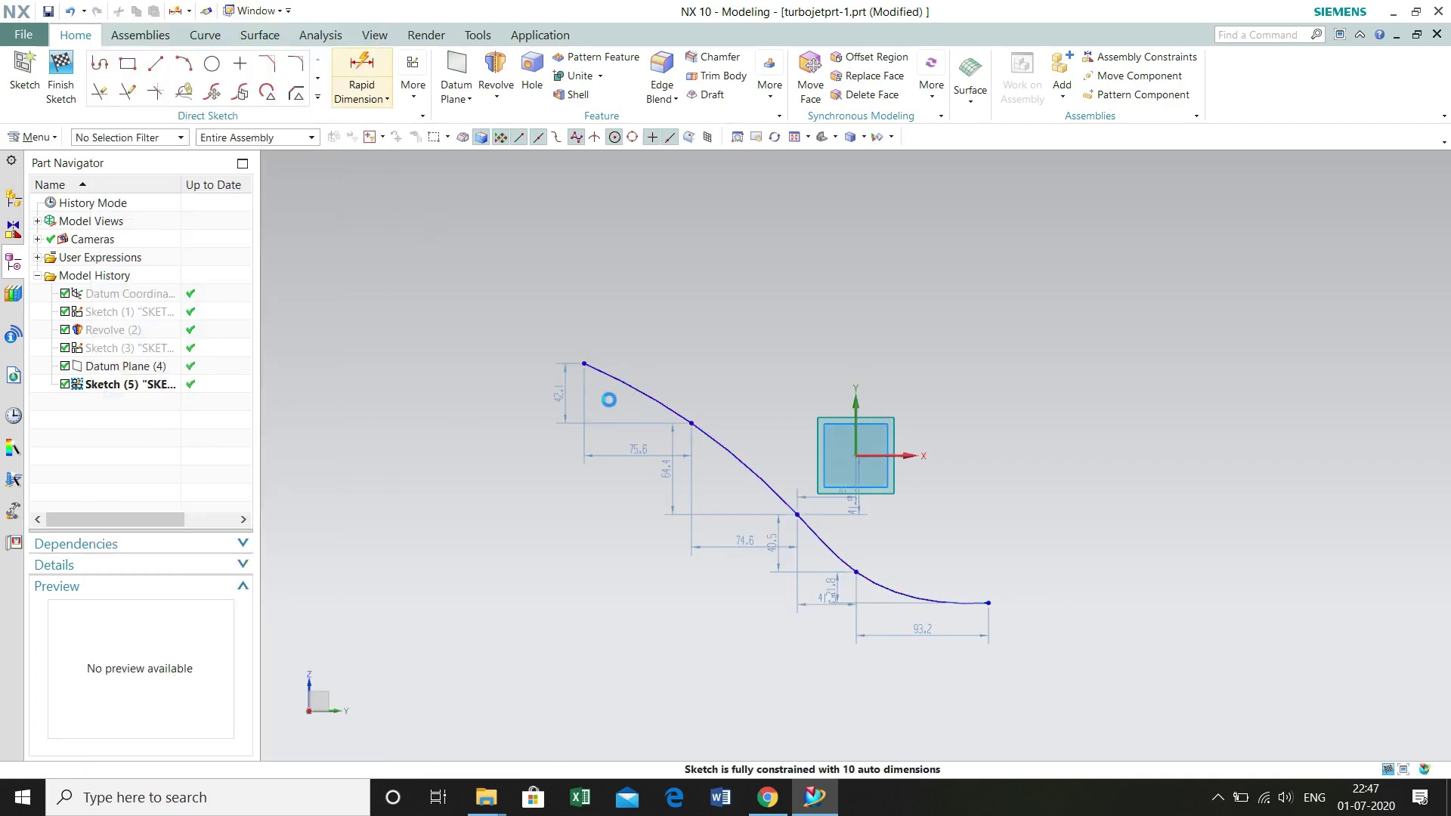
click(584, 363)
click(853, 454)
click(345, 223)
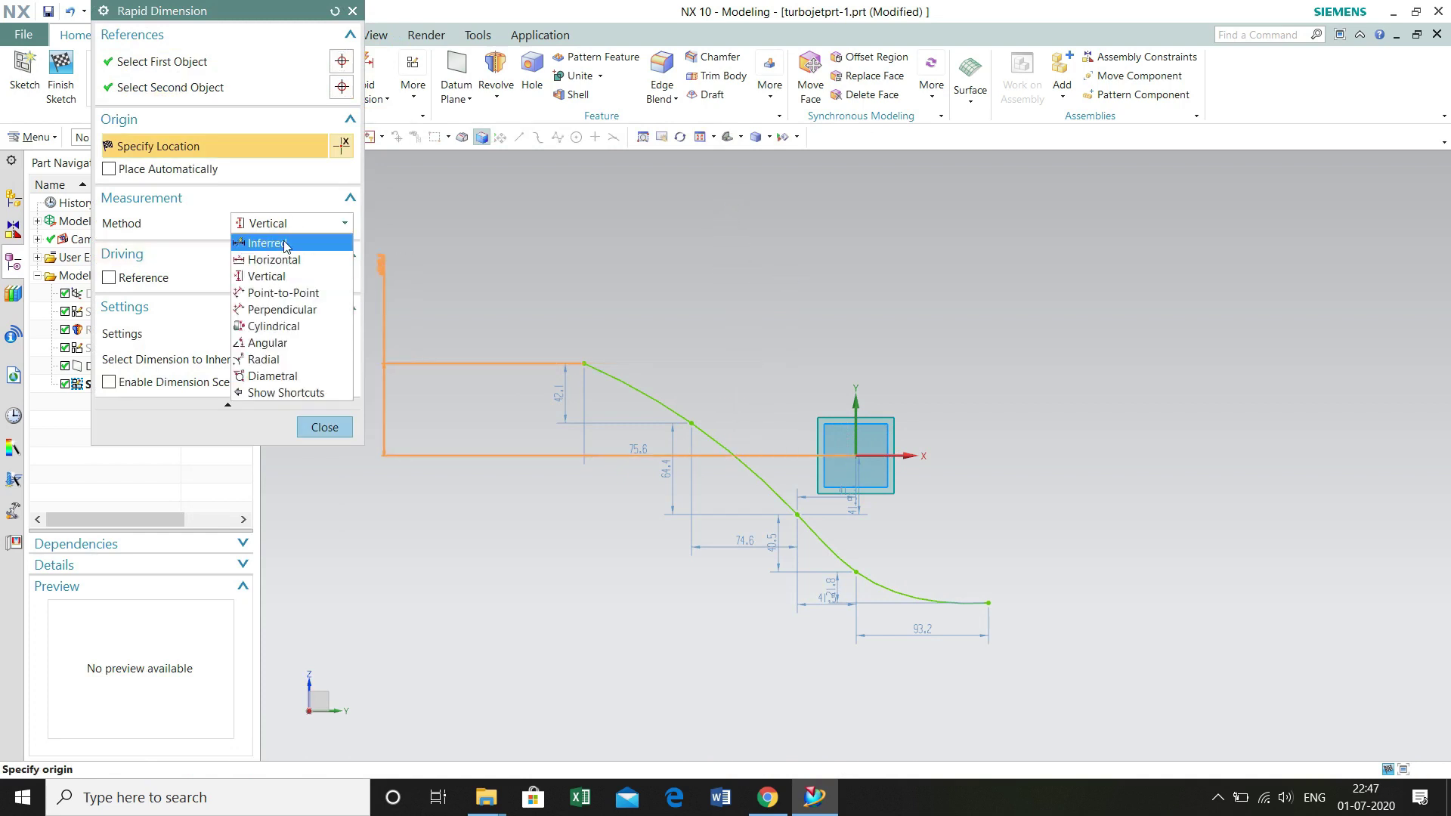
click(280, 240)
click(745, 234)
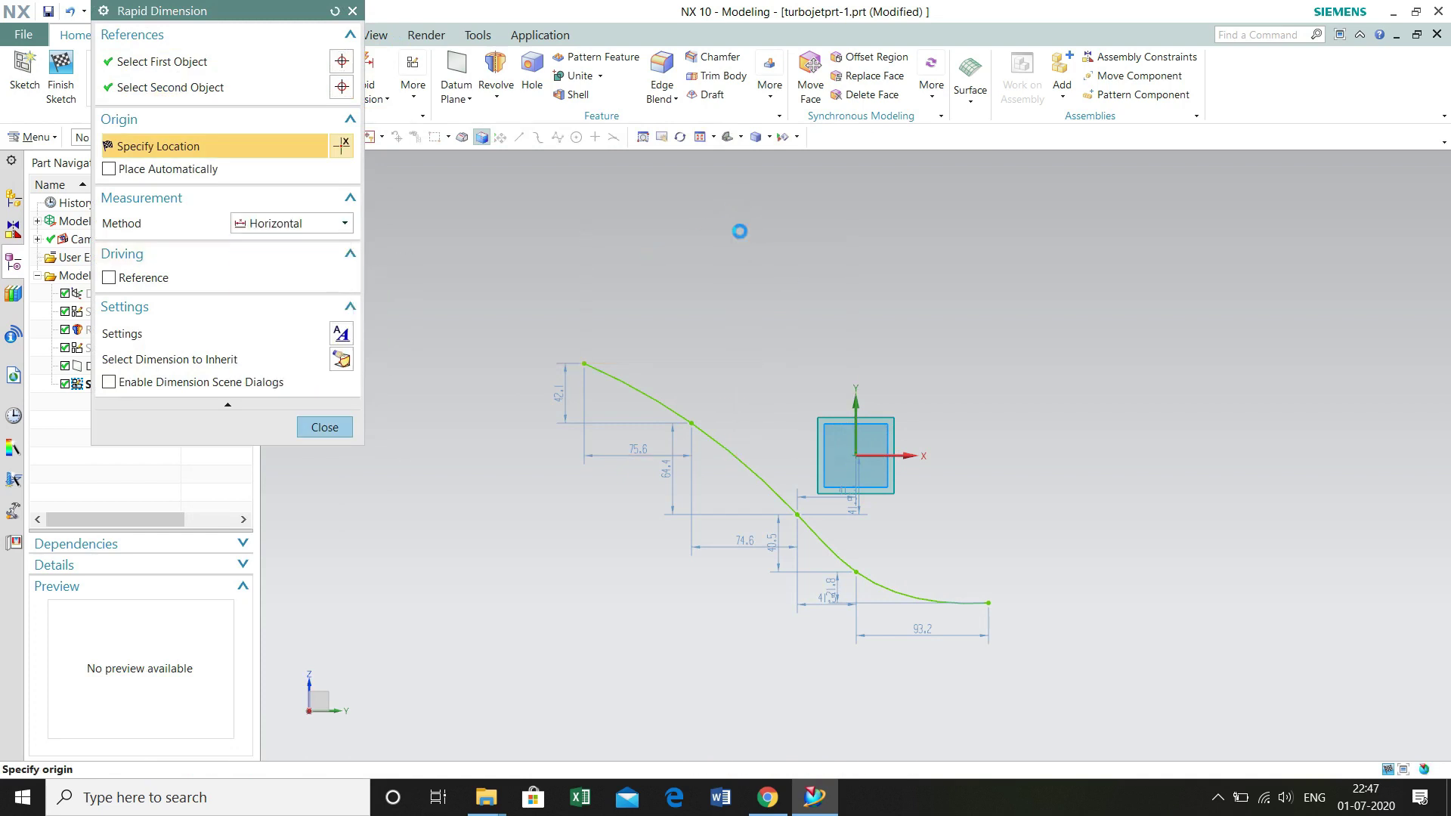
Step: Dimension the new spline's second and third points horizontally from the origin
click(691, 423)
click(852, 454)
click(770, 316)
click(797, 514)
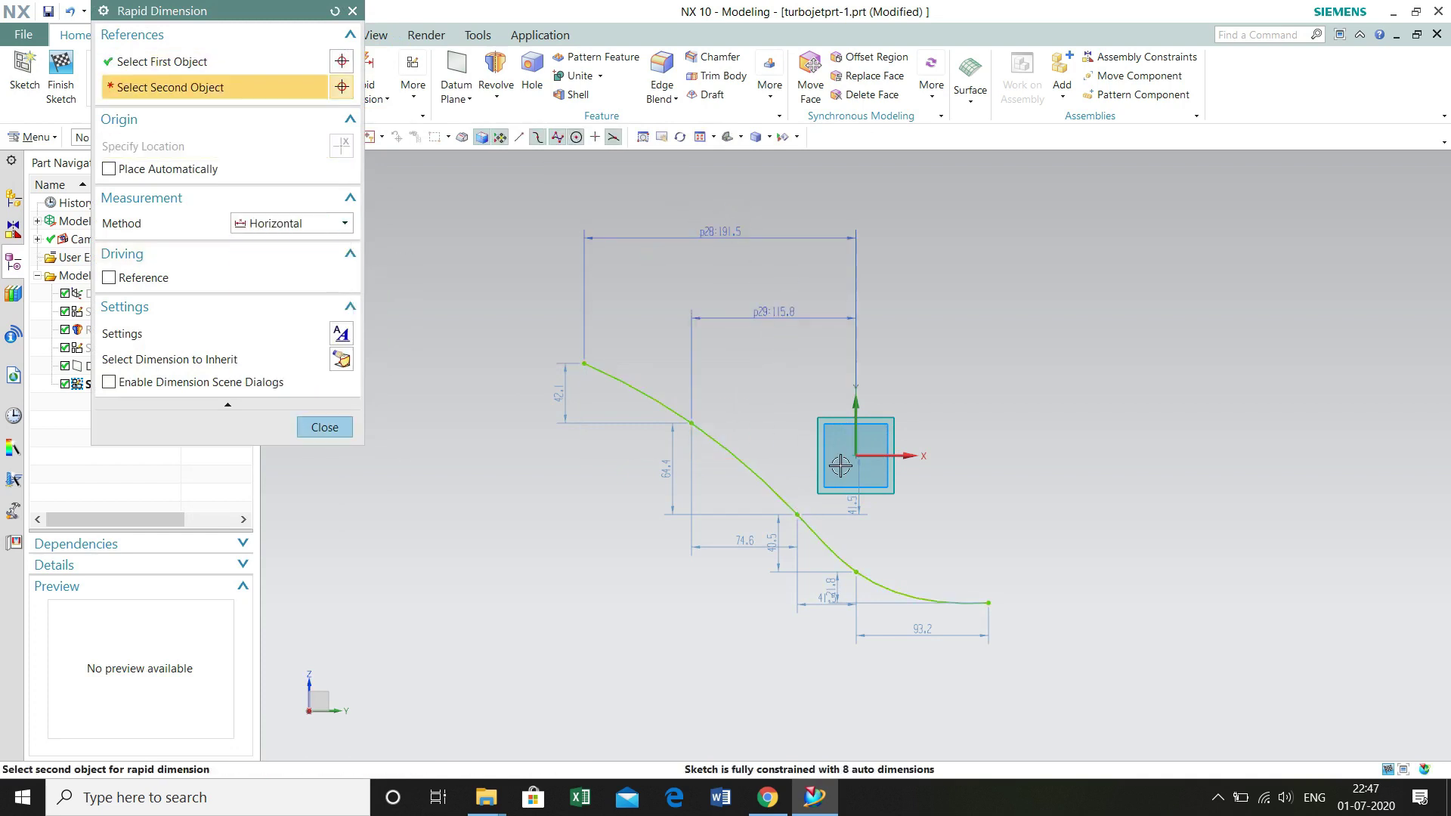
click(852, 454)
click(807, 355)
Step: Dimension the new spline's last point horizontally from the origin as 159.8
click(989, 602)
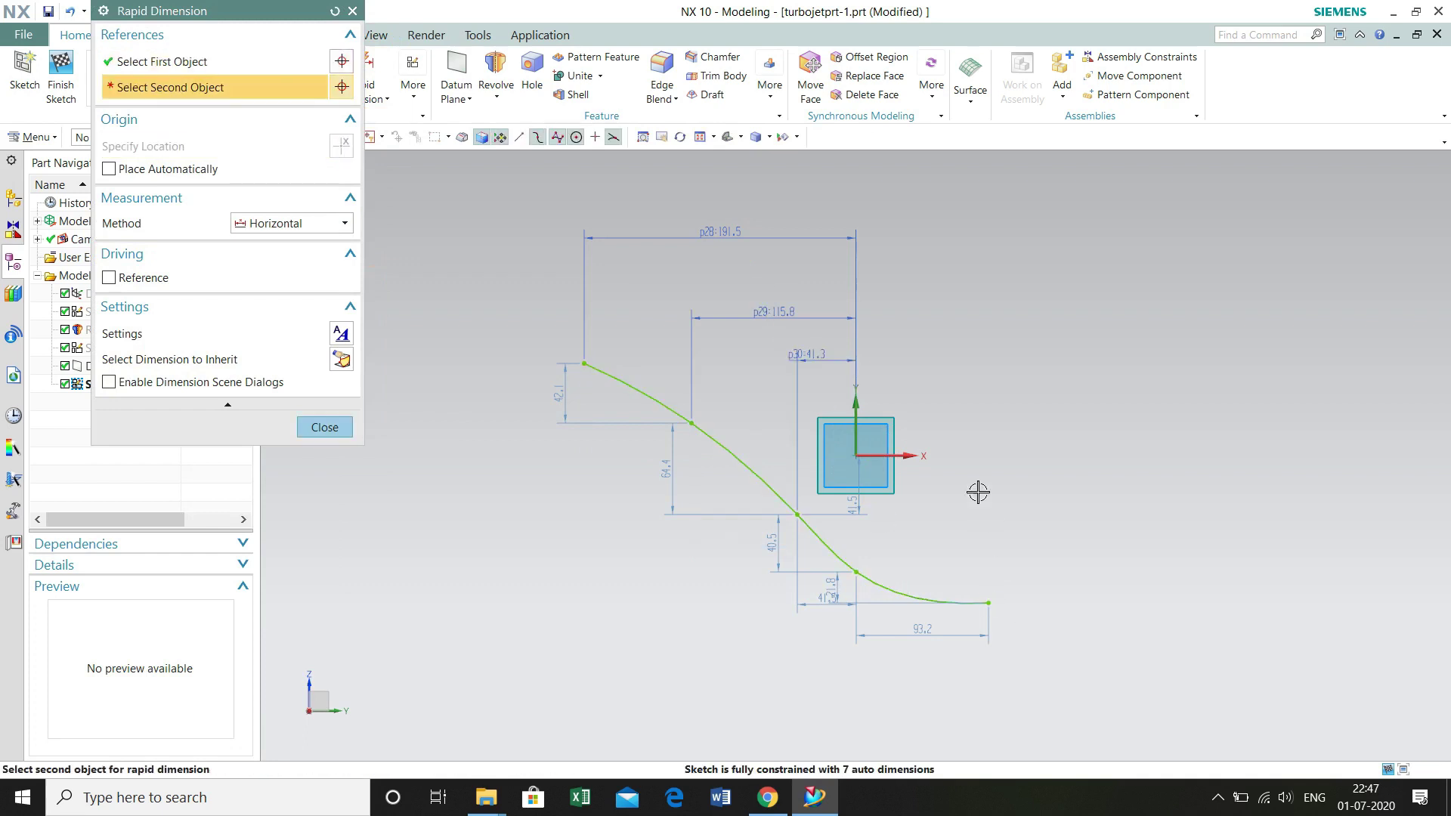
click(855, 454)
click(936, 360)
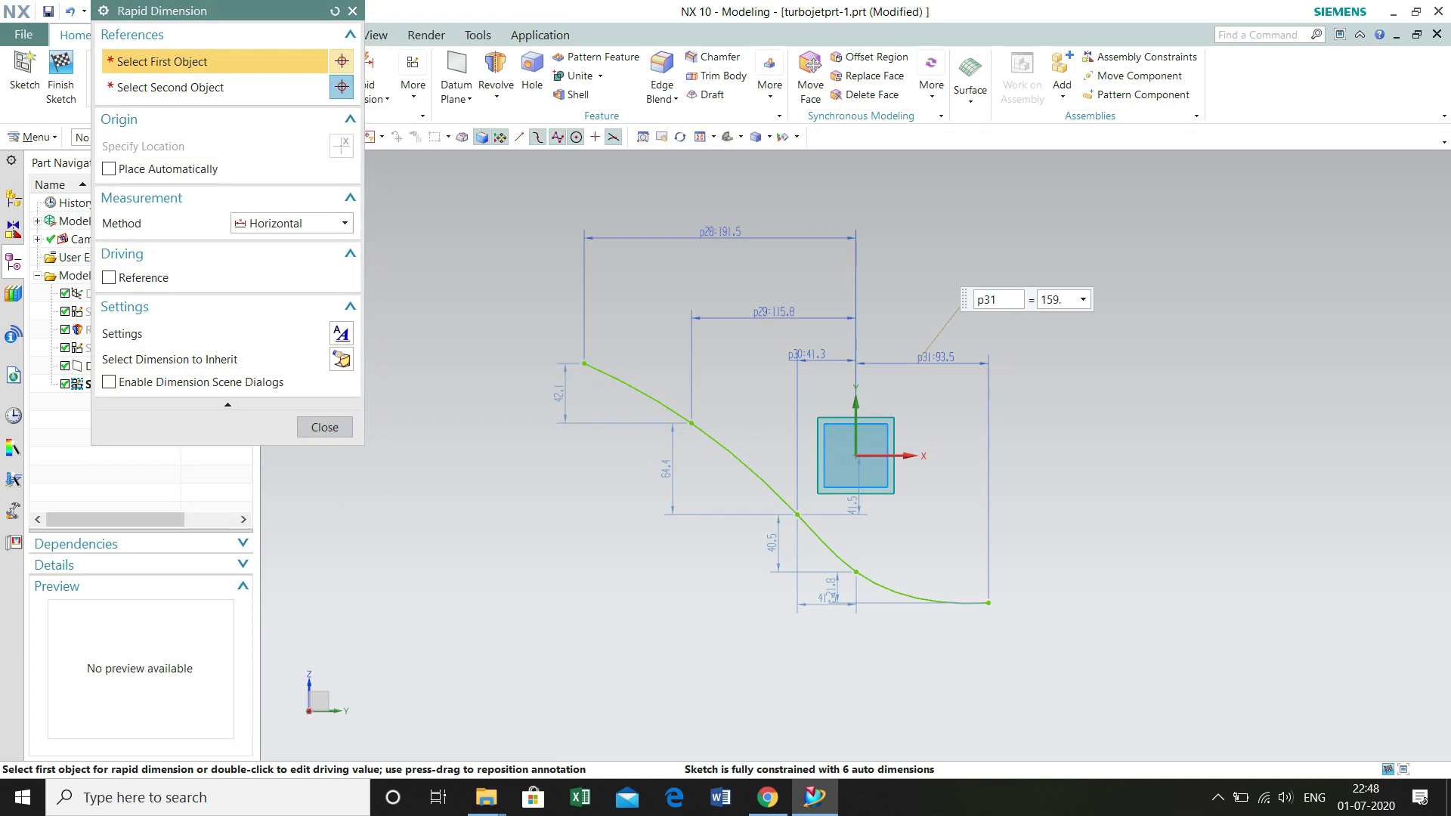
key(Return)
Step: Set the horizontal distances from the origin to 48.8 for the spline's third point and 98.8 for its second point
double_click(815, 357)
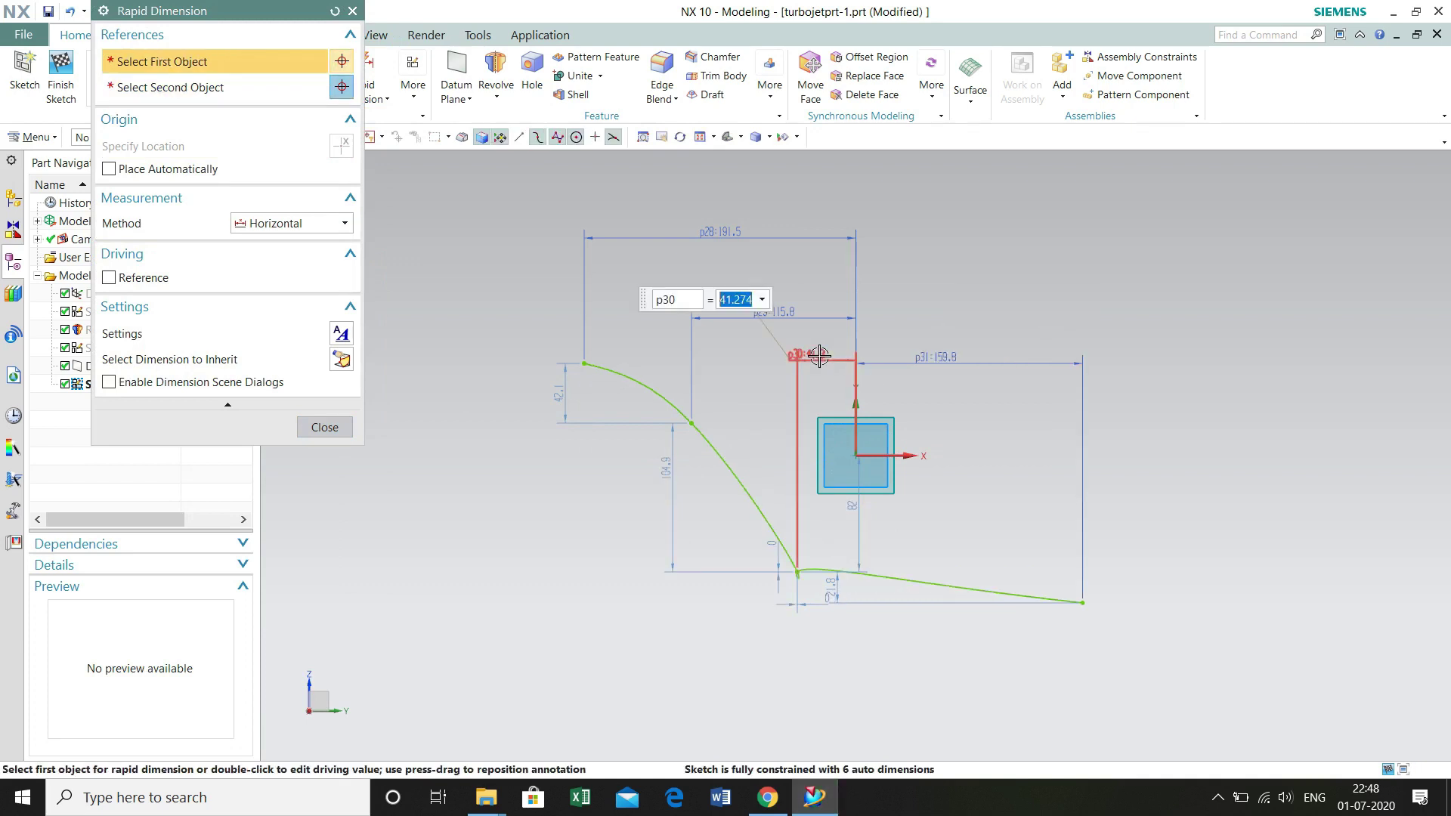
text(48.)
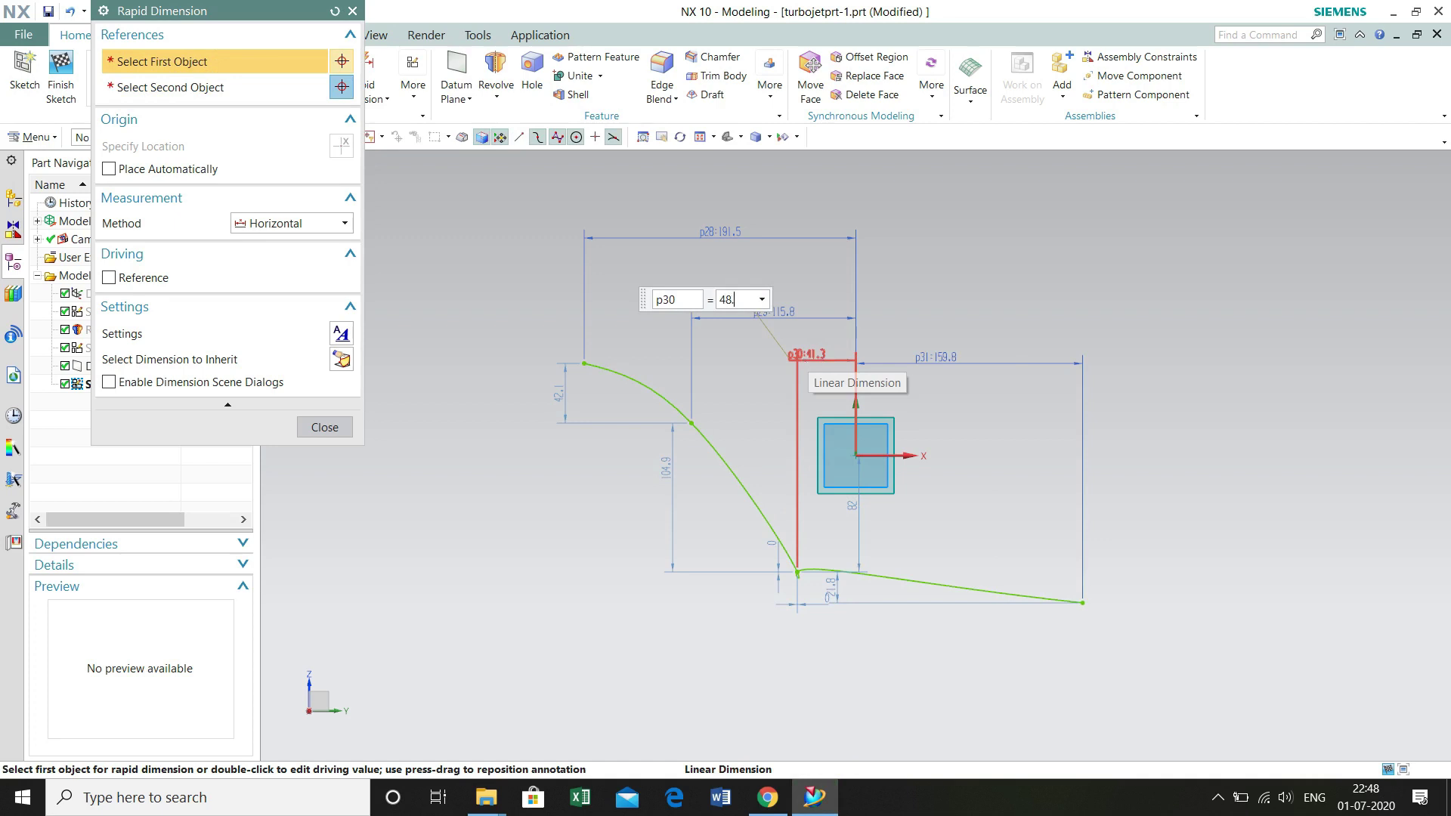
text(8)
key(Return)
double_click(786, 311)
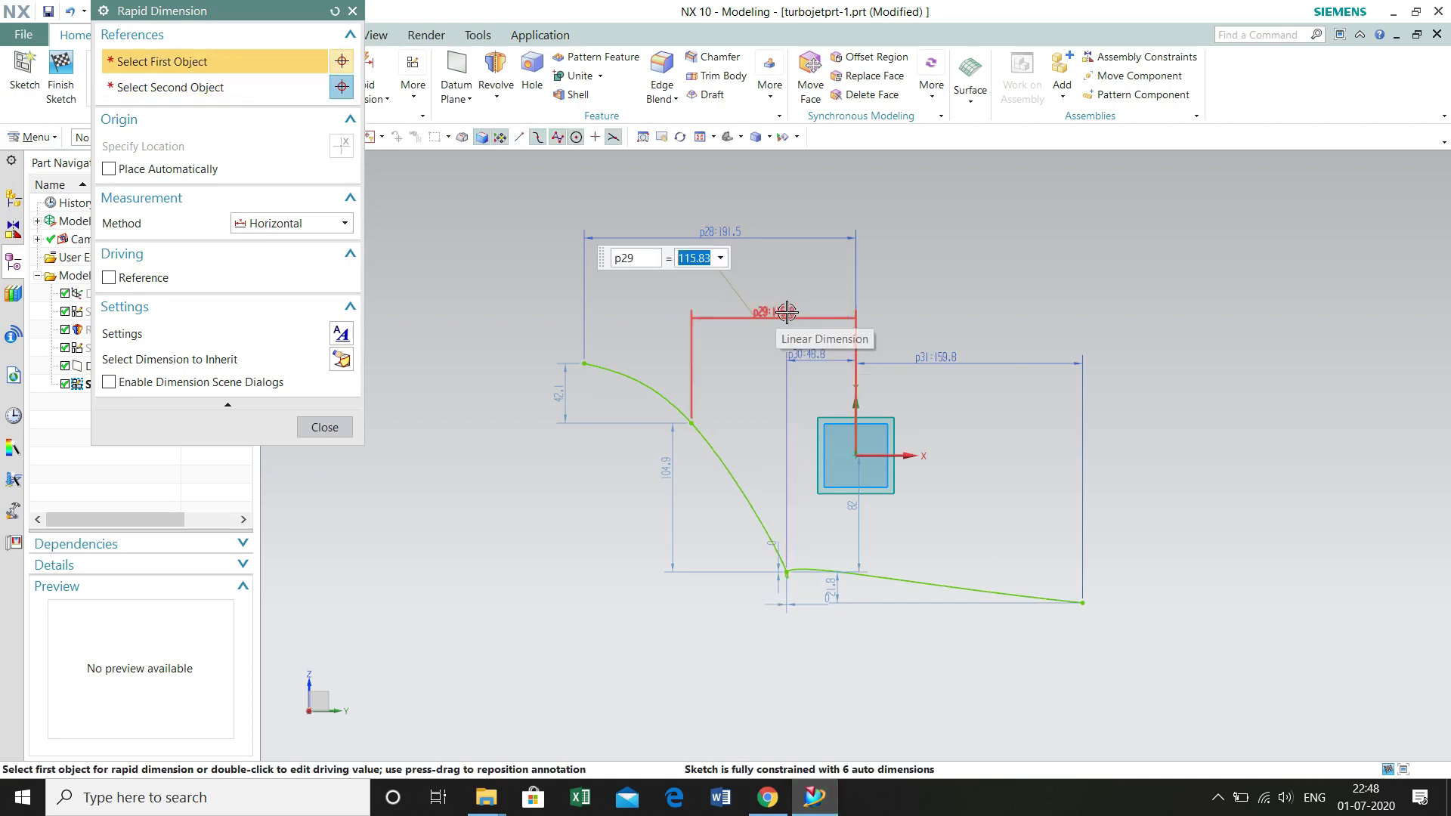
text(98.8)
key(Return)
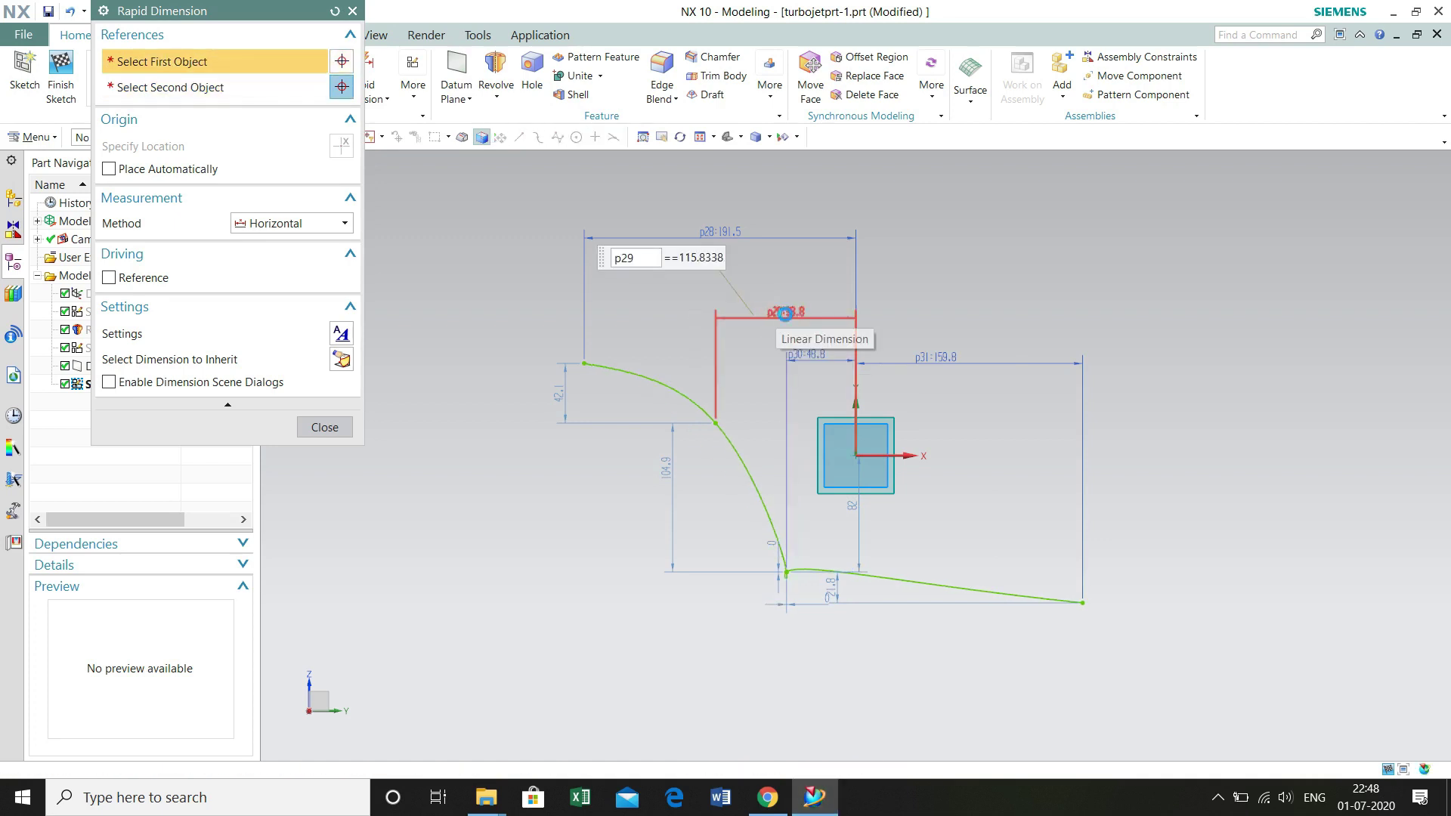
Step: Set the horizontal distance of the spline's upper starting point from the origin to 200 and finish dimensioning
double_click(720, 232)
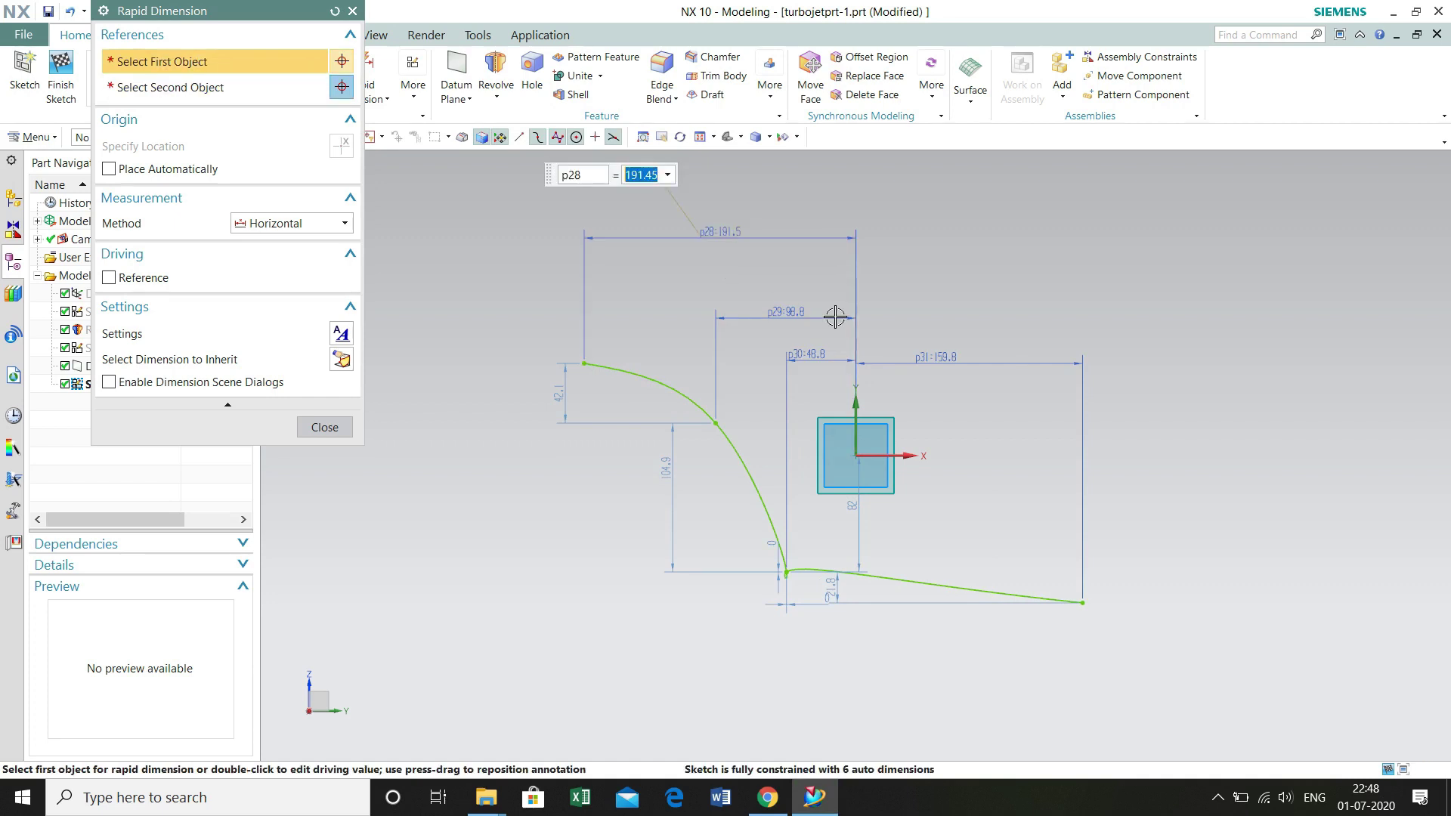
double_click(710, 240)
text(200)
key(Return)
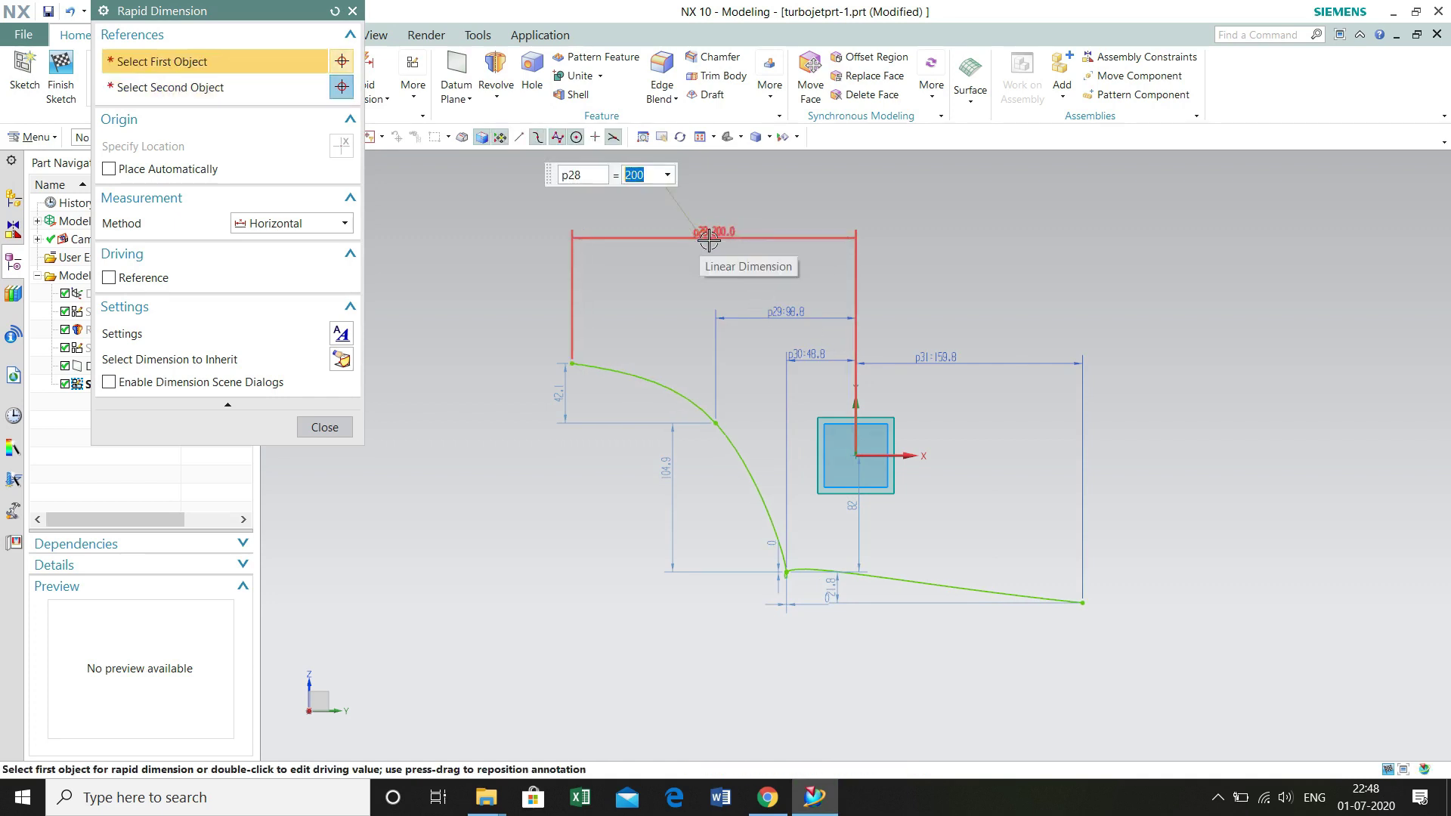
scroll(806, 578, up, 3)
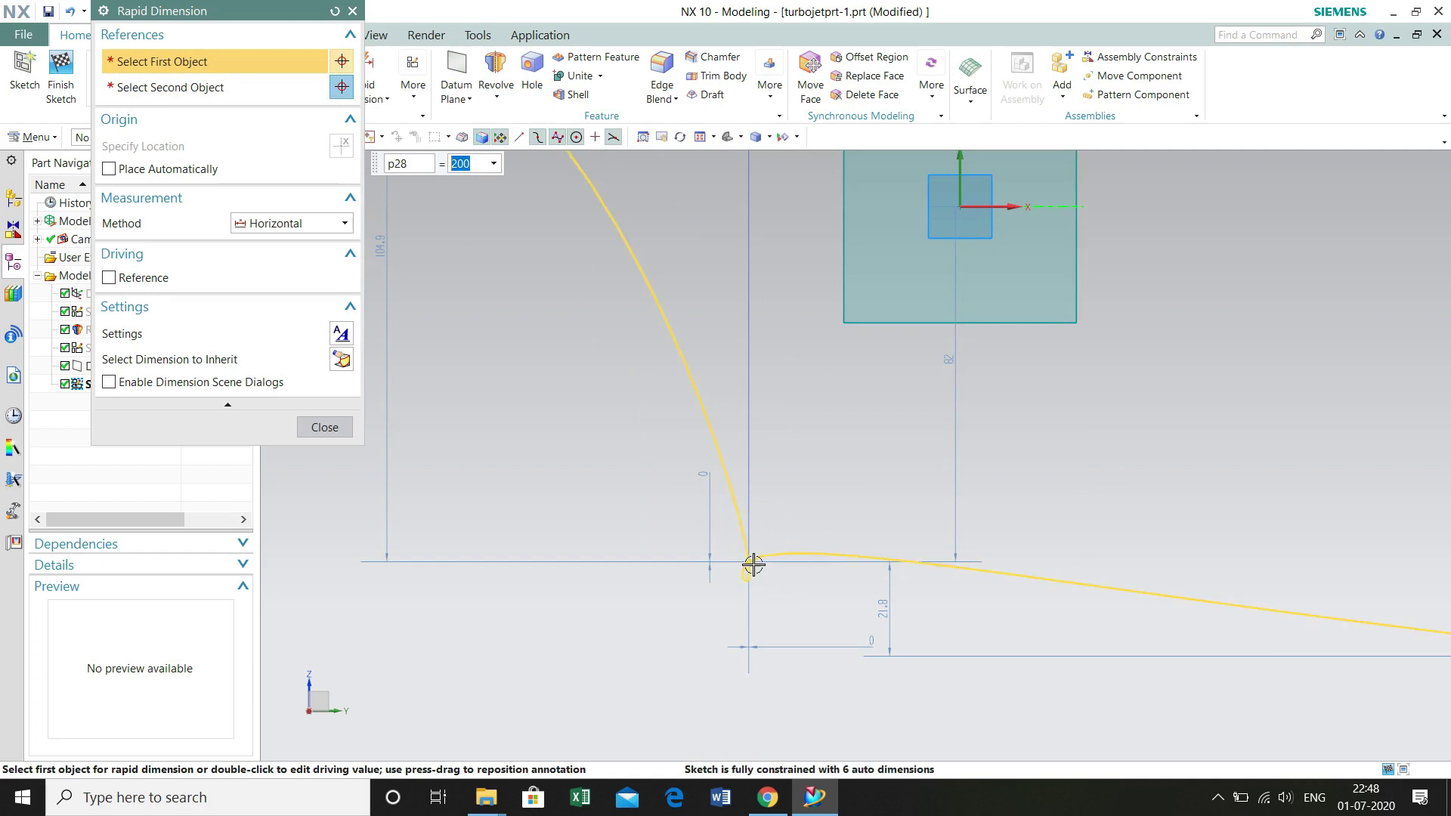
scroll(751, 555, down, 1)
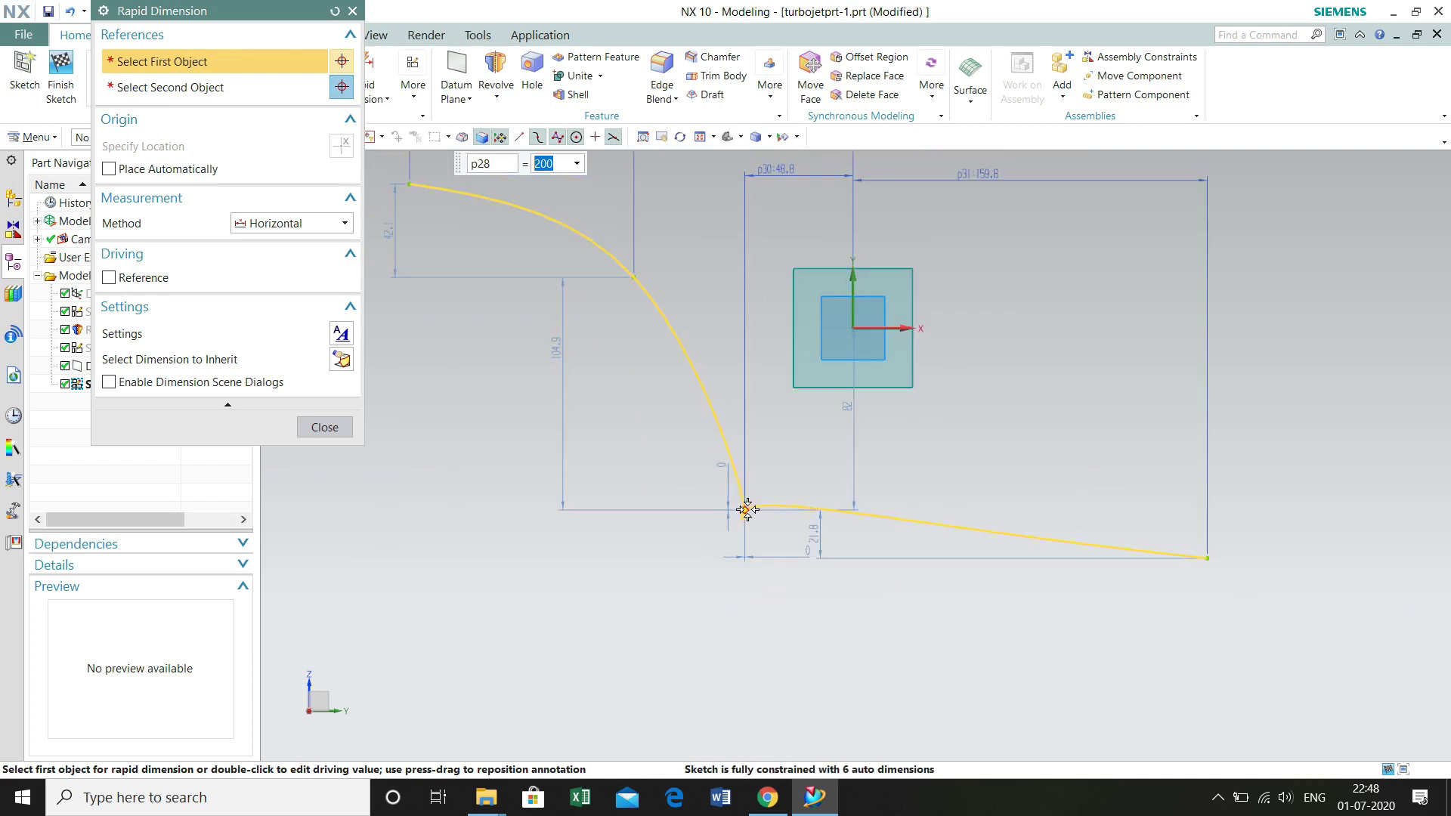
scroll(786, 405, down, 2)
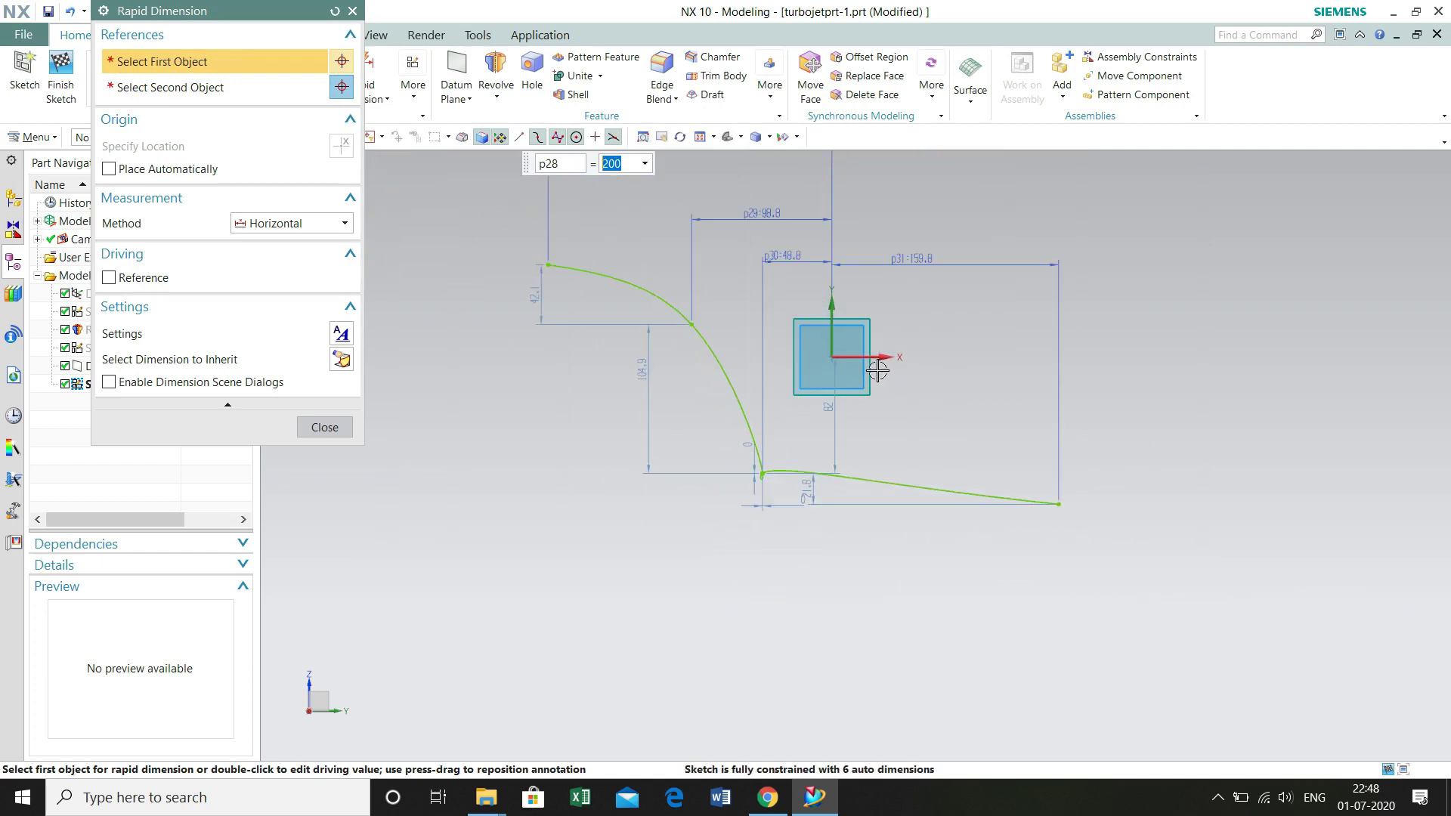
scroll(869, 361, down, 2)
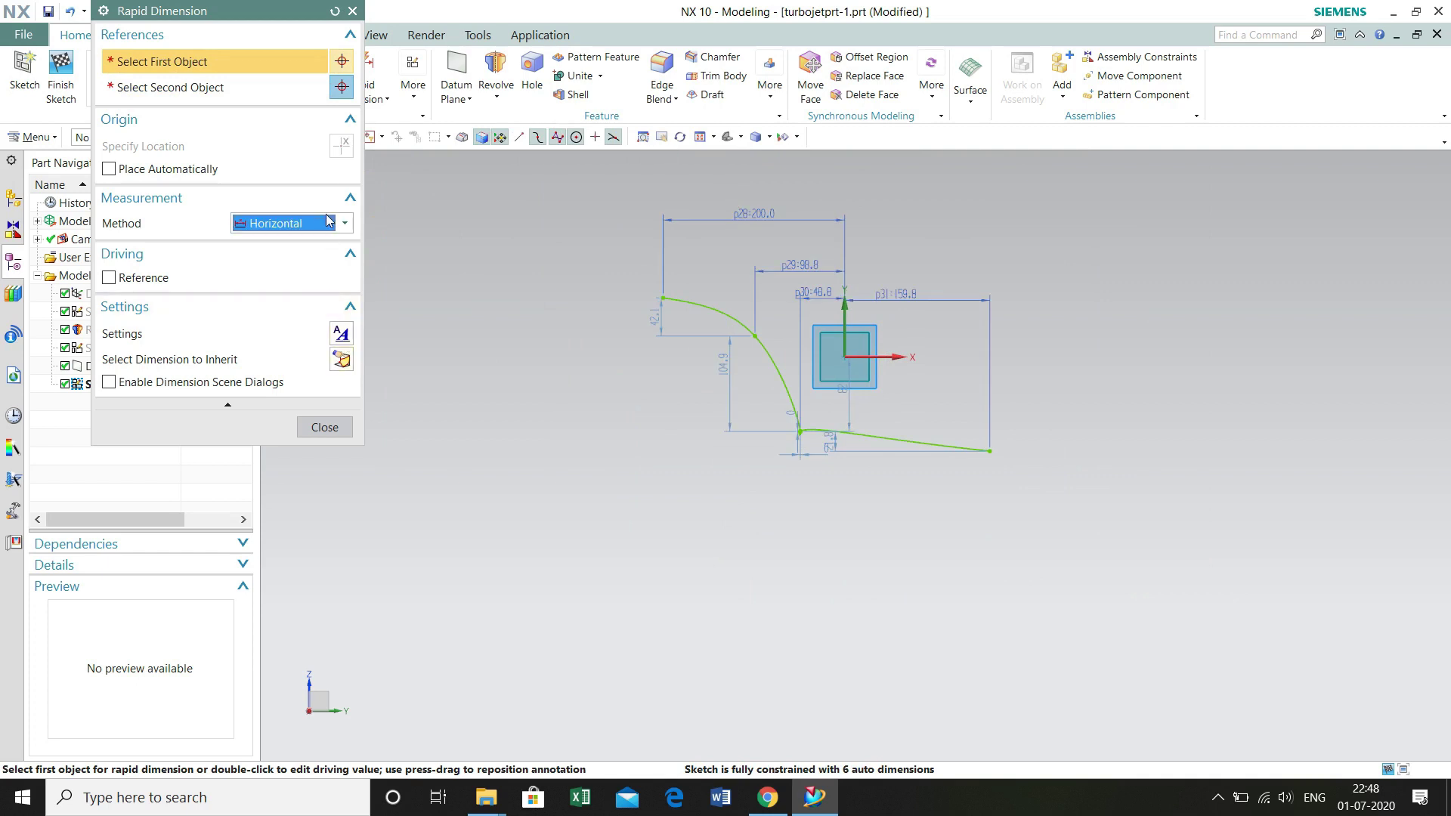
click(325, 428)
Step: Separate the spline's overlapping third and fourth points and move the fourth point directly below the origin
scroll(823, 432, up, 4)
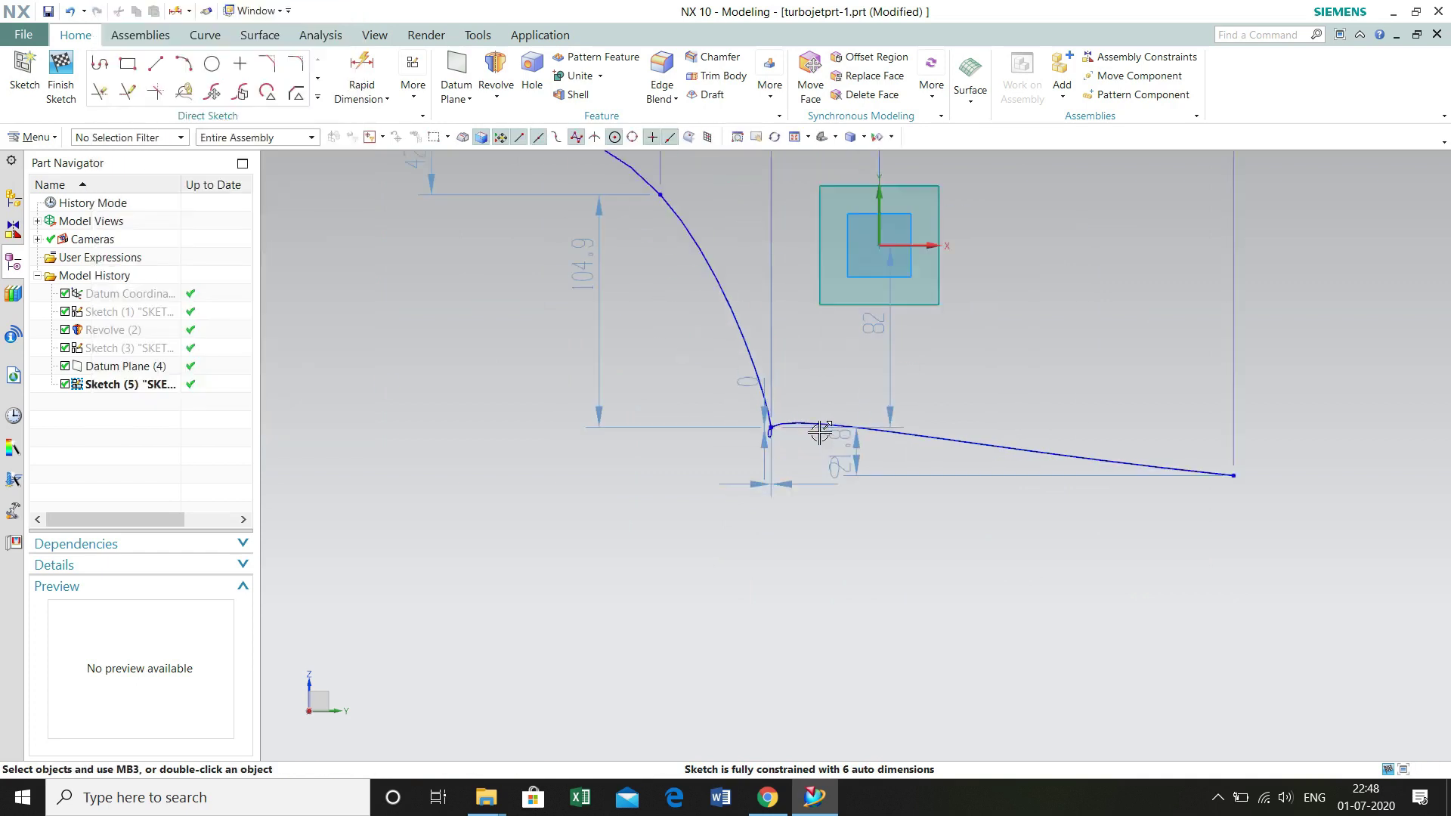
drag(672, 421, 729, 402)
scroll(804, 349, down, 3)
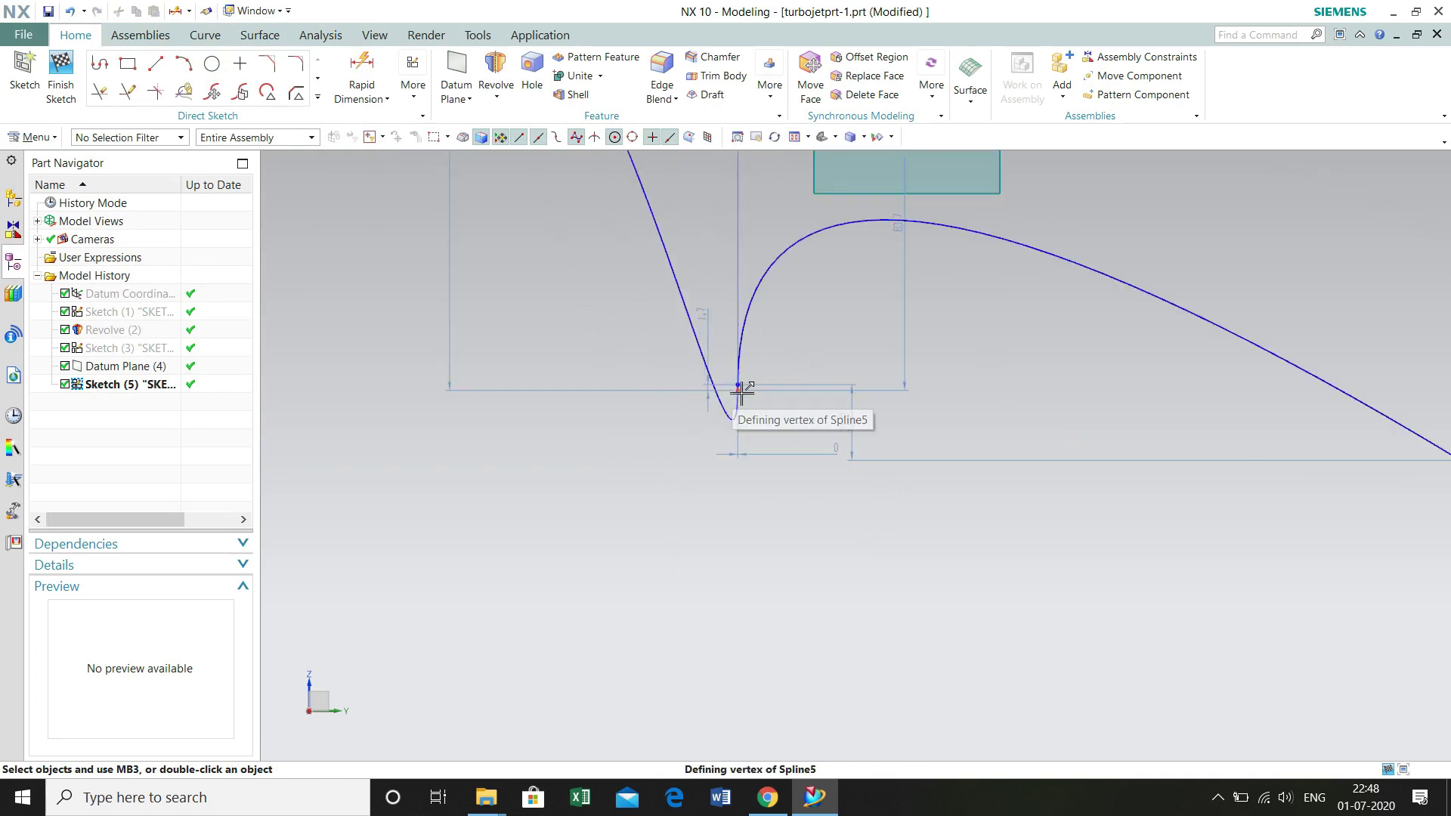
mouse_move(701, 380)
mouse_down()
mouse_move(690, 360)
mouse_move(720, 401)
mouse_up()
drag(683, 349, 777, 429)
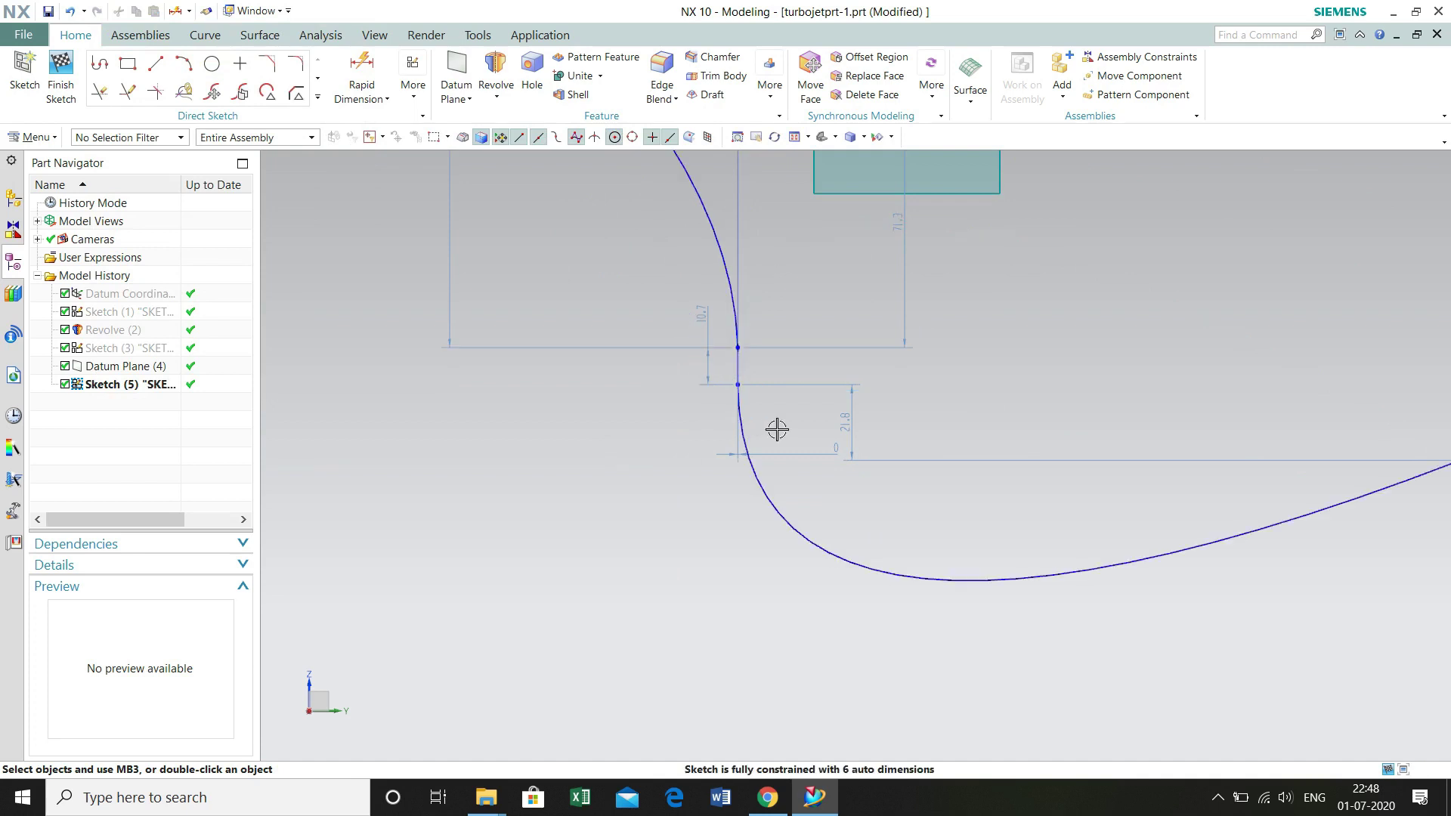
scroll(902, 432, down, 3)
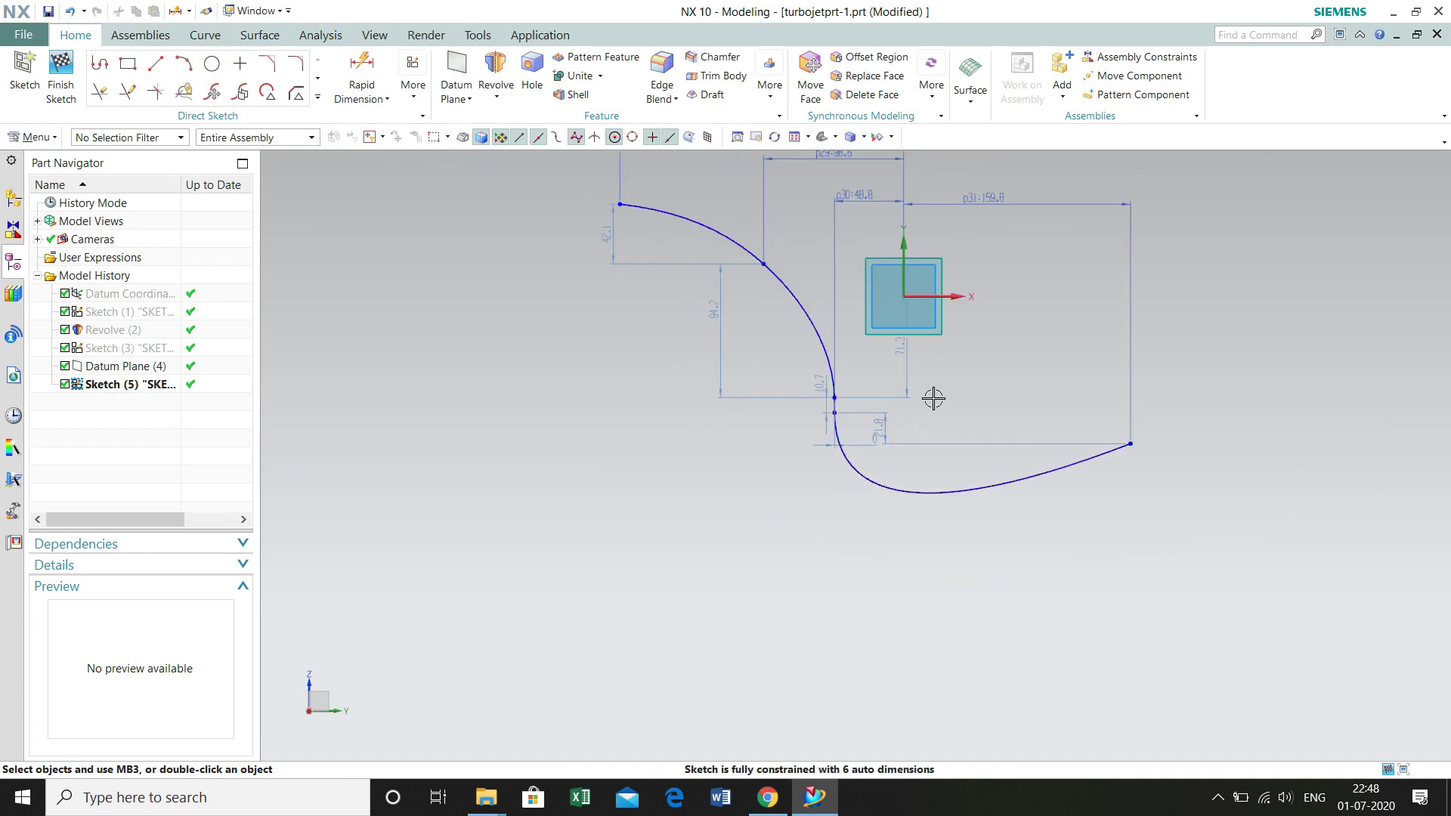
drag(839, 414, 903, 446)
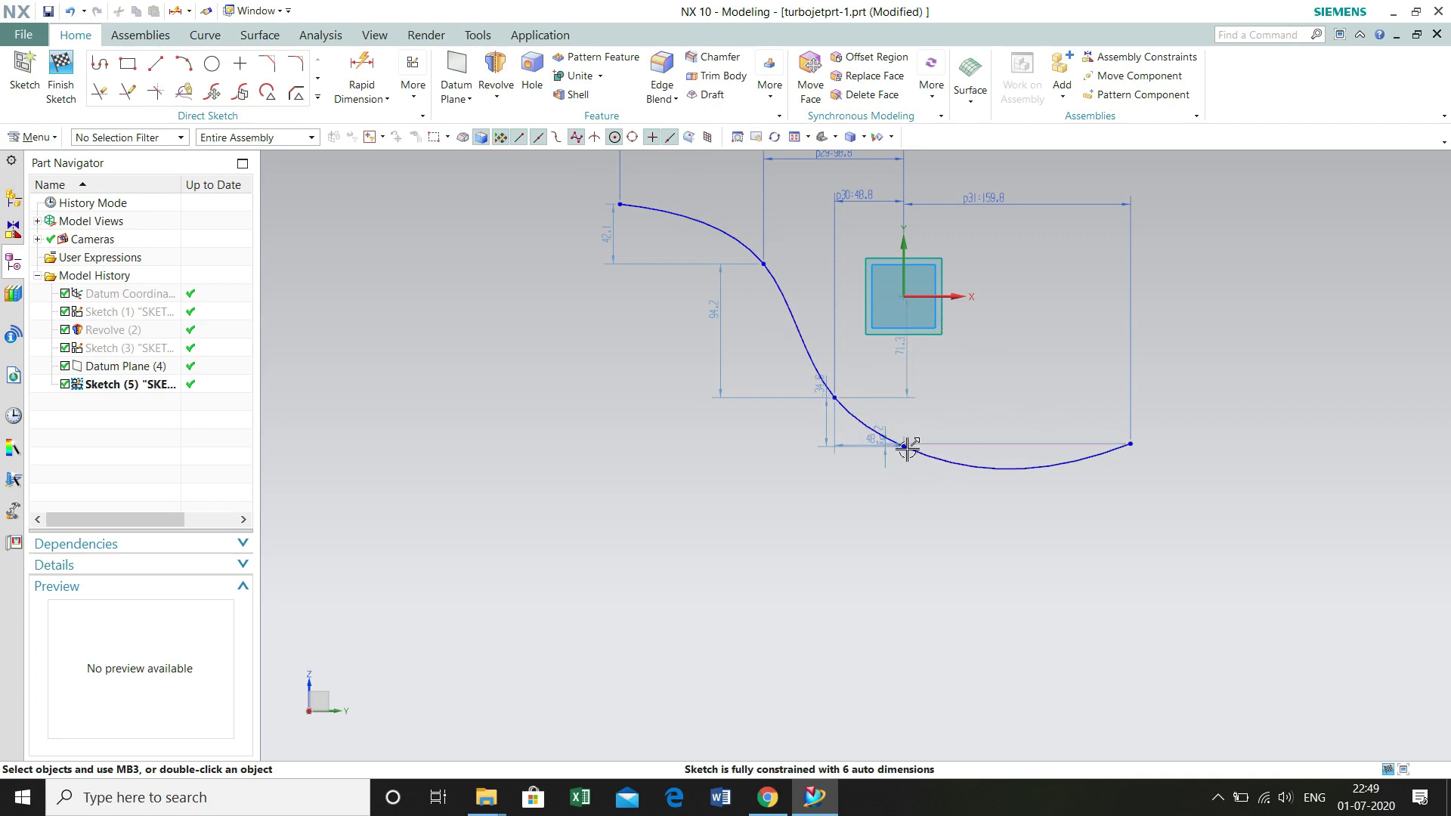
Step: Constrain the spline's fourth point to lie on the sketch's vertical axis
key(c)
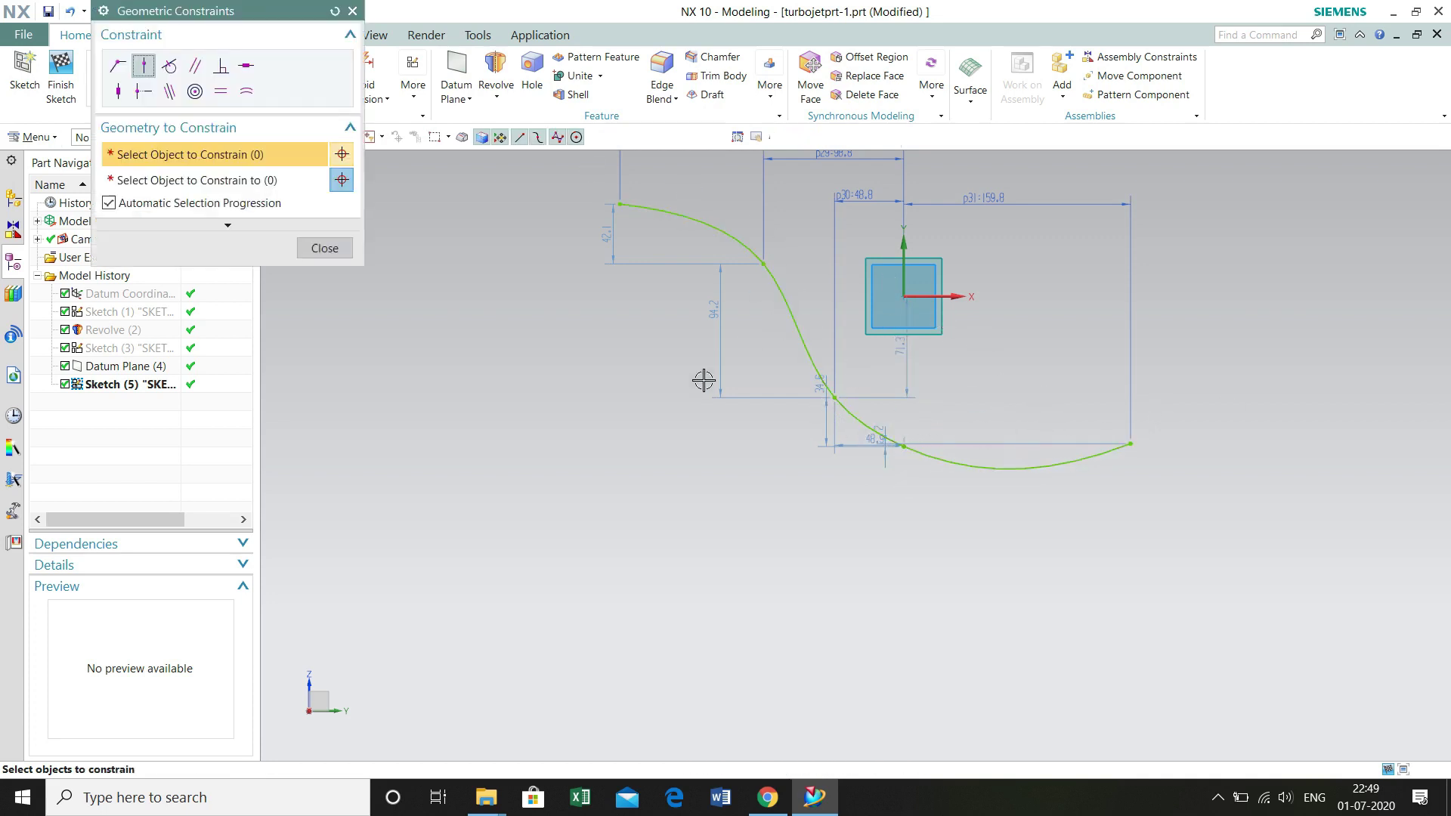
click(906, 445)
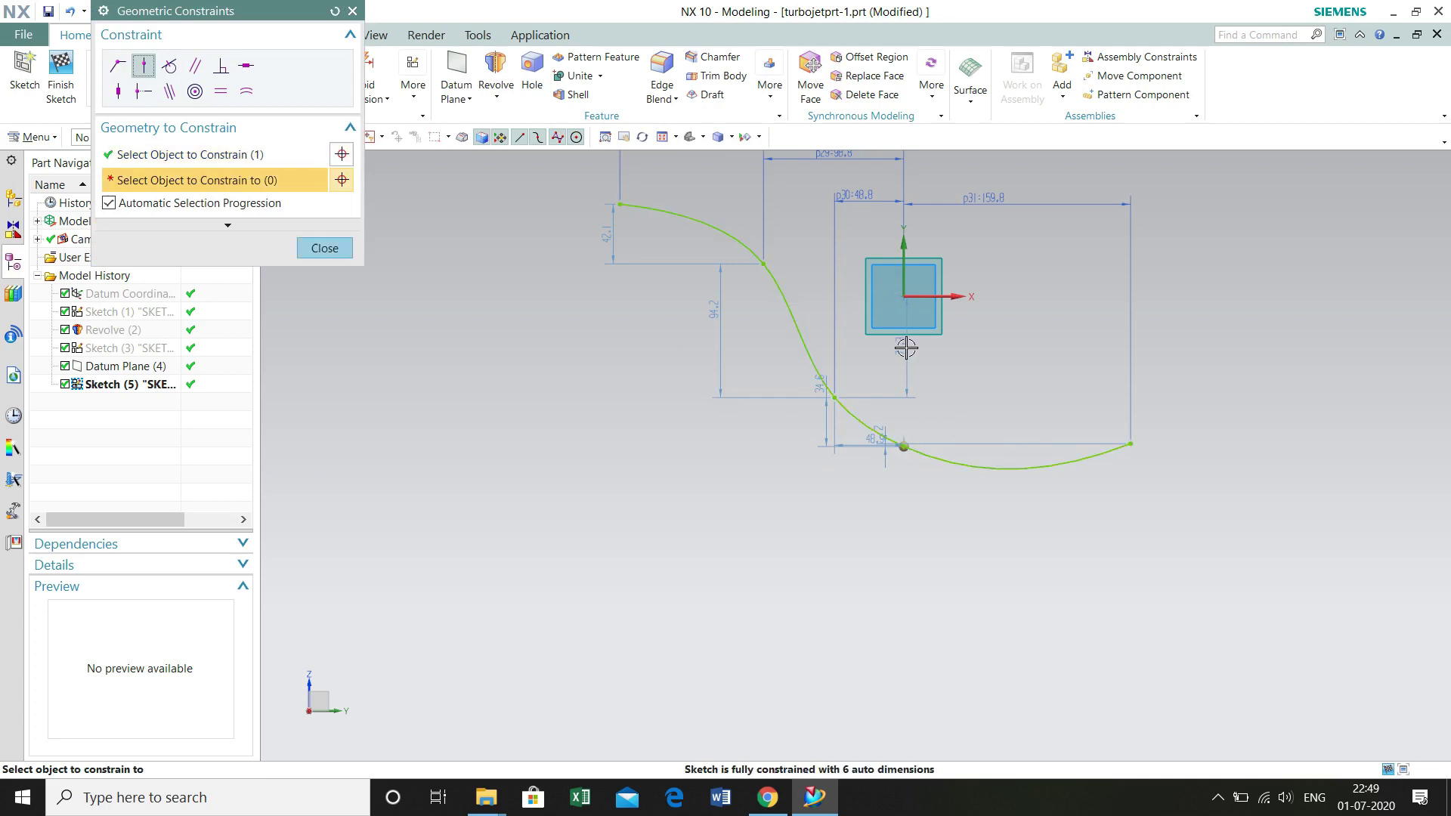
click(903, 276)
click(324, 248)
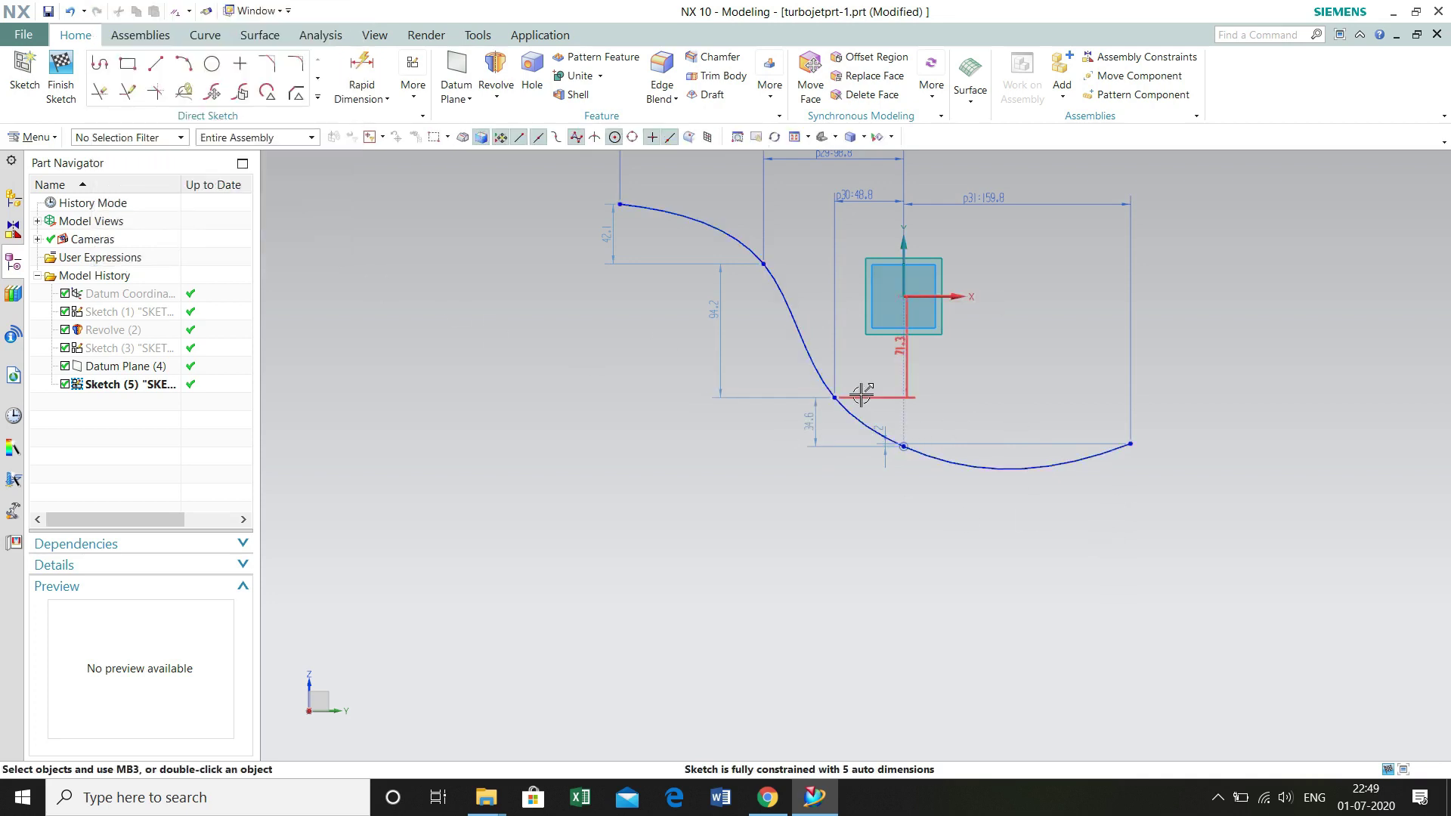
Step: Dimension the spline's upper starting point vertically from the horizontal axis as 100.1
click(362, 76)
click(291, 223)
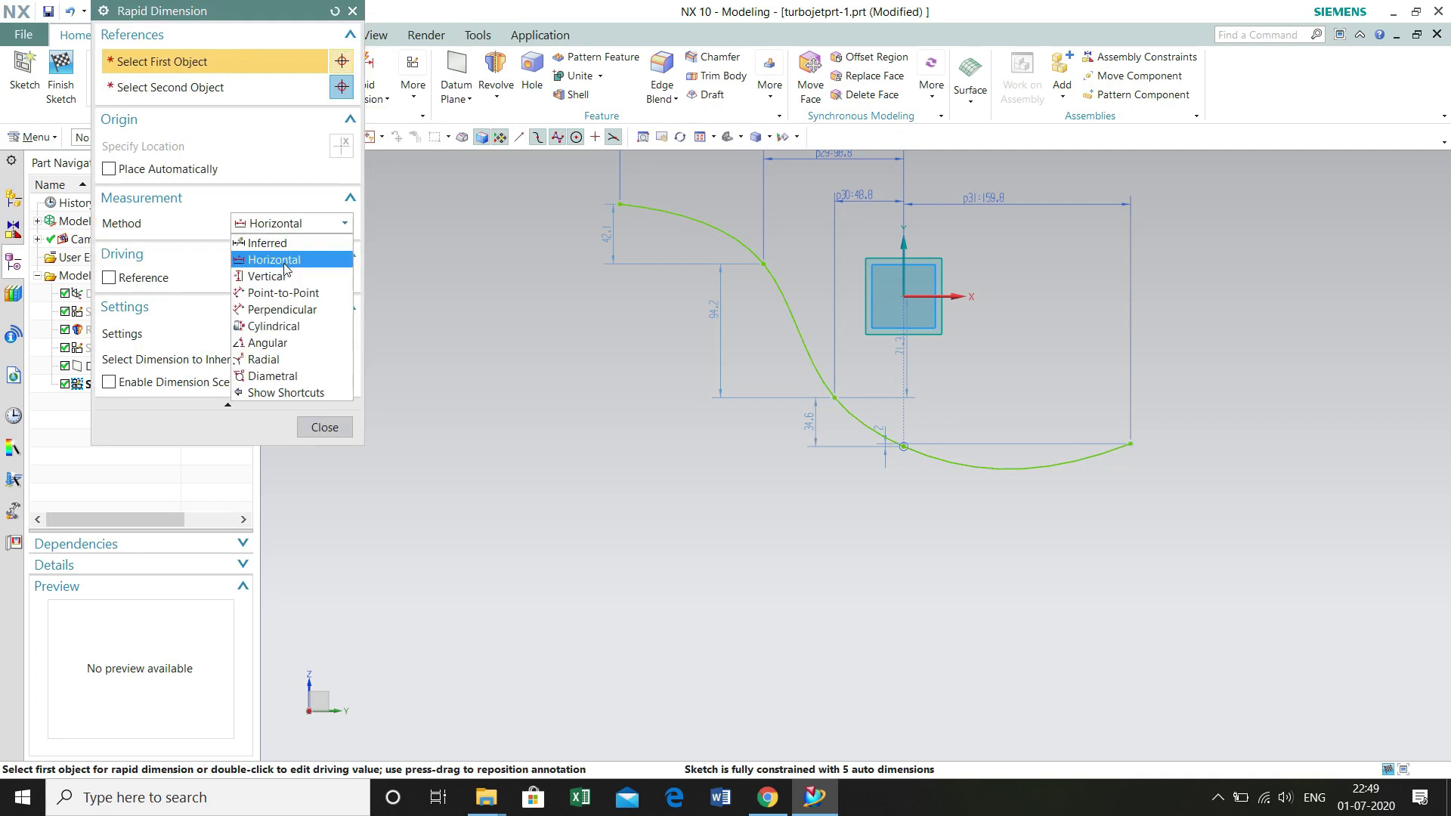
click(284, 260)
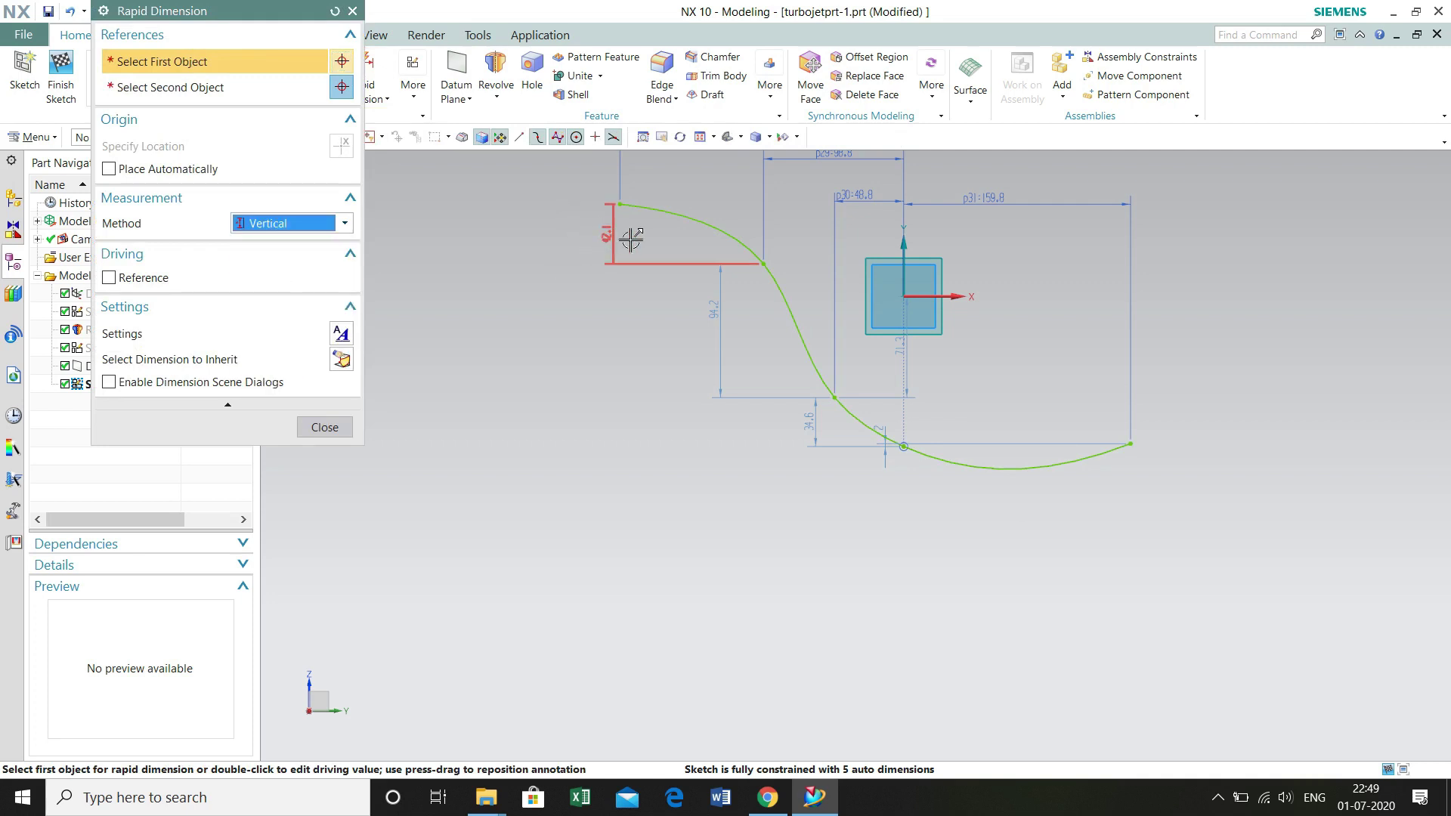
click(619, 204)
click(606, 295)
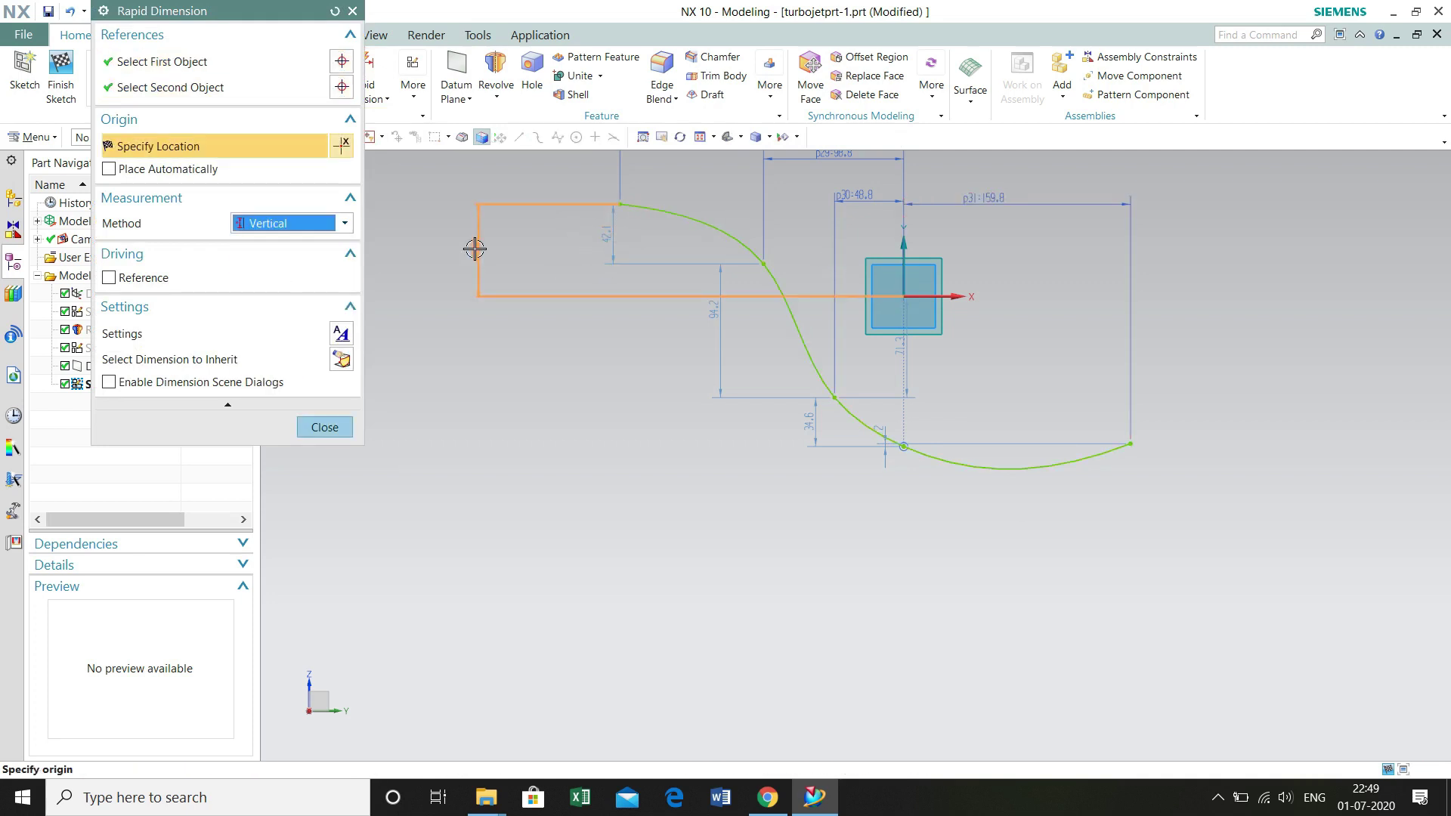
click(474, 249)
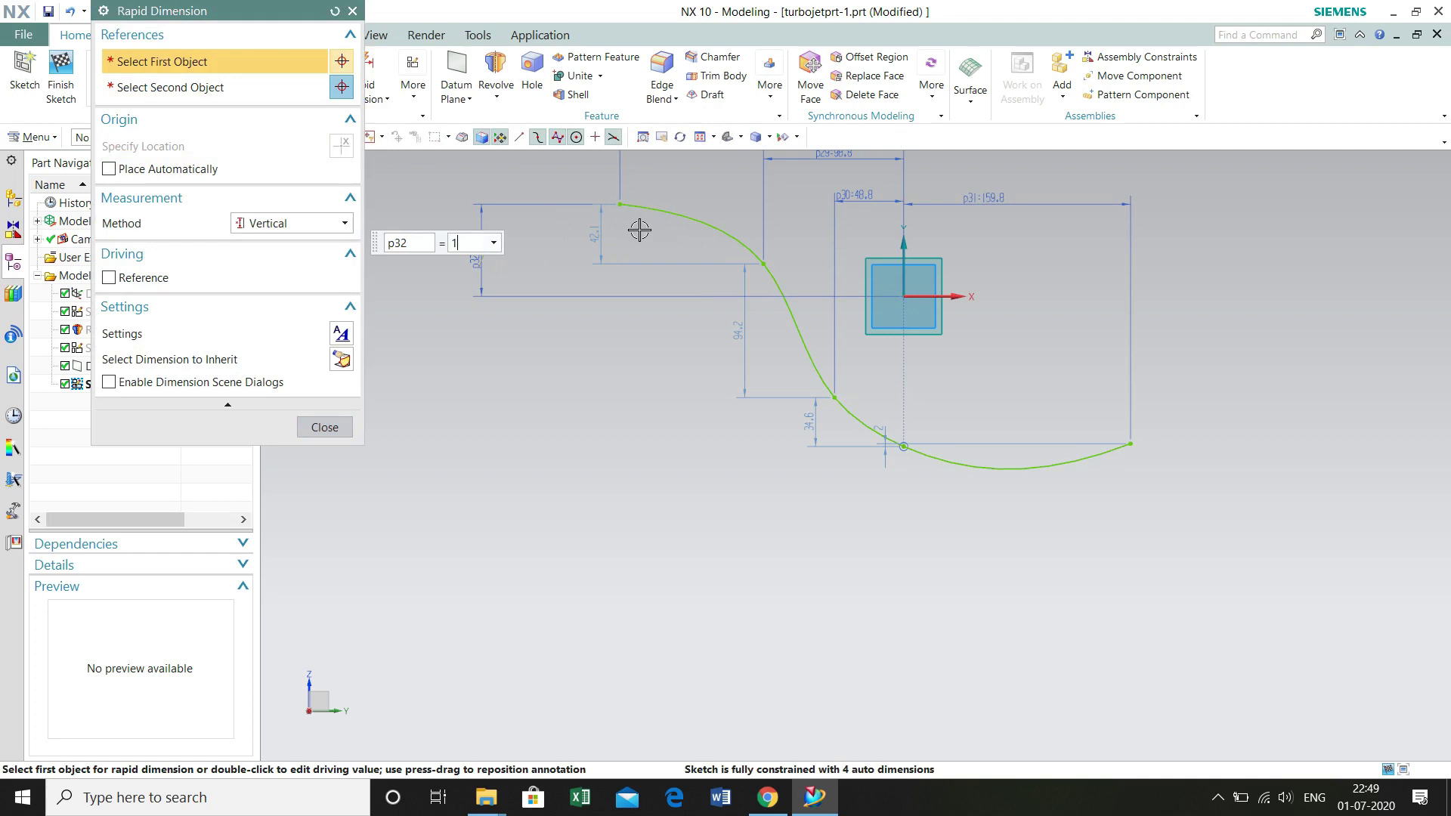
text(100.1)
key(Return)
Step: Dimension the spline's second point vertically from the horizontal axis as 35.3
click(761, 216)
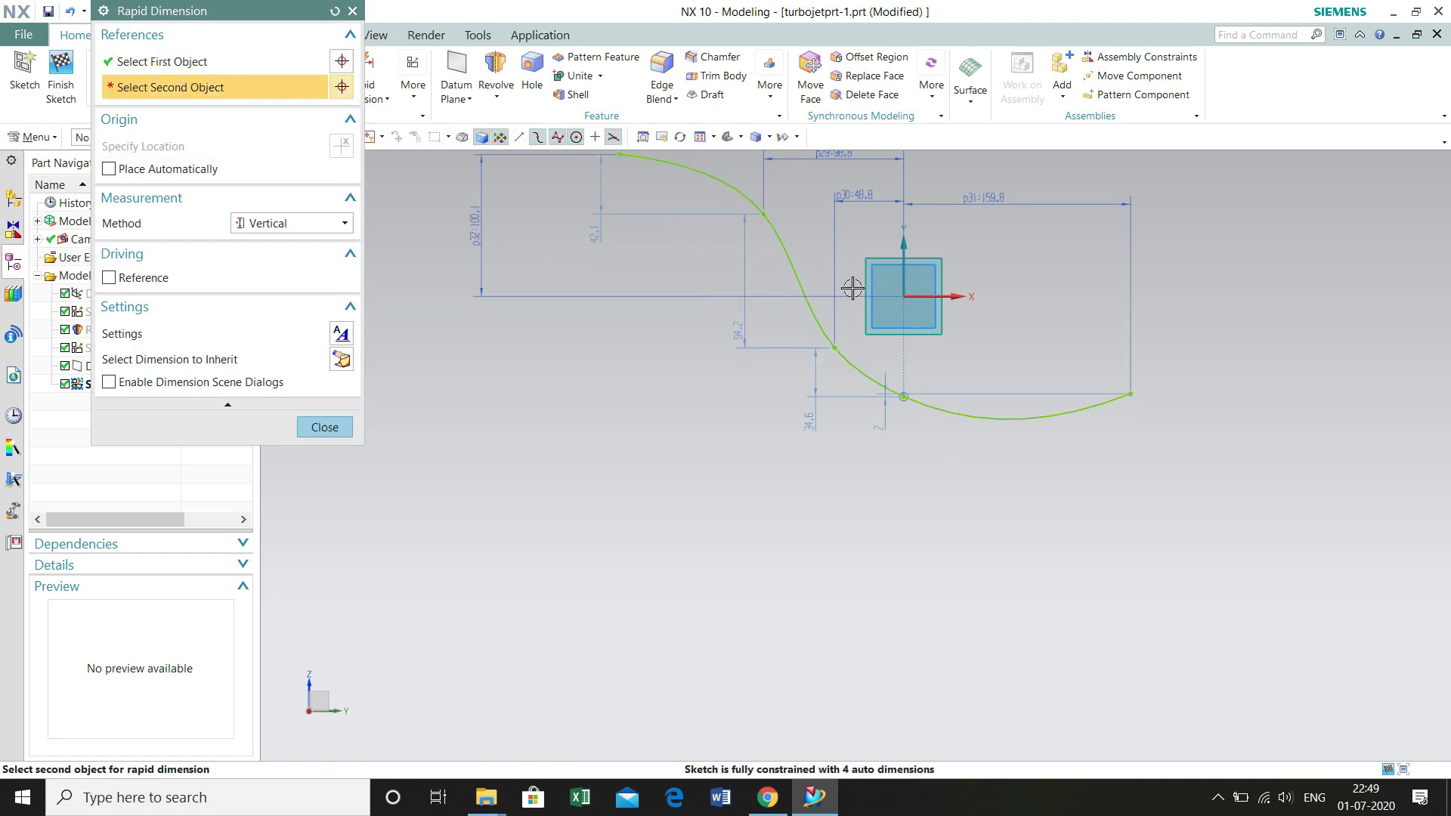
click(854, 297)
click(690, 262)
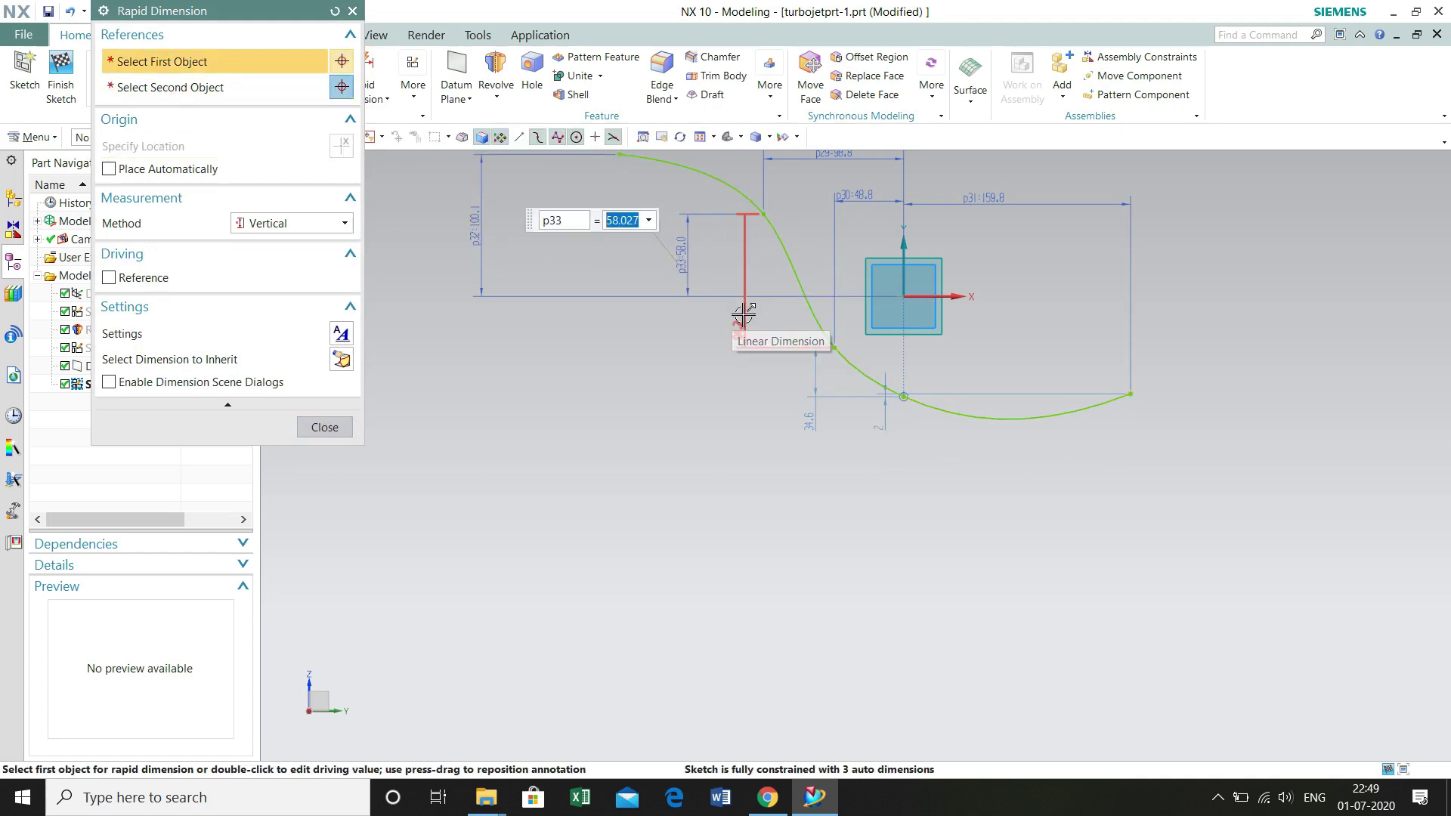
text(35.3)
key(Return)
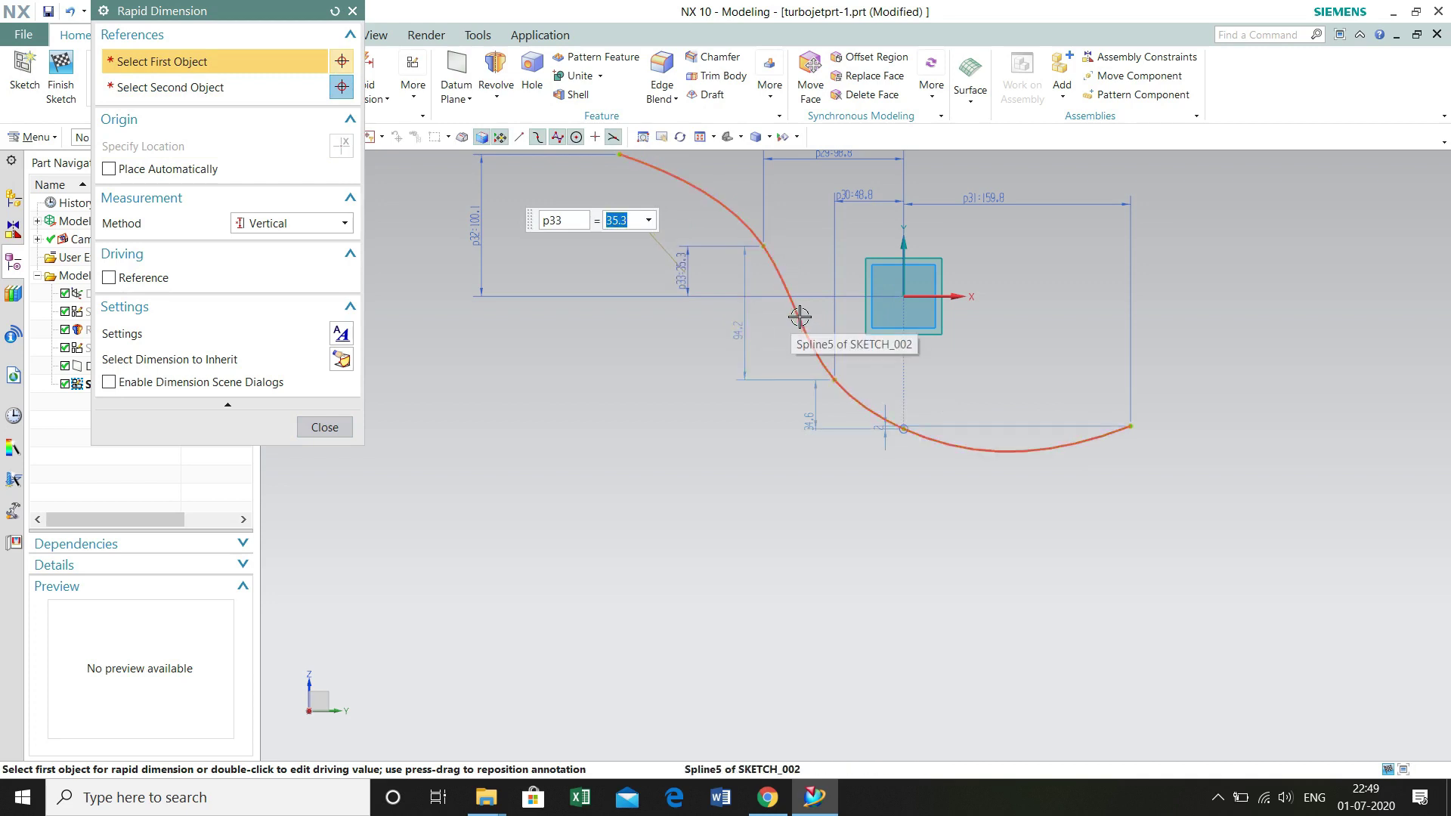
Step: Dimension the spline's third point vertically from the horizontal axis as 19.4
click(894, 307)
click(834, 379)
click(1007, 337)
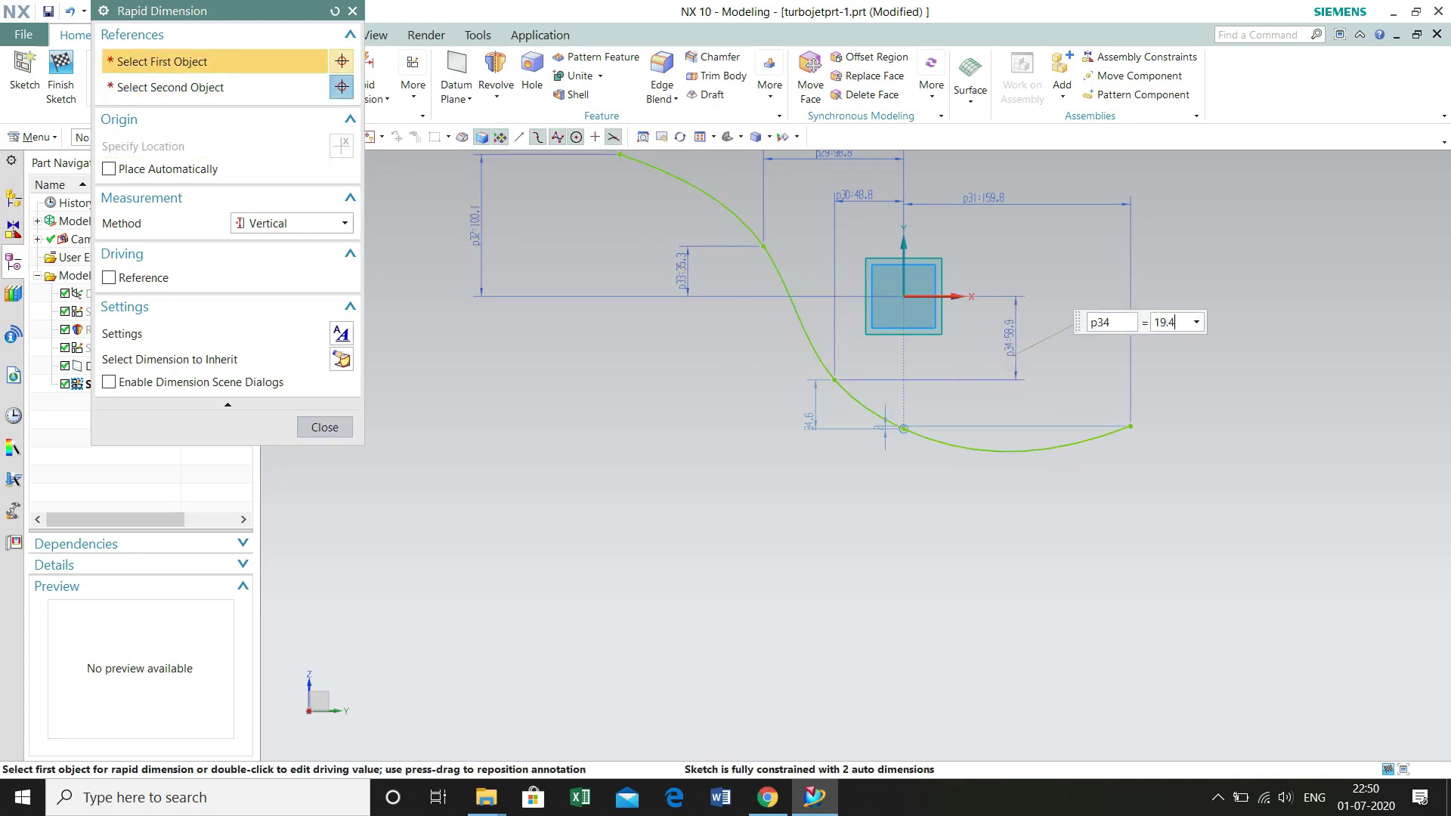
key(Return)
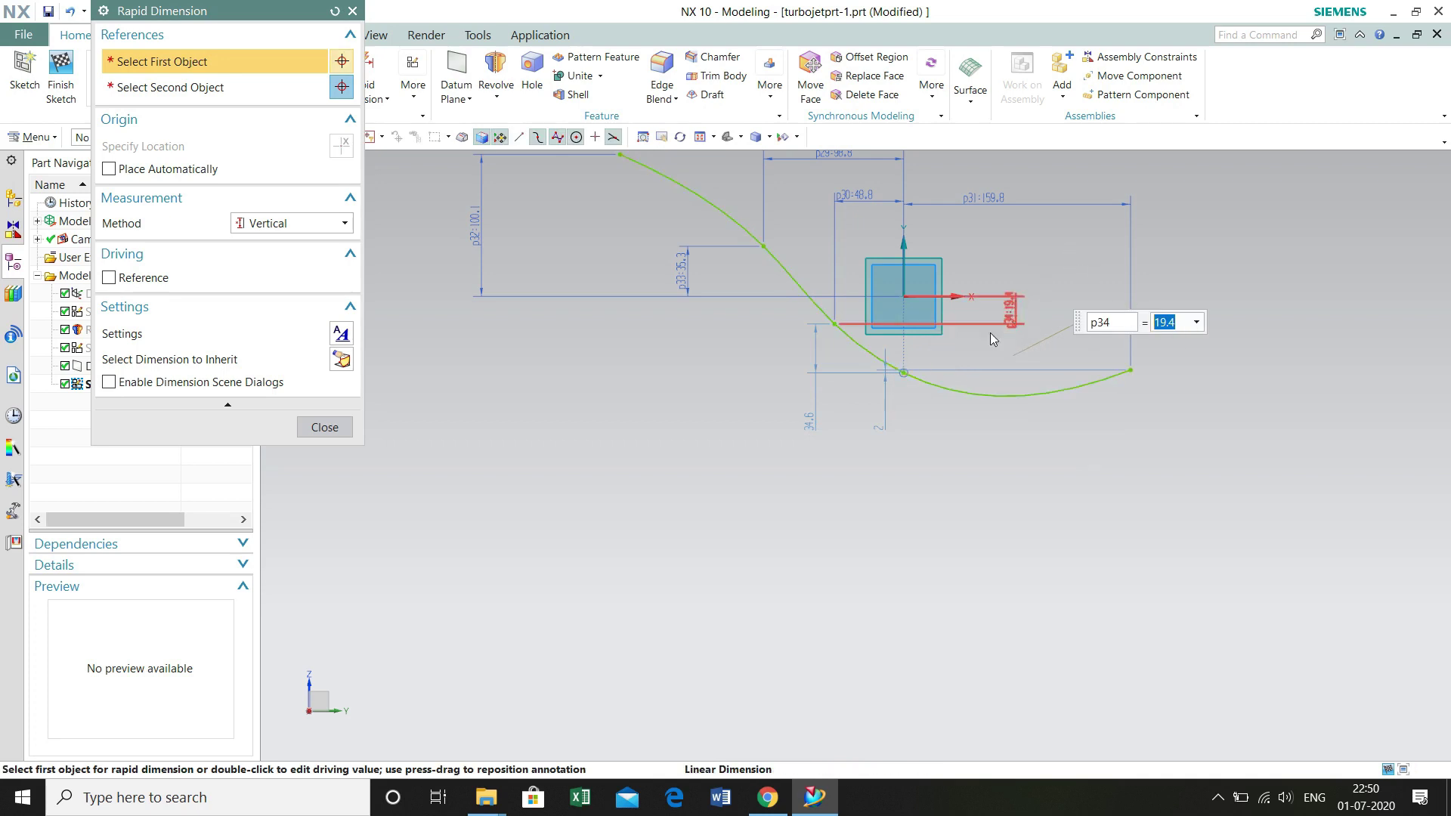
Step: Dimension the spline's fourth point vertically from the horizontal axis as 59
click(904, 372)
click(937, 297)
click(955, 343)
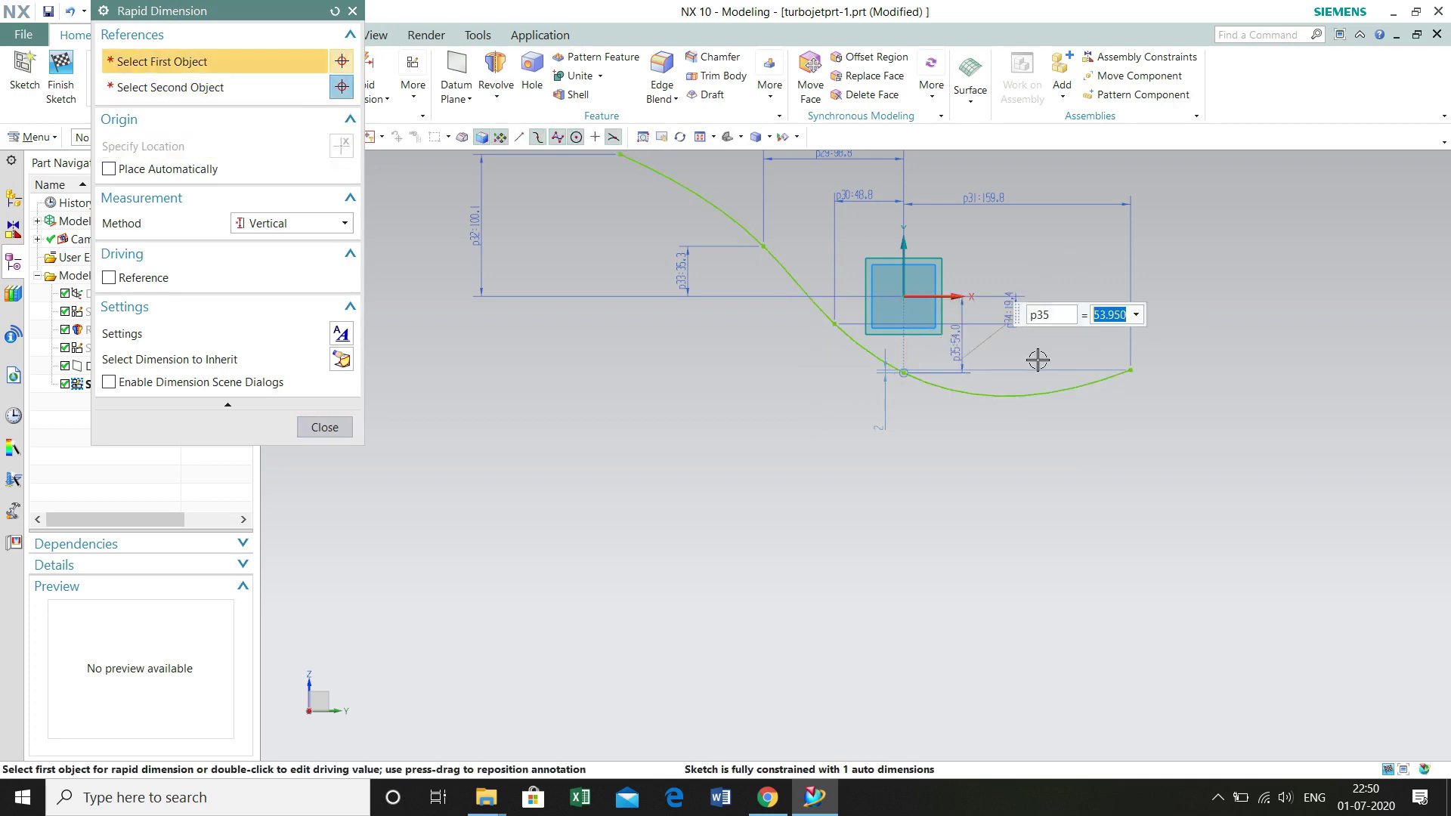
text(59)
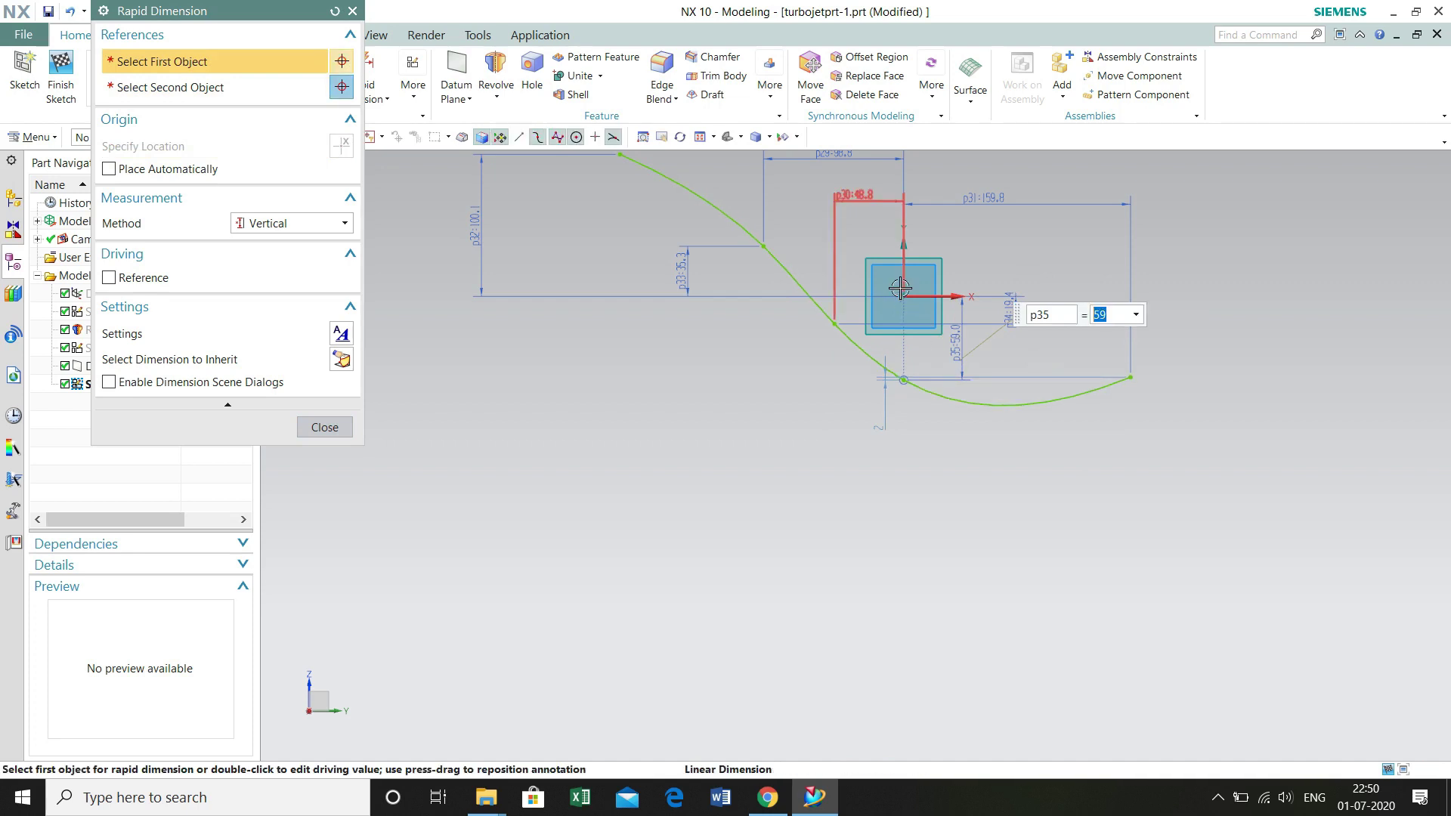
key(Return)
Step: Dimension the spline's last point vertically from the horizontal axis as 115.6
click(1127, 378)
click(1232, 356)
text(11)
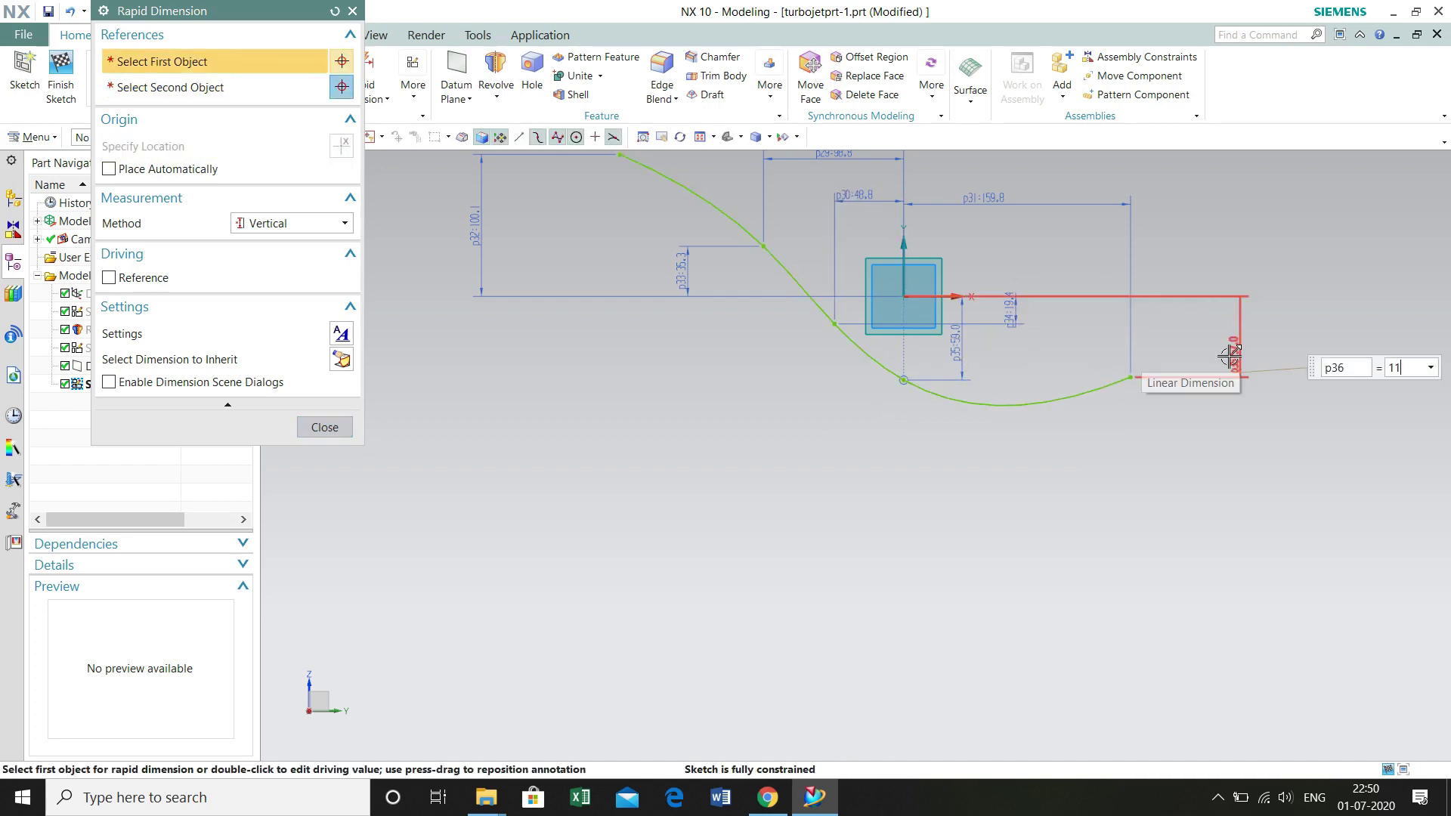
text(5.6)
key(Return)
Step: Move the 19.4, 59, 115.6 and 159.8 dimensions clear of the spline and each other, and finish dimensioning
scroll(901, 482, up, 2)
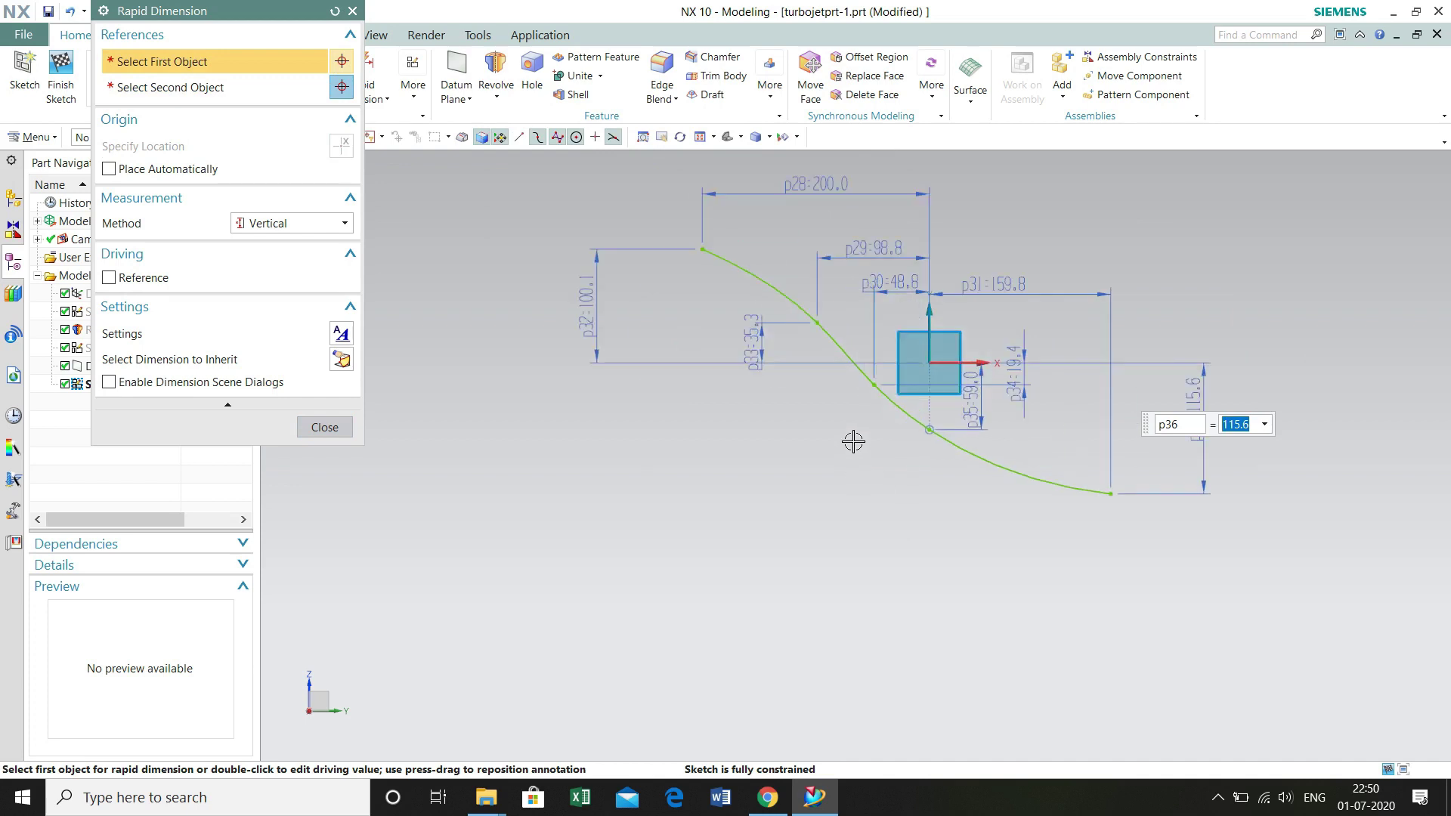
drag(1015, 378, 1137, 382)
mouse_move(971, 401)
mouse_down()
mouse_move(1151, 444)
mouse_move(1254, 423)
mouse_up()
drag(1149, 408, 1168, 396)
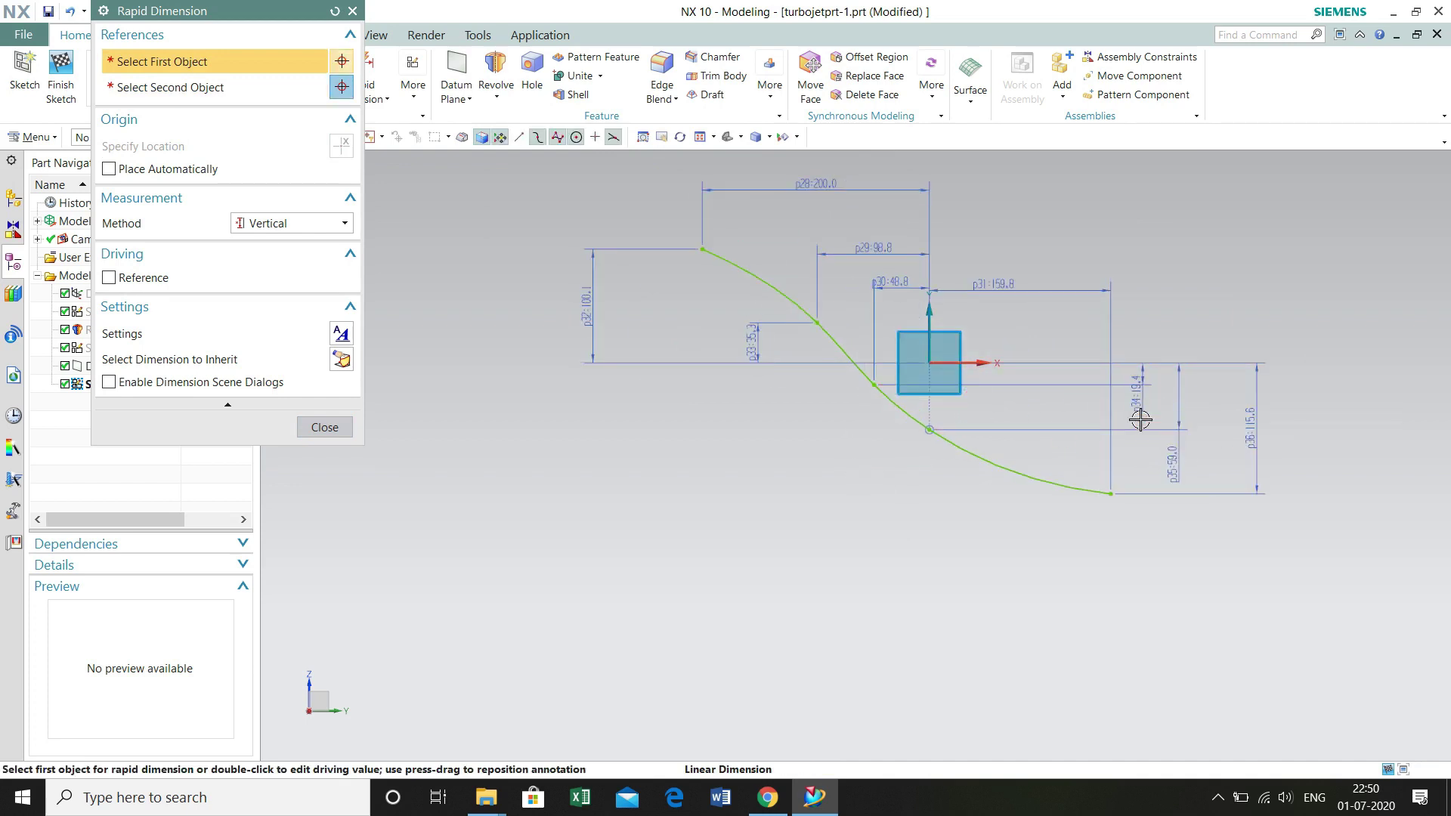
drag(940, 296, 939, 270)
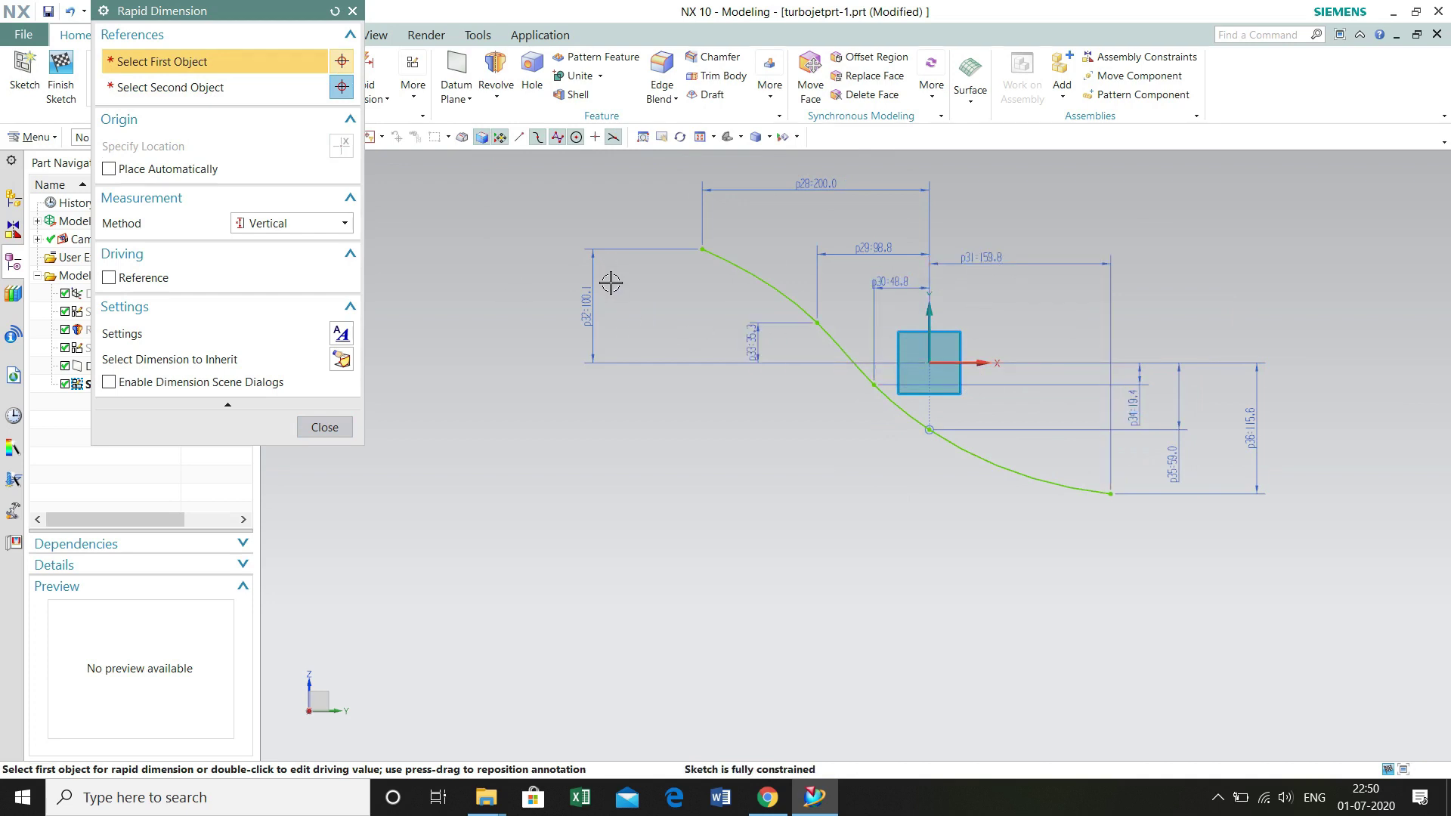
click(325, 427)
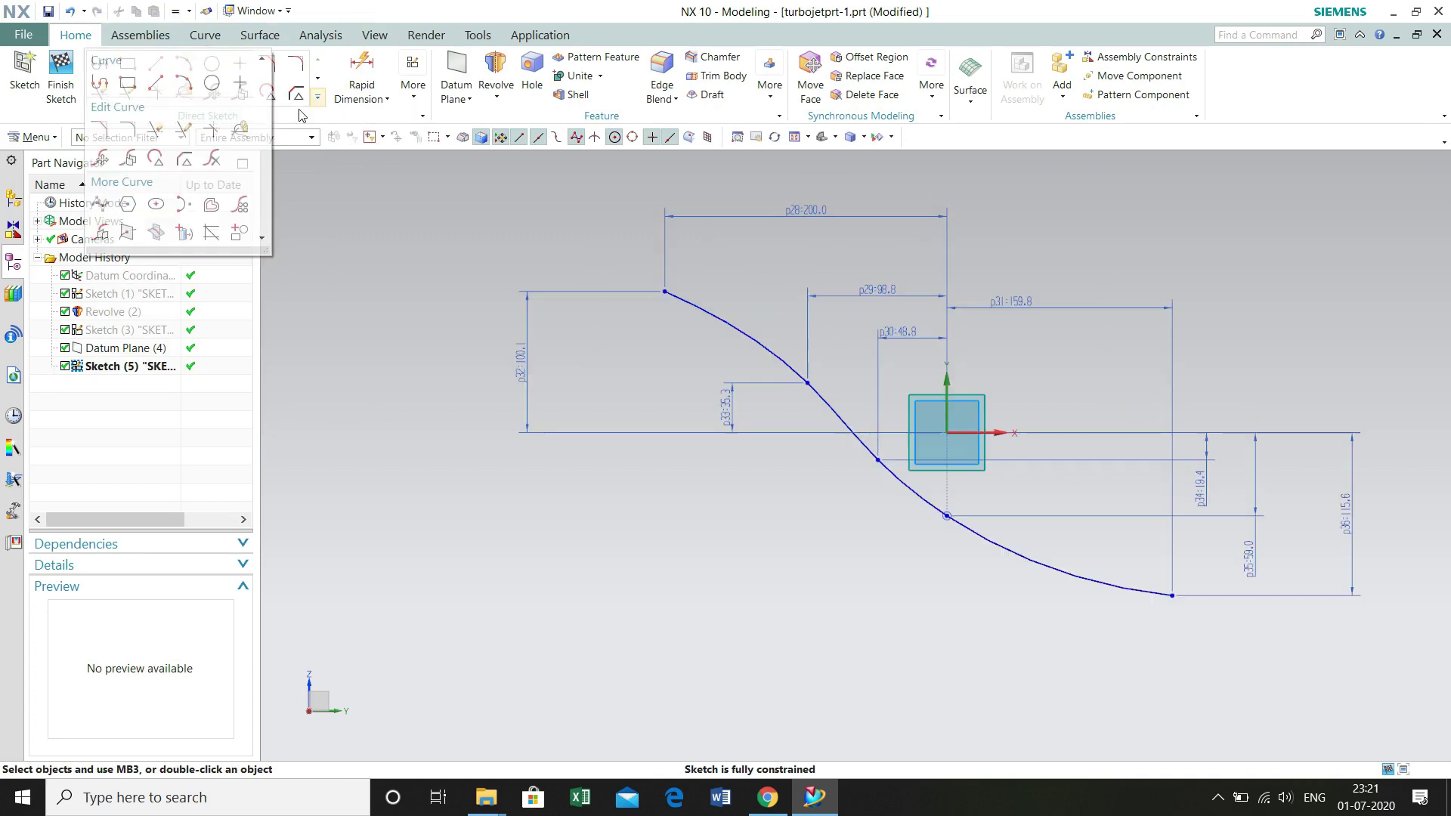
Step: Sketch a second studio spline through six points, from the first spline's start point to about 25 mm below its end point
click(99, 92)
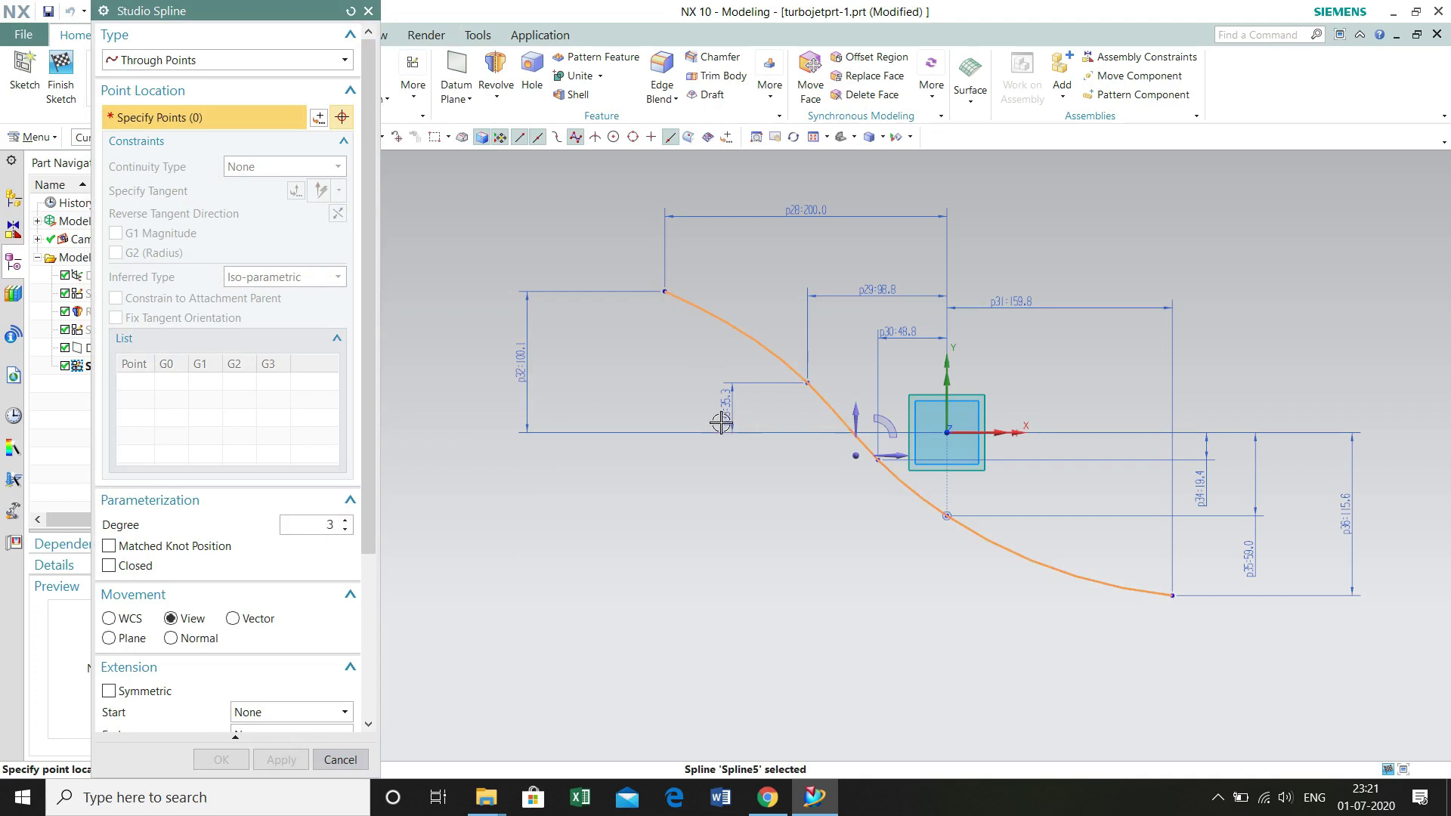
click(668, 292)
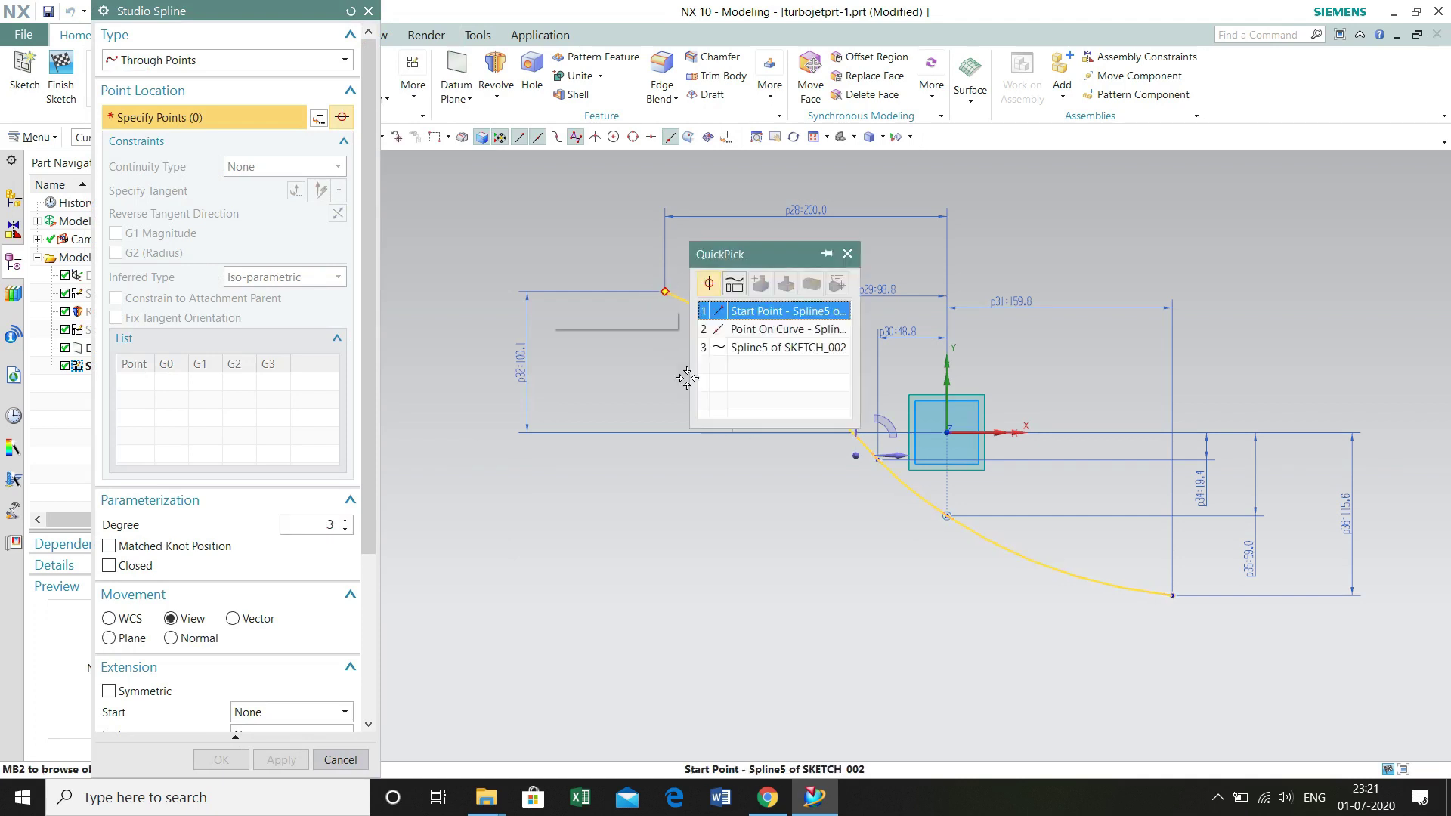
click(725, 312)
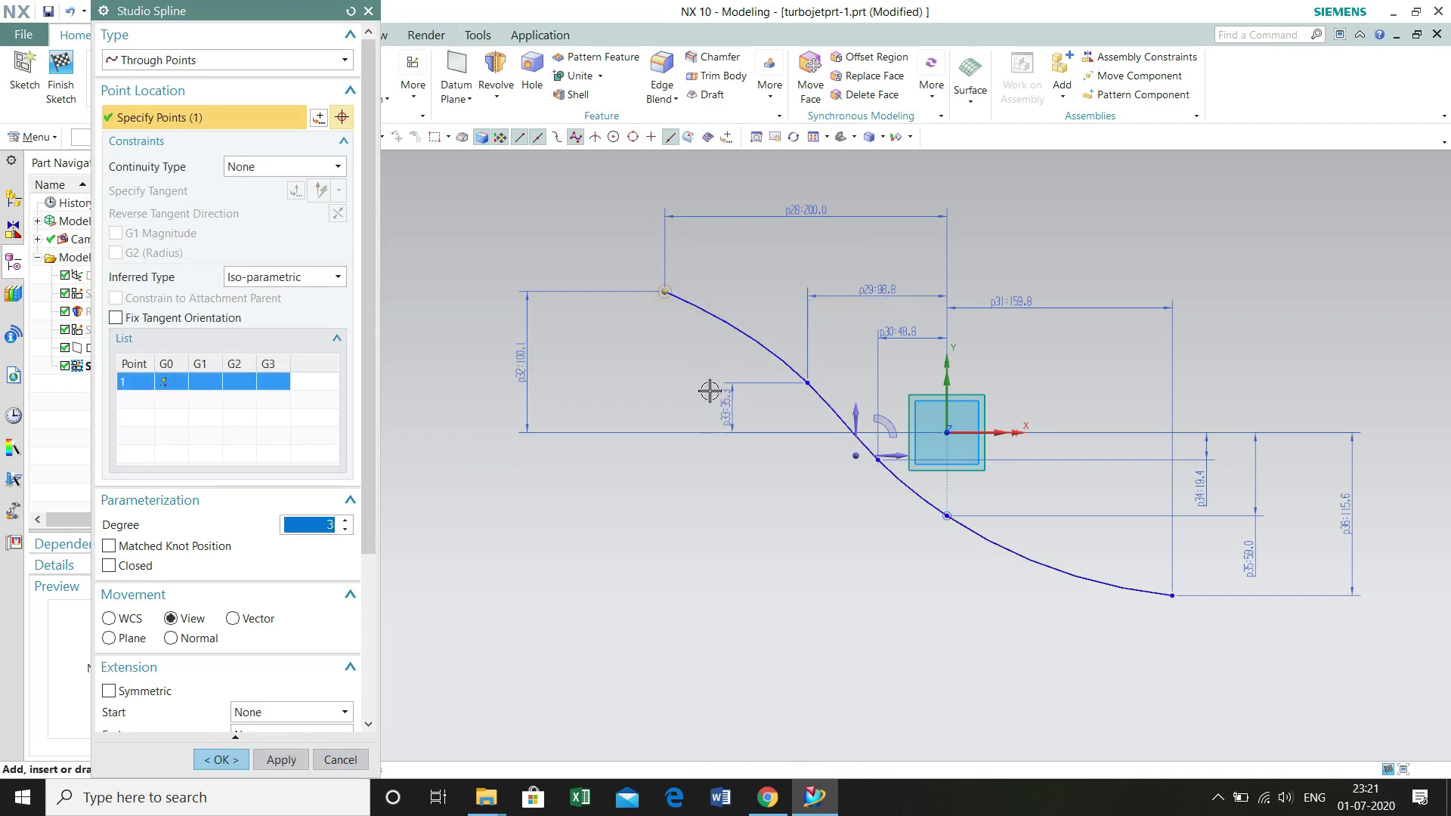
click(800, 427)
click(865, 509)
click(936, 556)
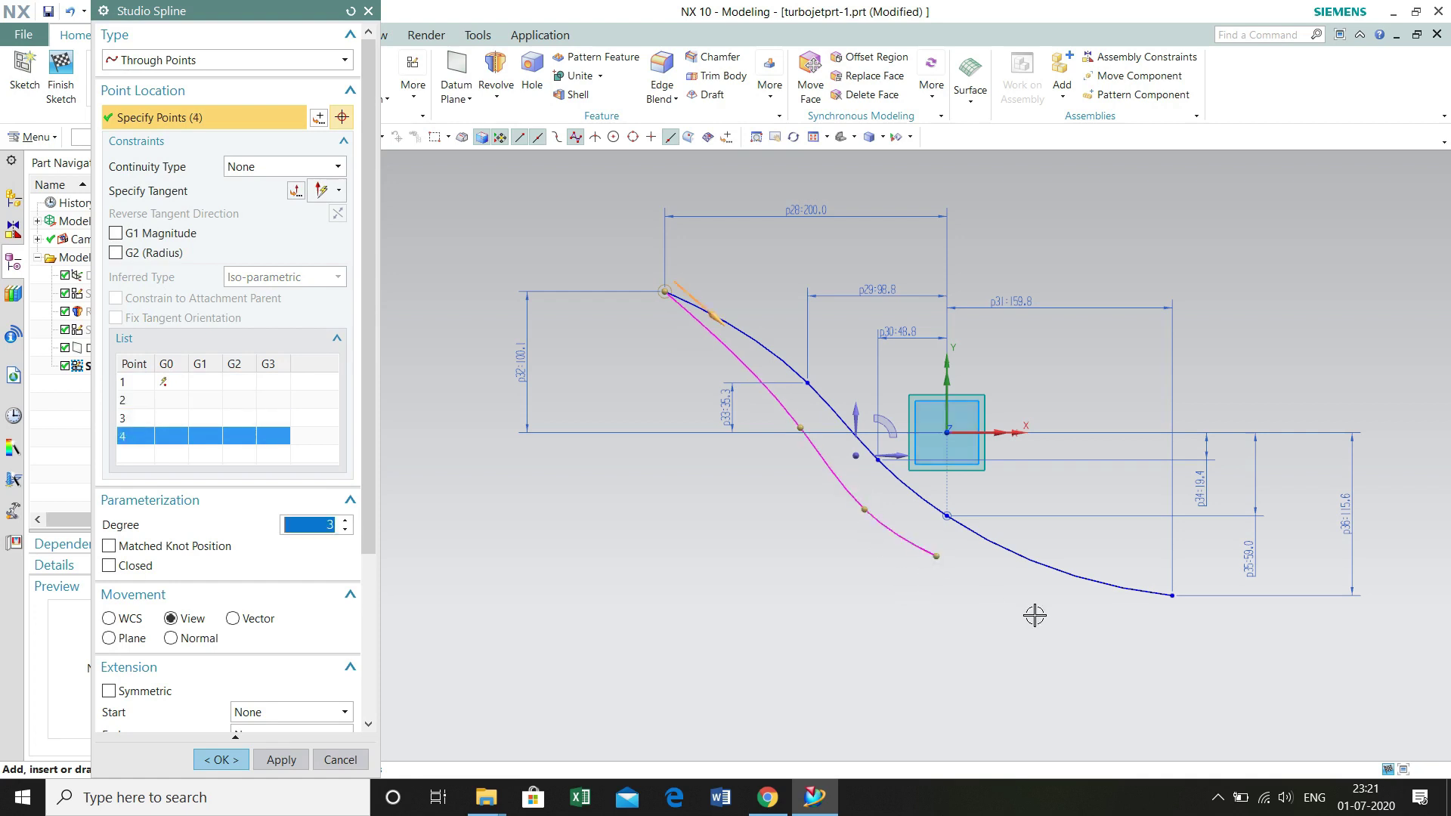
click(1059, 615)
click(1172, 630)
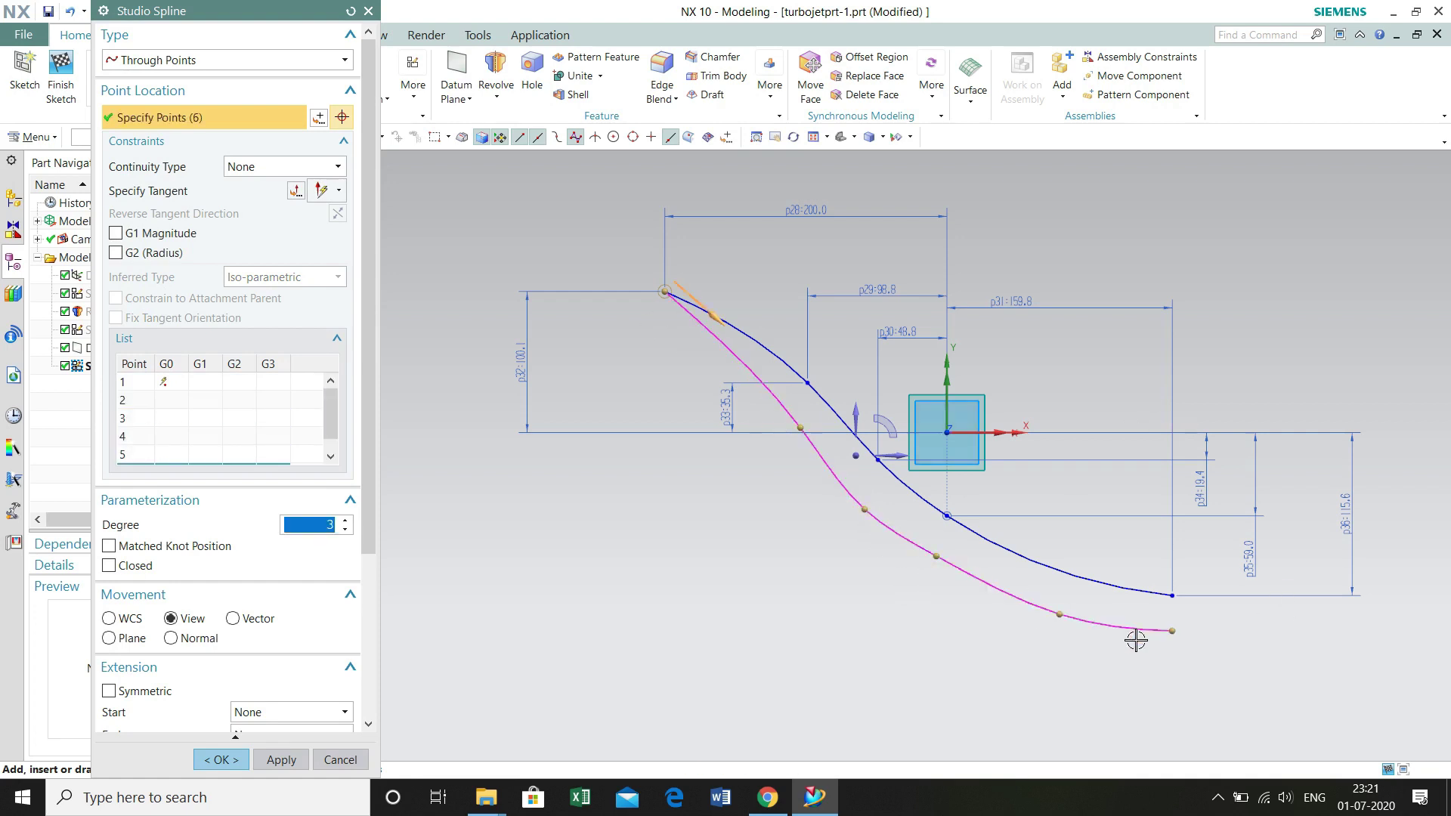
middle_click(424, 601)
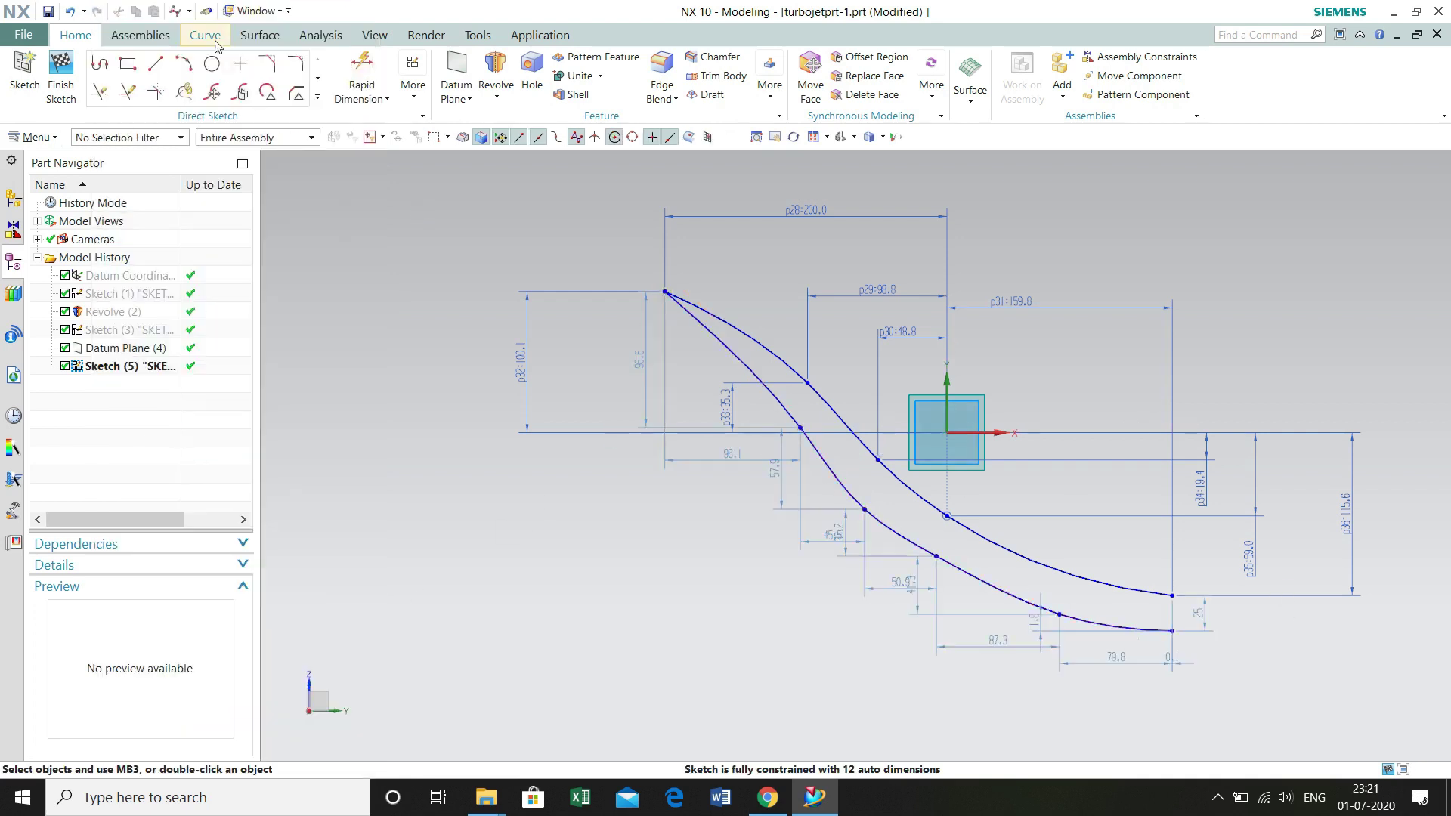
Step: Dimension the second spline's second point vertically from the horizontal axis as 21.4
key(d)
click(898, 431)
click(801, 428)
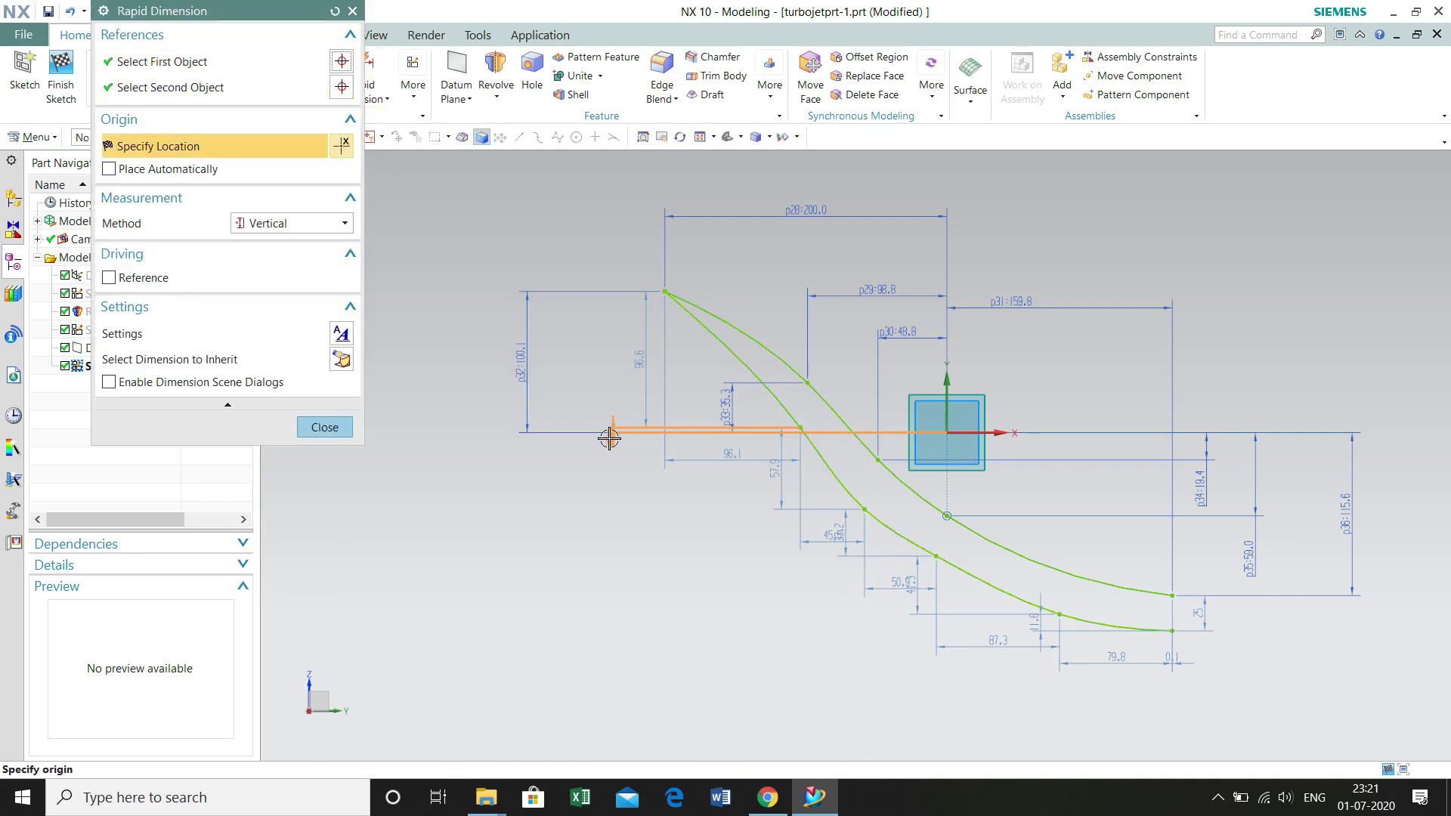
click(610, 428)
text(21)
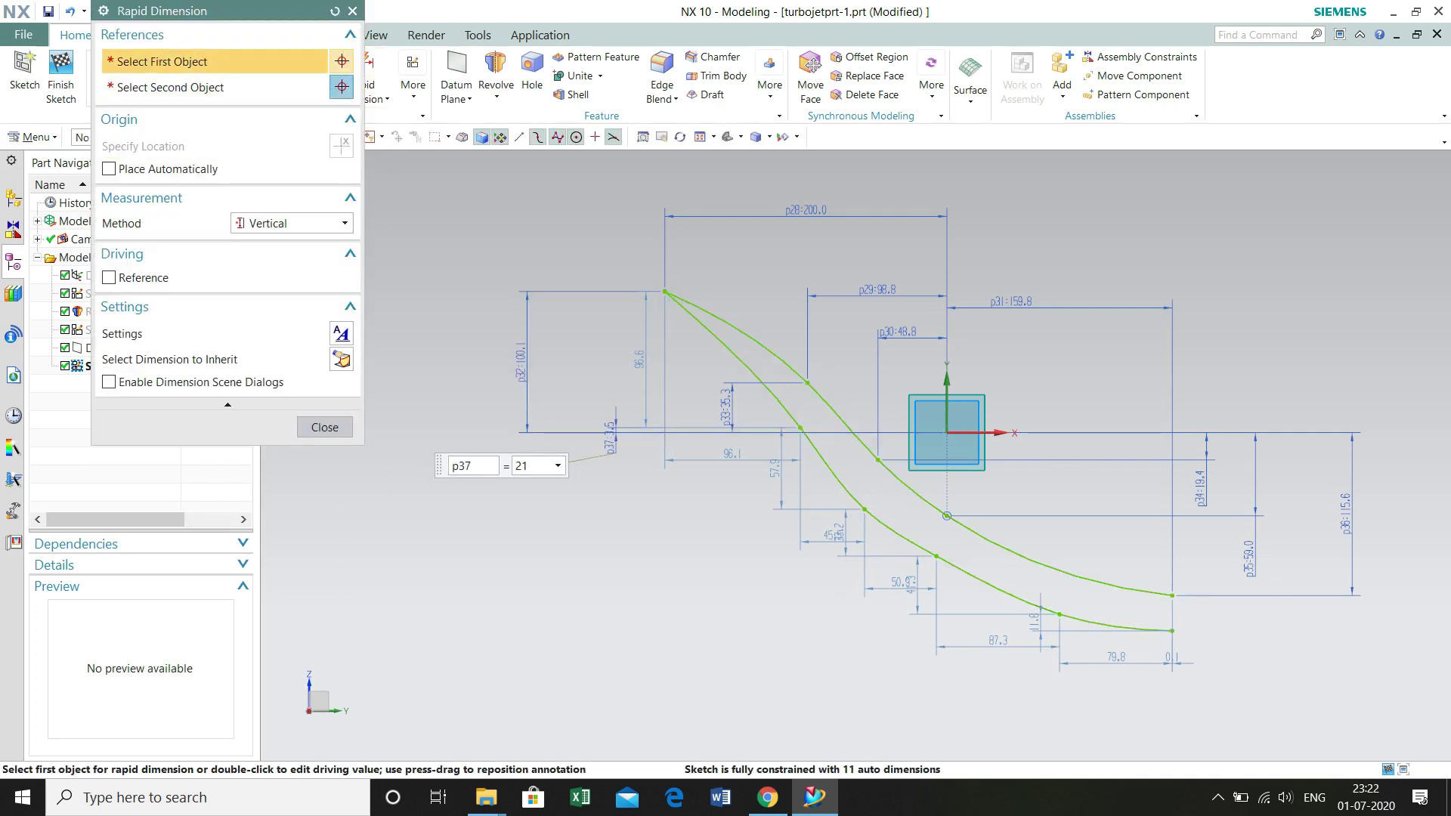
text(4)
key(Return)
text(21.4)
key(Return)
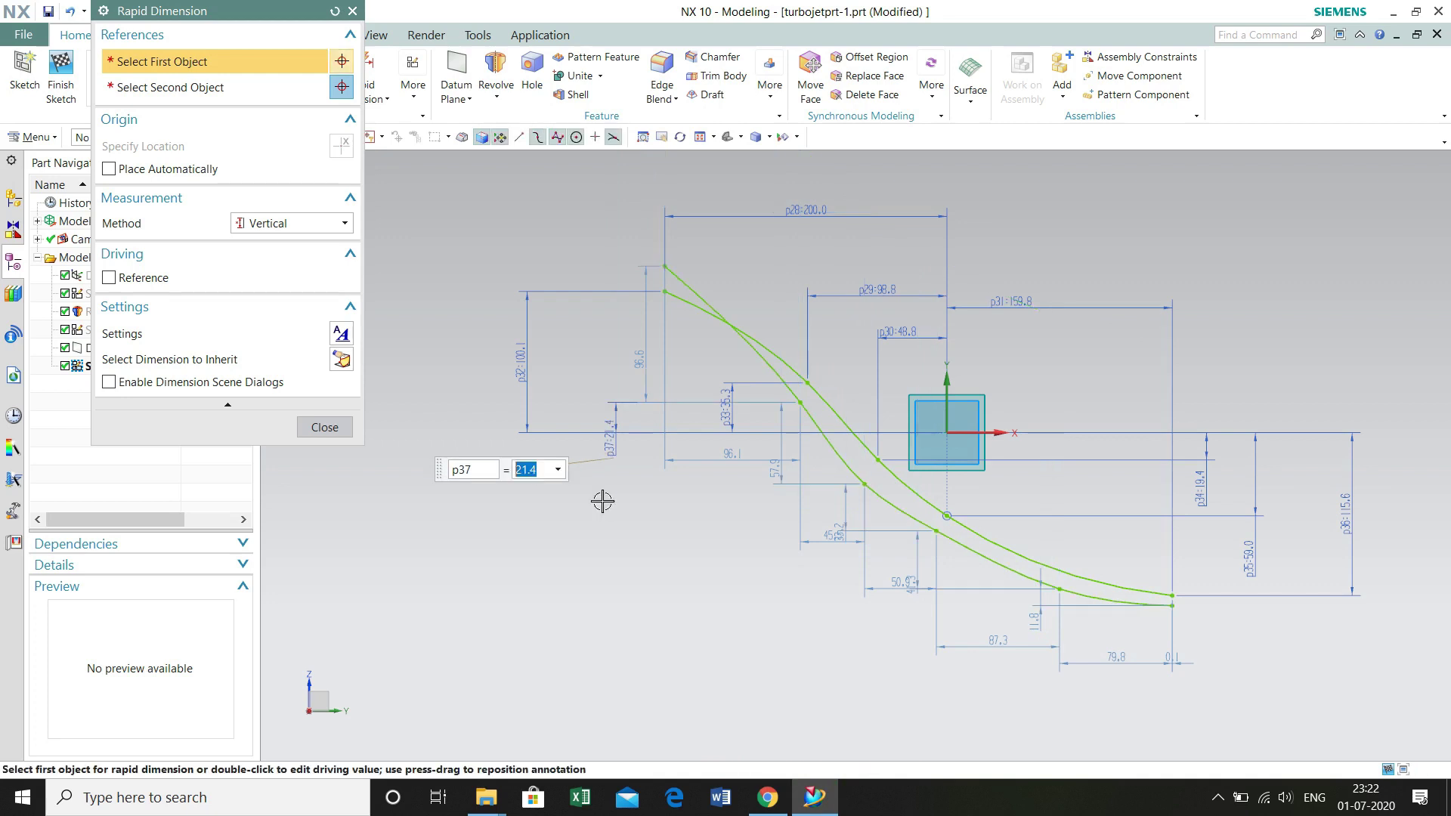
Step: Dimension the second spline's third point vertically from the horizontal axis
click(871, 484)
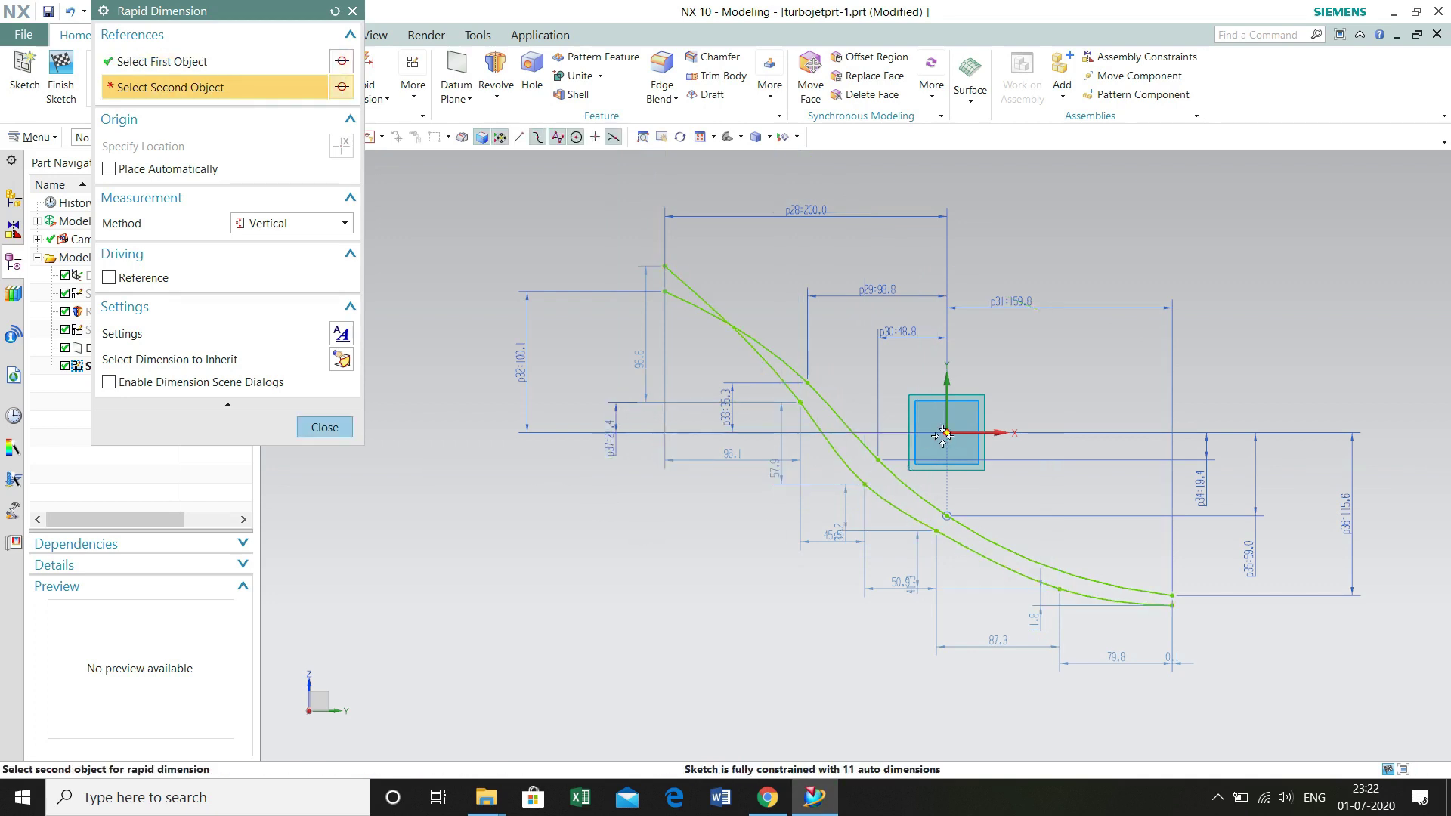
Step: Dimension the lower spline's third point vertically from the sketch origin at 28.6
click(946, 432)
click(682, 491)
text(28.6)
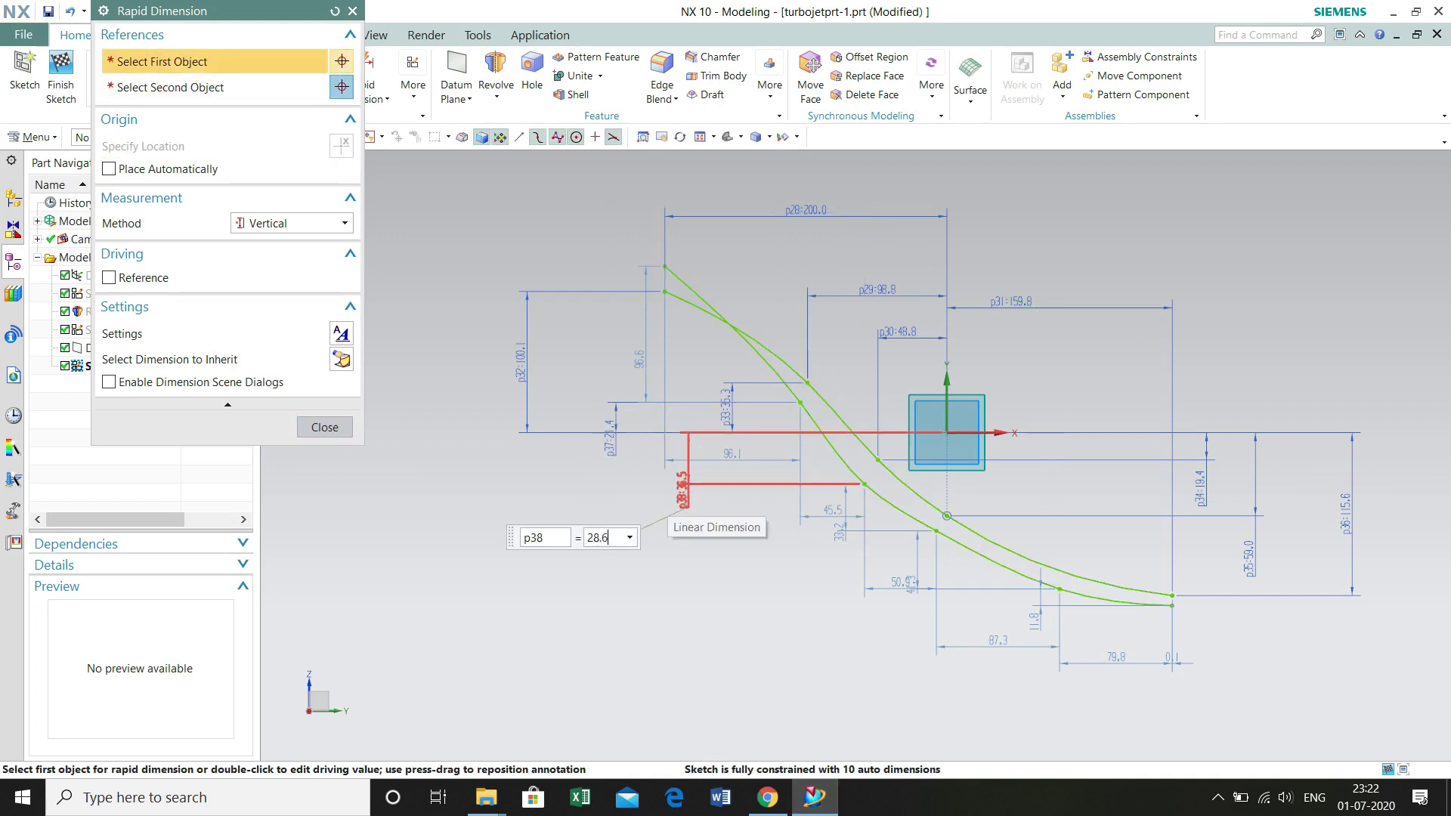
key(Return)
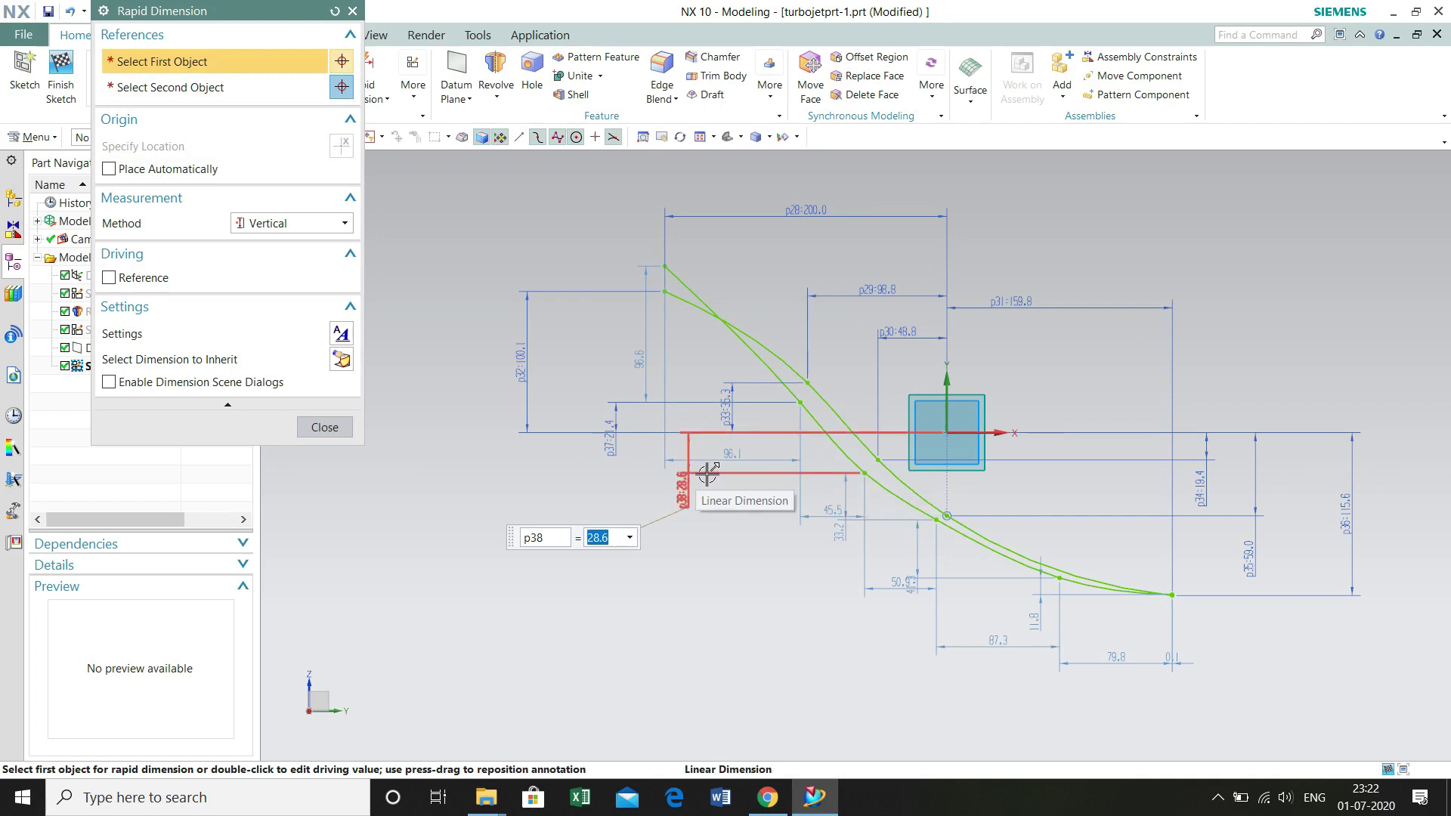
Step: Dimension the lower spline's fourth point vertically from the sketch origin at 72.3
click(937, 520)
click(946, 432)
click(777, 532)
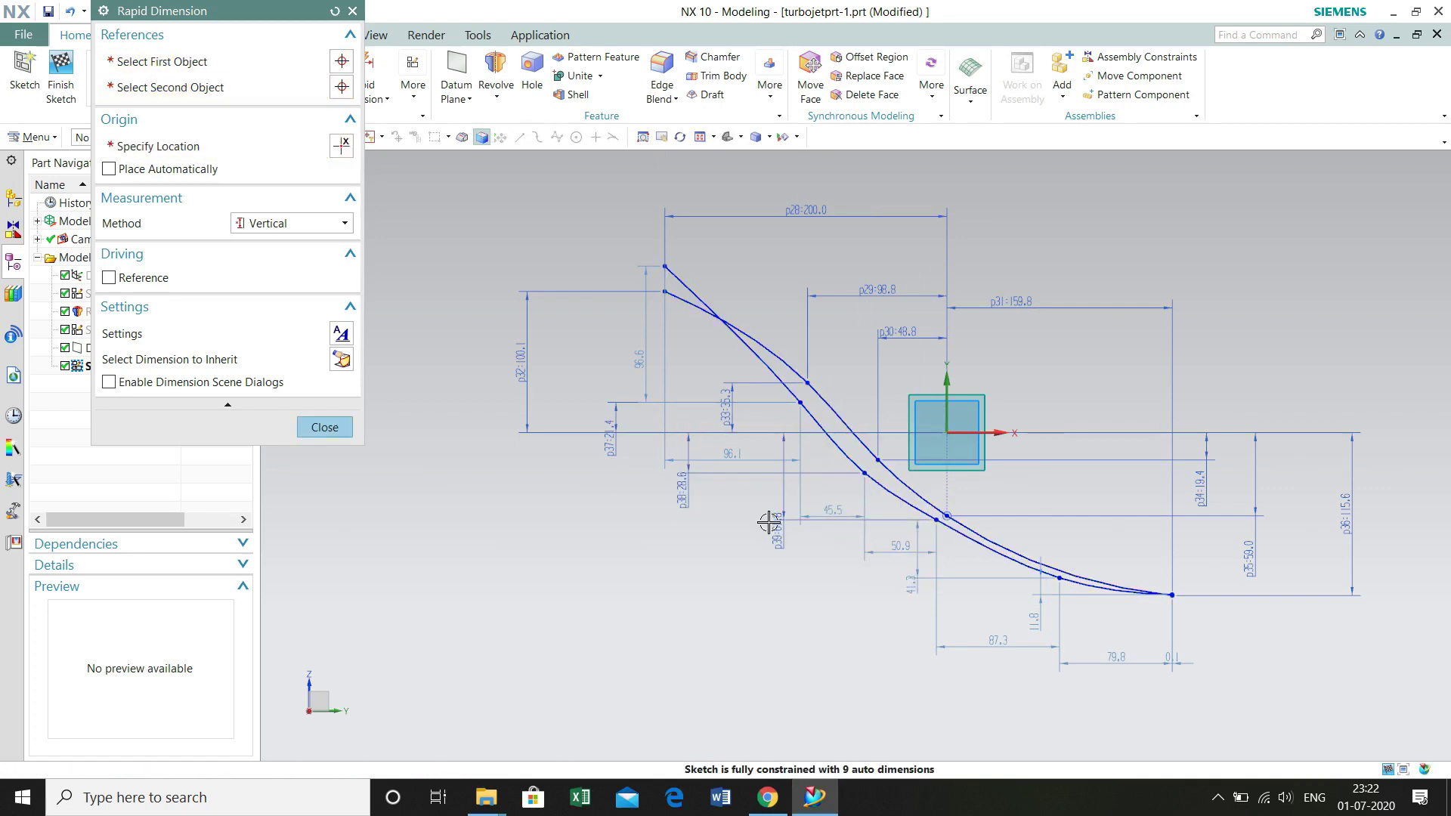
click(1041, 587)
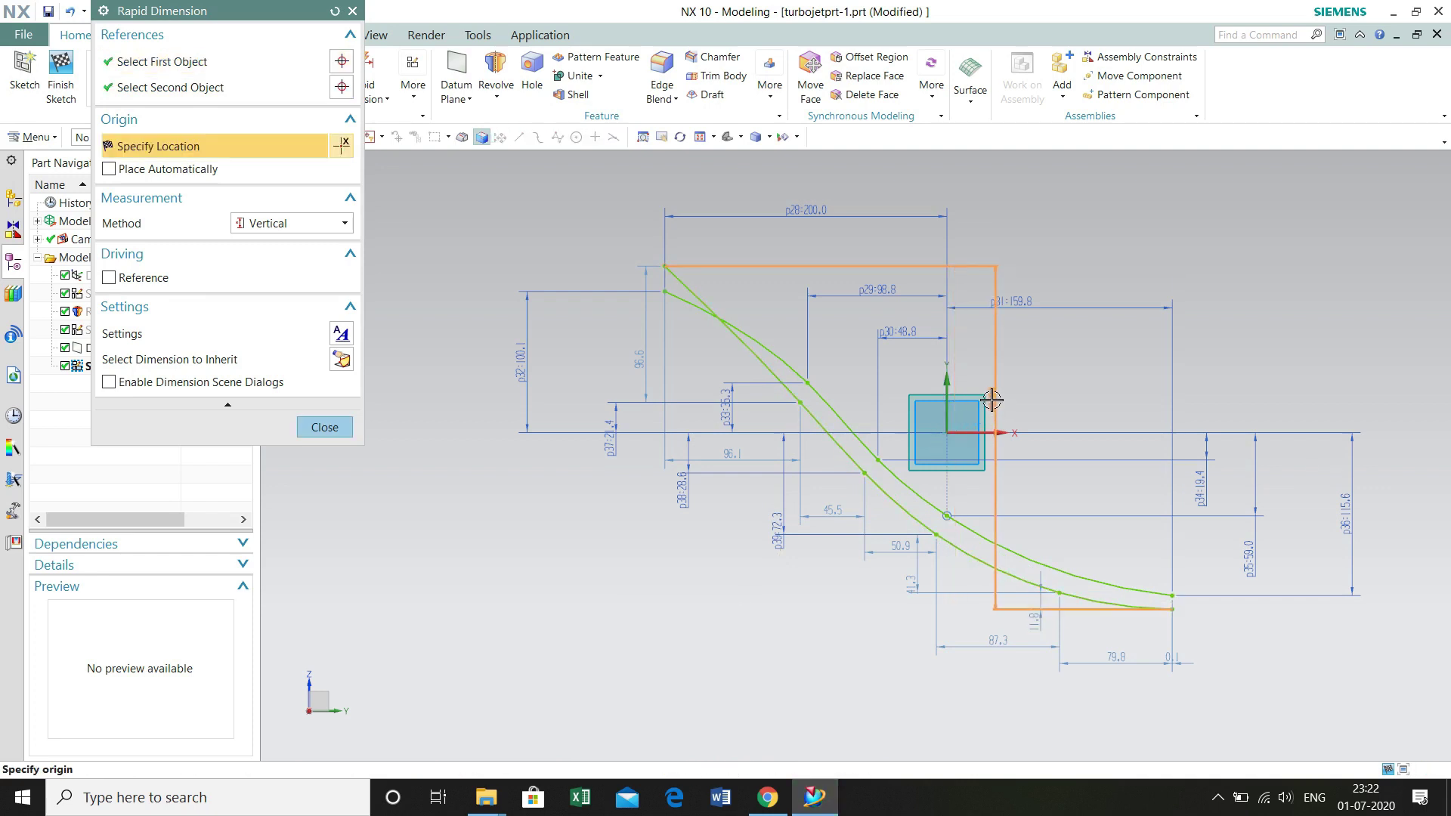
key(Escape)
Step: Dimension the lower spline's fifth point vertically from the horizontal sketch axis at 110.1
key(d)
click(1059, 594)
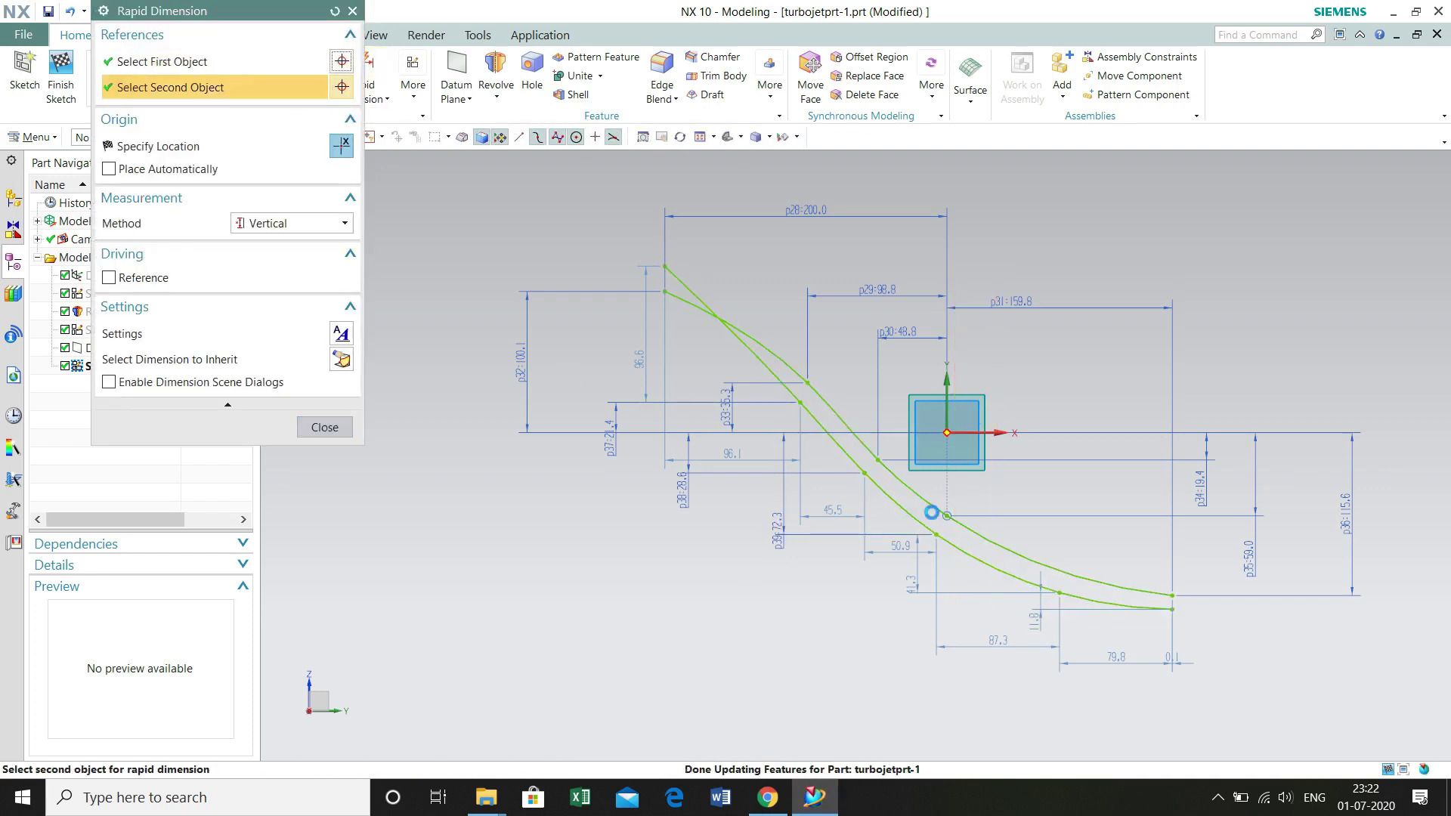
click(838, 432)
click(833, 563)
text(110.1)
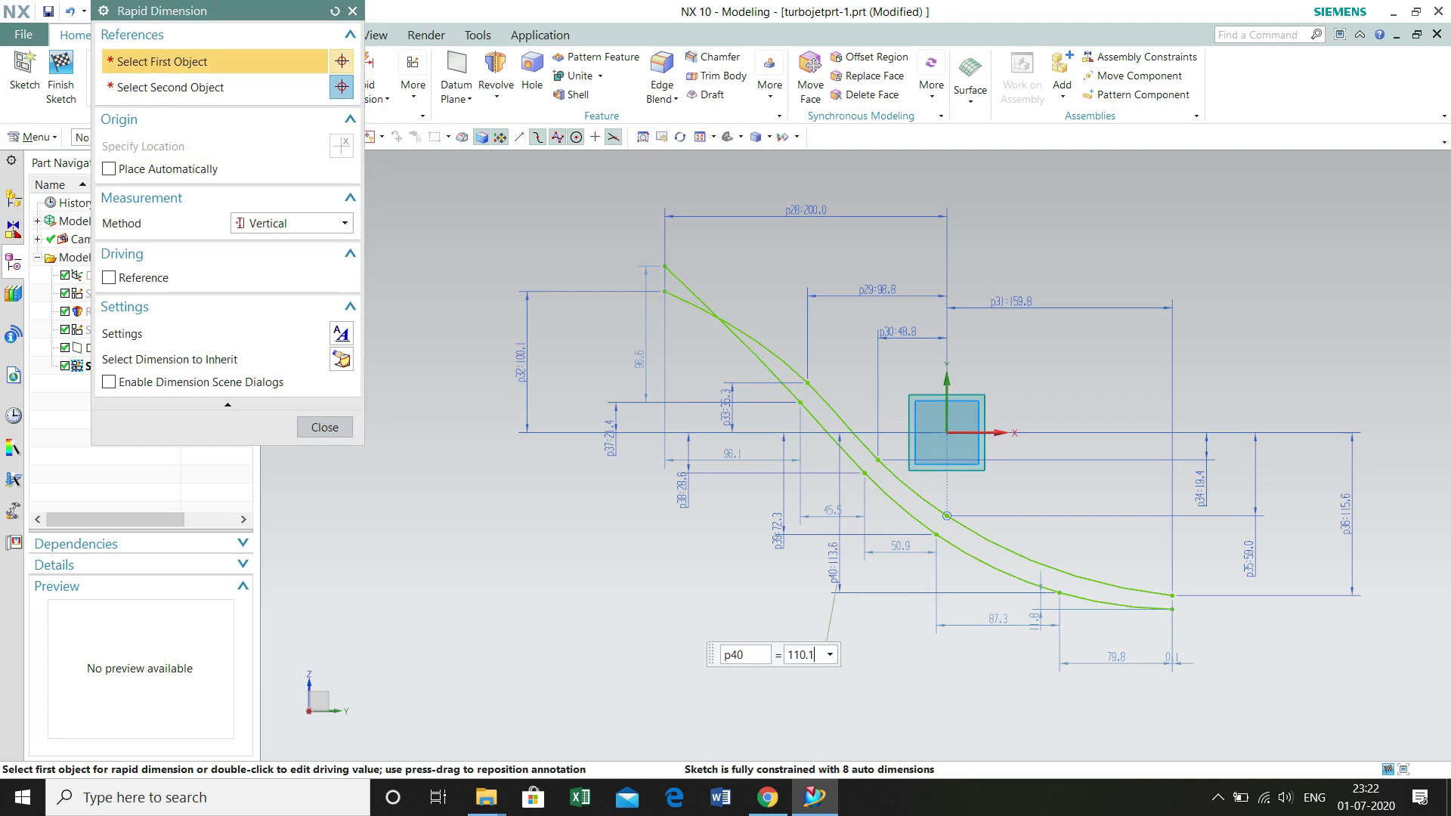
key(Return)
Step: Dimension the lower spline's right end point vertically from the horizontal sketch axis at 128.5
click(1172, 606)
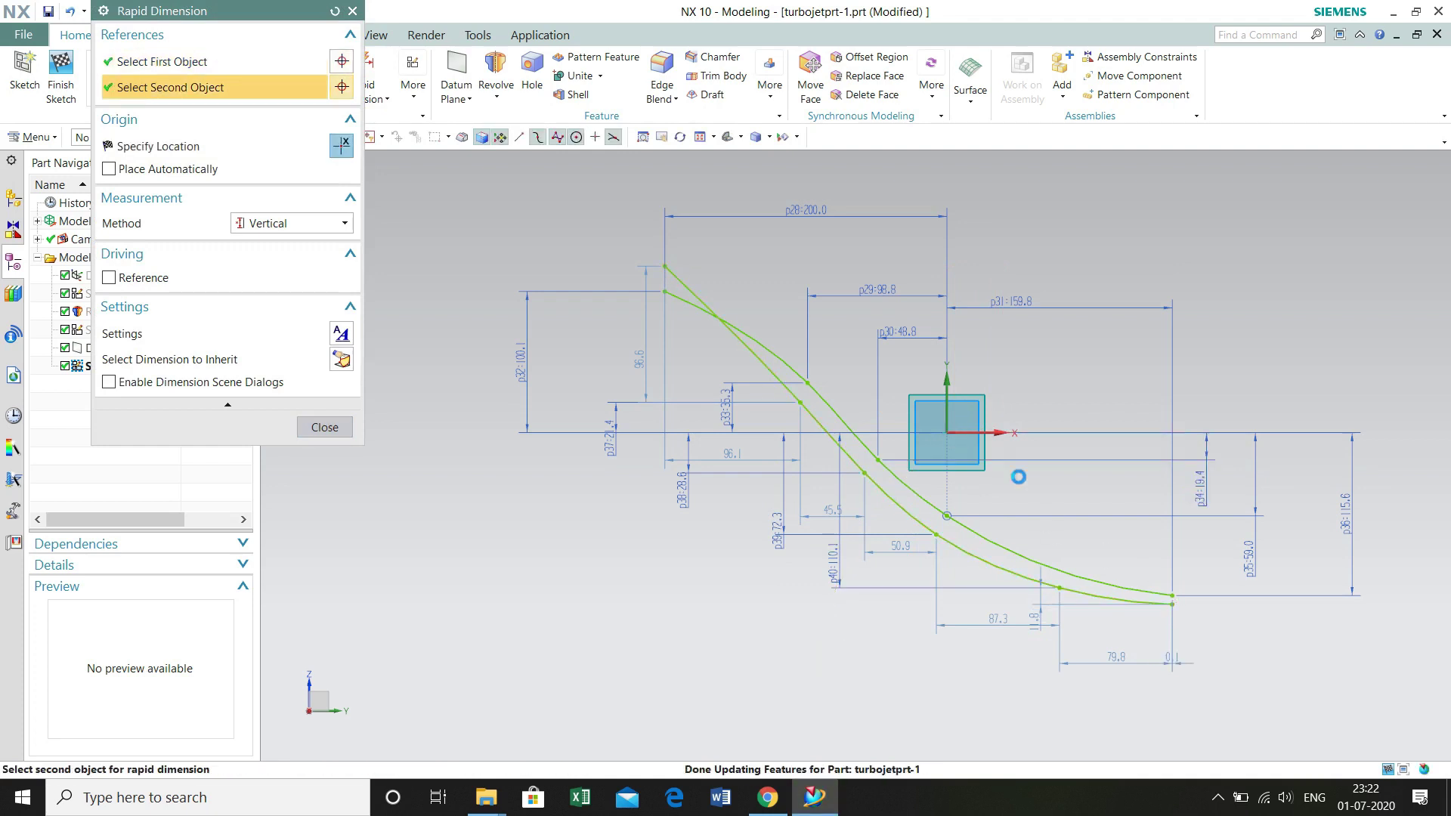
click(1056, 432)
click(1058, 494)
text(12)
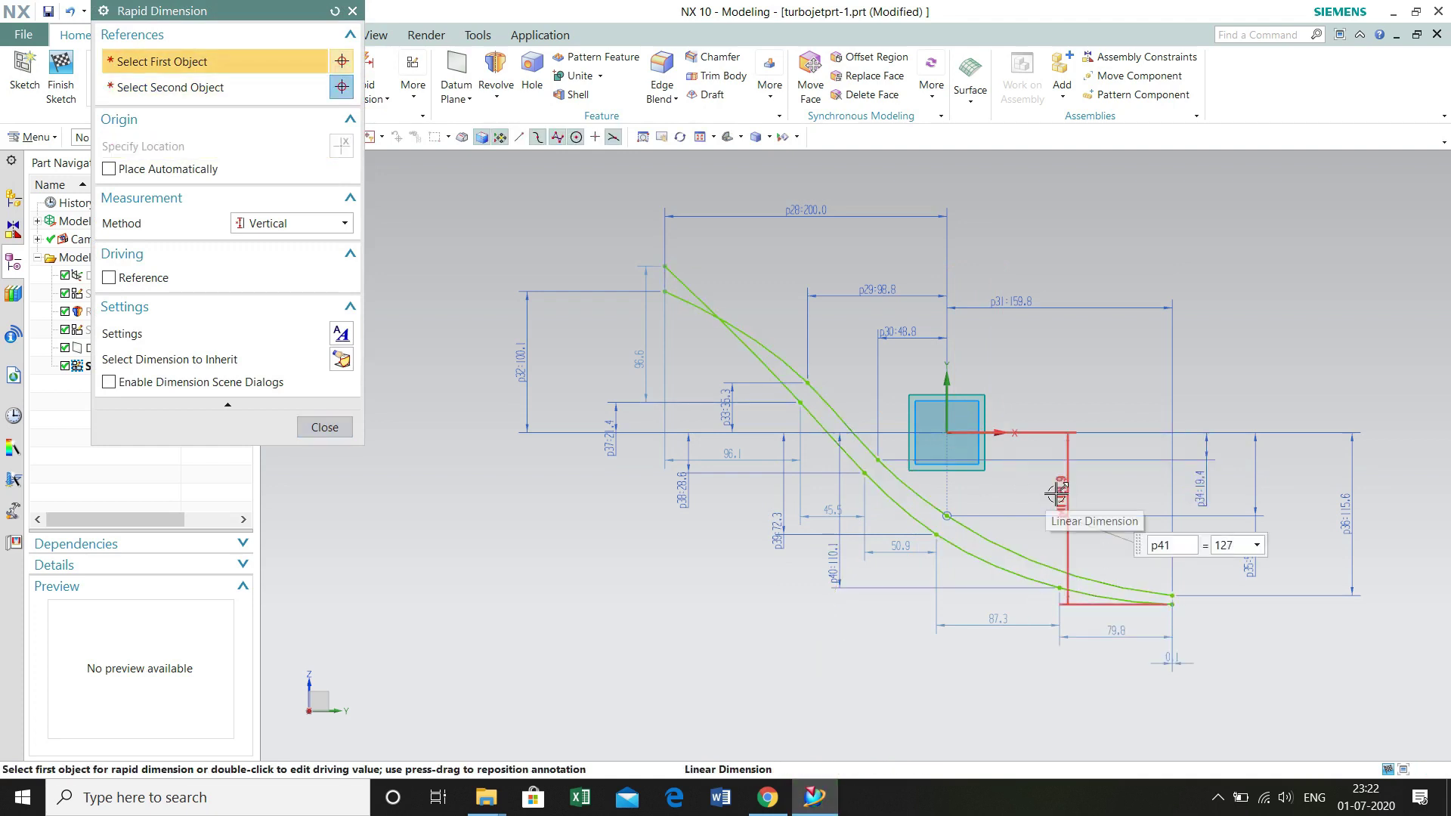
text(8.5)
key(Return)
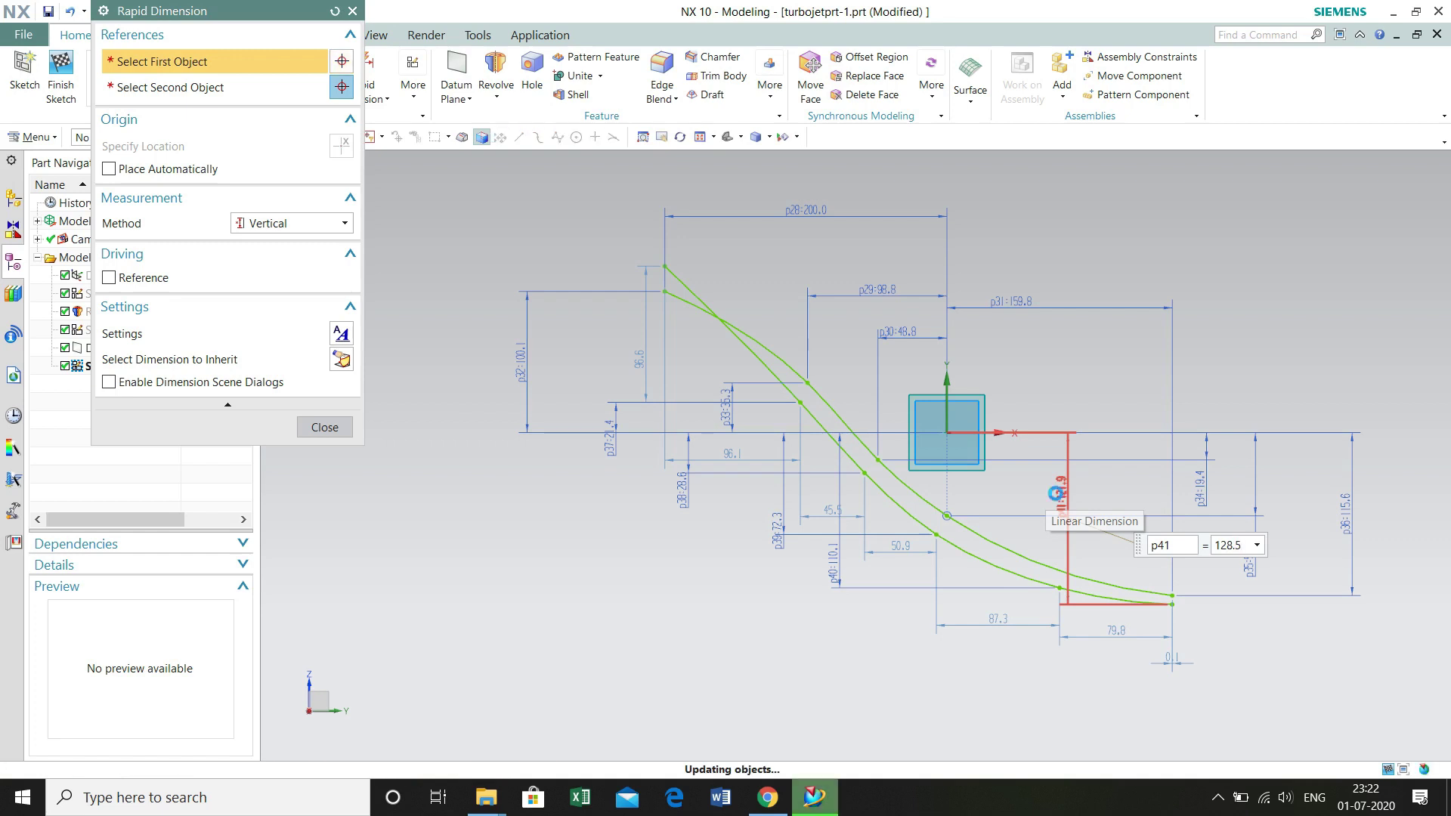
Step: Switch the measurement method to Horizontal and dimension the lower spline's second point 99.6 from the origin
click(800, 403)
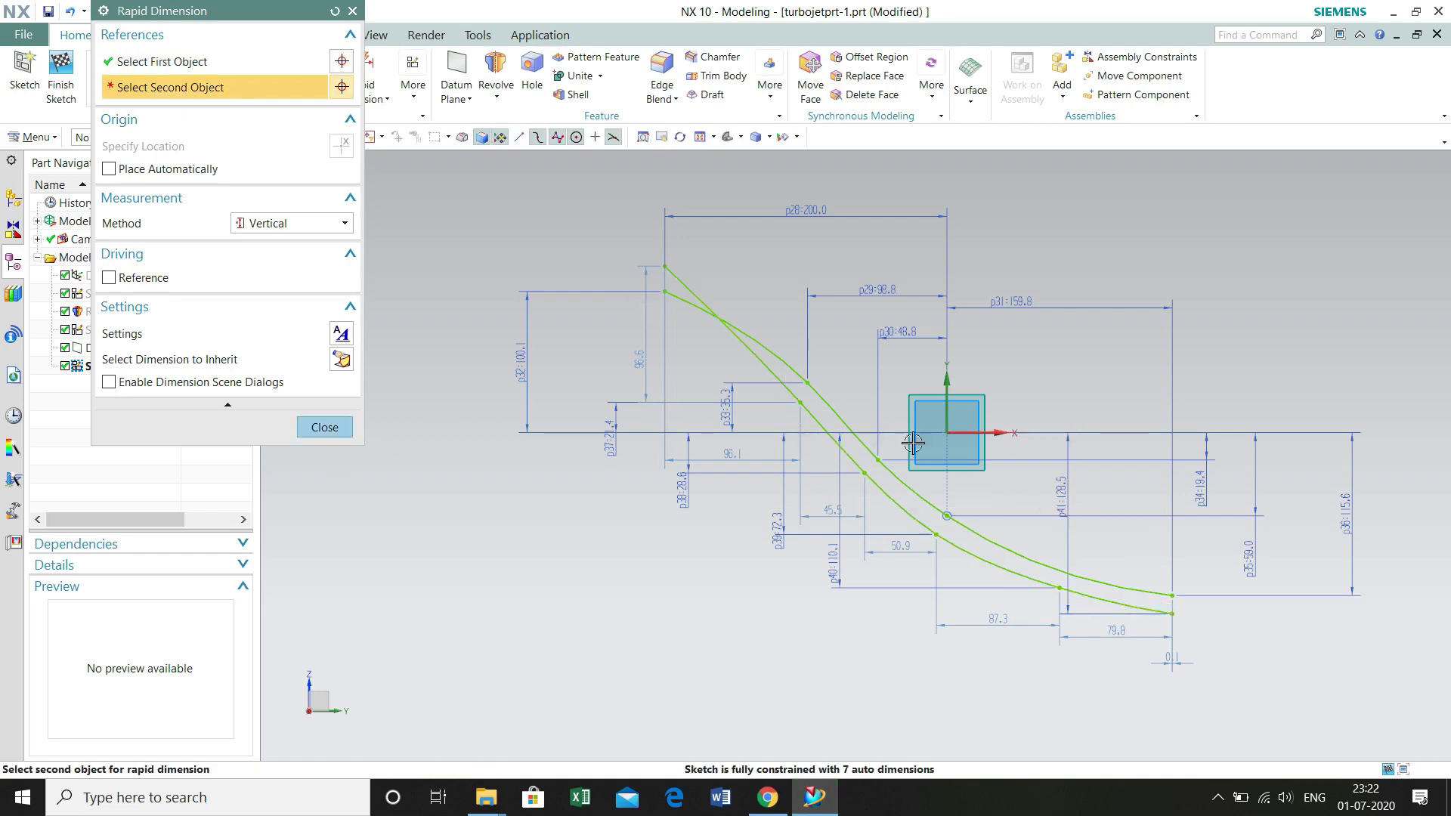
click(946, 432)
click(291, 223)
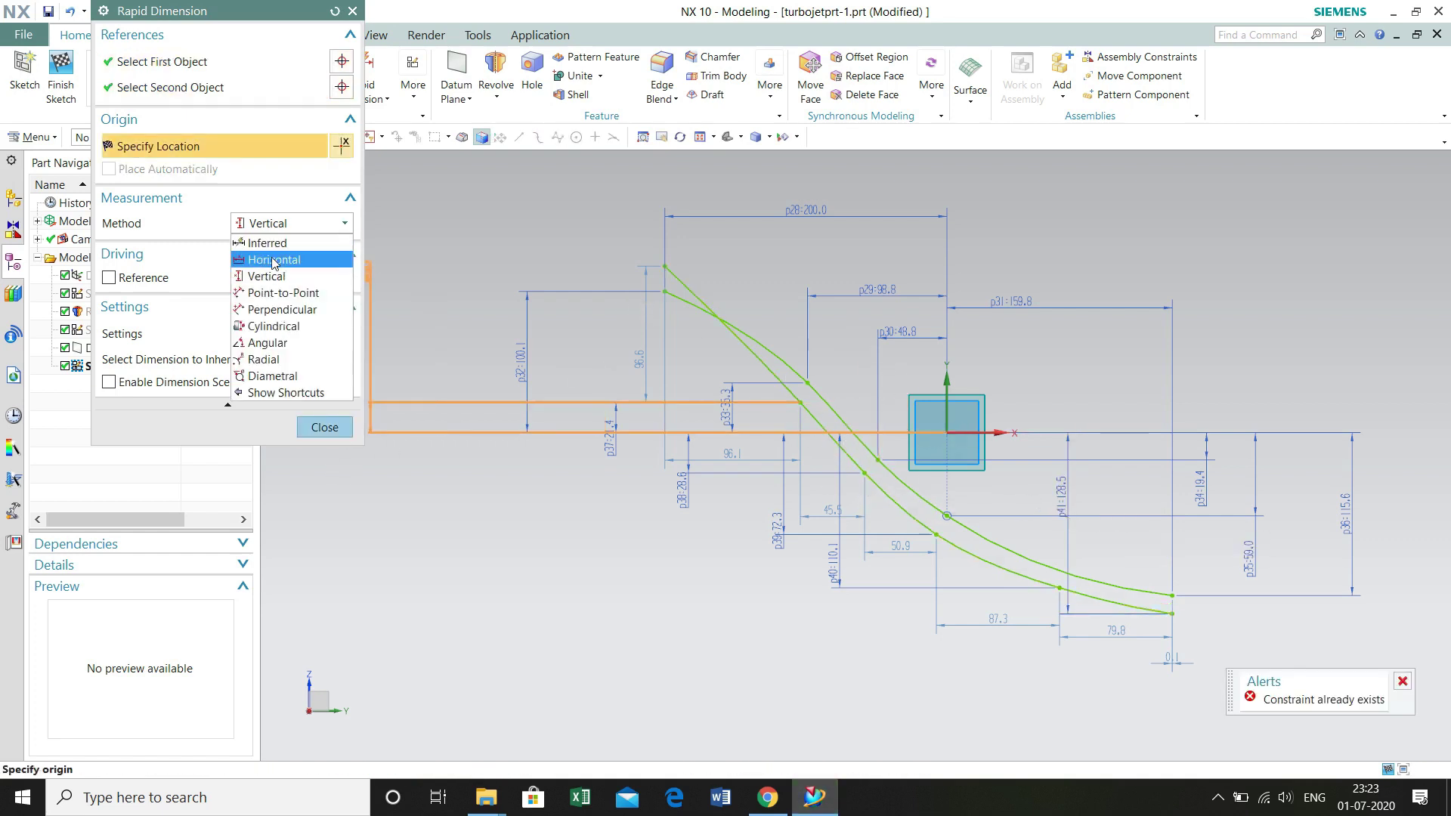
click(281, 261)
click(847, 656)
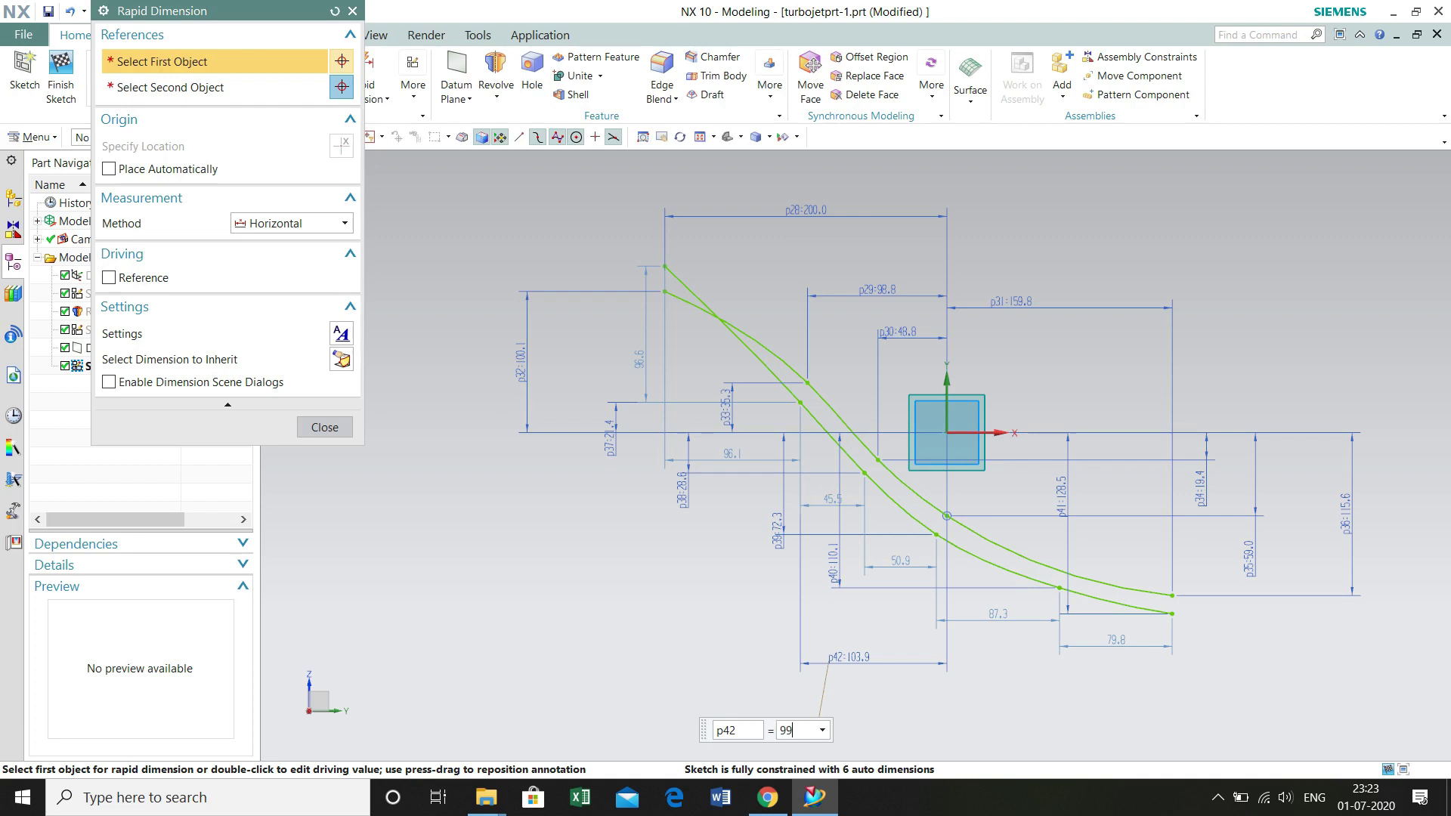
text(99.6)
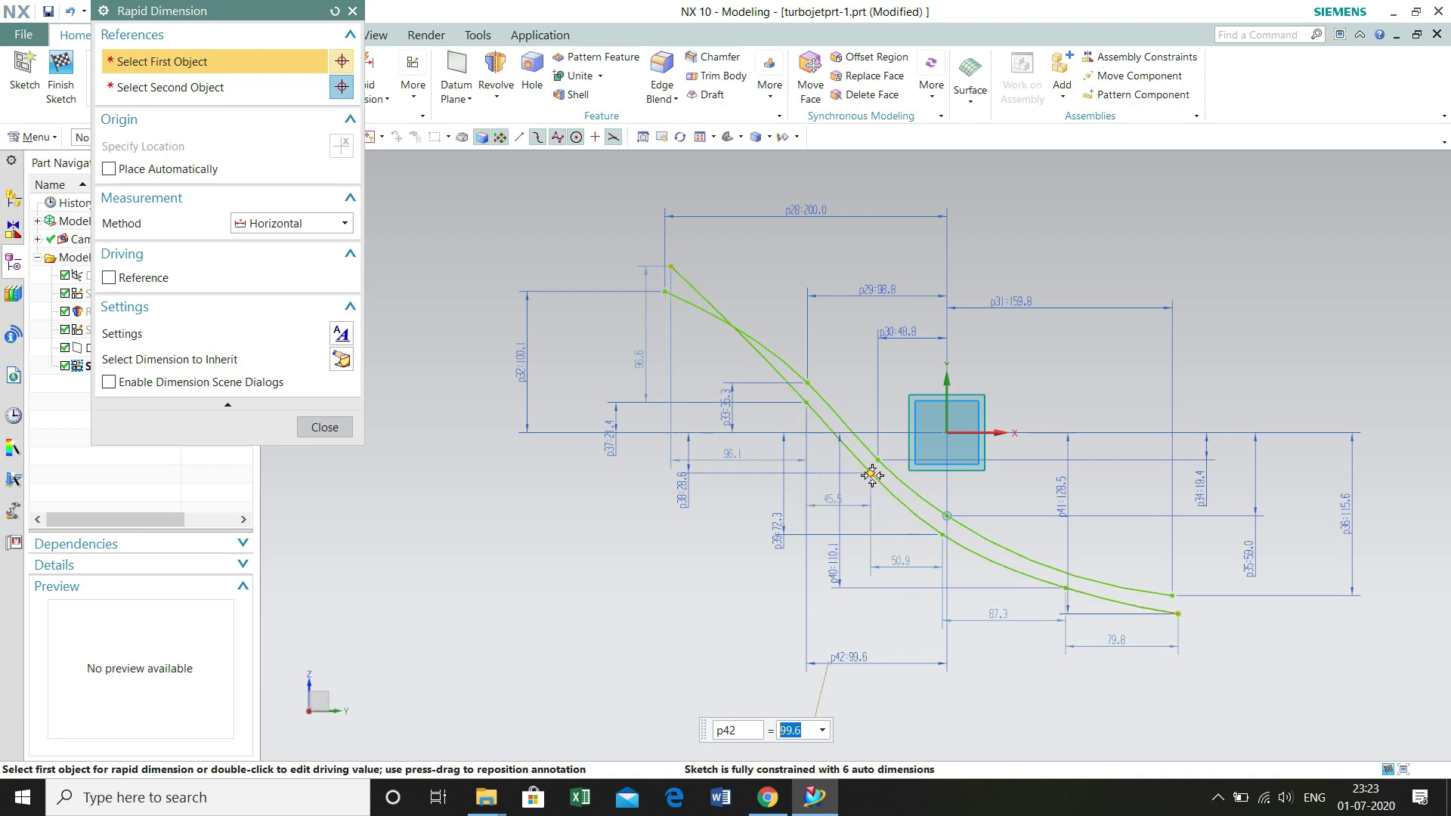
Step: Dimension the lower spline's third point horizontally from the sketch origin at 54.7
click(945, 432)
click(871, 473)
click(895, 722)
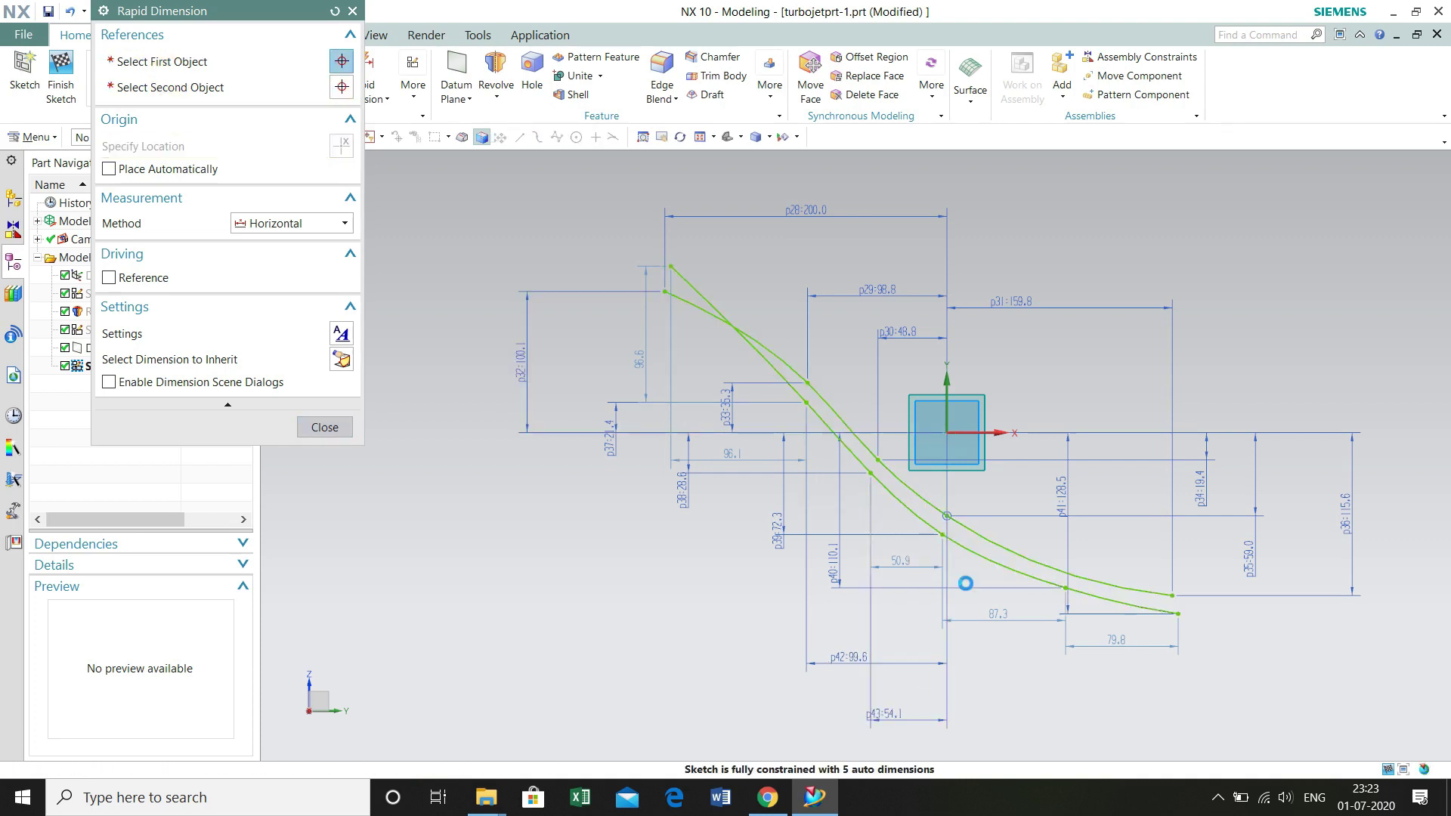
text(54.7)
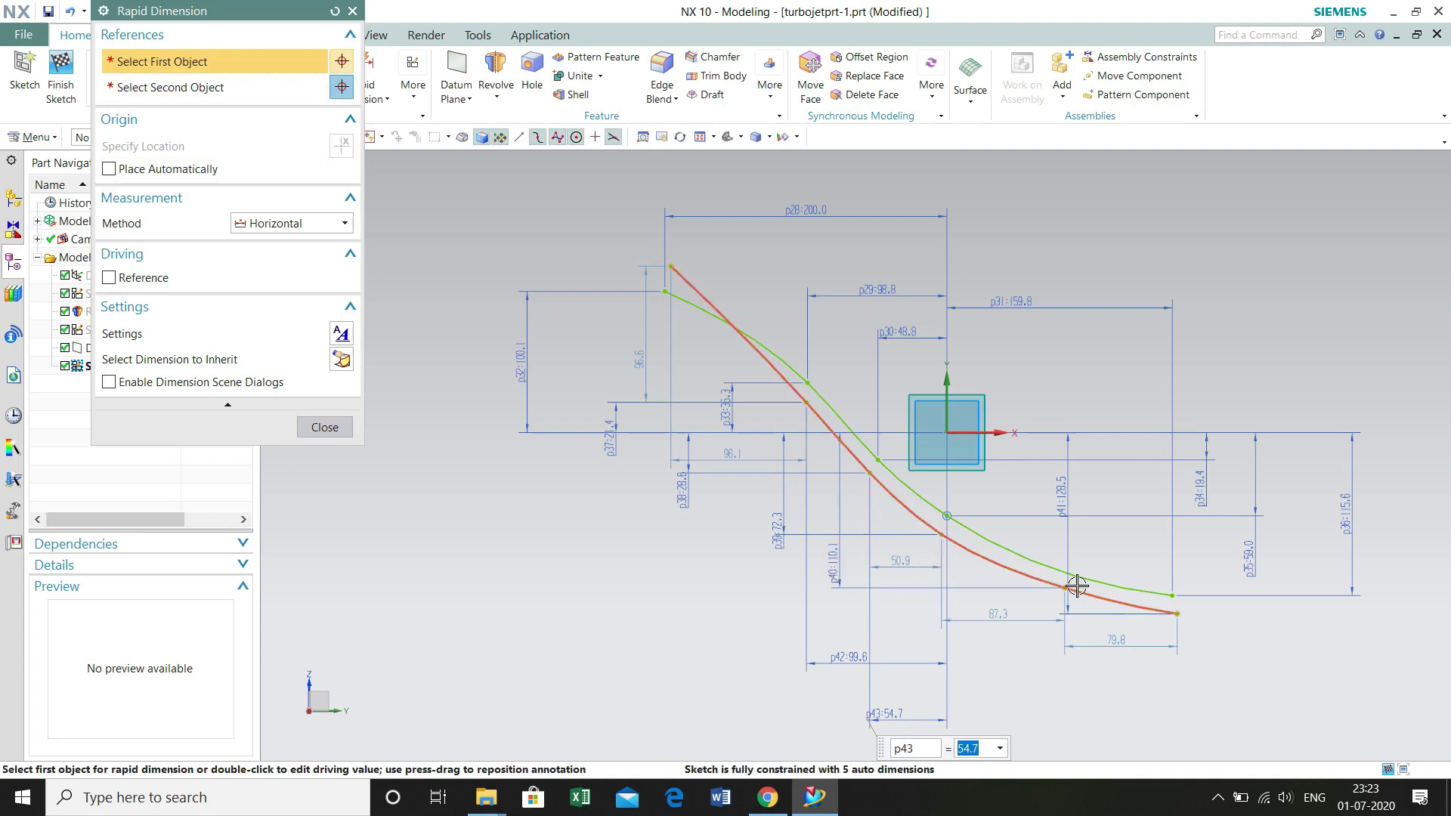
Step: Dimension the lower spline's fifth point horizontally from the vertical sketch axis at 86.9
click(971, 448)
click(1064, 588)
click(1013, 687)
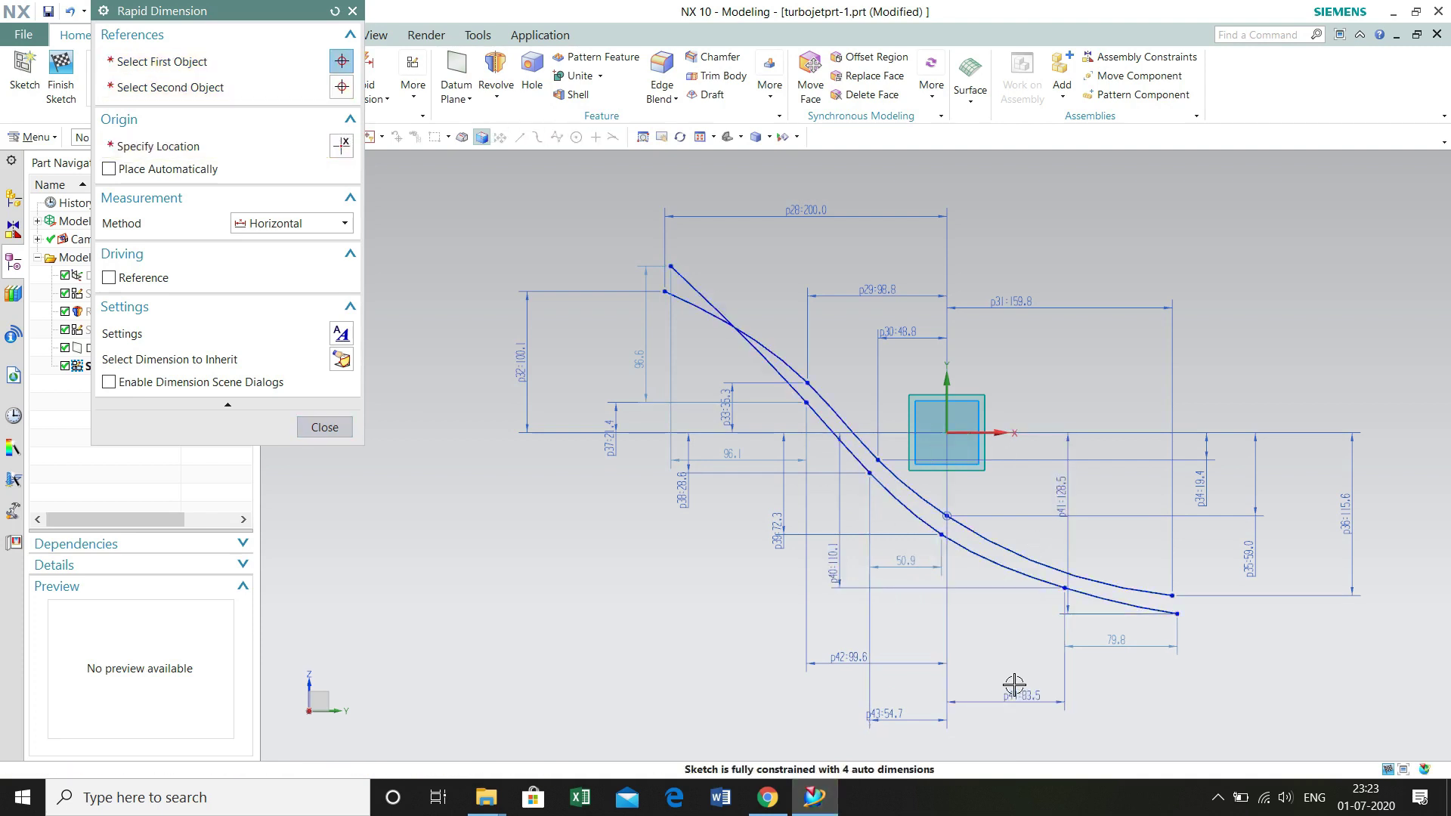
text(86.9)
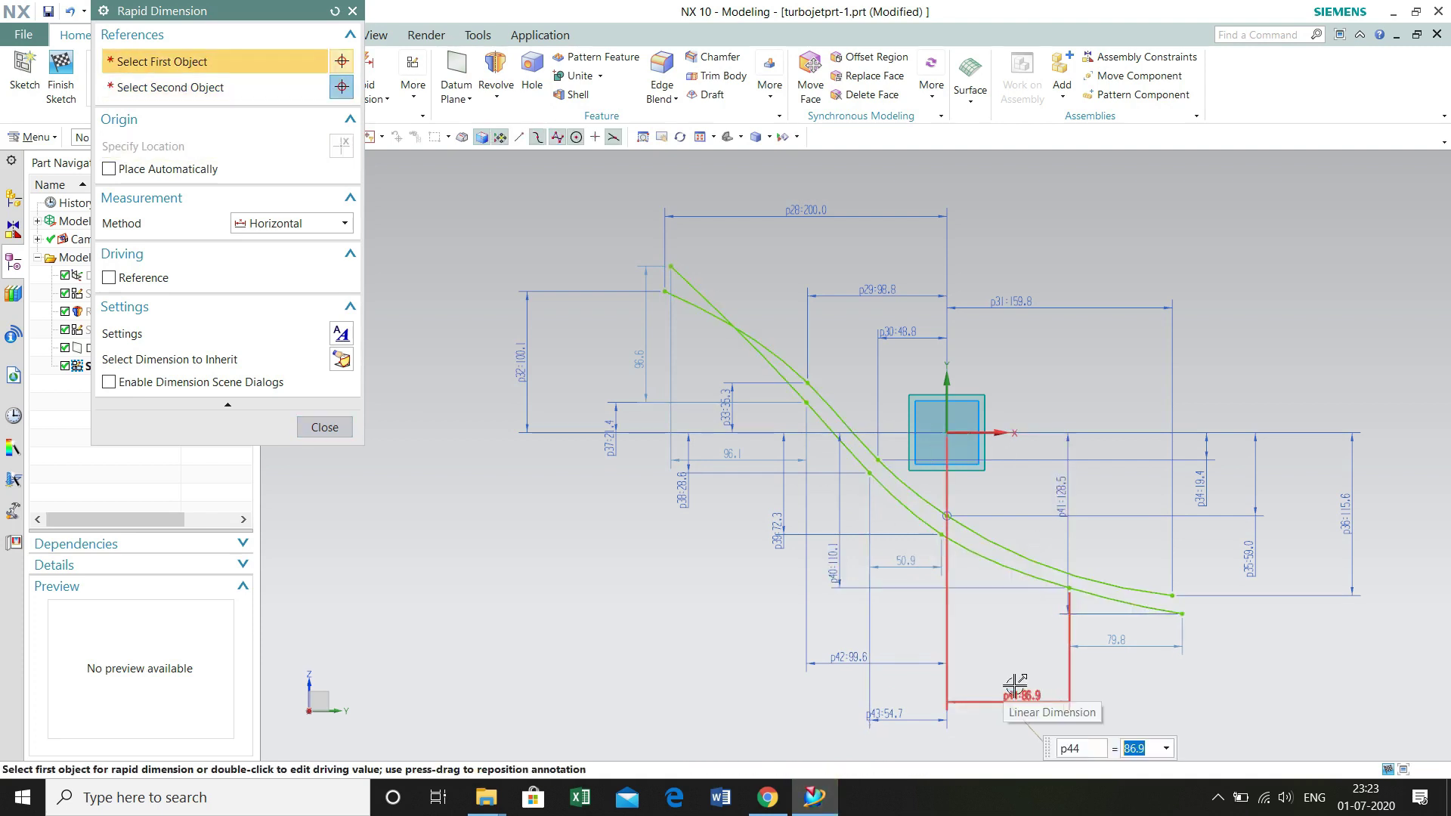
Step: Dimension the lower spline's right end point horizontally at 156.4 from the upper spline's point on the vertical axis
click(1181, 613)
click(947, 515)
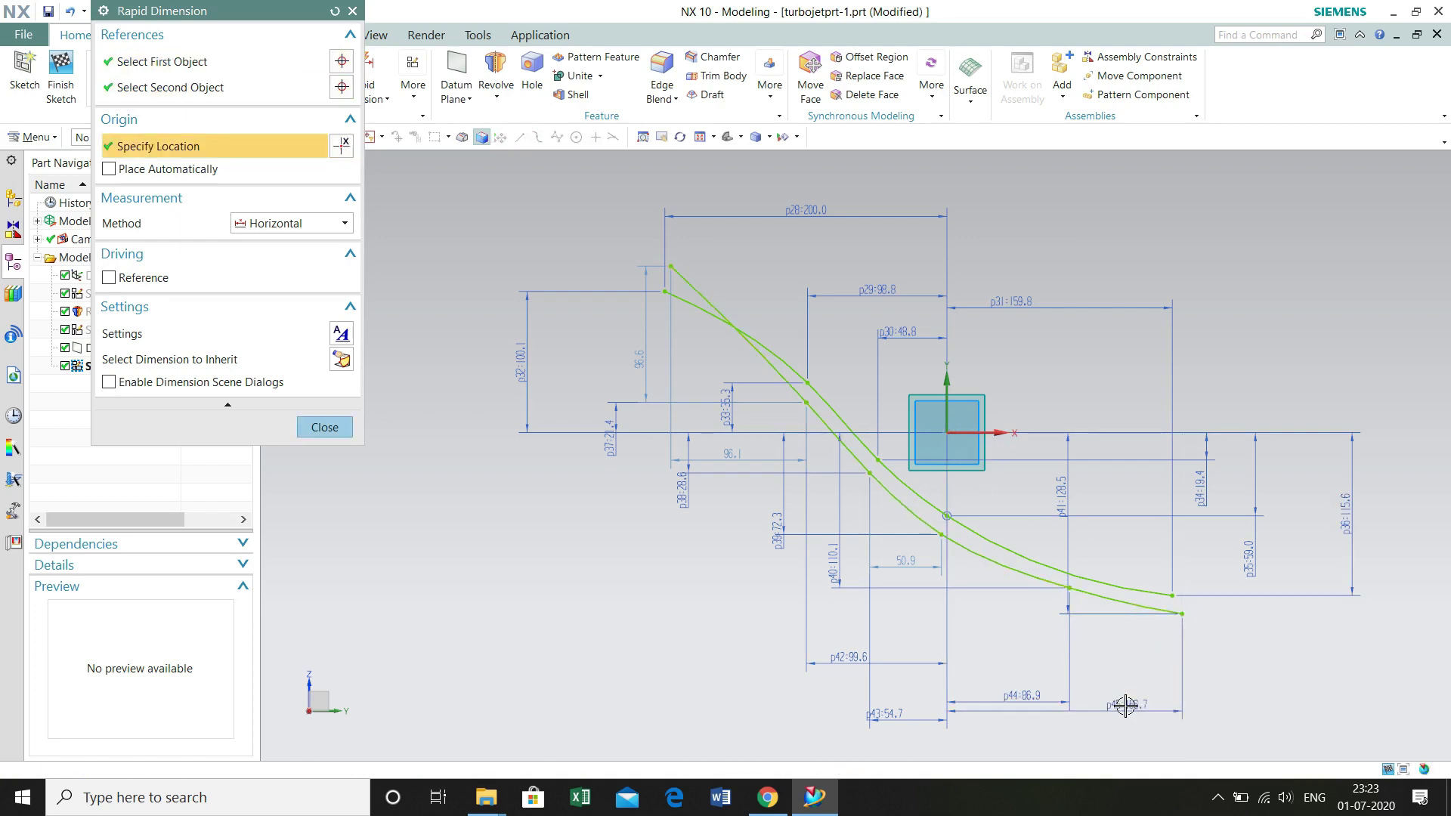
click(1129, 707)
text(156.4)
key(Return)
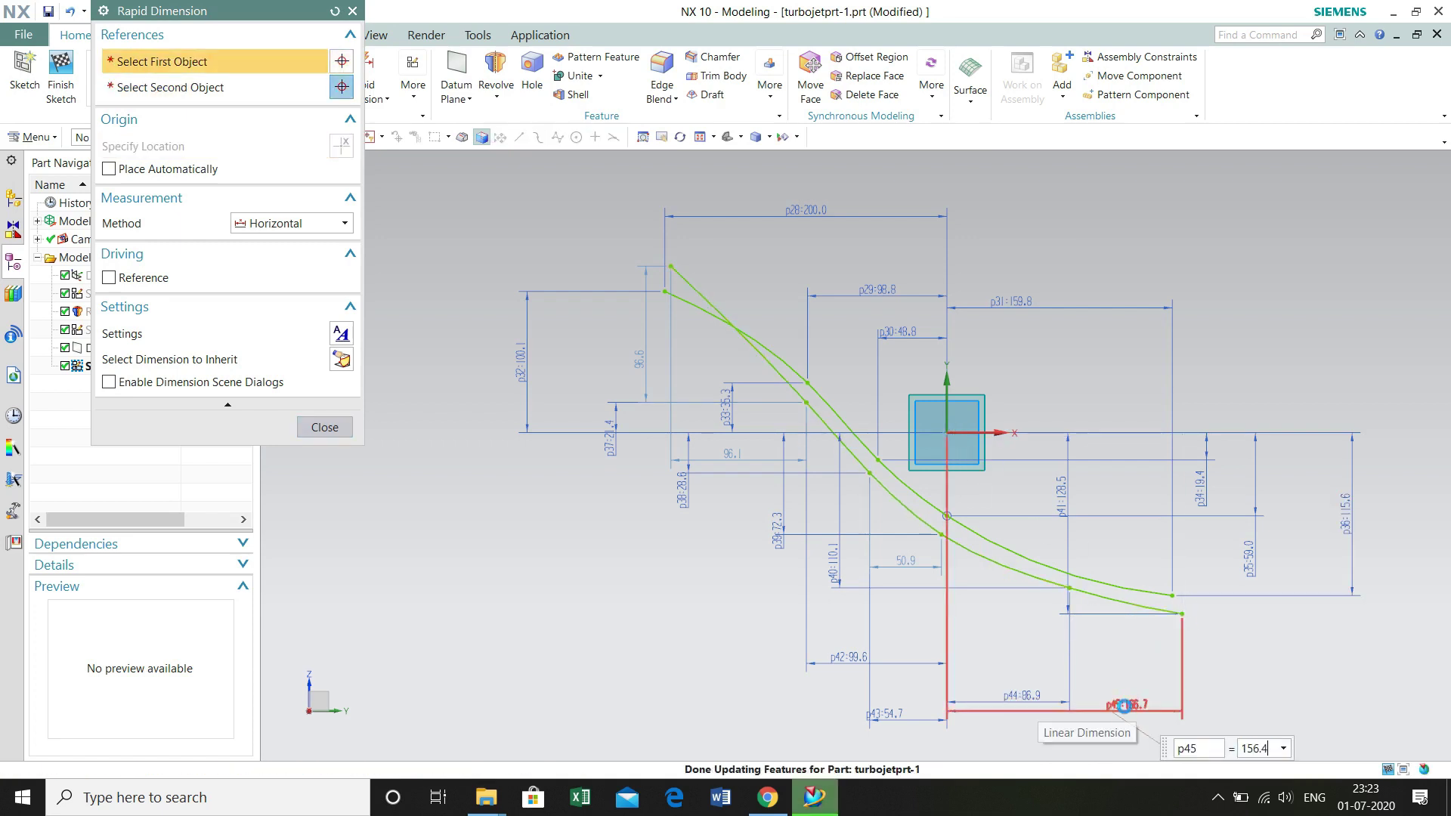
click(311, 426)
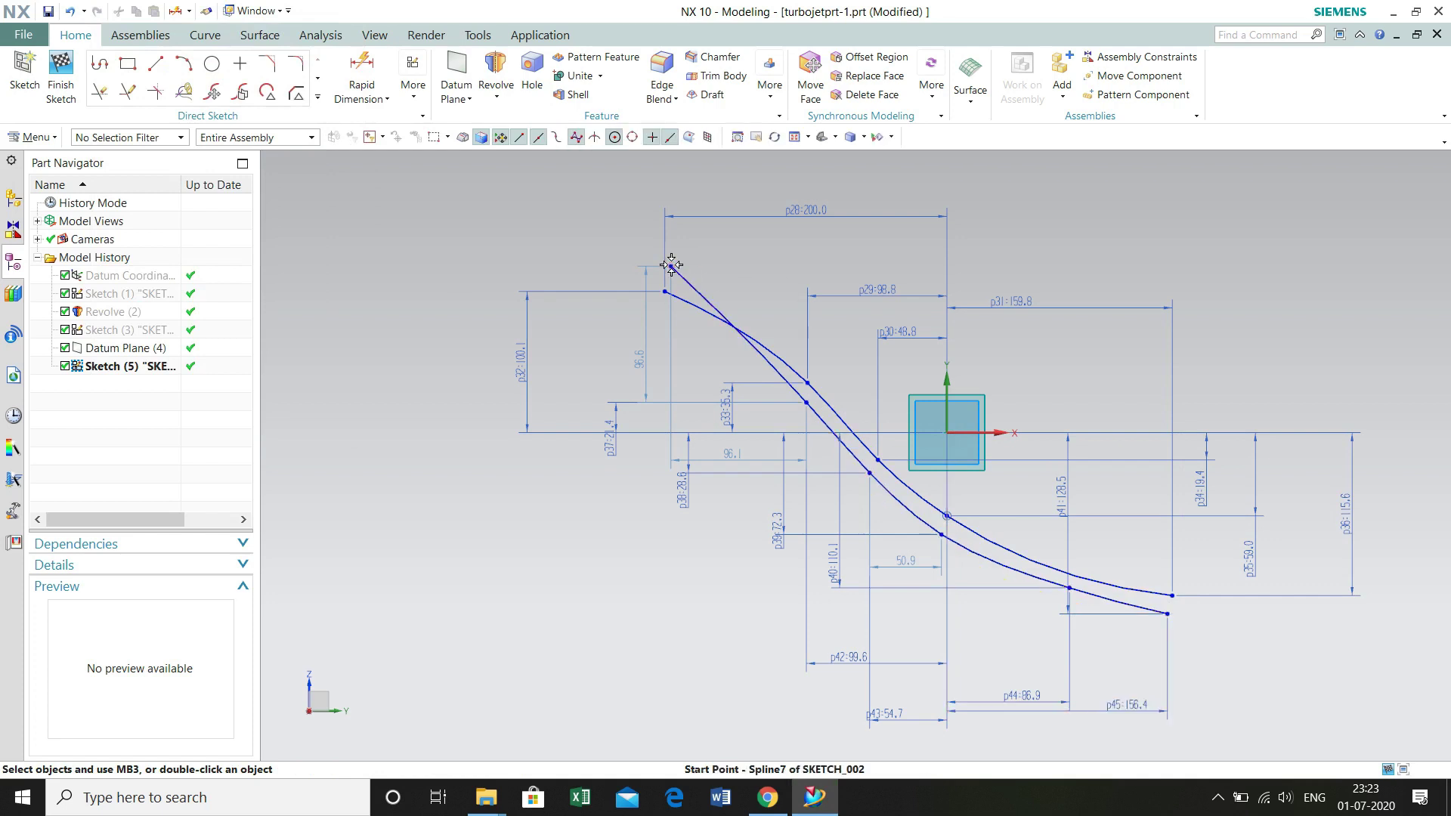
Step: Make the lower spline's left end coincident with the upper spline's left end, and constrain its fourth point onto the vertical sketch axis
key(c)
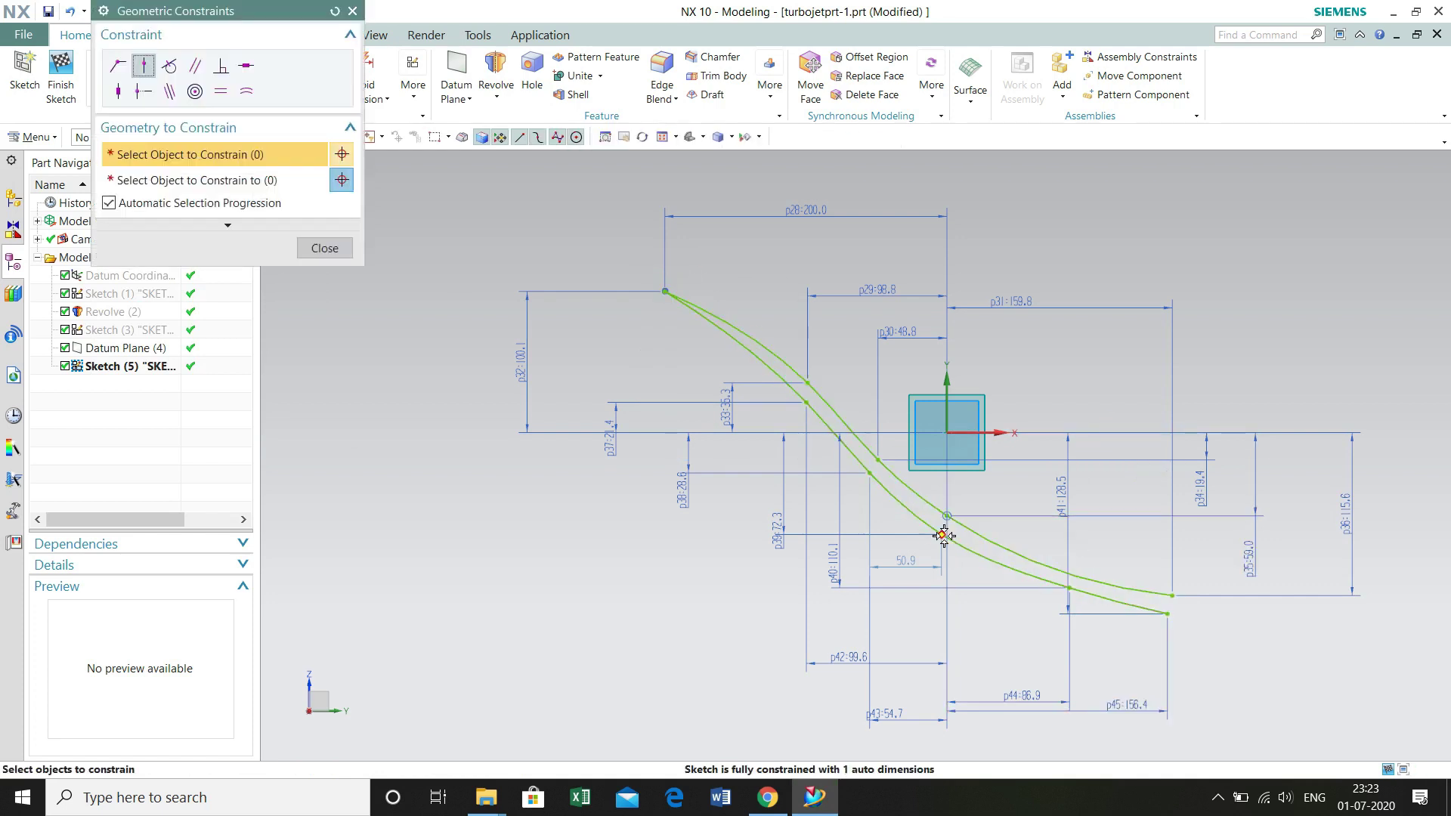
click(941, 534)
click(1058, 554)
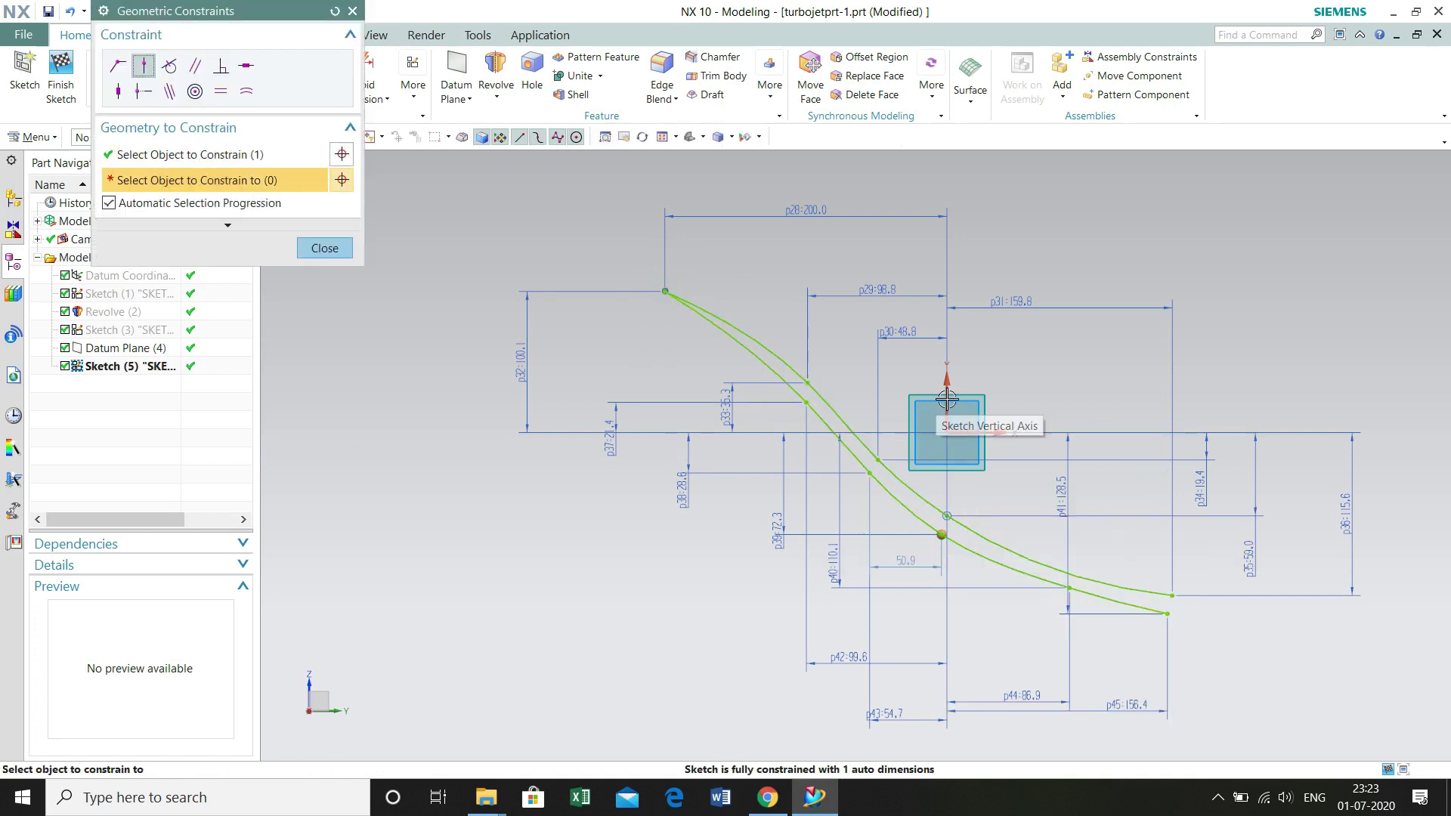
click(947, 415)
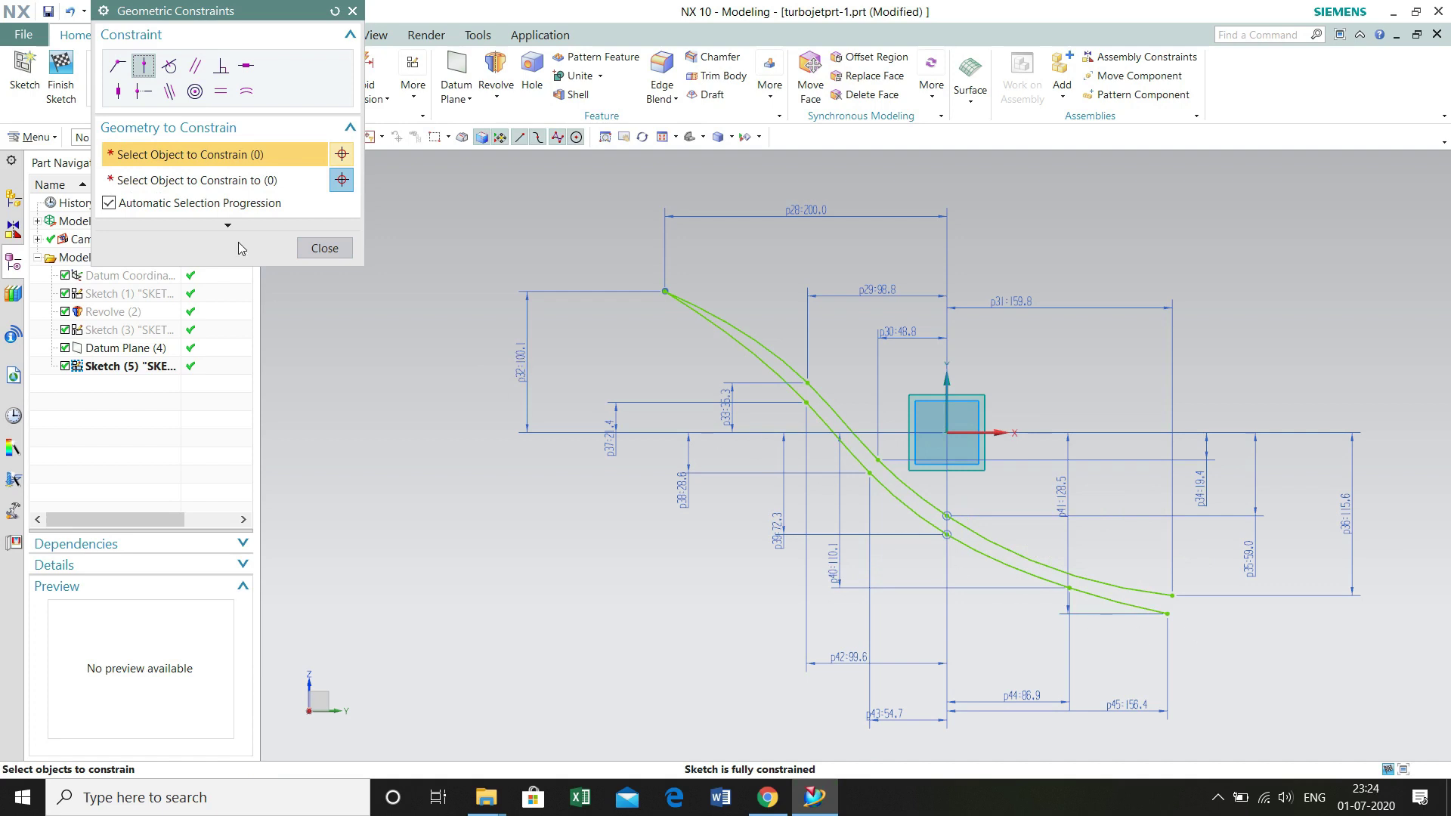
click(318, 250)
Step: Space out the lower spline's vertical dimensions left of the curves and move its 99.6 horizontal dimension above them
scroll(712, 356, down, 2)
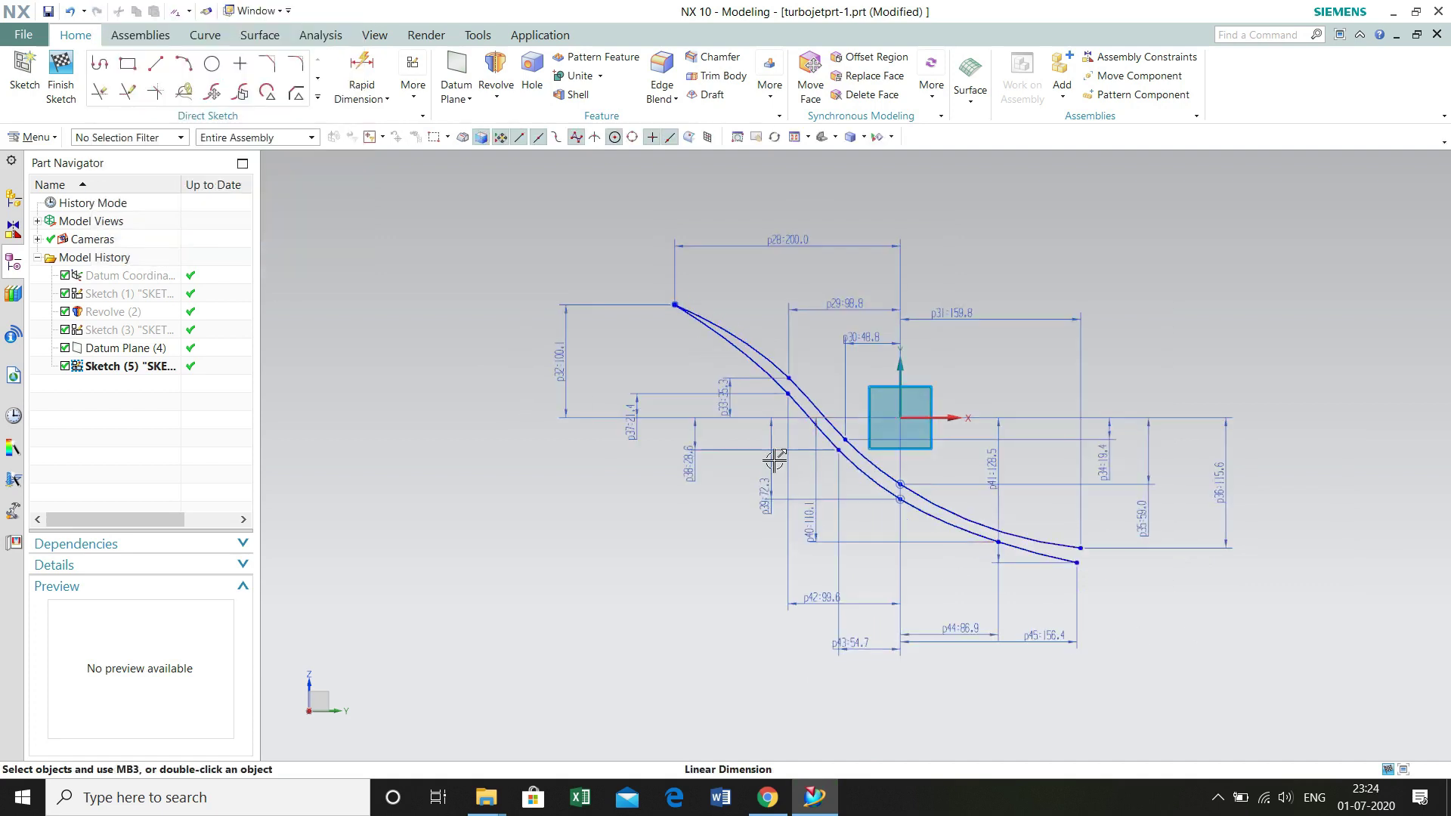
drag(722, 404, 801, 392)
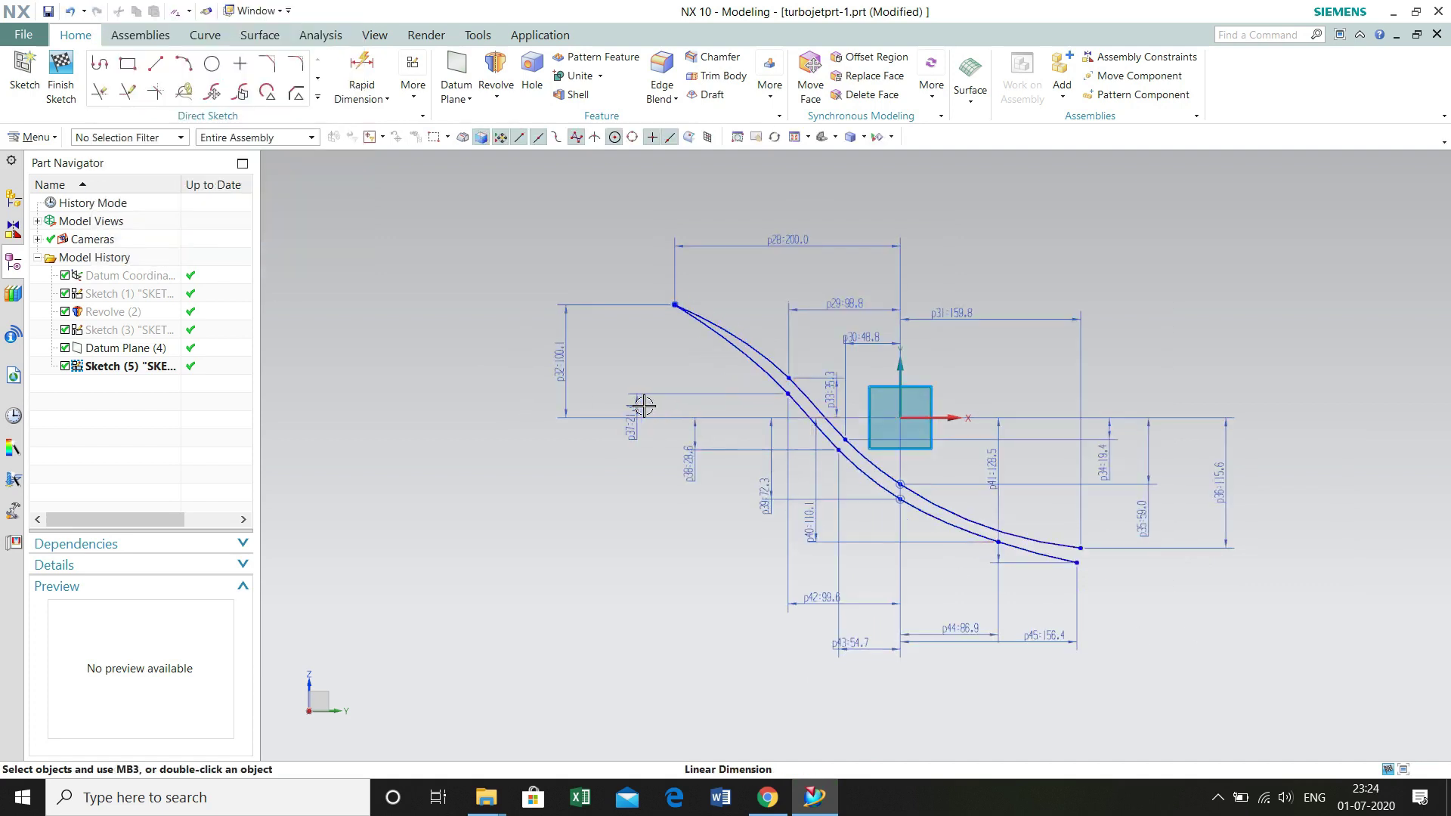
mouse_move(644, 406)
mouse_down()
mouse_move(670, 405)
mouse_move(633, 408)
mouse_up()
drag(689, 461, 670, 454)
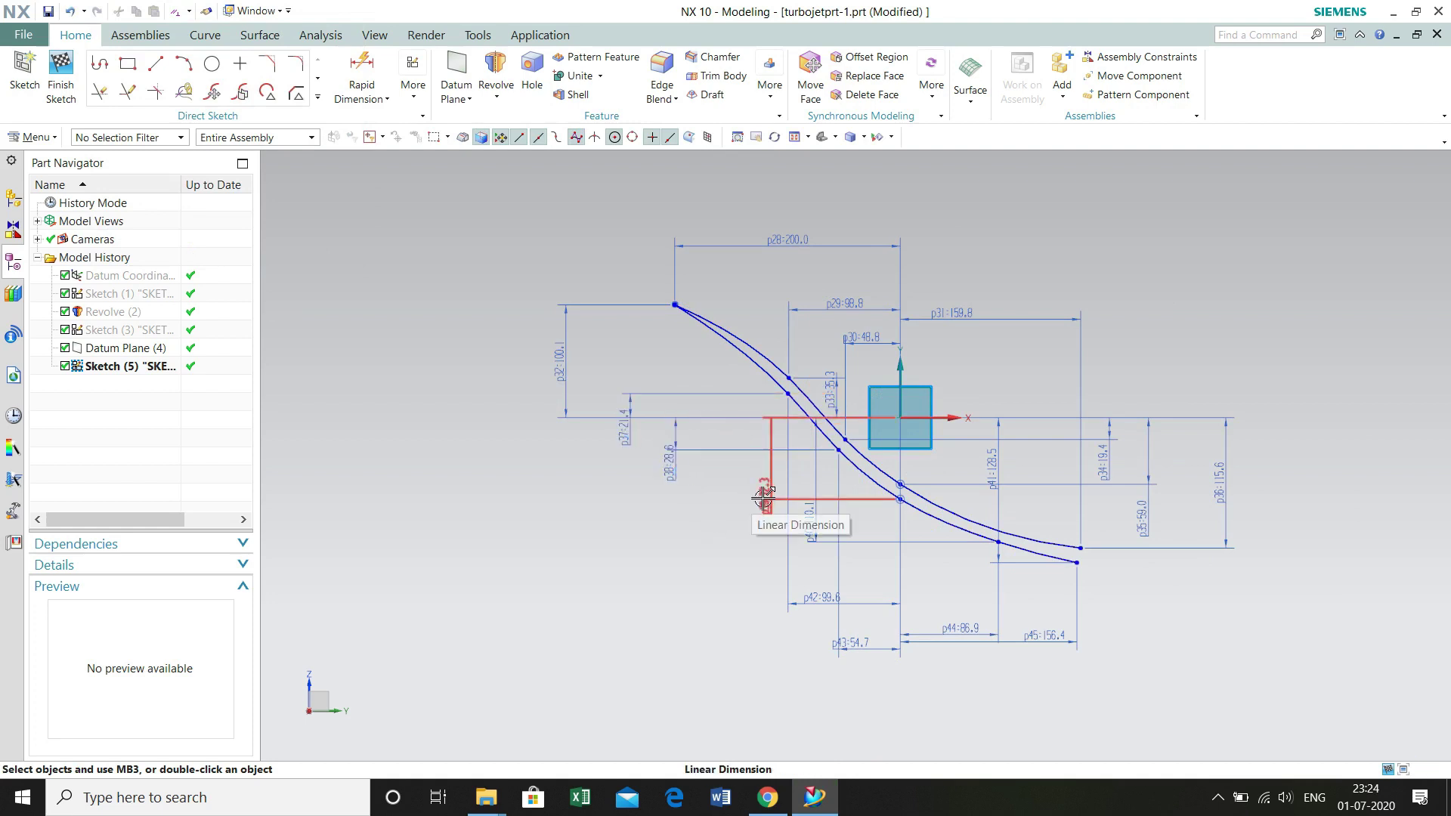
drag(764, 499, 708, 495)
mouse_move(786, 527)
mouse_down()
mouse_move(789, 278)
mouse_move(746, 531)
mouse_up()
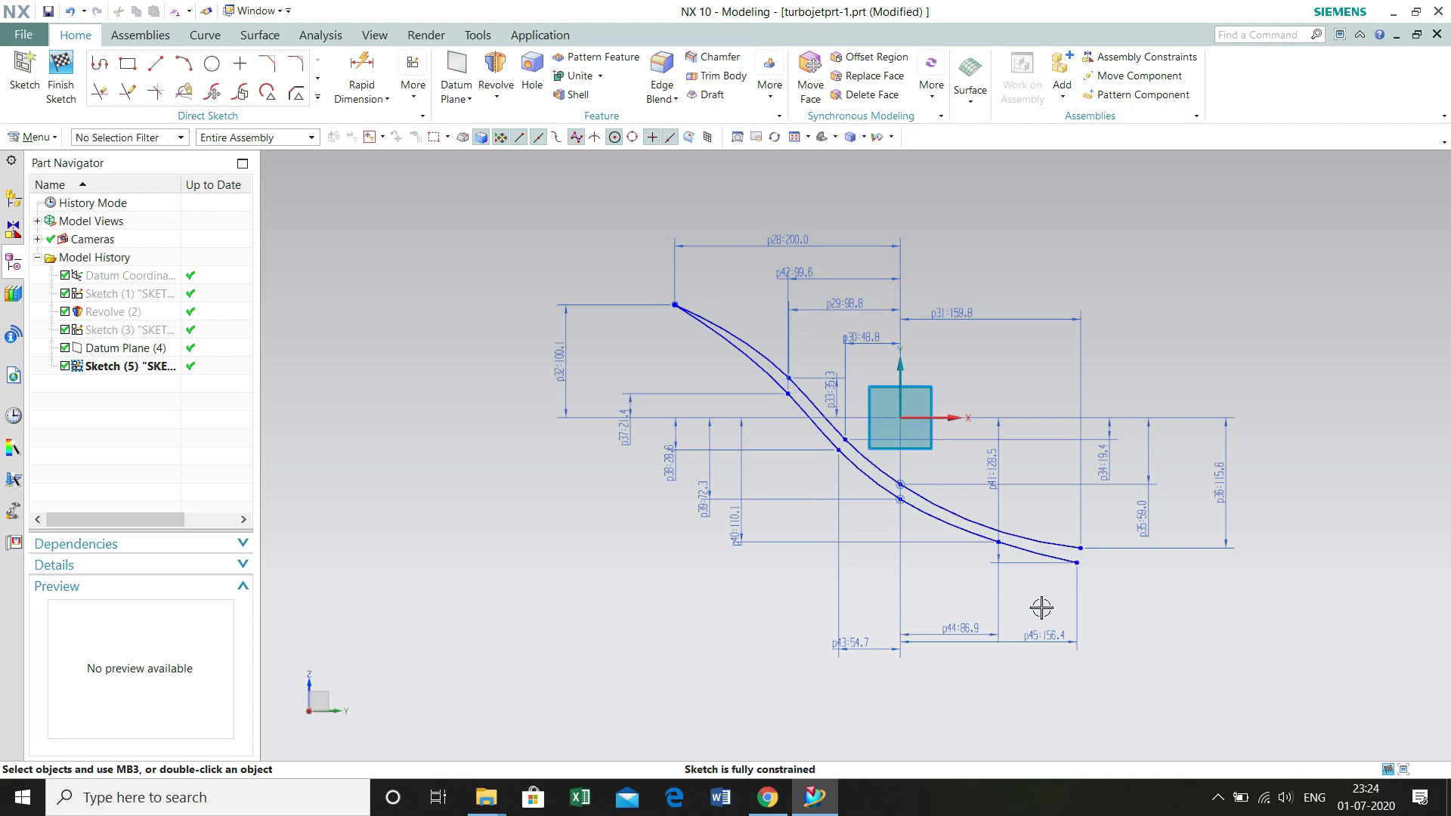
drag(998, 469, 867, 504)
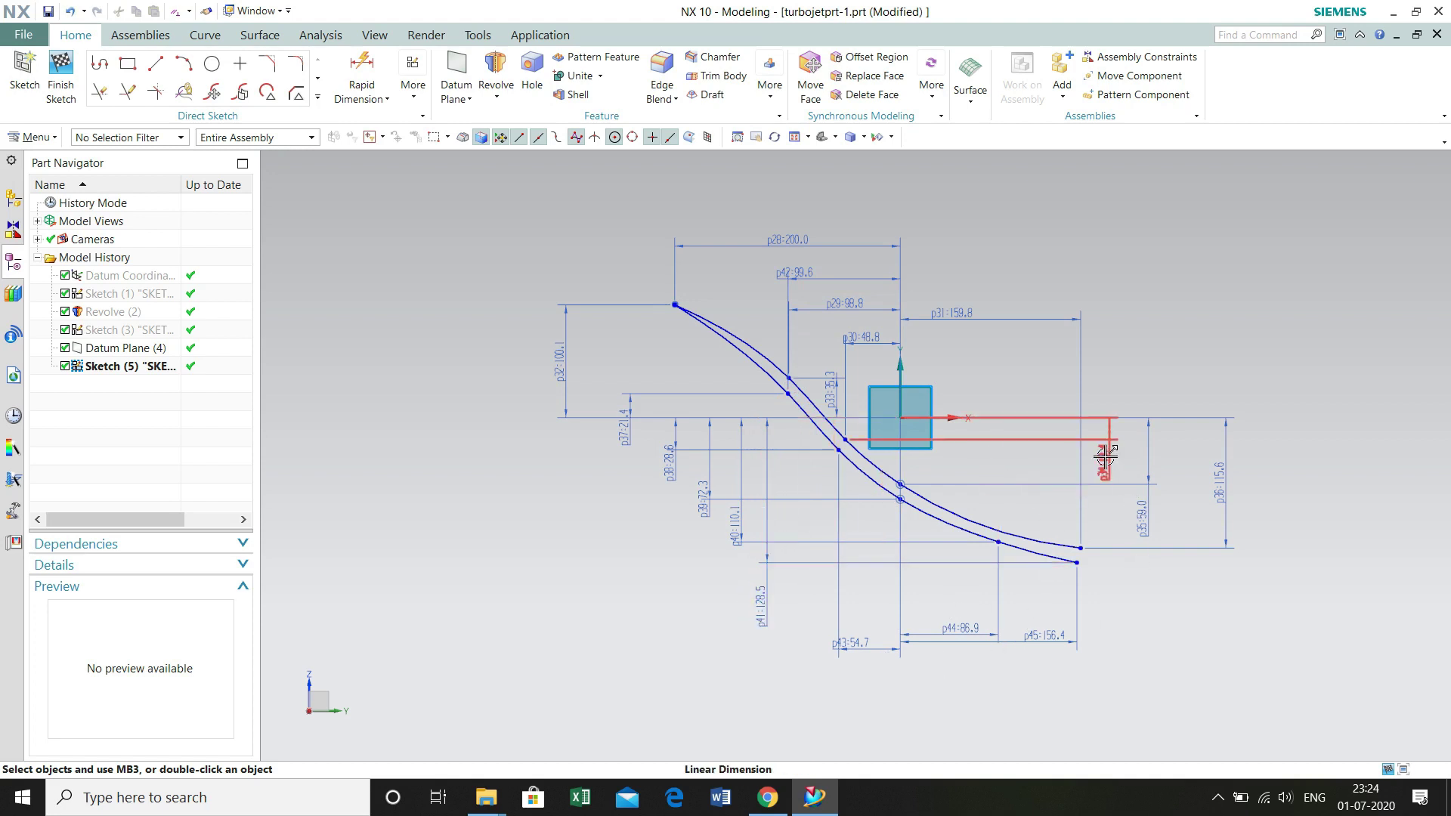
Step: Move the upper spline's vertical dimensions on the right closer to the curves and lower the 54.7, 86.9 and 156.4 dimensions
drag(1103, 442, 1005, 446)
drag(1154, 517, 1013, 492)
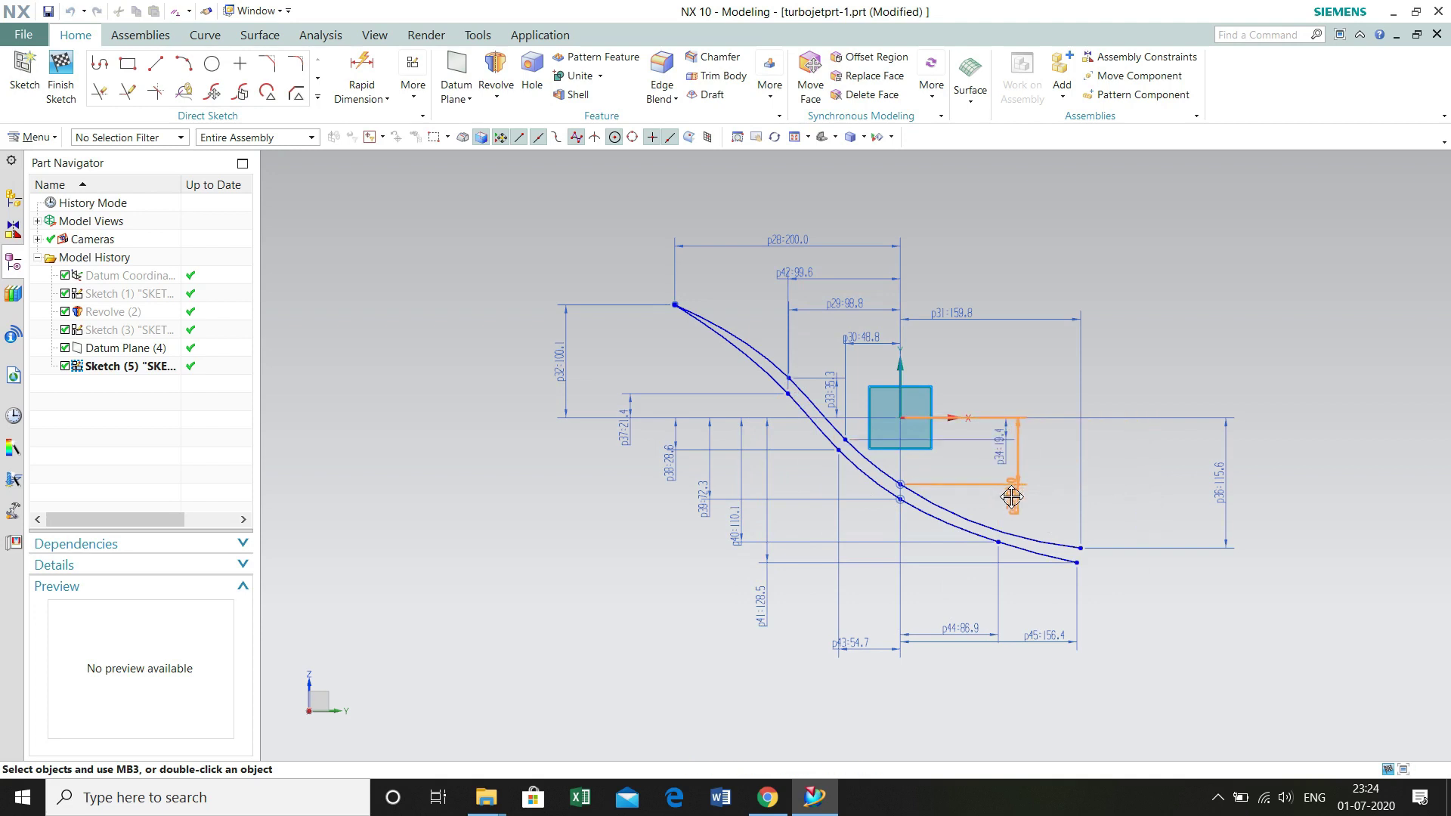
drag(1221, 512, 1050, 516)
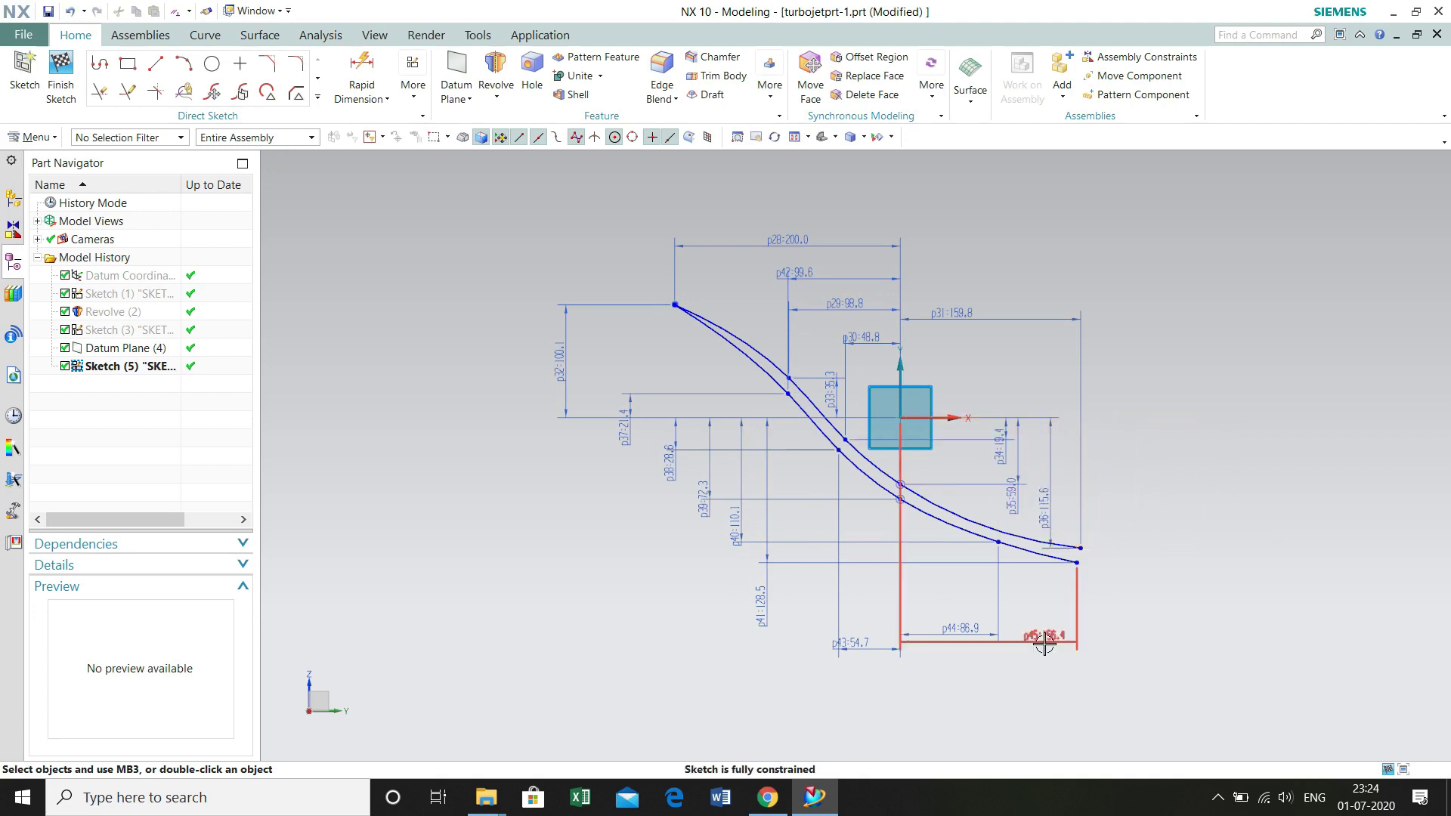
drag(1045, 635, 1036, 707)
drag(960, 628, 969, 654)
drag(856, 642, 858, 661)
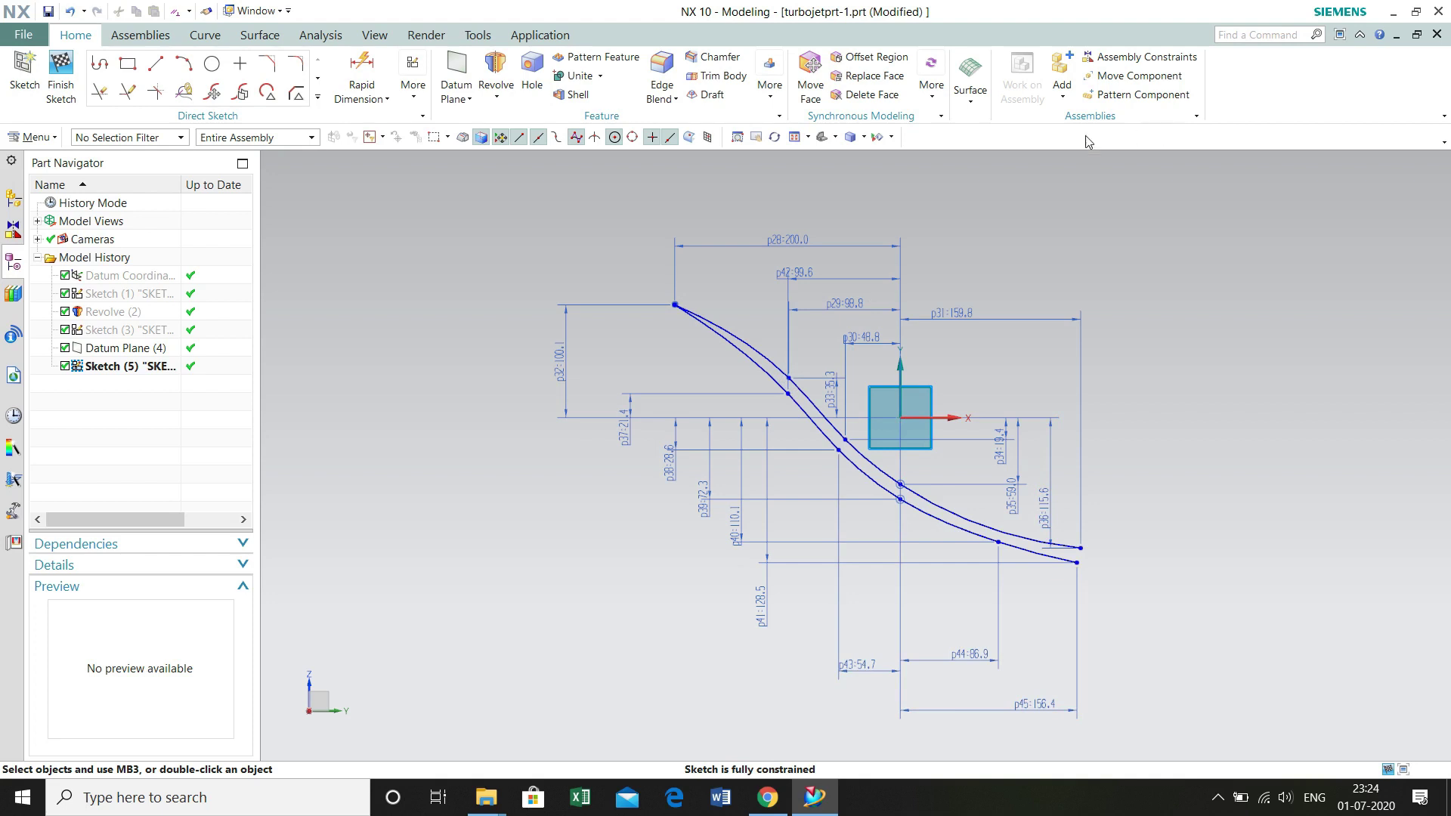
Step: Draw a degree 3 Through Points studio spline with four points, bridging the right ends of the upper and lower splines in a rounded shape
click(318, 96)
click(185, 232)
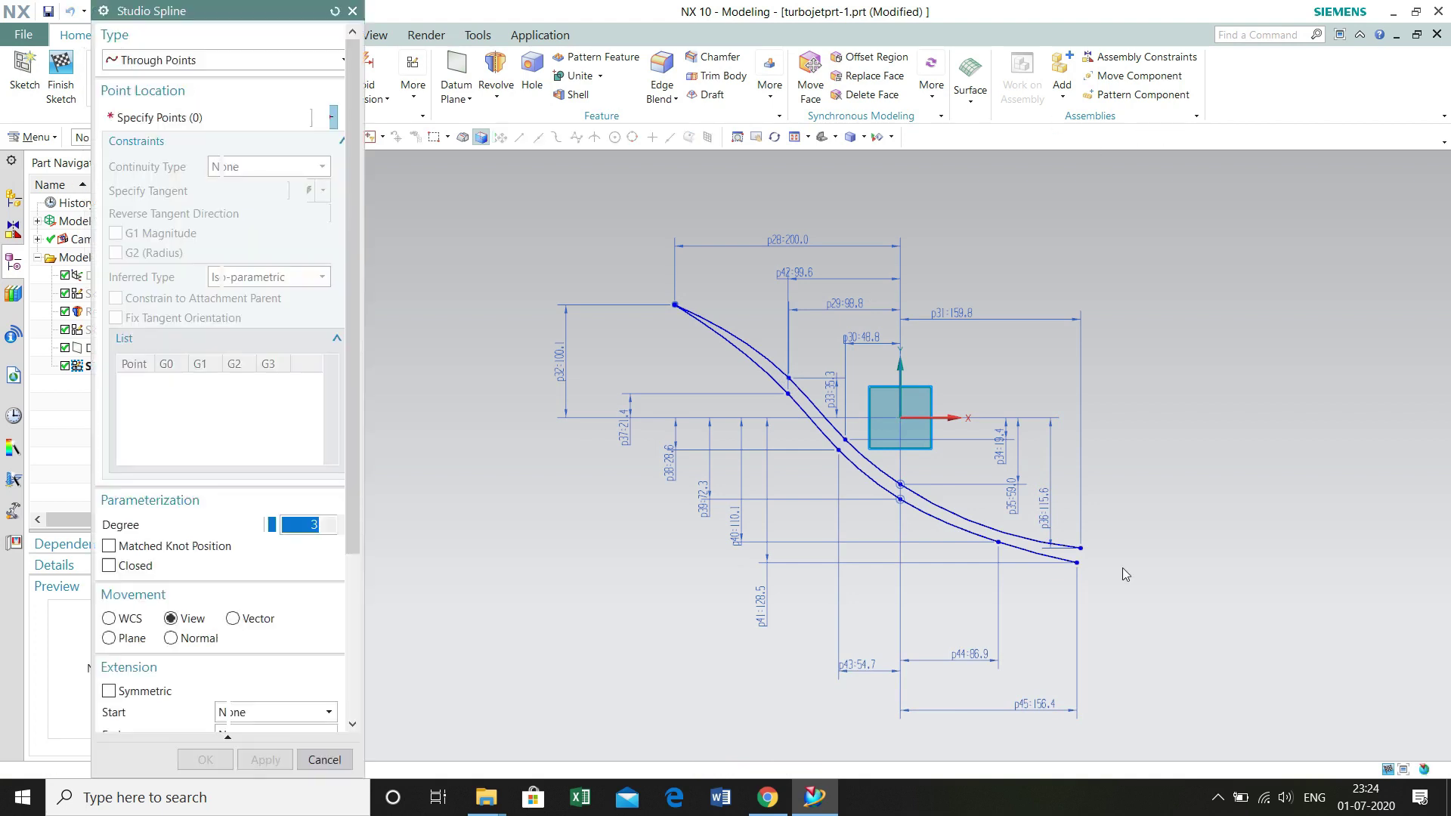
scroll(1094, 557, up, 5)
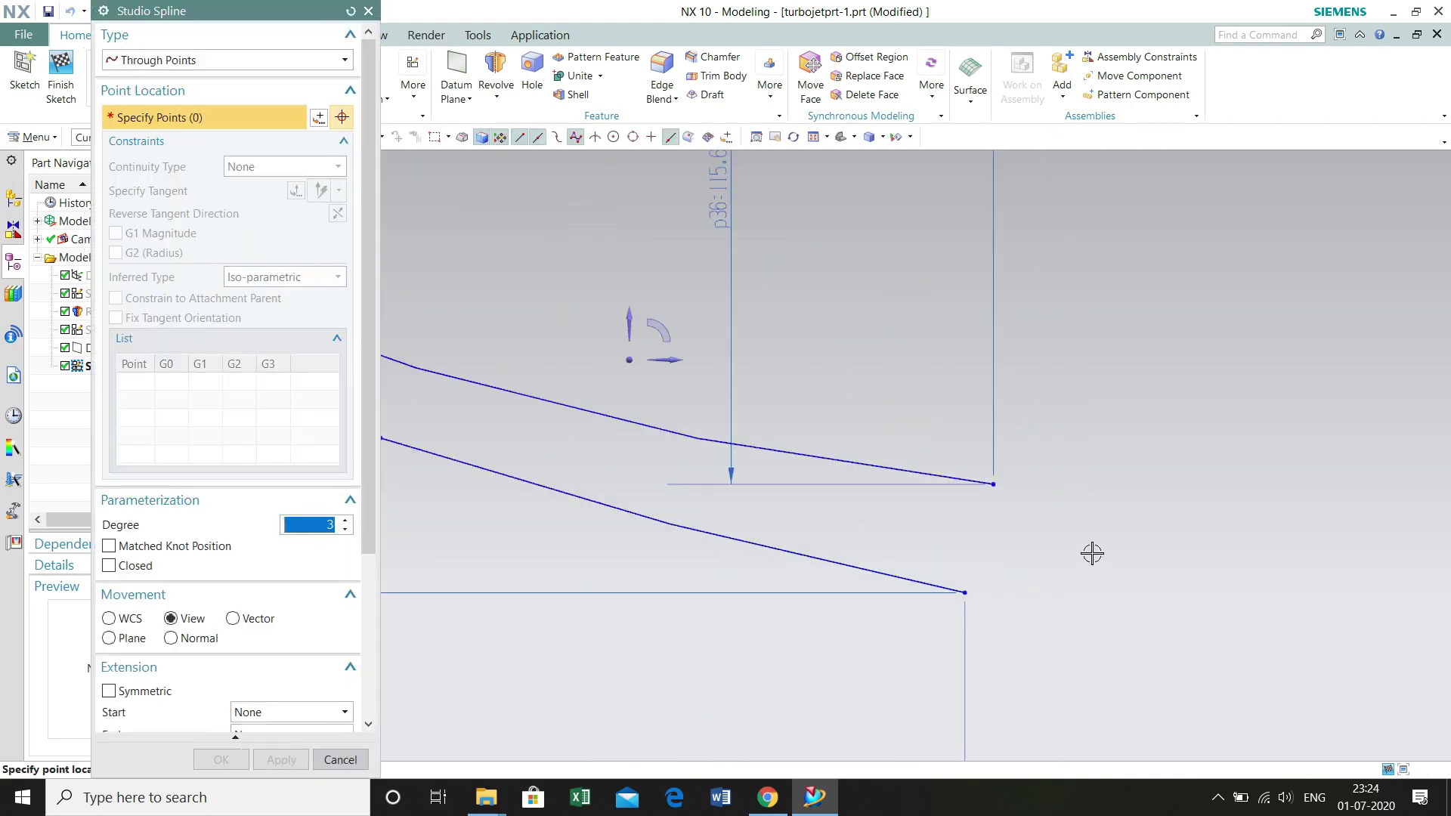
click(1030, 494)
click(1081, 544)
click(1066, 602)
click(964, 593)
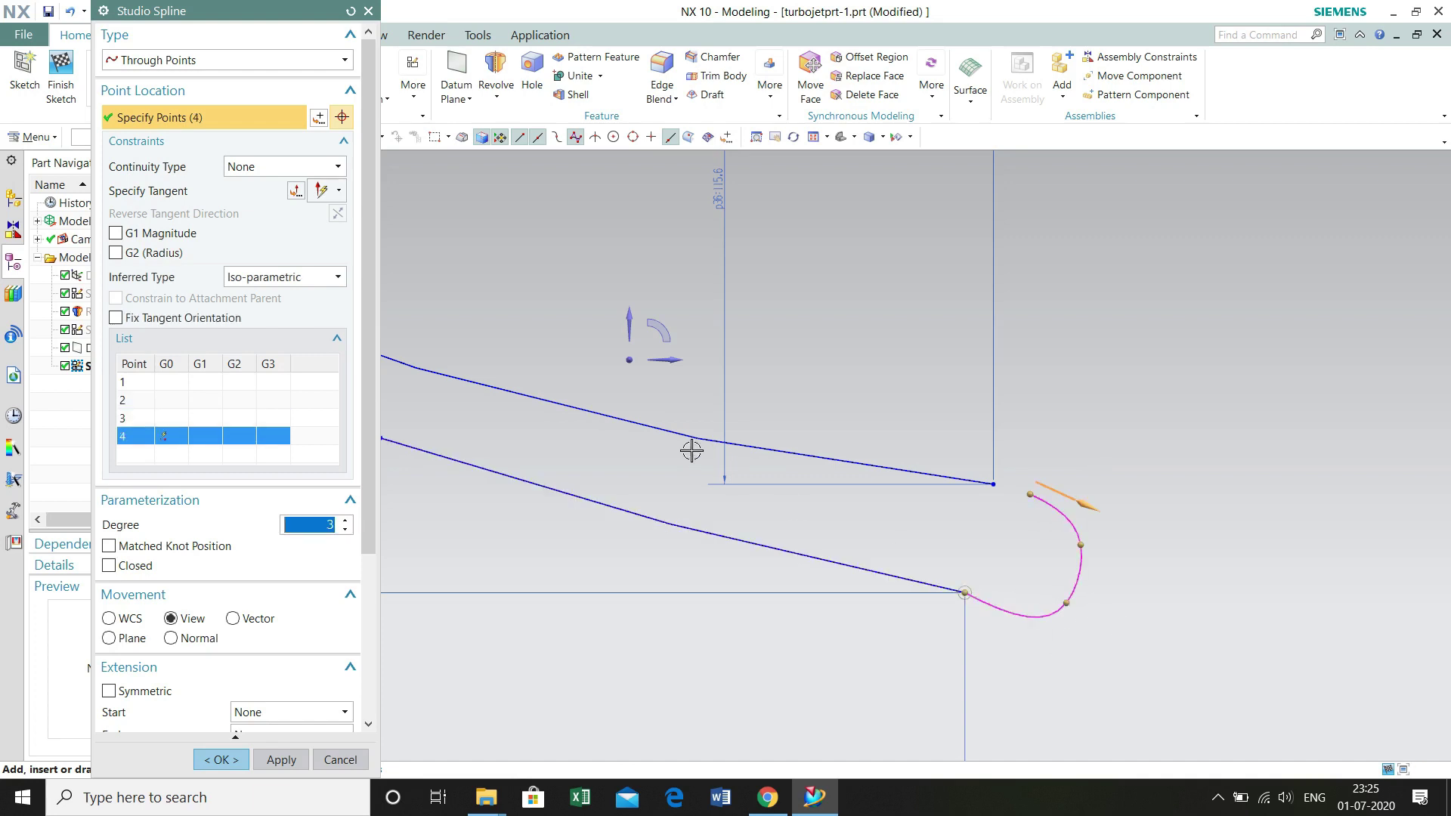
click(224, 760)
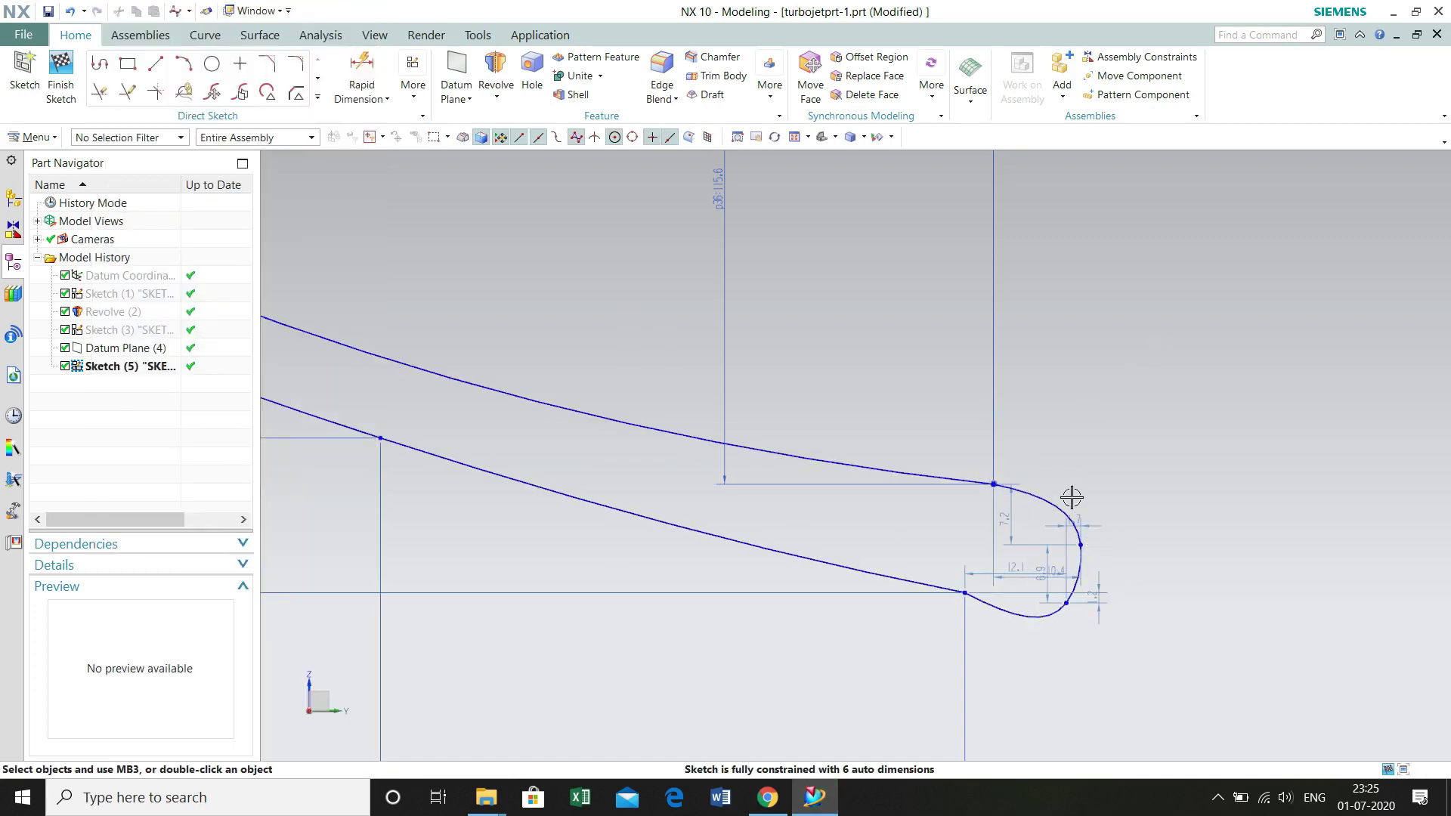
Step: Add a horizontal dimension from the vertical sketch axis to the second point of the rounded end spline, placed above the curves
scroll(1026, 398, down, 5)
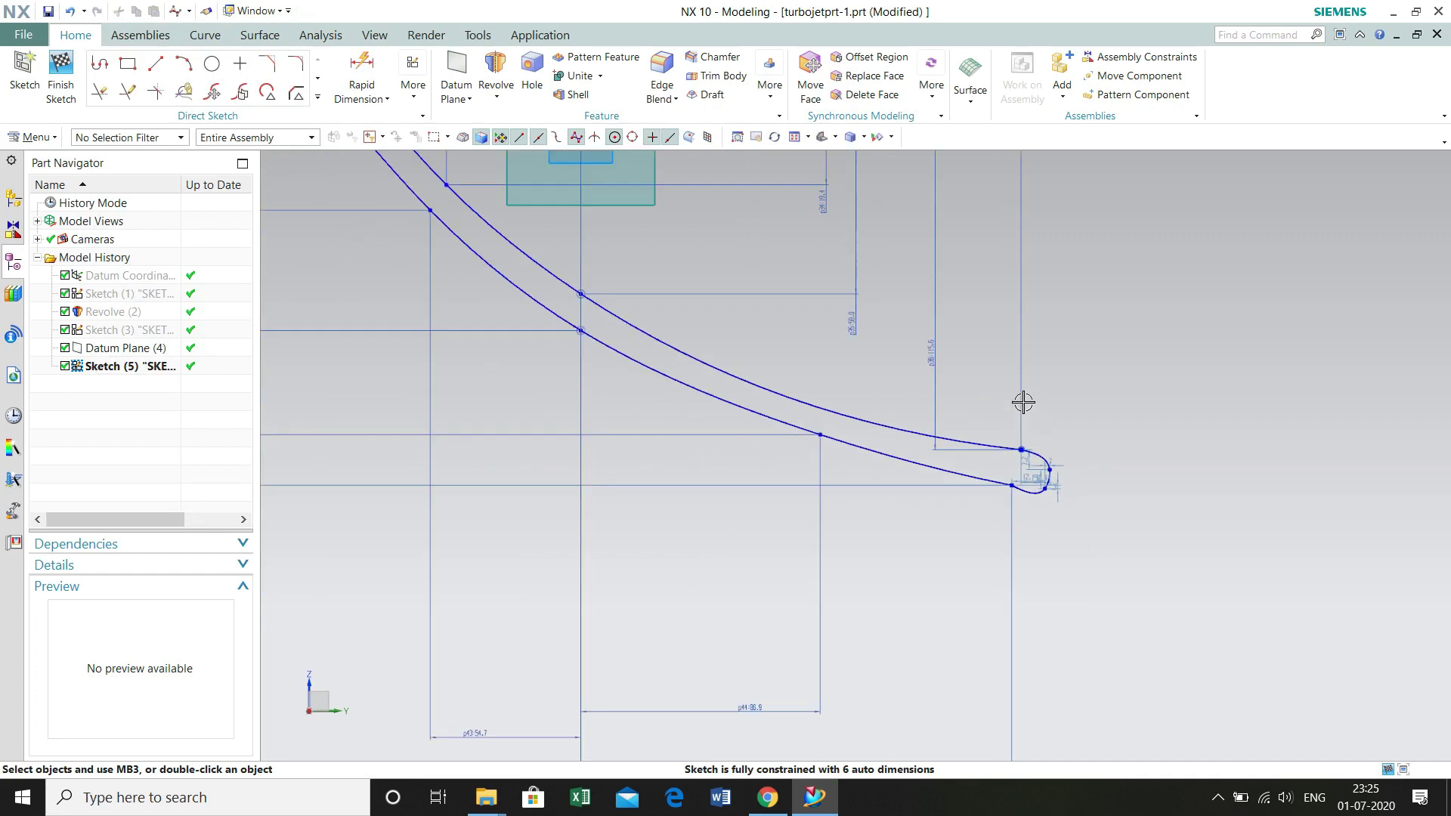
click(358, 79)
scroll(1053, 437, up, 5)
click(998, 424)
scroll(680, 287, down, 5)
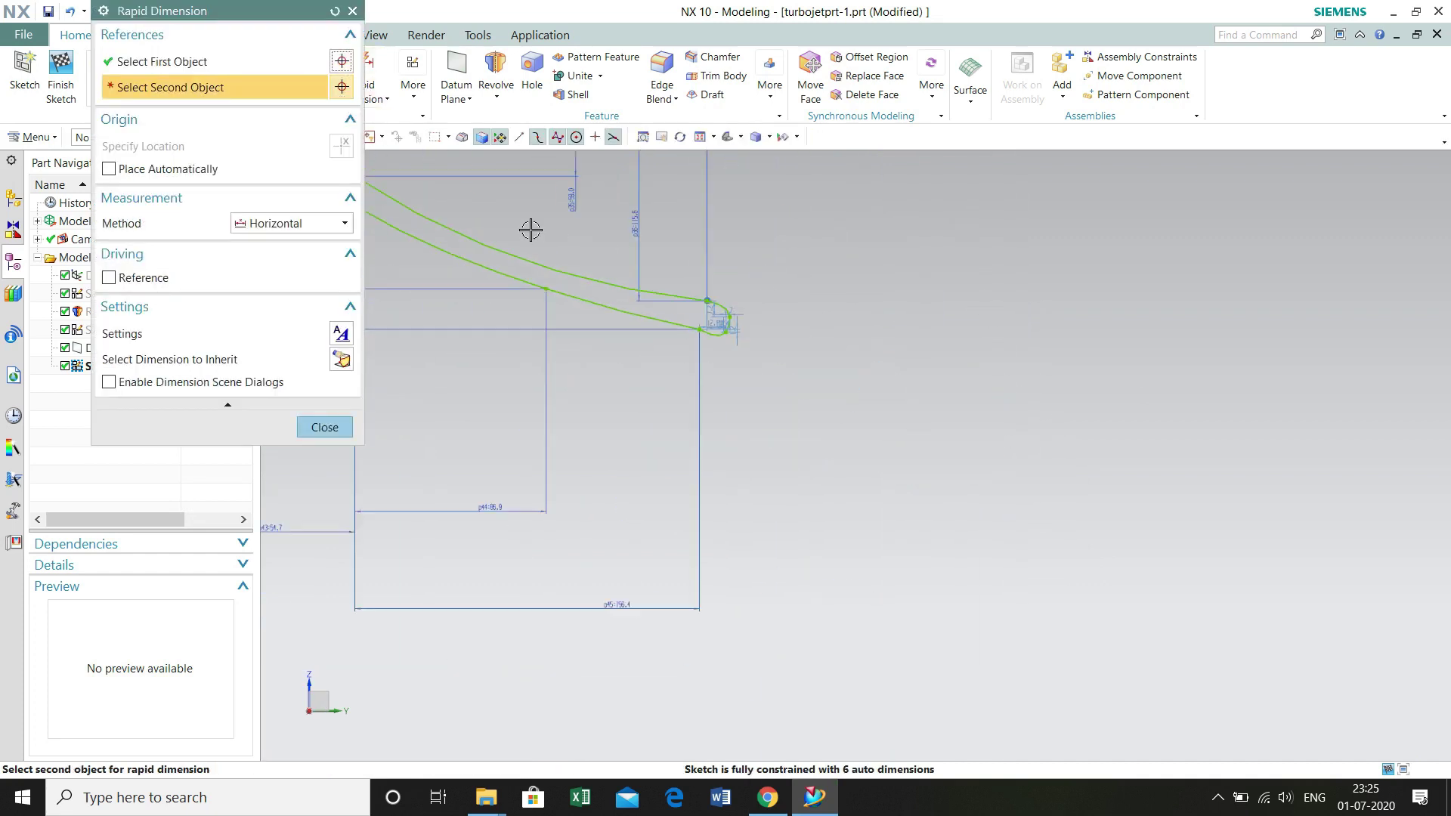
click(536, 196)
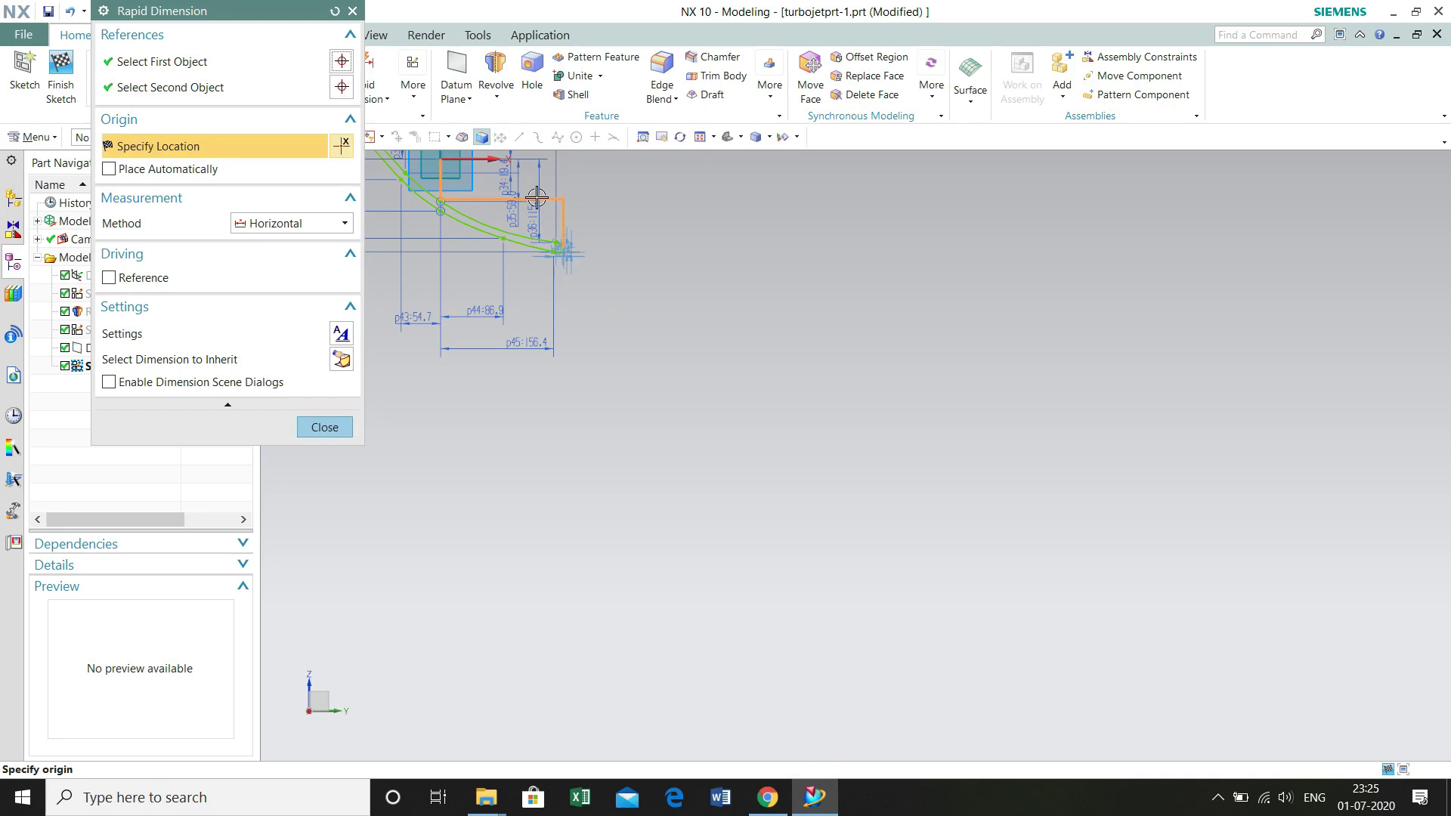
click(536, 196)
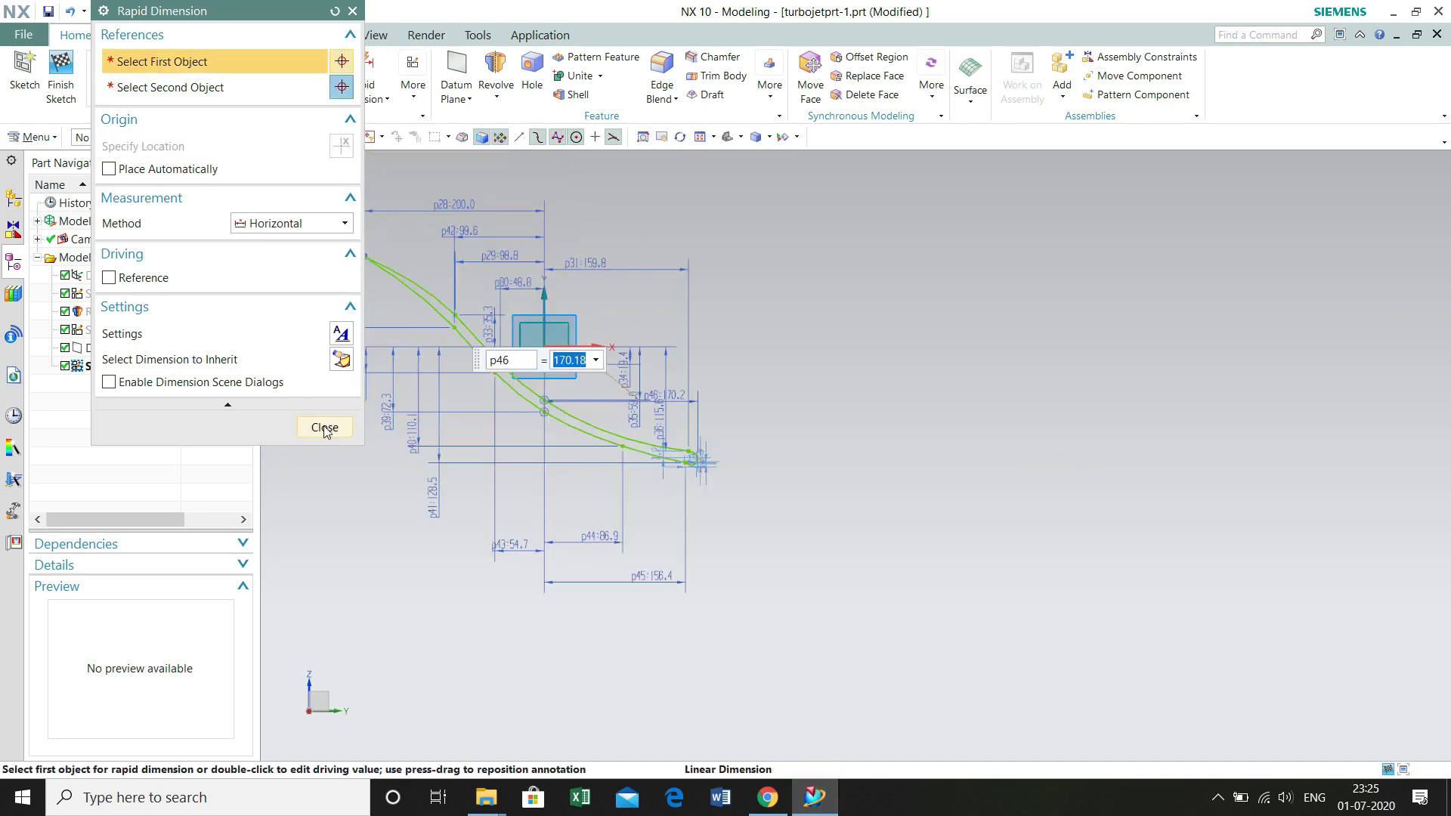
click(325, 428)
Step: Set the horizontal dimension of the end spline's second point to 164.7 mm
scroll(665, 370, up, 2)
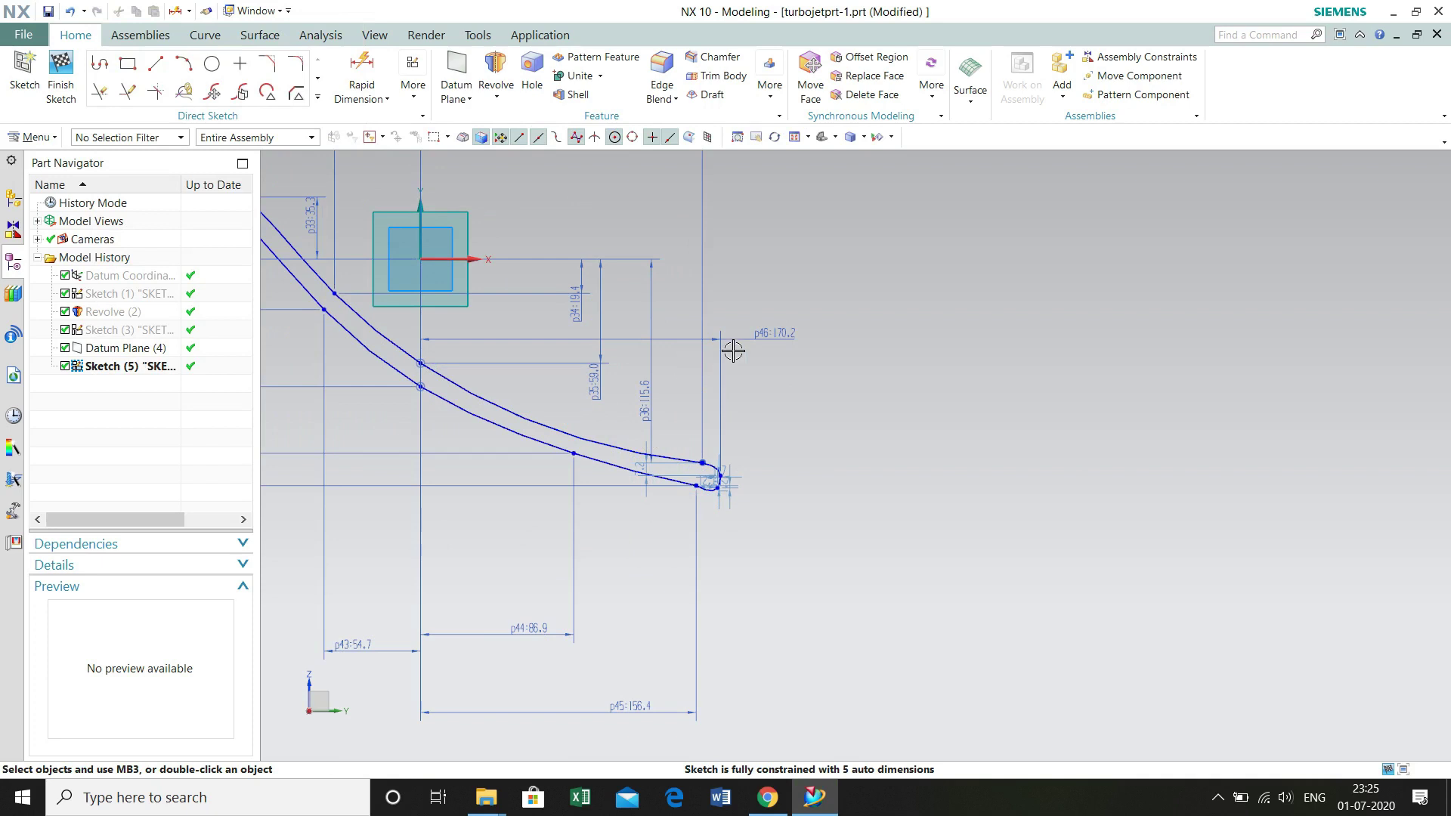
double_click(782, 335)
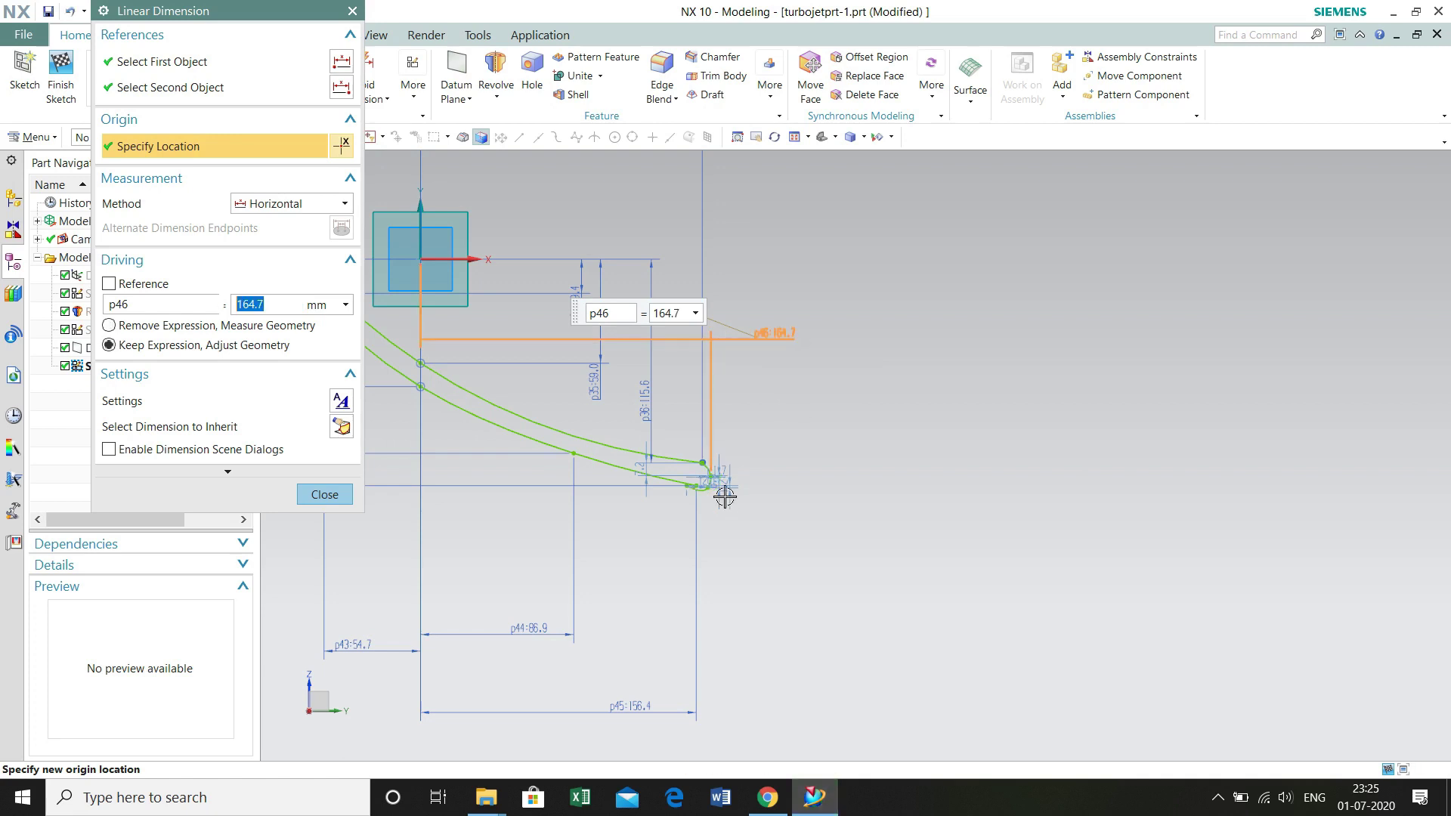
scroll(691, 484, up, 2)
scroll(697, 486, up, 3)
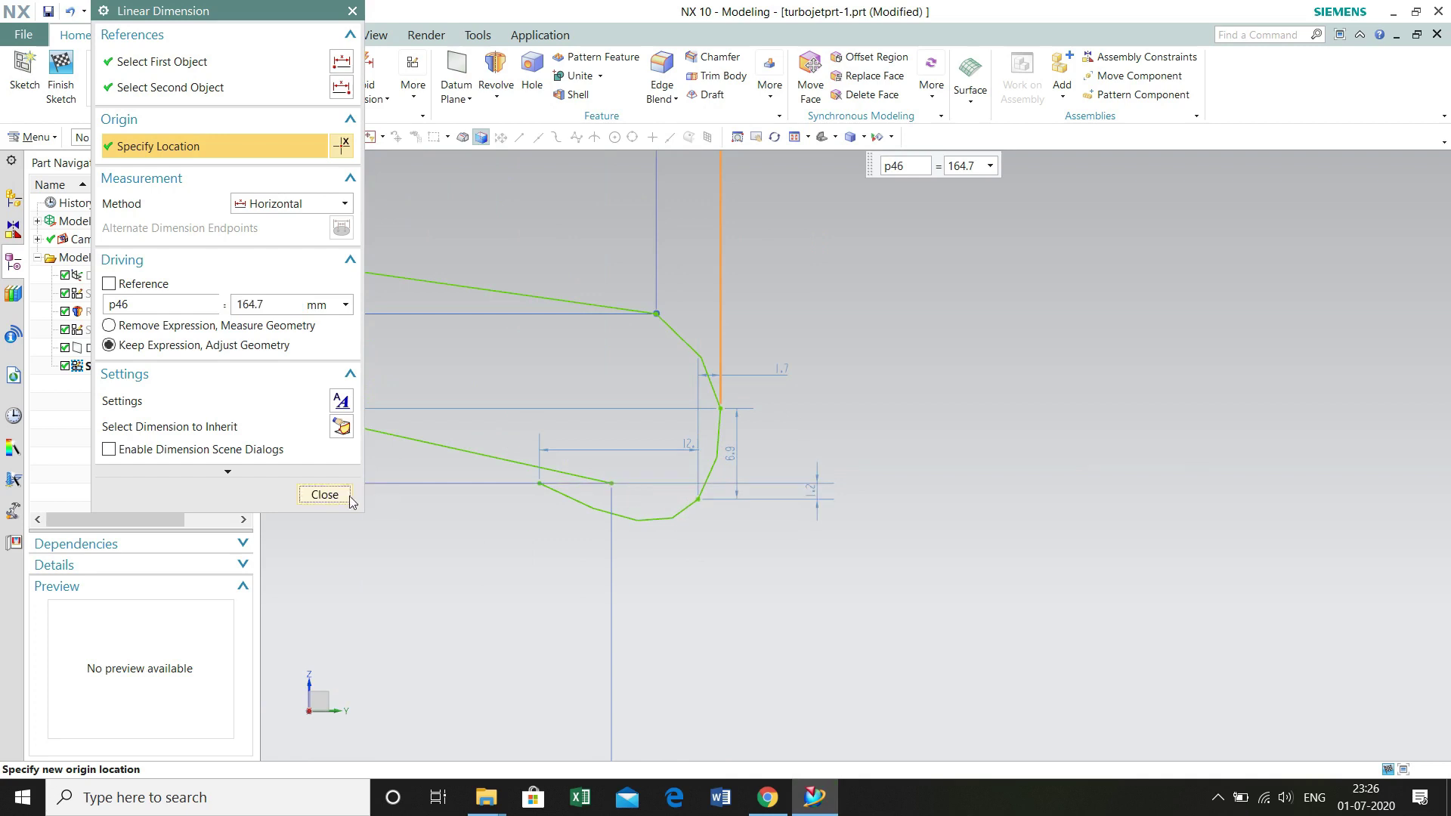
click(324, 494)
Step: Dimension the end spline's third point horizontally from the vertical axis, placing the dimension below the curves, and set it to 163.3 mm
click(698, 501)
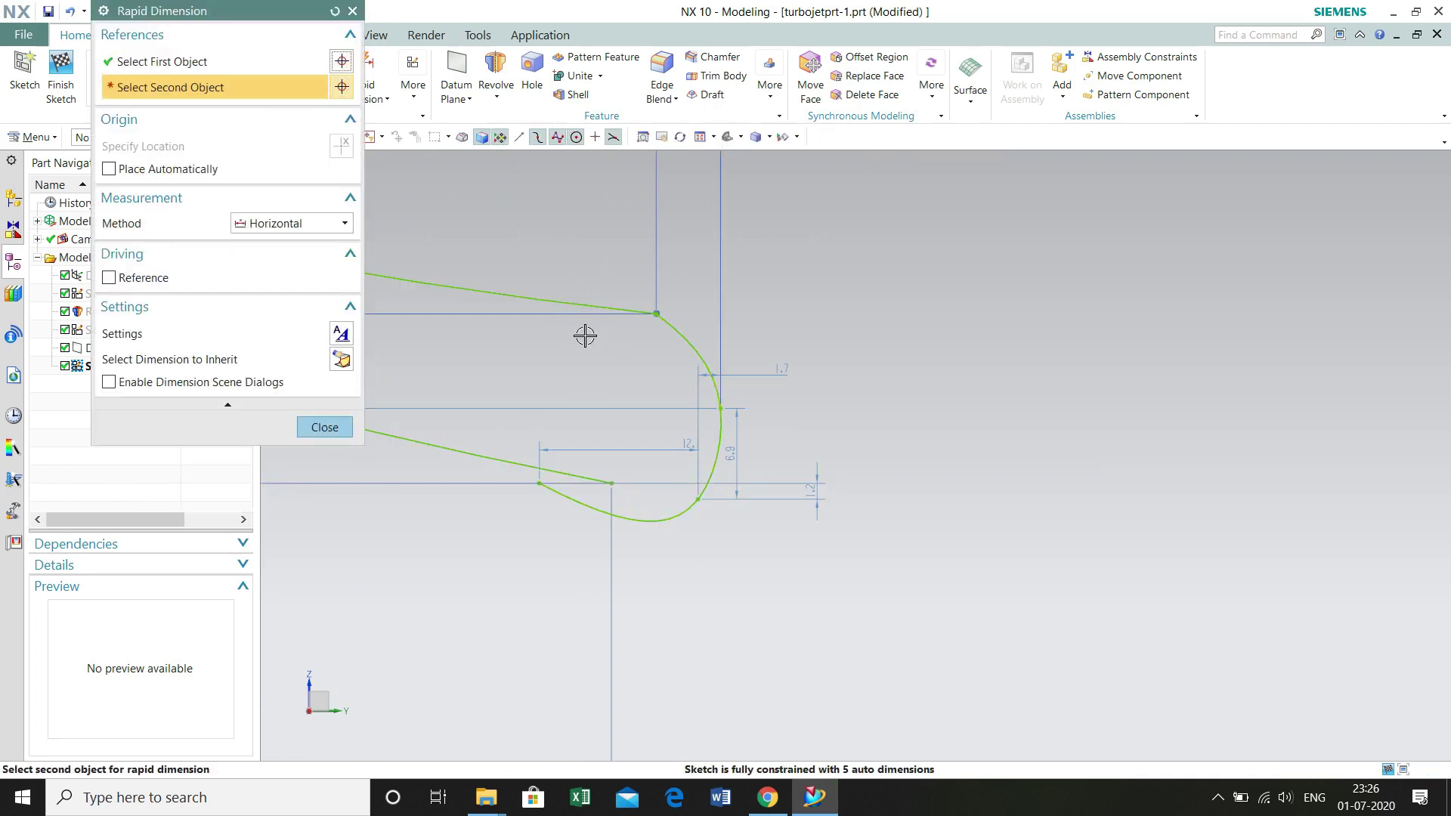
scroll(578, 330, down, 5)
click(545, 421)
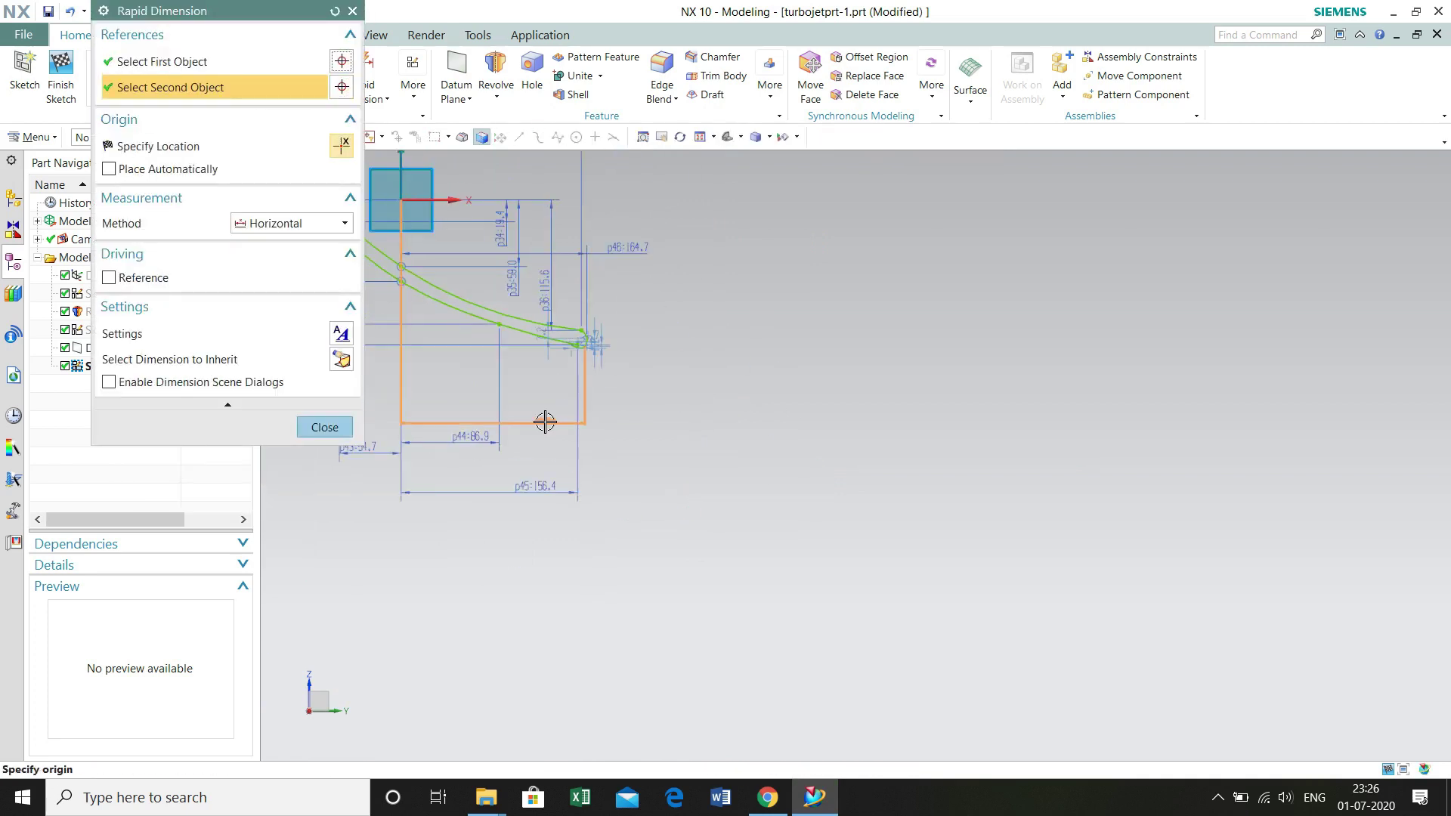
click(659, 496)
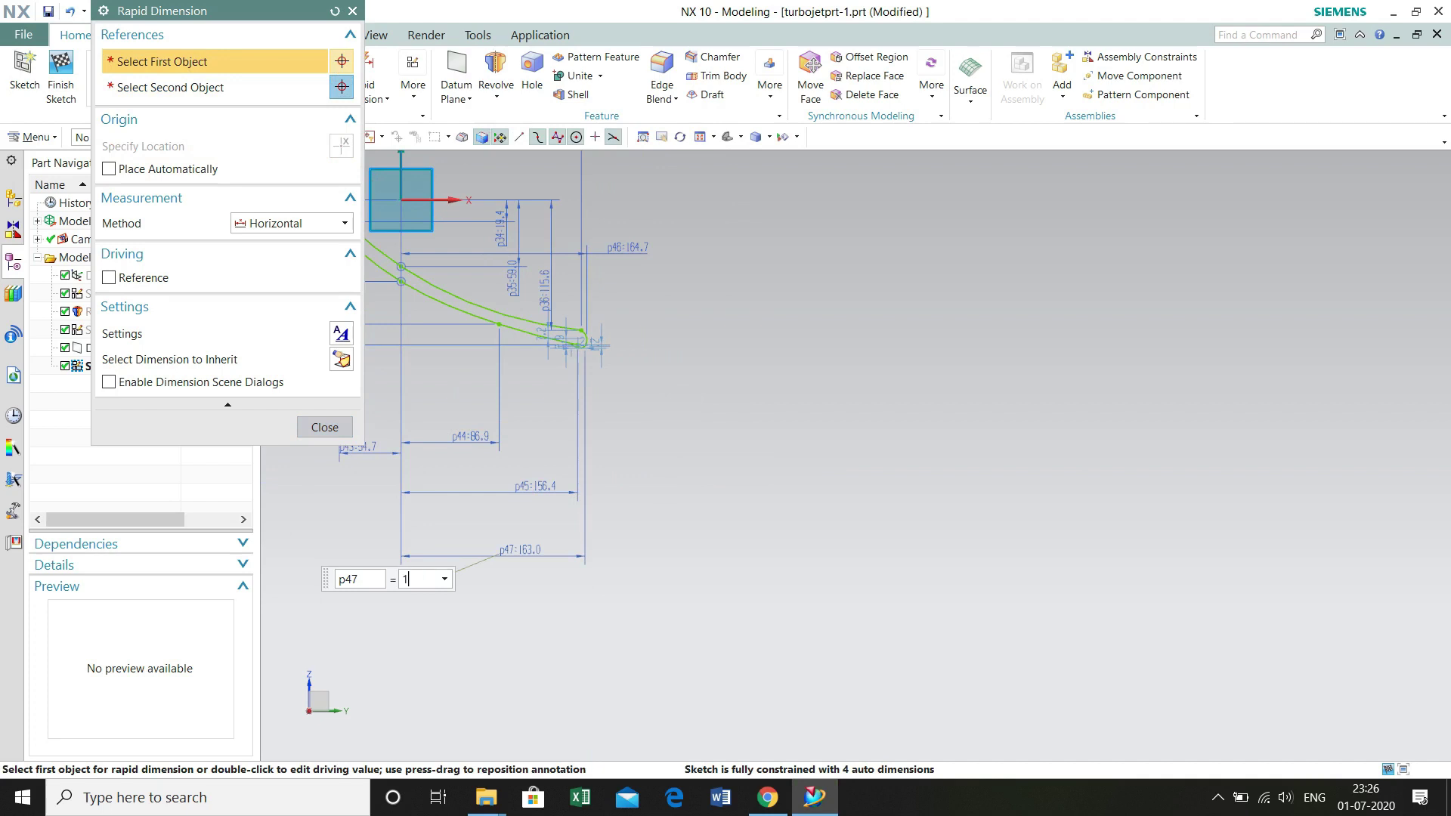
text(163.3)
key(Return)
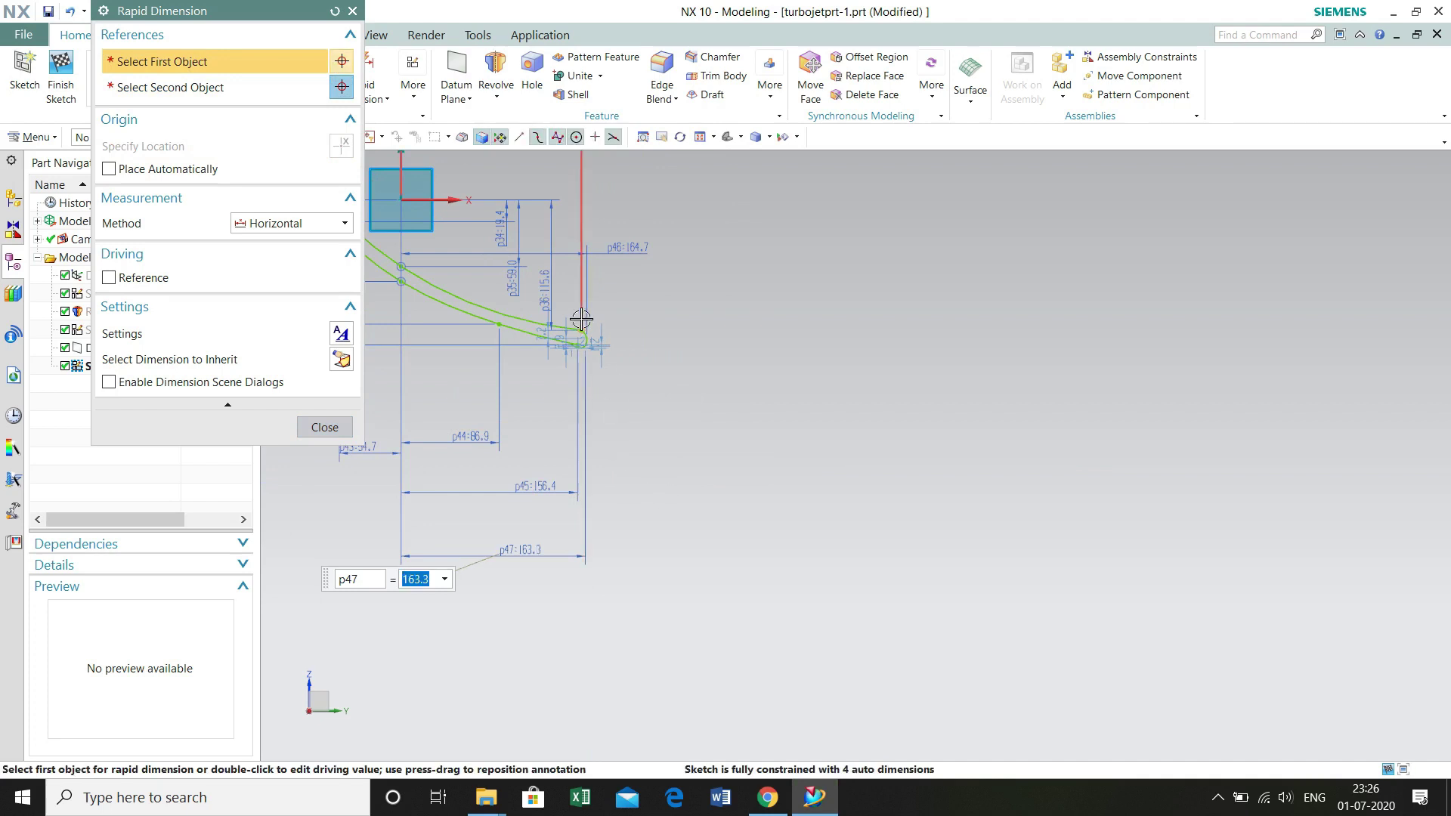
scroll(581, 319, up, 5)
key(Escape)
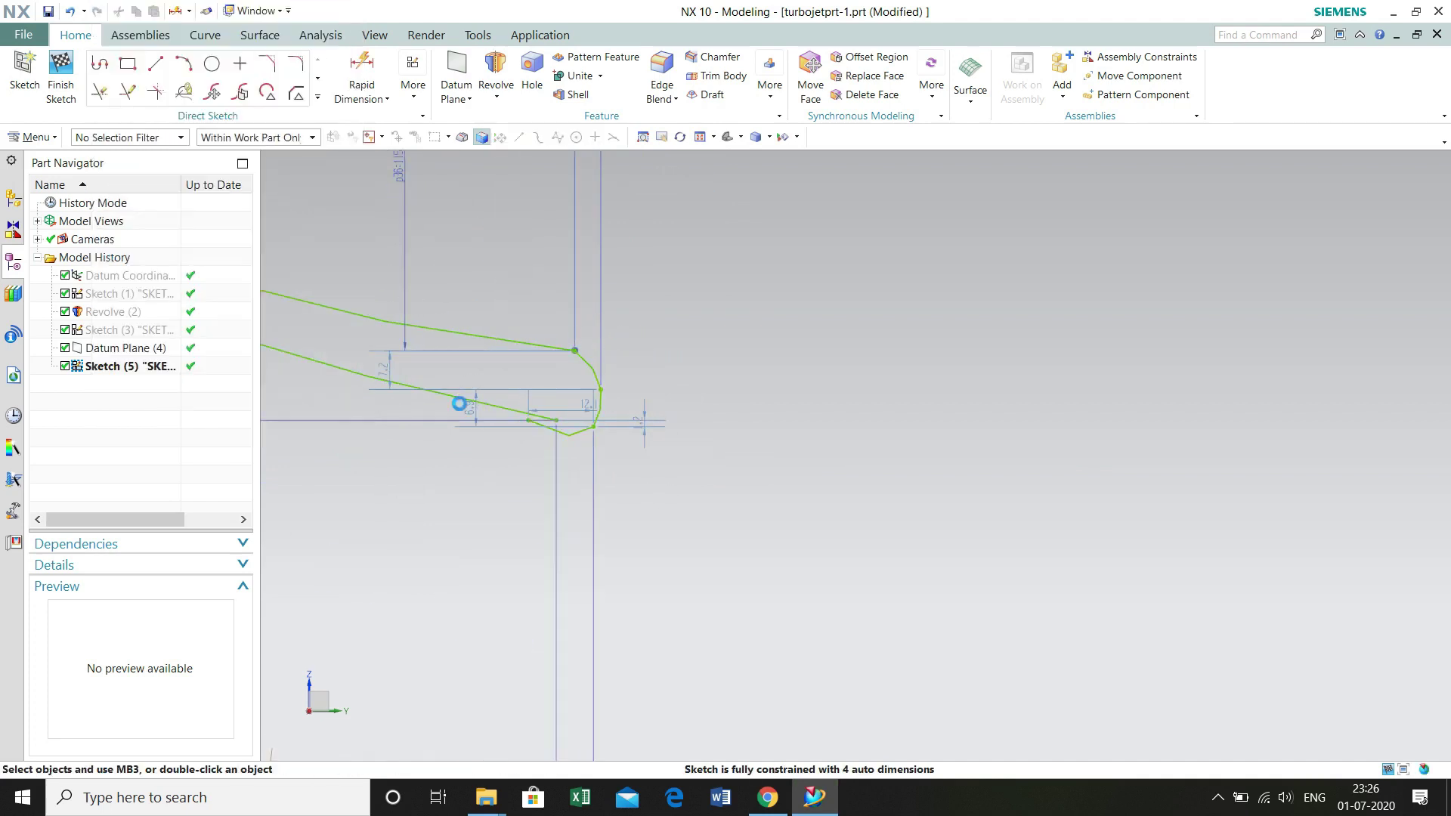
Step: Dimension the end spline's third point vertically from the horizontal sketch axis, placing it right of the curves, and set it to 126.3 mm
key(d)
click(470, 331)
scroll(470, 330, down, 5)
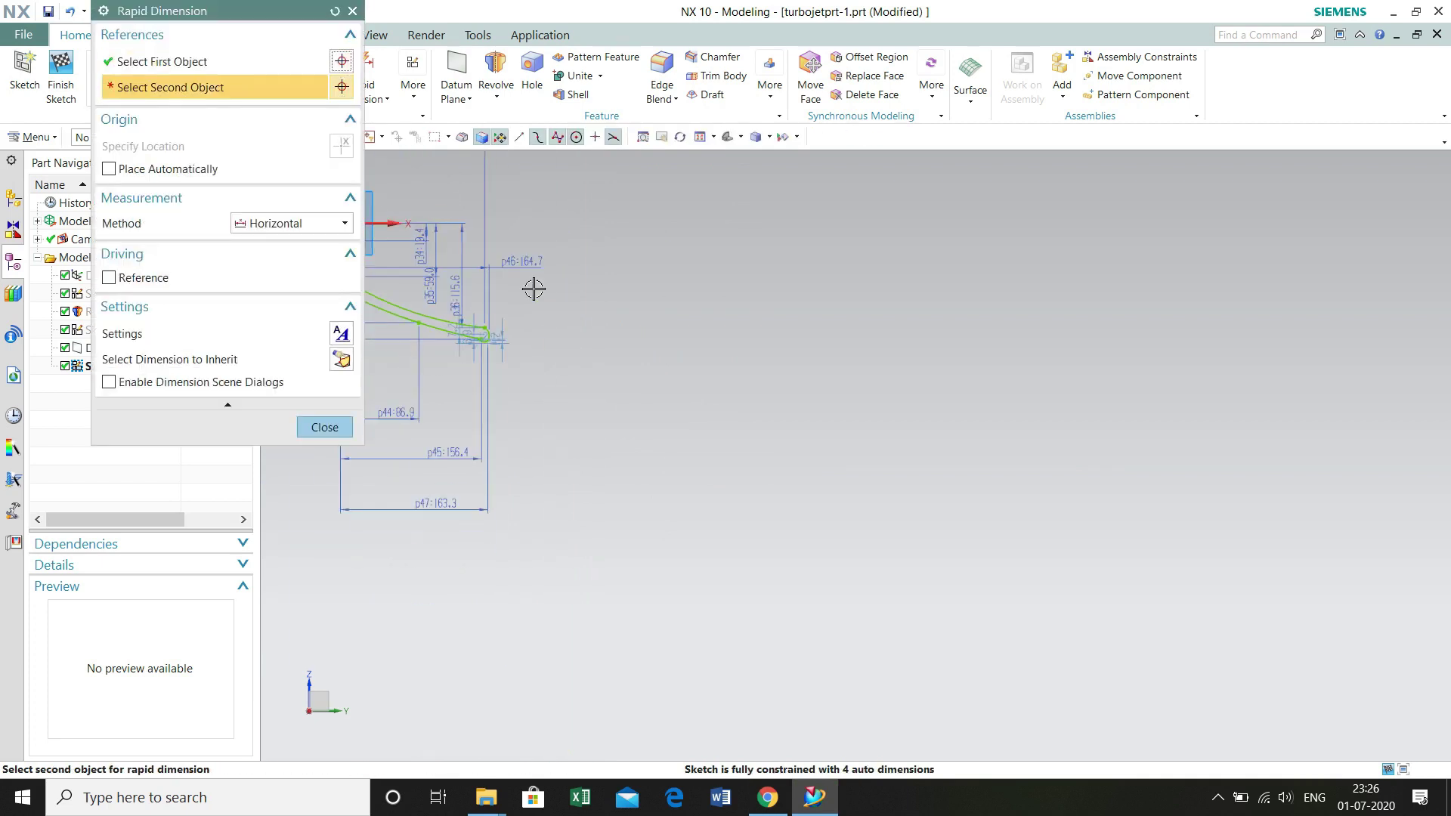
shift+middle_drag(534, 289, 912, 443)
click(702, 314)
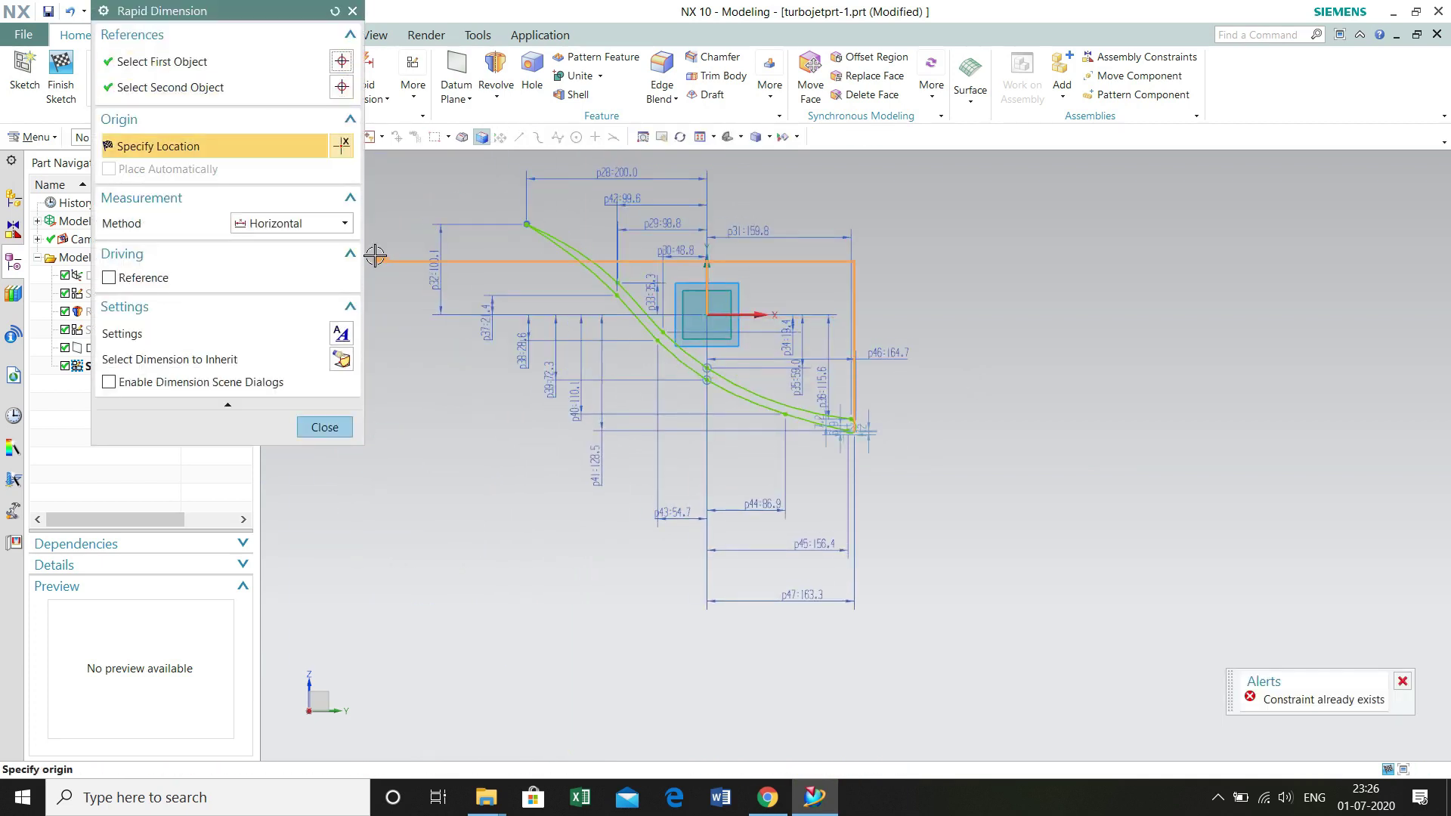
click(332, 223)
click(272, 253)
click(1003, 376)
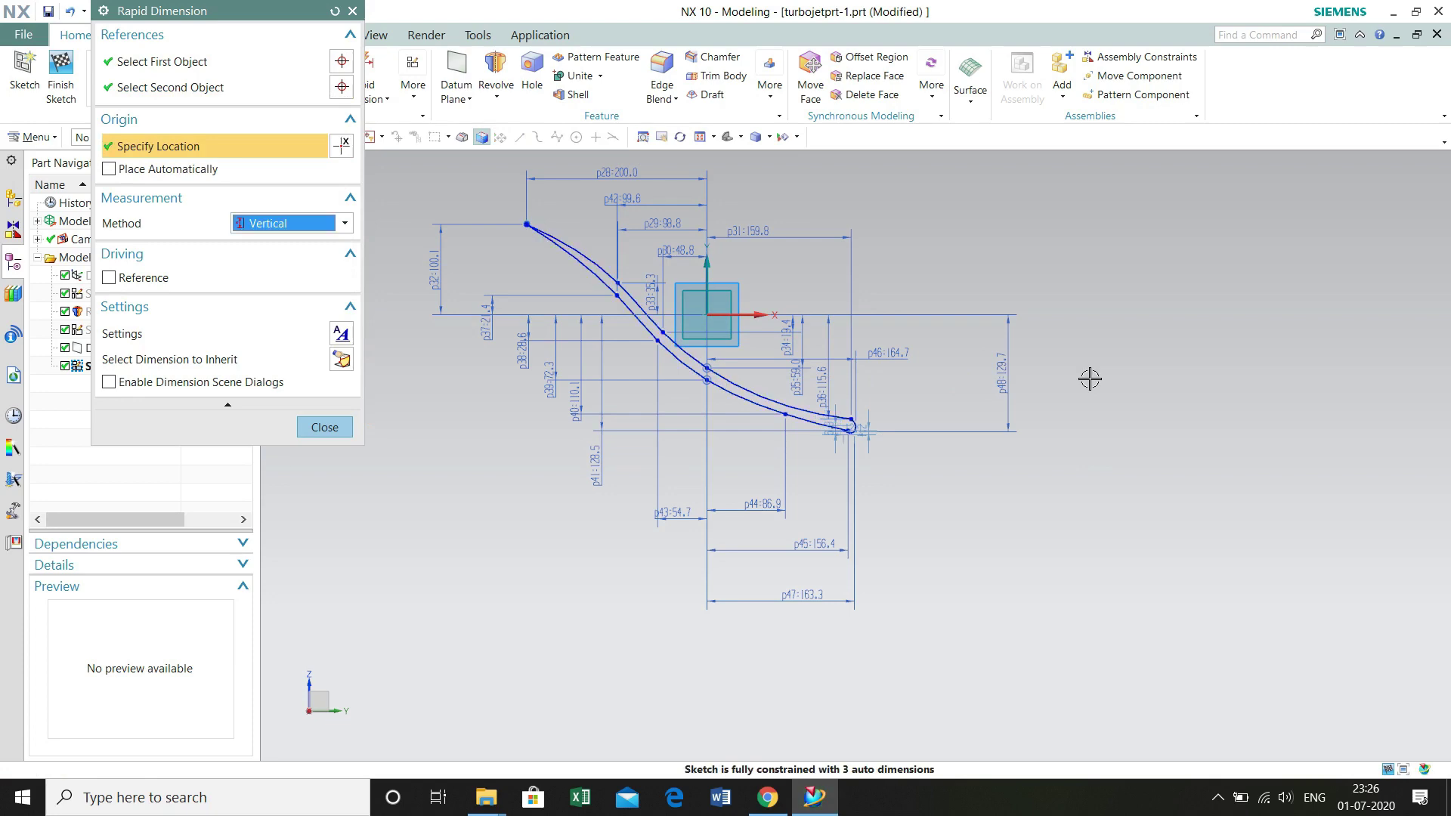
text(126.3)
key(Return)
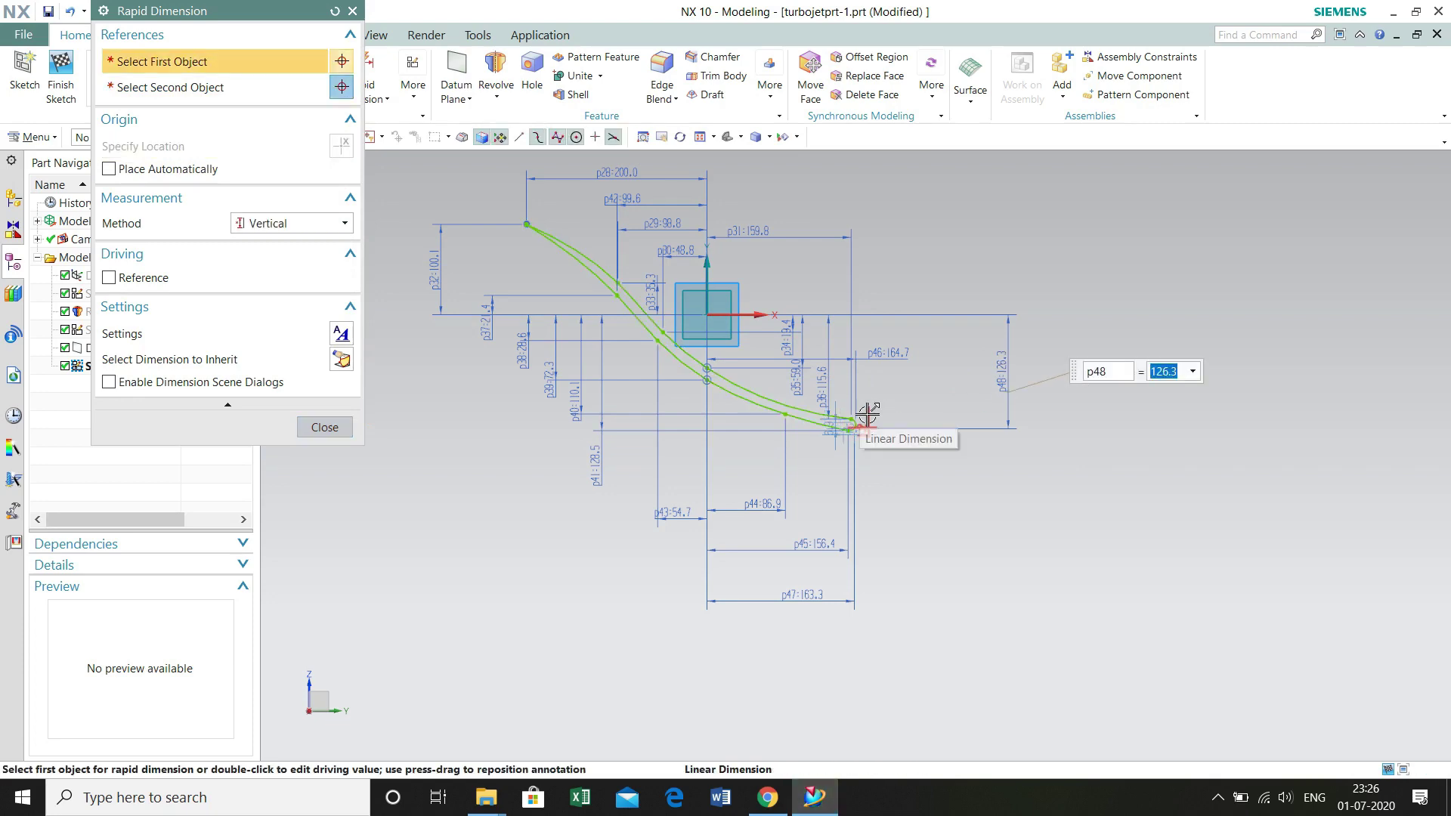
Step: Dimension the end spline's second point vertically from the horizontal axis, outside the 126.3 dimension, and set it to 119.6 mm
scroll(861, 416, up, 8)
click(818, 454)
scroll(729, 315, down, 8)
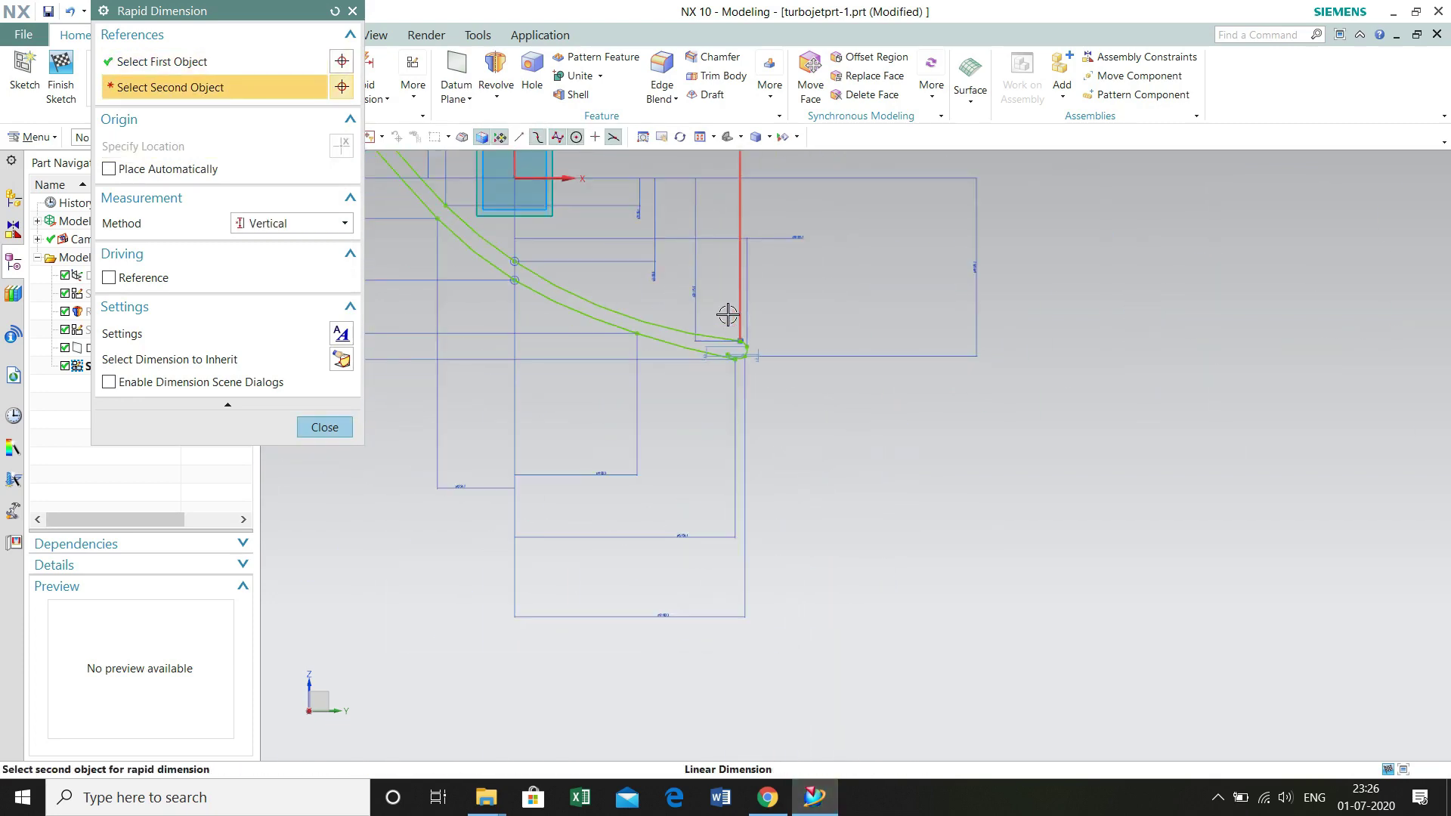
click(943, 270)
click(943, 269)
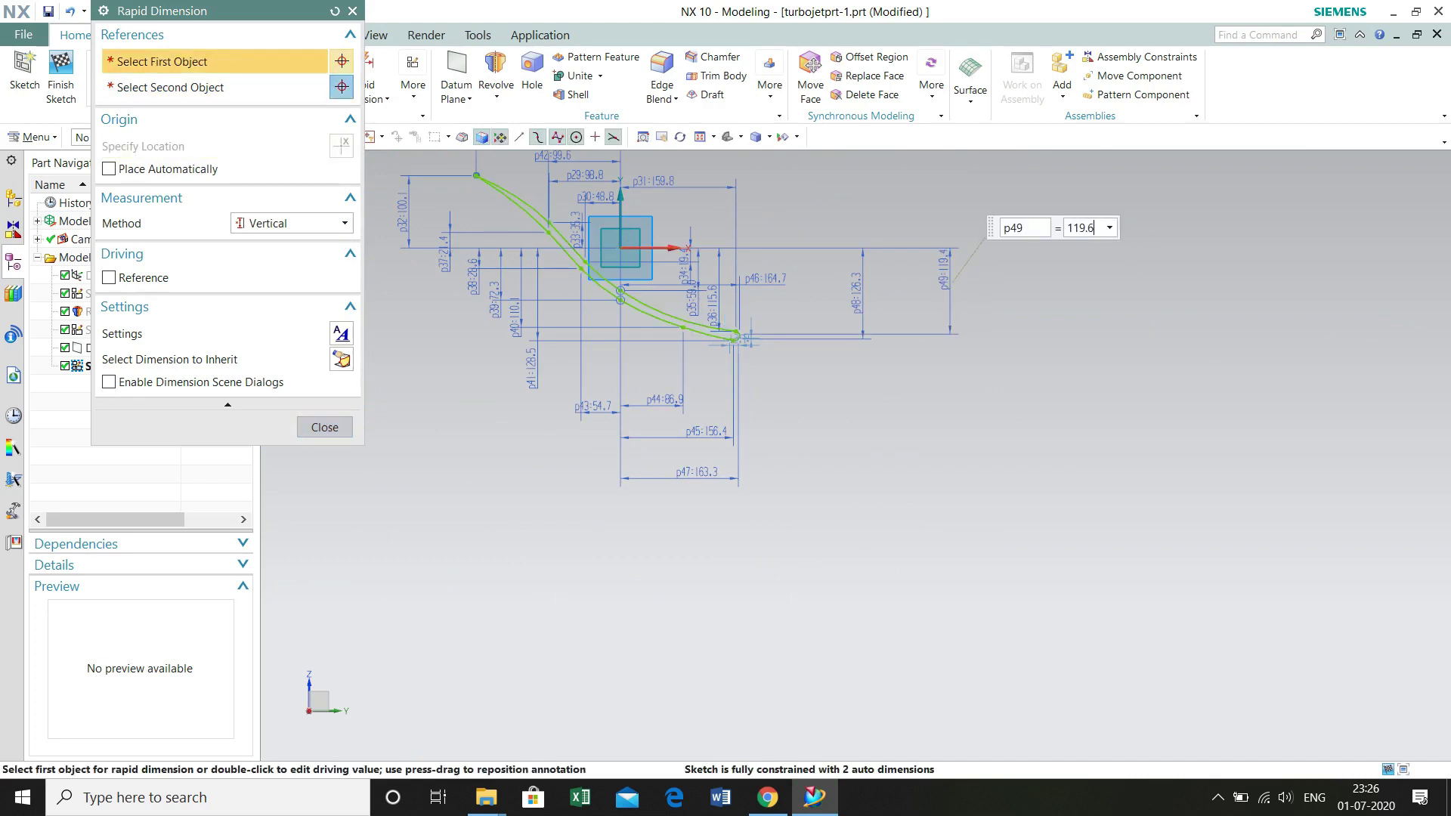
text(119.6)
key(Return)
scroll(738, 346, up, 8)
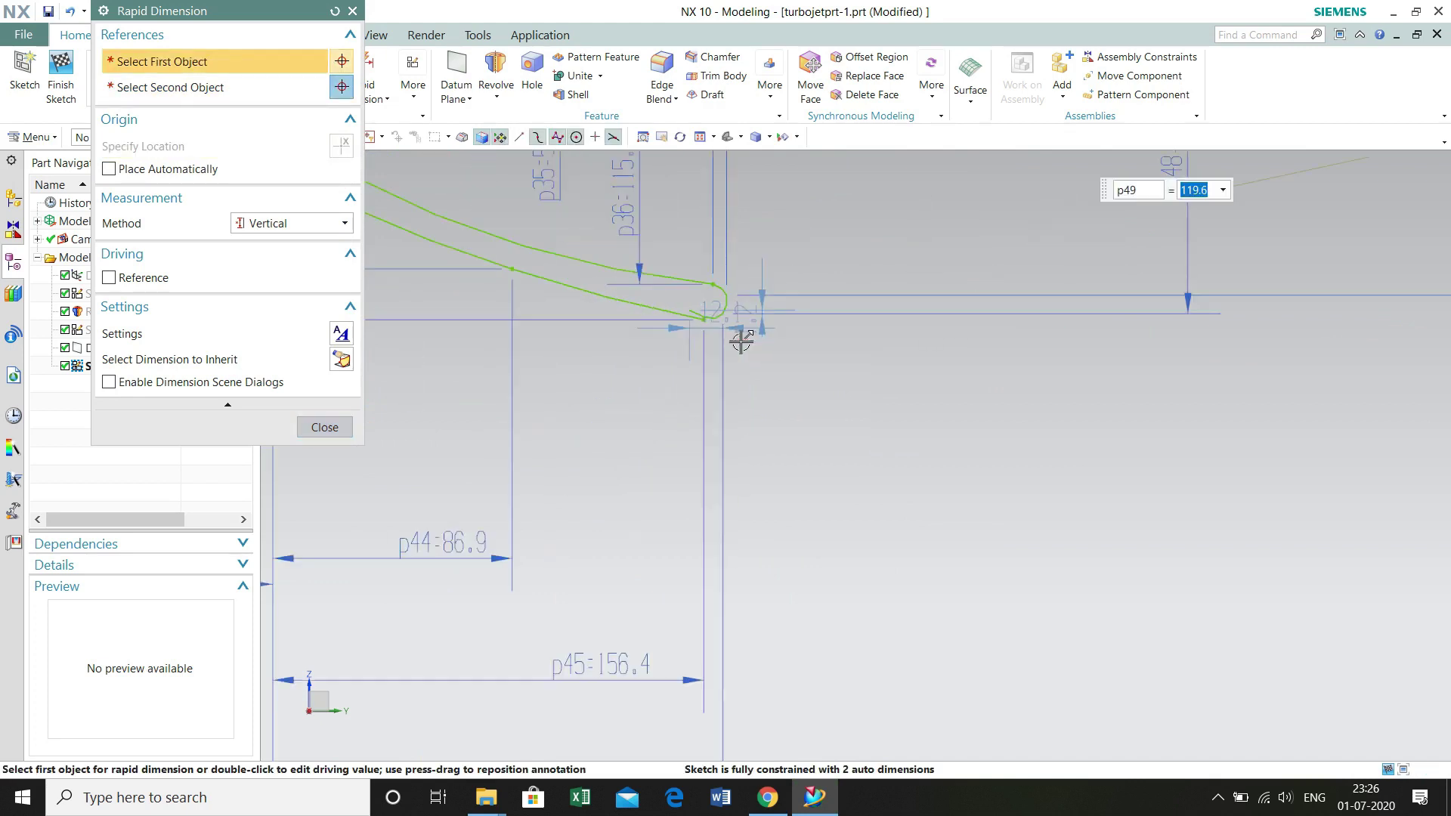
key(Escape)
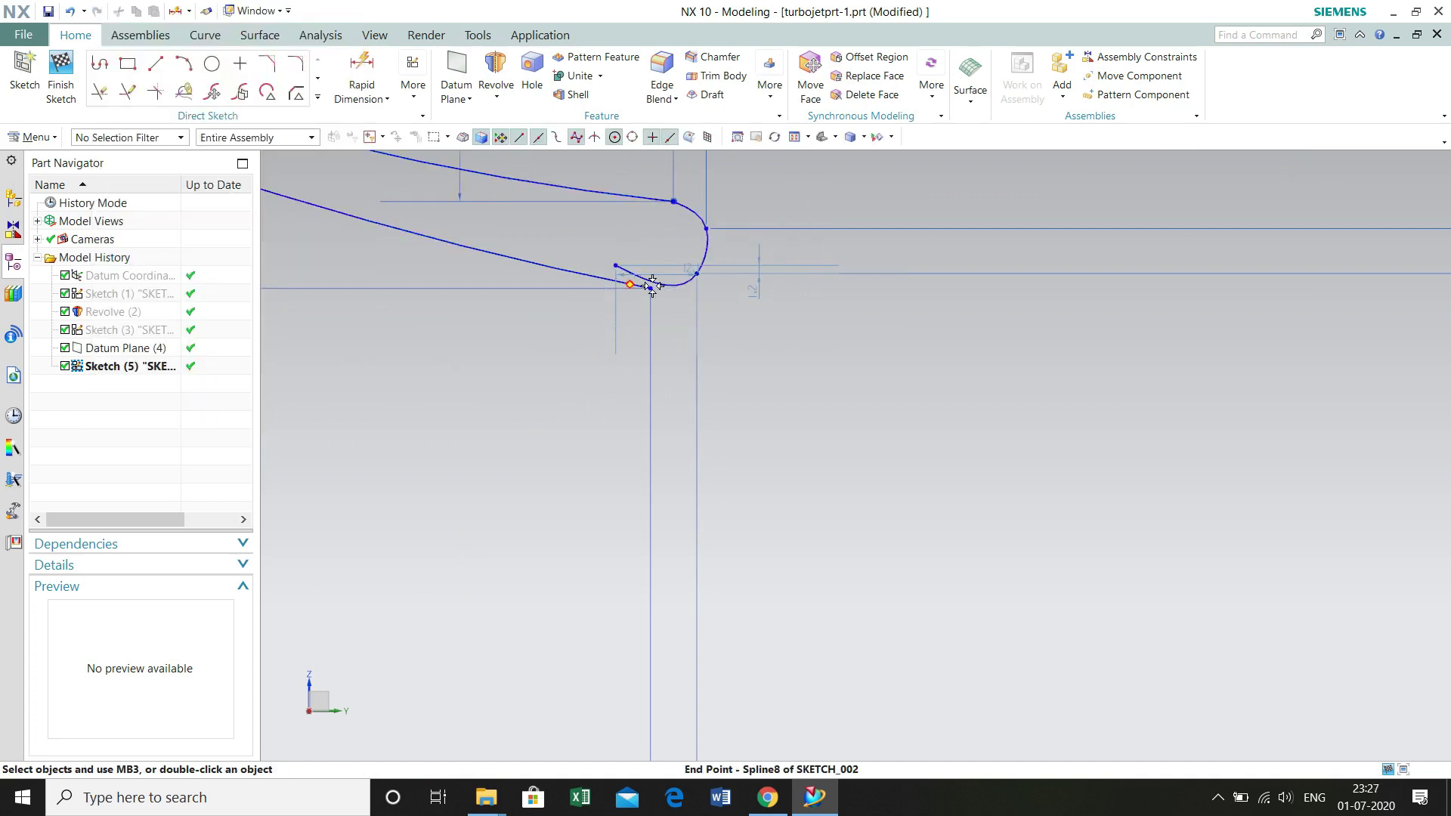
Step: Join the end spline's loose end to the lower spline's right end, and move the 164.7 dimension below the curves
drag(660, 288, 696, 273)
scroll(696, 269, down, 6)
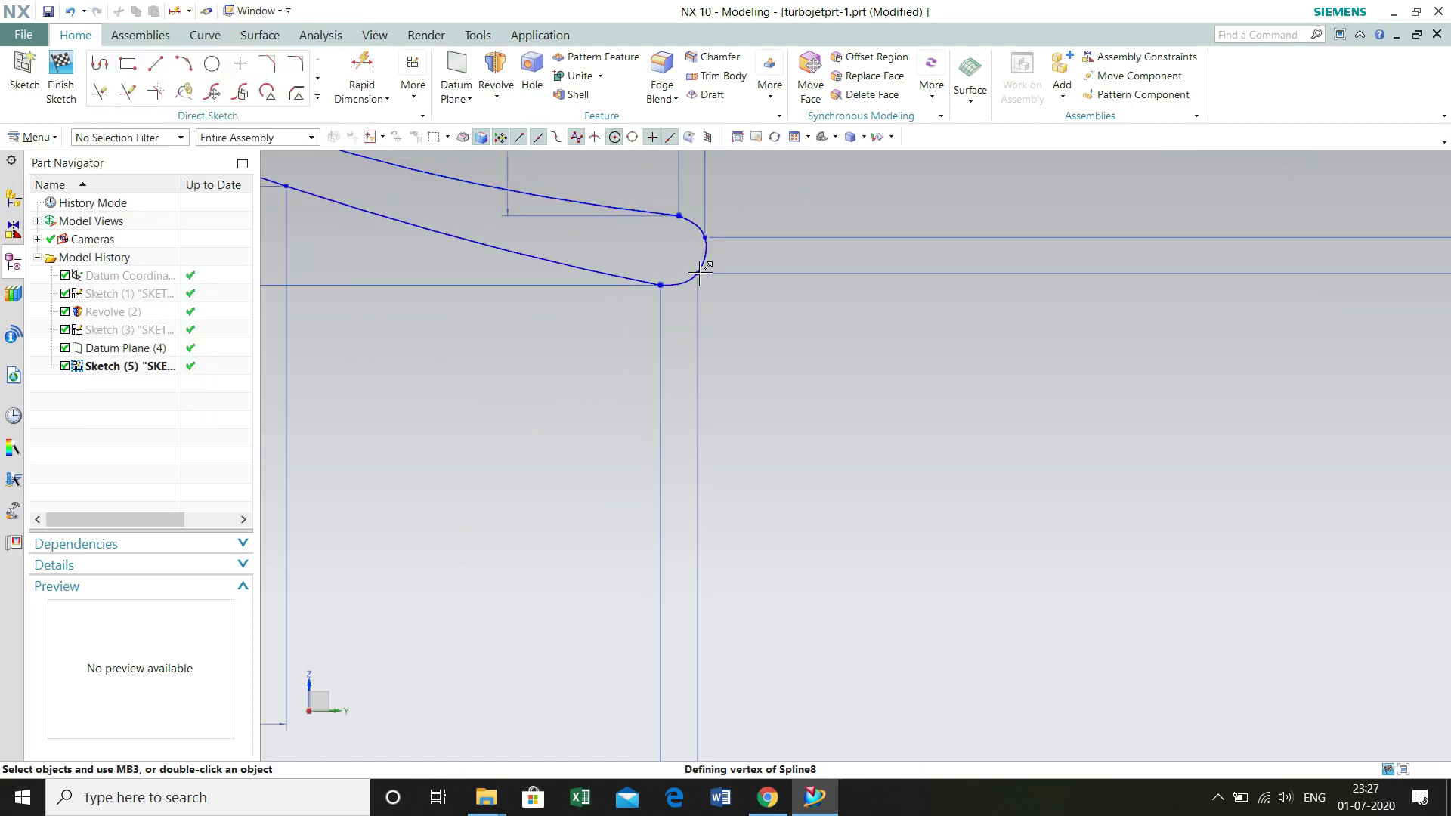
scroll(678, 378, down, 4)
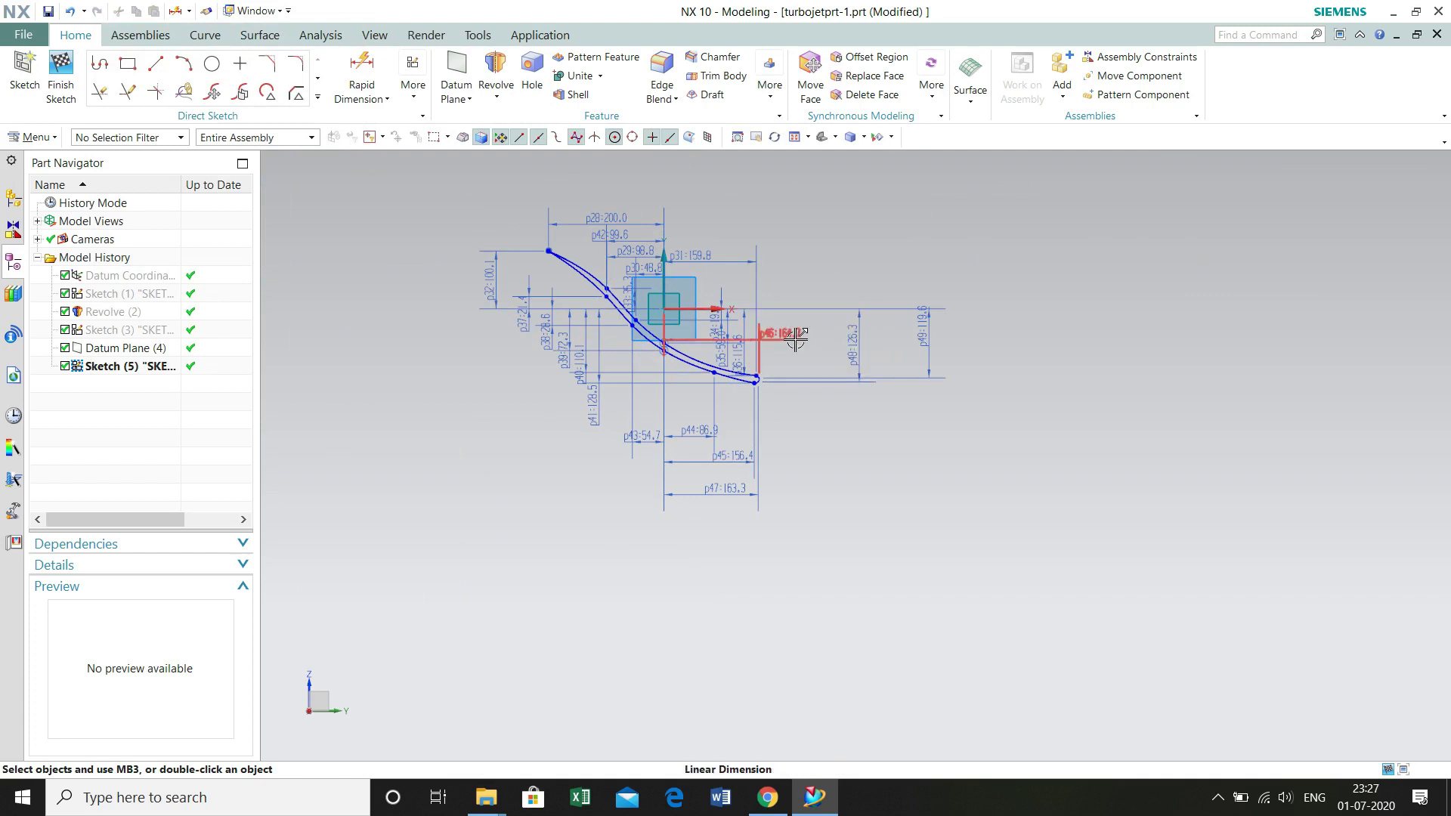
scroll(776, 384, up, 2)
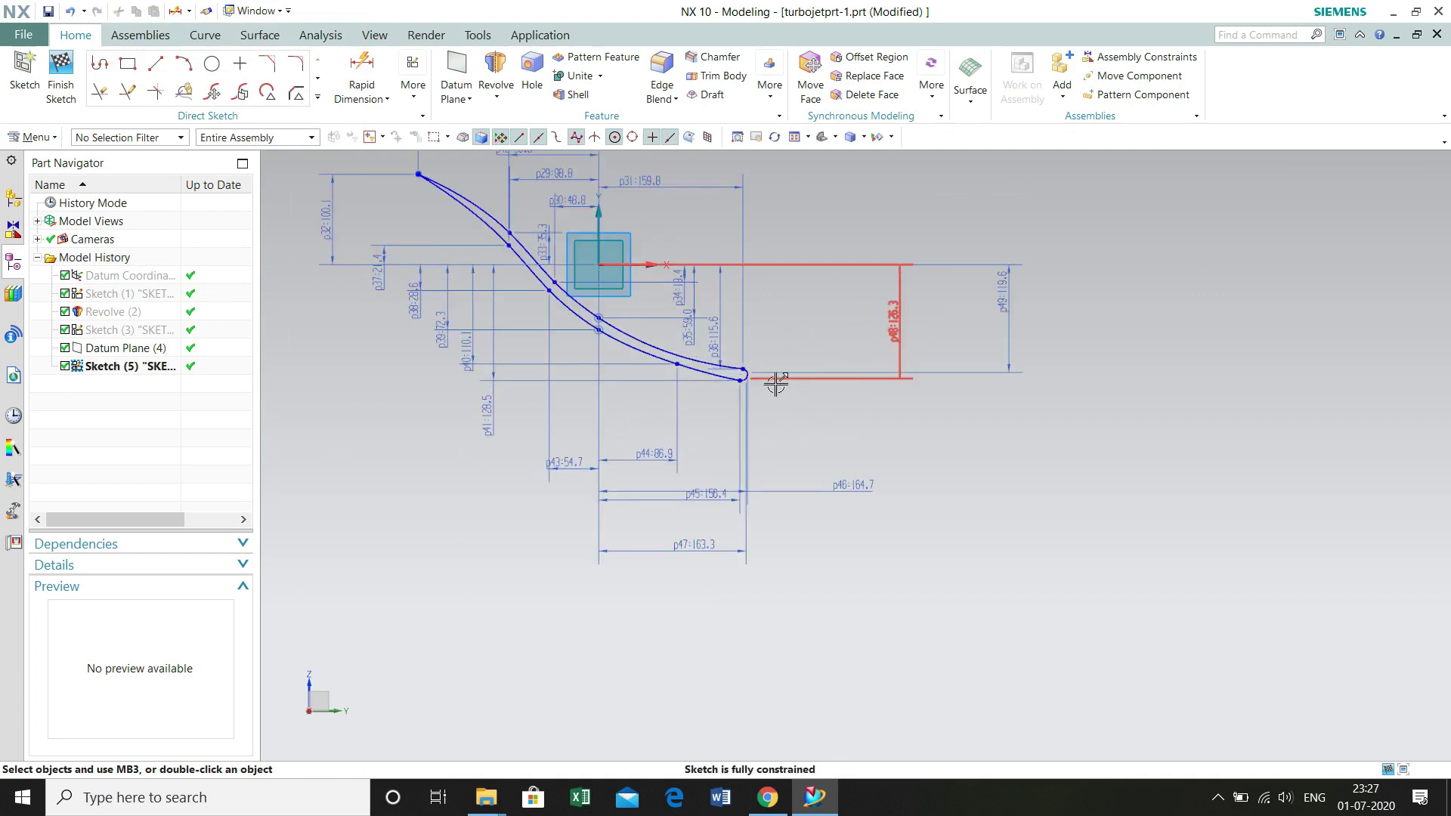
scroll(776, 384, up, 2)
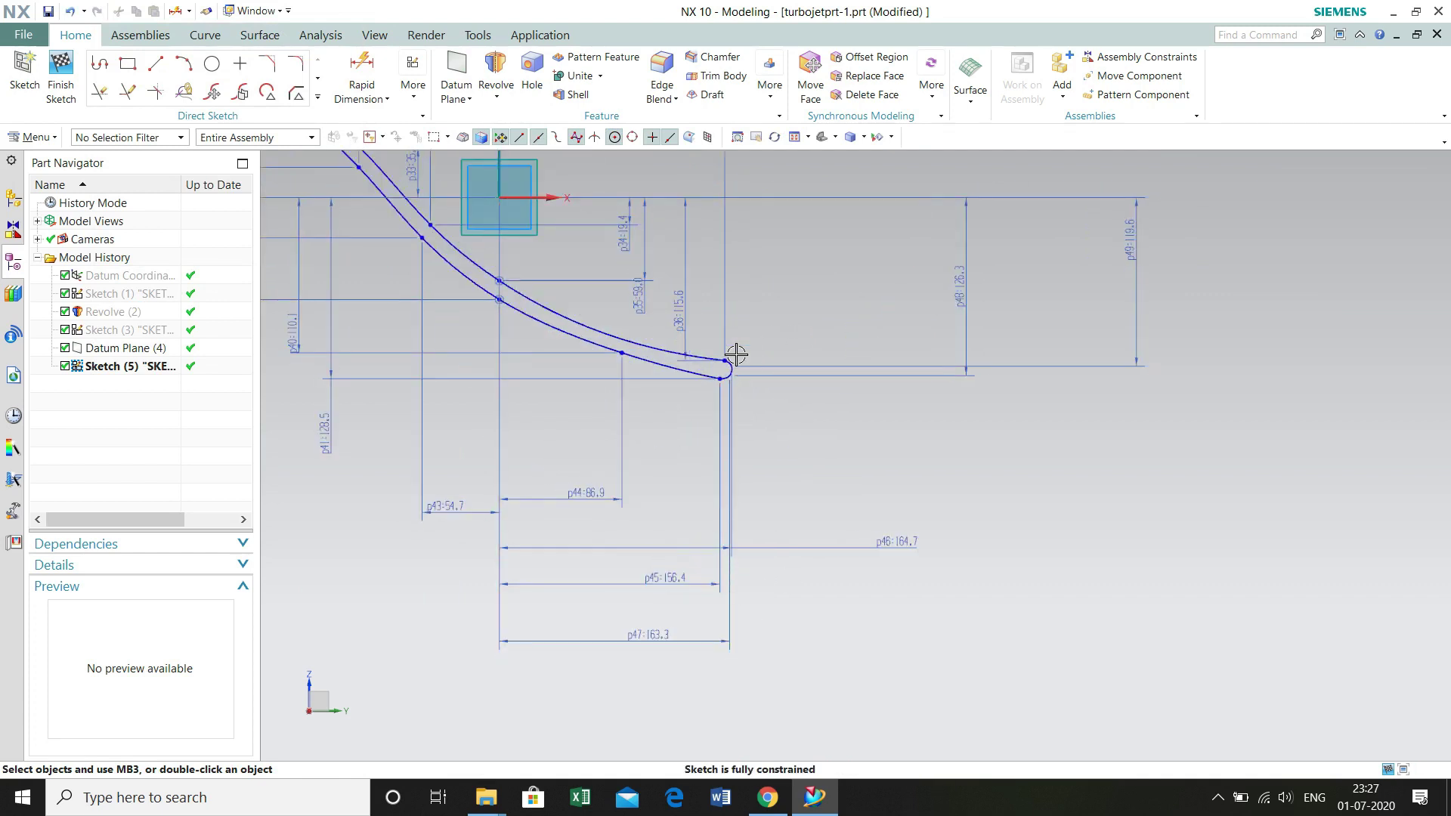
scroll(735, 354, down, 4)
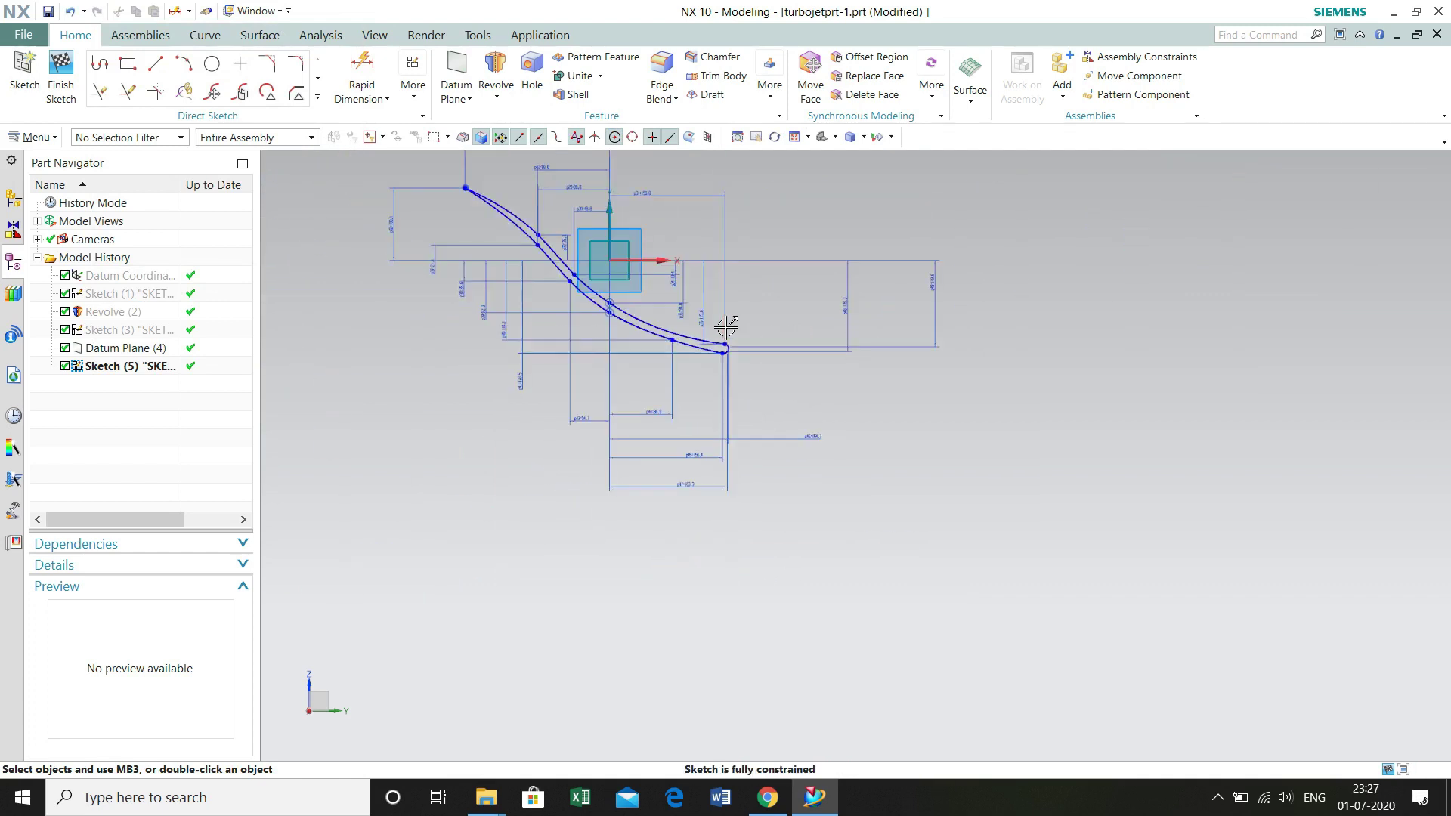
Step: Finish the sketch and show the revolved body and Sketch (3) along with the new blade profile
click(61, 76)
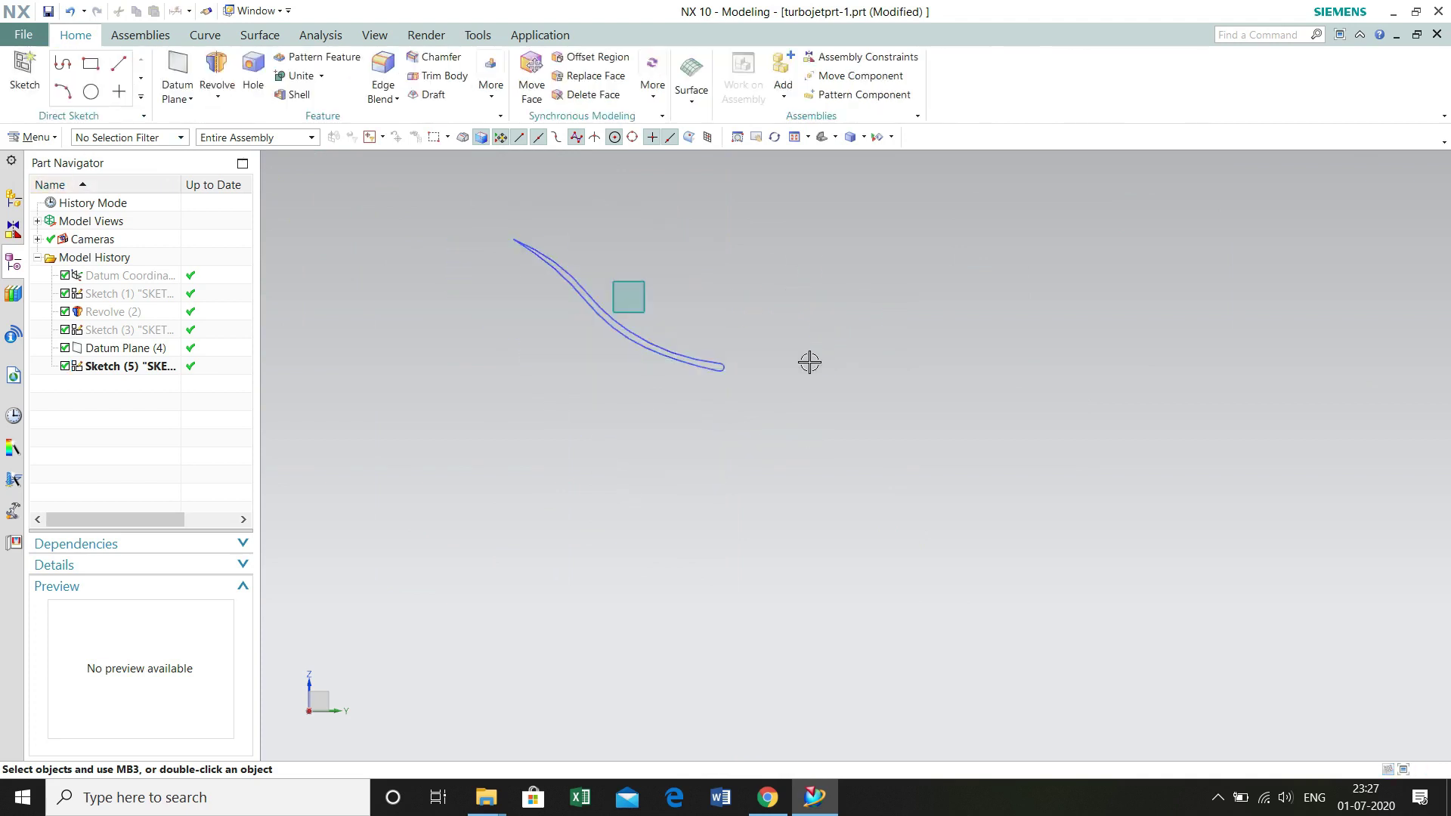
right_click(112, 311)
click(195, 311)
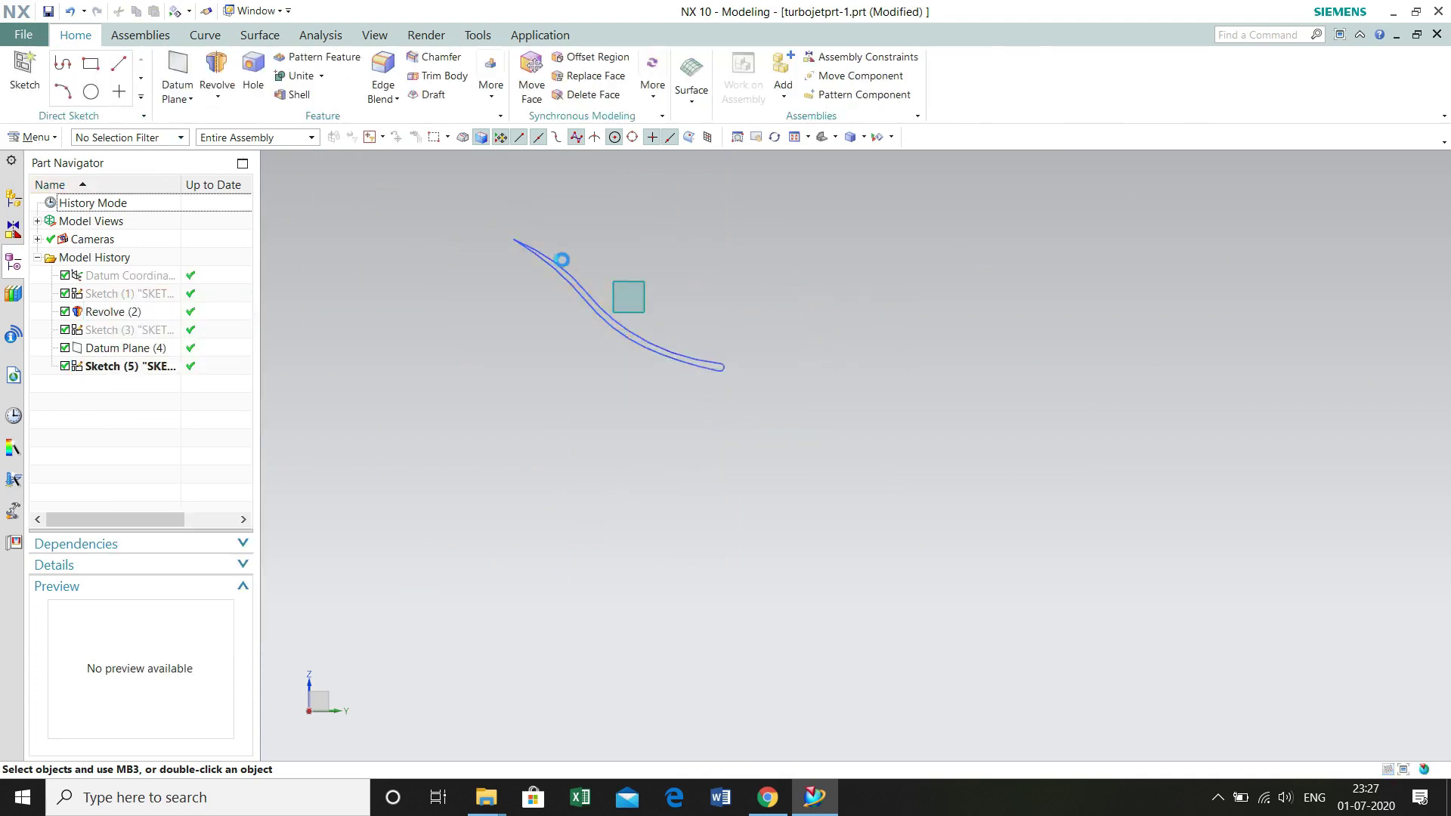
right_click(117, 332)
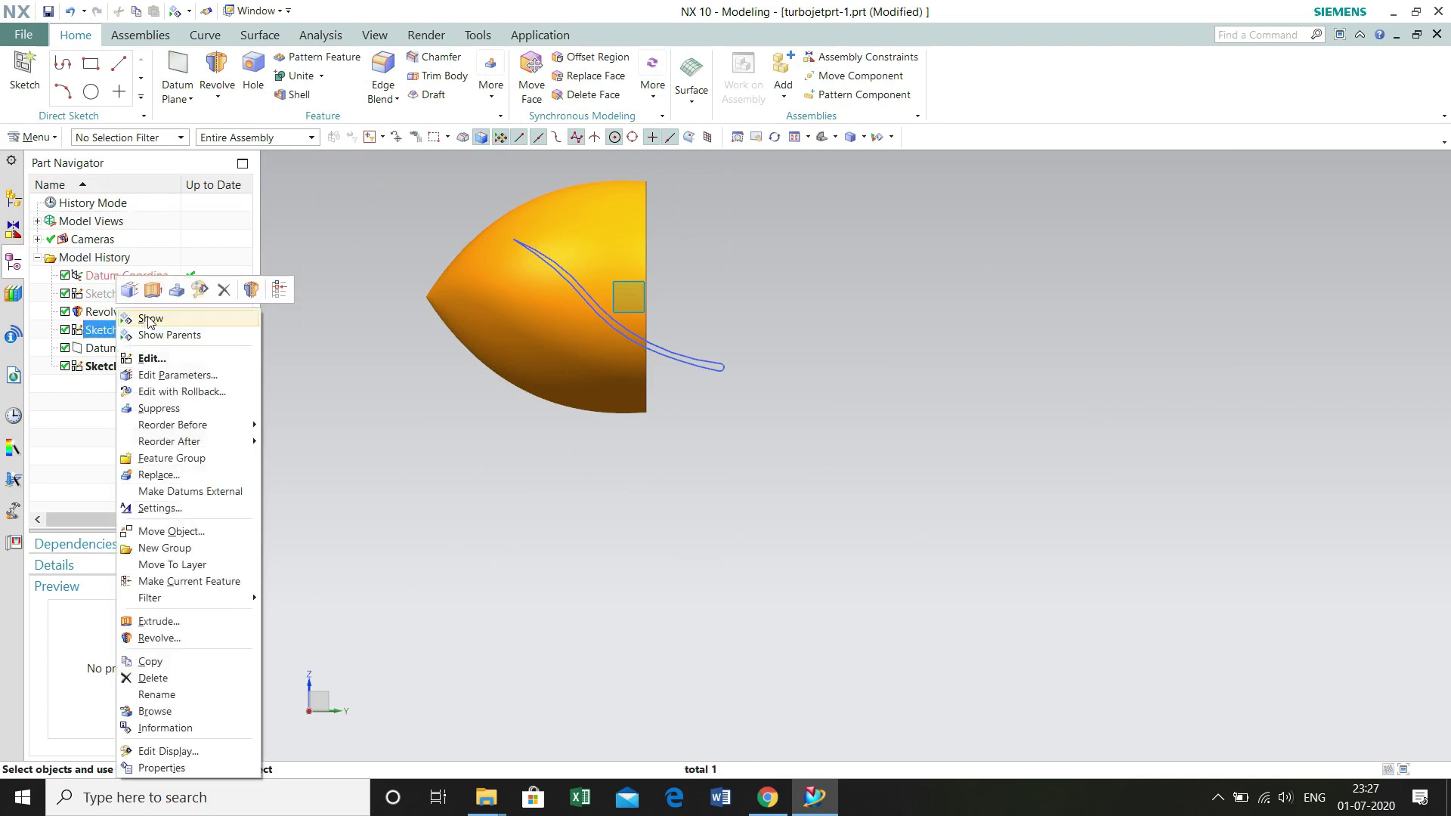
click(150, 313)
mouse_move(558, 485)
middle_down()
mouse_move(816, 436)
mouse_move(764, 447)
middle_up()
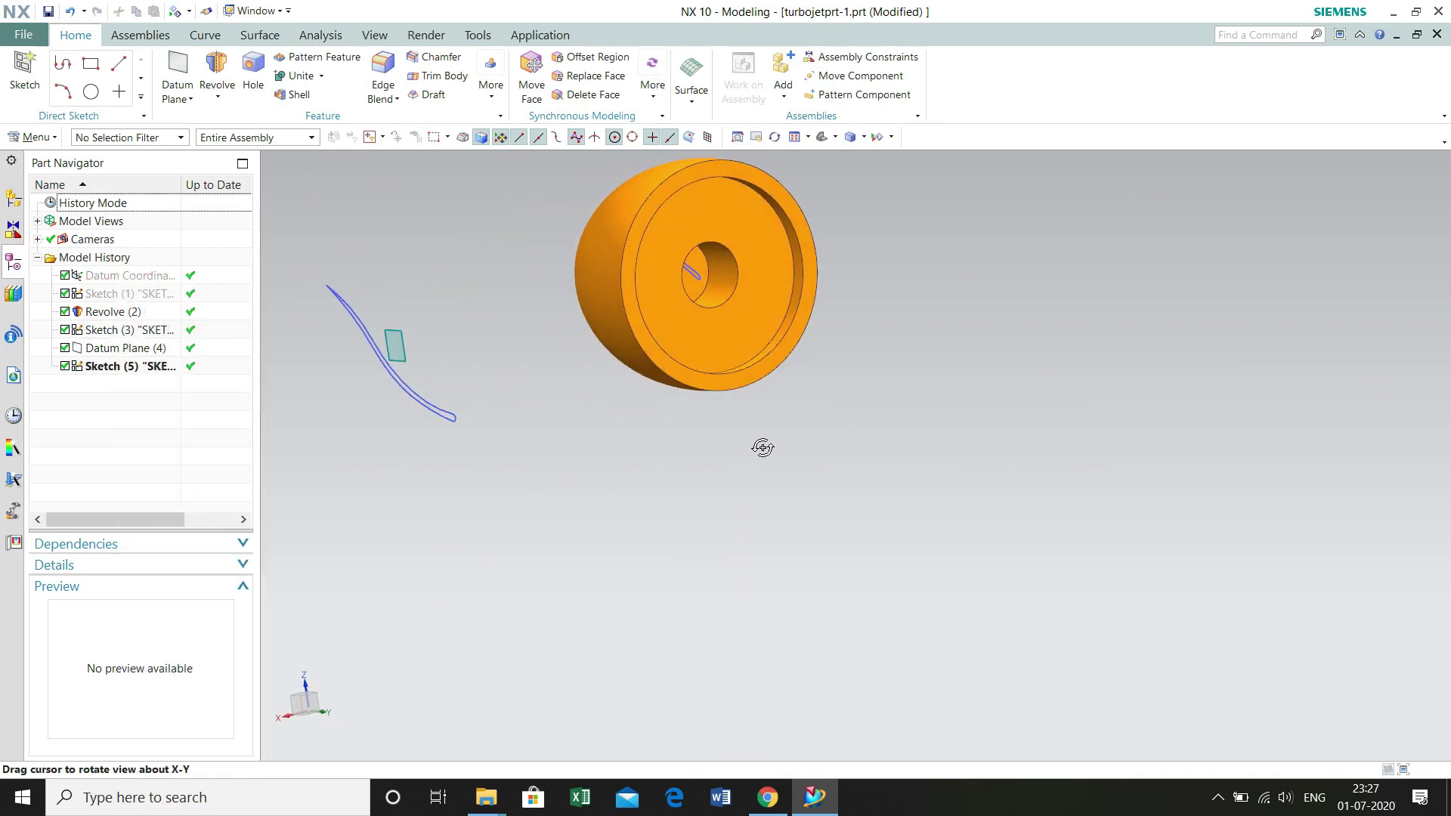
key(Escape)
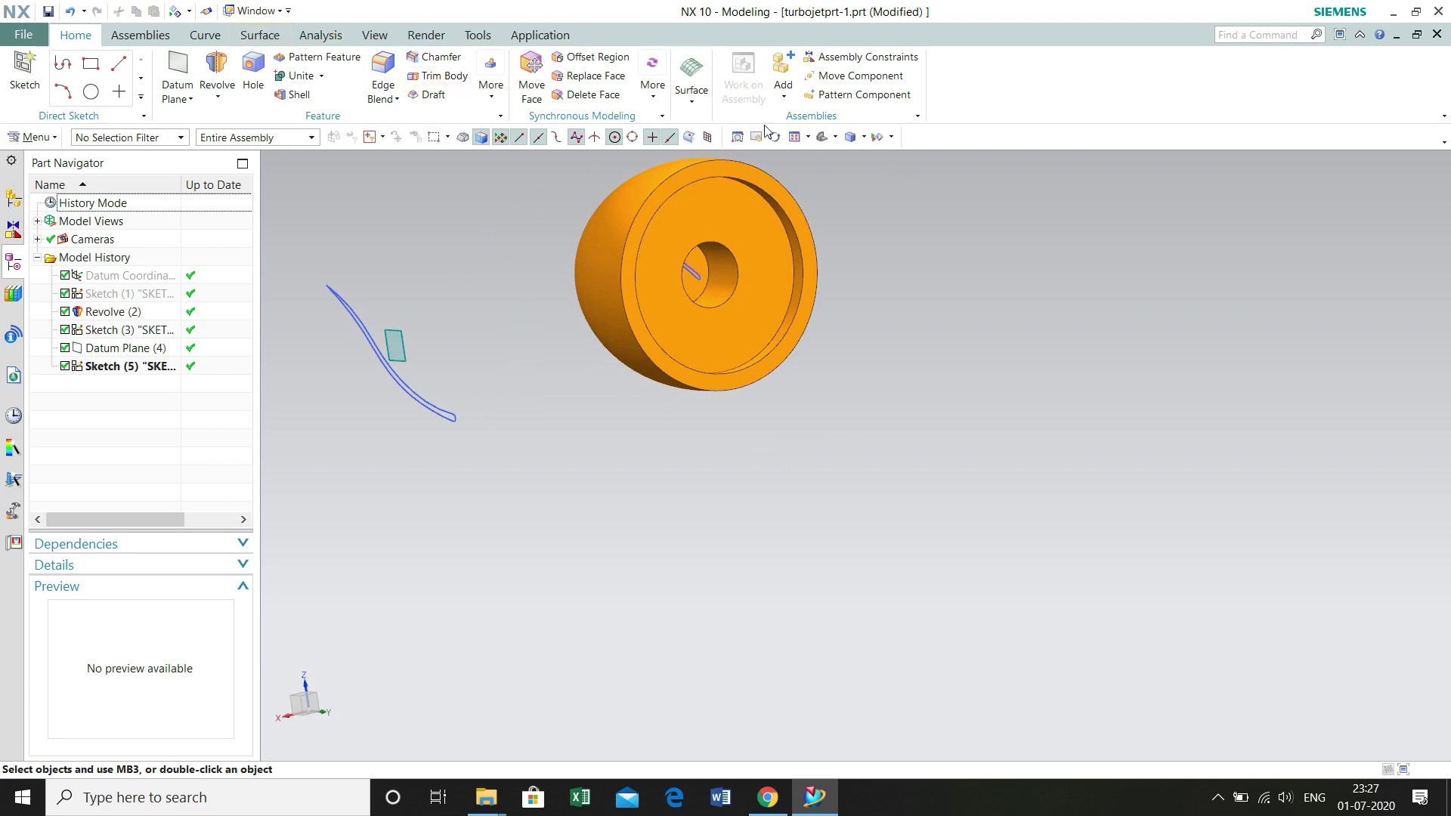
Step: Loft the solid blade with Through Curves, using the small profile in the hub as first section and the outer blade profile as second
mouse_move(691, 87)
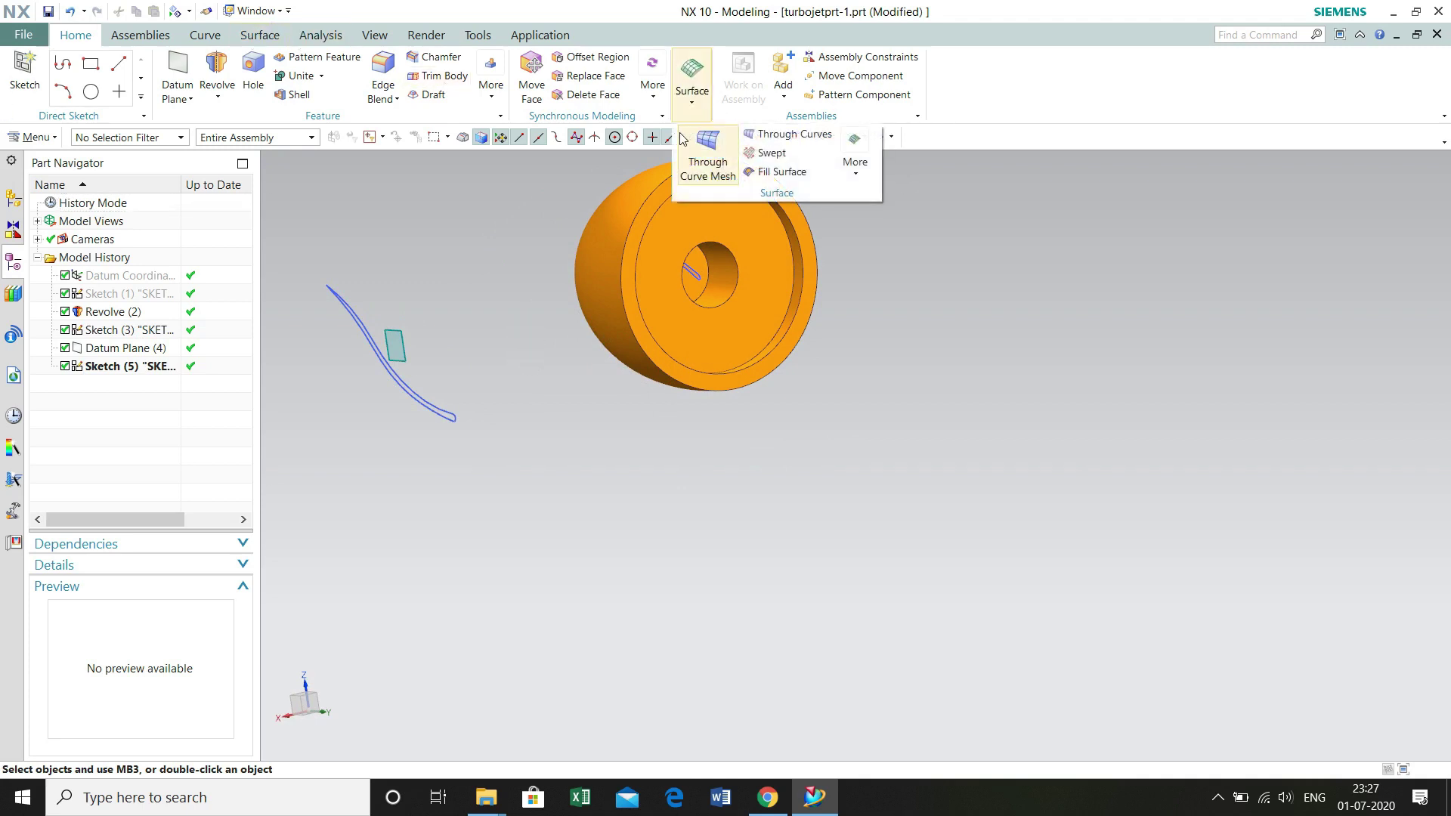
click(763, 133)
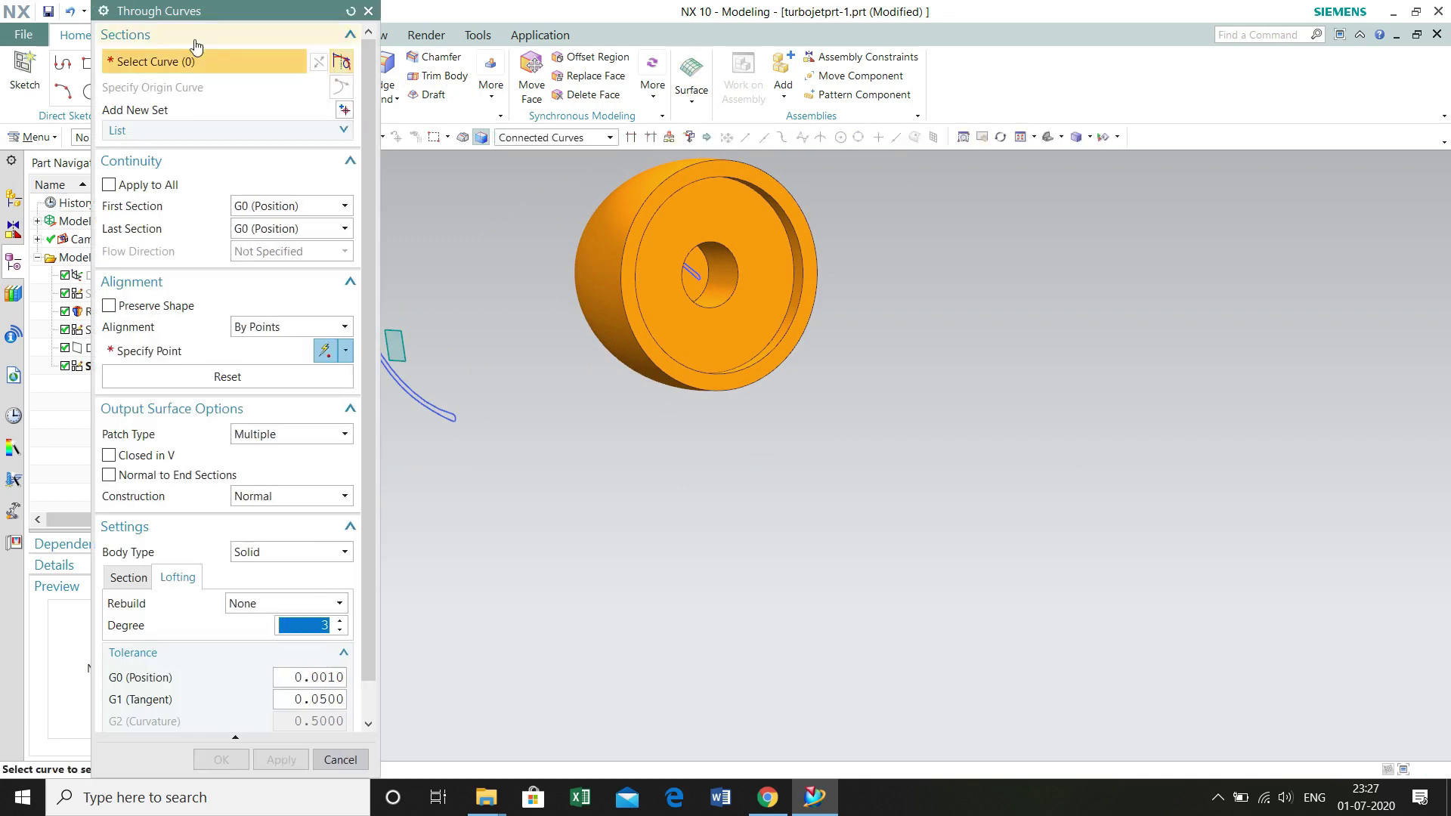
click(689, 265)
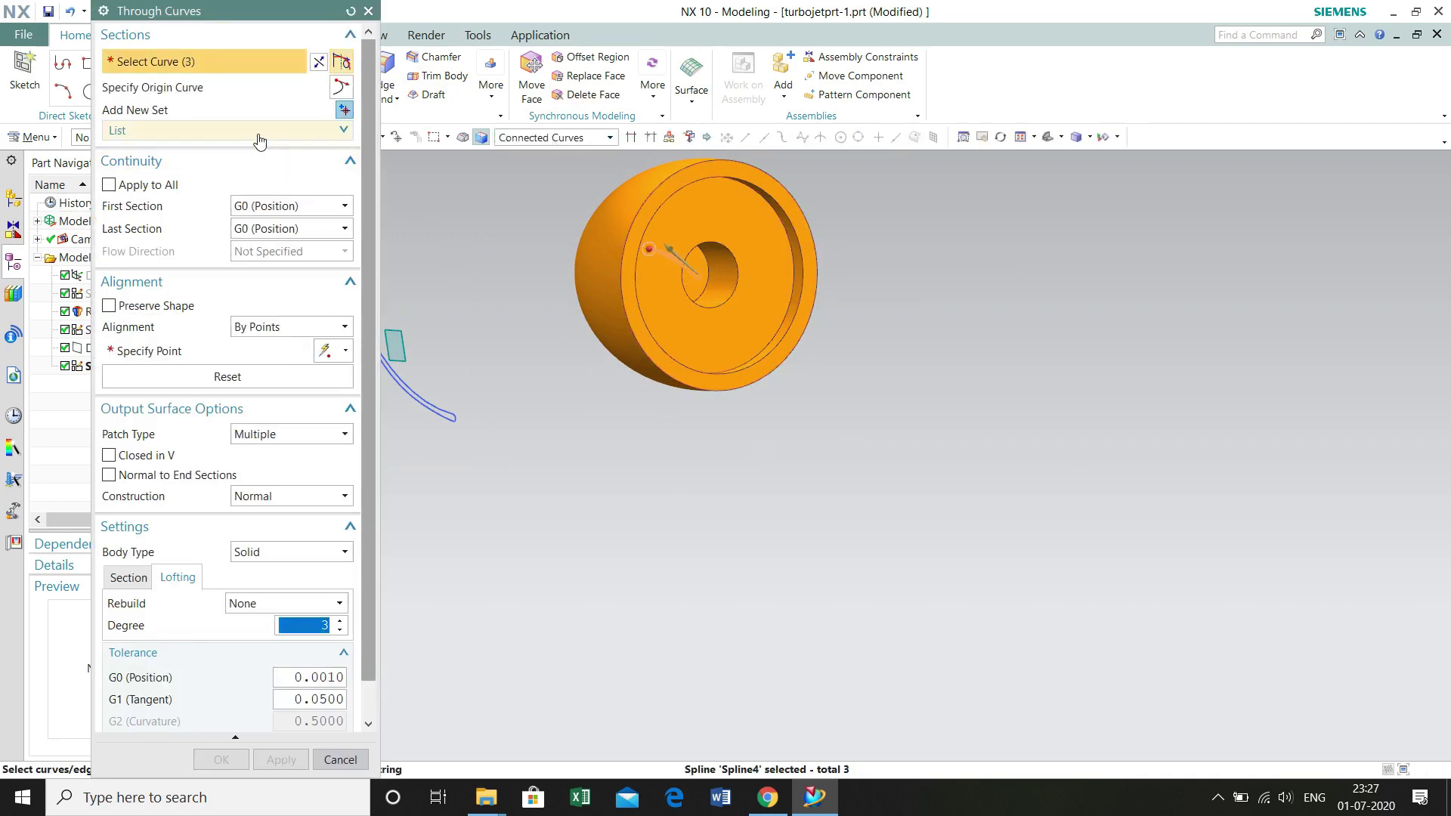
click(343, 110)
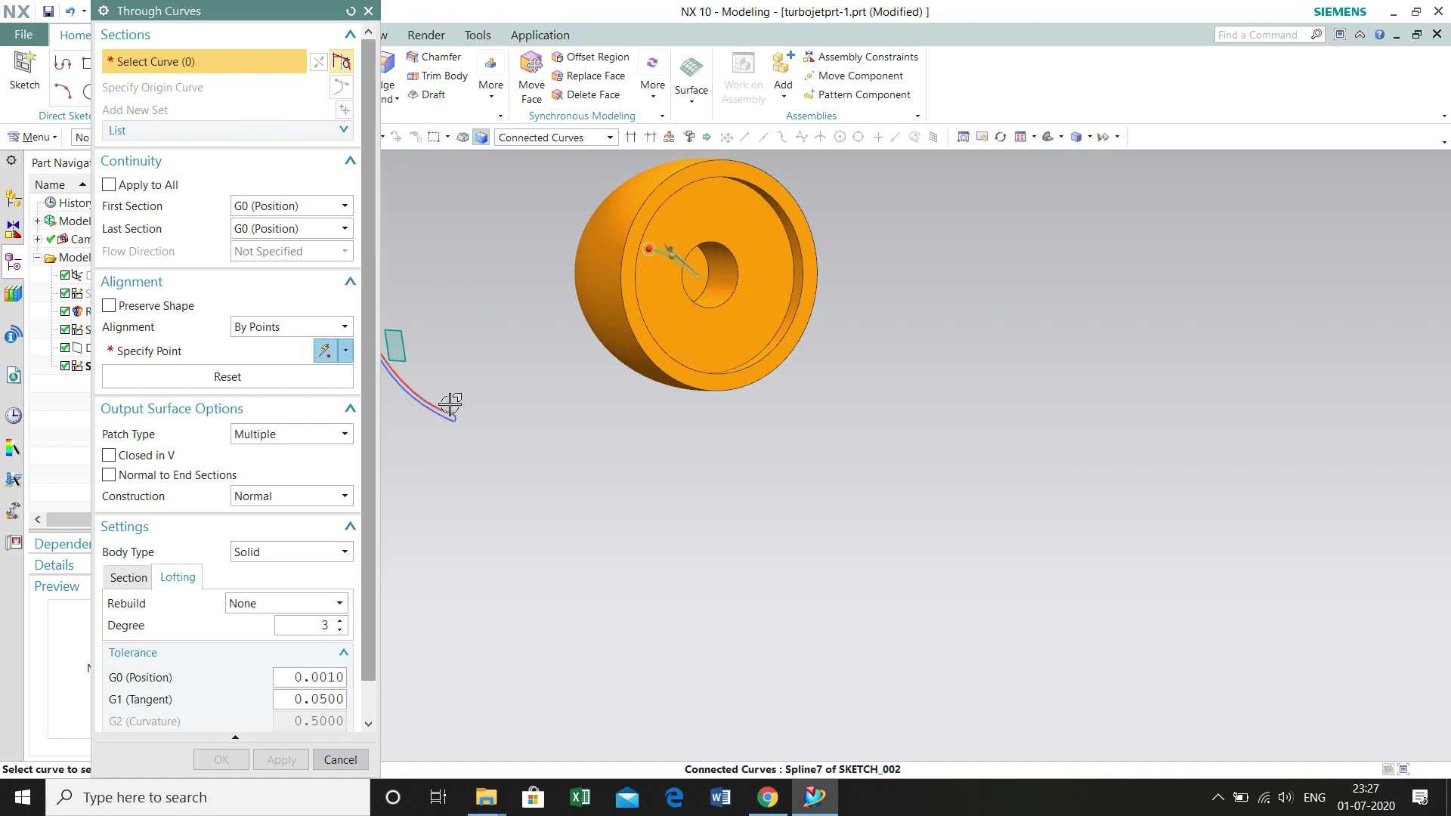
mouse_move(446, 409)
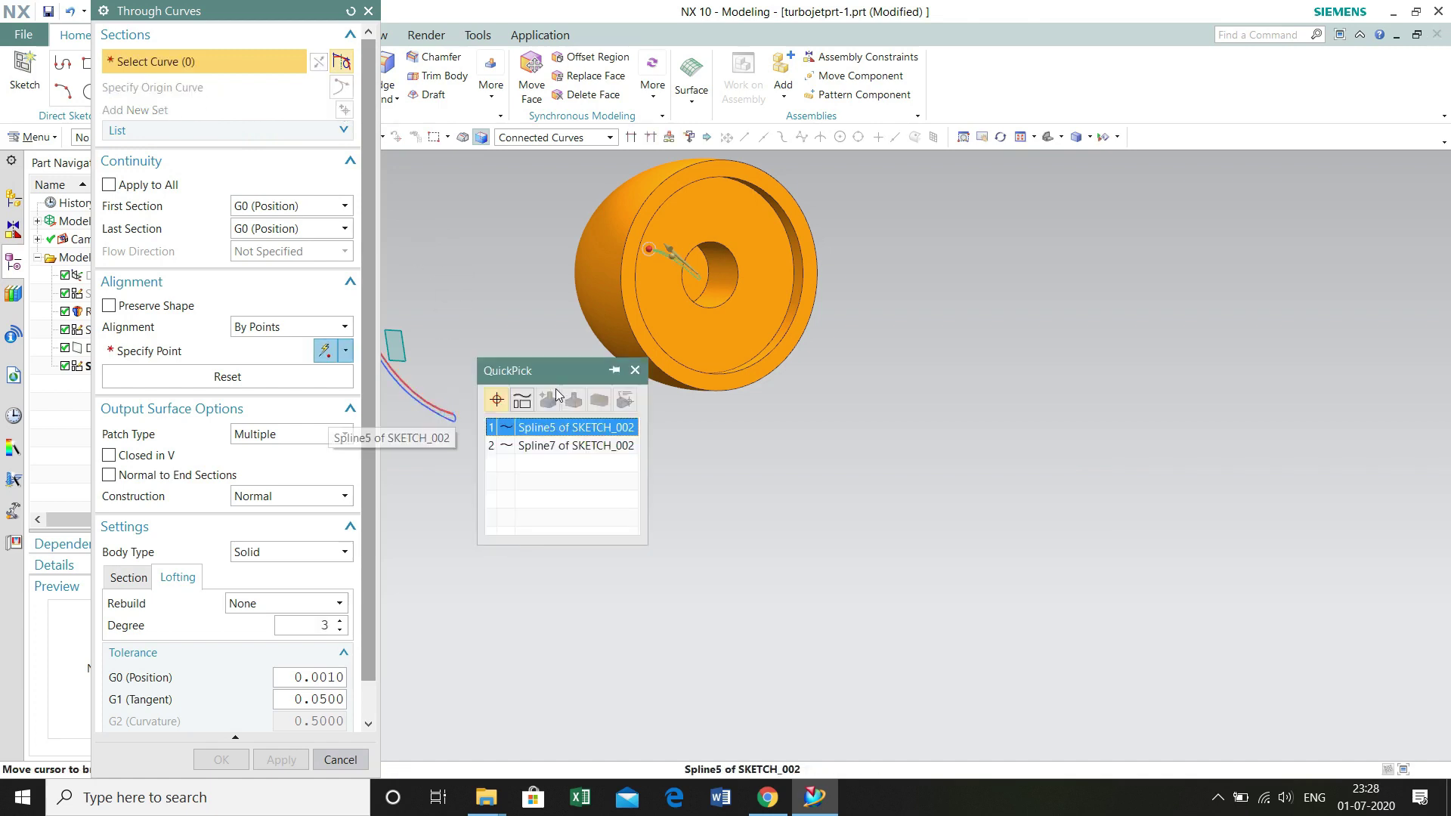
click(565, 436)
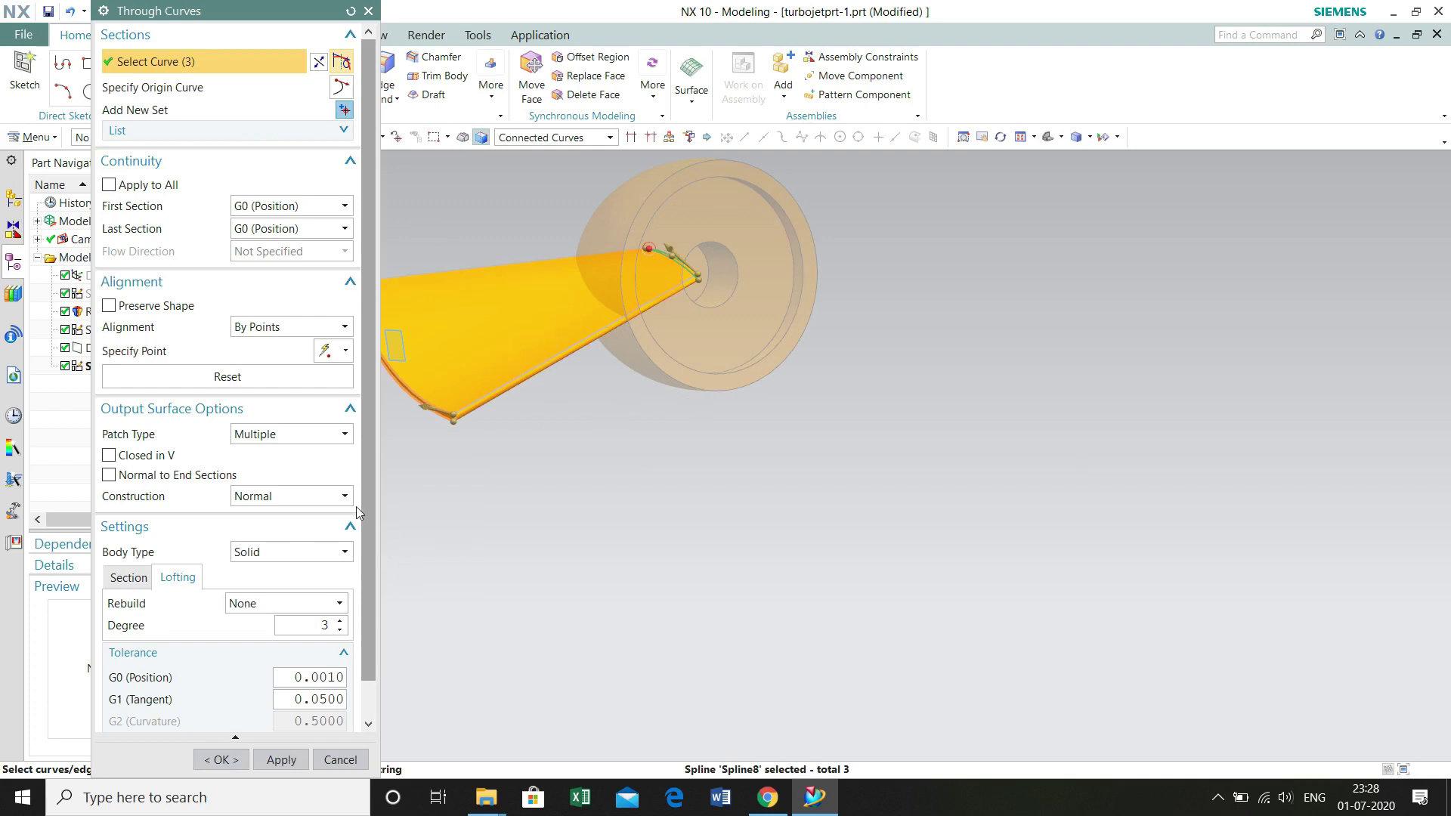
click(226, 760)
Step: Unite the lofted blade with the revolved hub, using the hub as the target body
middle_drag(455, 505, 297, 408)
middle_drag(440, 469, 529, 226)
click(297, 75)
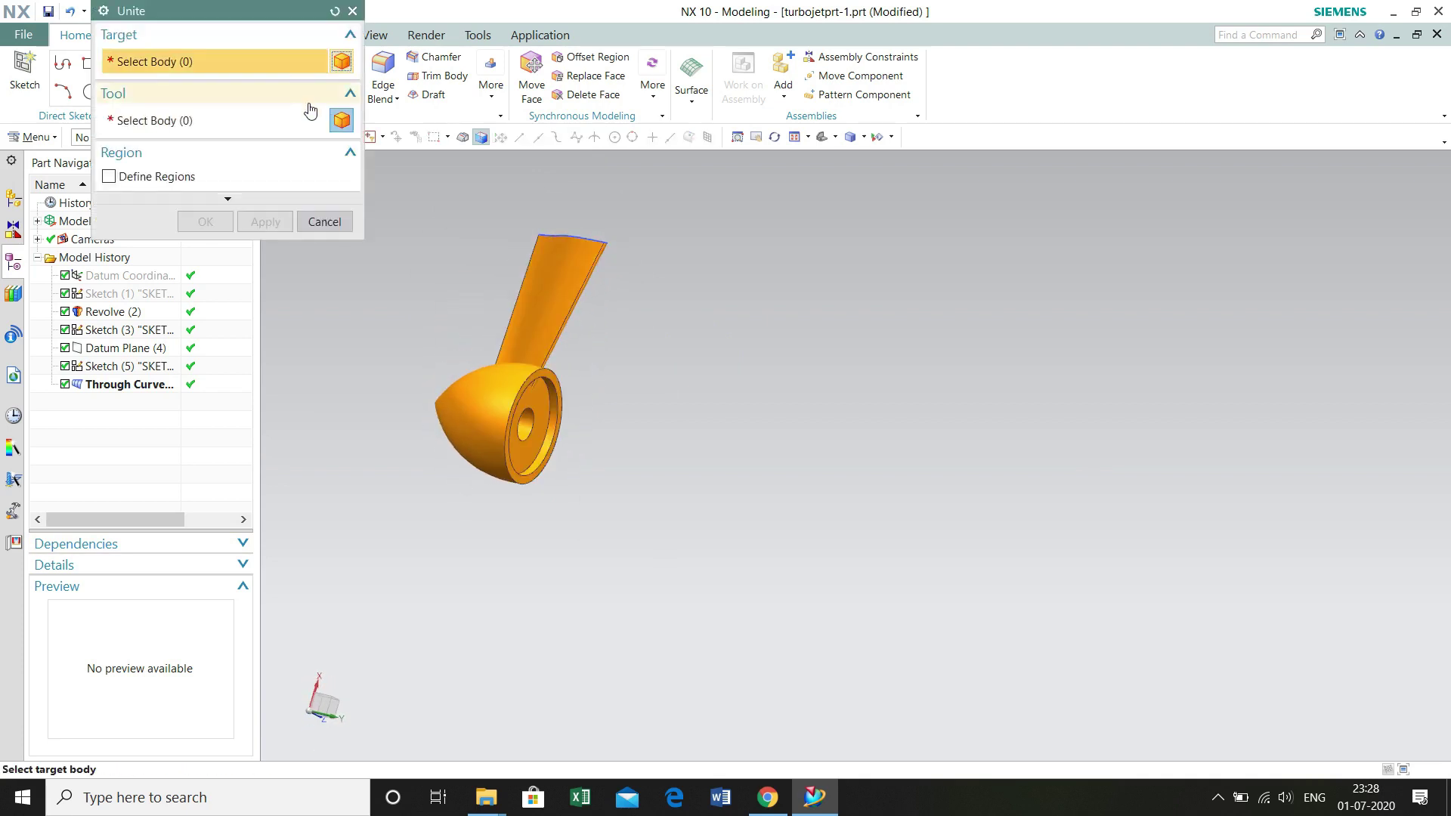
click(500, 417)
click(514, 285)
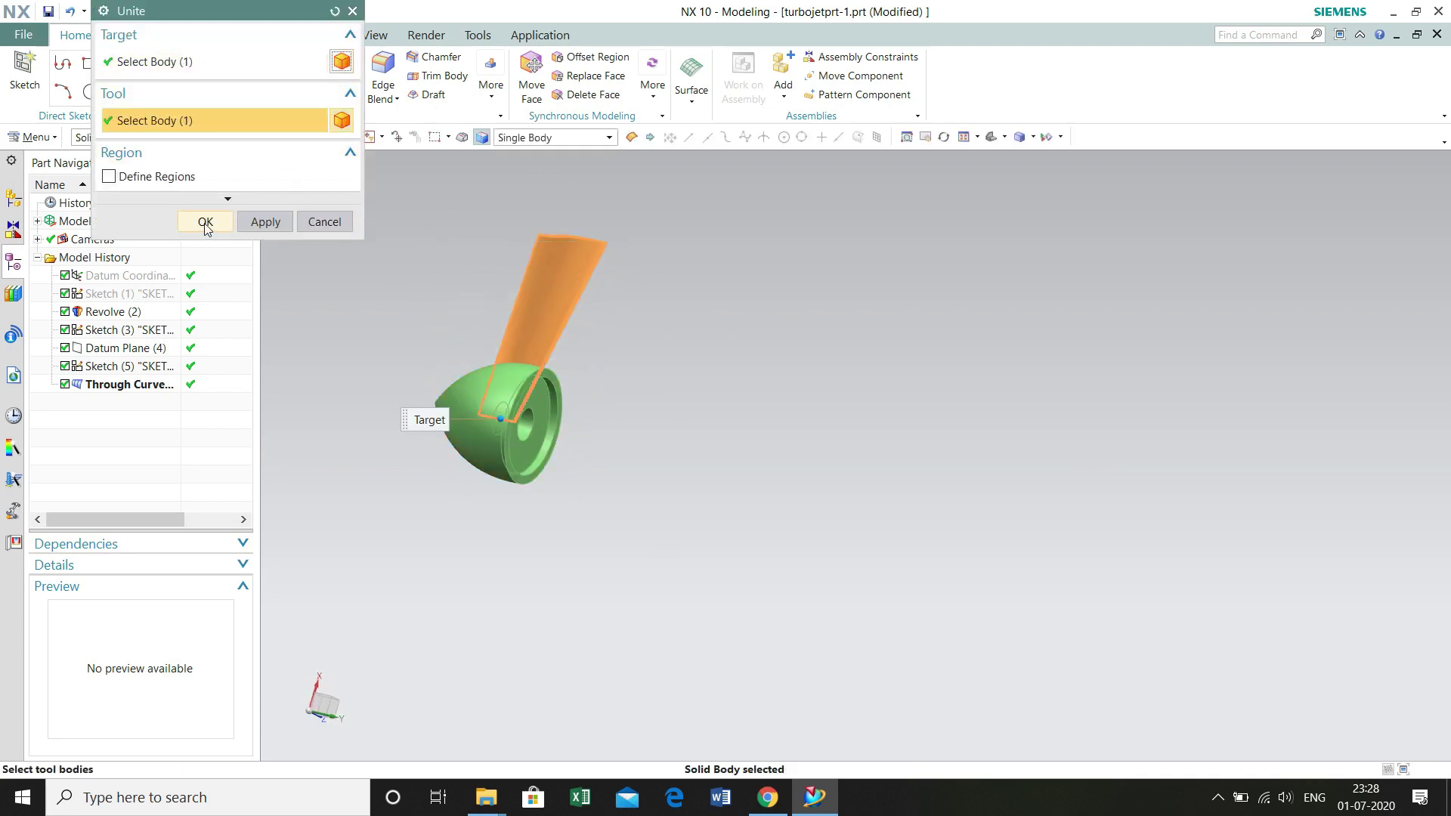
click(204, 222)
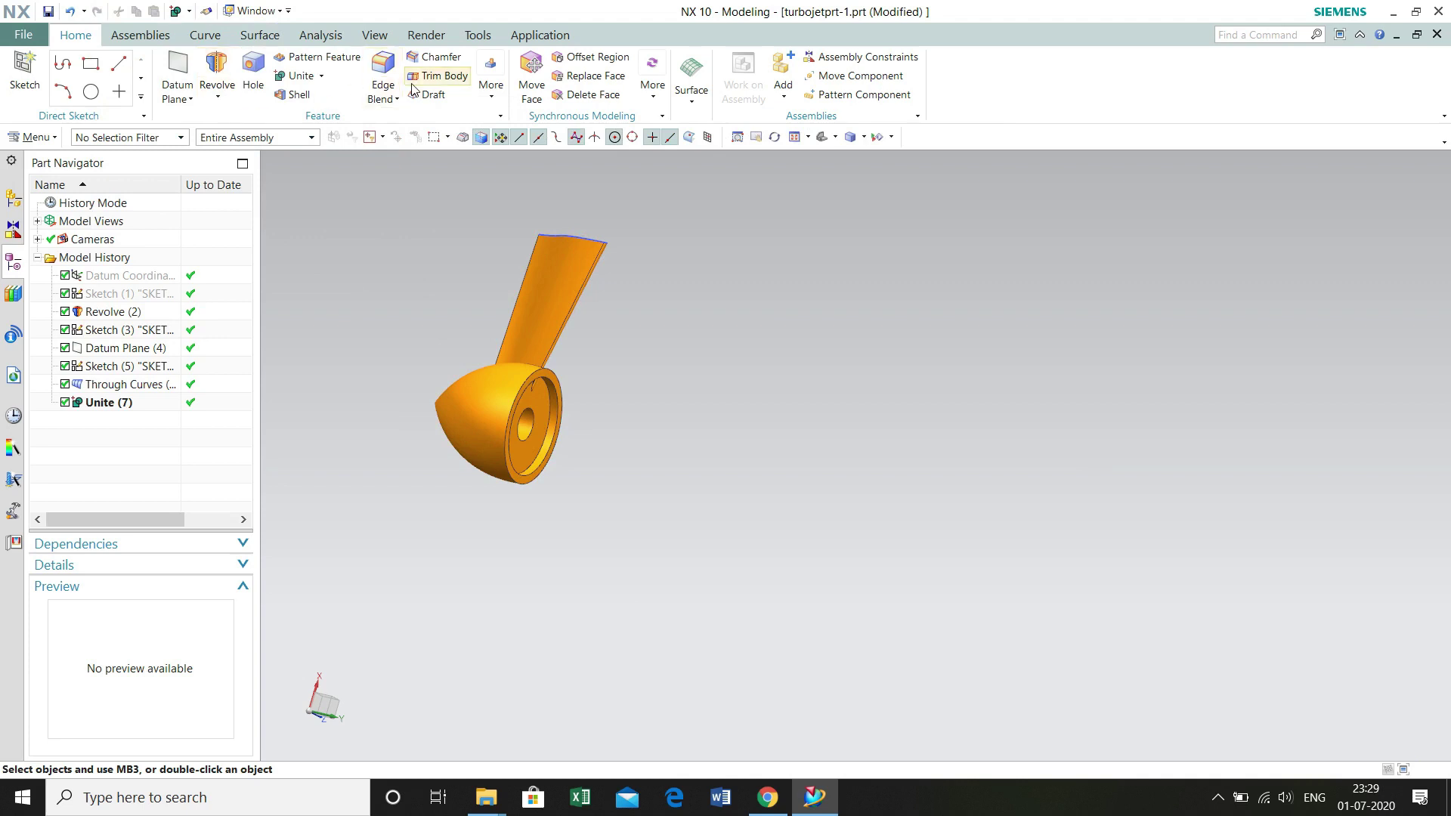
Step: Blend the circular inner edge of the recess in the hub's open end with a 10 mm radius
click(383, 79)
scroll(564, 411, up, 3)
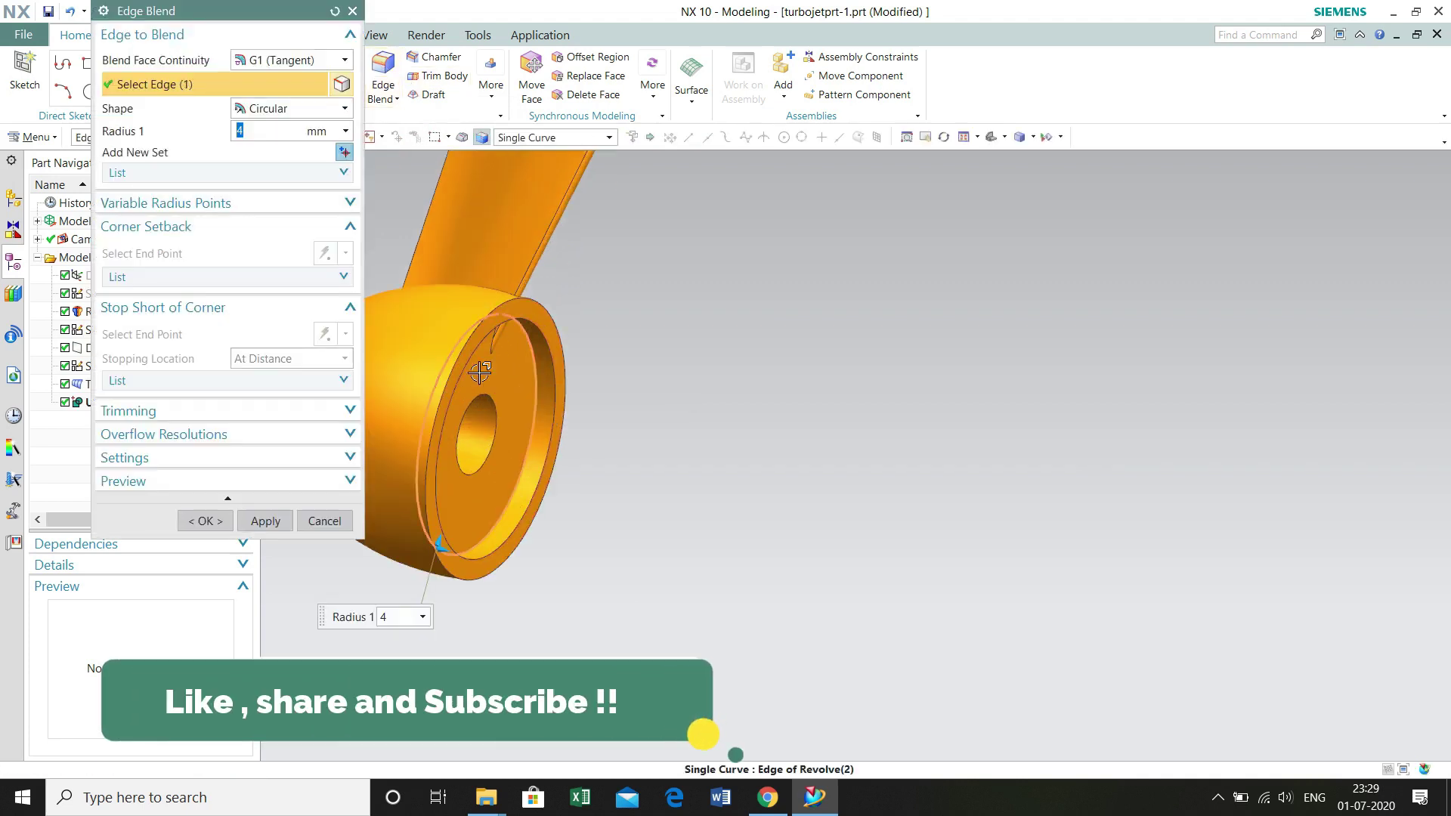
click(534, 373)
text(10)
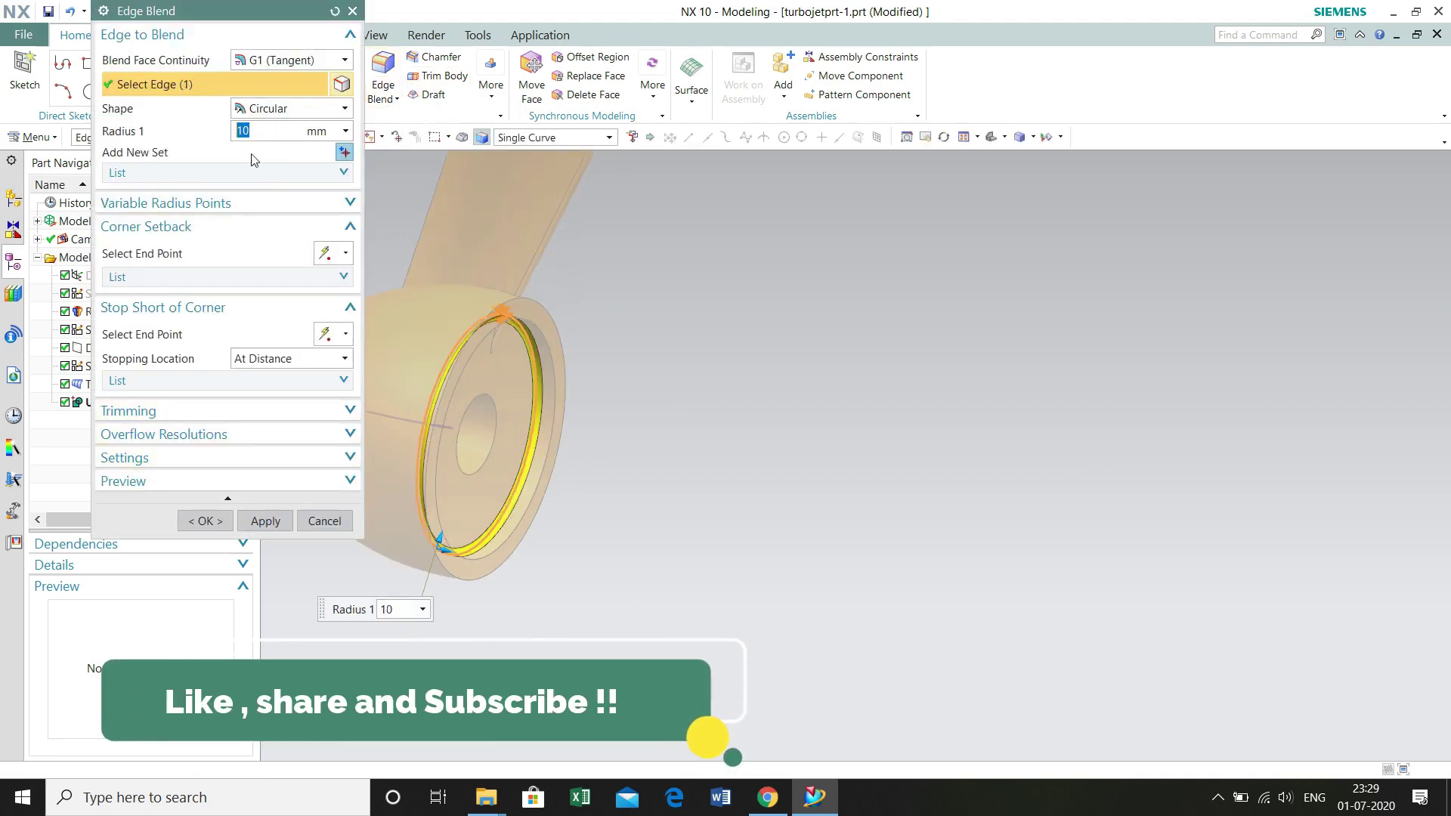
key(Return)
Step: Hide the datum plane at the blade tip
middle_drag(771, 440, 726, 405)
scroll(718, 370, down, 3)
middle_drag(713, 333, 777, 428)
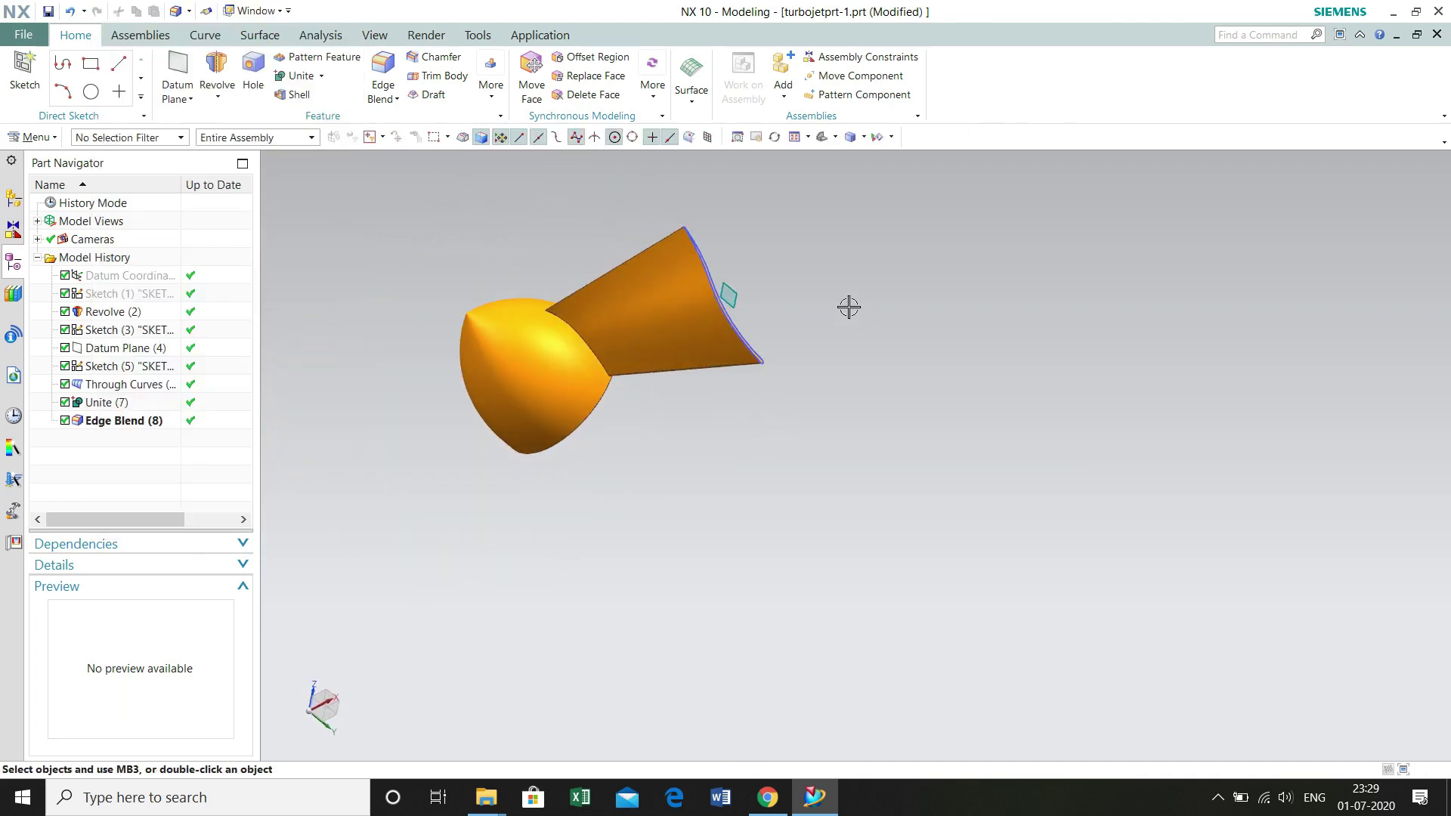
right_click(731, 296)
key(Escape)
Step: Pattern the blade circularly about the YC axis through the hub's tip, 24 instances over 360 degrees, without concentric members
middle_drag(787, 317, 787, 501)
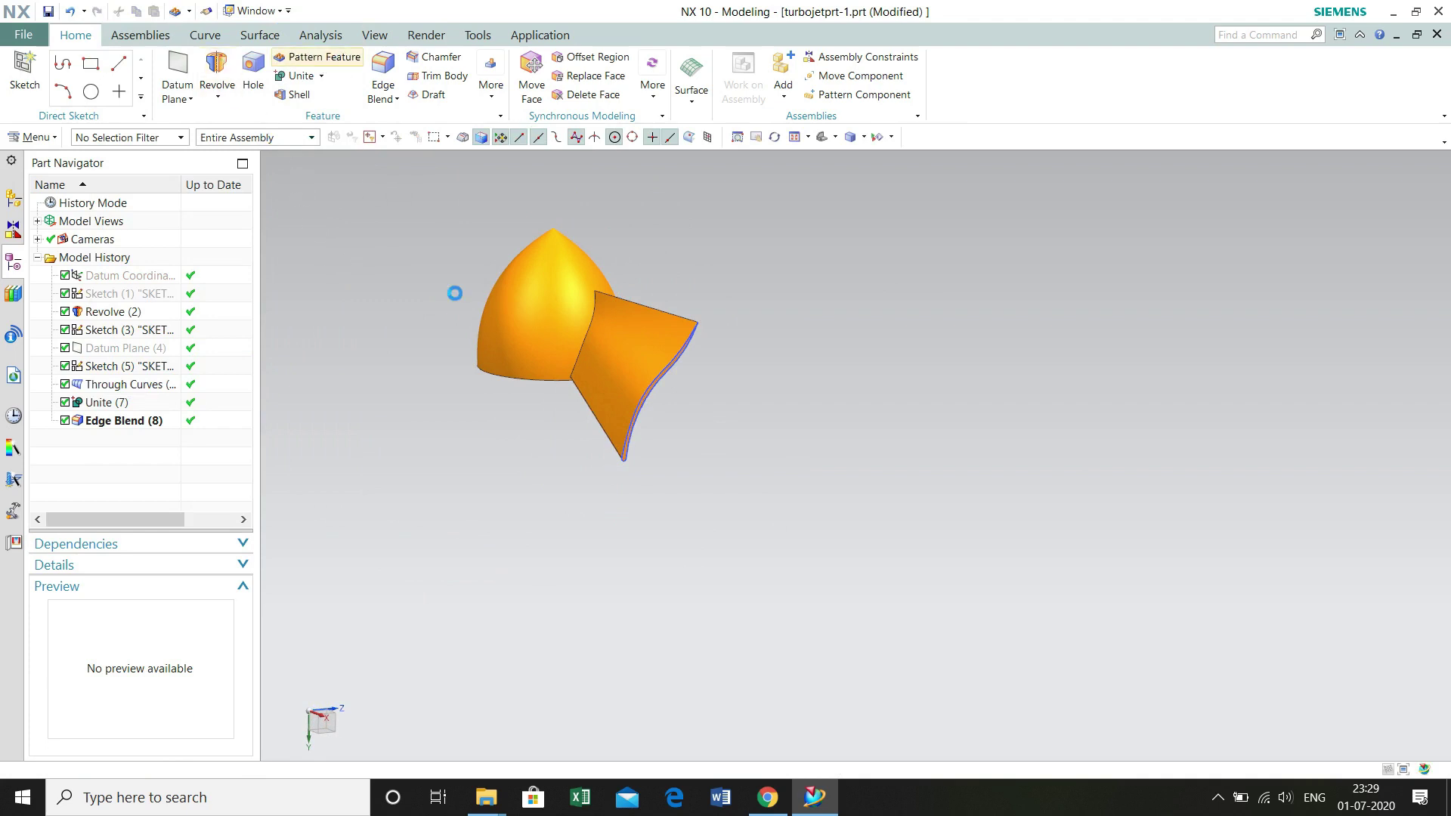
click(619, 360)
click(705, 375)
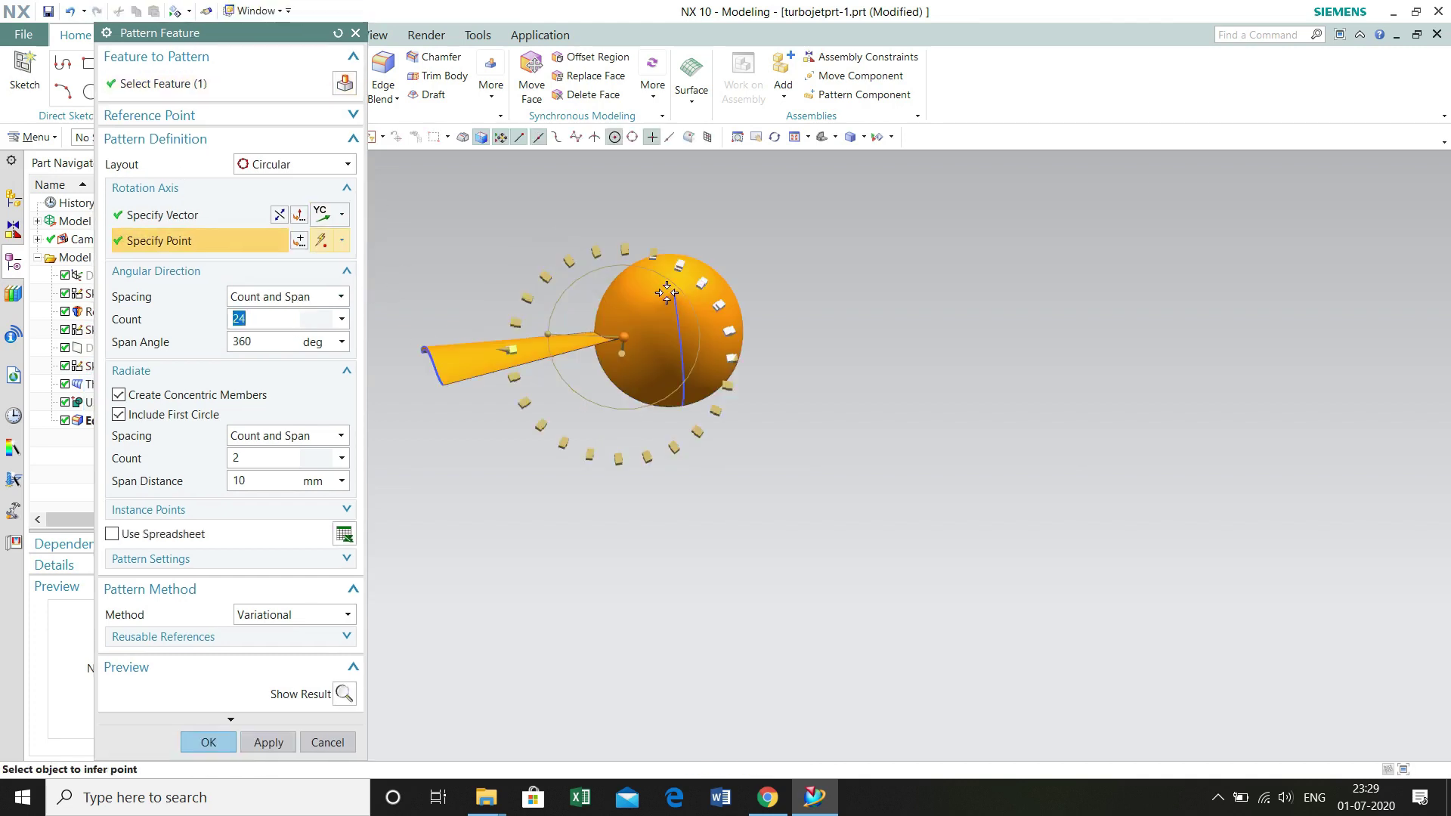
click(801, 317)
middle_drag(784, 520, 617, 477)
click(137, 398)
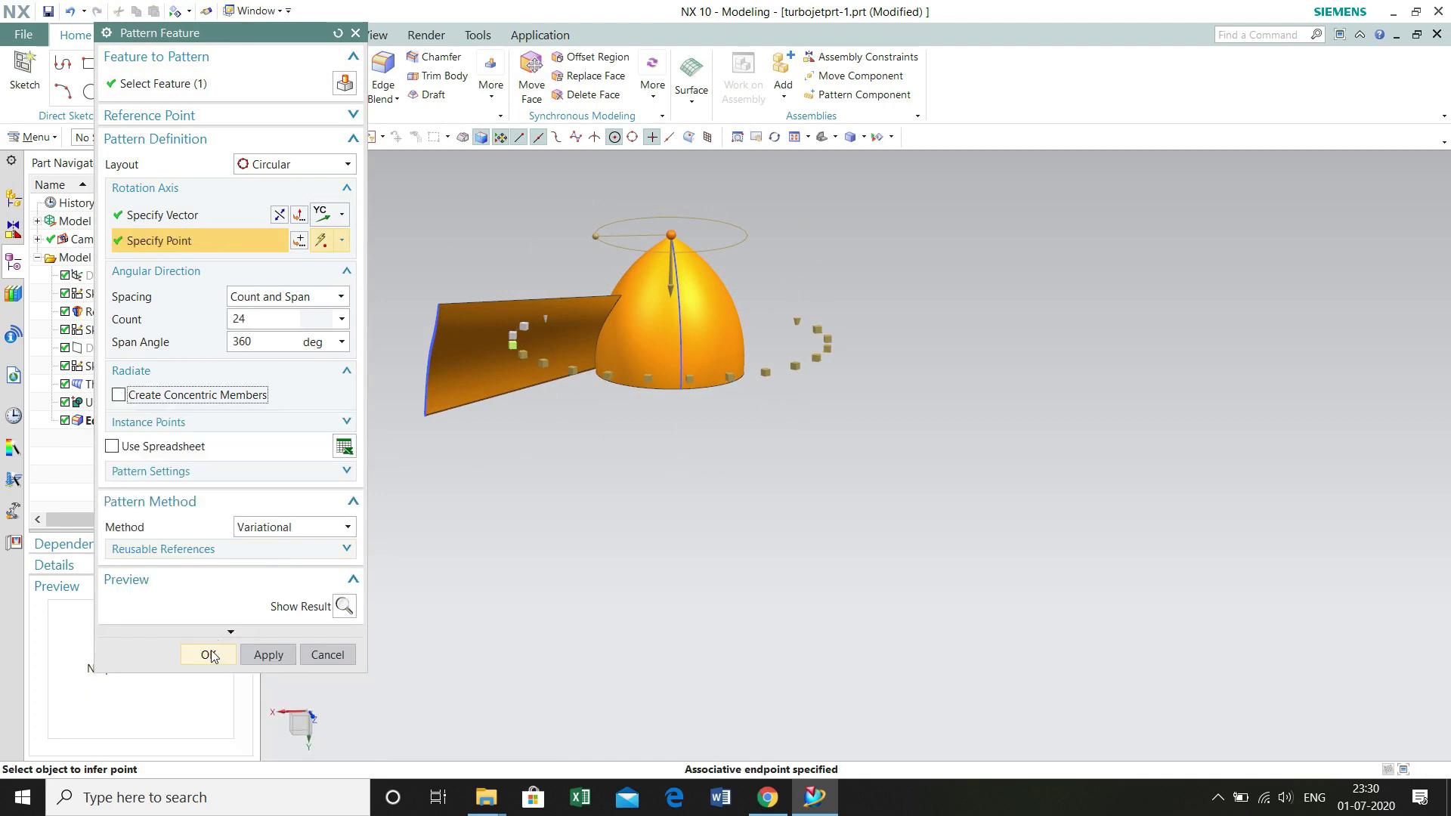
click(196, 664)
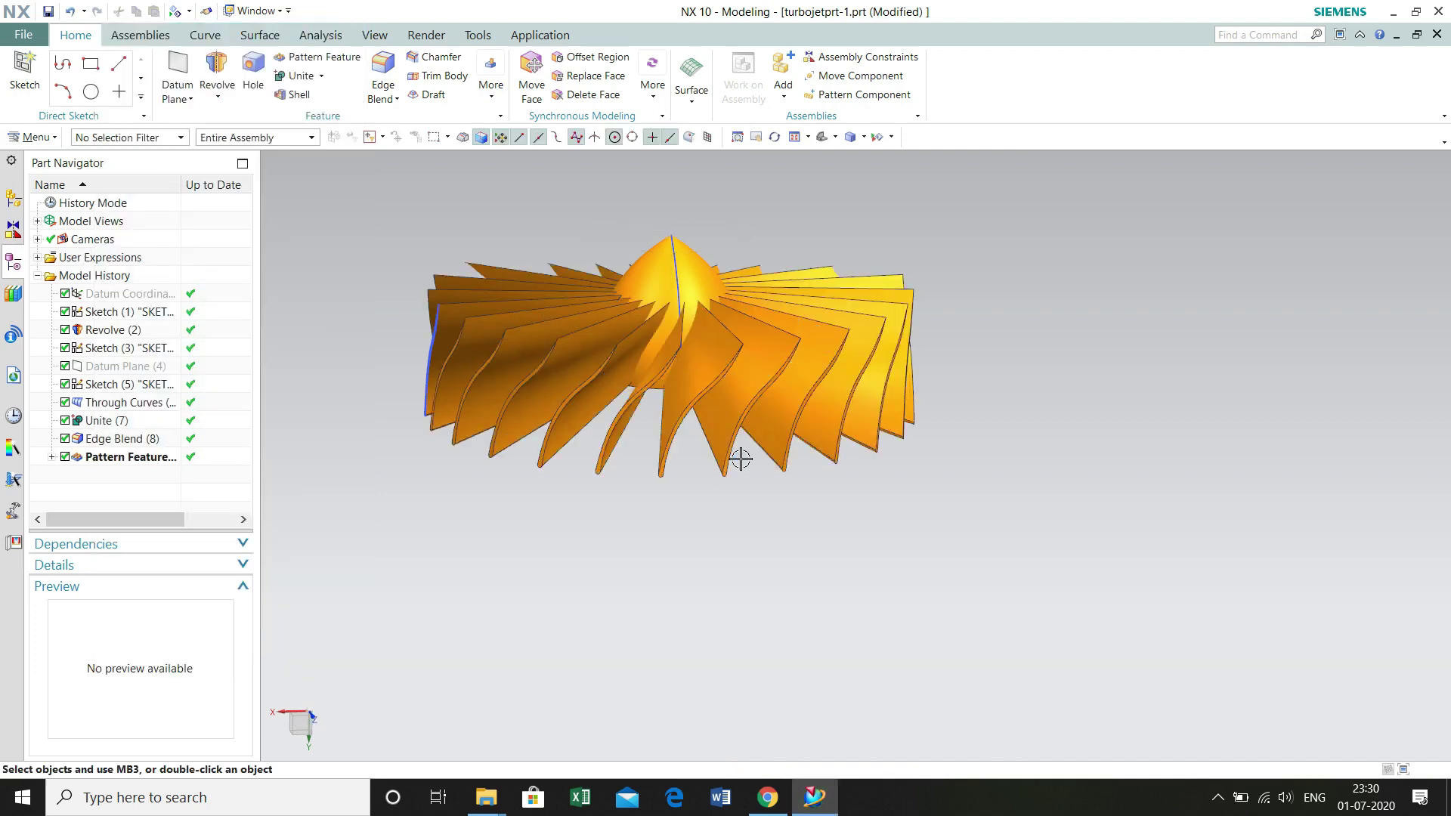
Step: Create a new sketch on the Y-Z plane of the datum coordinate system
middle_drag(715, 505, 694, 539)
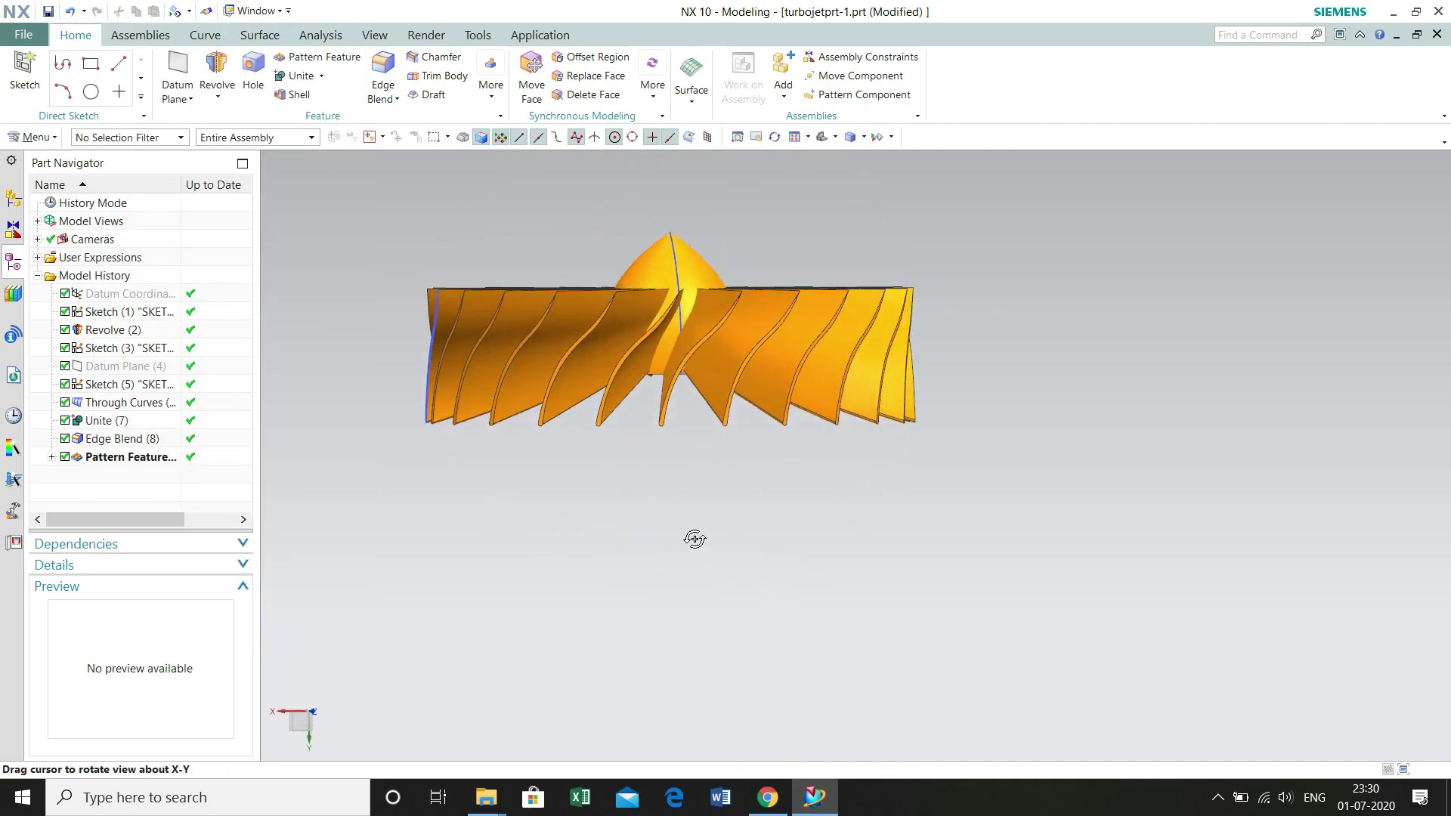
middle_drag(804, 512, 858, 756)
middle_drag(866, 540, 614, 642)
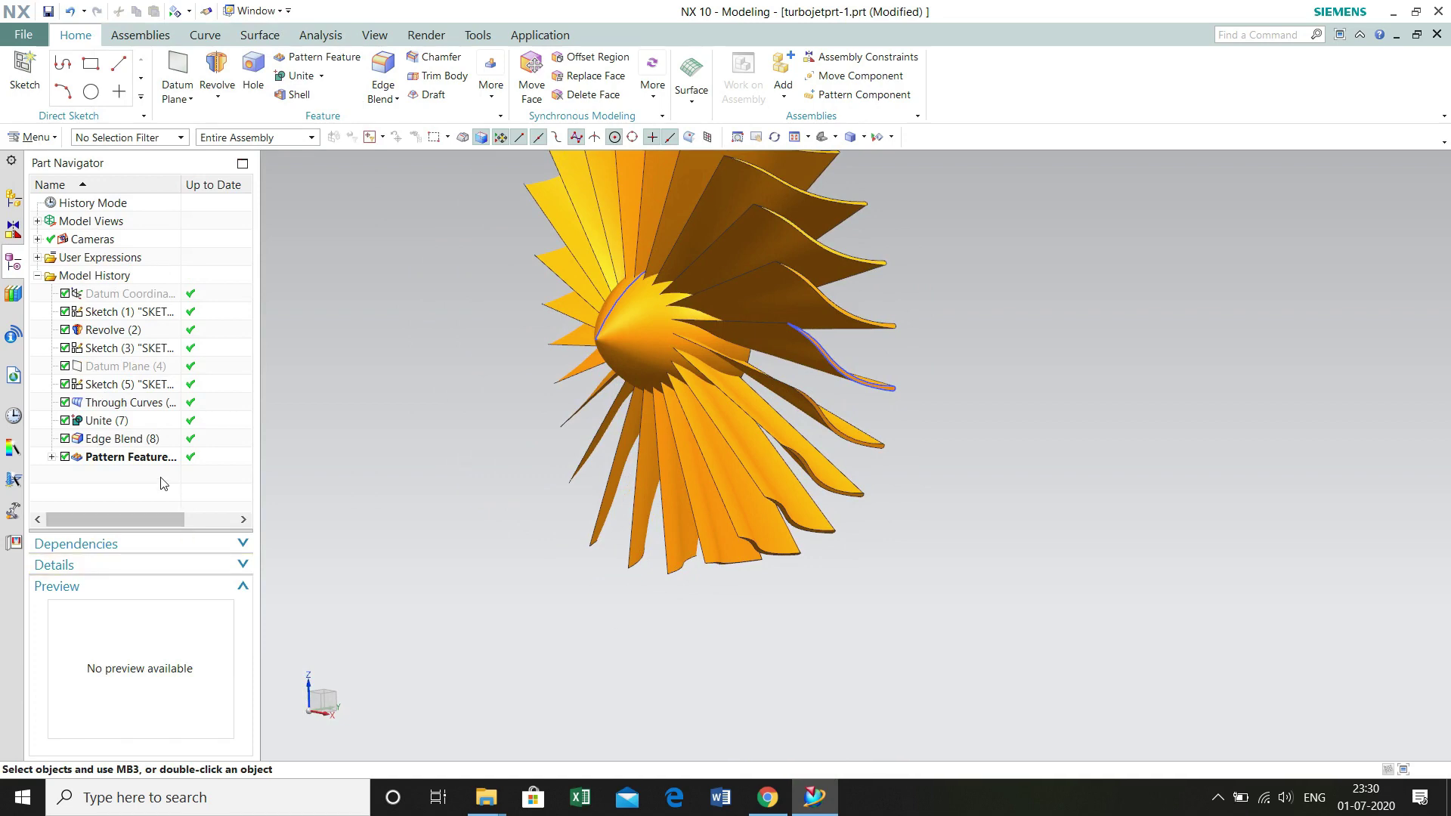
click(24, 72)
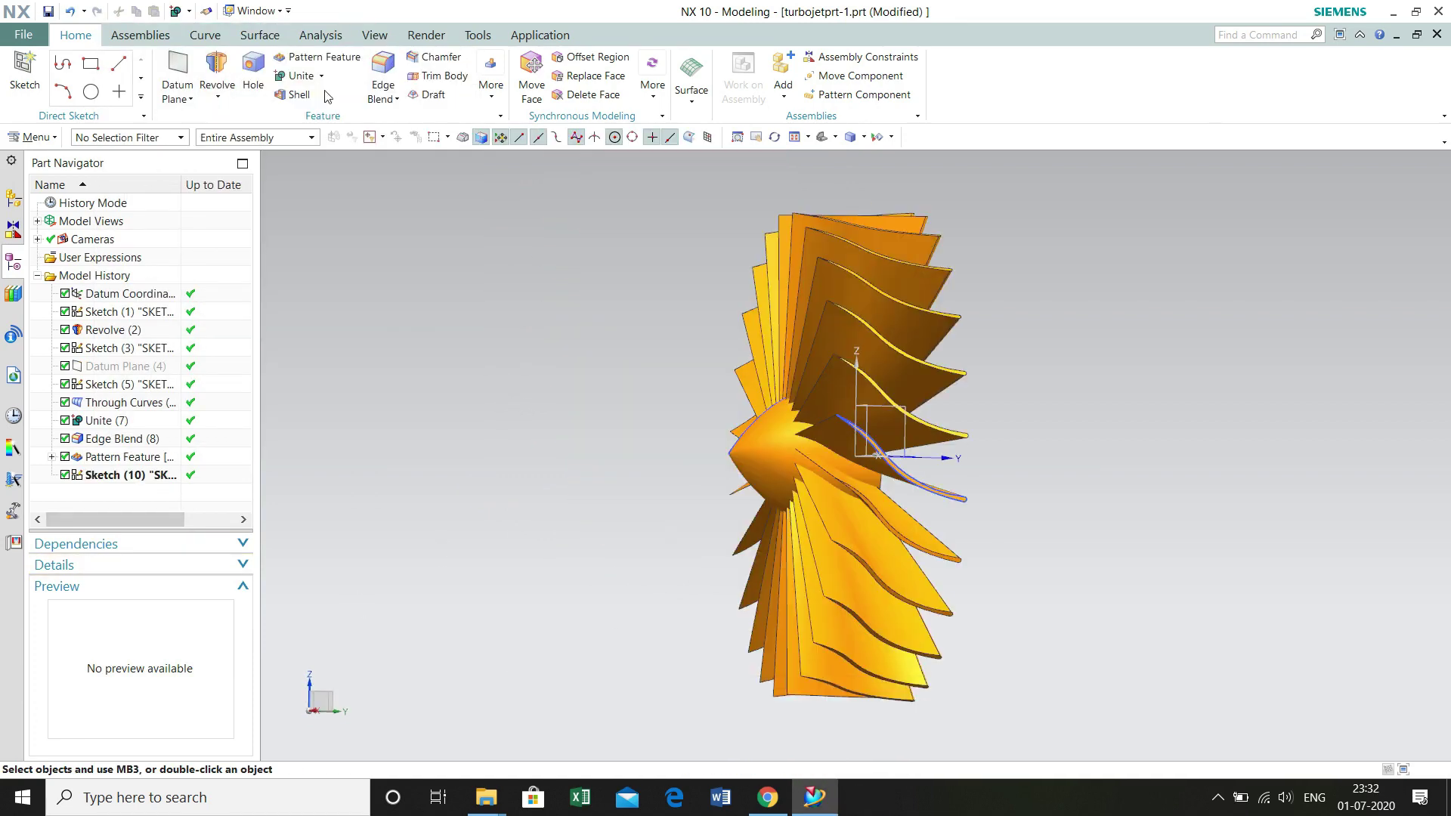
Step: Unite all 23 patterned blades with the hub body as the target
click(304, 76)
click(820, 456)
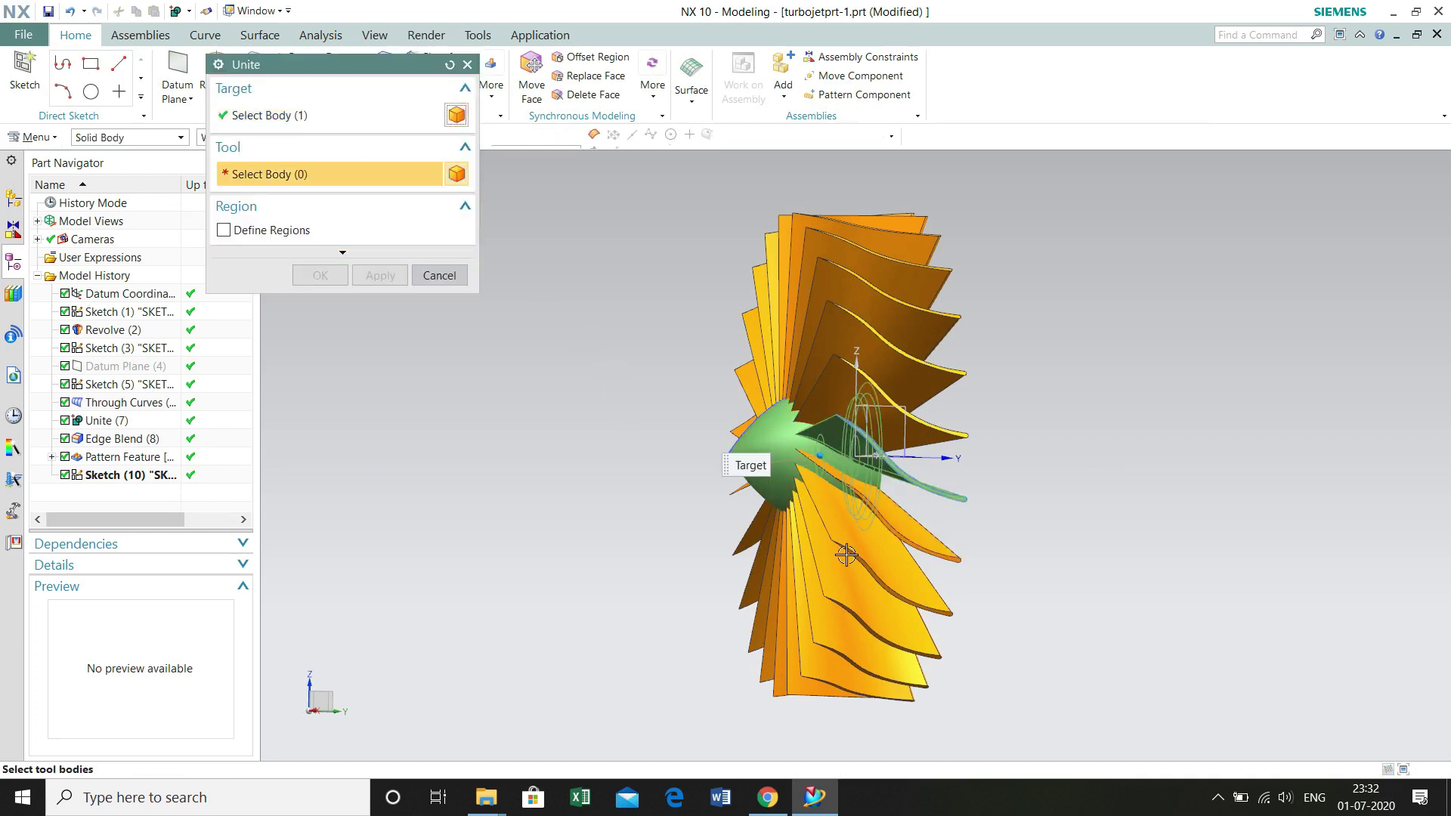
drag(977, 218, 707, 697)
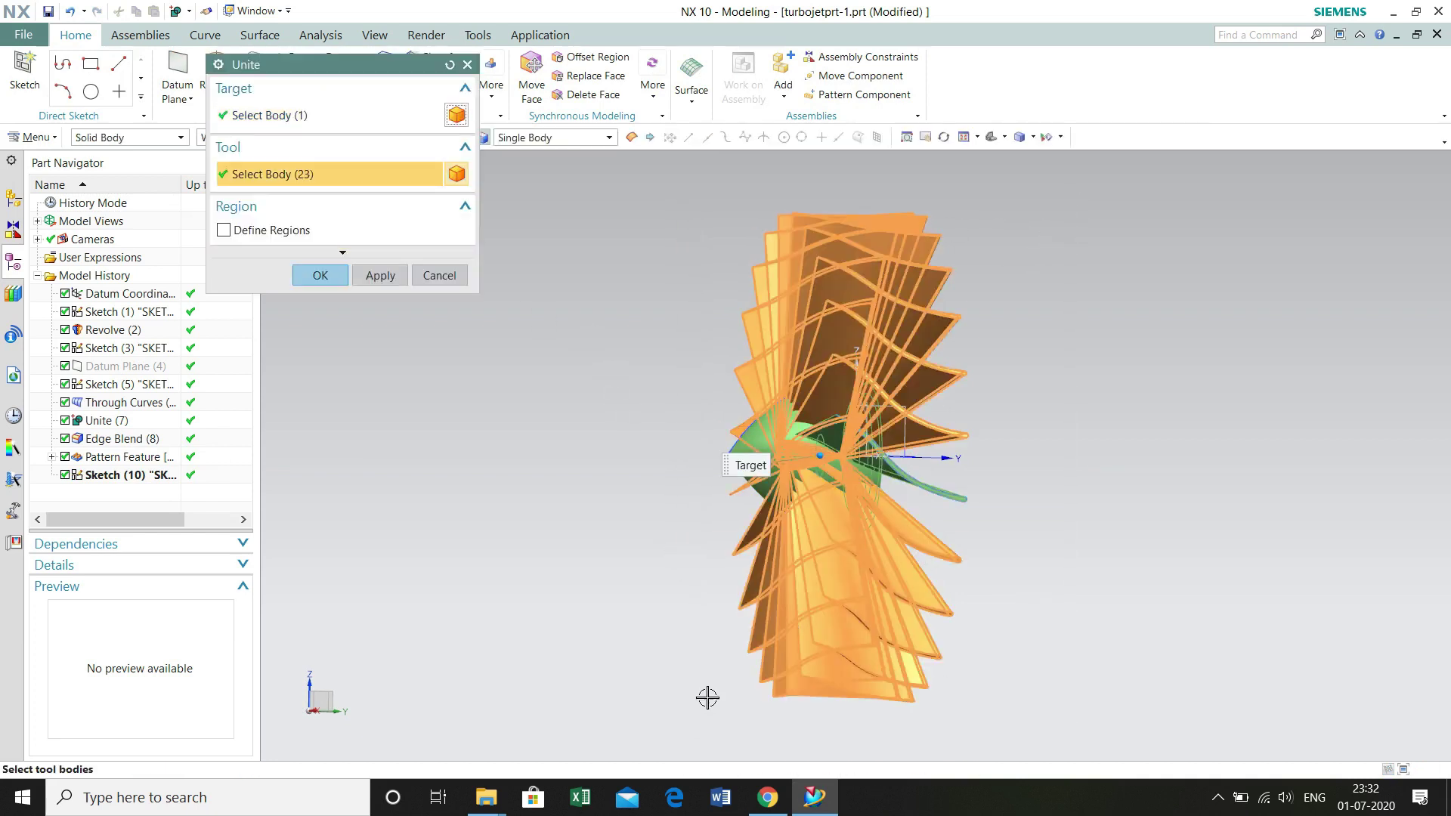
click(320, 276)
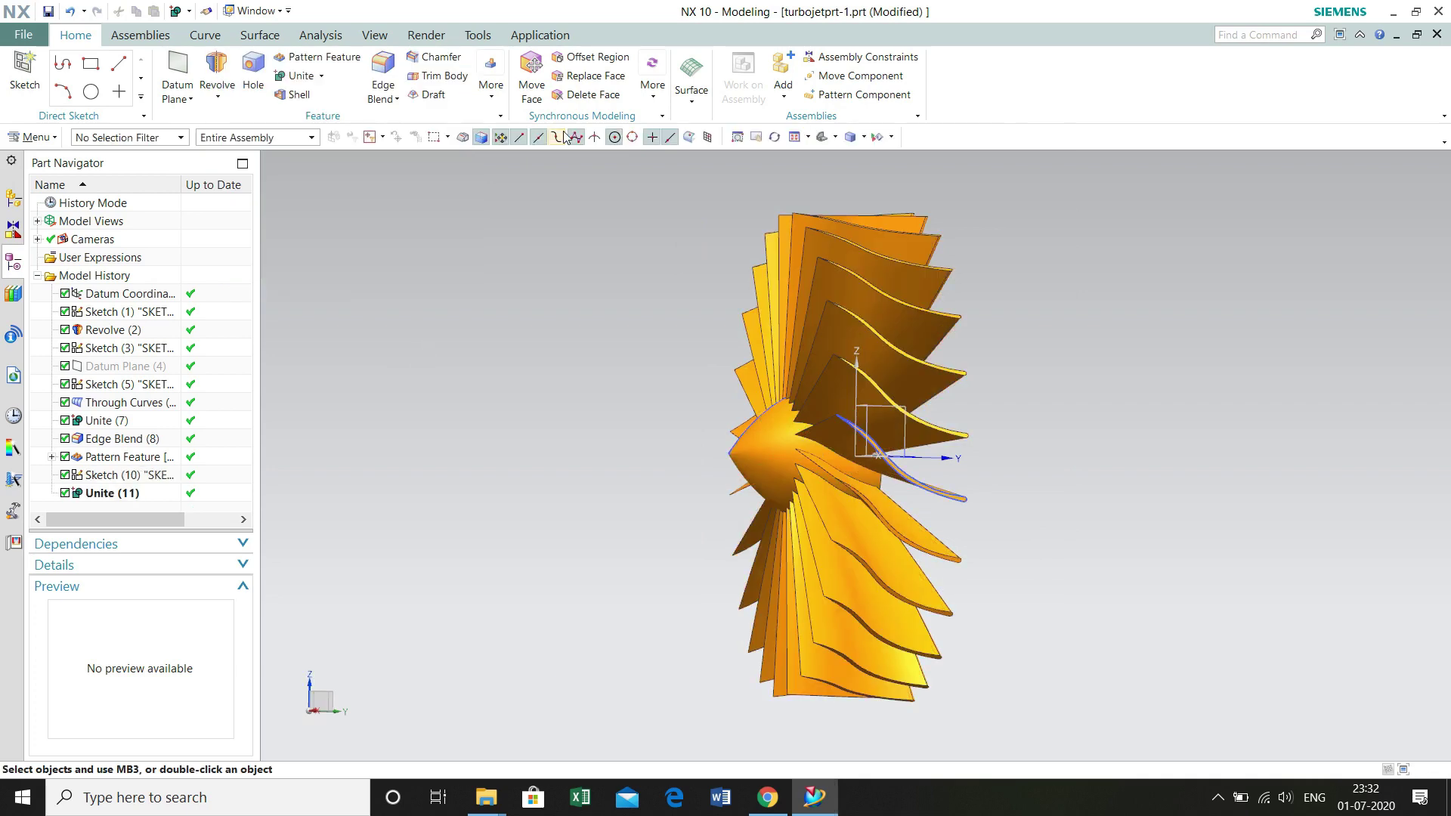
Step: Reopen Sketch (10) for editing
middle_drag(687, 307, 691, 393)
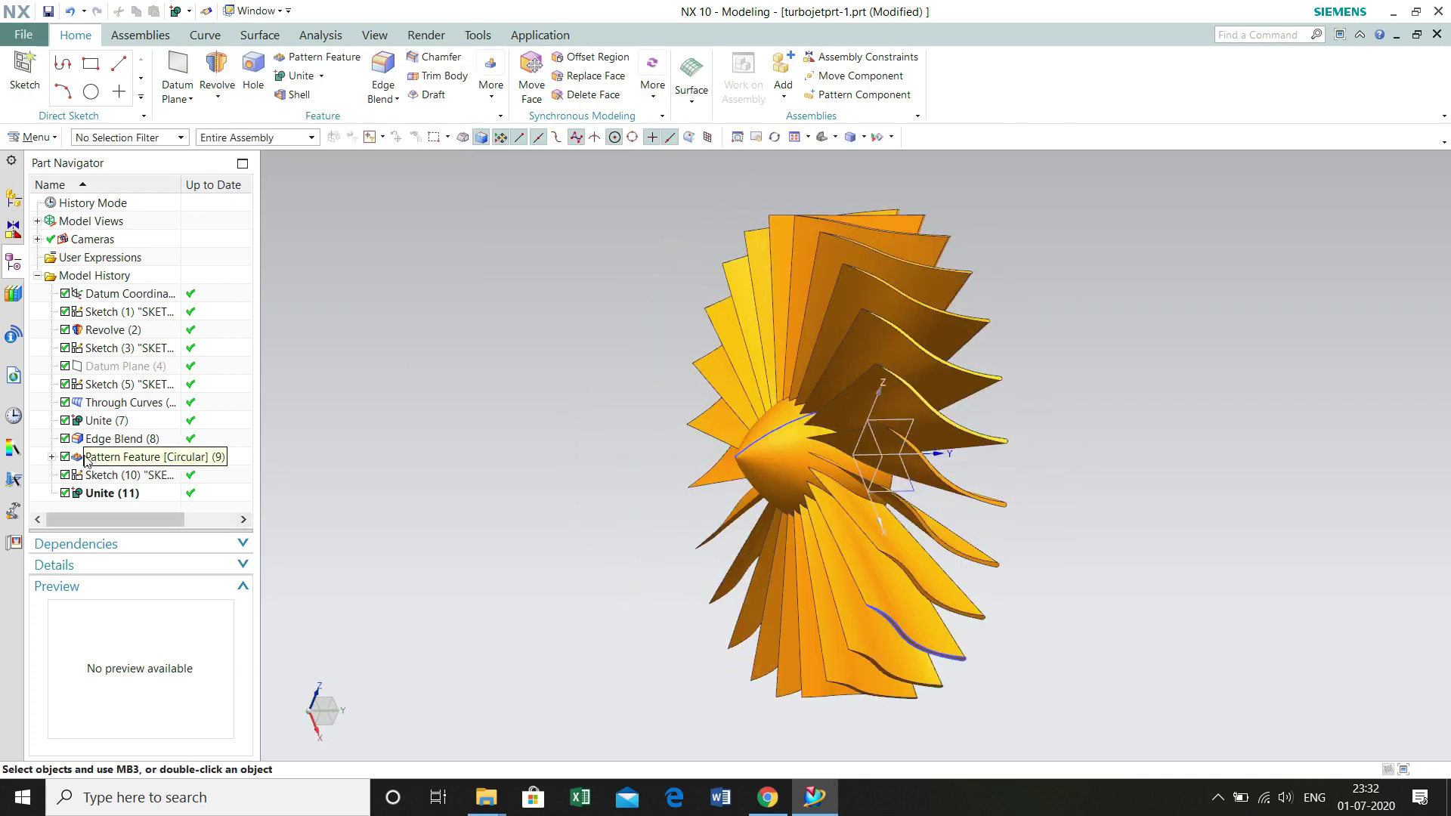
double_click(121, 475)
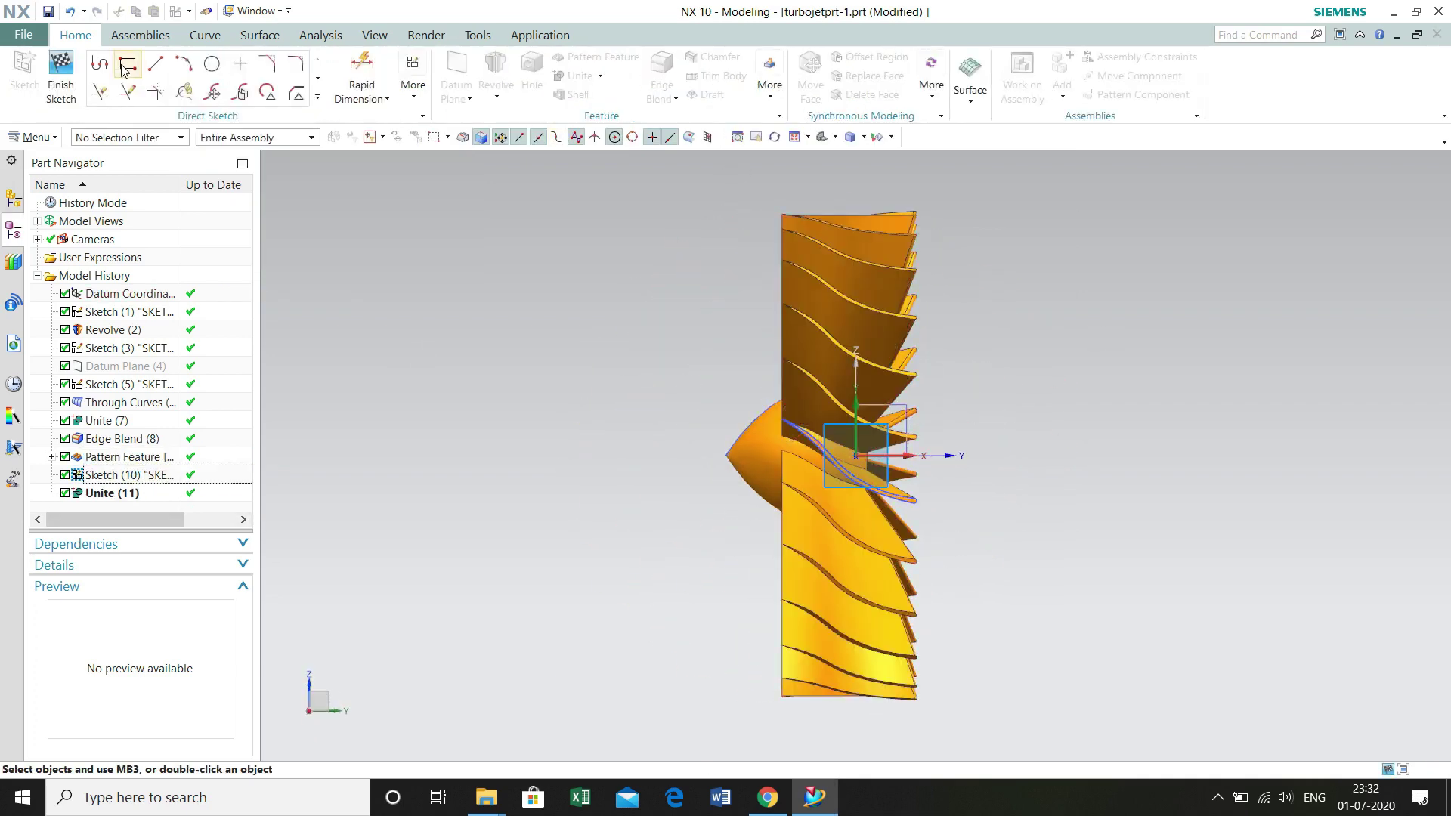
click(126, 66)
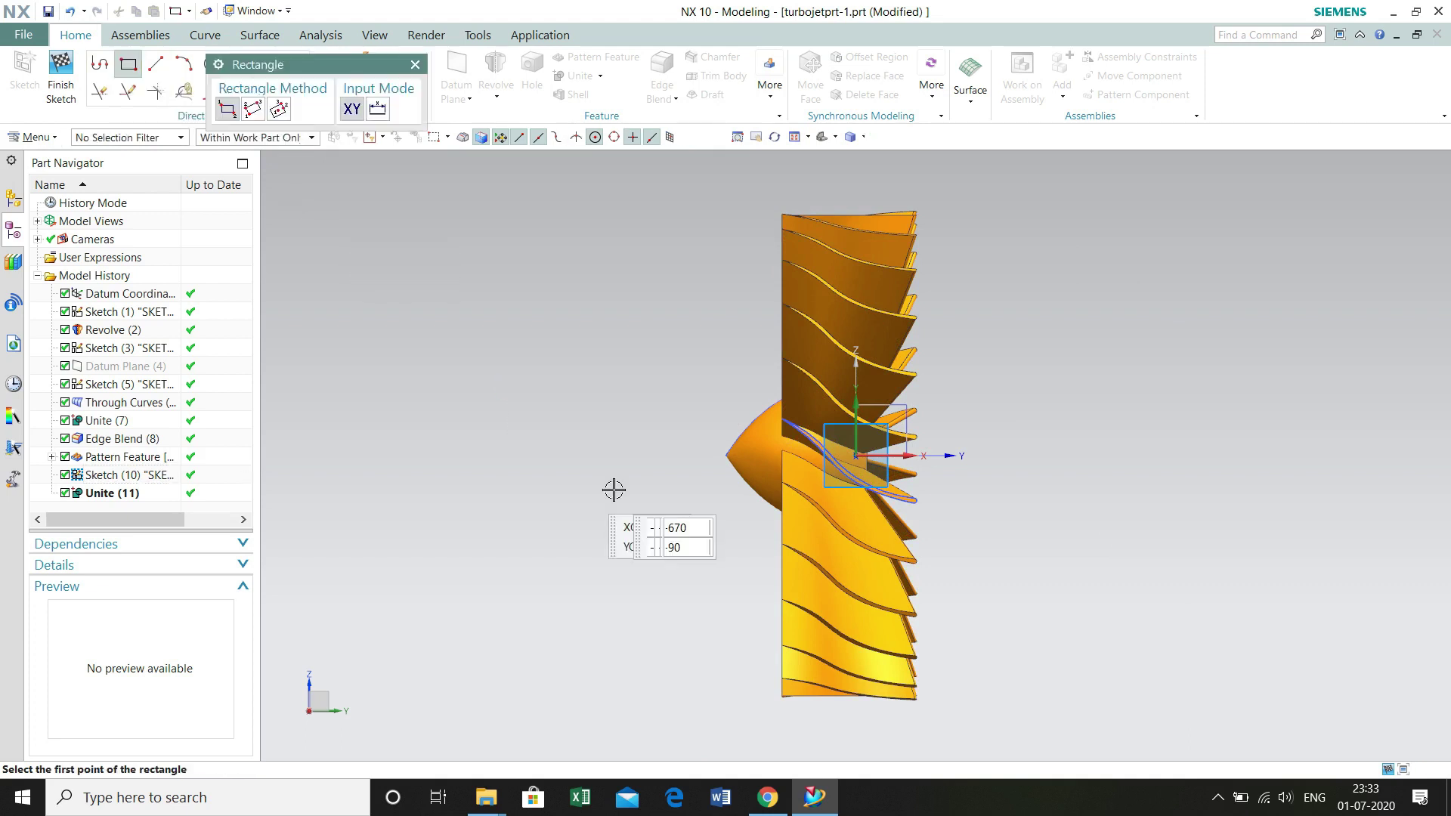
click(417, 61)
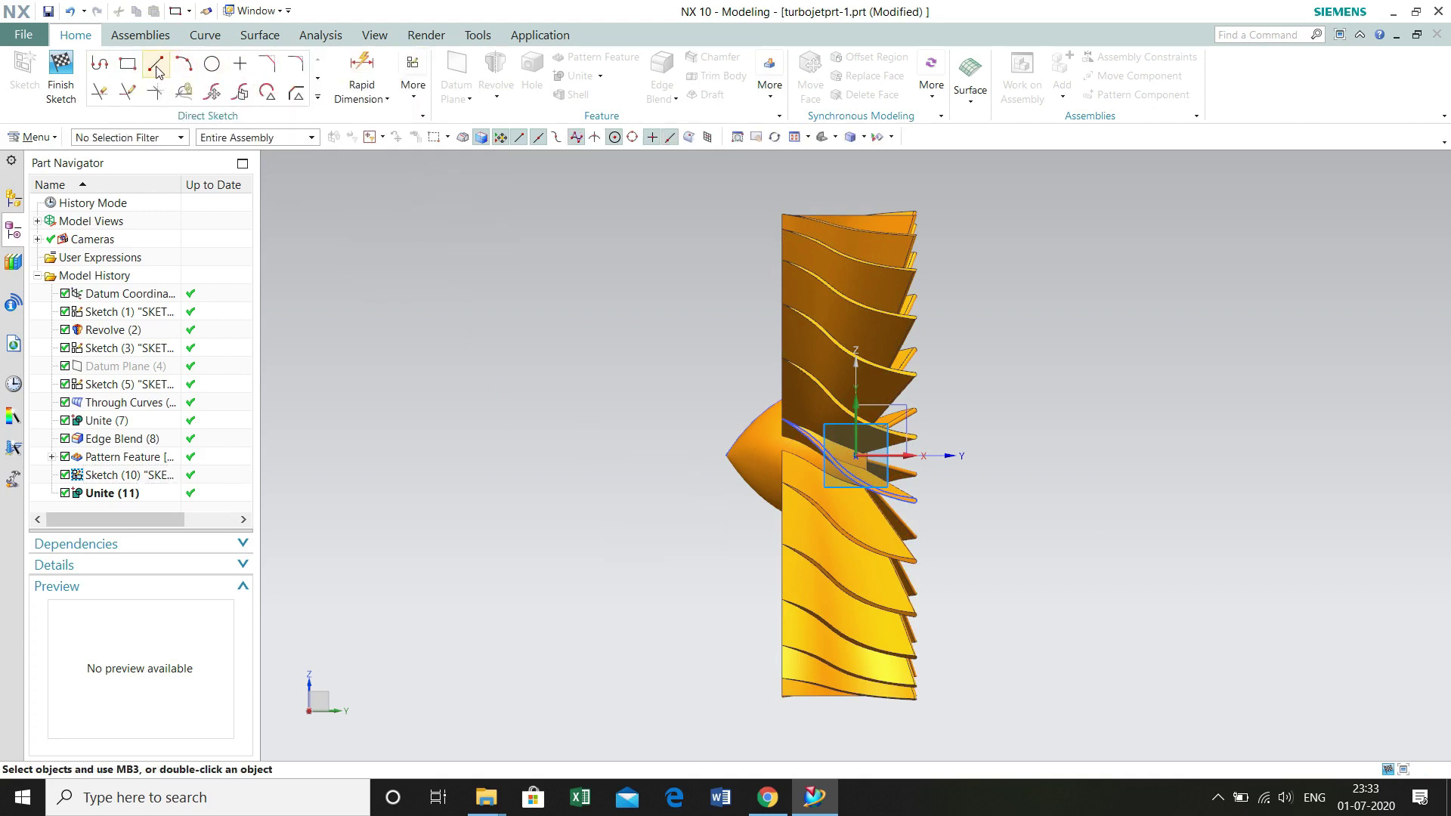
Step: Sketch a connected line profile from the hub's tip: about 390 mm outward, 780 mm up, 1190 mm across above the blades and 770 mm down
click(99, 64)
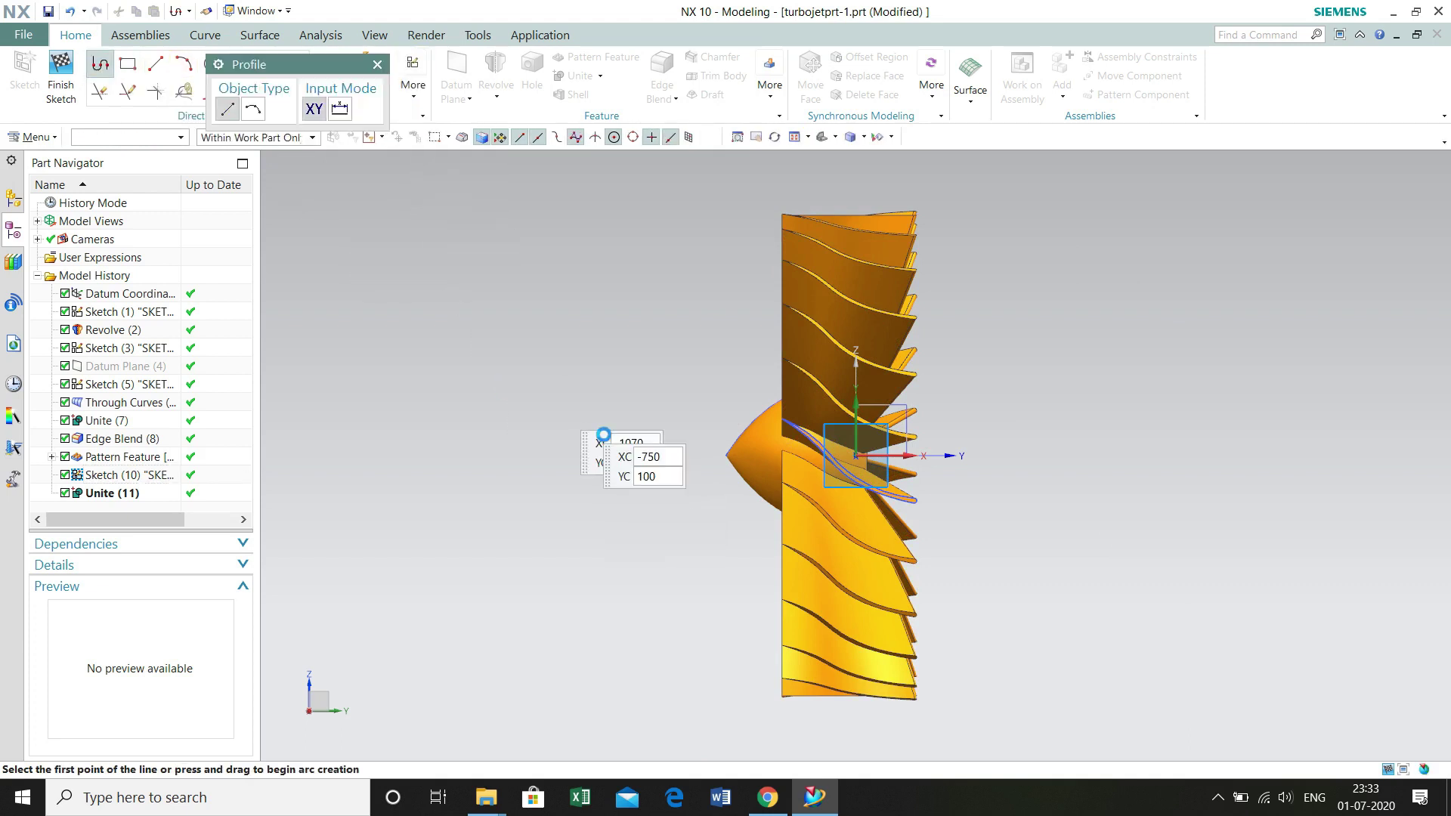
click(723, 454)
click(581, 455)
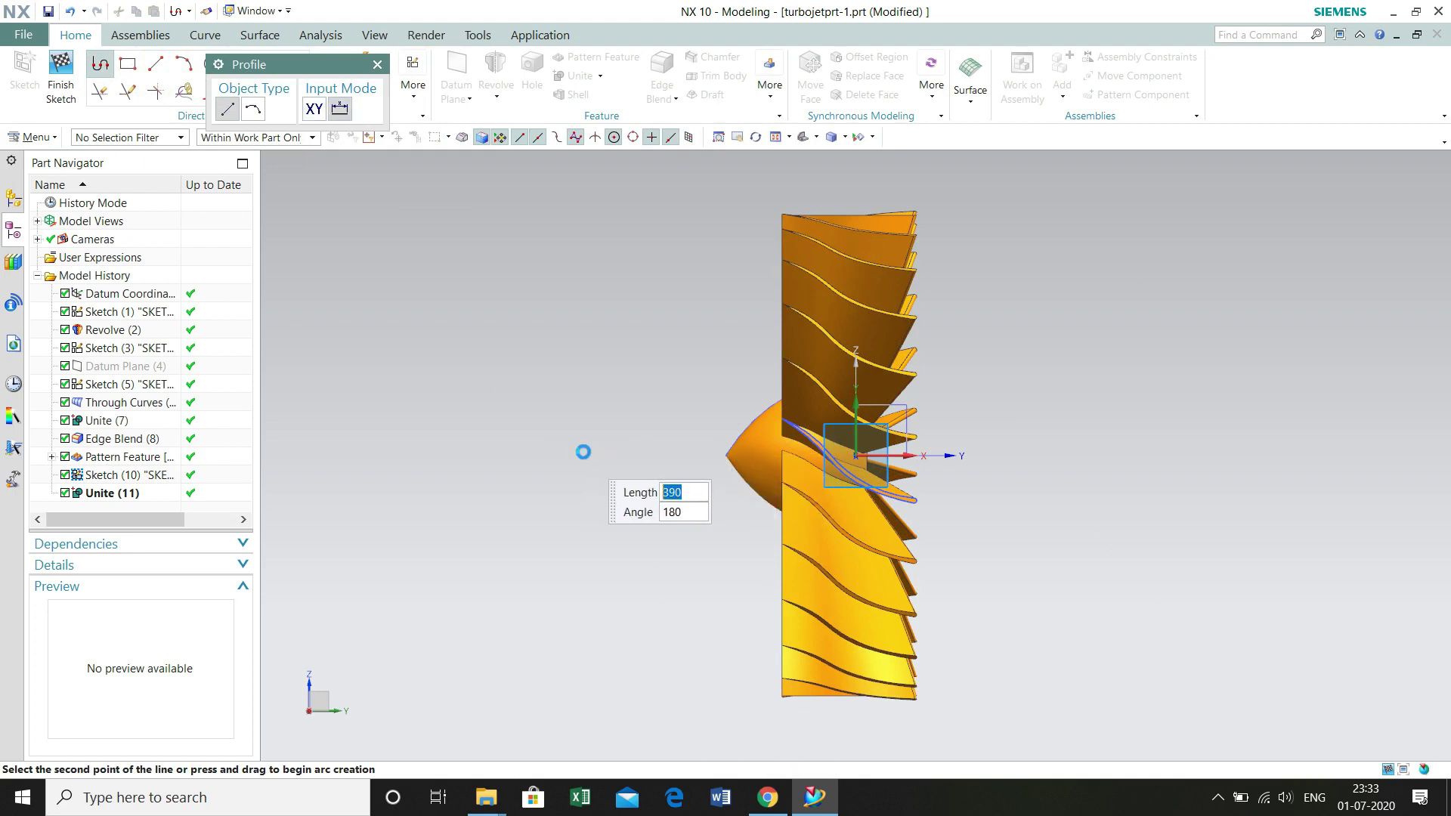
click(582, 167)
click(1021, 167)
click(1021, 451)
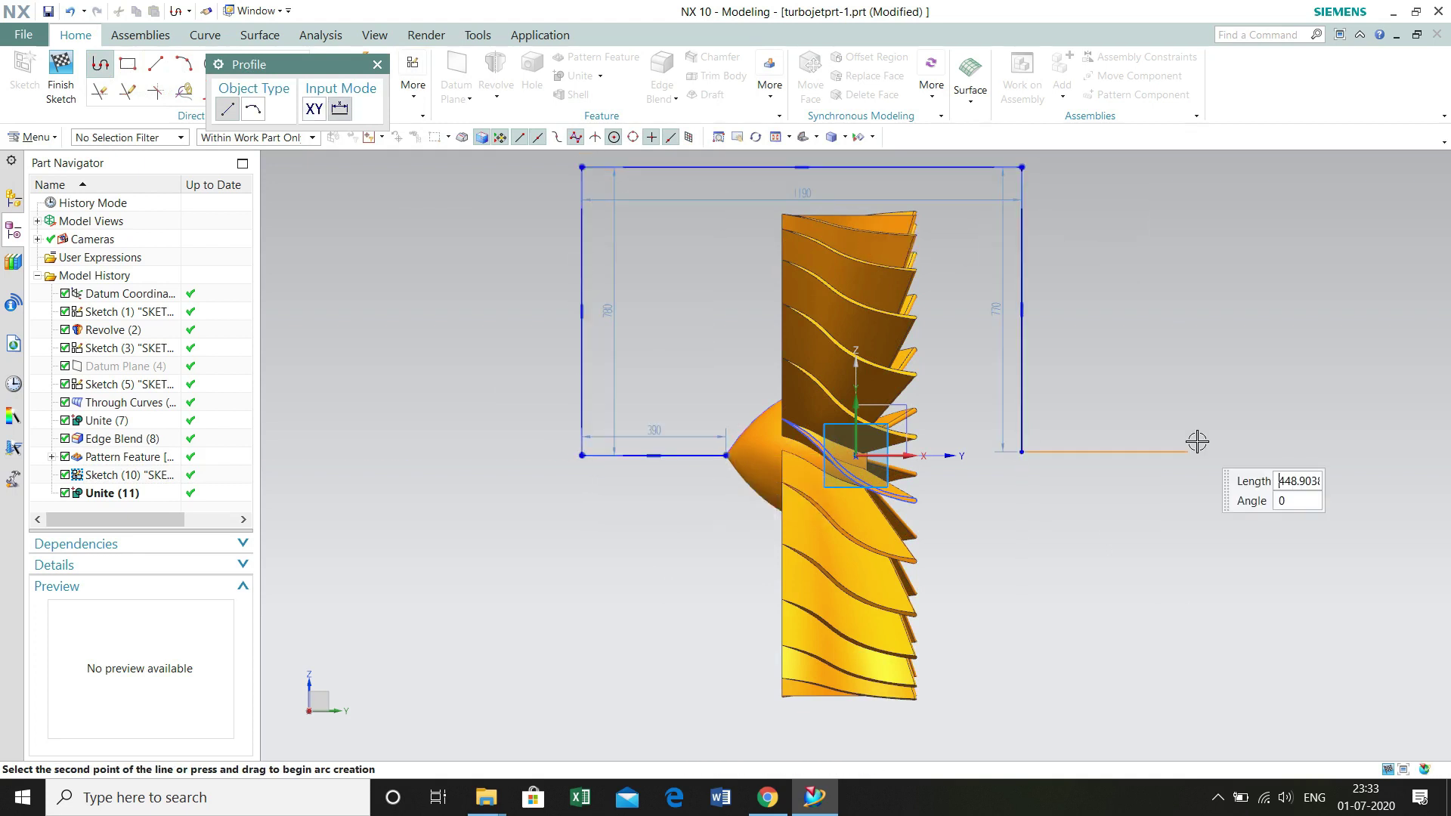
key(Escape)
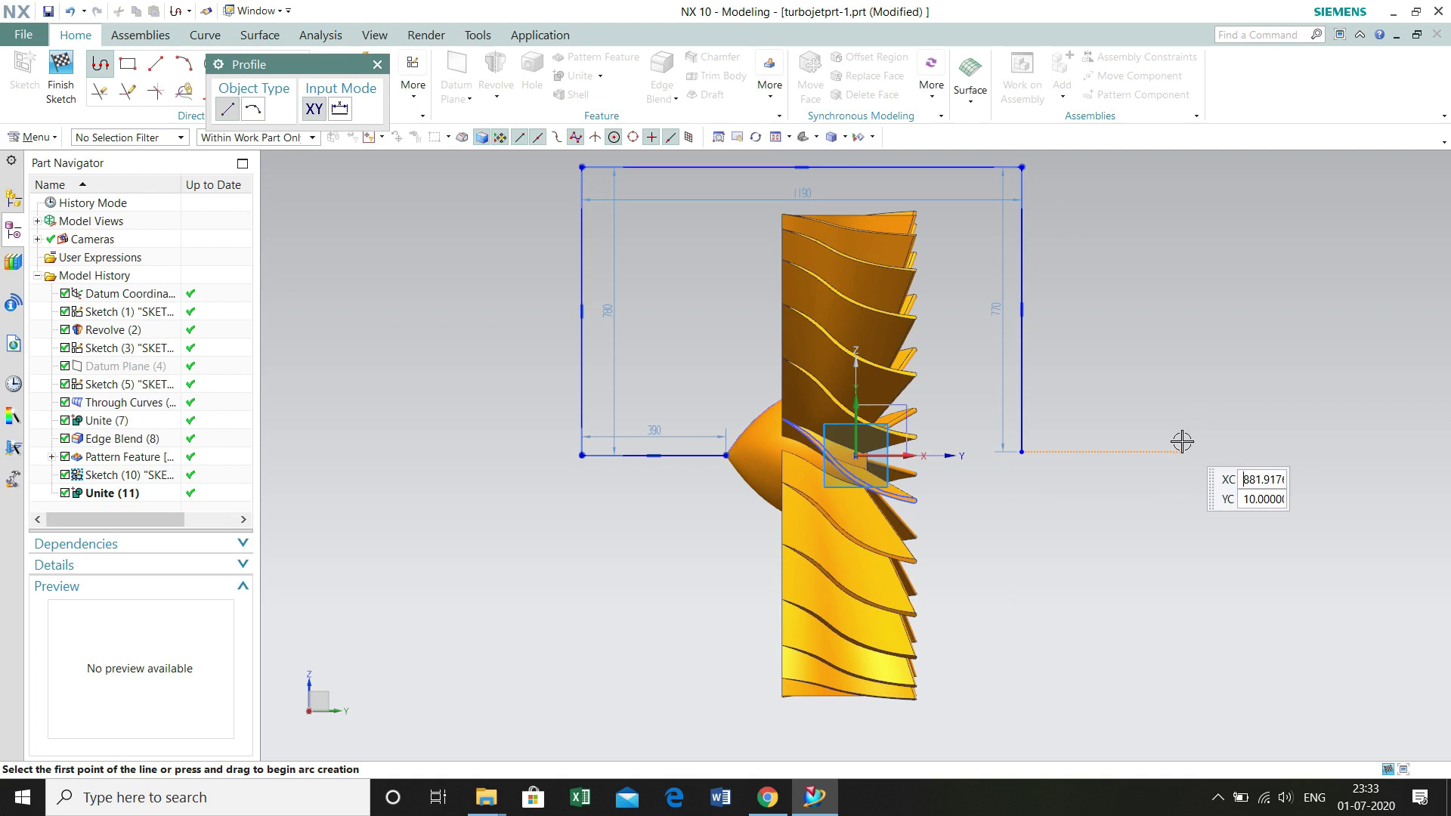
click(377, 64)
Step: Constrain the free lower end of the profile's line behind the blades onto the horizontal sketch axis with Point on Curve
key(c)
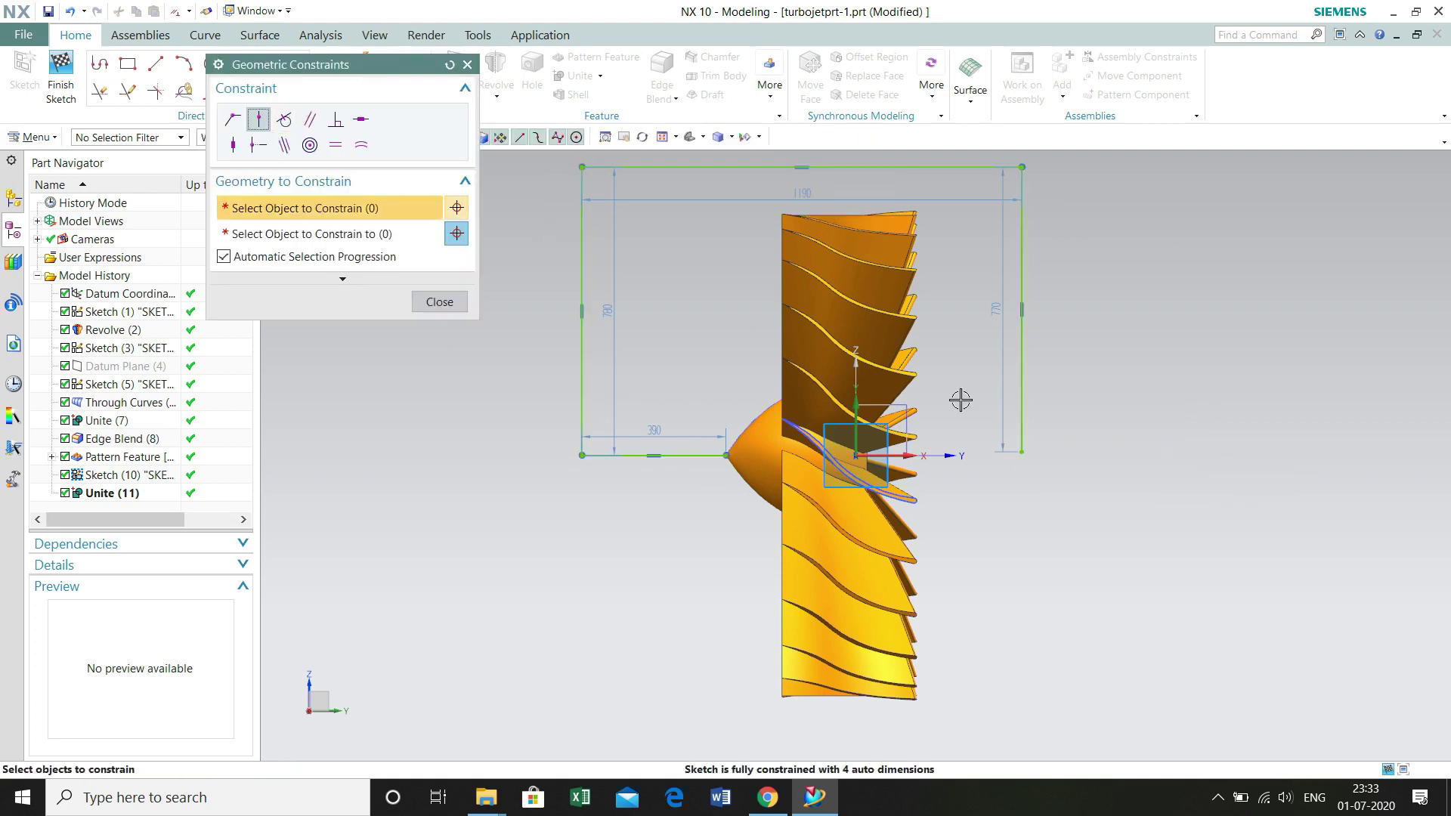
click(1023, 455)
click(909, 457)
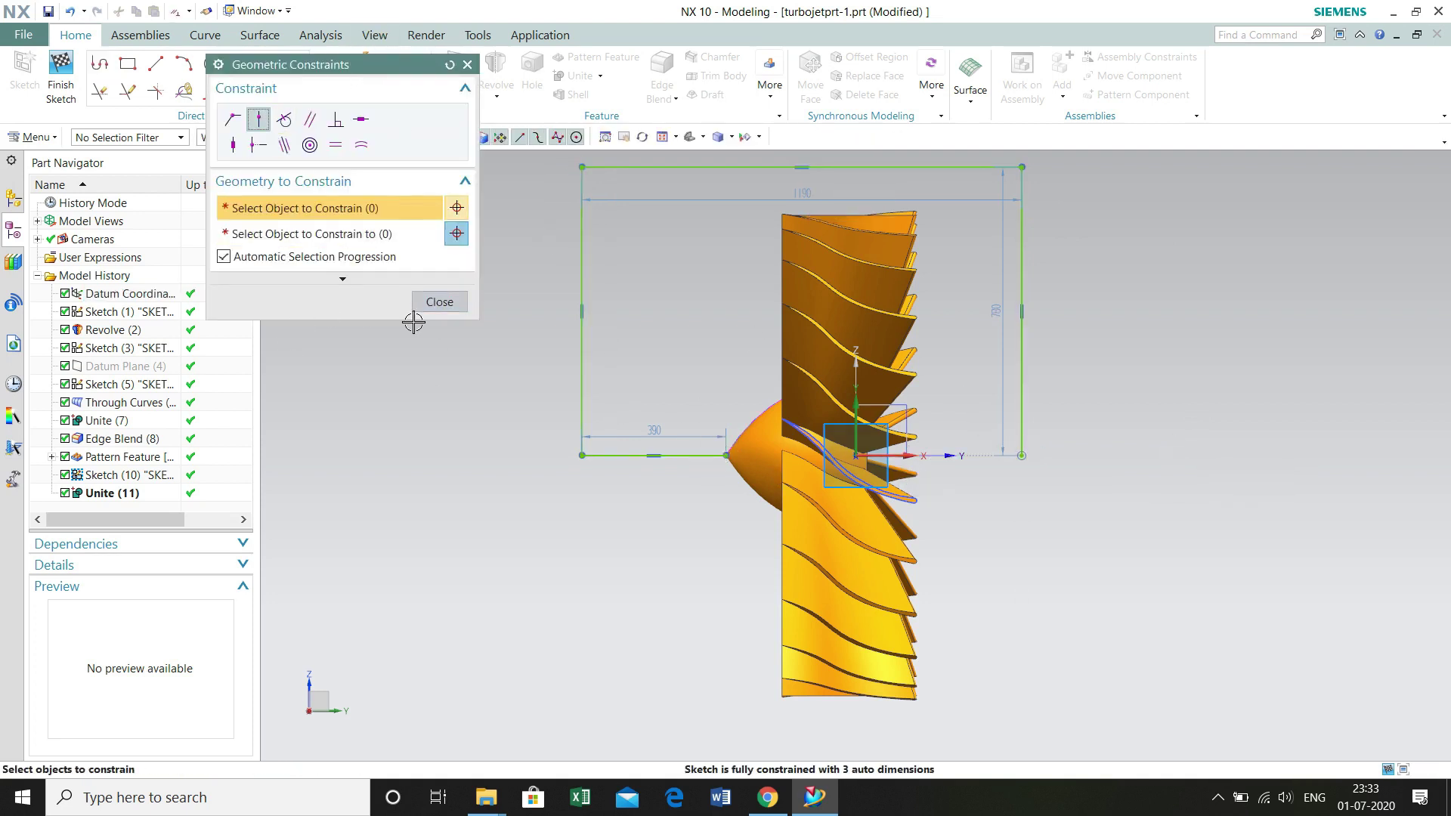
click(440, 302)
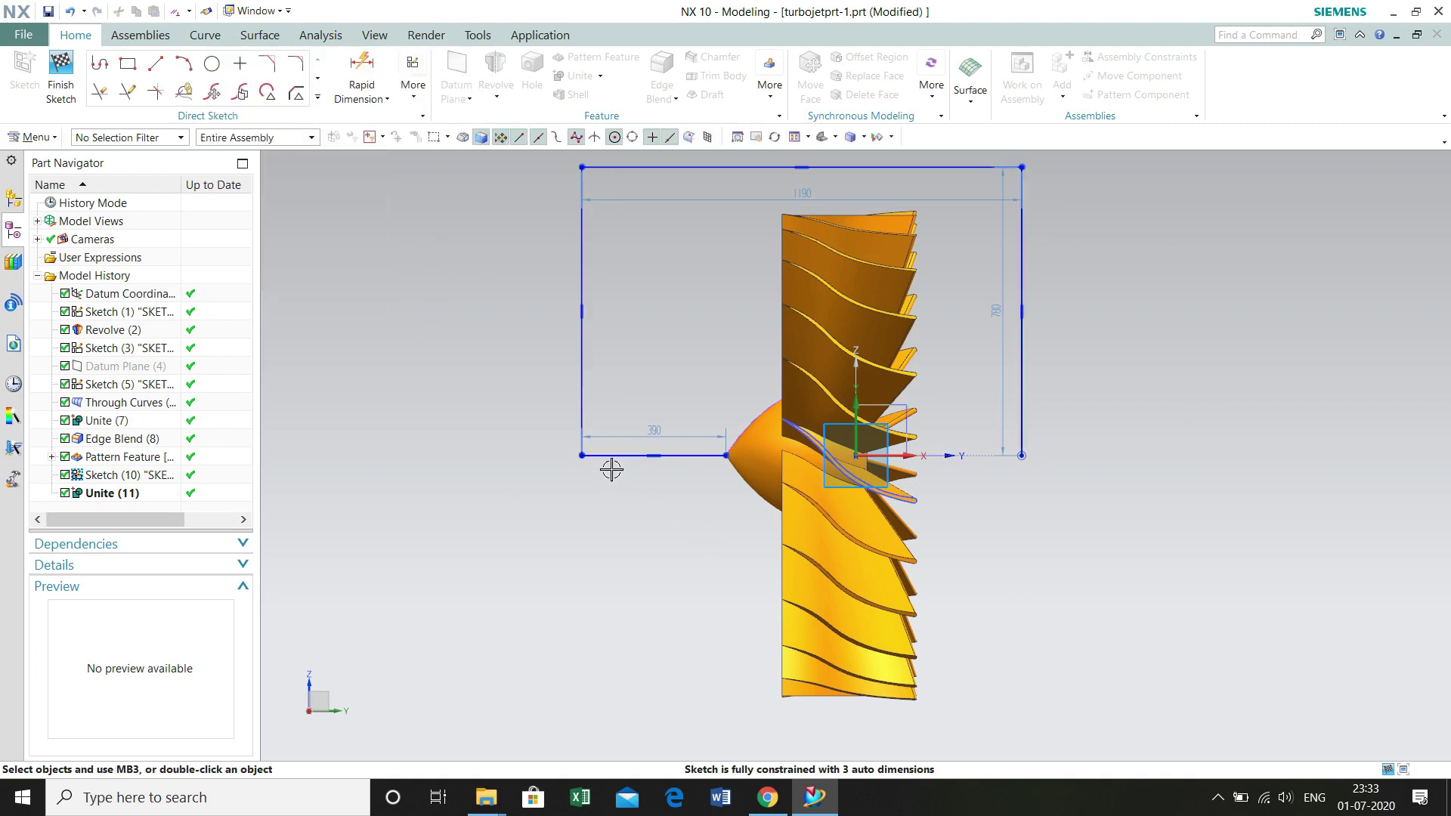
Step: Project the hub's curved outer profile spline from Sketch (1) into the active sketch as a single curve
click(114, 317)
click(318, 99)
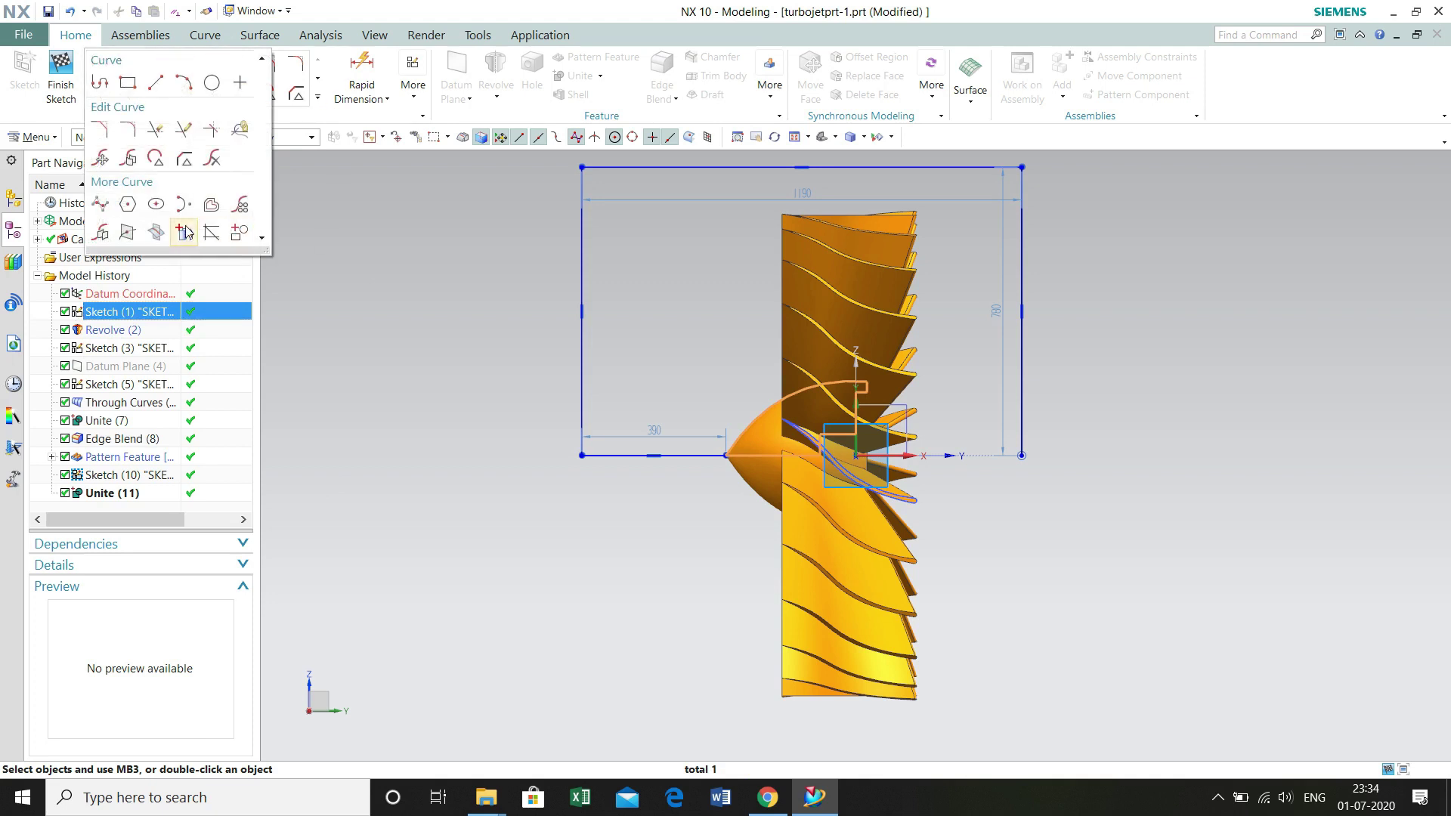
click(186, 230)
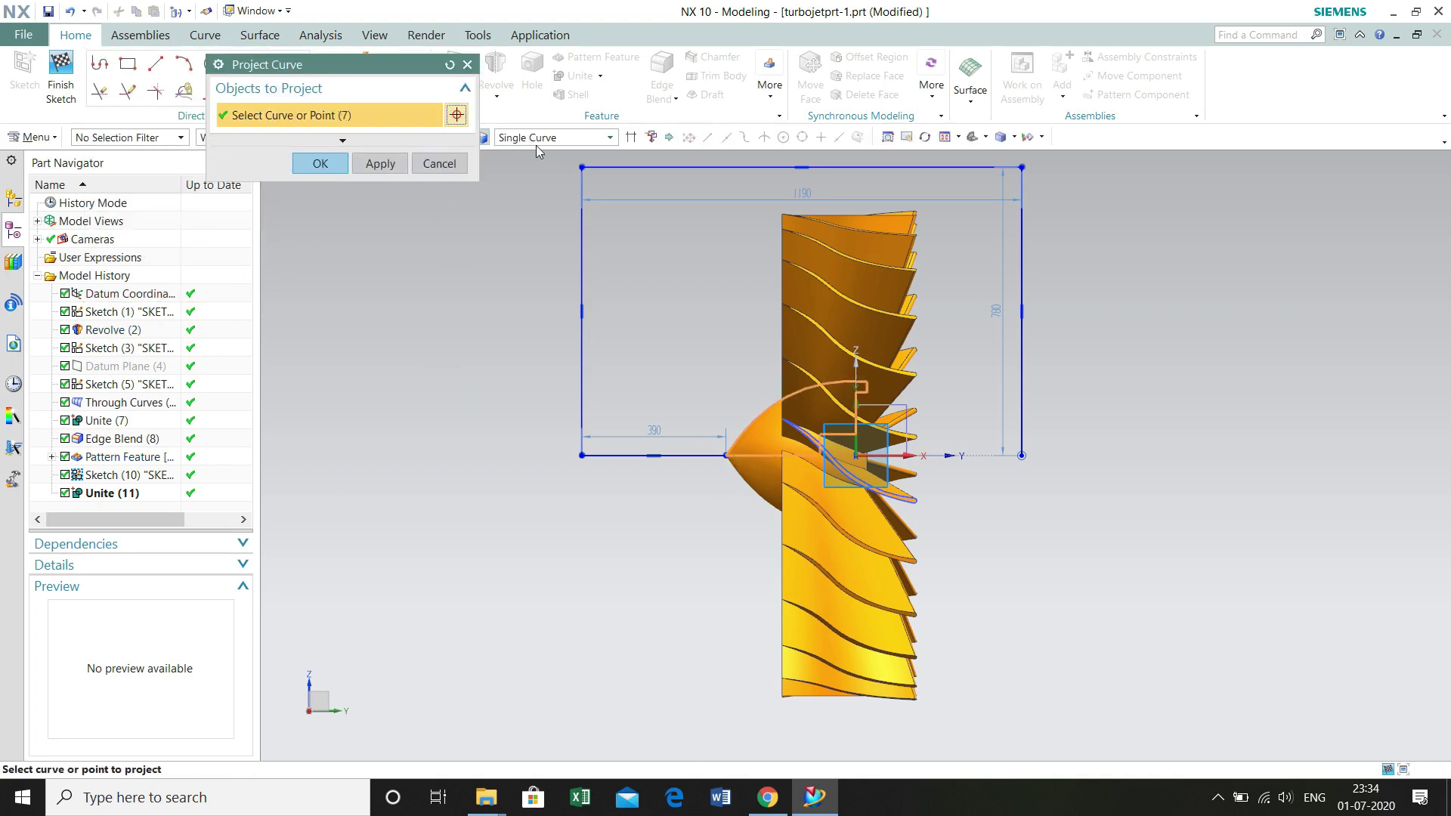
middle_click(733, 412)
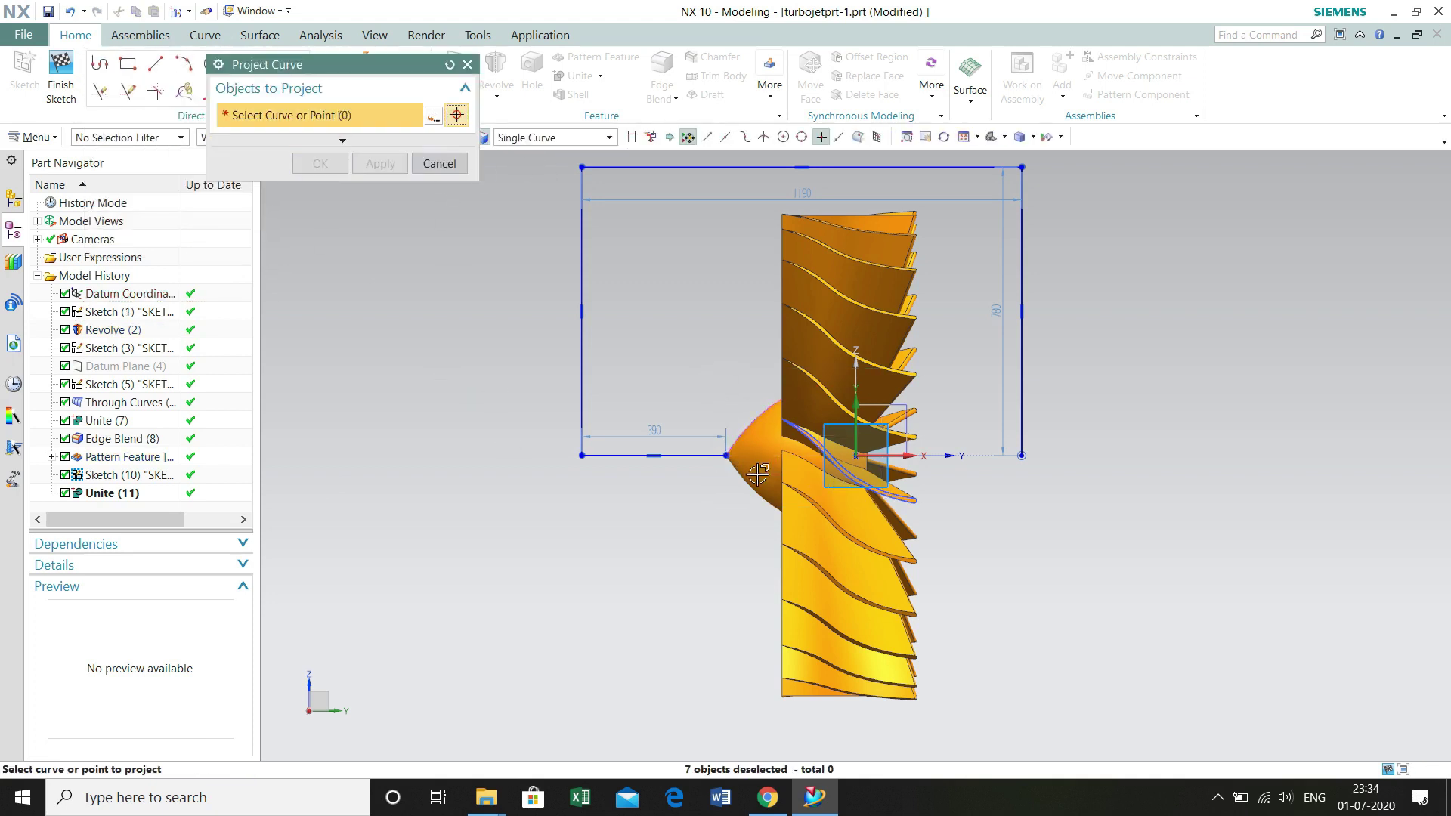
click(740, 422)
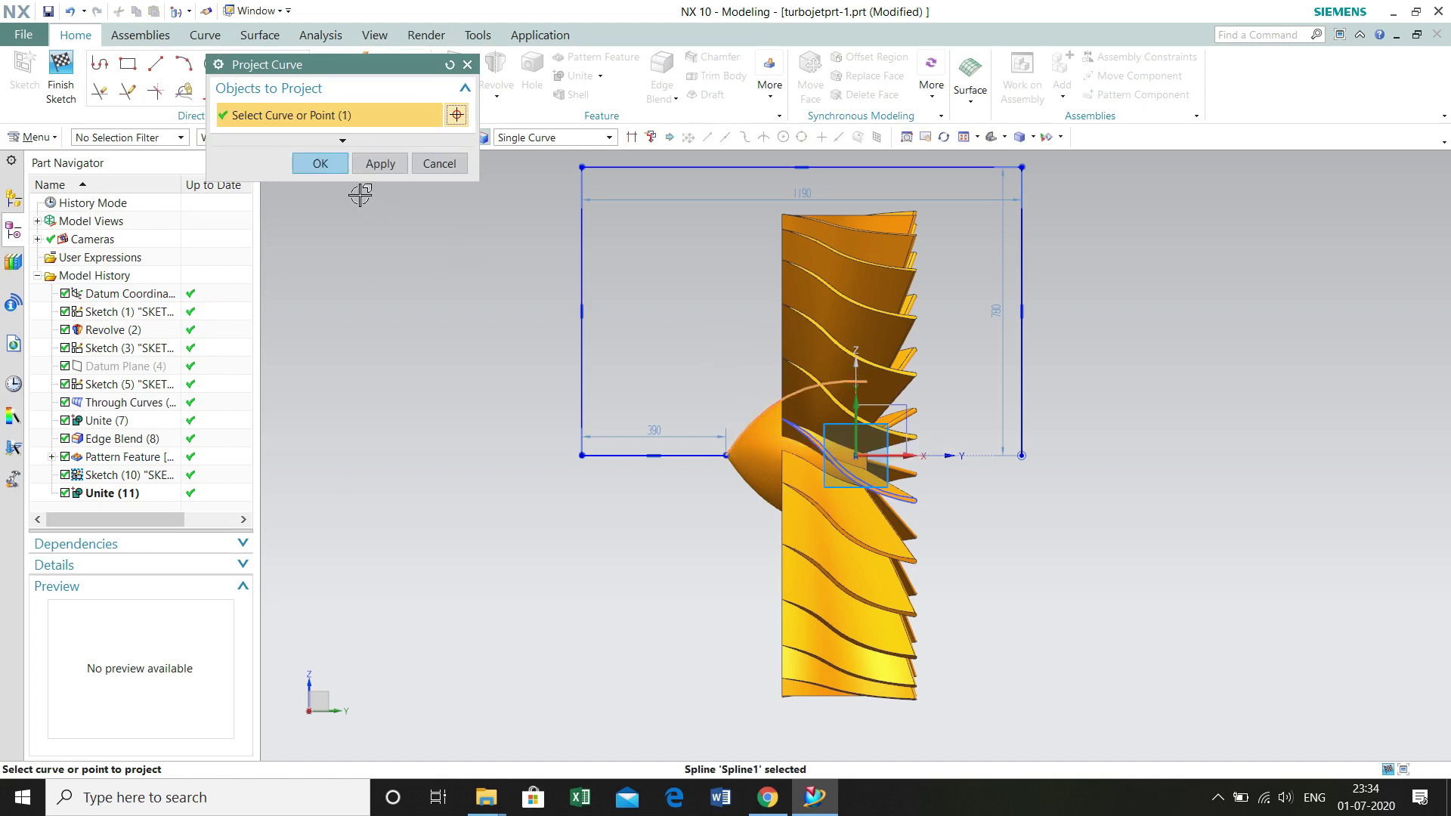
middle_click(740, 421)
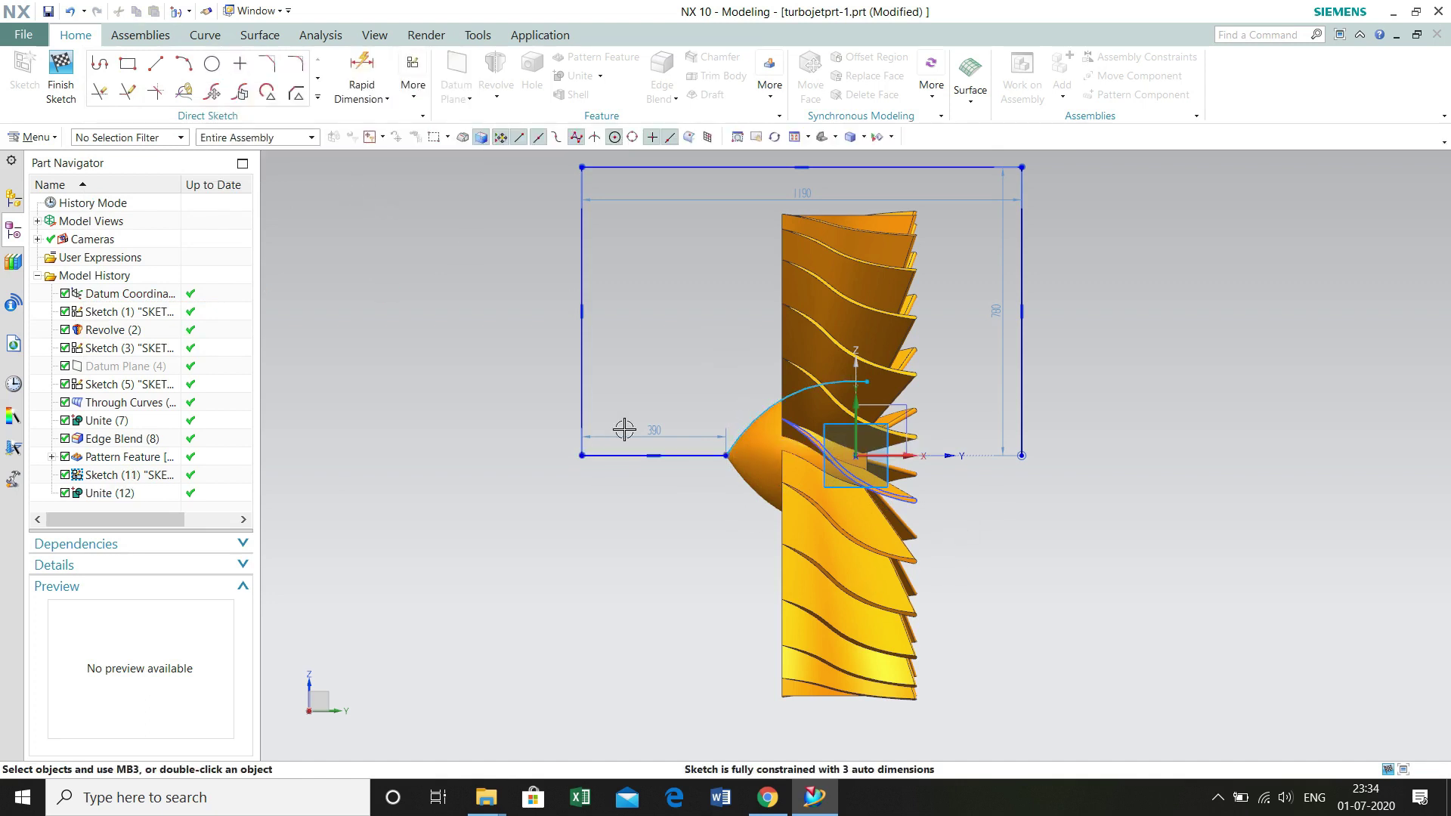
Step: Draw a 370 mm horizontal line from the profile's rear lower end toward the hub and dimension its inner end 29.9 mm from the origin
click(161, 65)
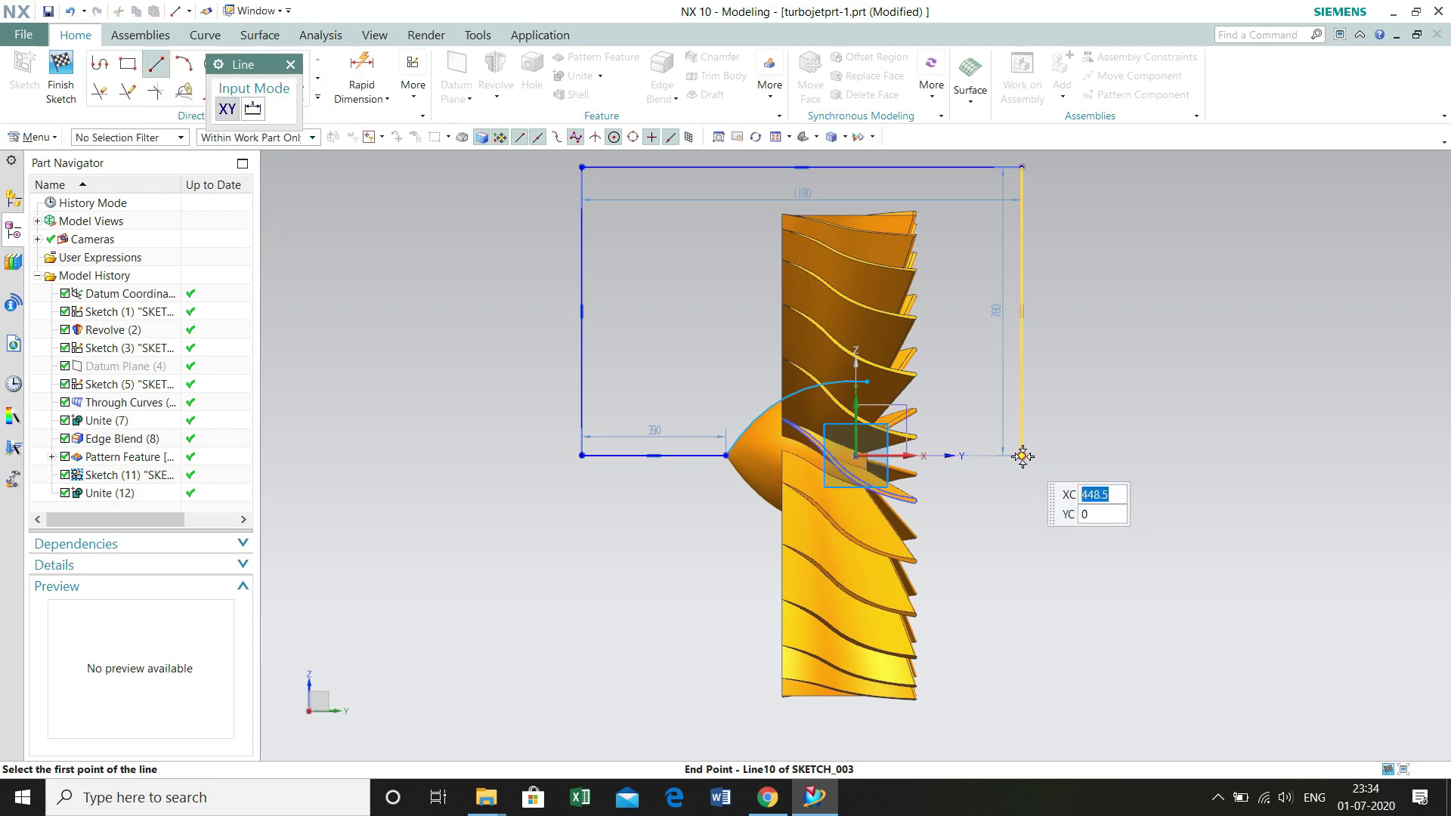
click(290, 65)
click(362, 75)
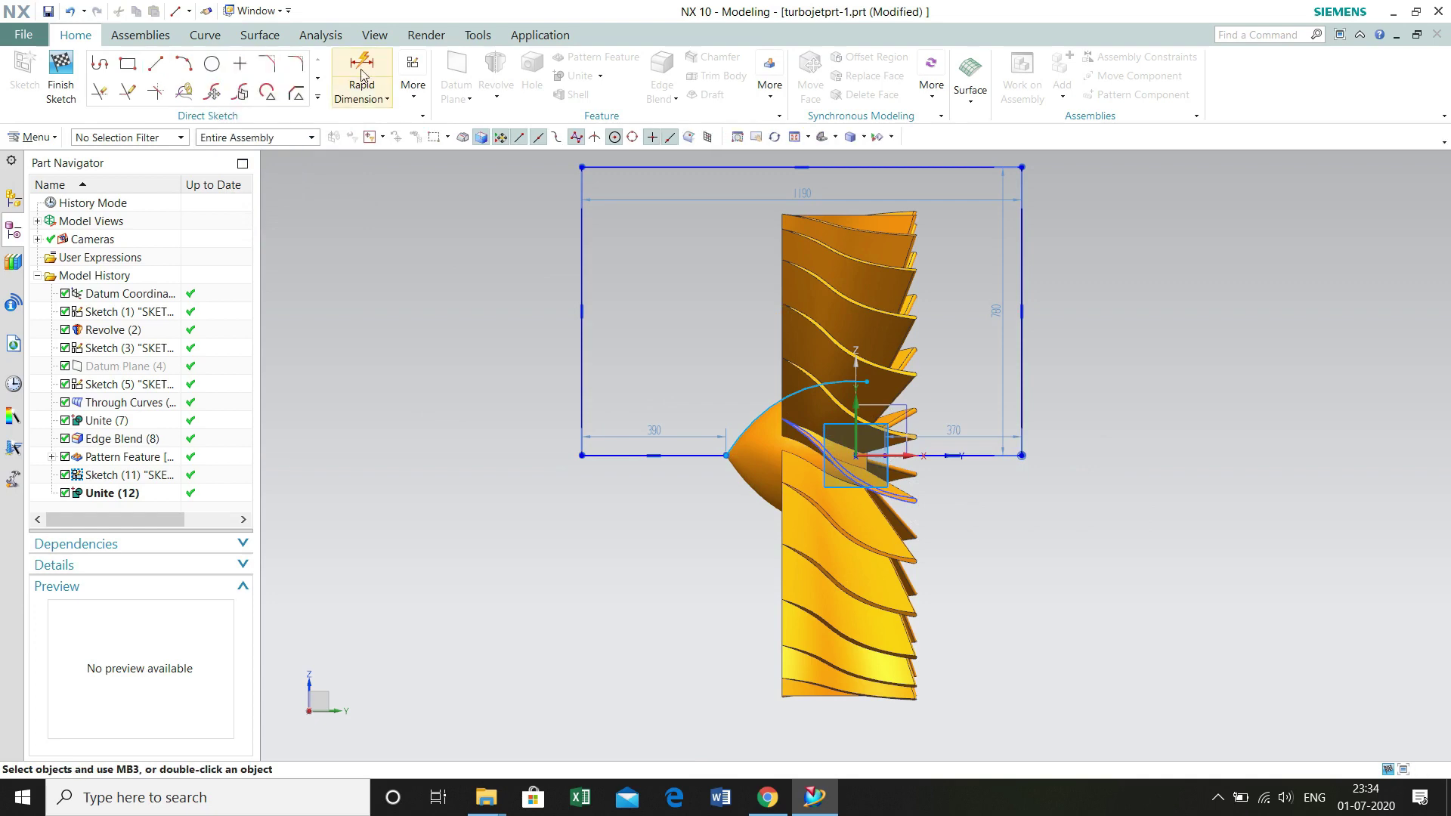
scroll(891, 470, up, 5)
click(878, 422)
click(832, 421)
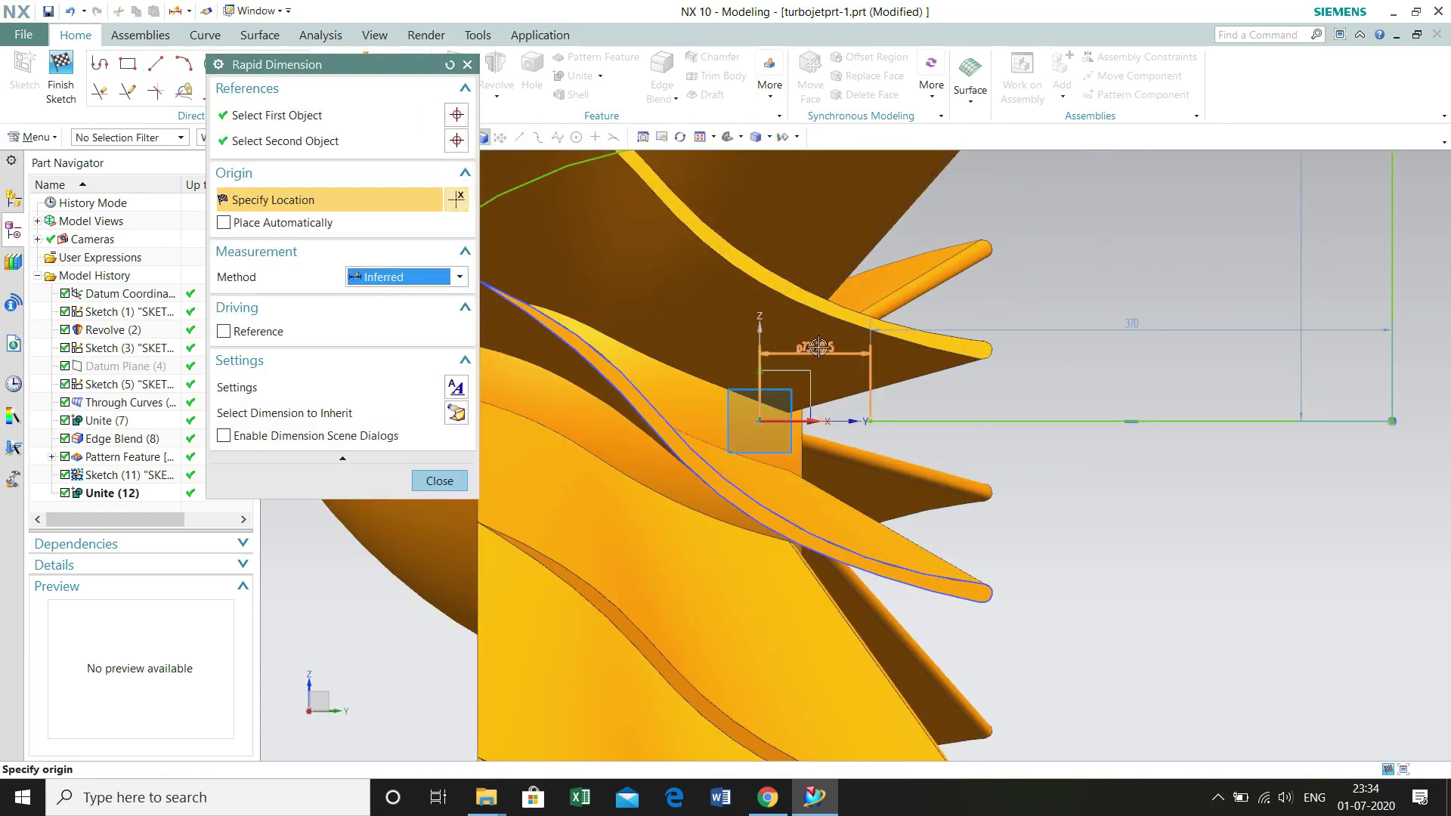
click(816, 340)
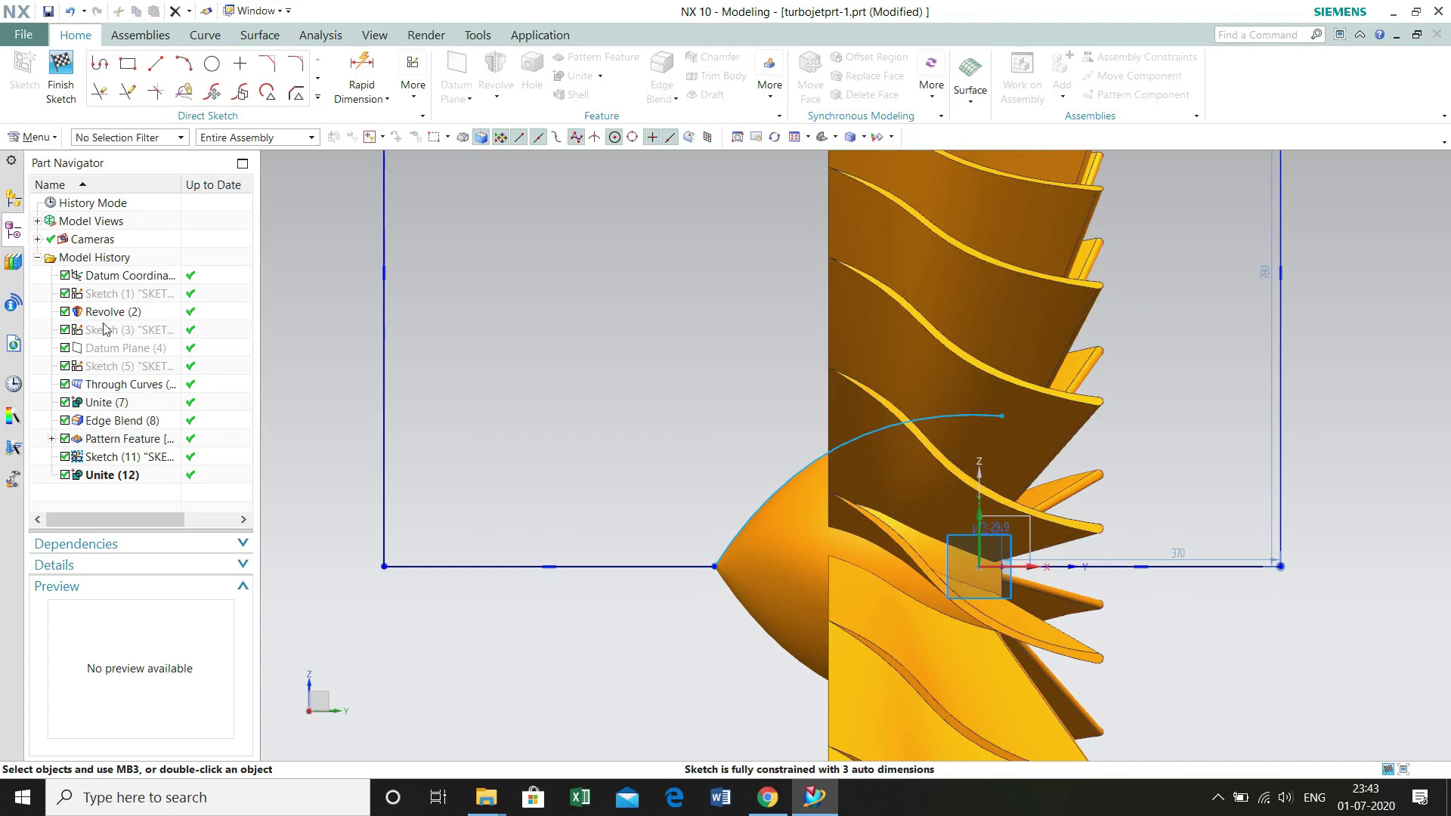
Step: Hide the rotor body through the Revolve (2) feature so only the sketch curves are displayed
click(113, 311)
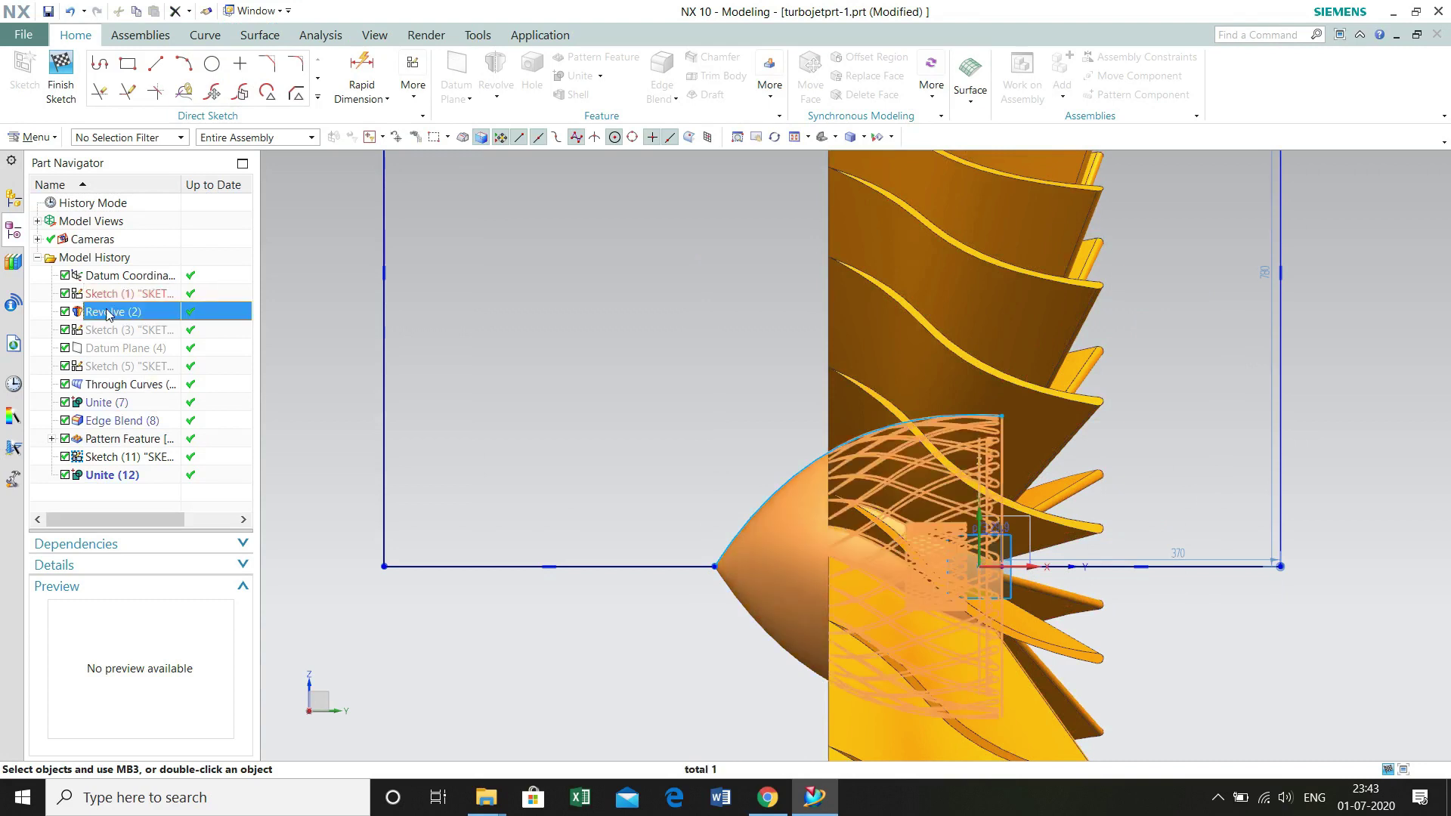
right_click(113, 311)
click(841, 341)
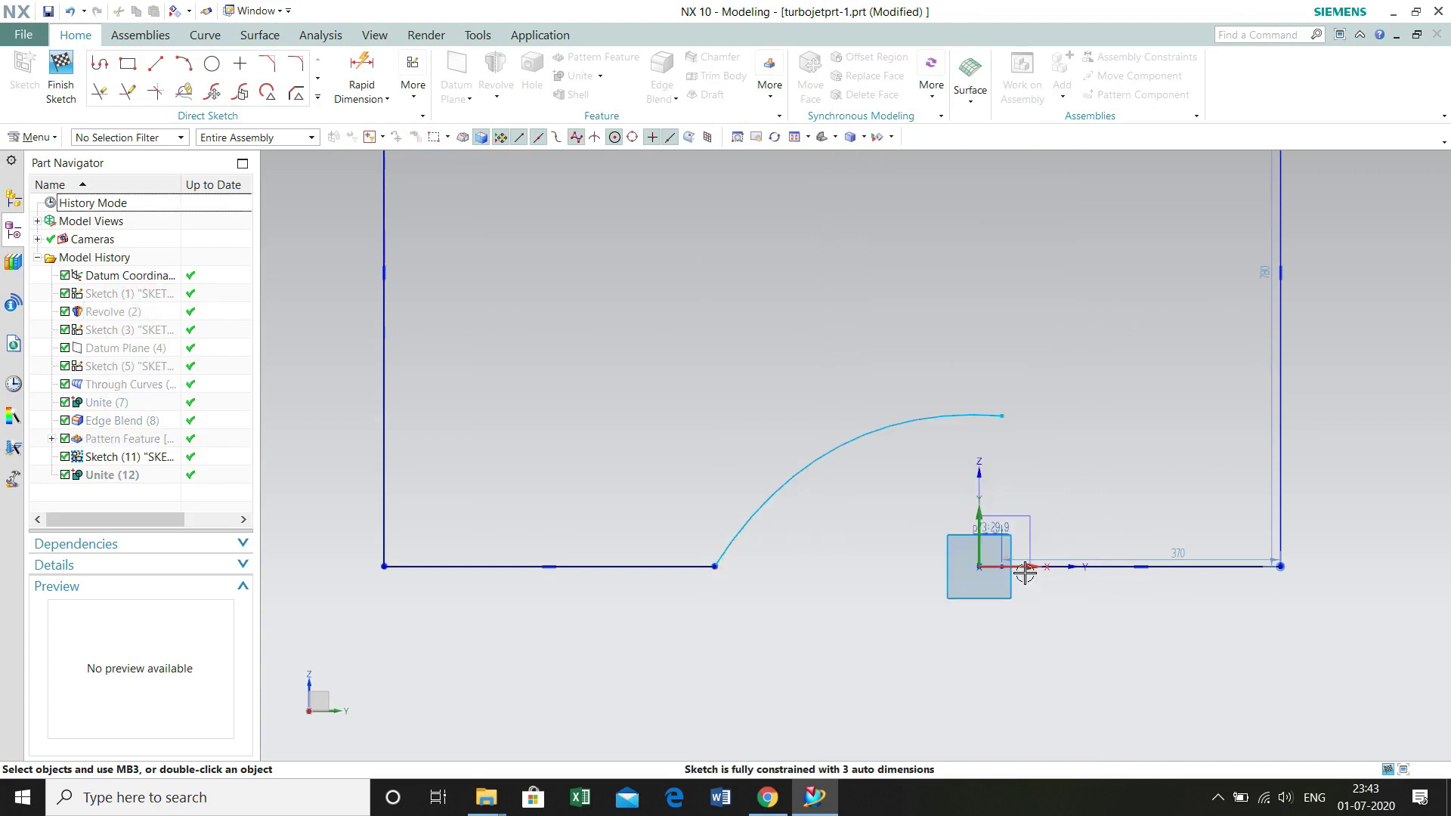
Step: Draw a 198.3 mm line at 90° from the inner end of the 370 mm line up to the end of the projected hub curve
click(159, 68)
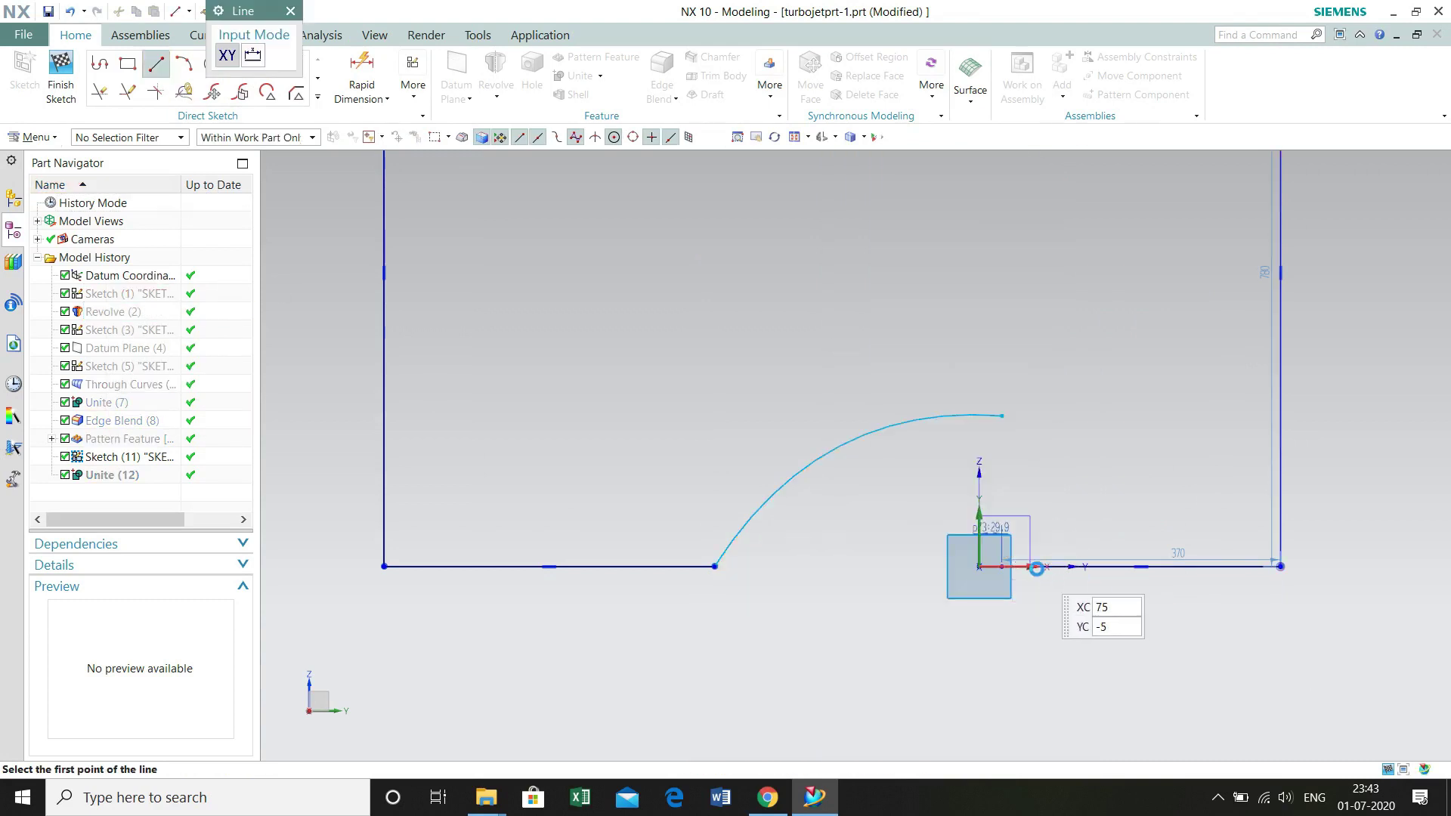
scroll(1014, 545, up, 3)
scroll(1014, 546, up, 2)
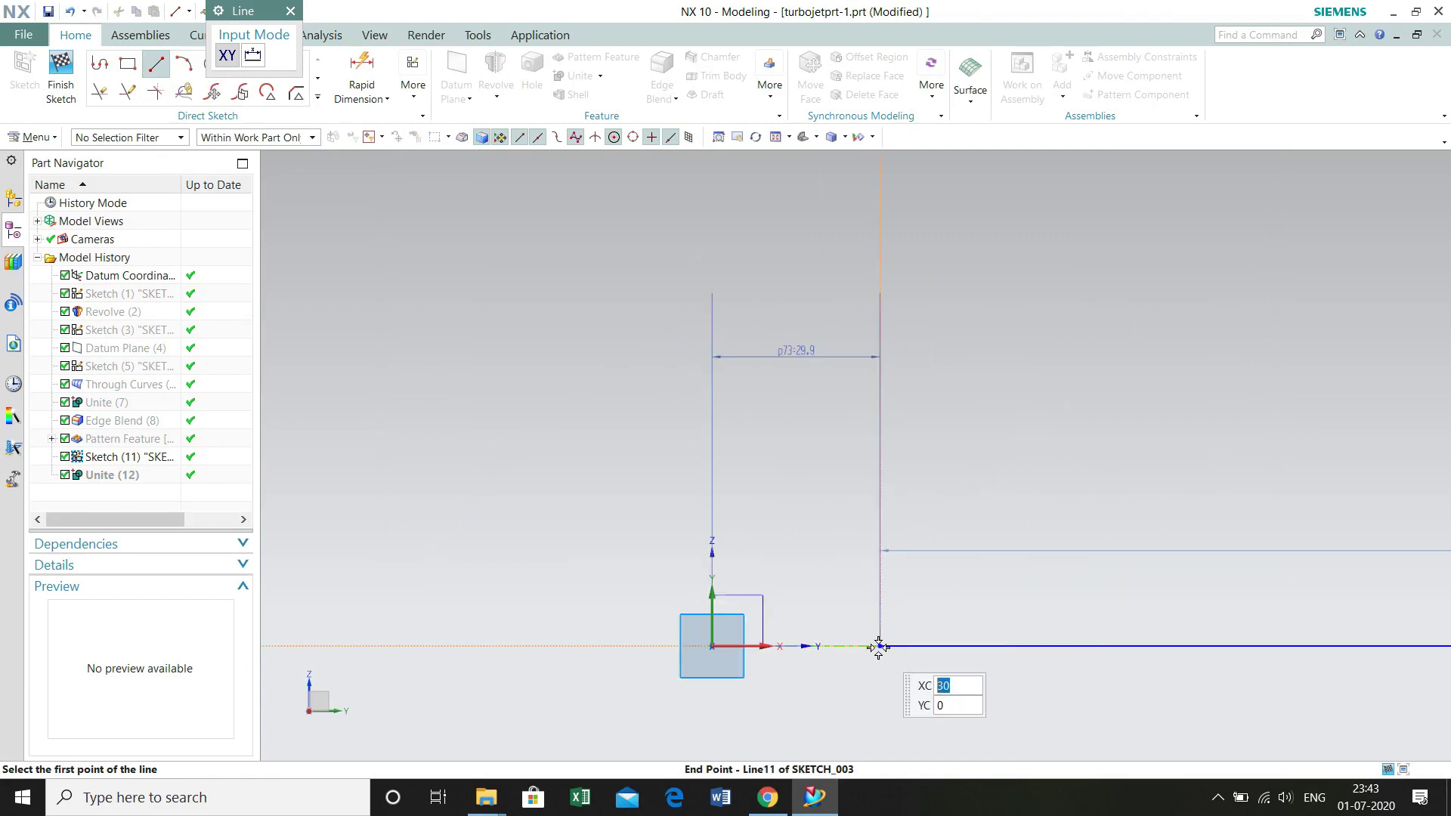
click(878, 646)
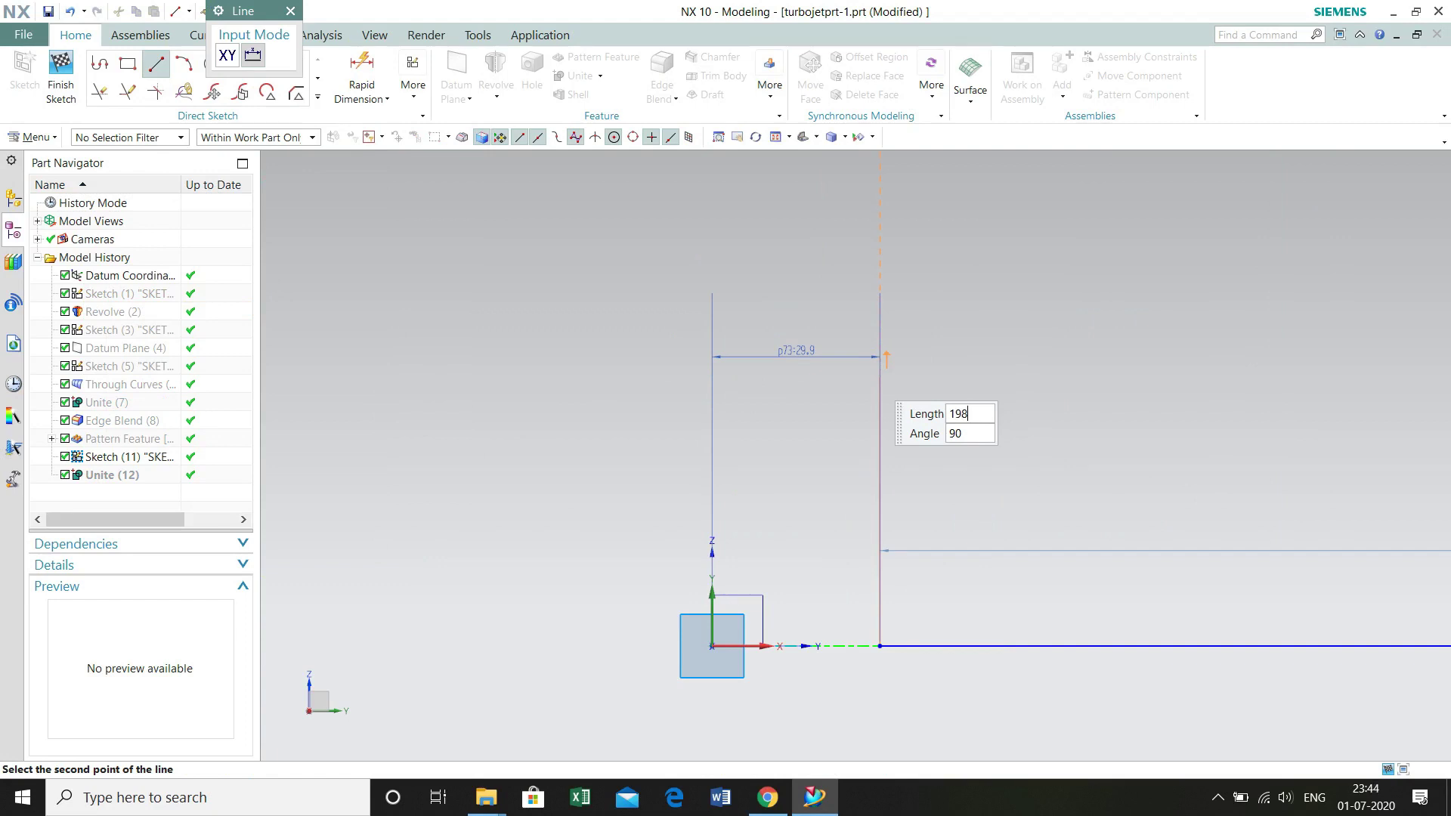
key(BackSpace)
key(BackSpace)
key(BackSpace)
key(BackSpace)
text(3)
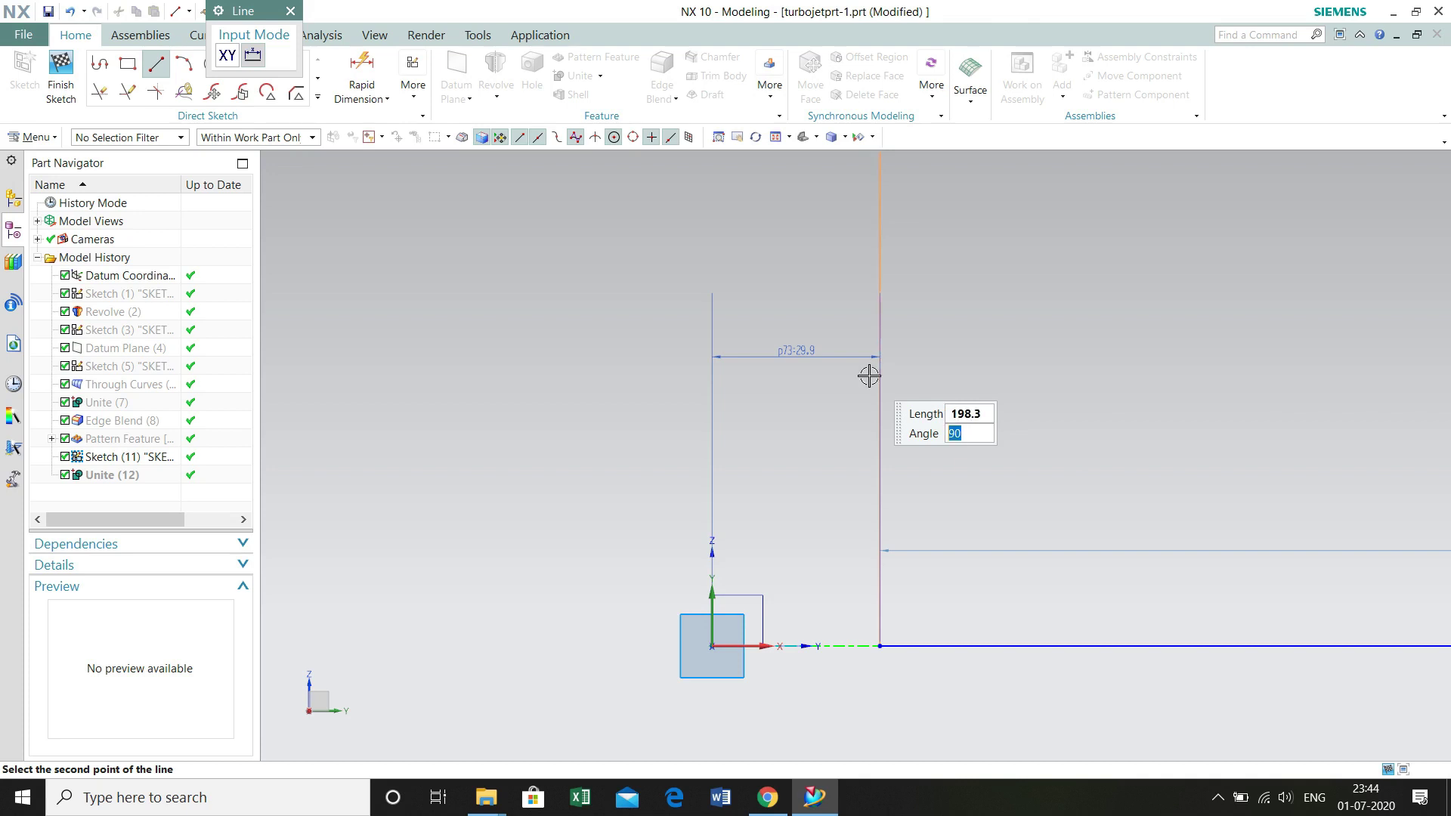
key(Return)
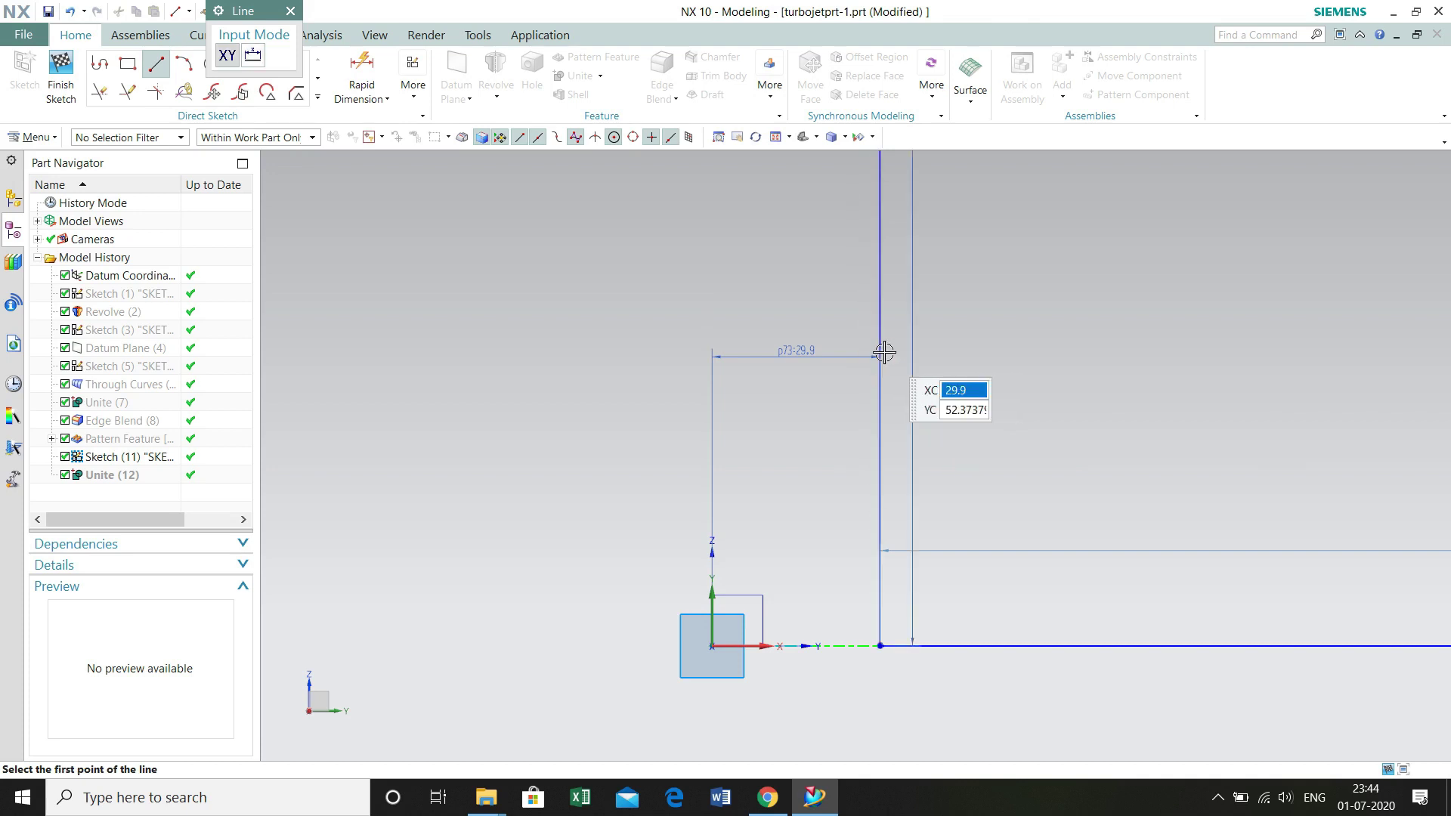
scroll(881, 344, down, 5)
shift+middle_drag(989, 231, 1005, 580)
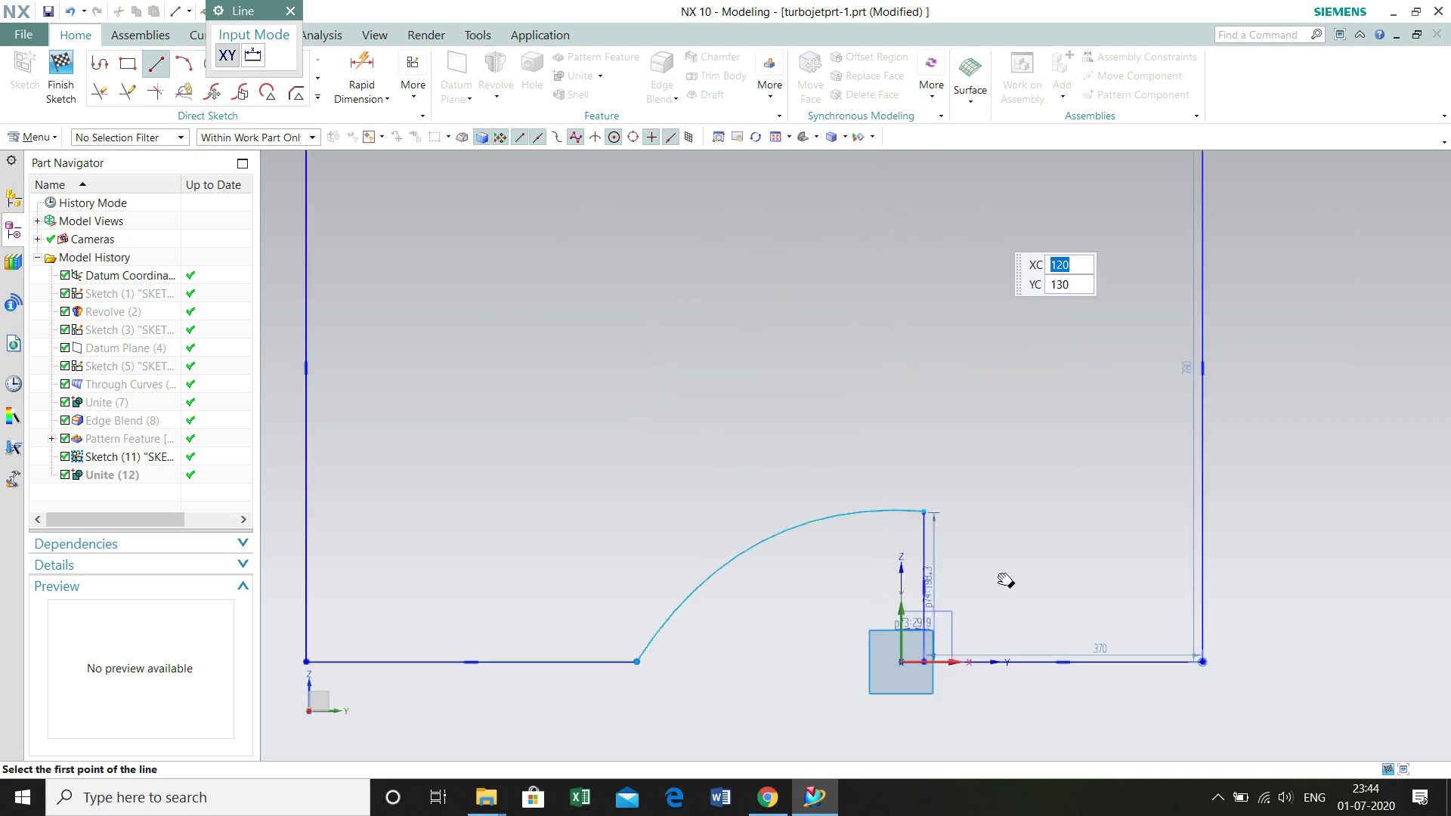
click(289, 11)
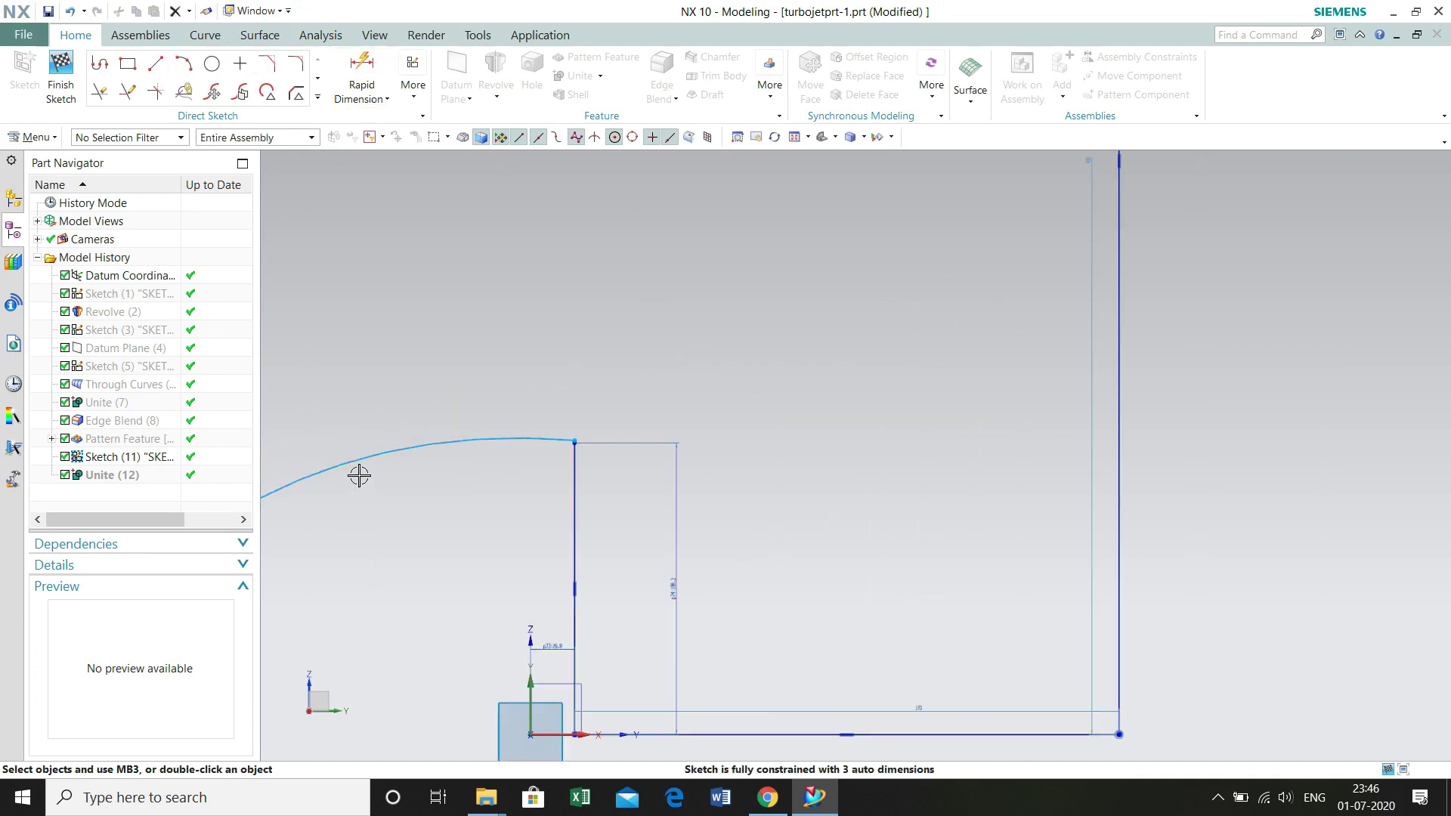
Step: Sketch a degree 2 through-points Studio Spline with four points above the hub curve, its upper end about 682 mm above the horizontal axis
scroll(359, 475, down, 1)
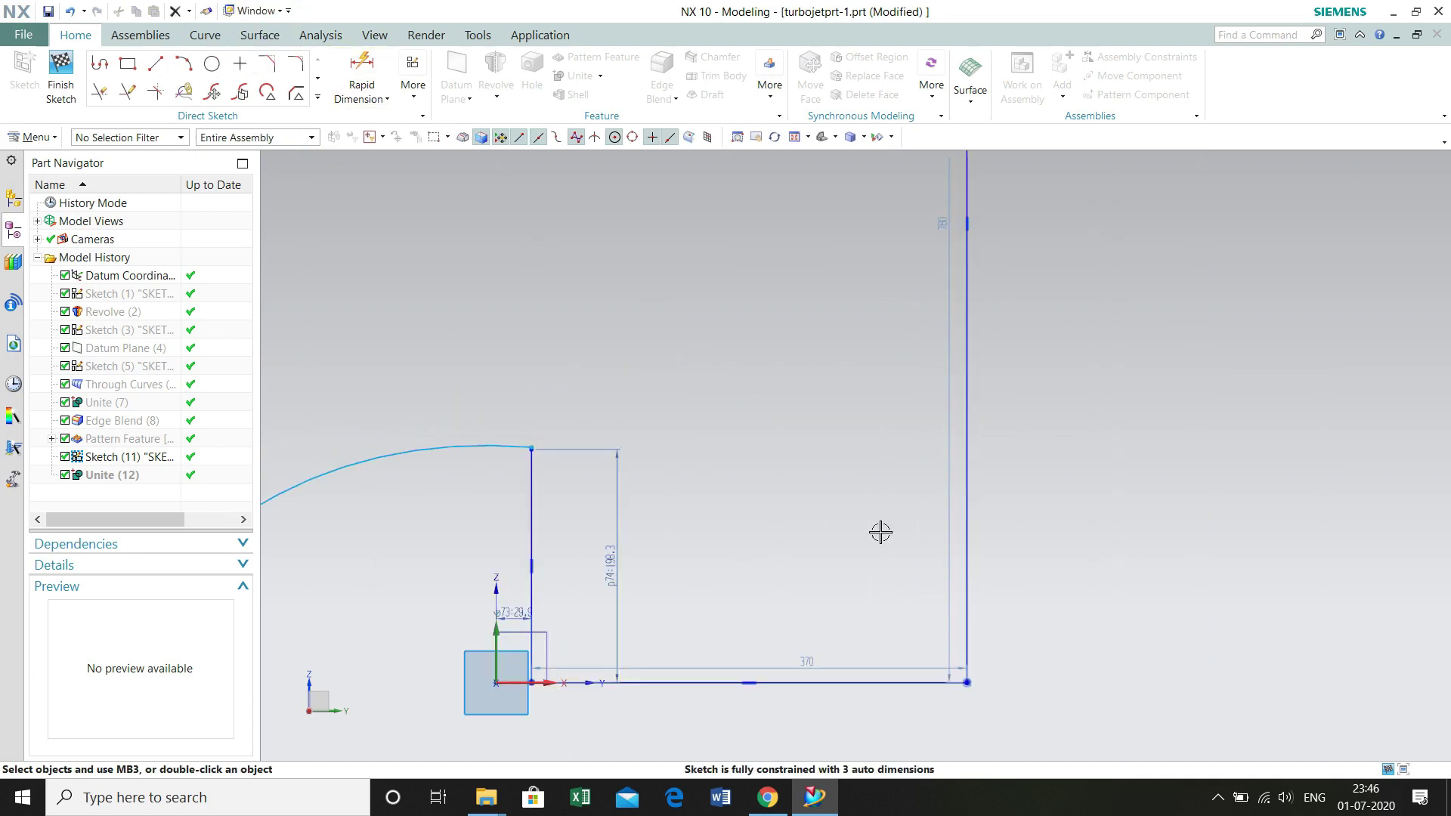
click(321, 104)
click(129, 205)
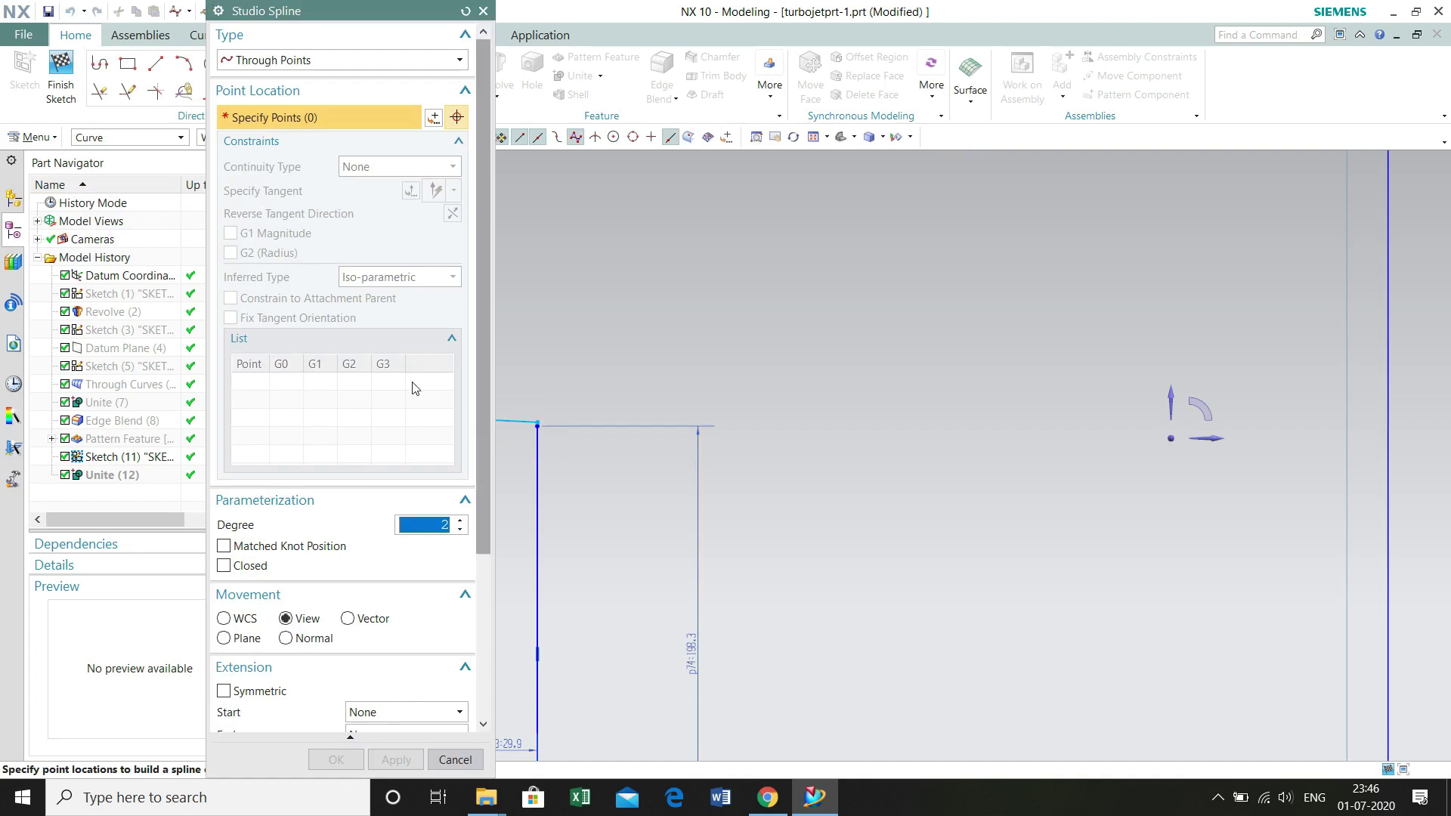
drag(314, 12, 191, 48)
scroll(638, 398, down, 4)
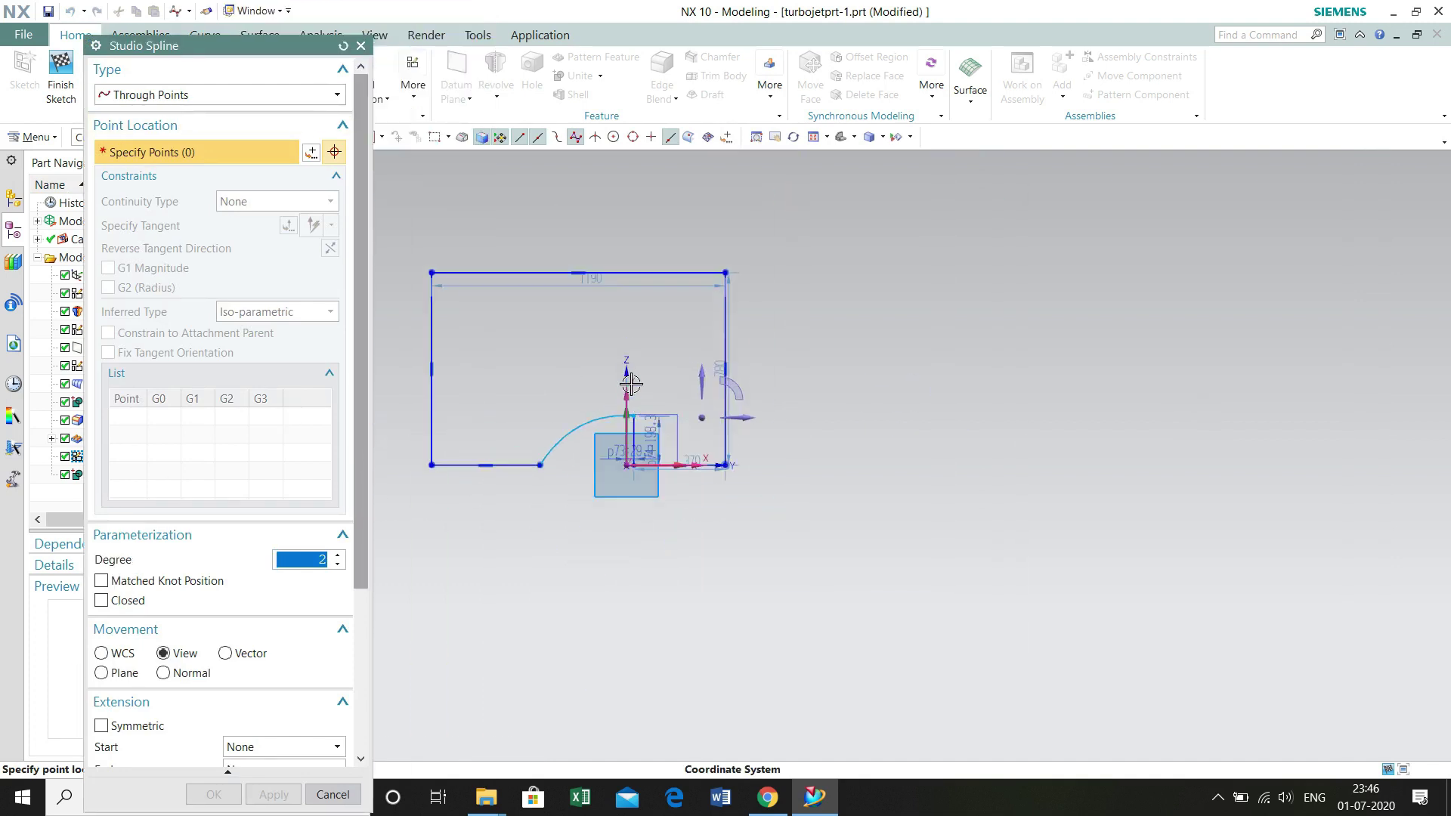
click(701, 172)
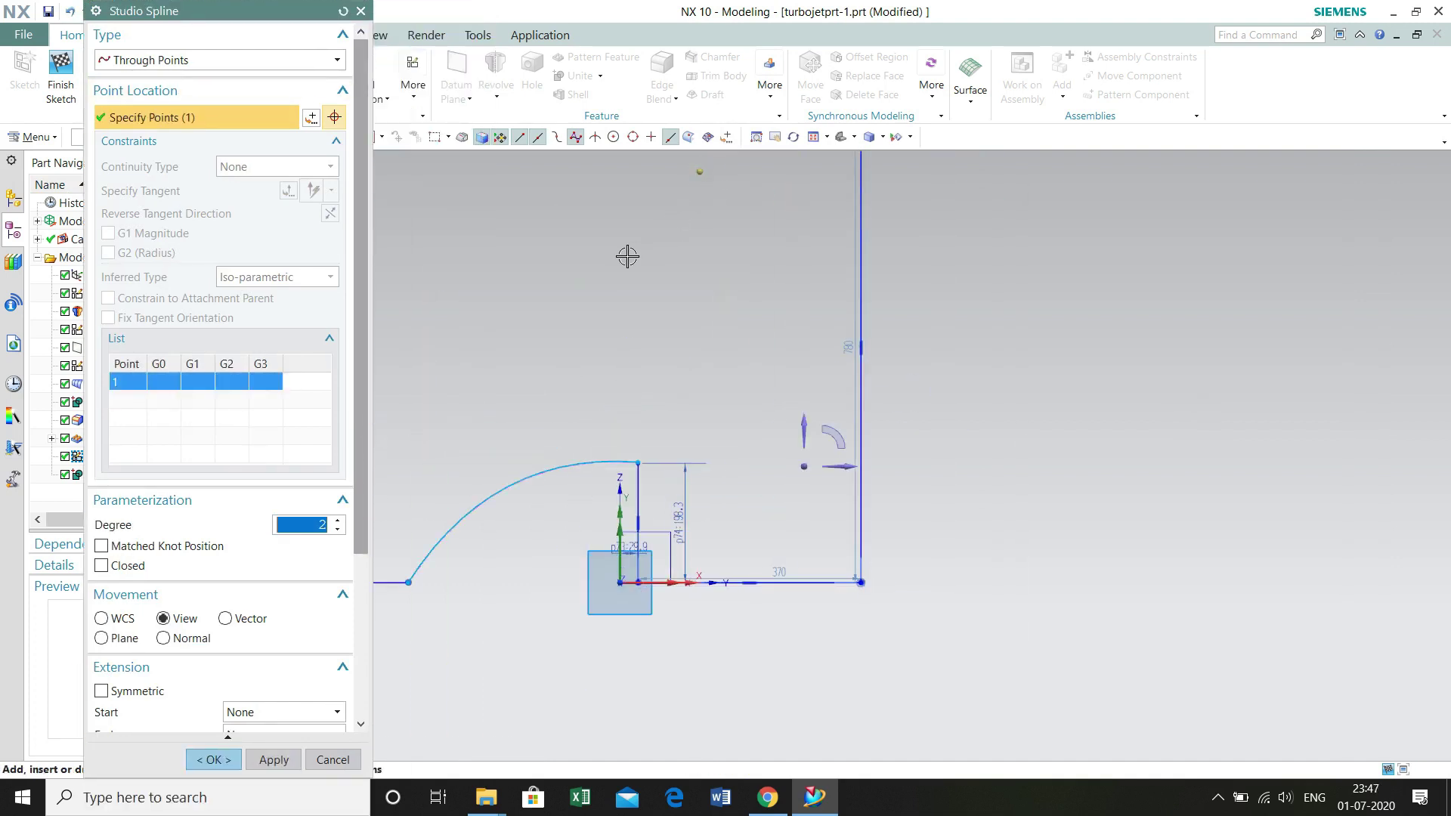
click(626, 250)
click(608, 408)
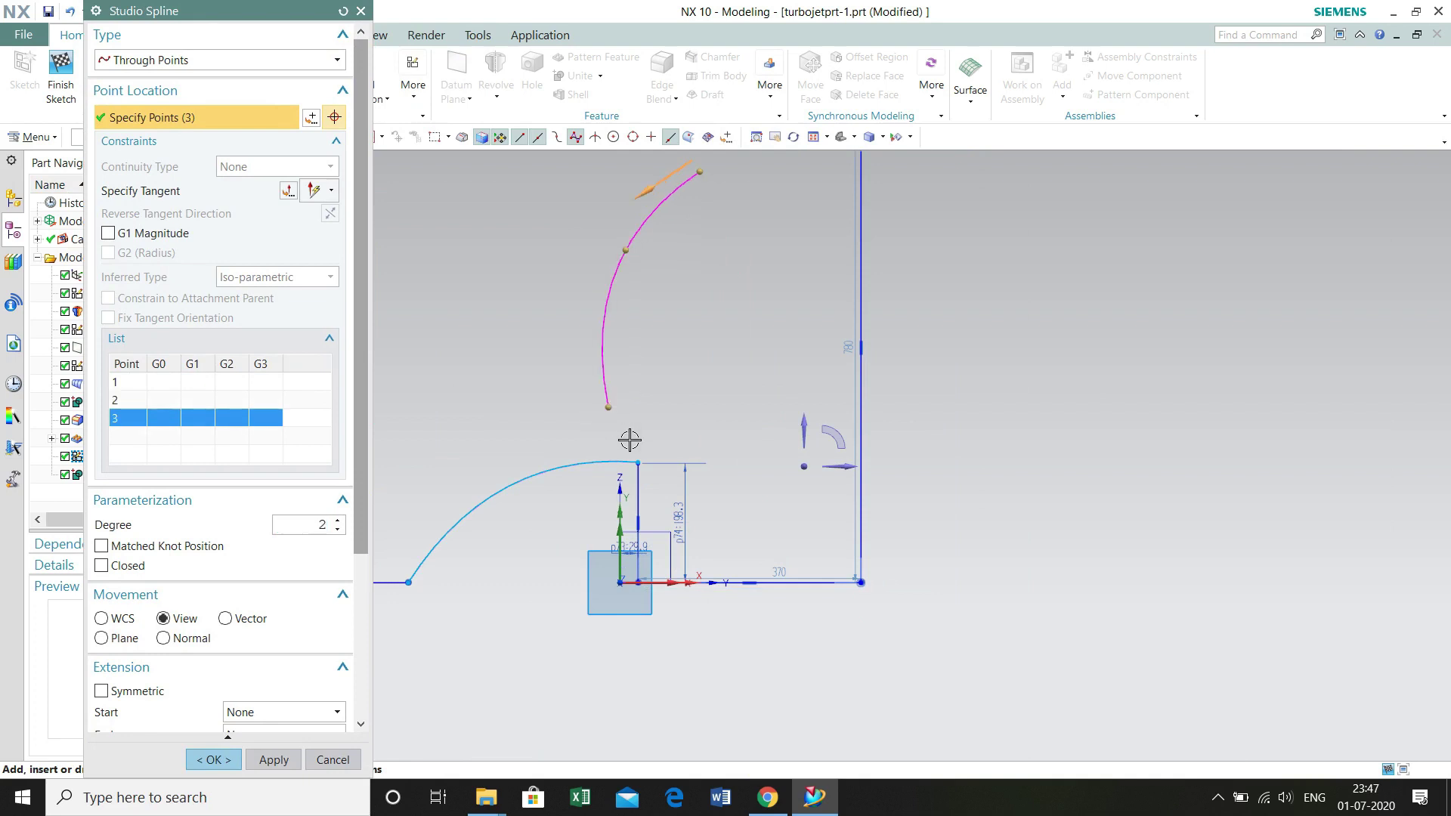
click(630, 440)
click(214, 759)
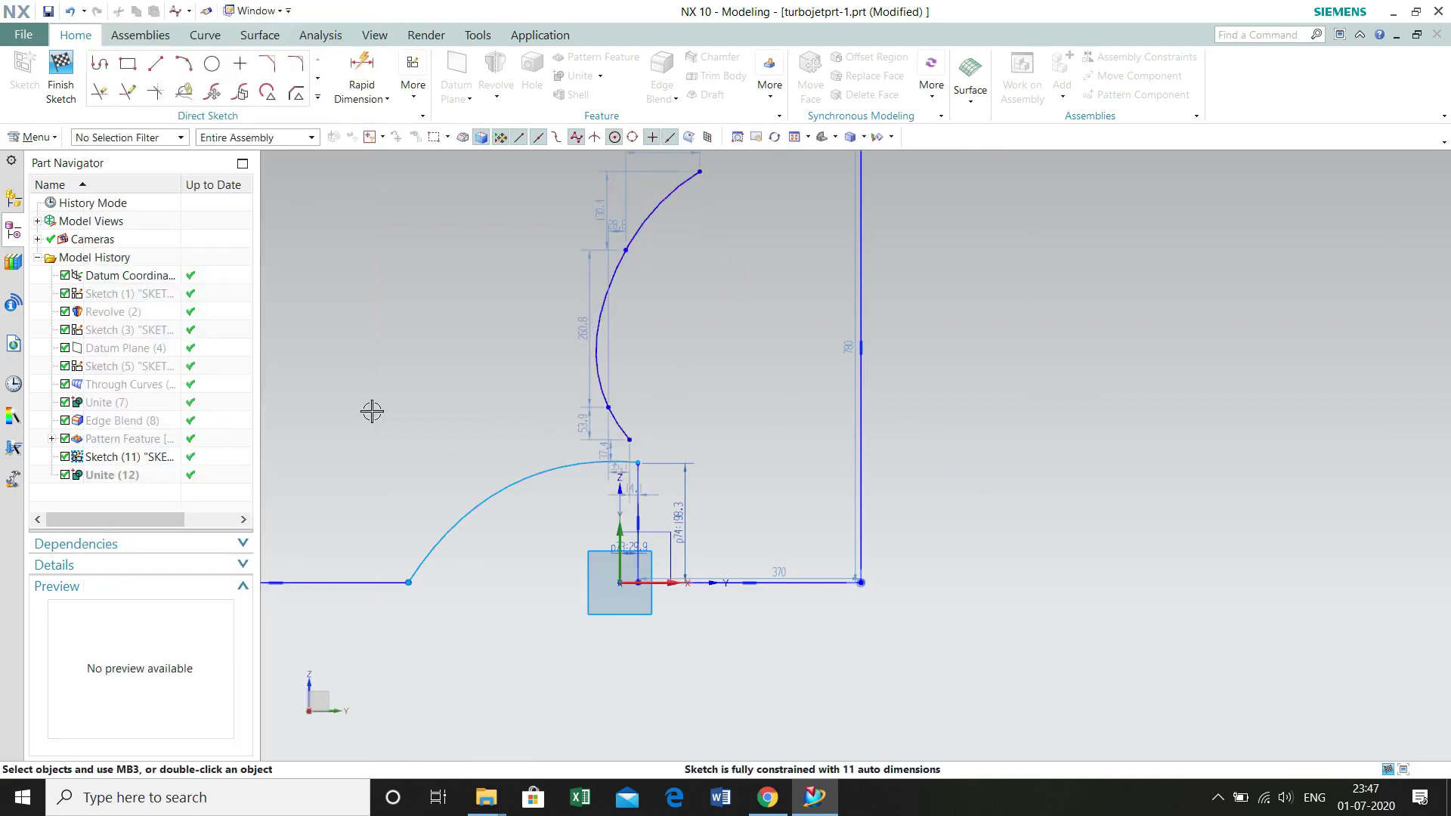
Step: Dimension the spline's upper end point vertically from the horizontal axis at 707.6 mm
click(361, 76)
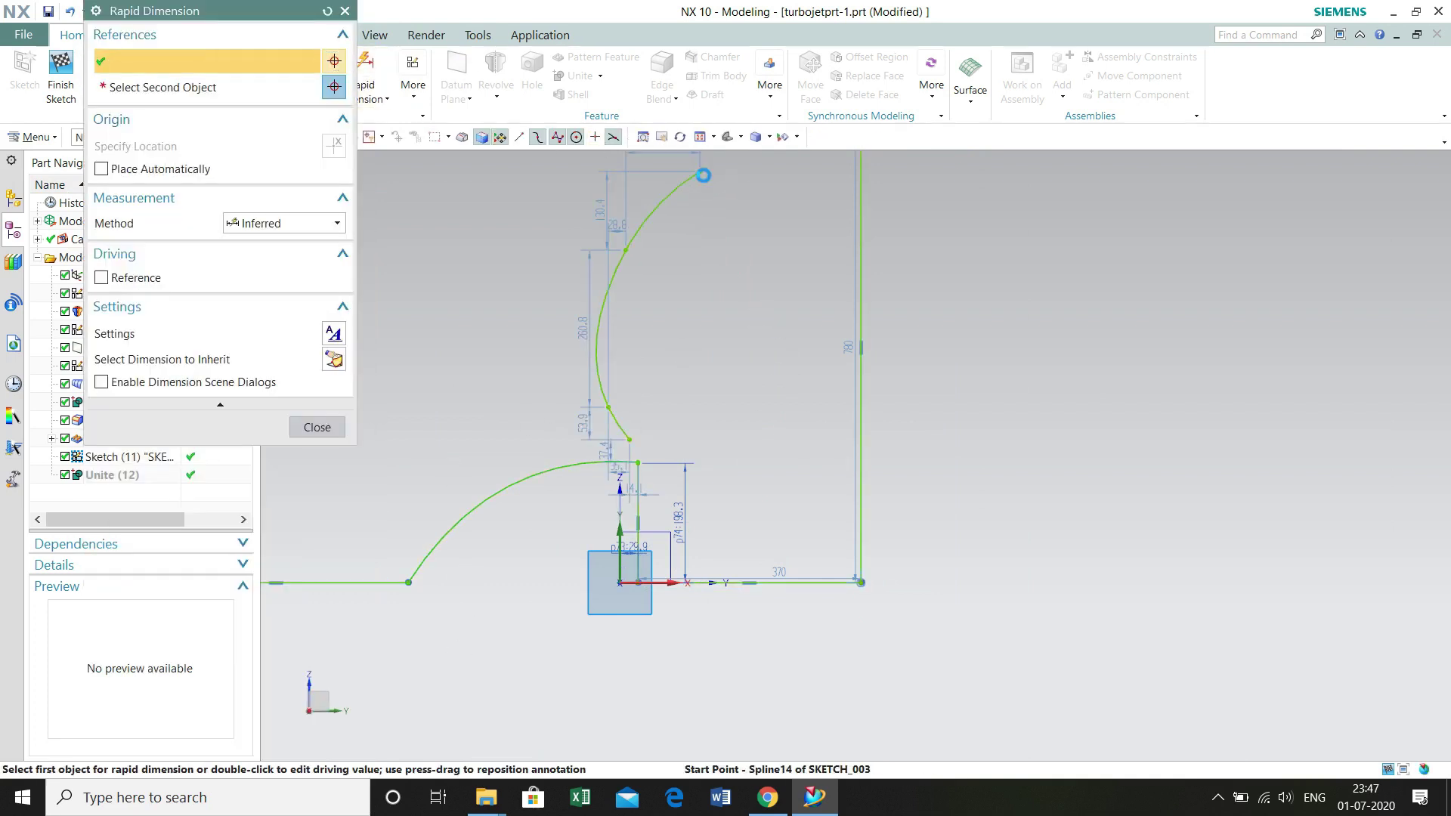
click(699, 172)
click(630, 583)
click(1101, 428)
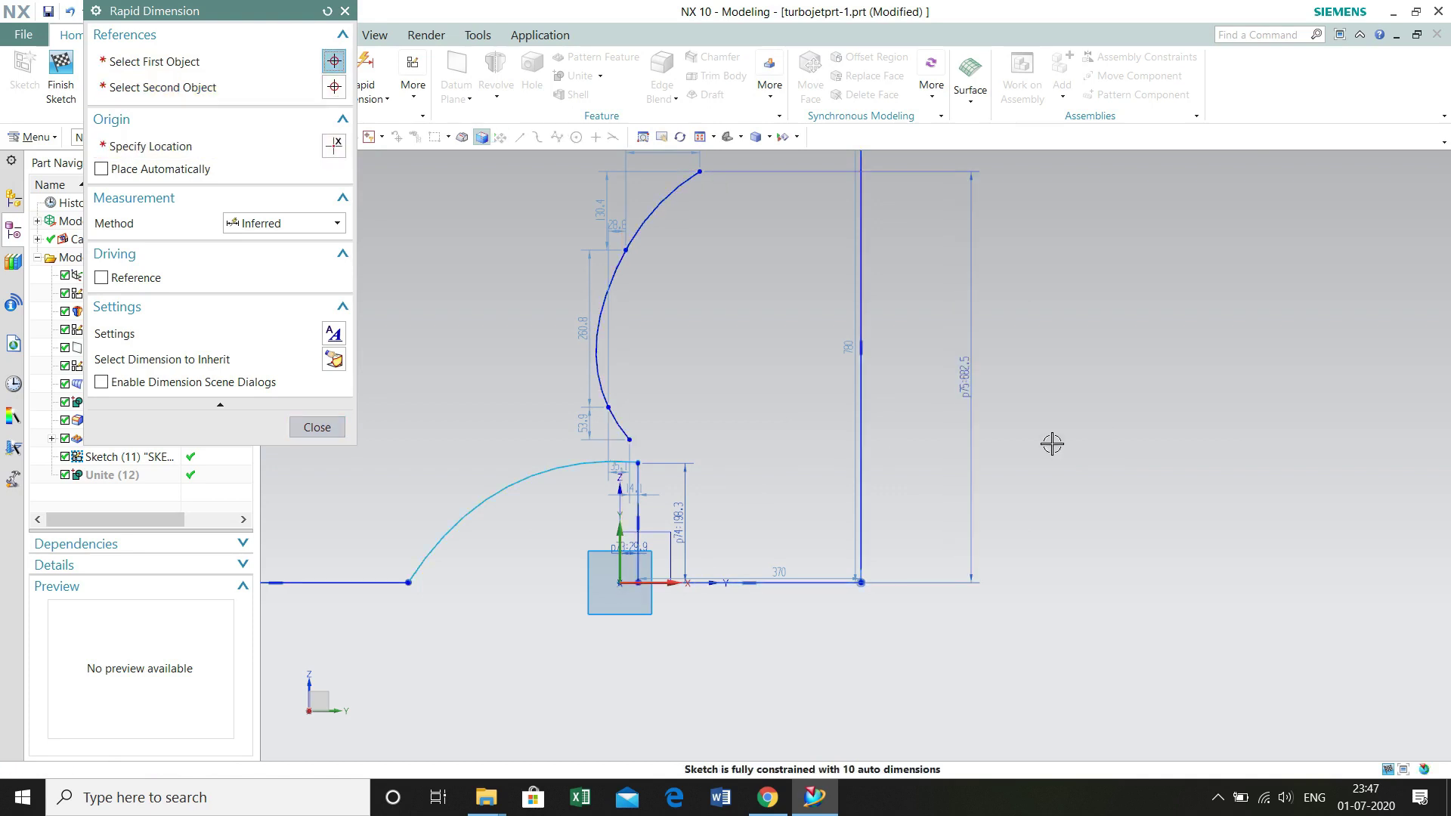
text(707.6)
key(Return)
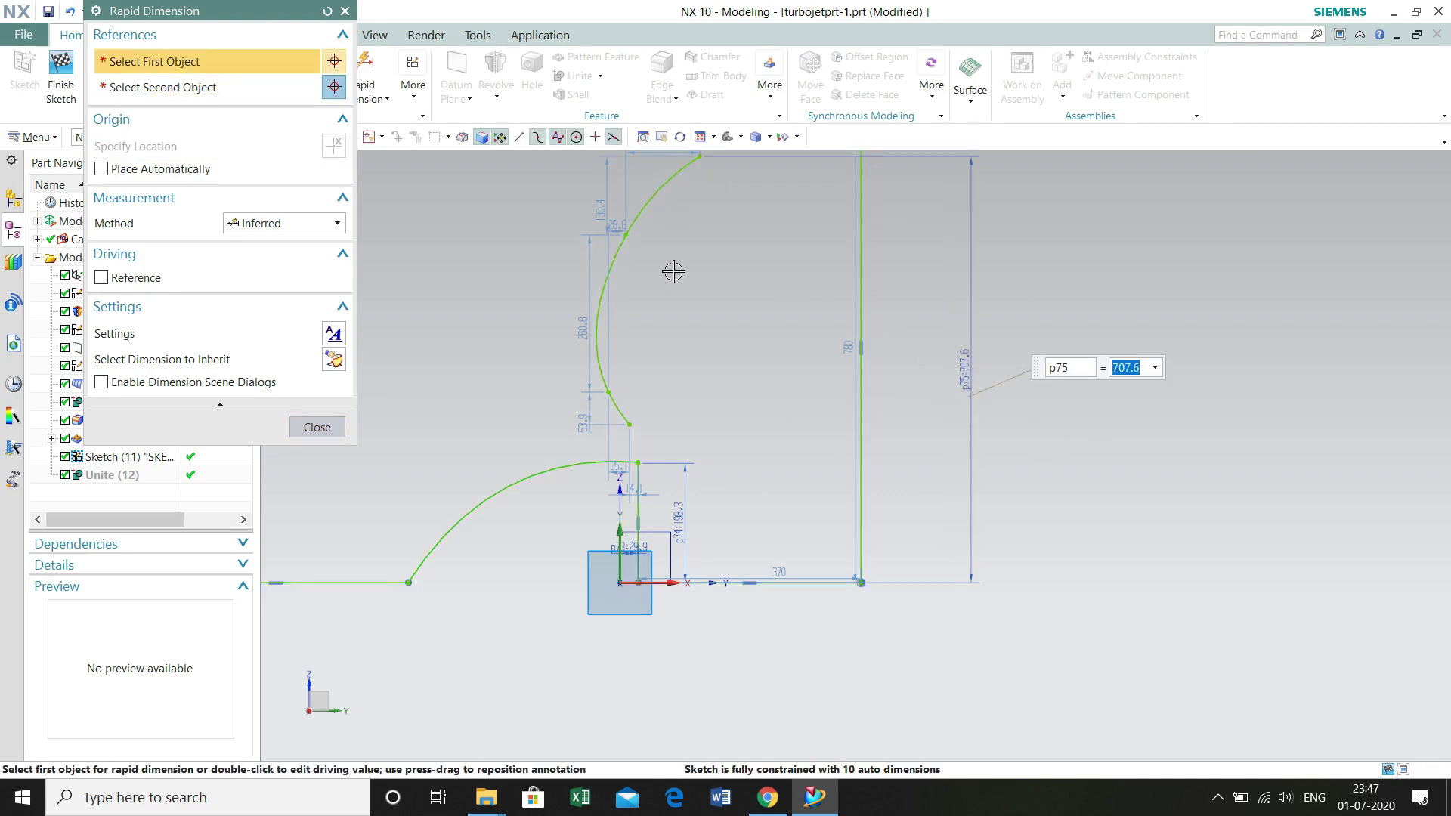
Step: Dimension the spline's second point from the top vertically from the horizontal axis at 457.8 mm
click(617, 586)
click(626, 235)
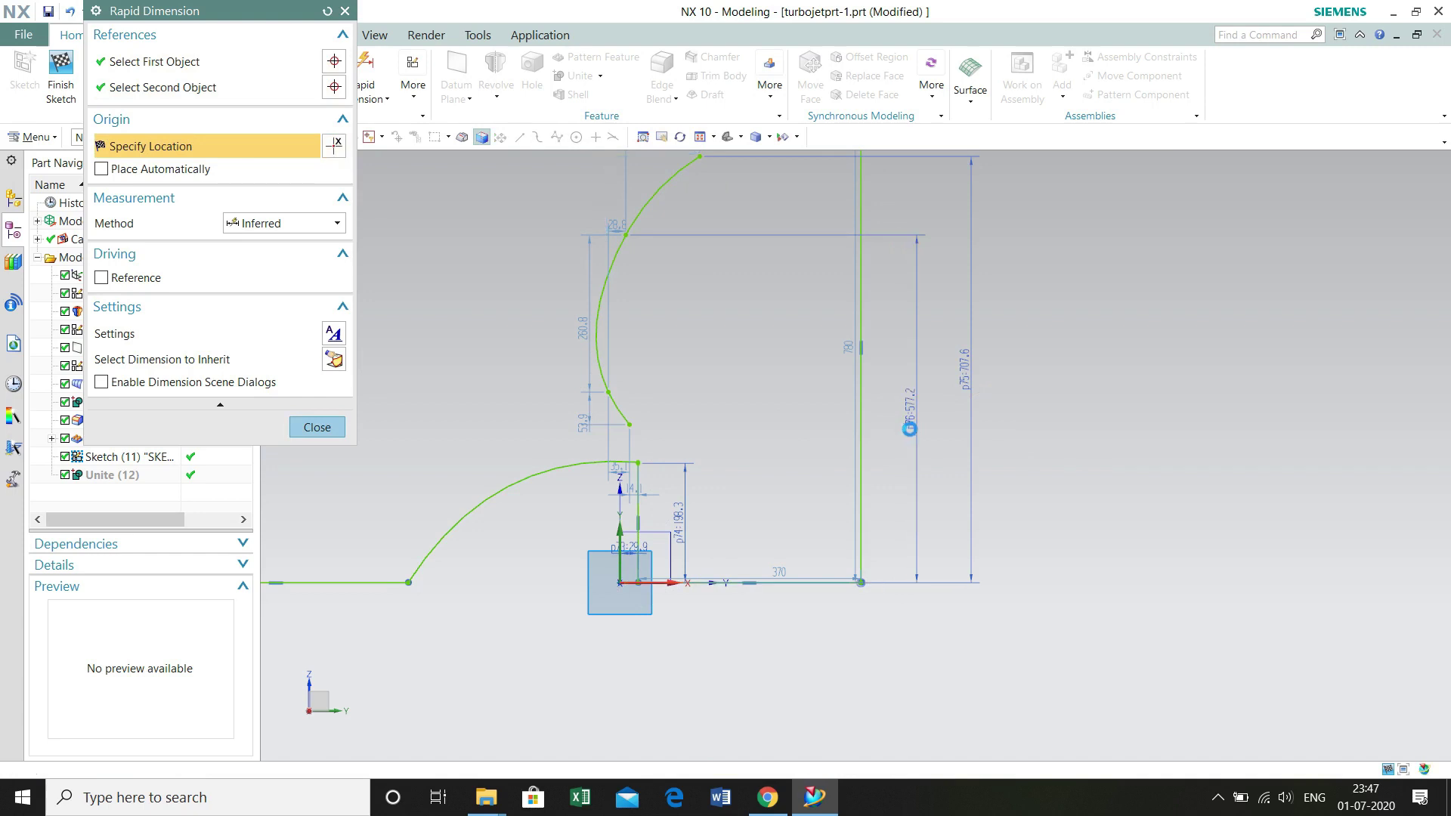
click(909, 424)
text(4)
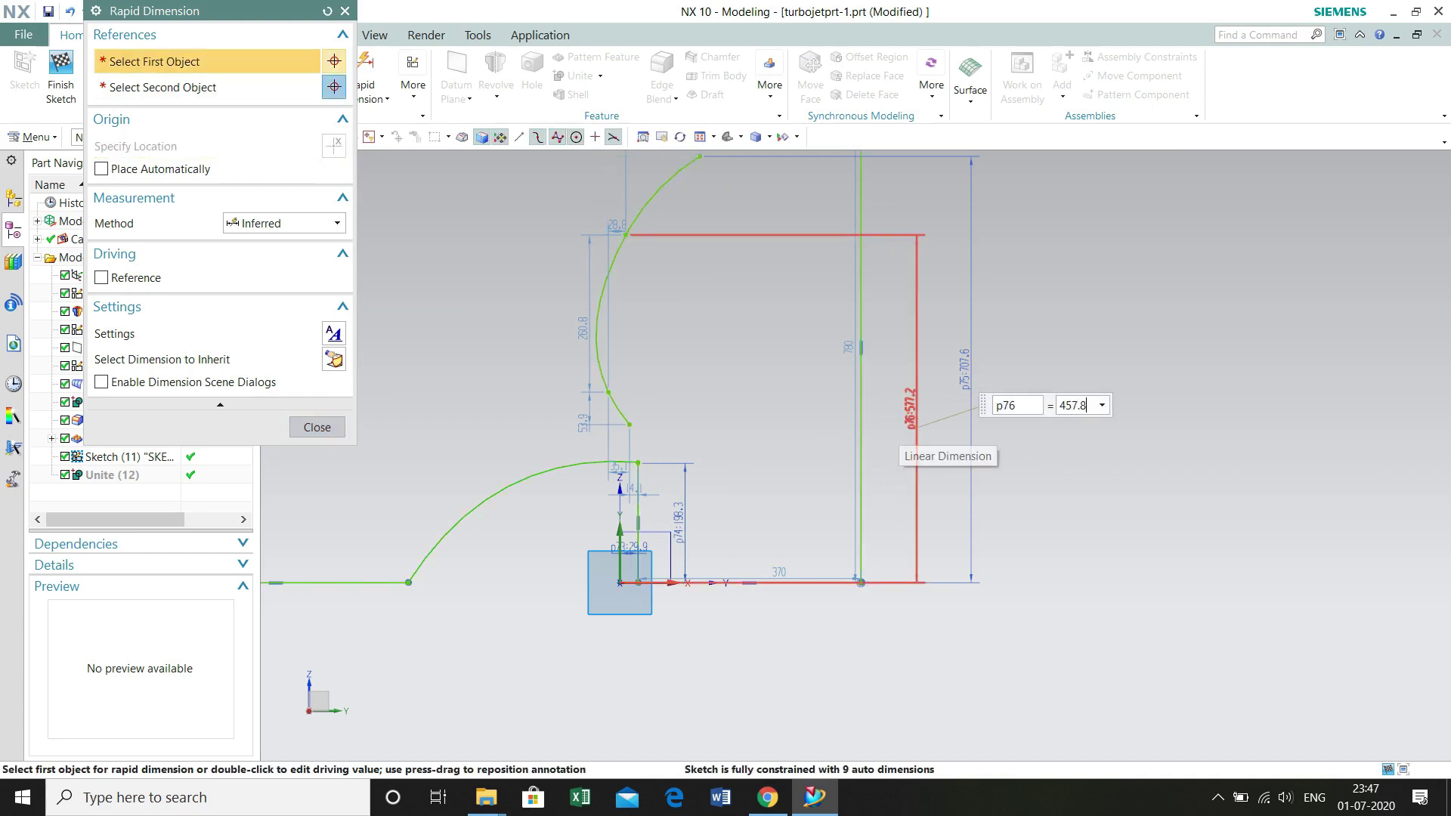
text(57.8)
key(Return)
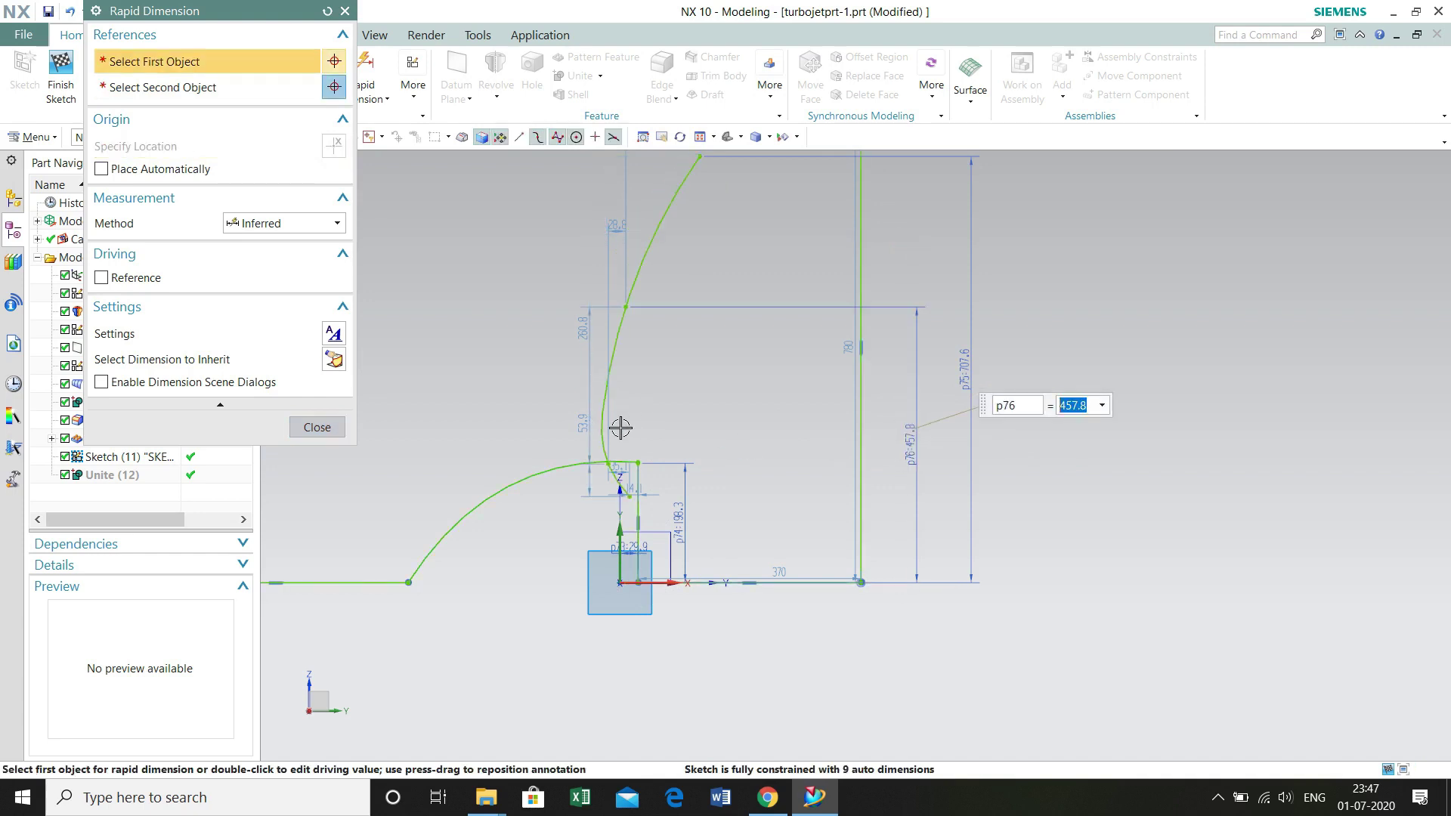
Step: Dimension the spline's third point from the top vertically from the horizontal axis at 261.3 mm
click(610, 463)
click(617, 585)
click(897, 489)
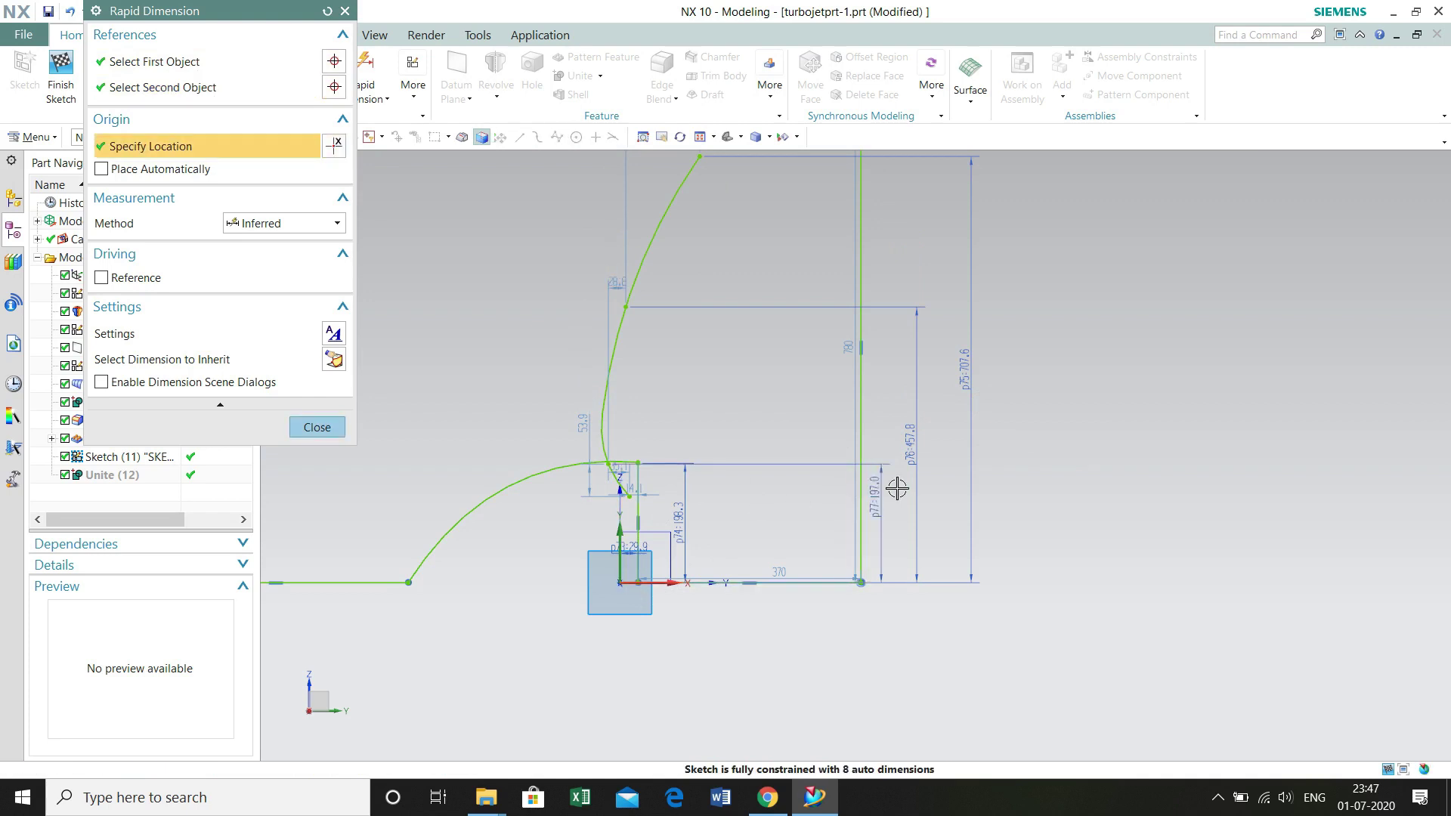
click(897, 488)
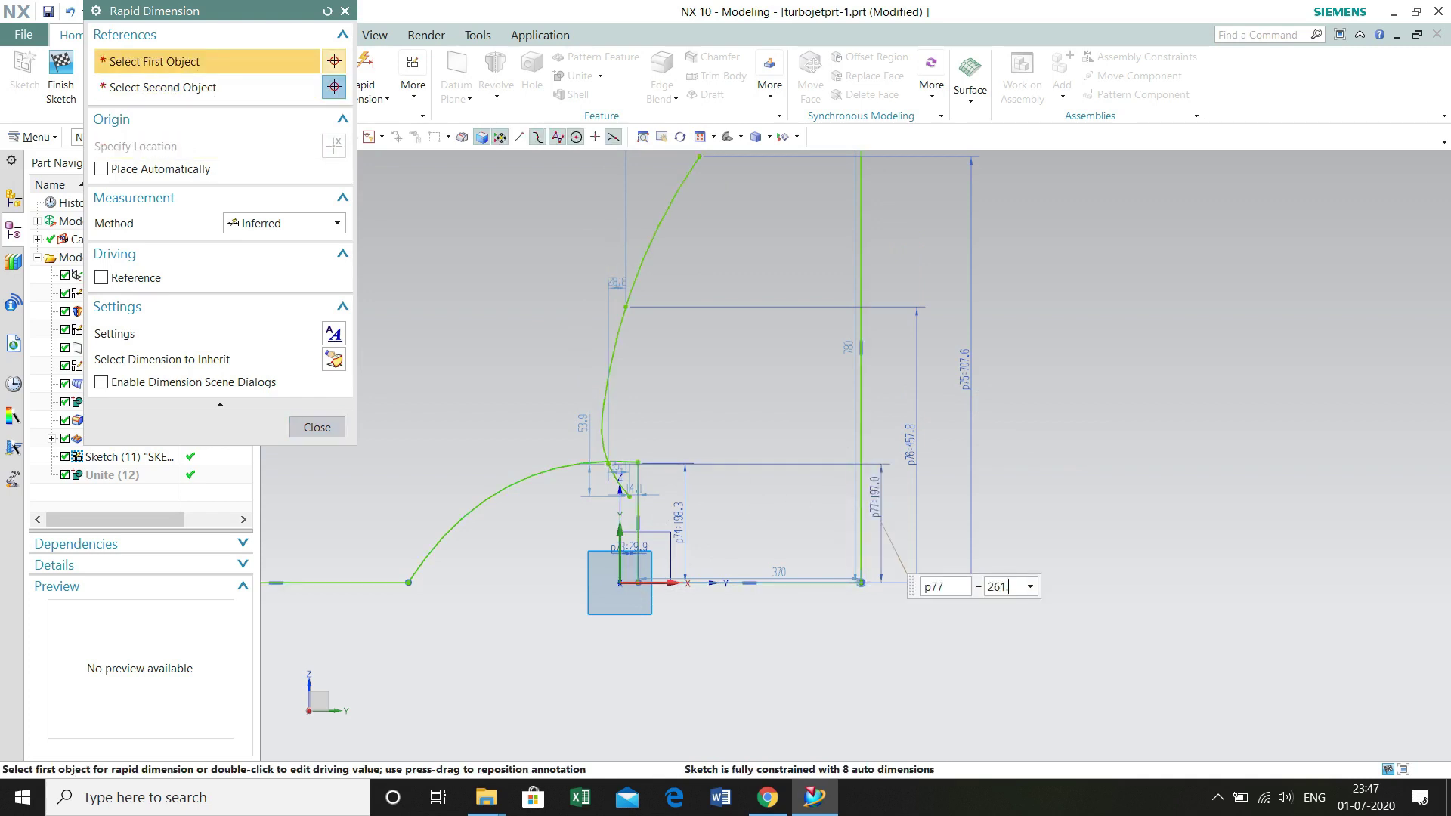
key(Return)
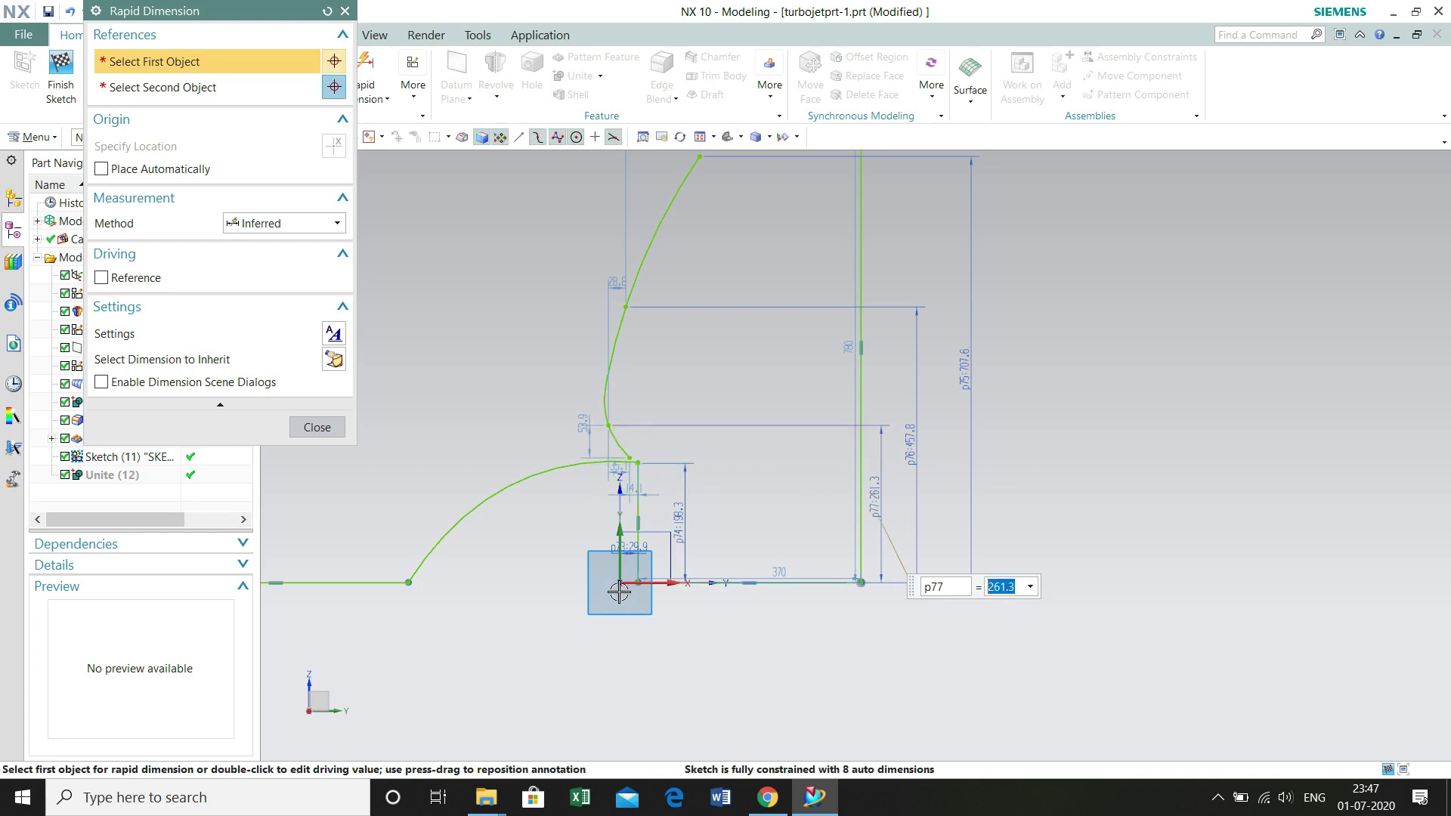
Step: Dimension the spline's third point from the top horizontally from the origin at 25.6 mm
click(609, 427)
click(620, 583)
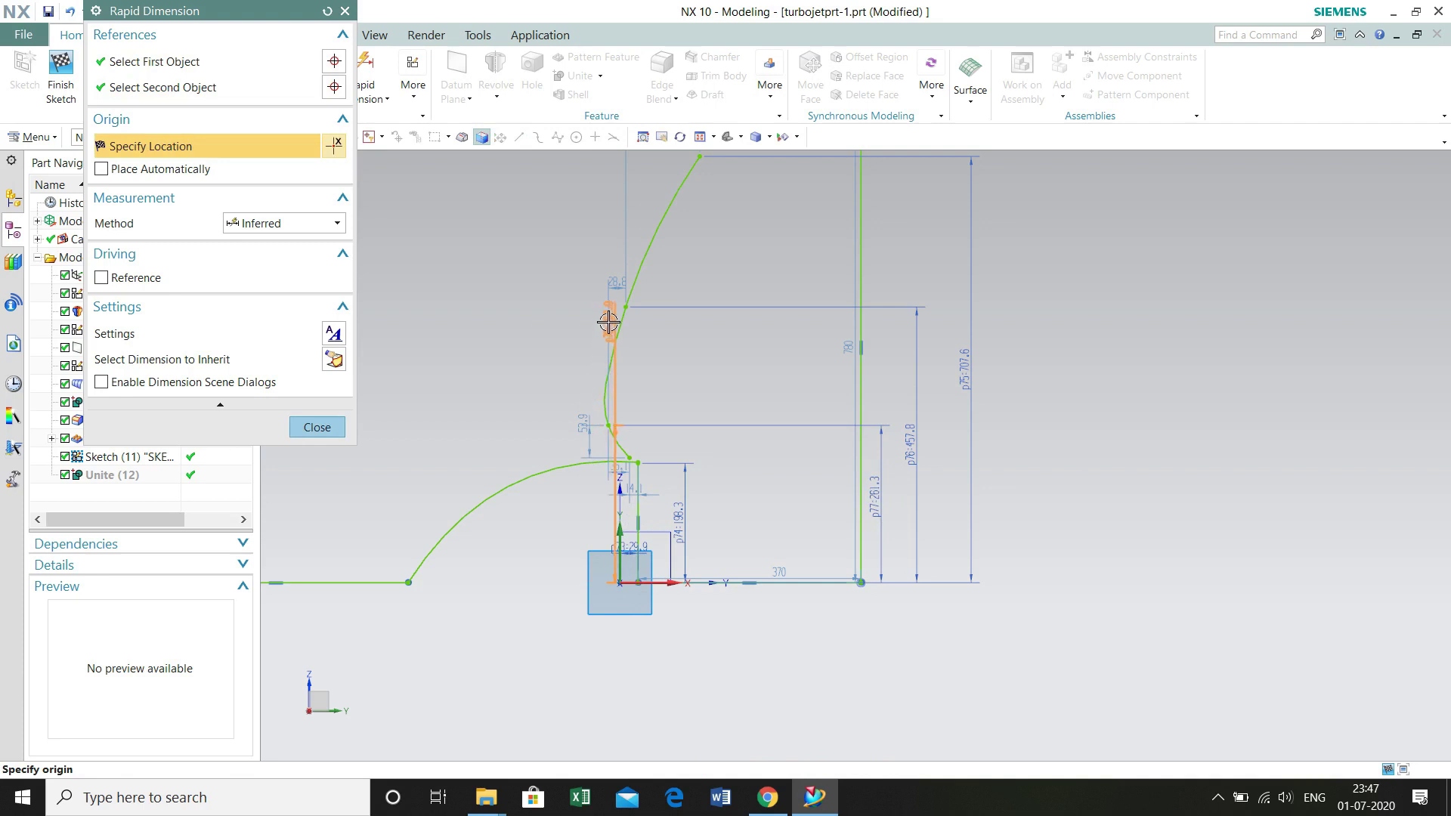
click(306, 223)
click(298, 259)
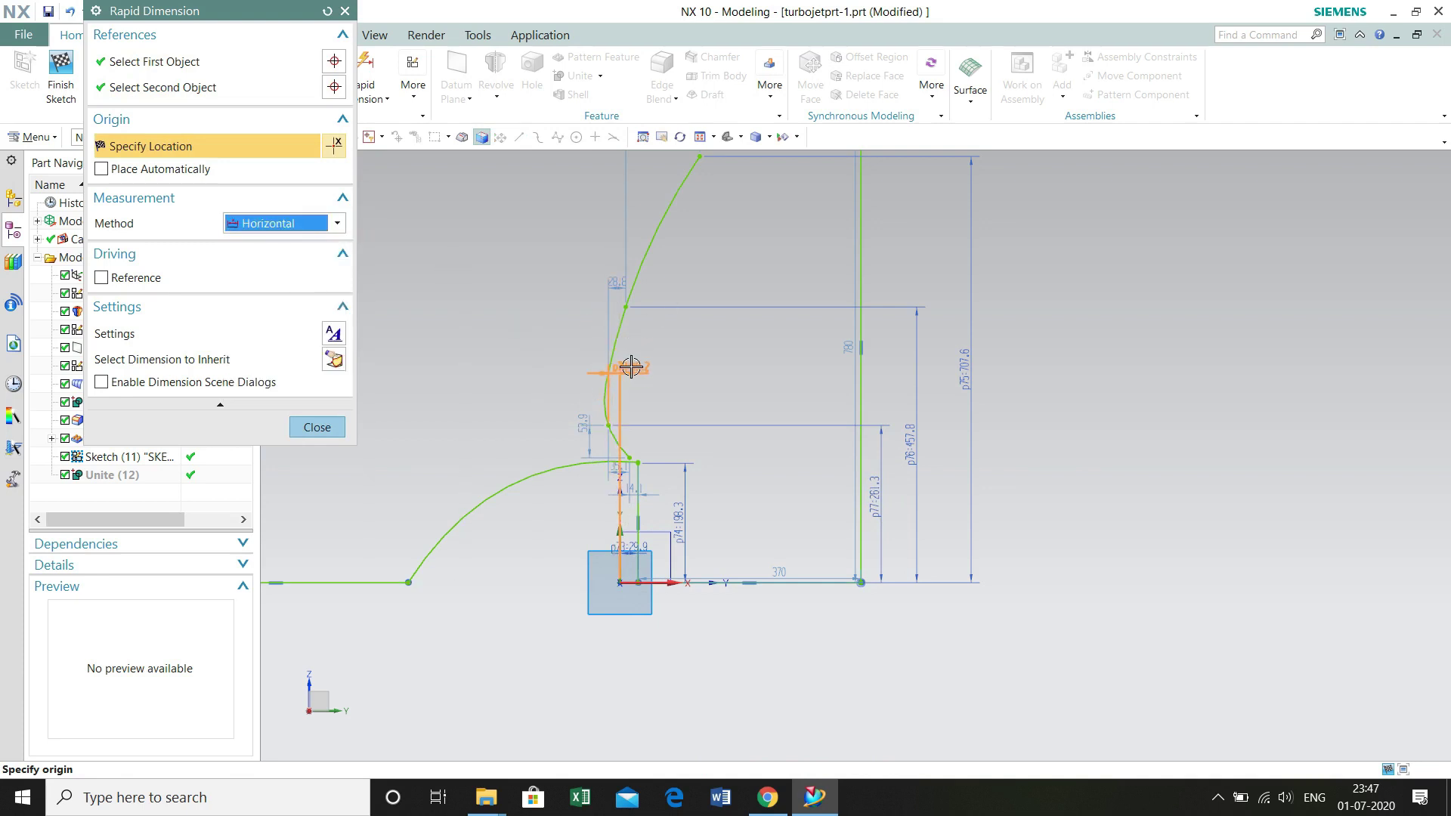
click(631, 367)
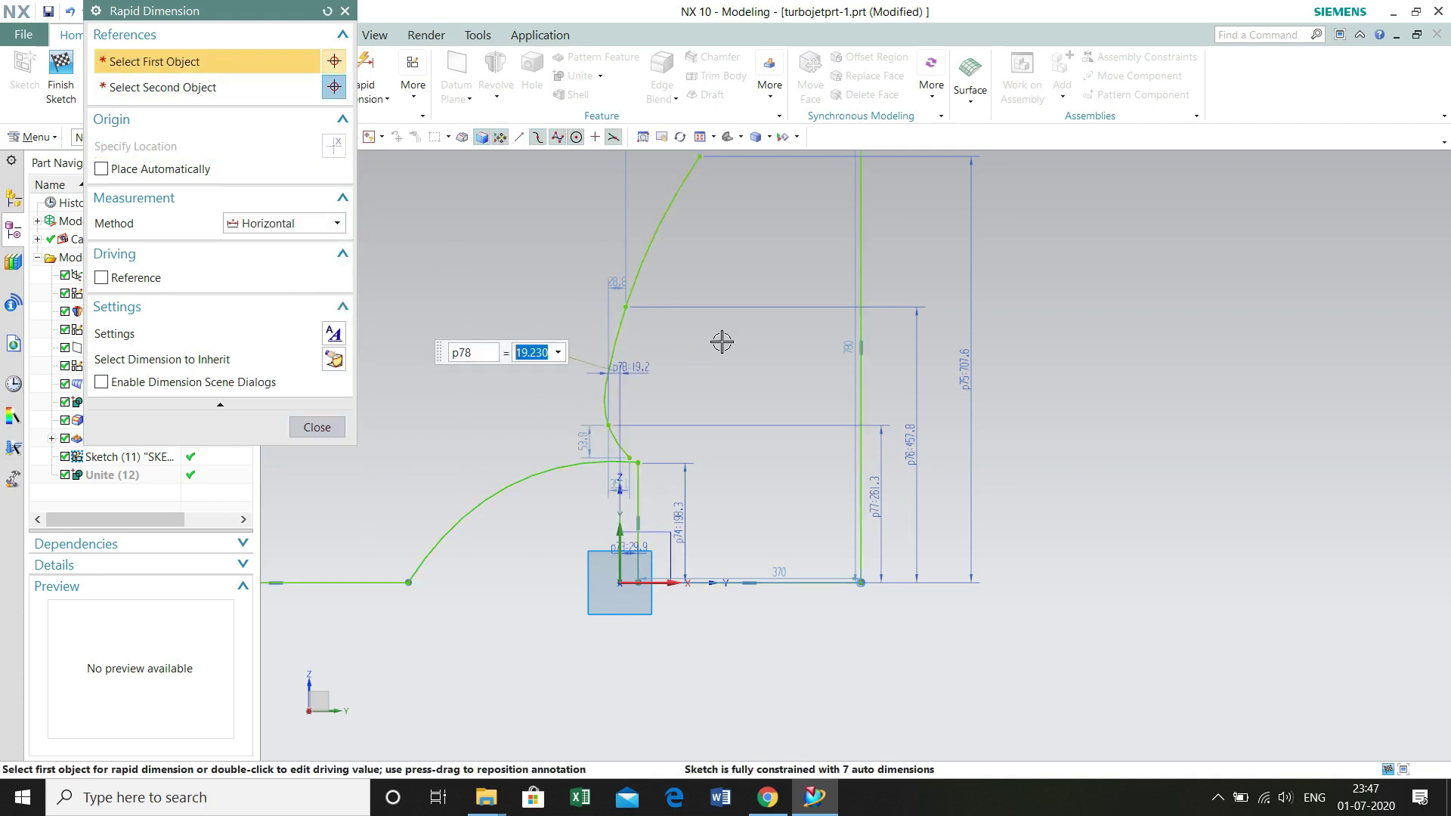
text(25.6)
key(Return)
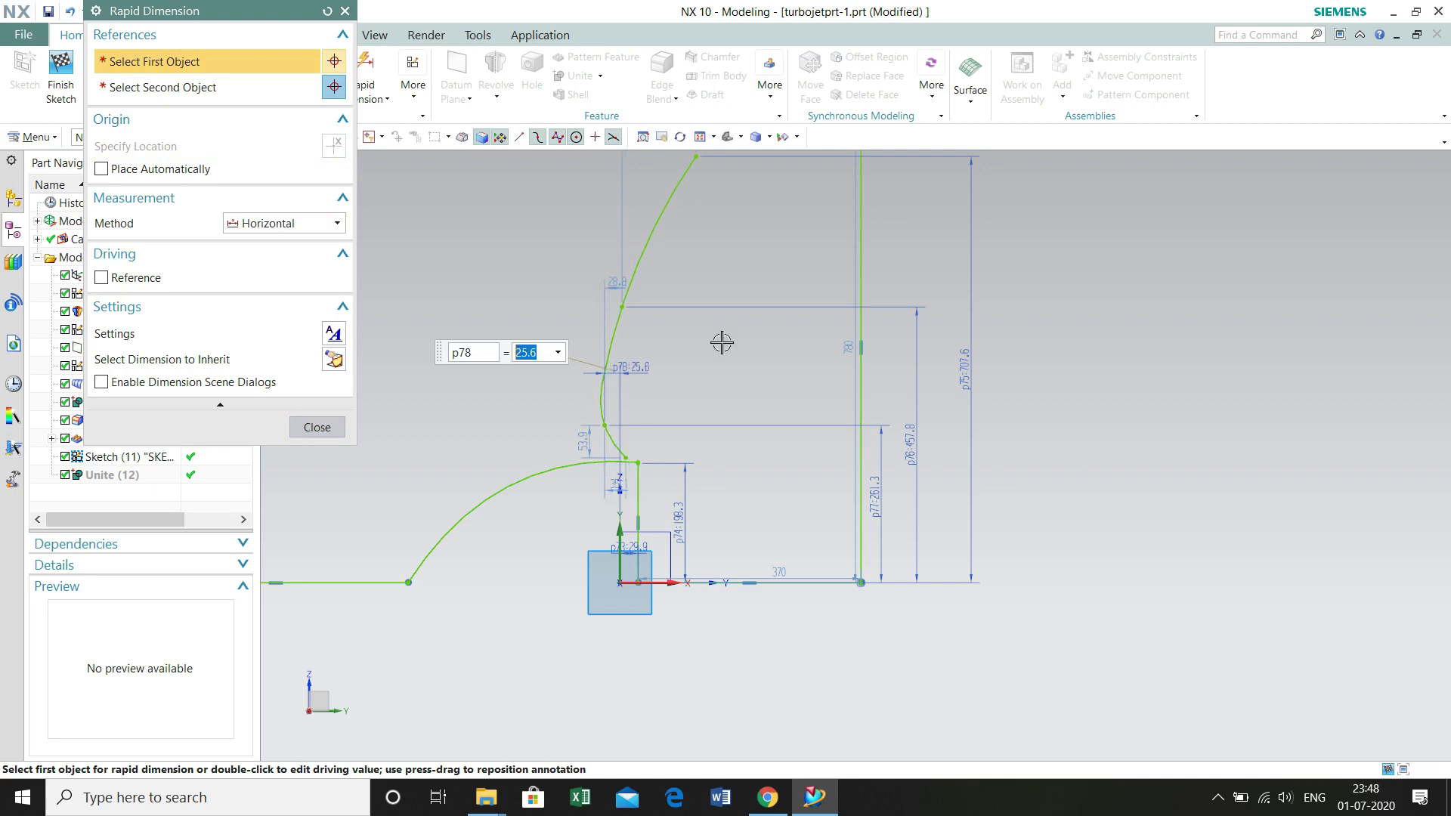
Step: Dimension the spline's second point from the top horizontally from the origin at 25.6 mm
click(623, 307)
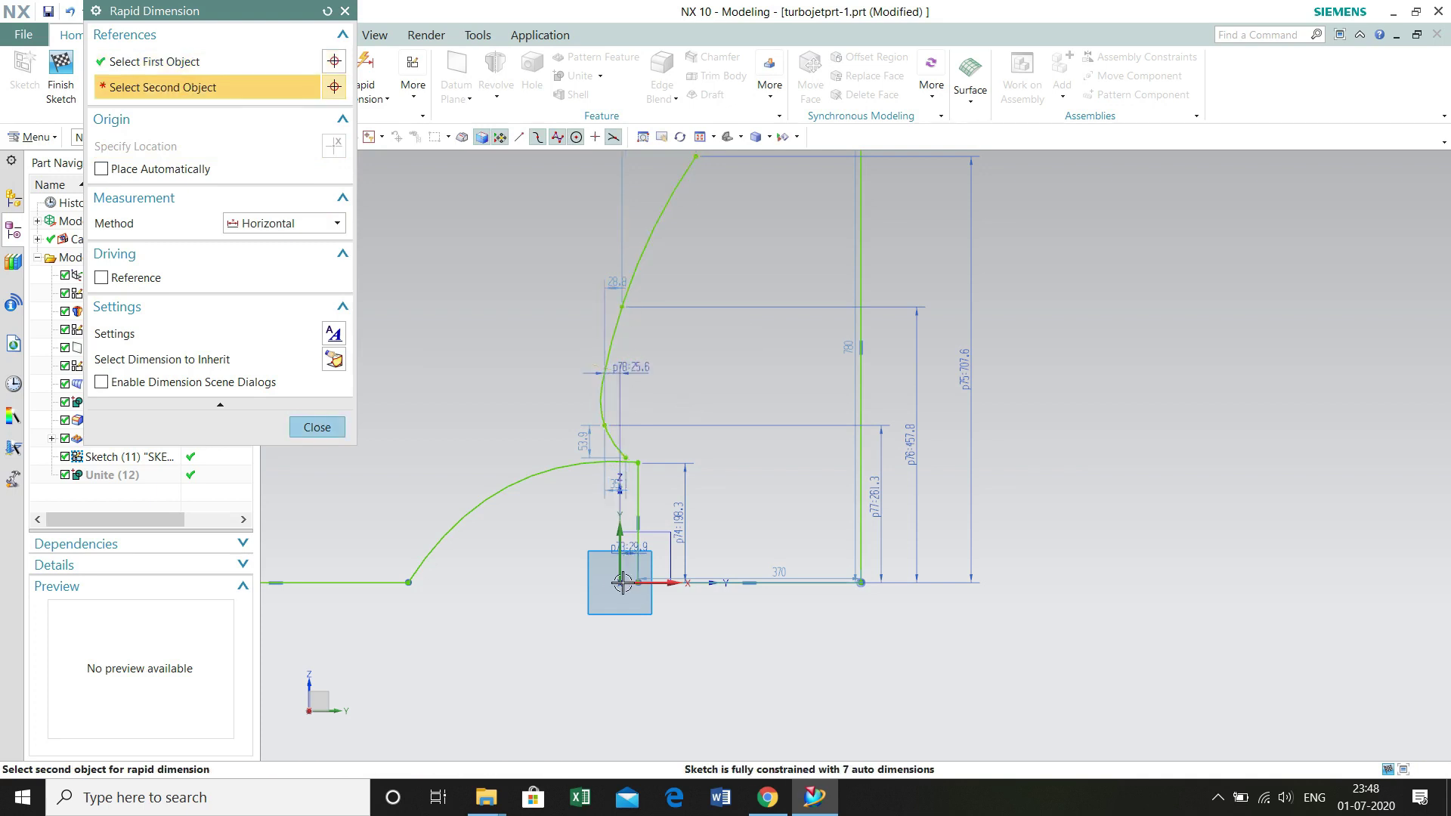
click(619, 582)
click(612, 237)
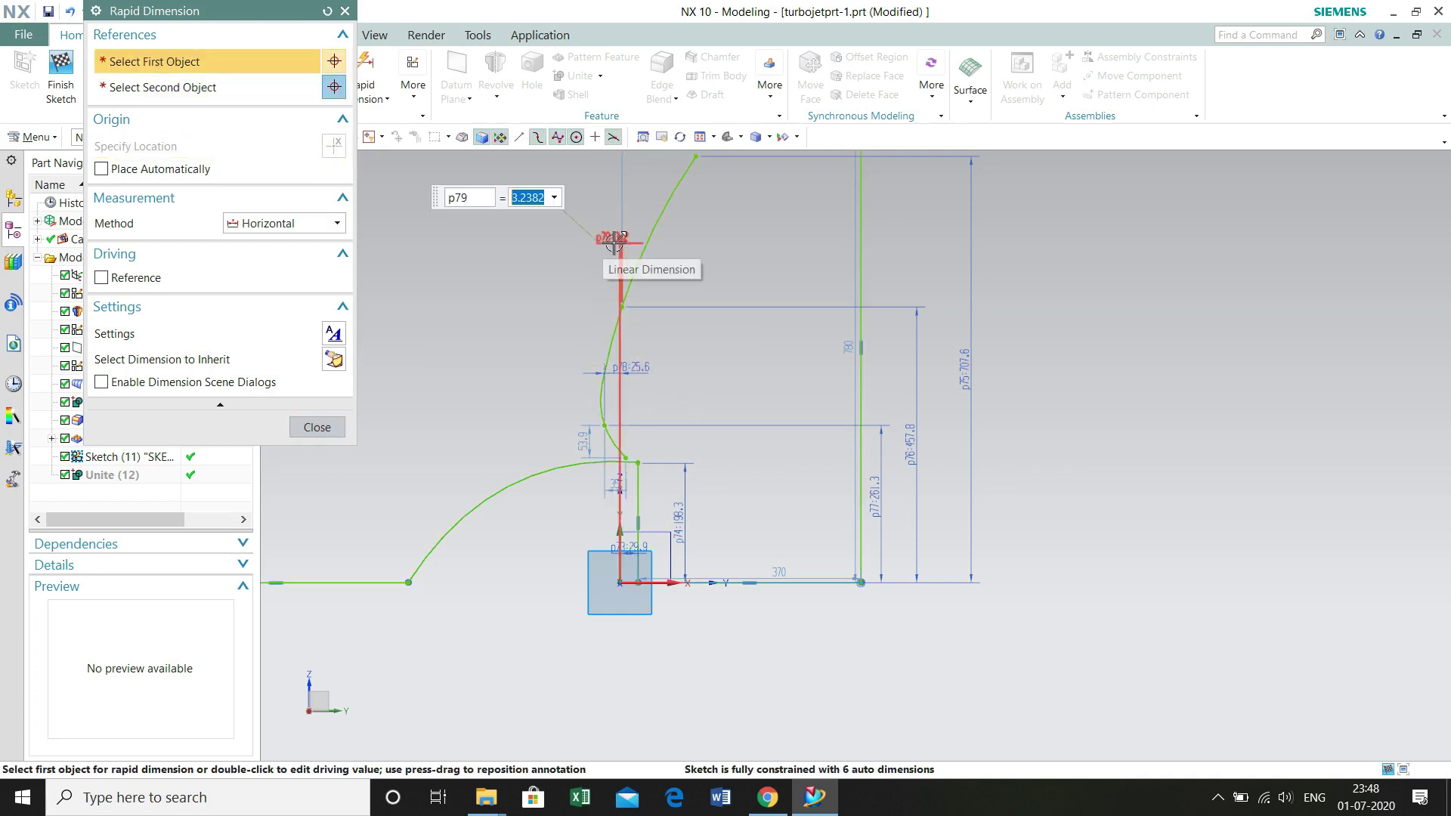
text(25.6)
key(Return)
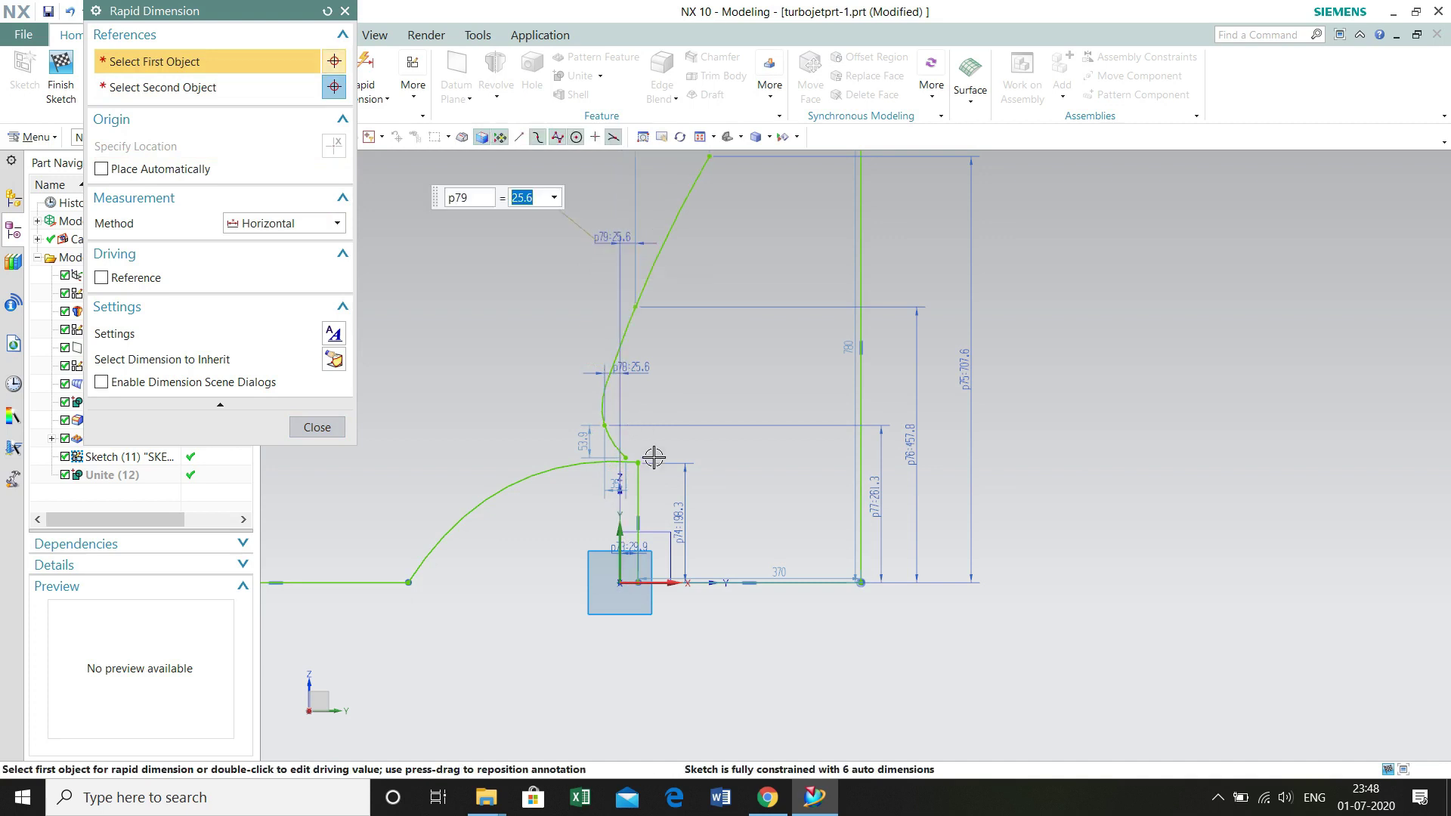
Step: Change the horizontal dimension of the spline's third point from the top to -25.6 mm
double_click(631, 368)
text(-25.)
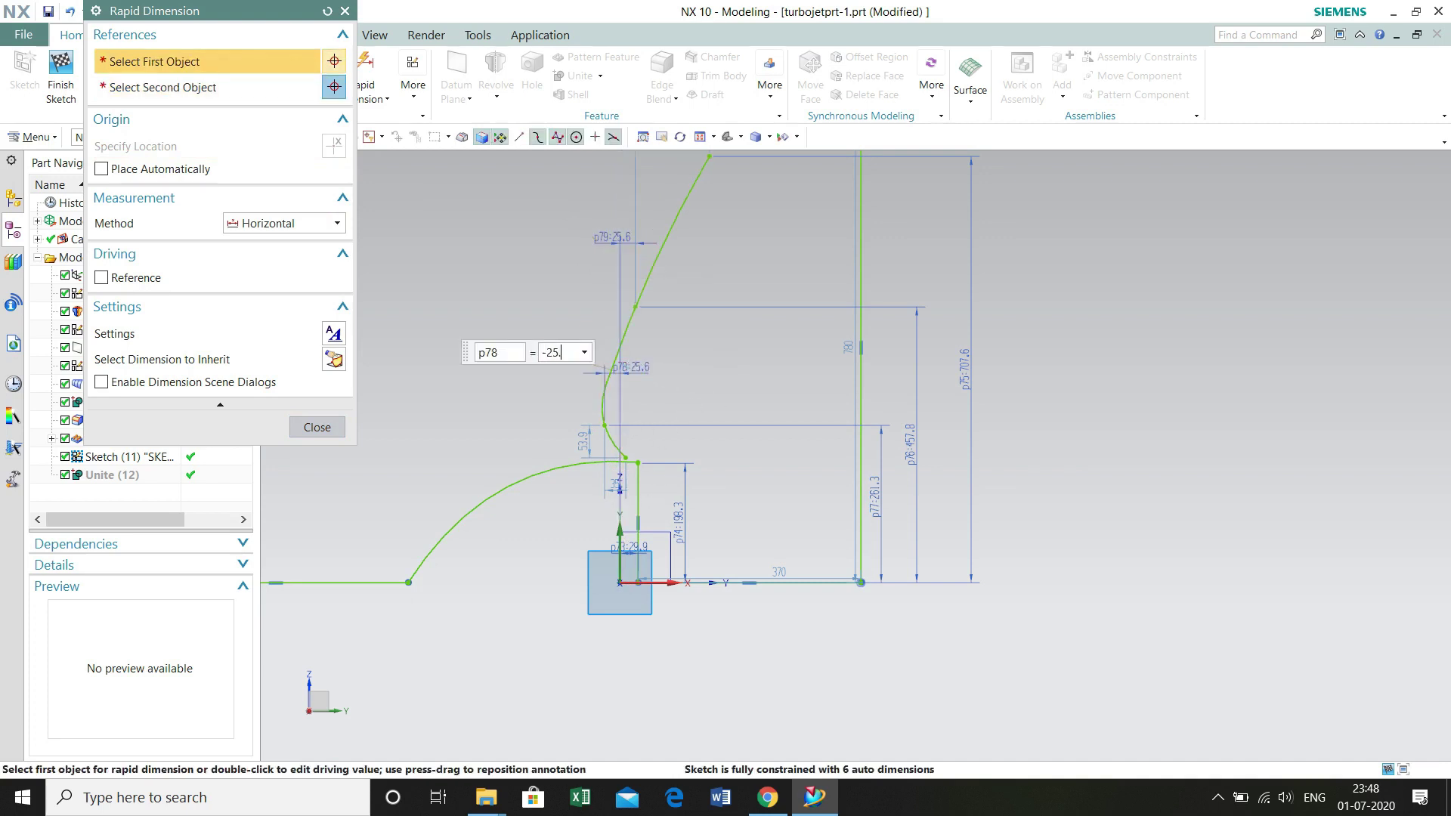
text(6)
key(Return)
Step: Dimension the spline's upper end point horizontally from the origin at 223.4 mm
scroll(714, 364, down, 3)
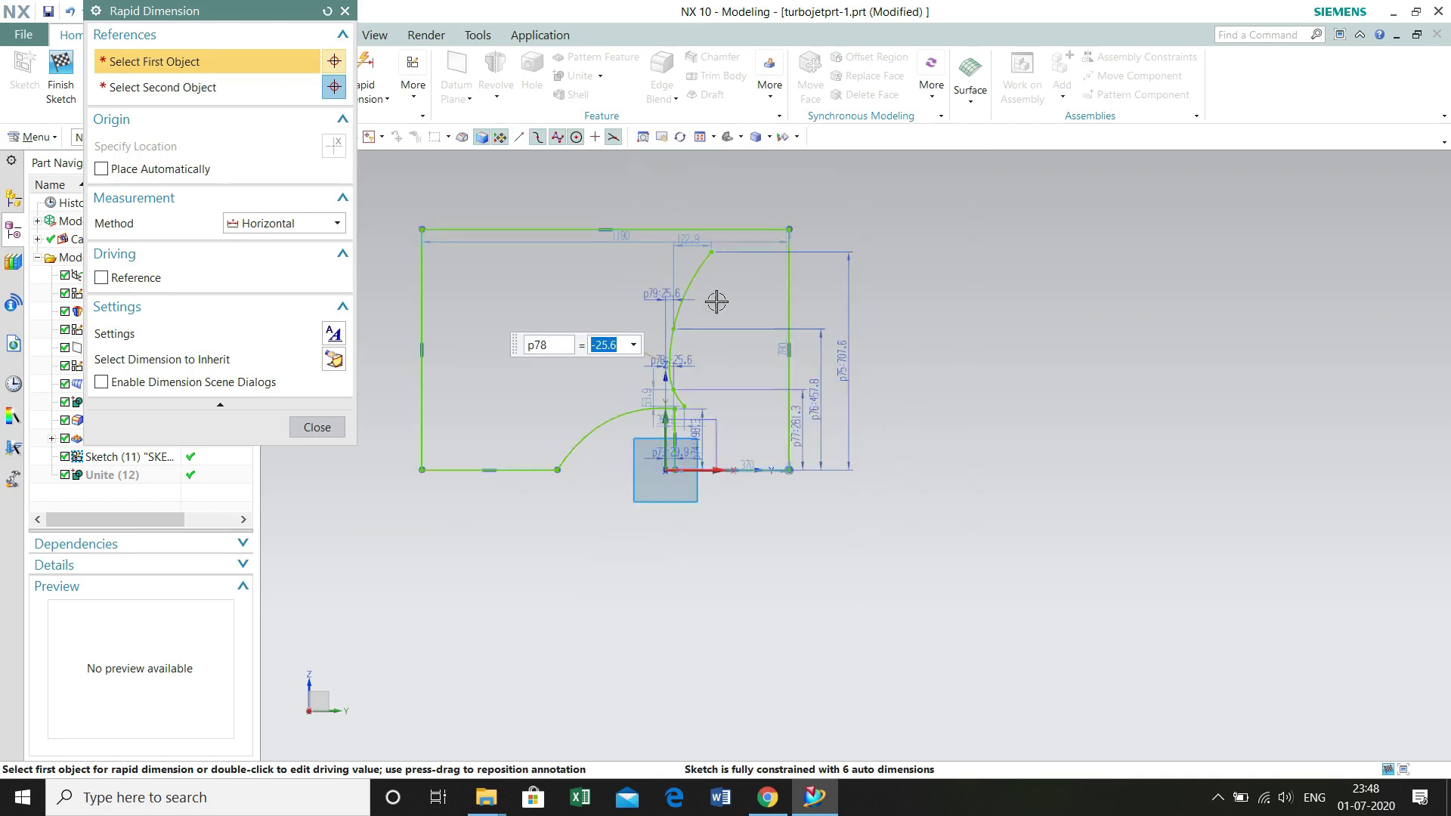
click(710, 252)
click(665, 477)
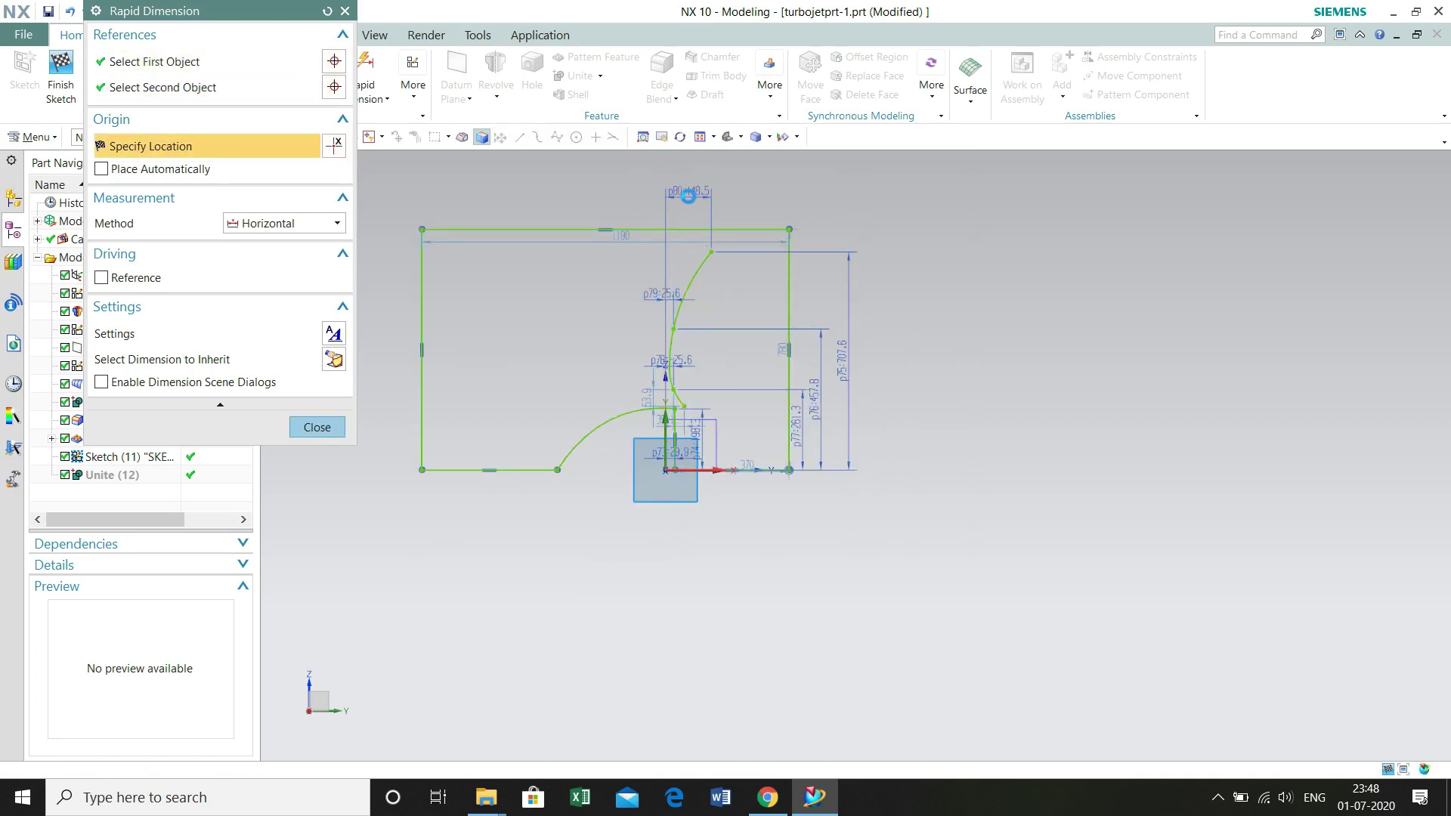
click(689, 193)
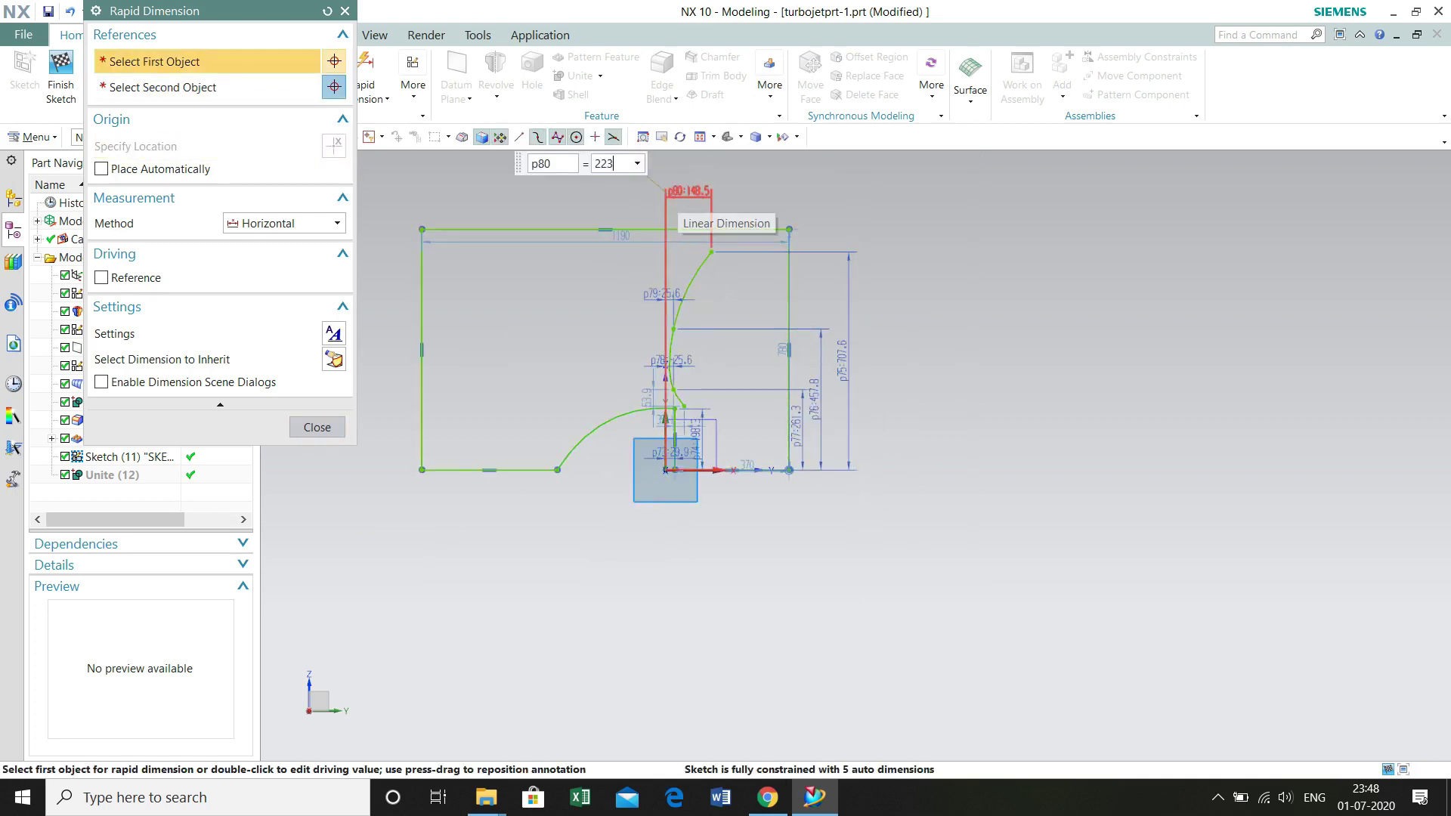
text(223.4)
key(Return)
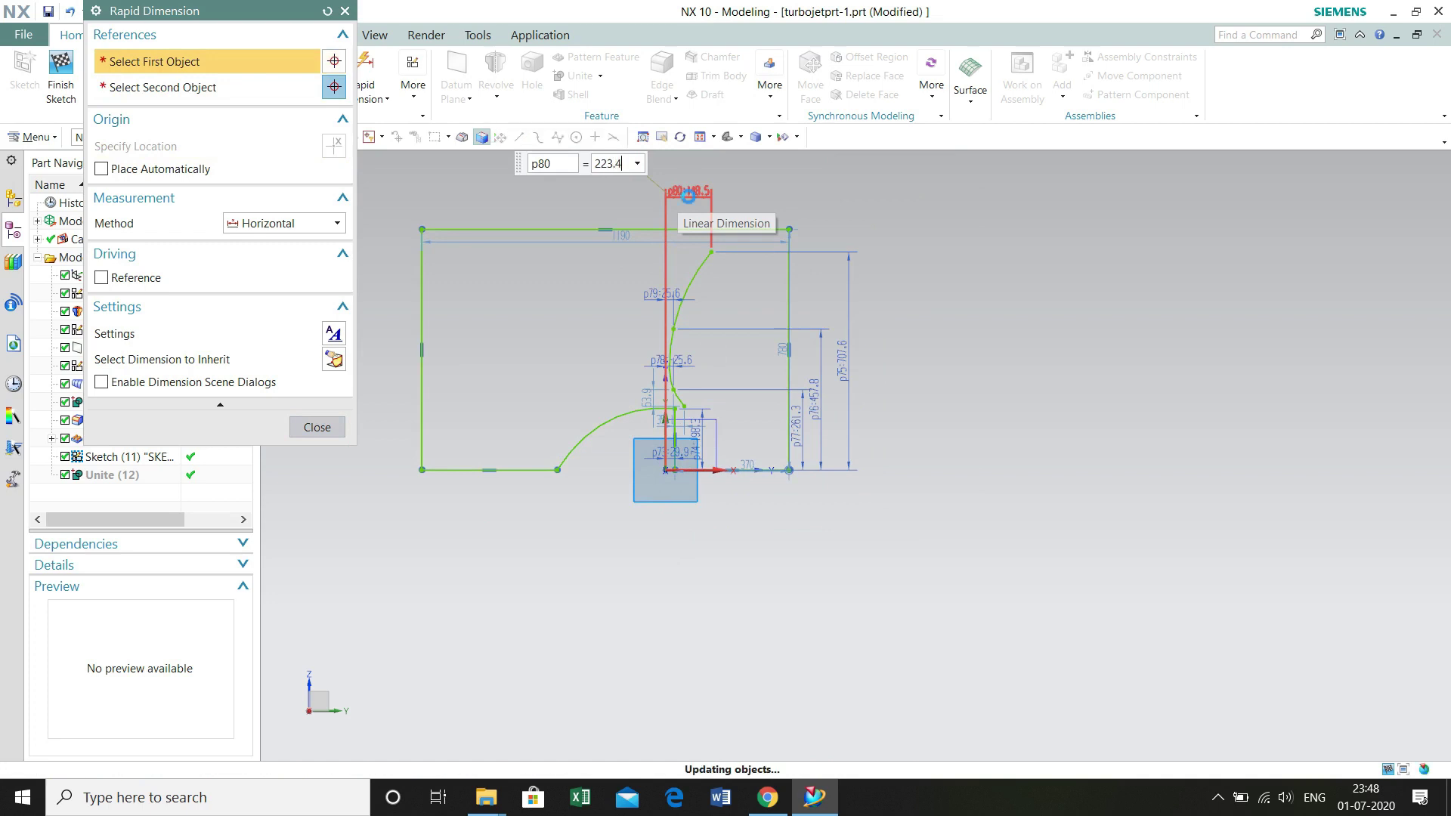
Step: Finish dimensioning and move the spline's lower end onto the upper end of the hub curve
scroll(712, 401, up, 2)
scroll(712, 401, up, 2)
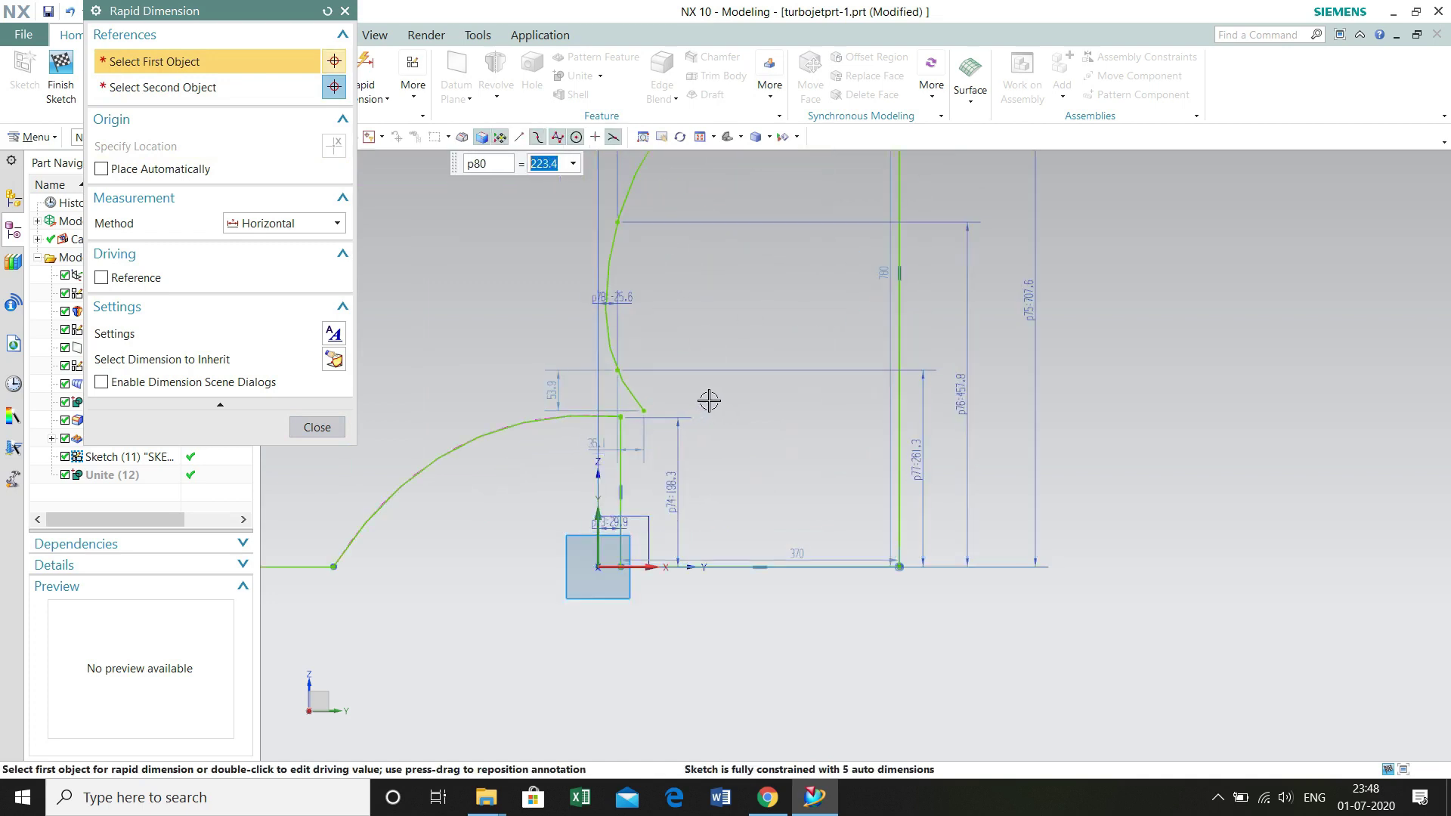
click(317, 427)
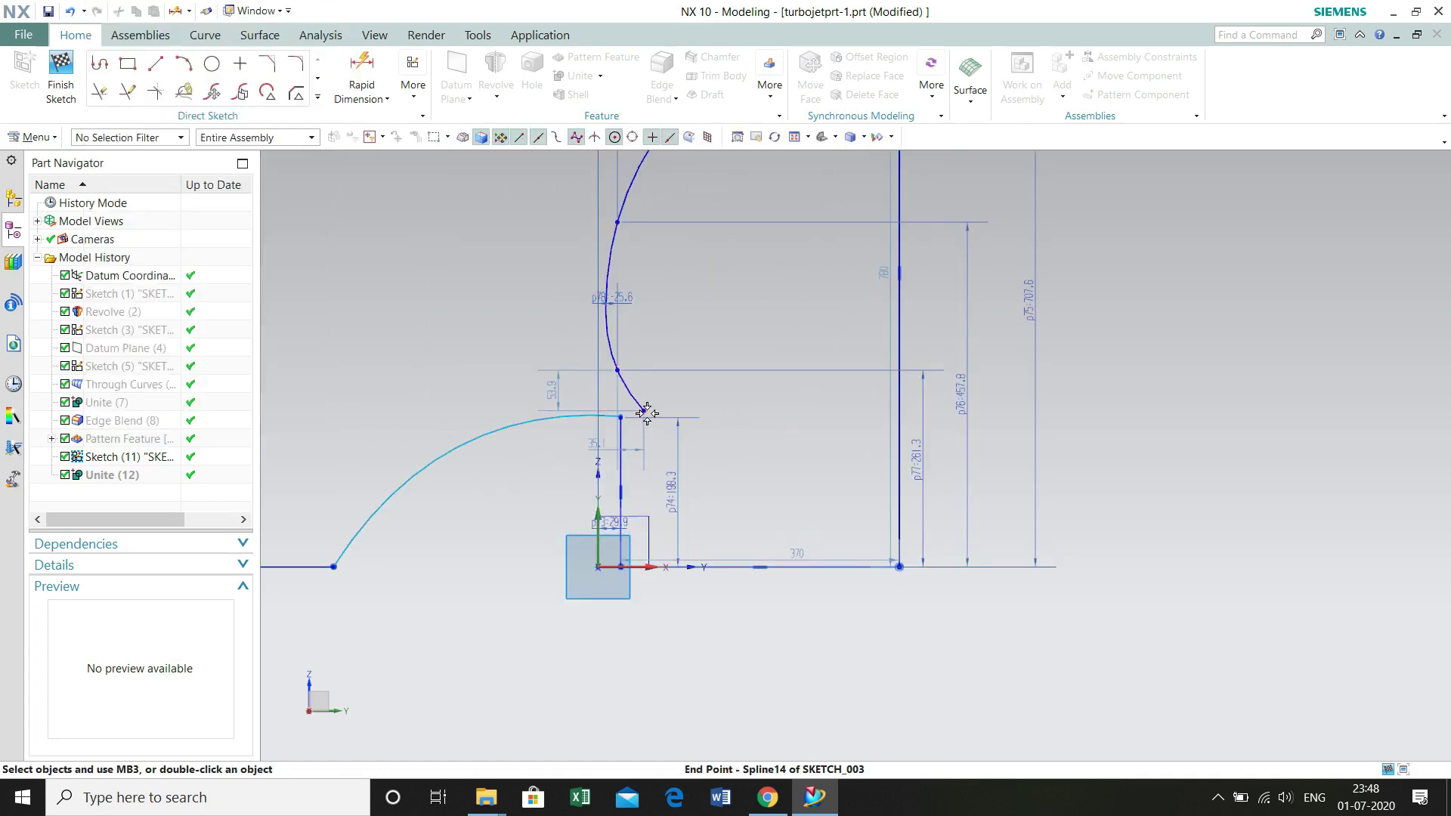
scroll(621, 418, up, 5)
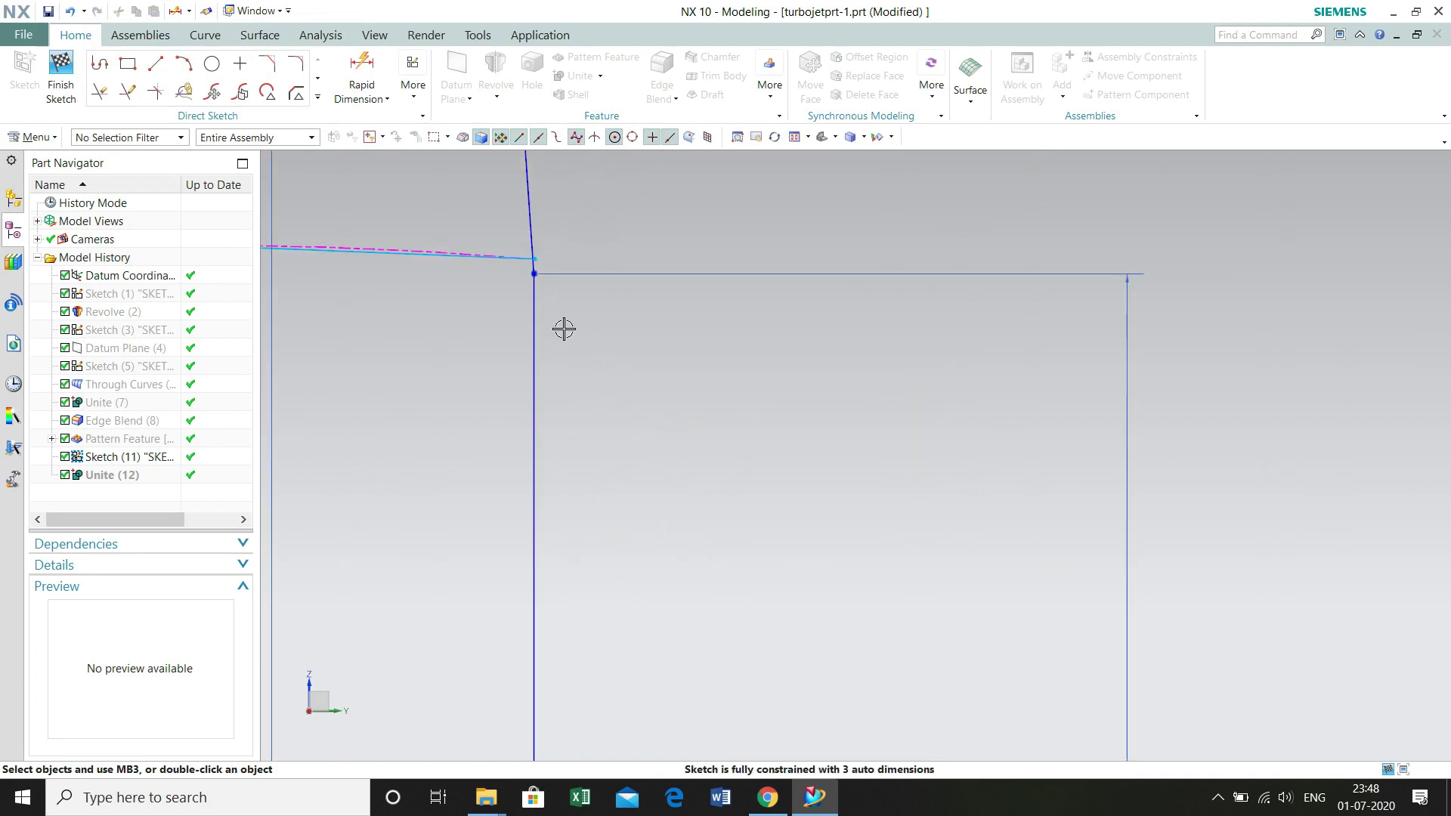
right_click(465, 255)
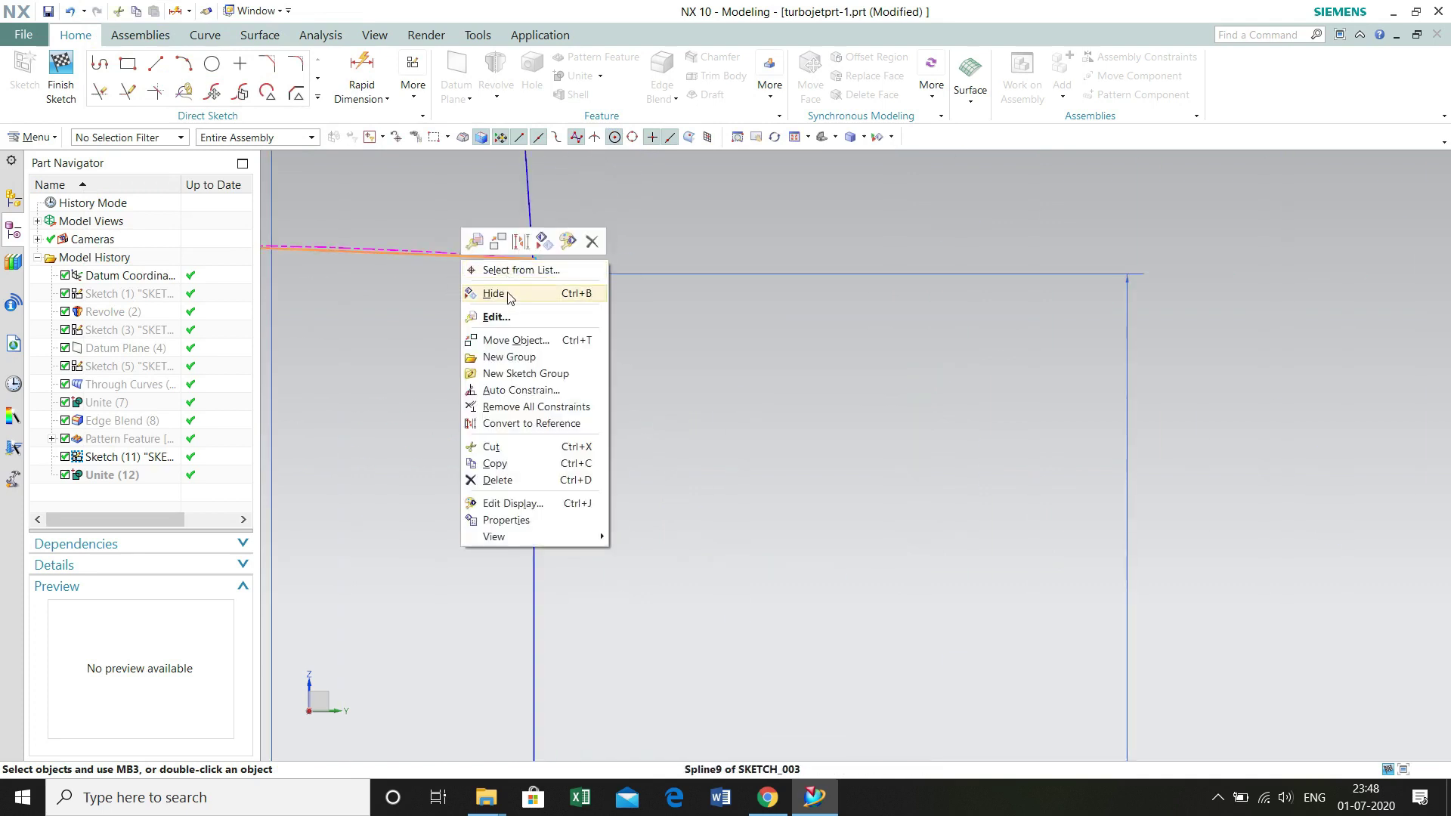
key(Escape)
scroll(451, 253, down, 10)
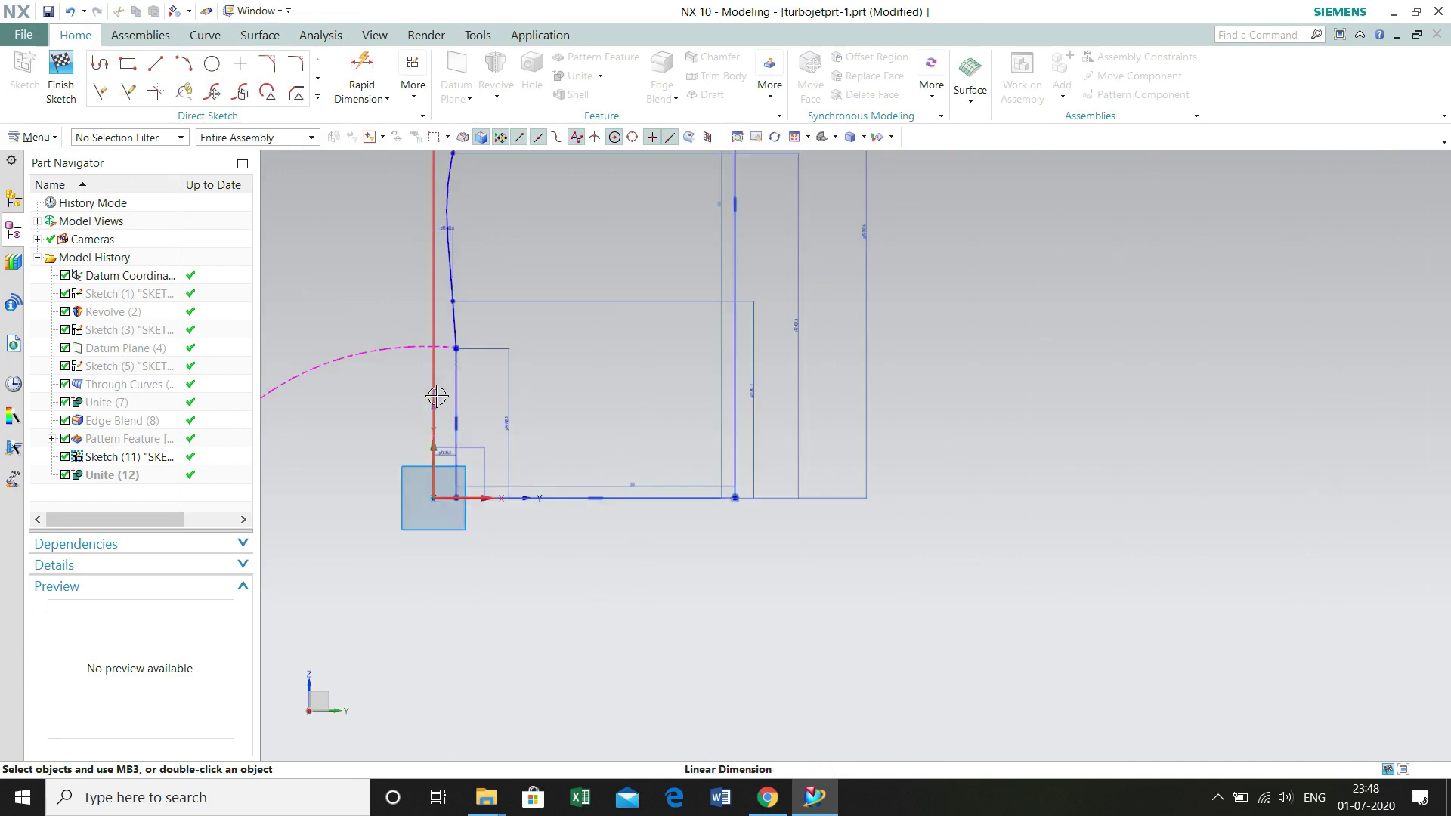
scroll(508, 402, up, 5)
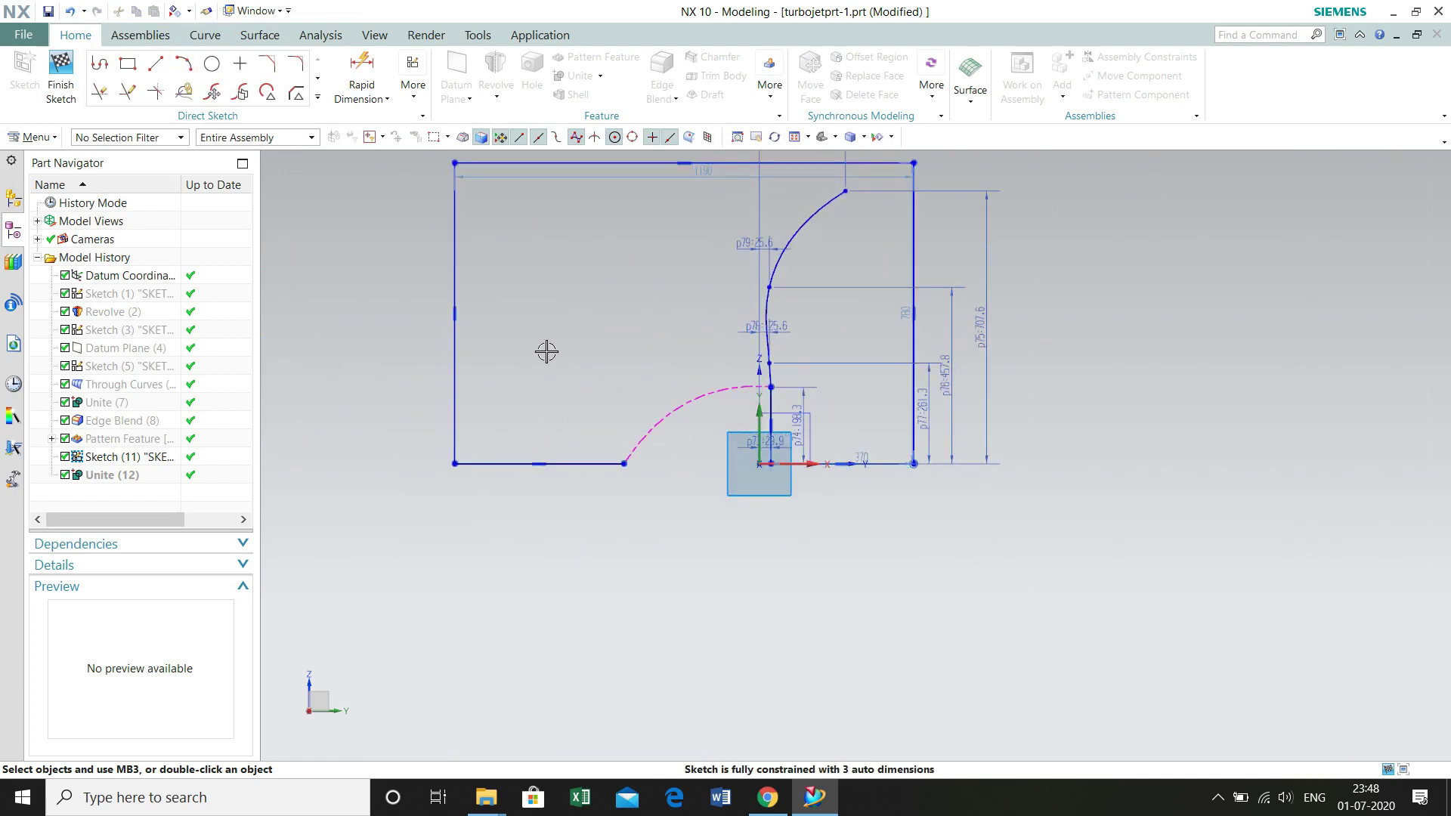
Step: Sketch a horizontal line from the spline's upper end across to the far side of the vertical axis
click(154, 62)
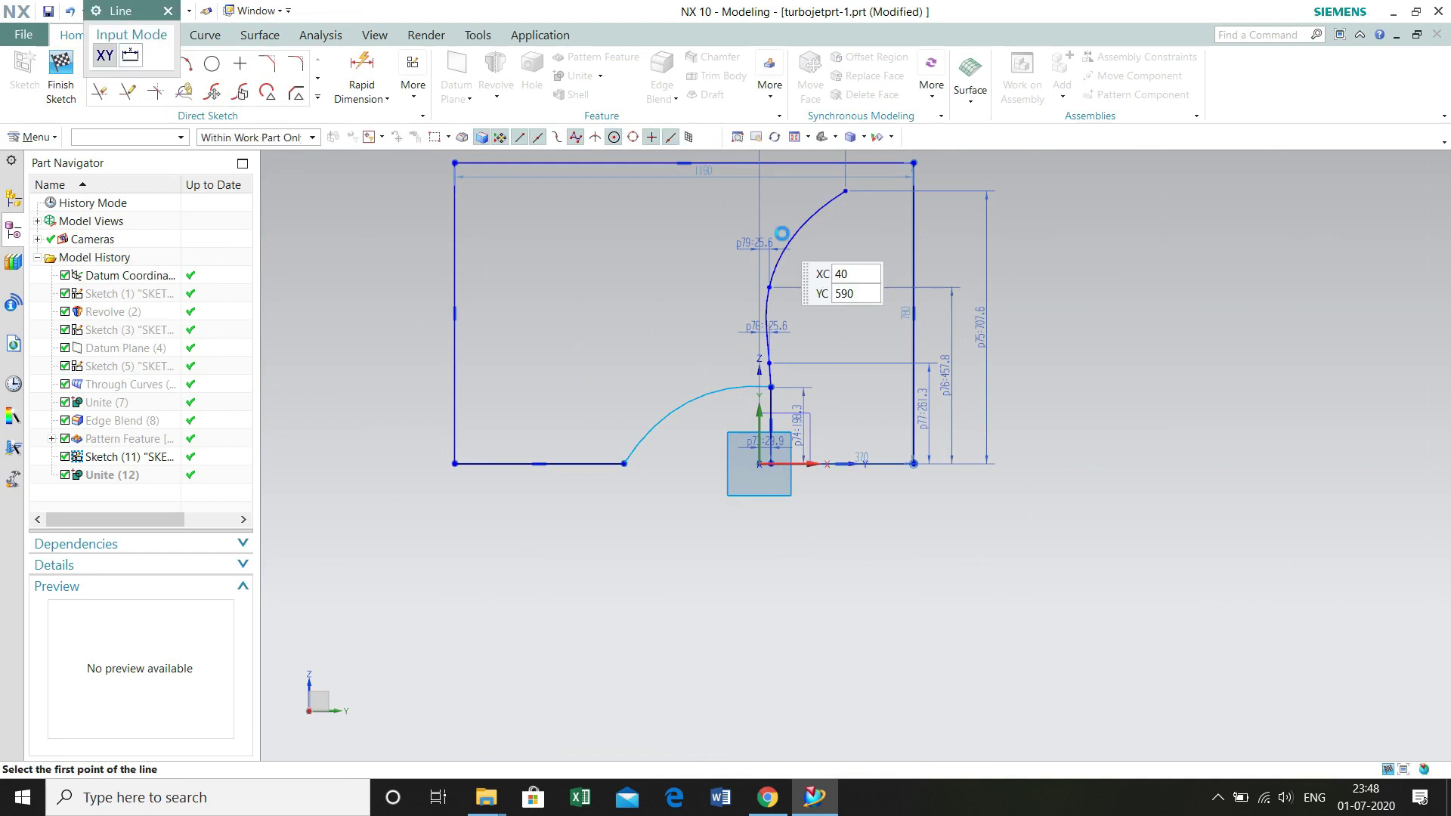
click(845, 191)
click(650, 189)
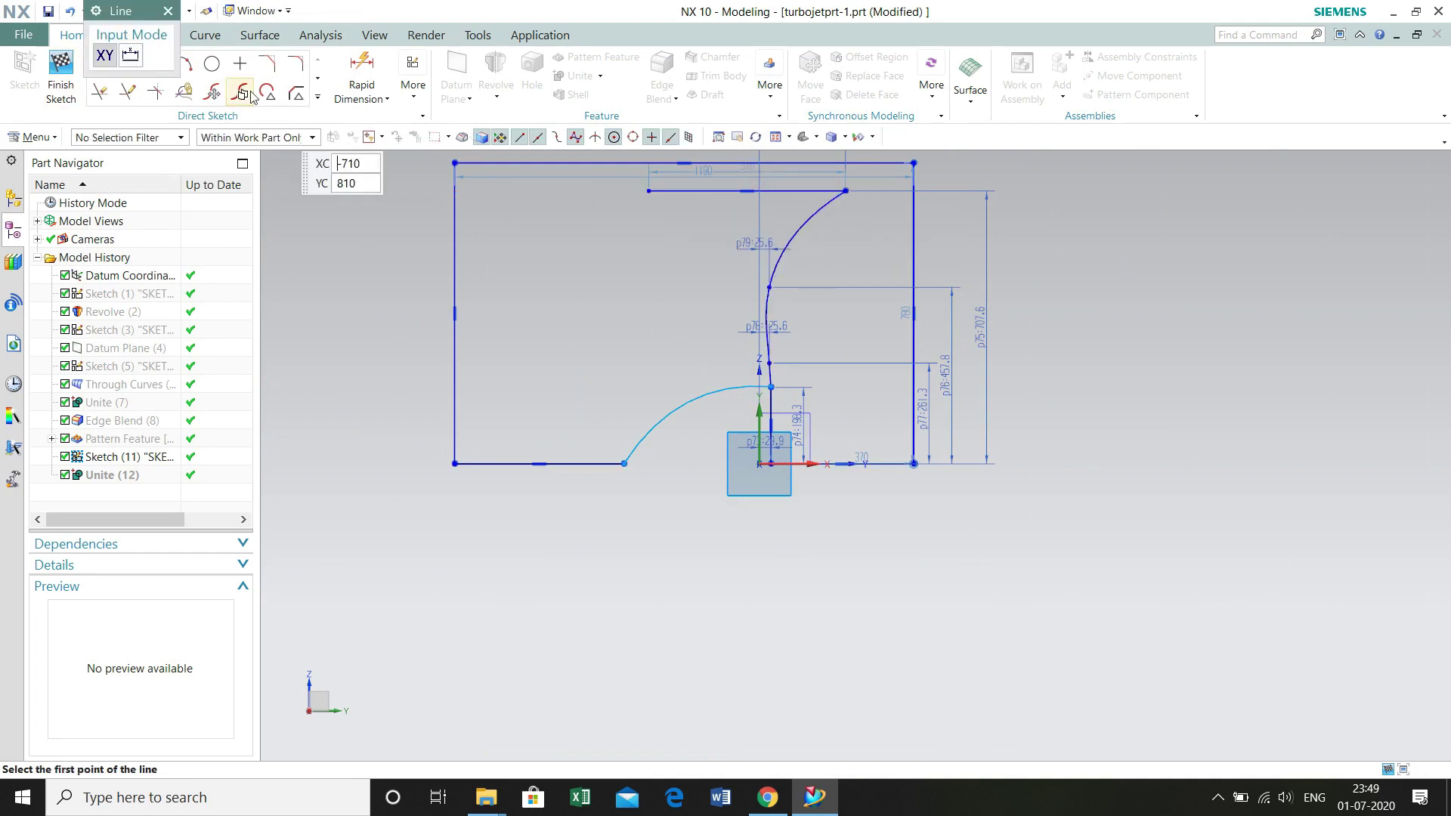
key(Escape)
Step: Dimension the free end of the new horizontal line horizontally from the vertical axis at 229.9 mm
key(d)
click(651, 189)
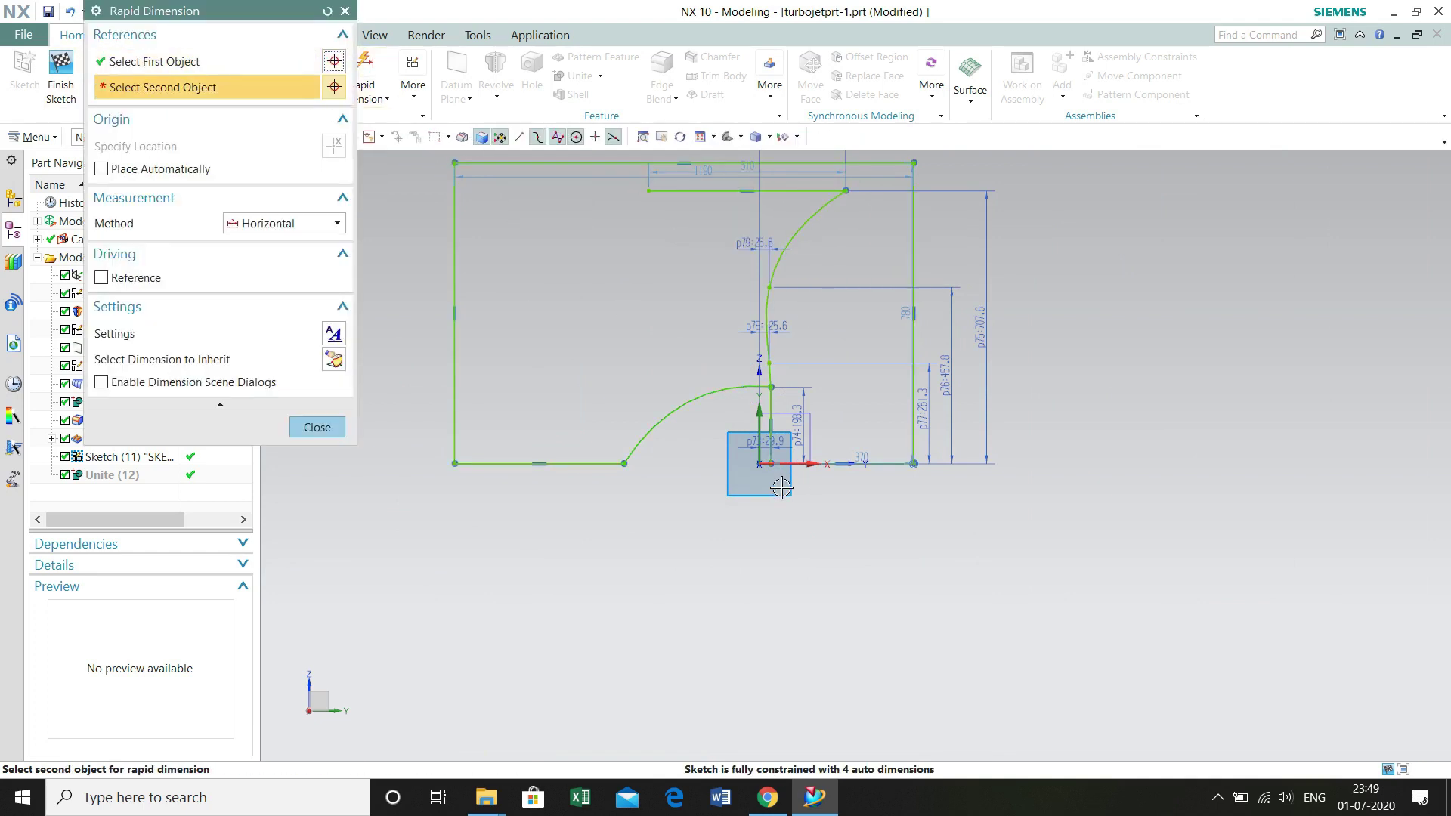
click(760, 453)
click(715, 568)
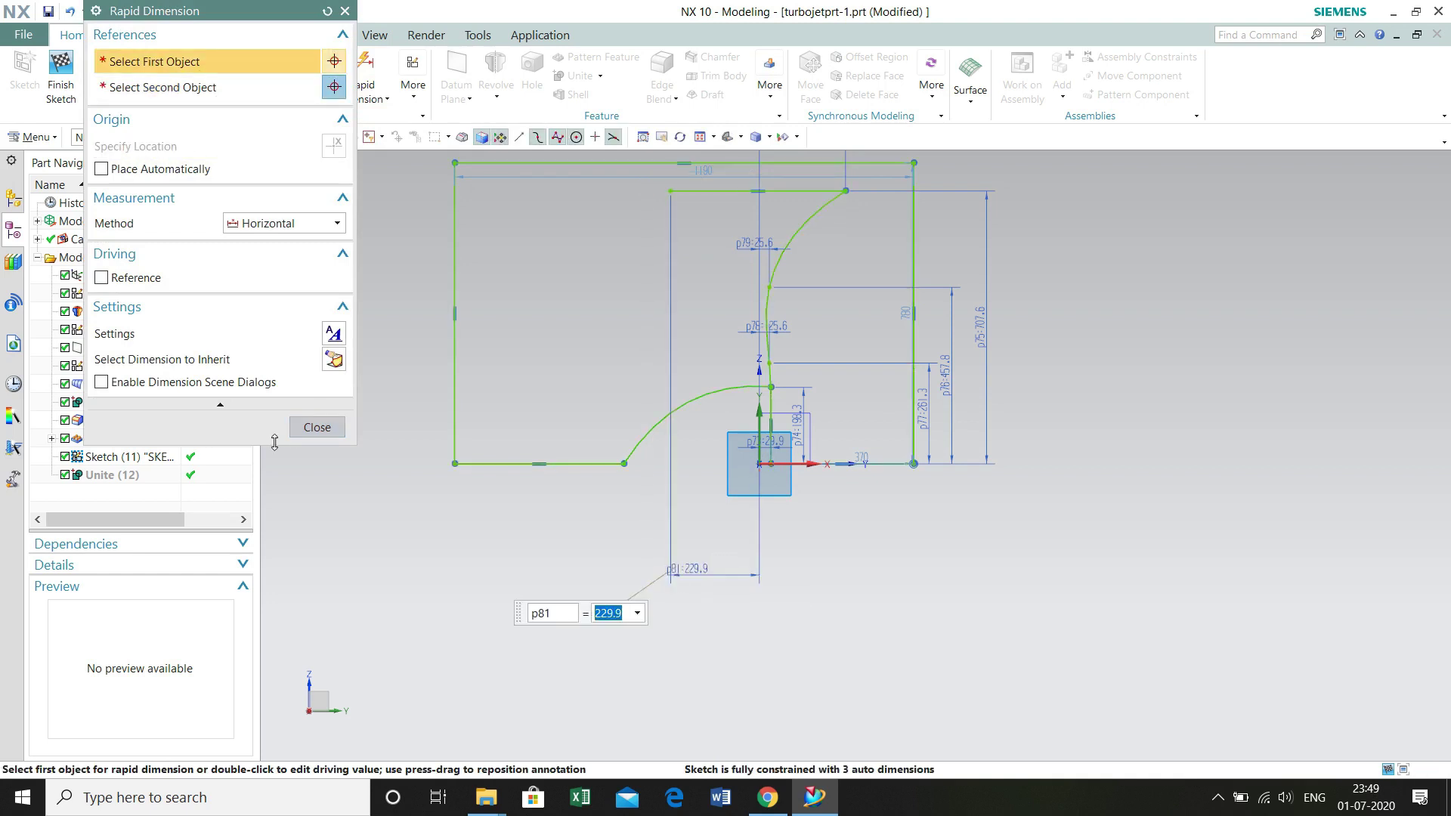
click(317, 427)
Step: Sketch a degree 2 through-points Studio Spline with three points from the horizontal line's free end down onto the hub curve
click(317, 97)
click(99, 204)
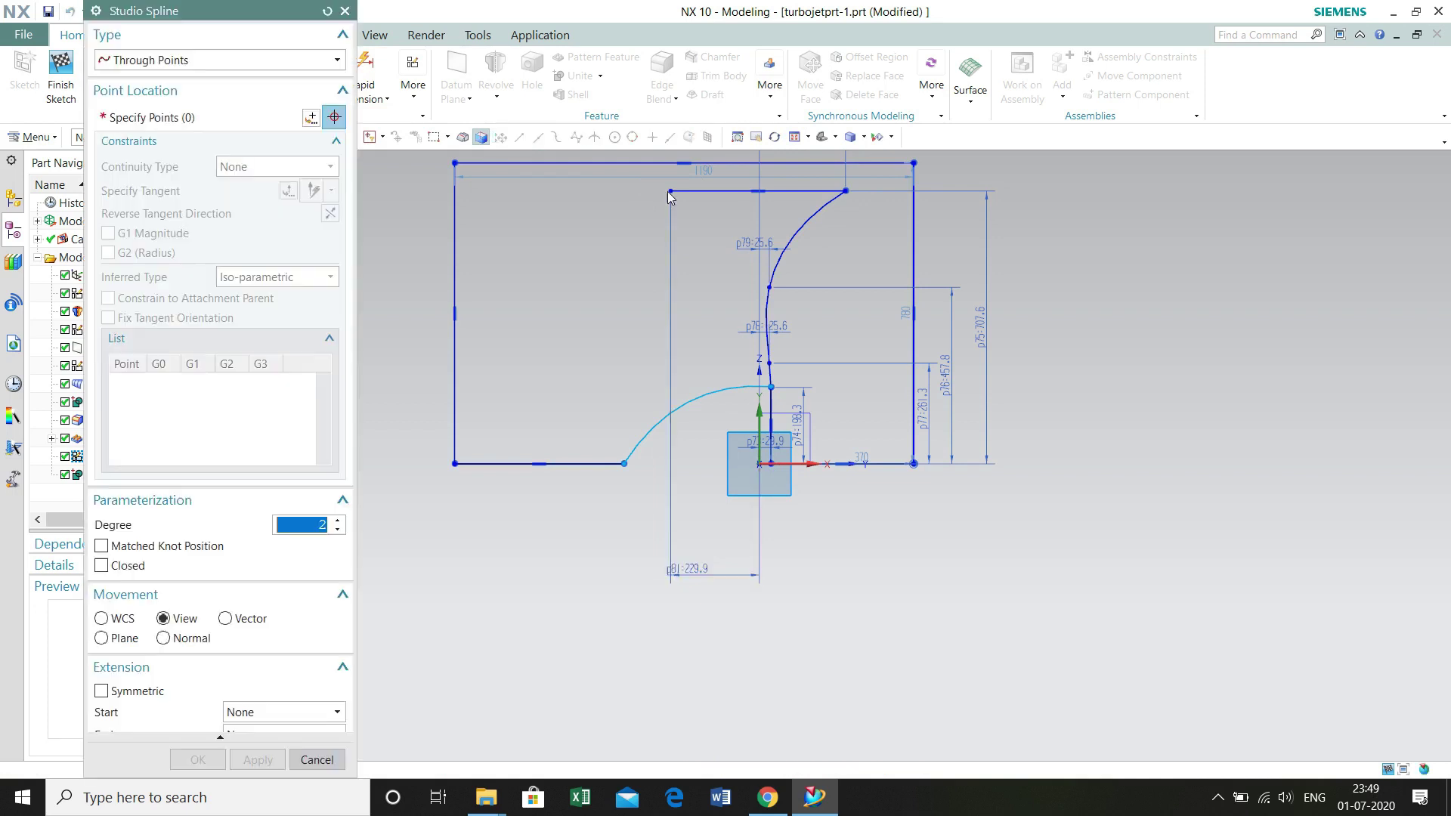
click(670, 191)
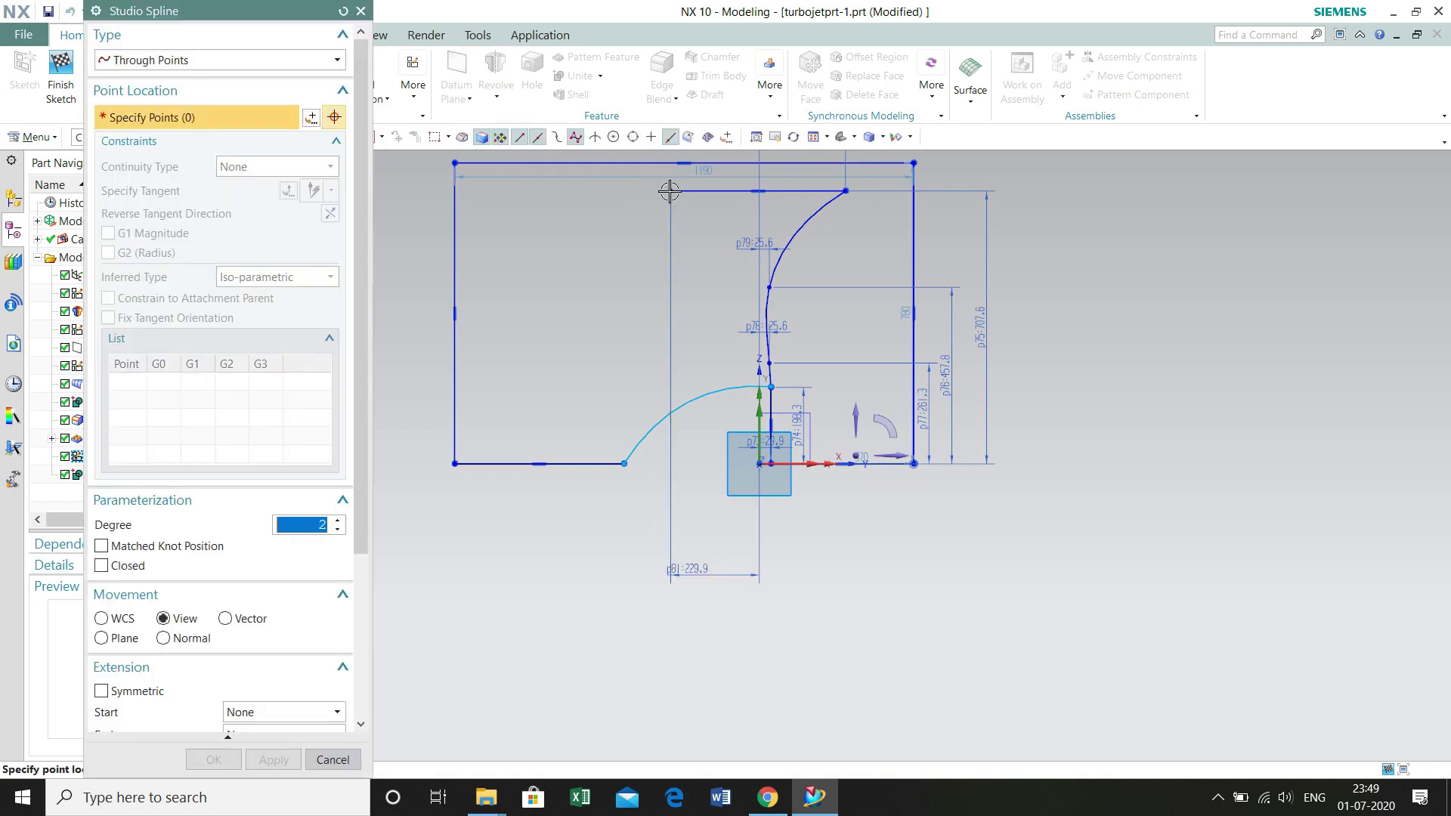
click(705, 304)
click(692, 401)
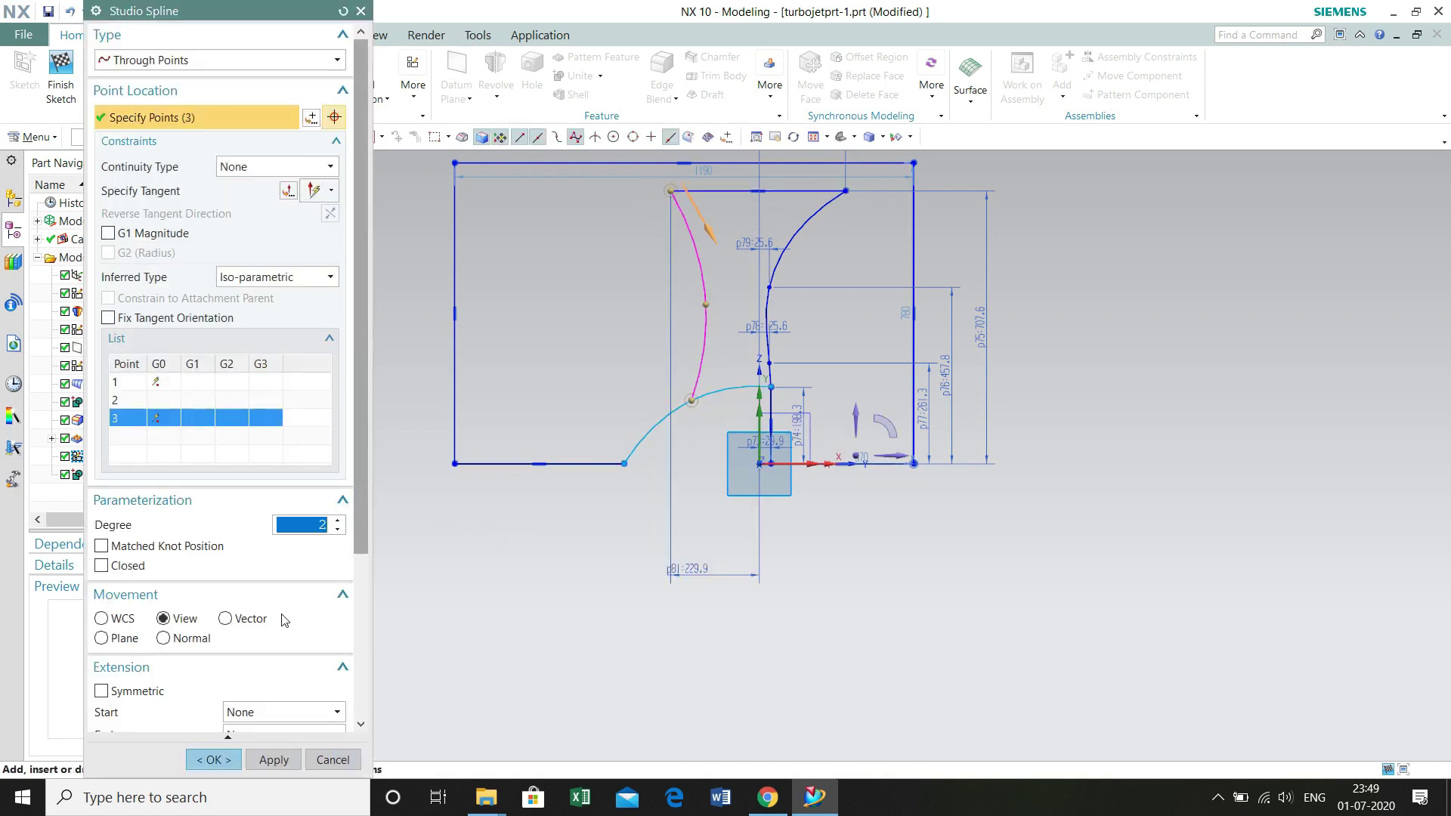
click(211, 759)
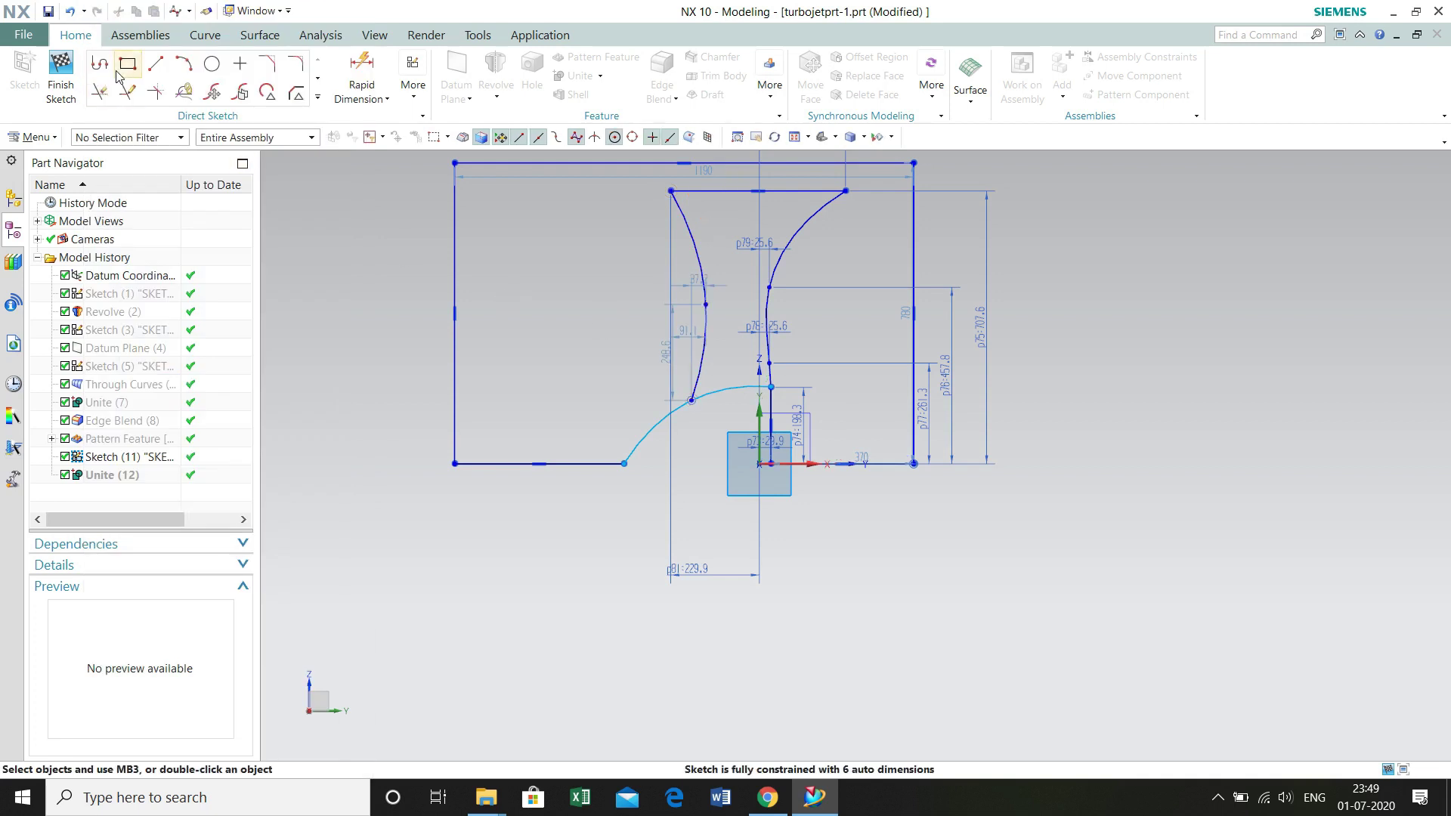
Step: Dimension the new three-point spline's middle point horizontally from the origin at 122.9 mm
click(362, 76)
click(705, 304)
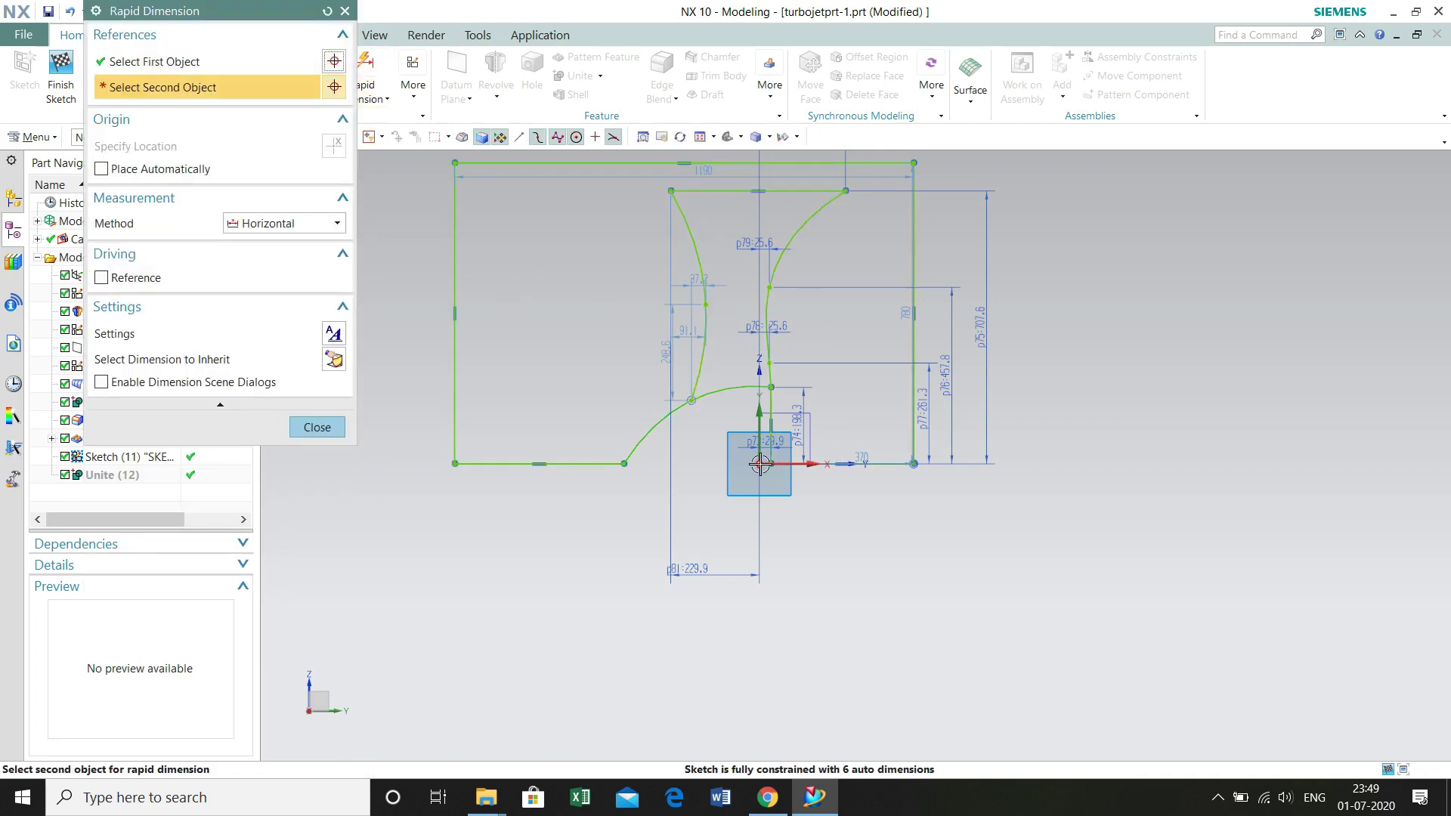
click(758, 463)
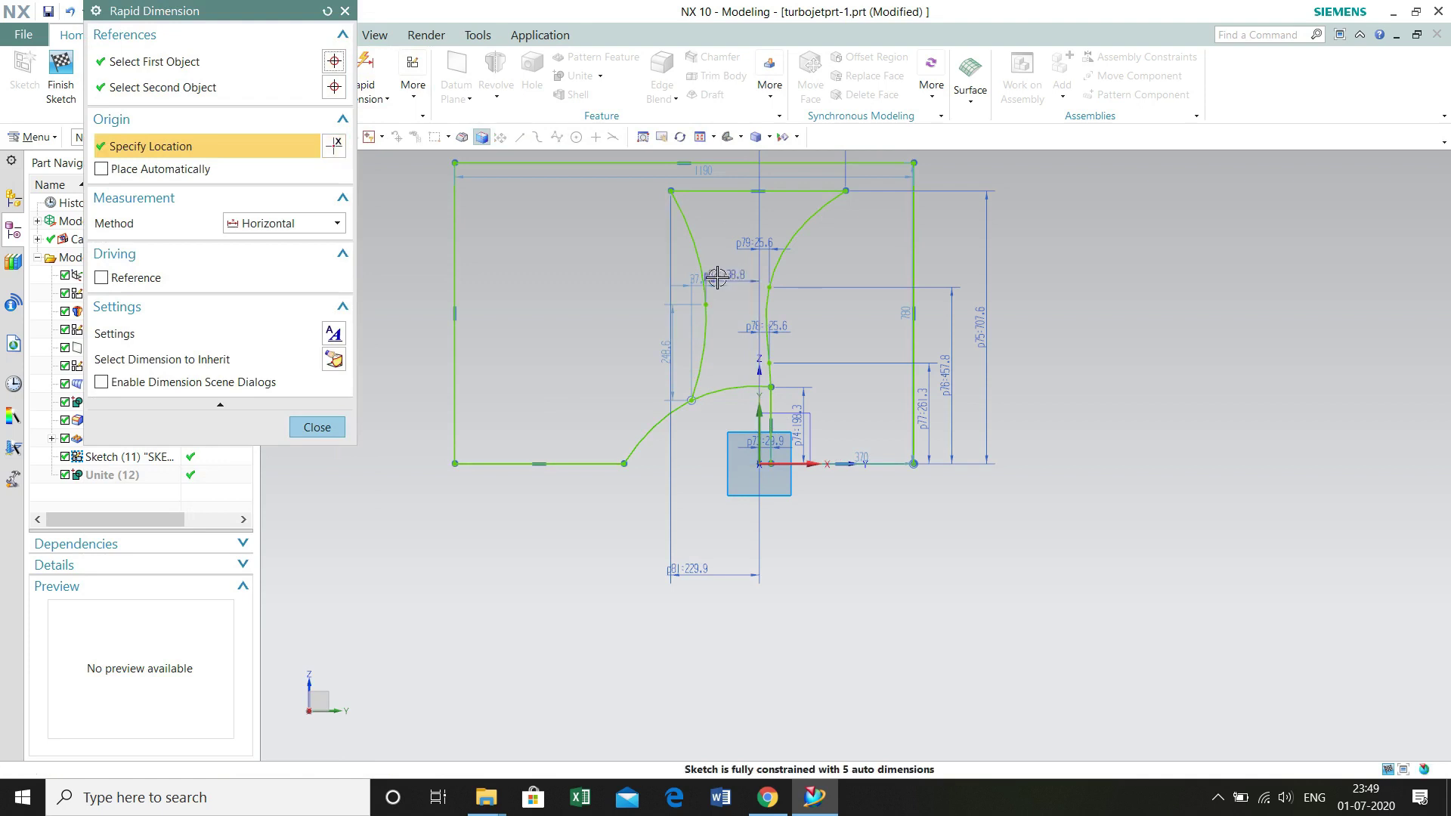
click(716, 275)
text(122.9)
key(Return)
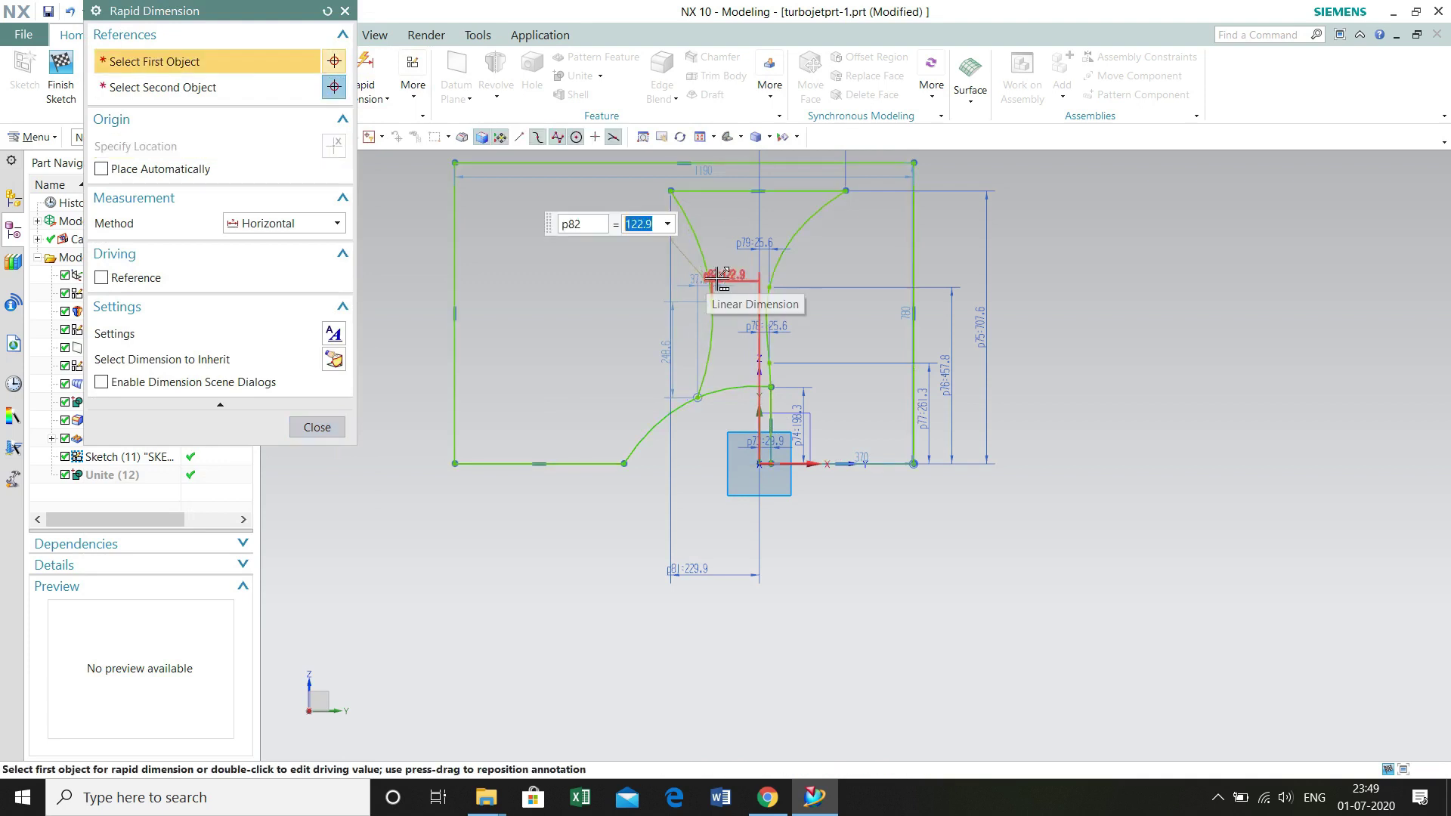
Step: Dimension the three-point spline's middle point vertically from the origin at 290.7 mm
click(708, 311)
click(758, 463)
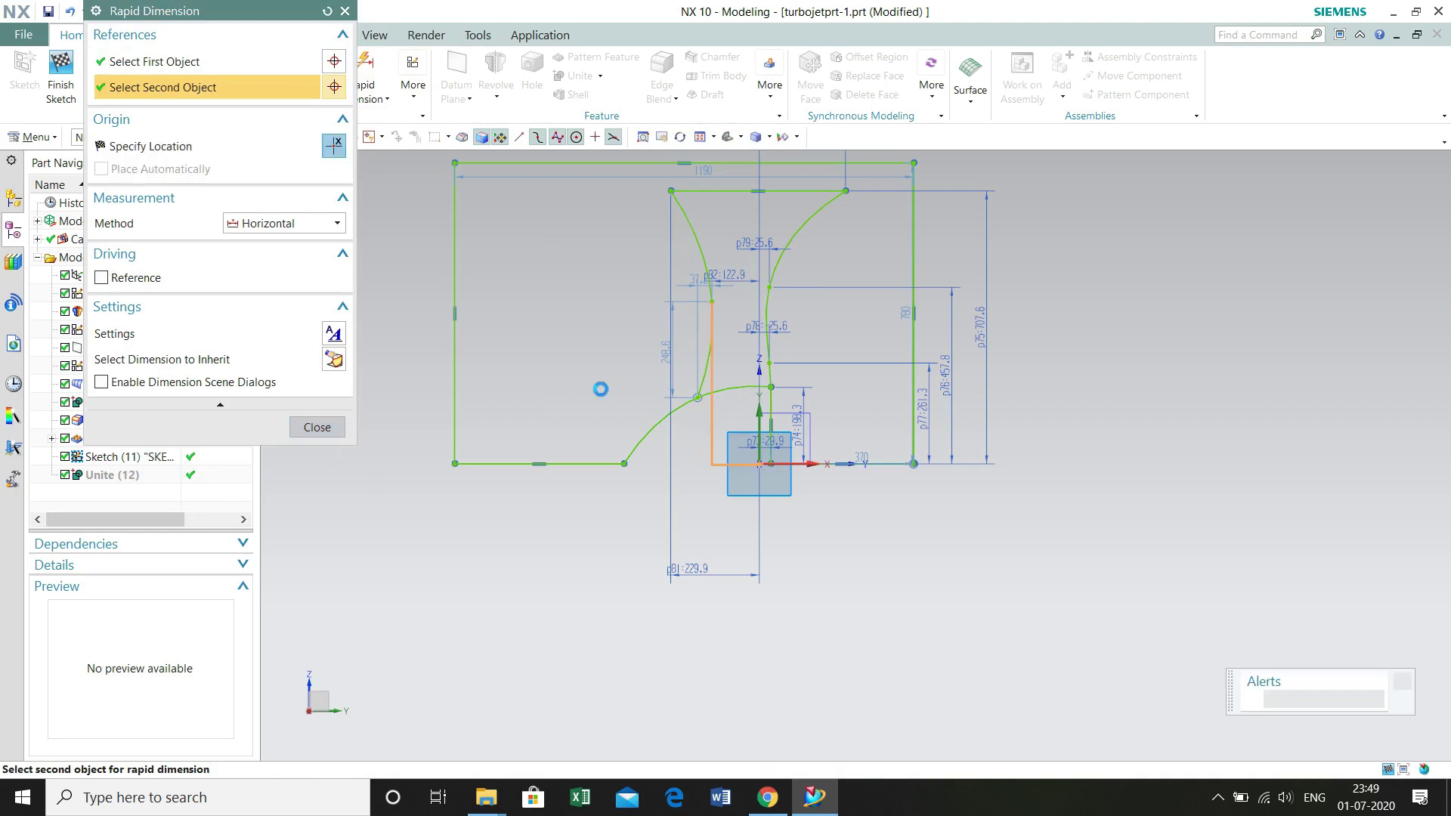
click(270, 225)
click(259, 275)
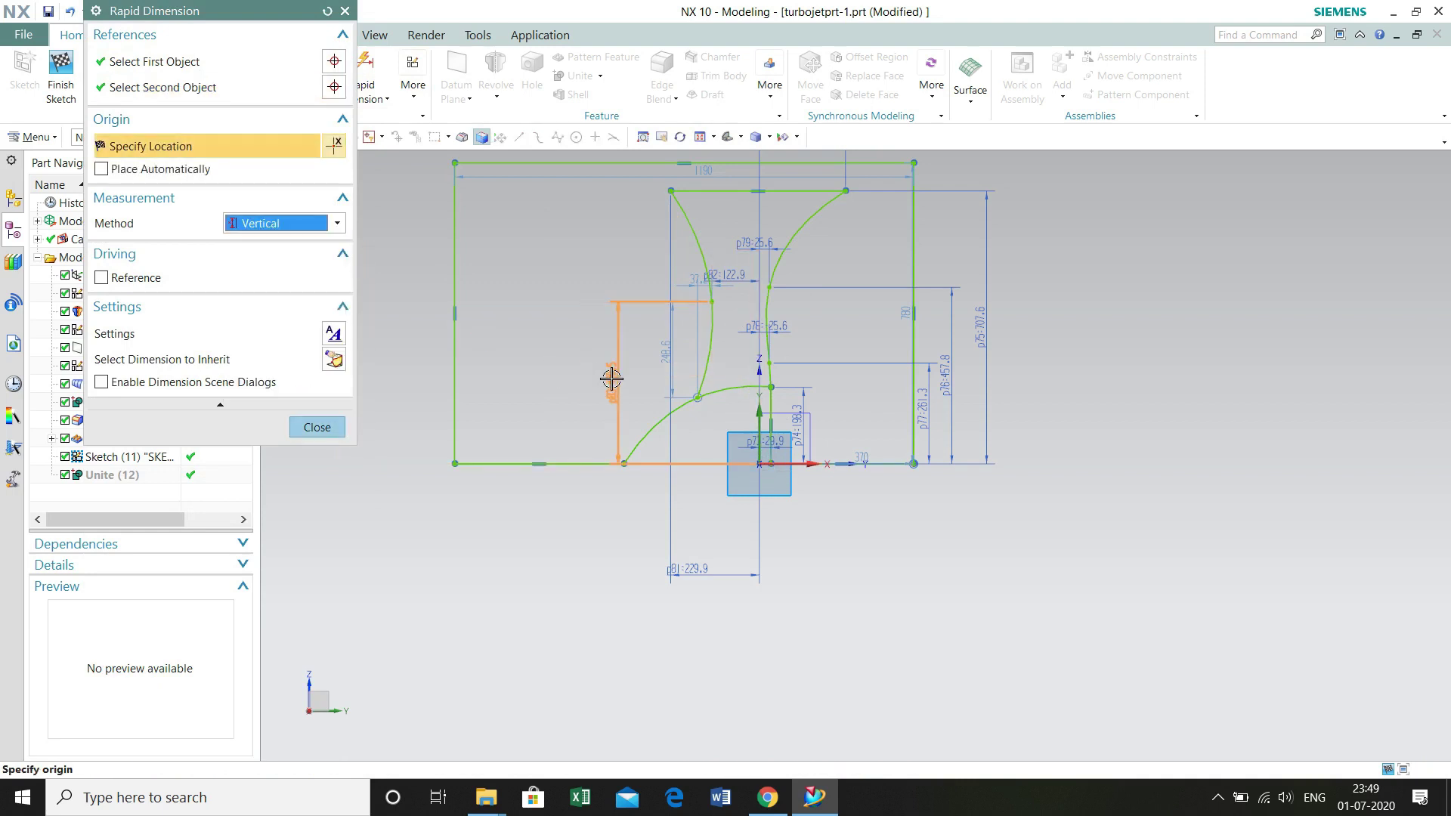
click(616, 371)
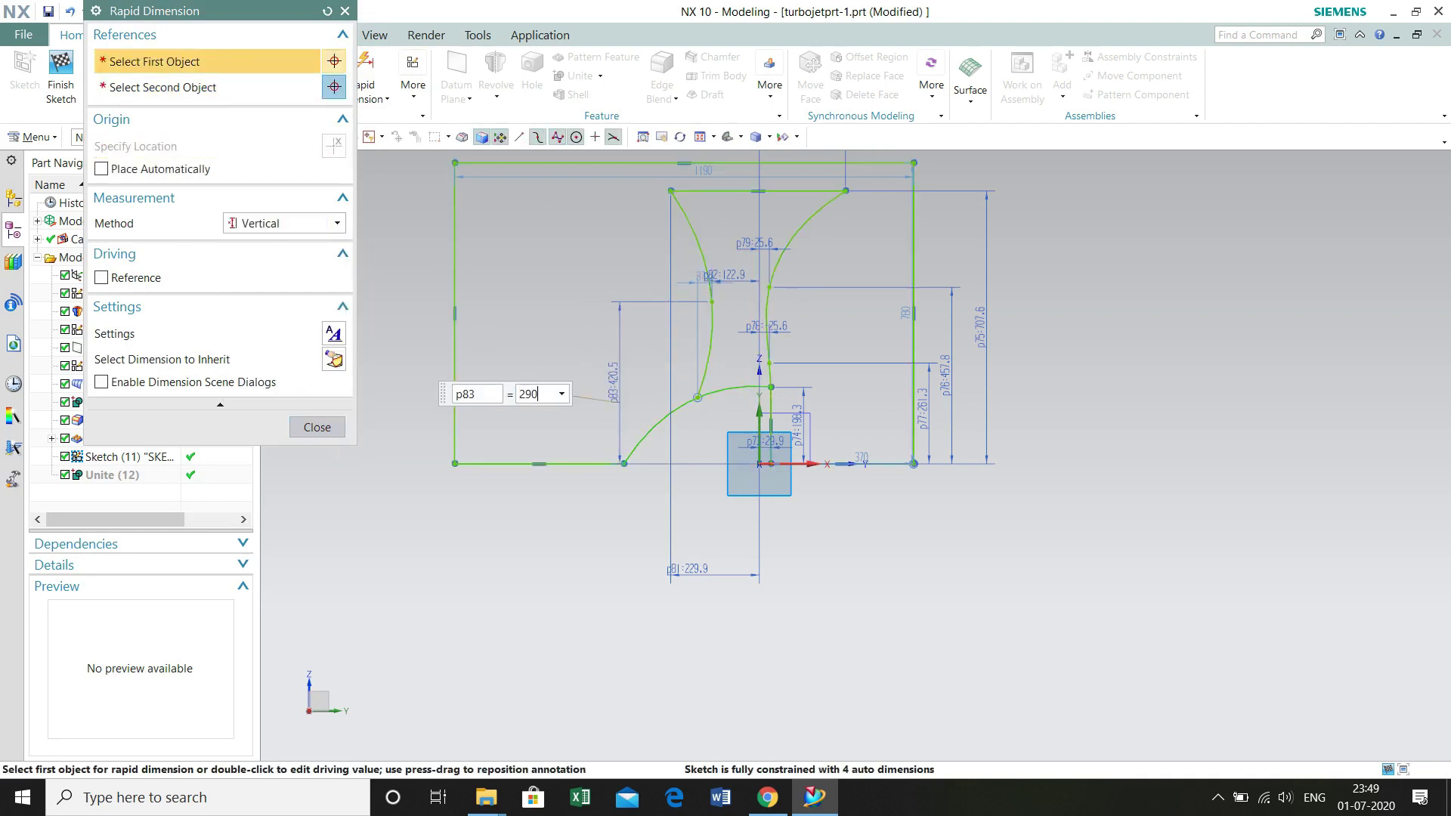
text(290.7)
key(Return)
key(Escape)
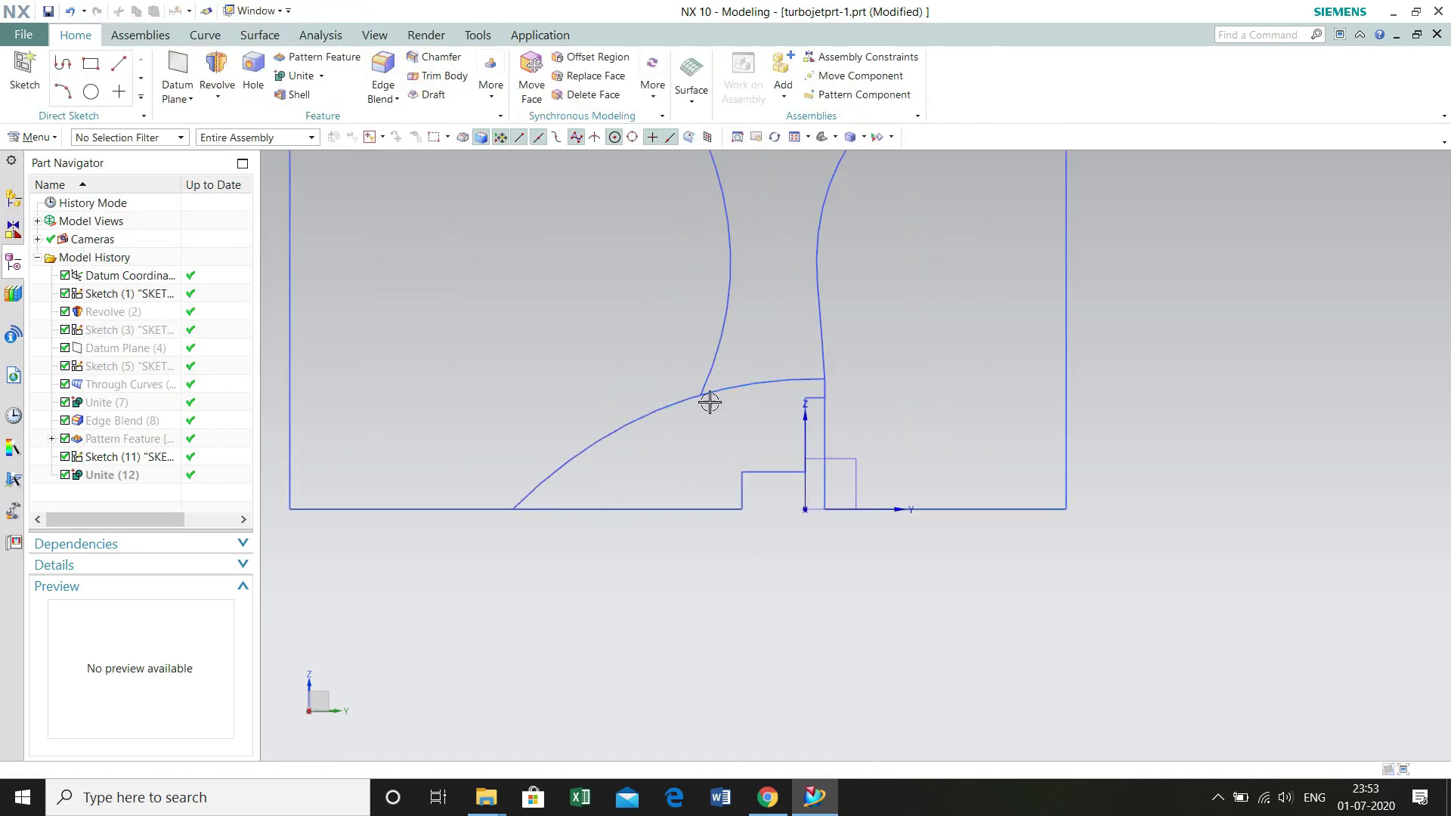
Step: Dimension the left blade spline's lower end horizontally from the origin at 200.1 mm, and finish the sketch
double_click(710, 402)
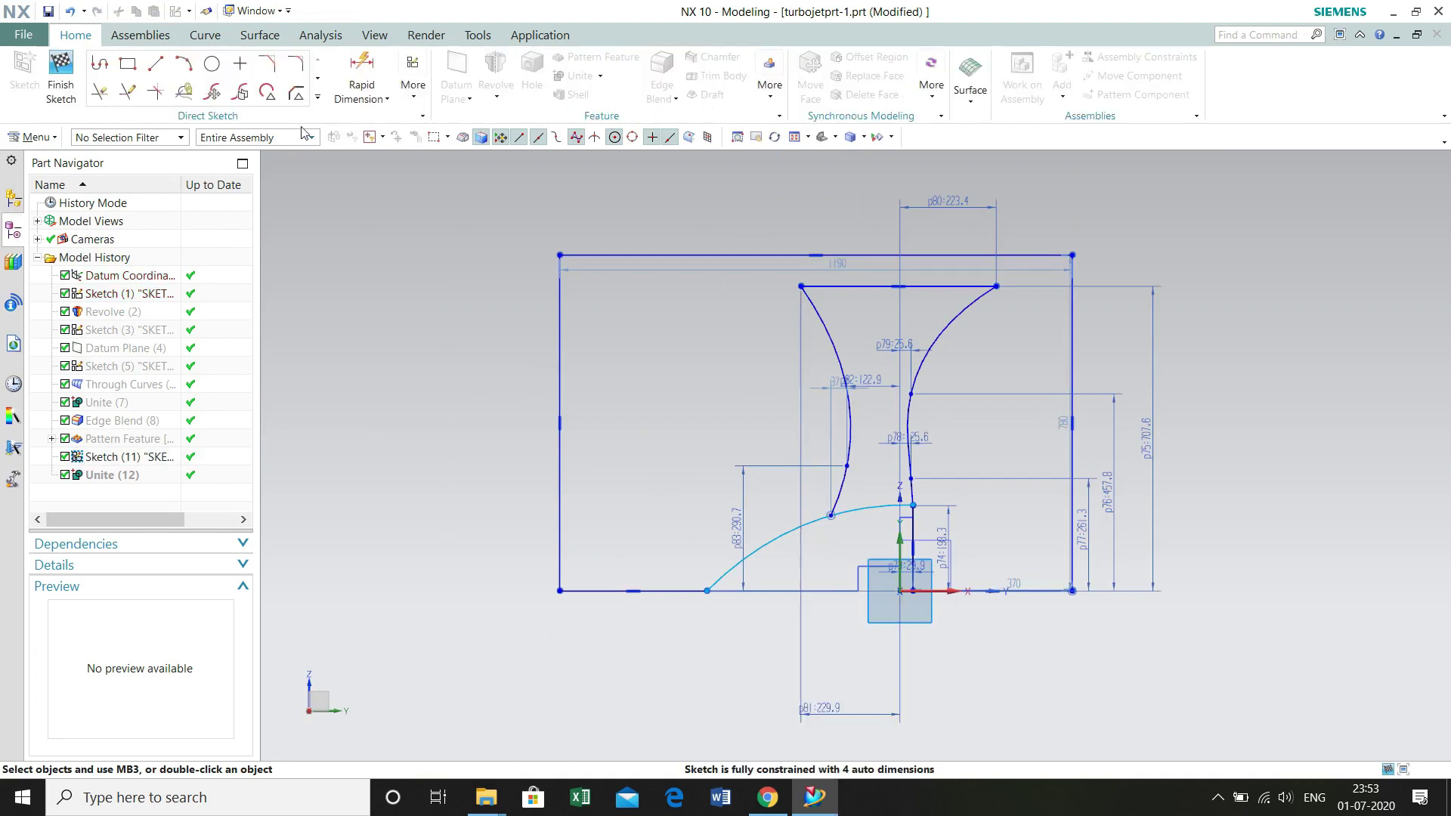
click(363, 61)
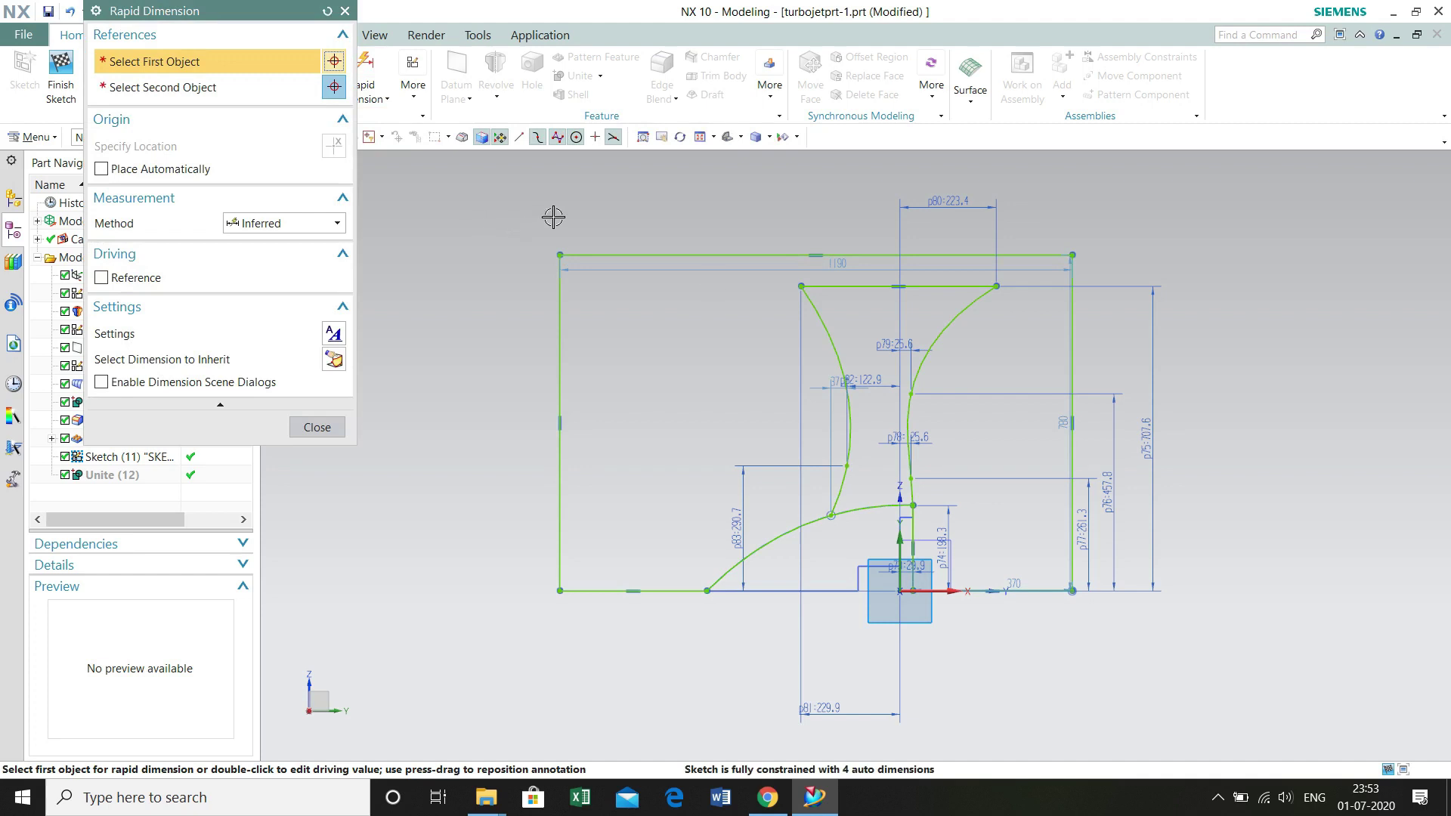
click(884, 559)
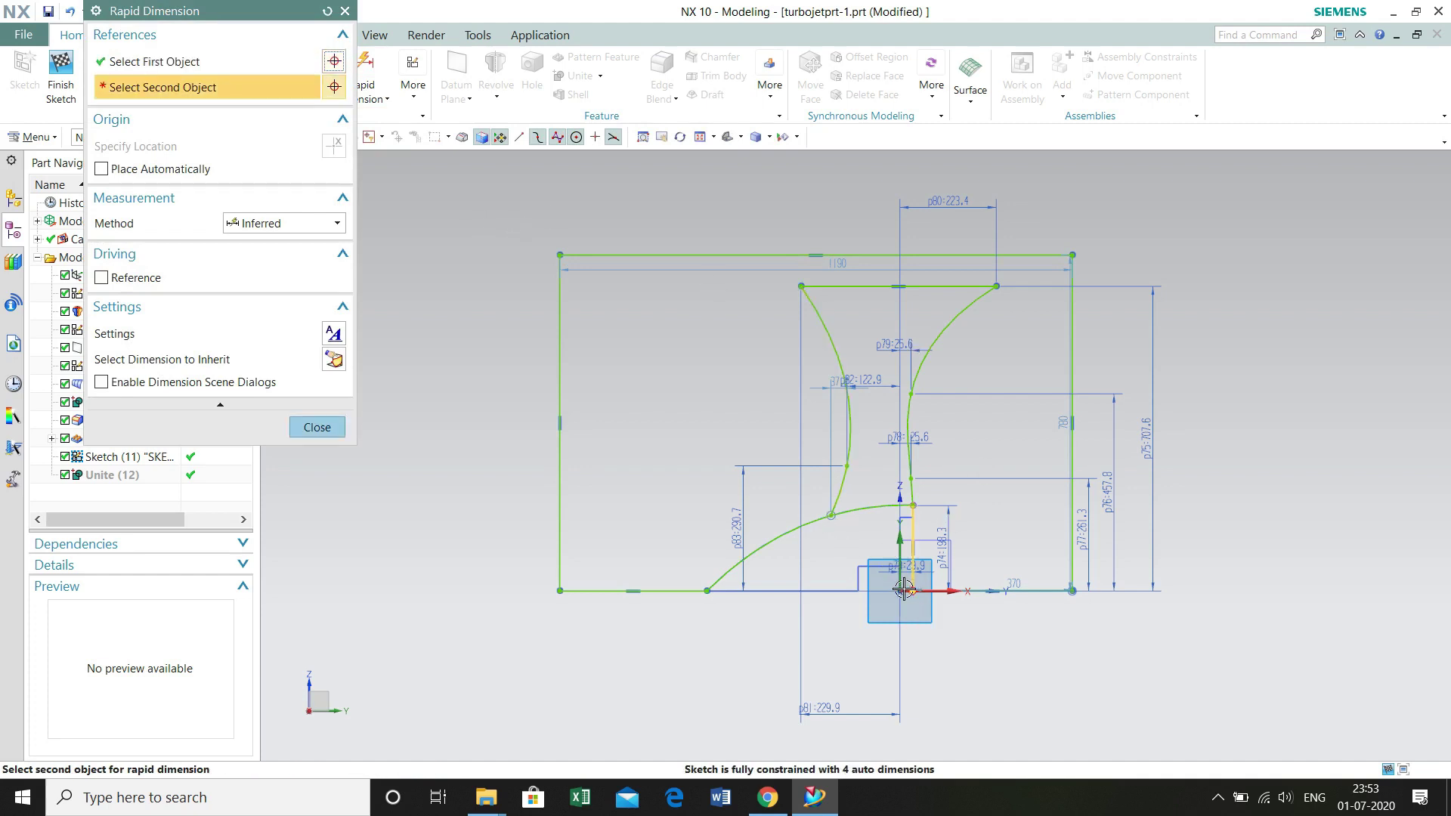
click(904, 589)
click(869, 487)
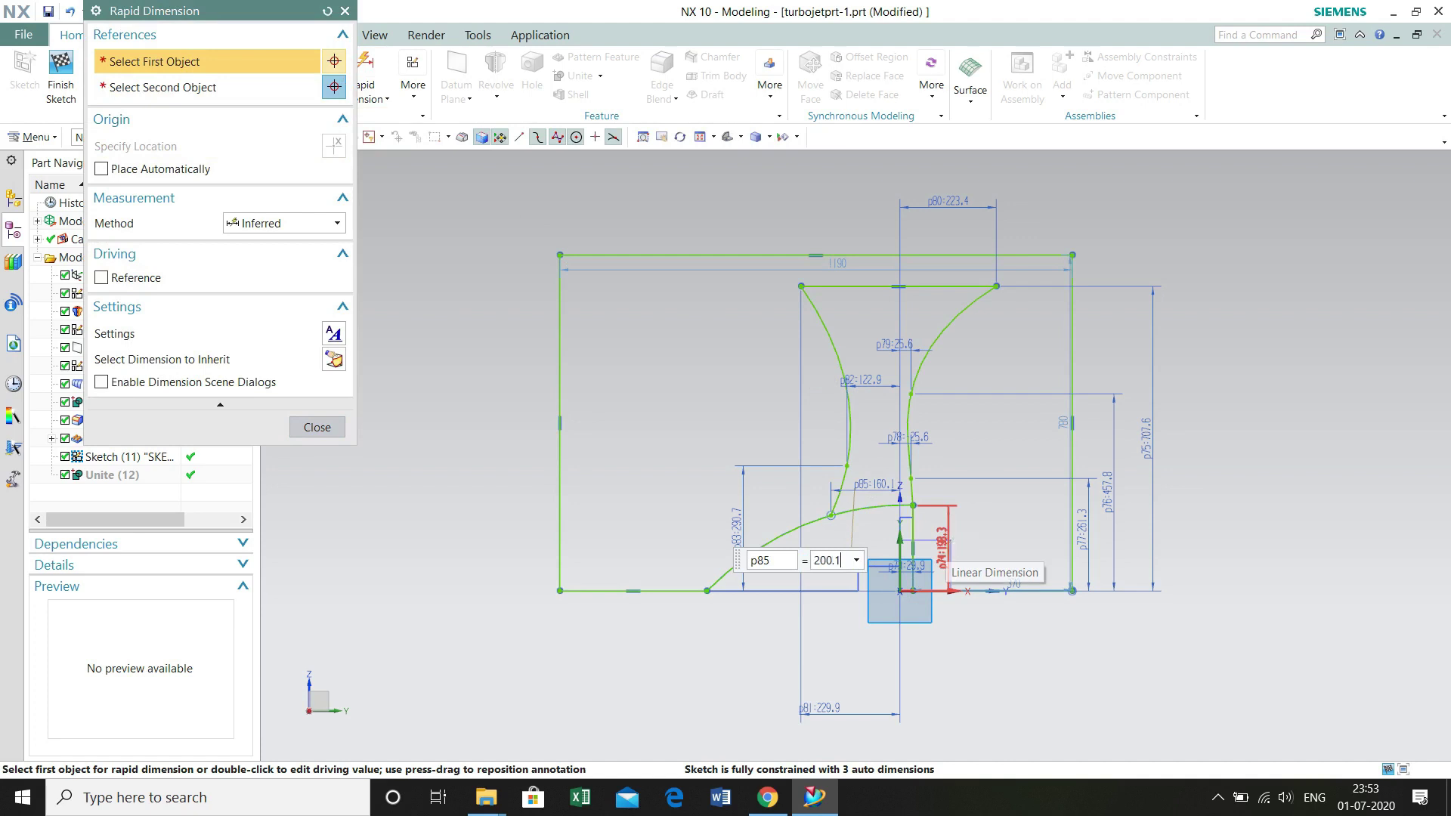
text(200.1)
key(Return)
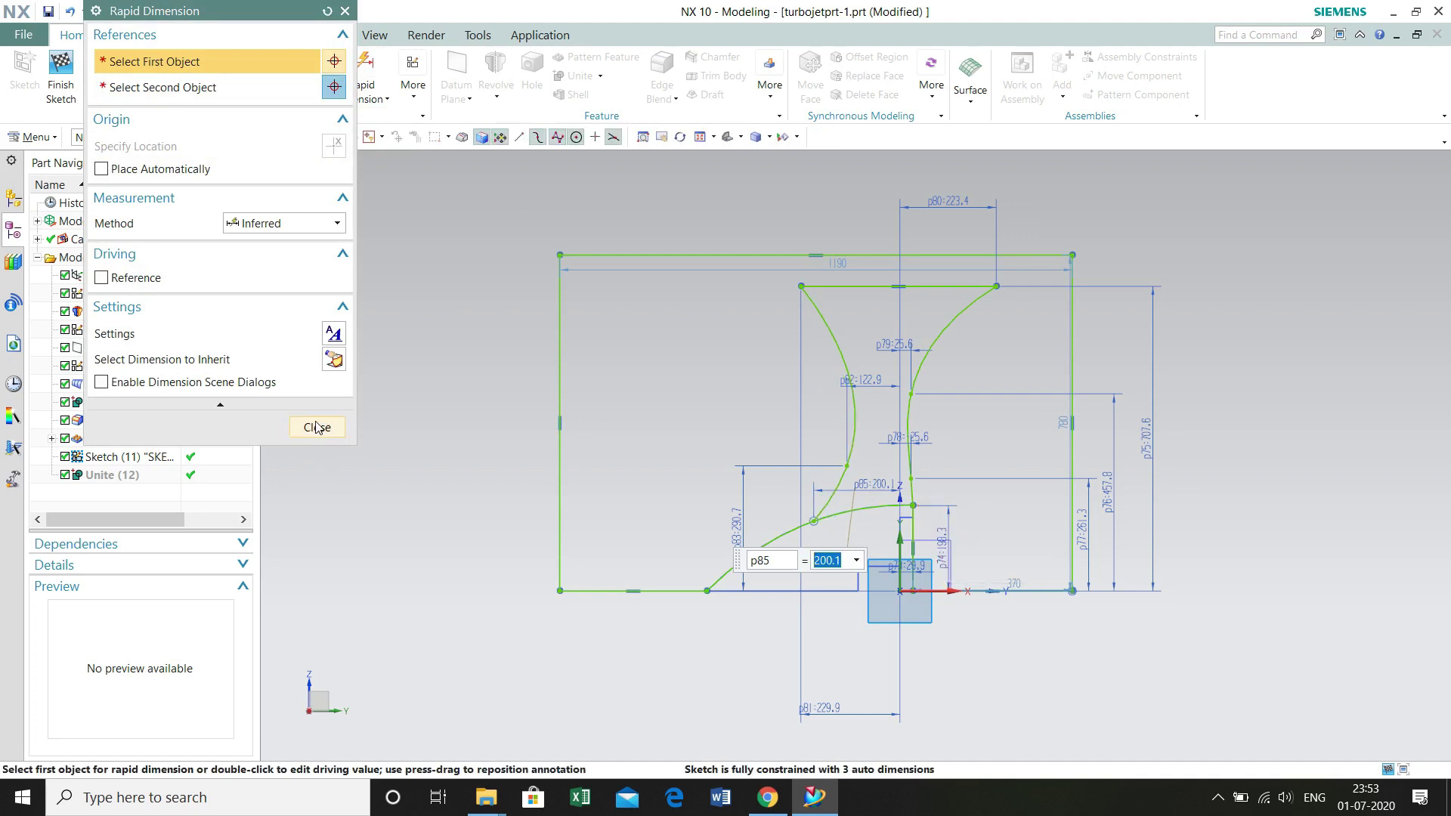
click(315, 427)
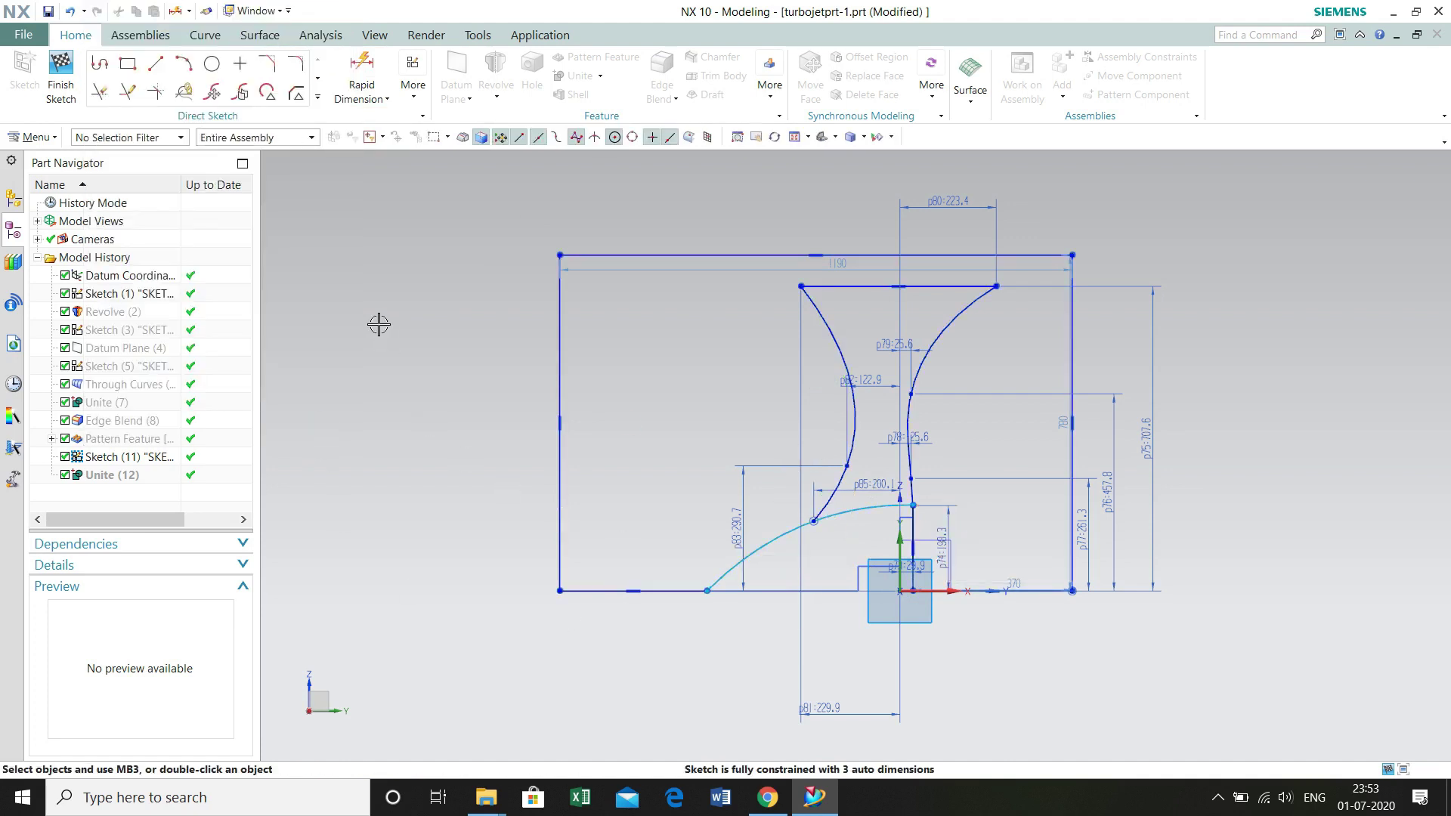
click(61, 83)
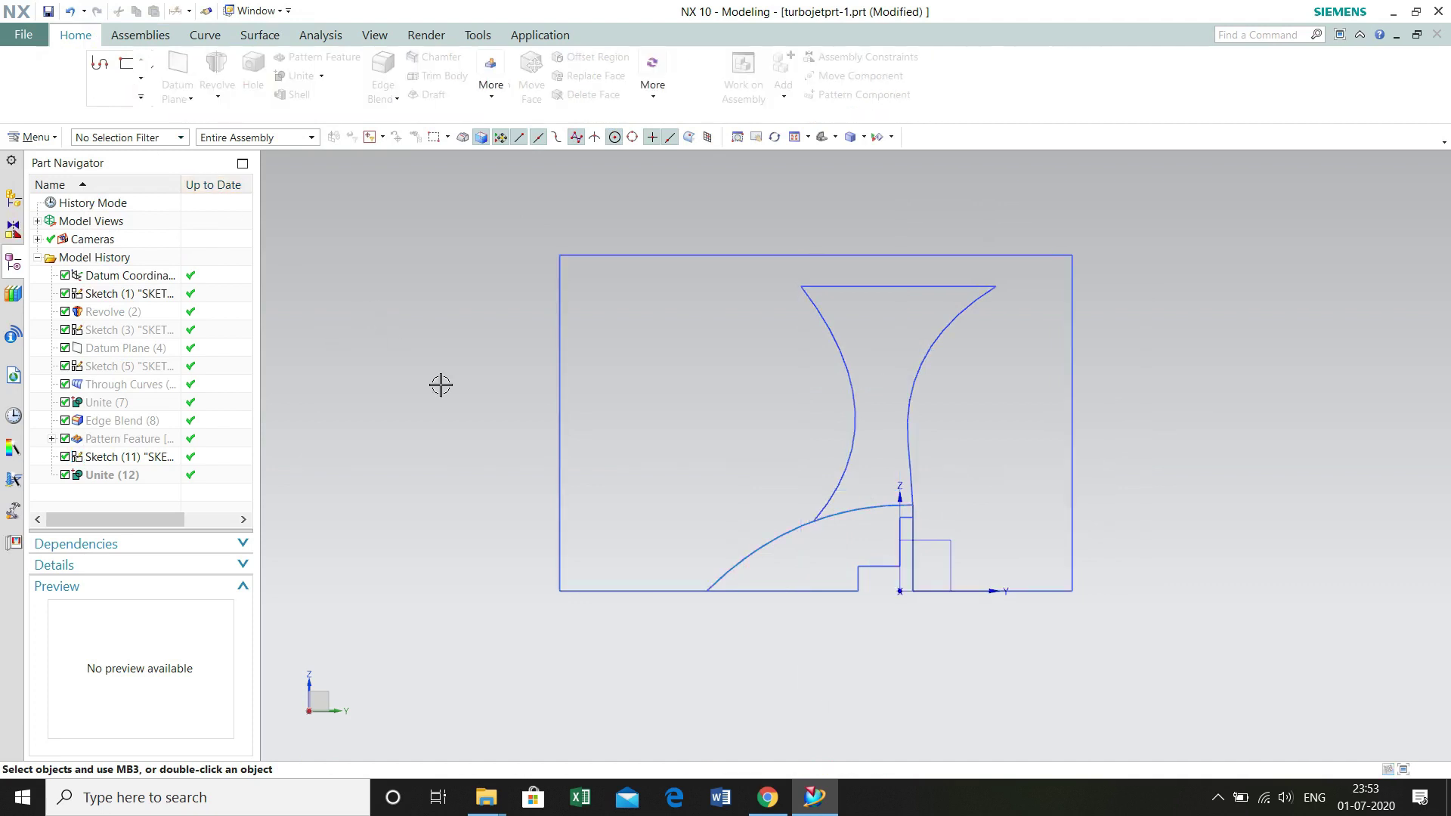
Step: Show the hidden rotor body with its hub and patterned blades
right_click(82, 315)
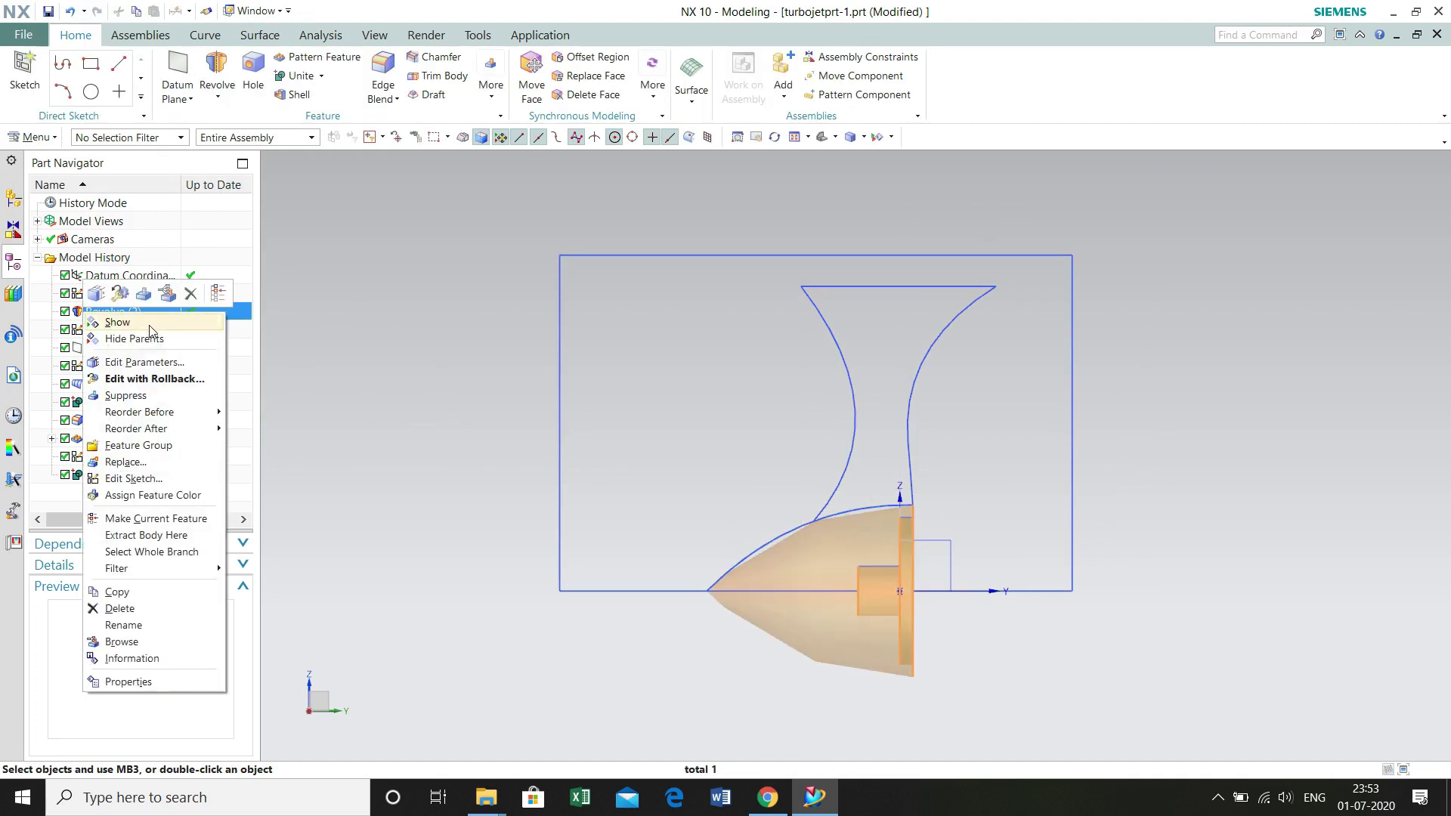
click(113, 321)
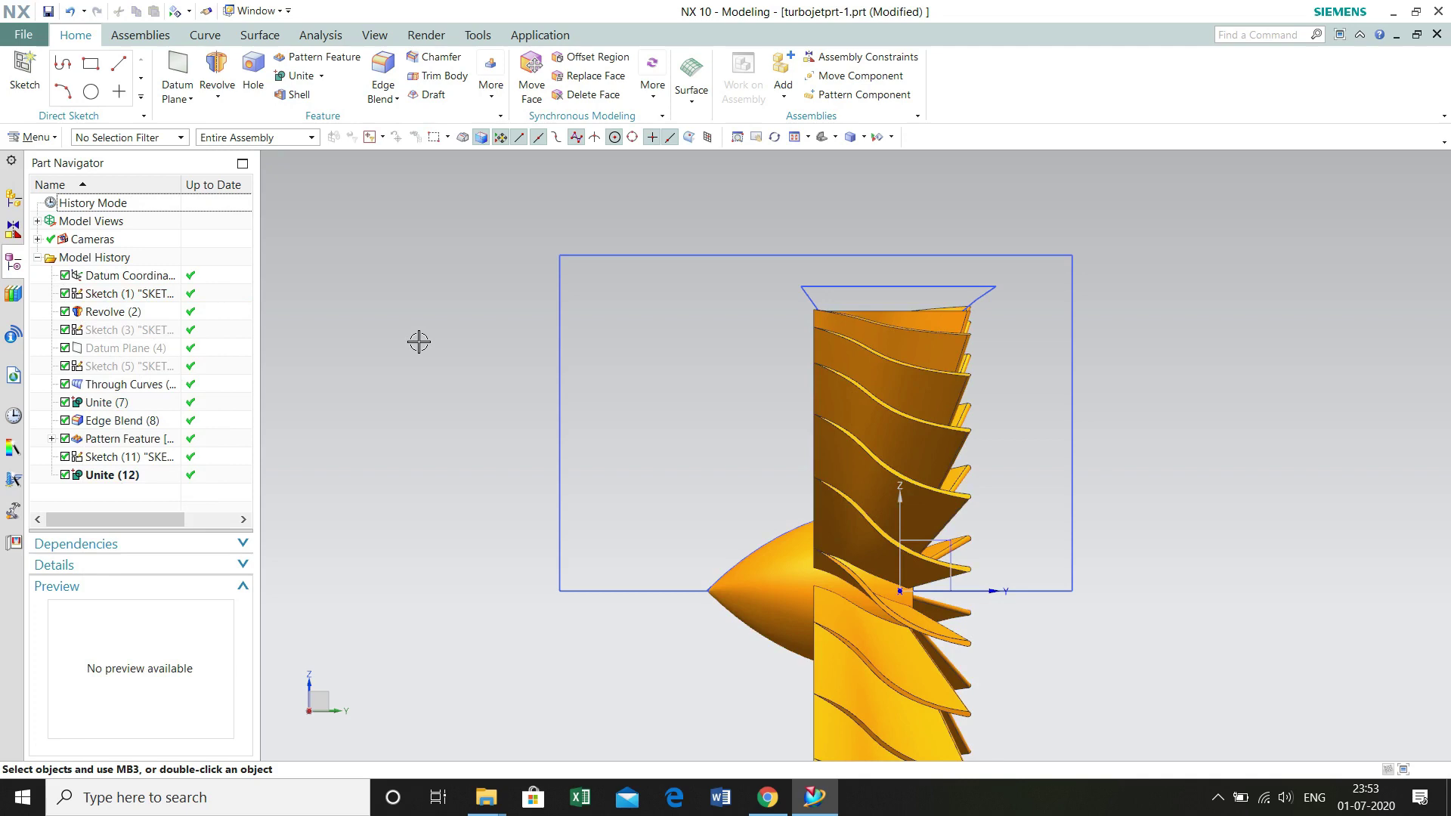
middle_drag(419, 341, 457, 363)
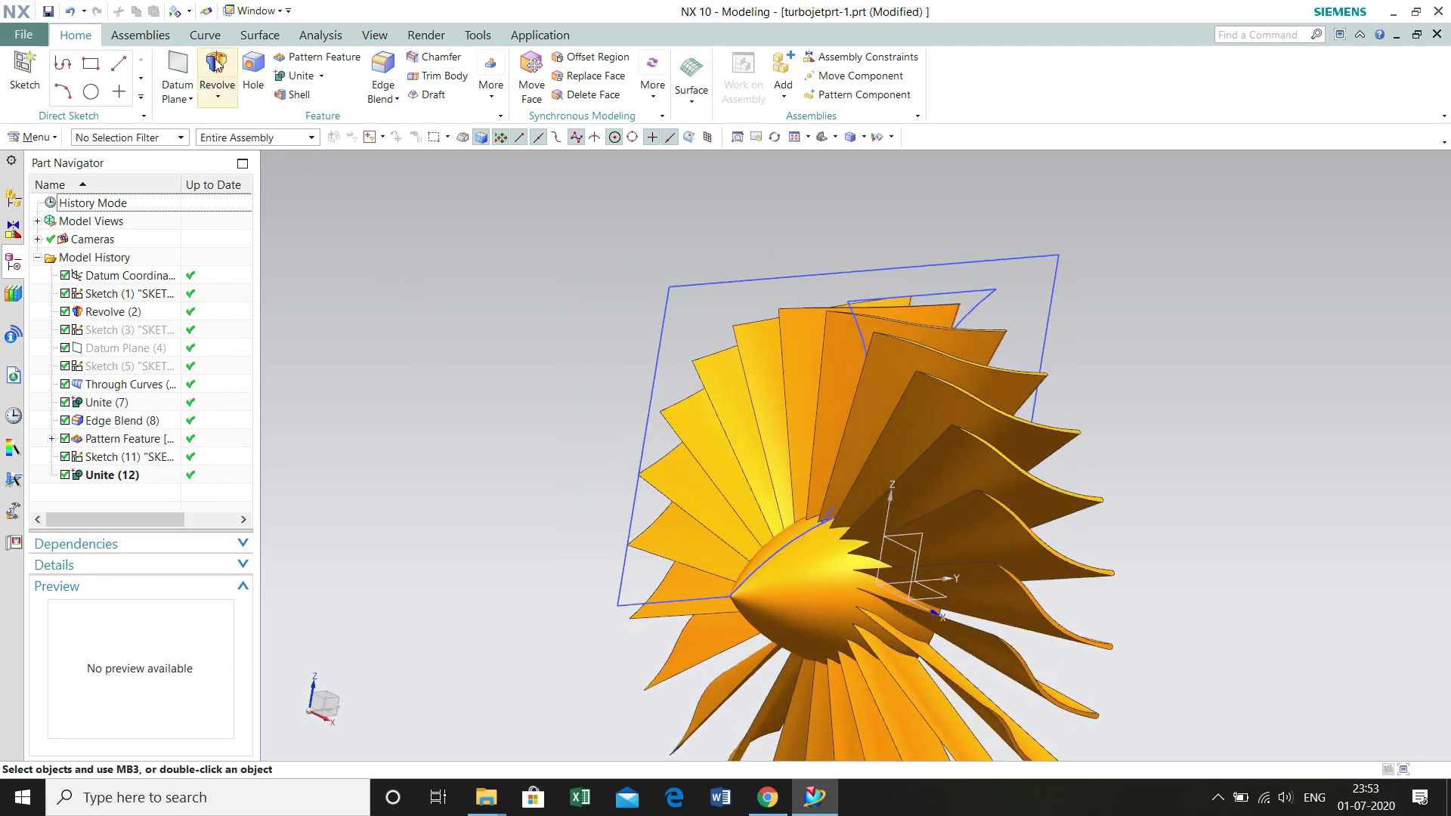
Step: Revolve the region between the outer rectangle and the inner blade profile 360° about the rotor axis, subtracting it from the rotor
click(211, 91)
click(706, 302)
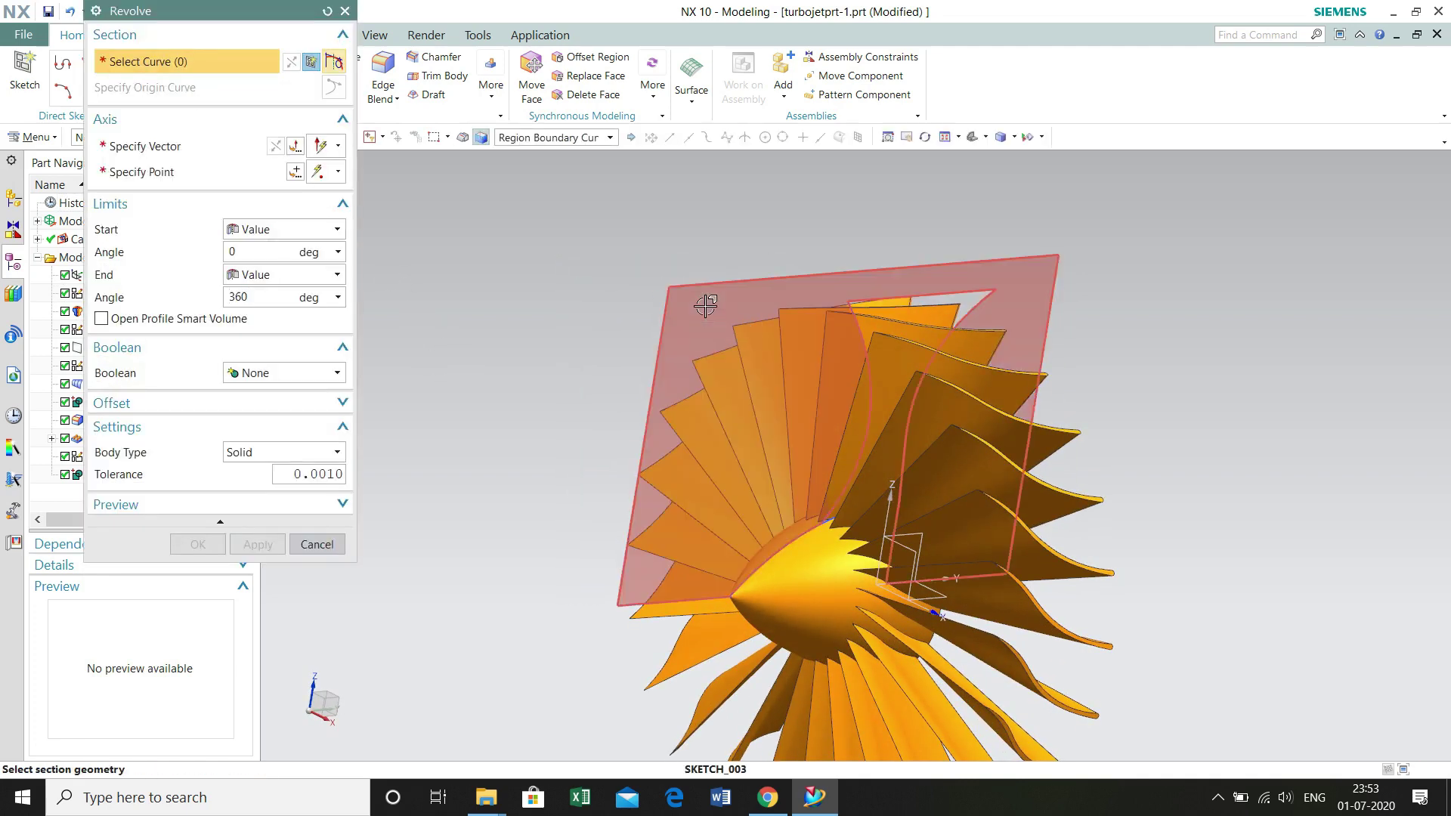
click(289, 372)
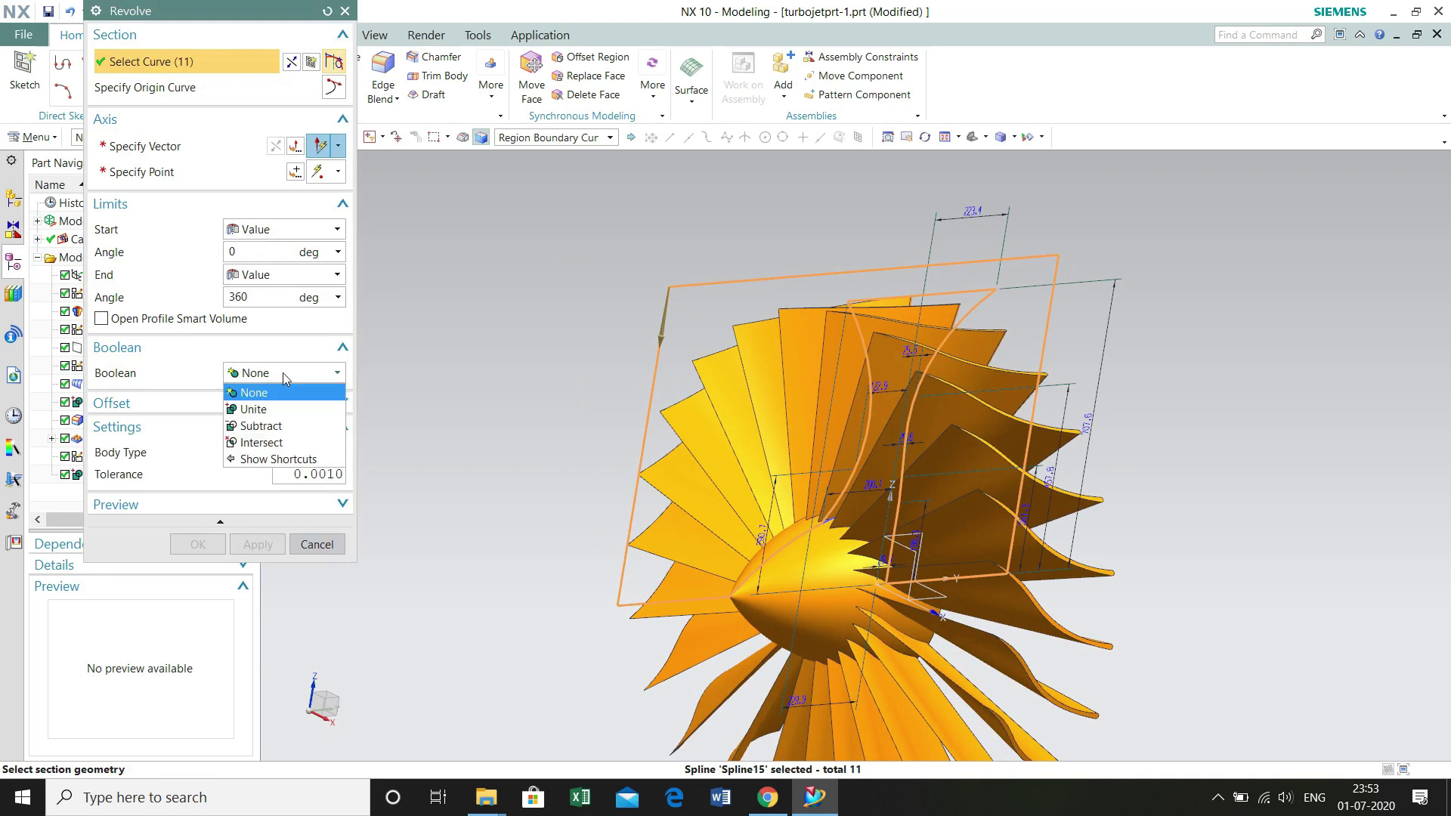
click(261, 426)
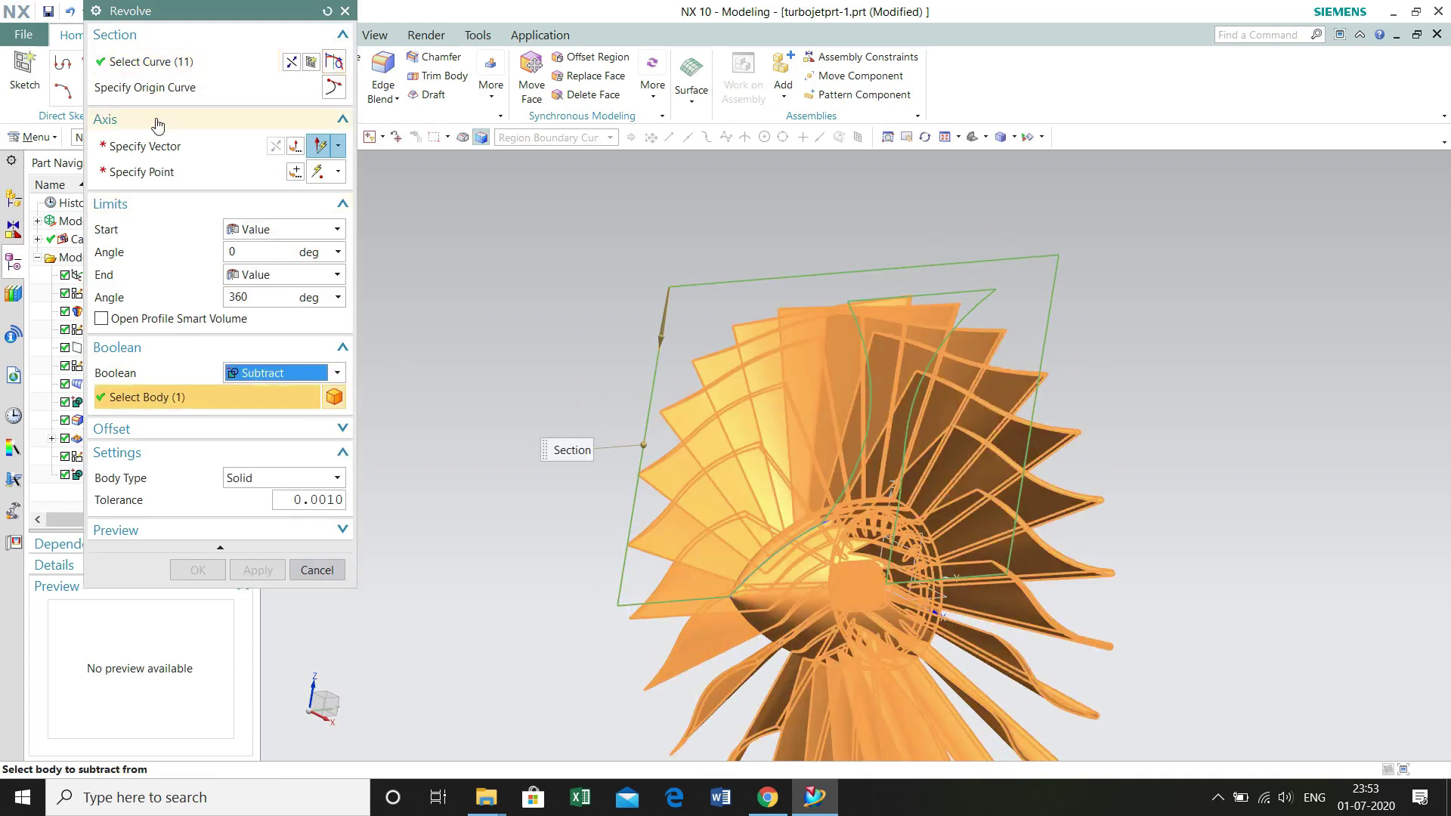
click(151, 149)
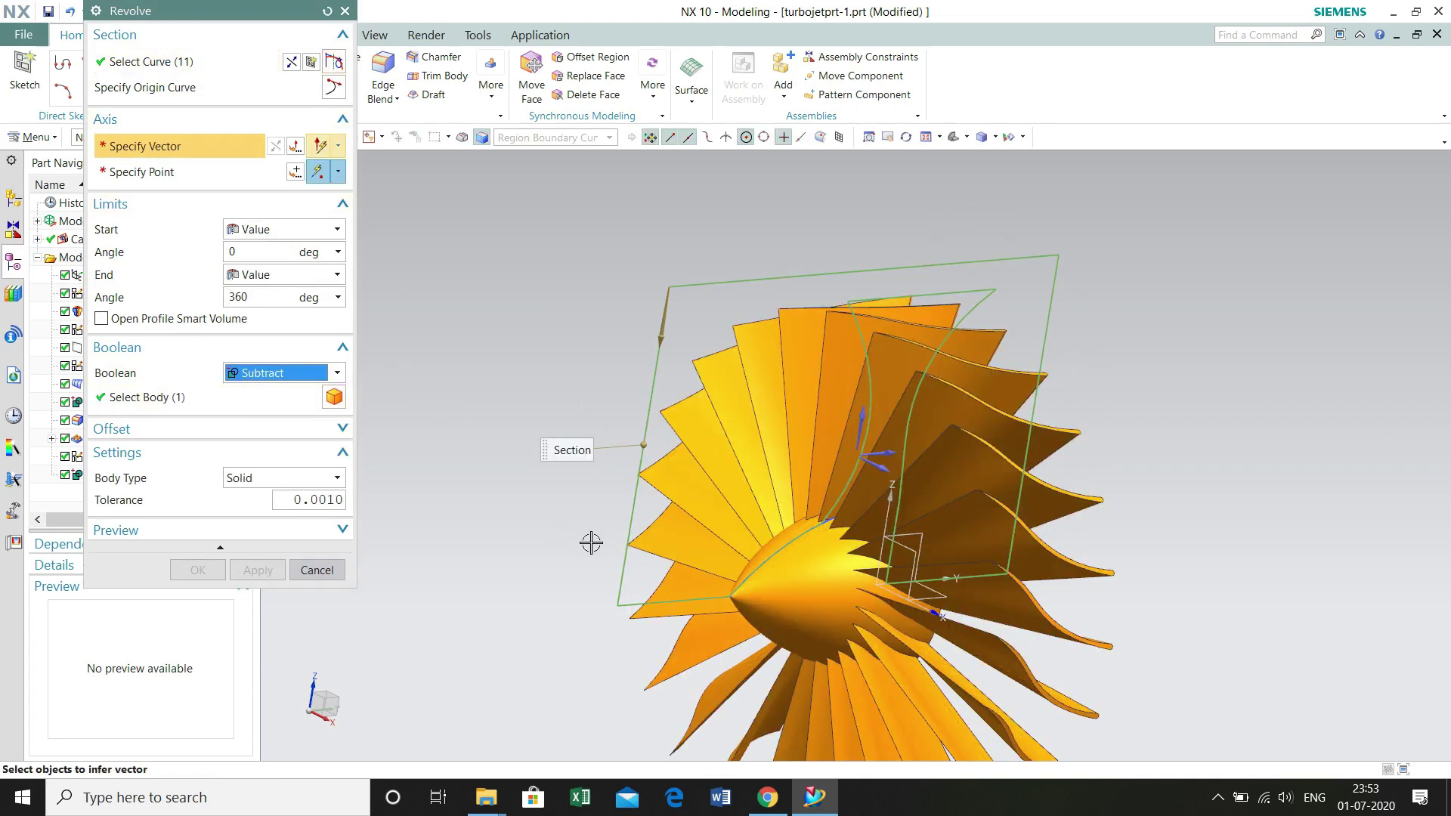
click(887, 462)
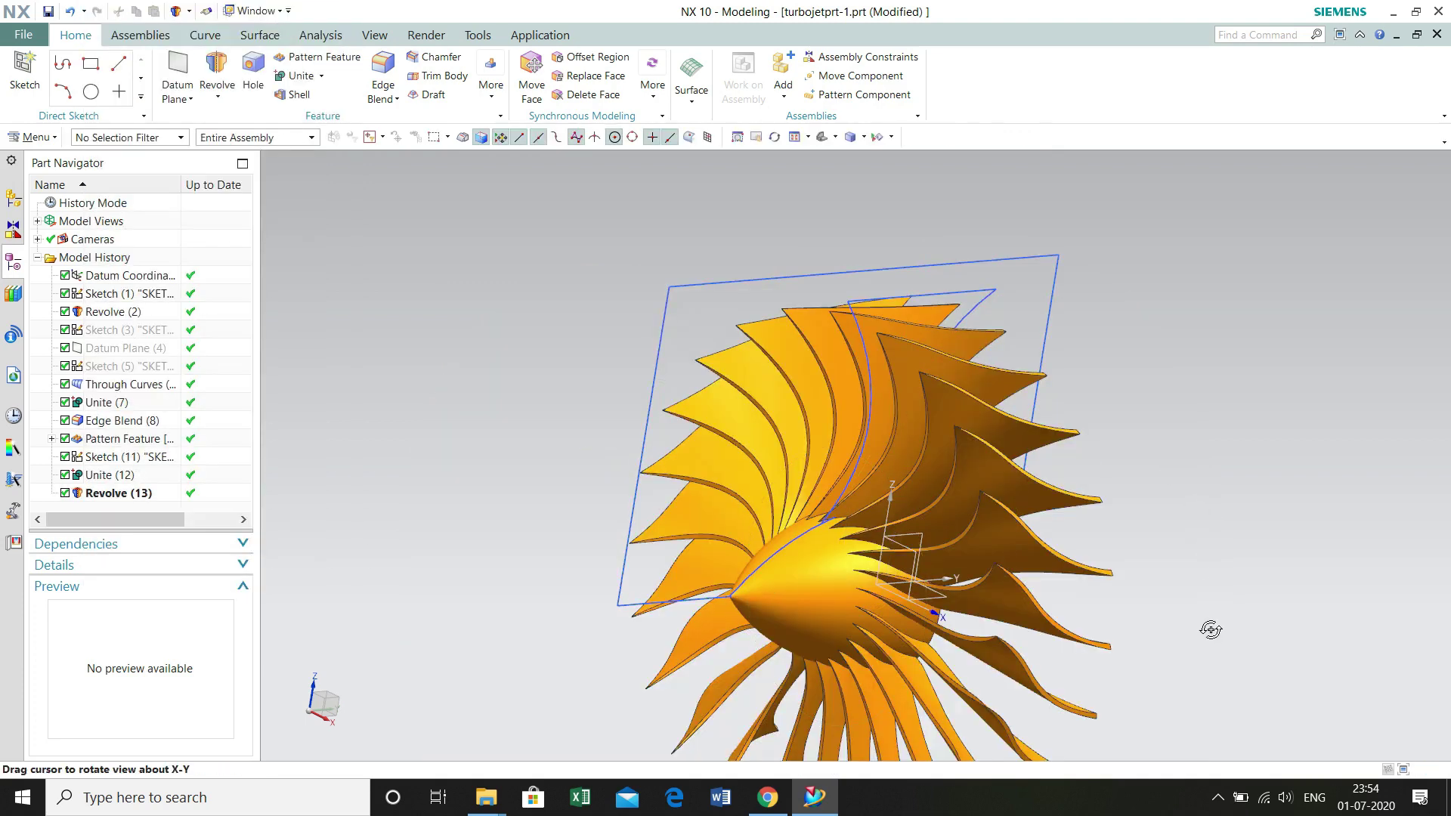
Step: Hide the blade-trimming profile sketch around the rotor
middle_drag(1211, 629, 1052, 640)
scroll(1105, 654, down, 3)
scroll(1053, 635, down, 2)
scroll(1052, 630, up, 2)
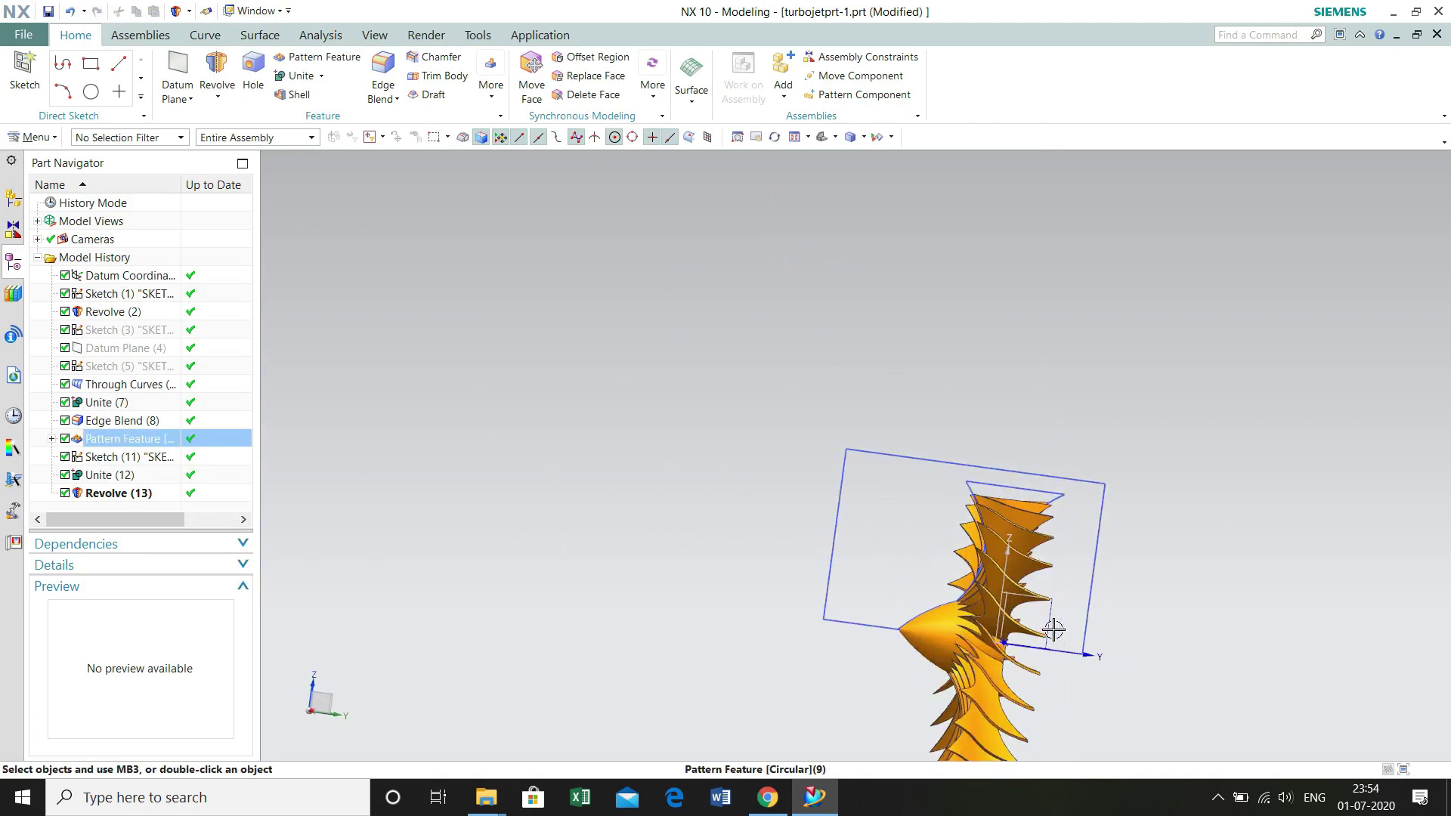
scroll(1053, 629, up, 3)
middle_drag(1197, 631, 1257, 619)
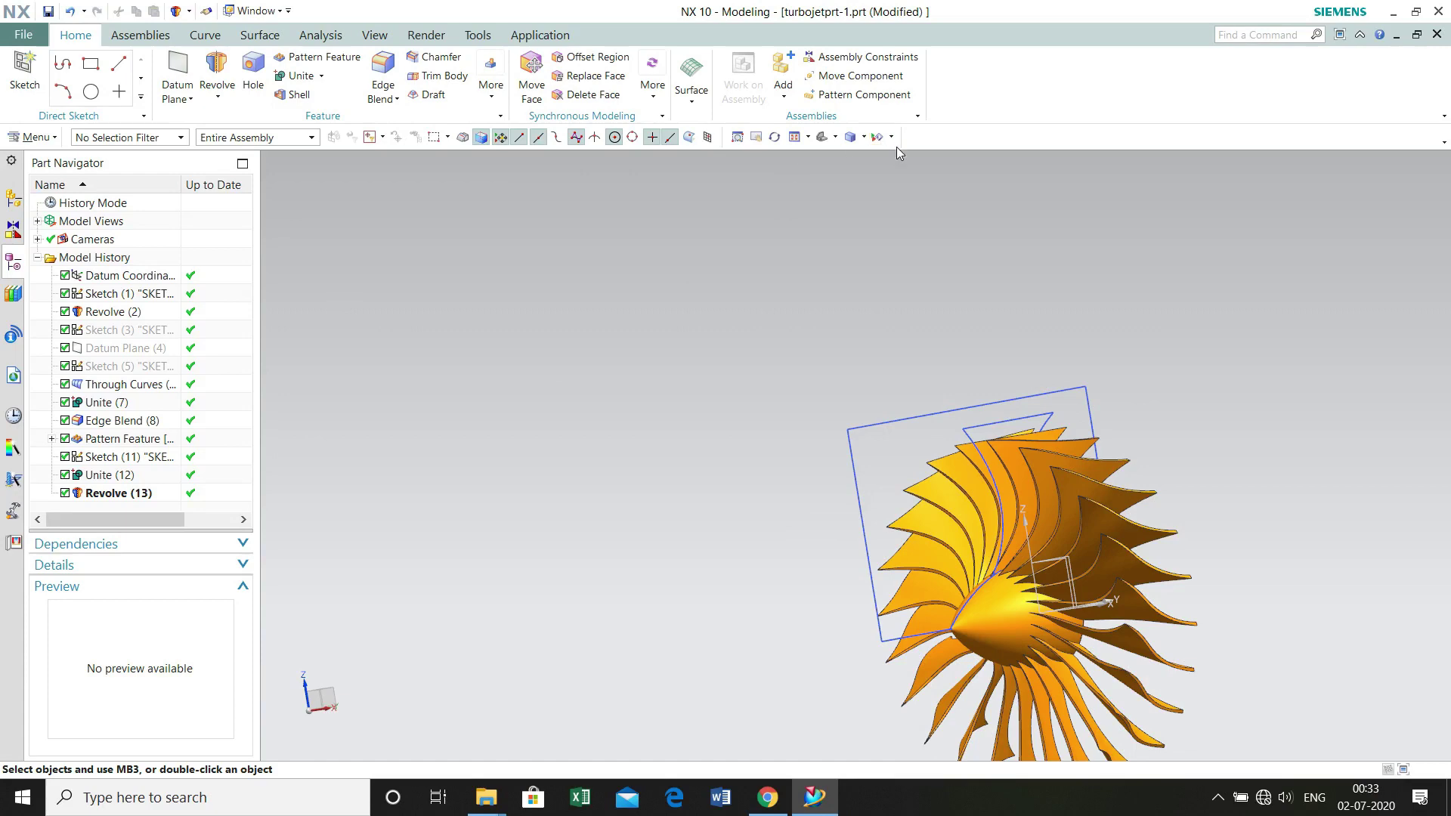
right_click(1090, 406)
click(1136, 415)
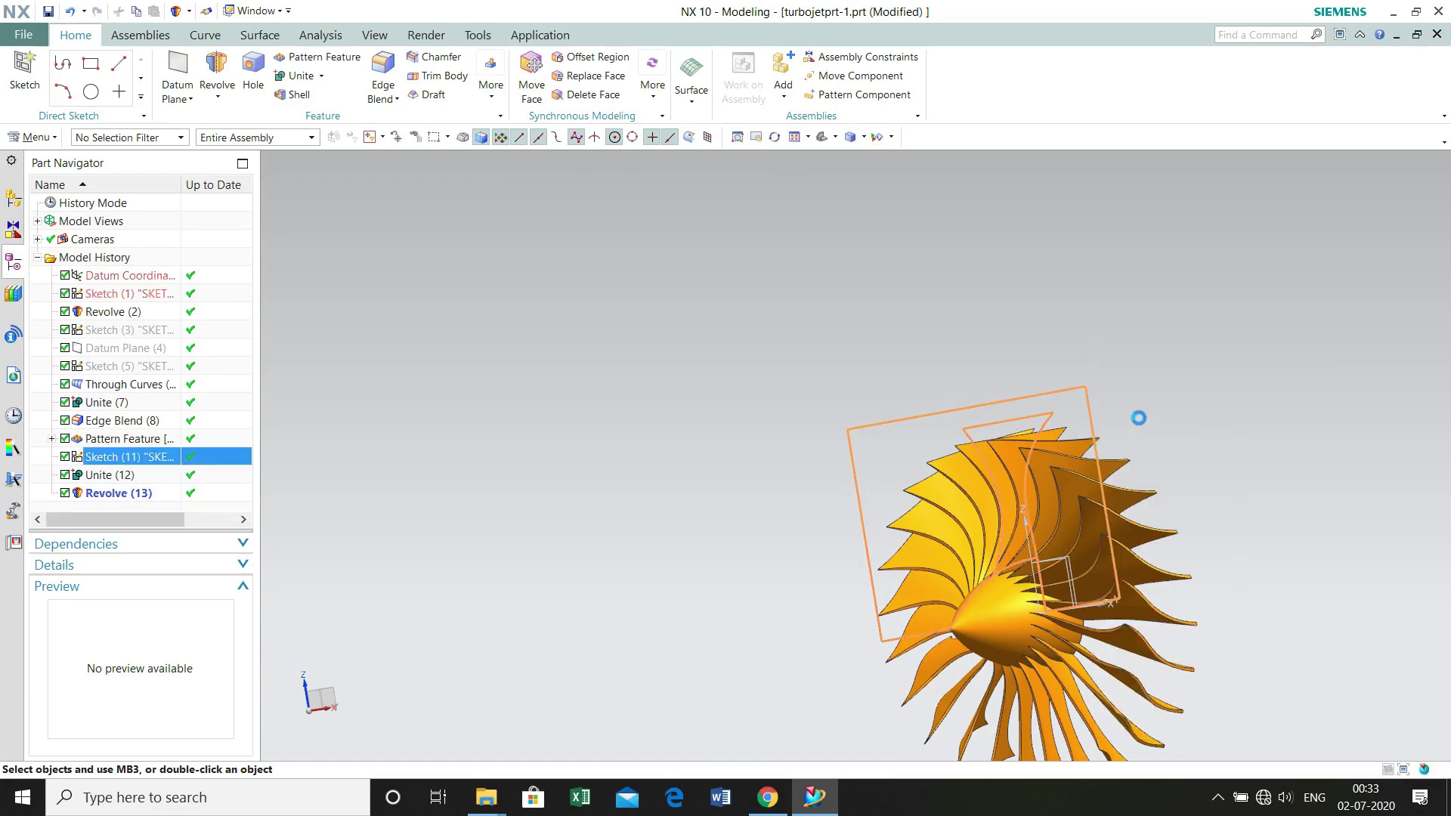
Step: Hide the hub's revolve profile sketch
mouse_move(1305, 505)
middle_down()
mouse_move(1247, 654)
mouse_move(1156, 544)
middle_up()
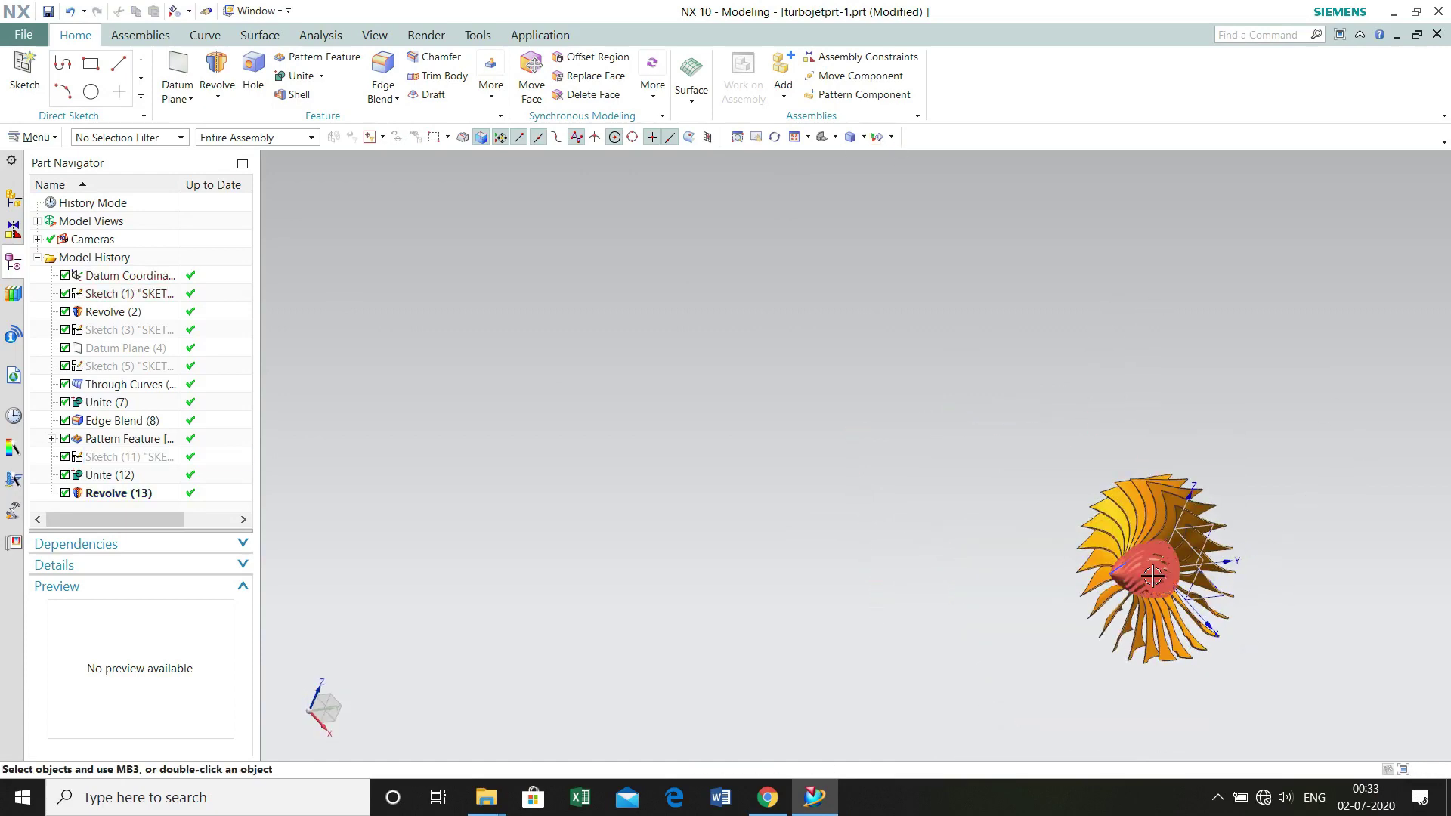
scroll(1131, 561, up, 3)
right_click(1134, 557)
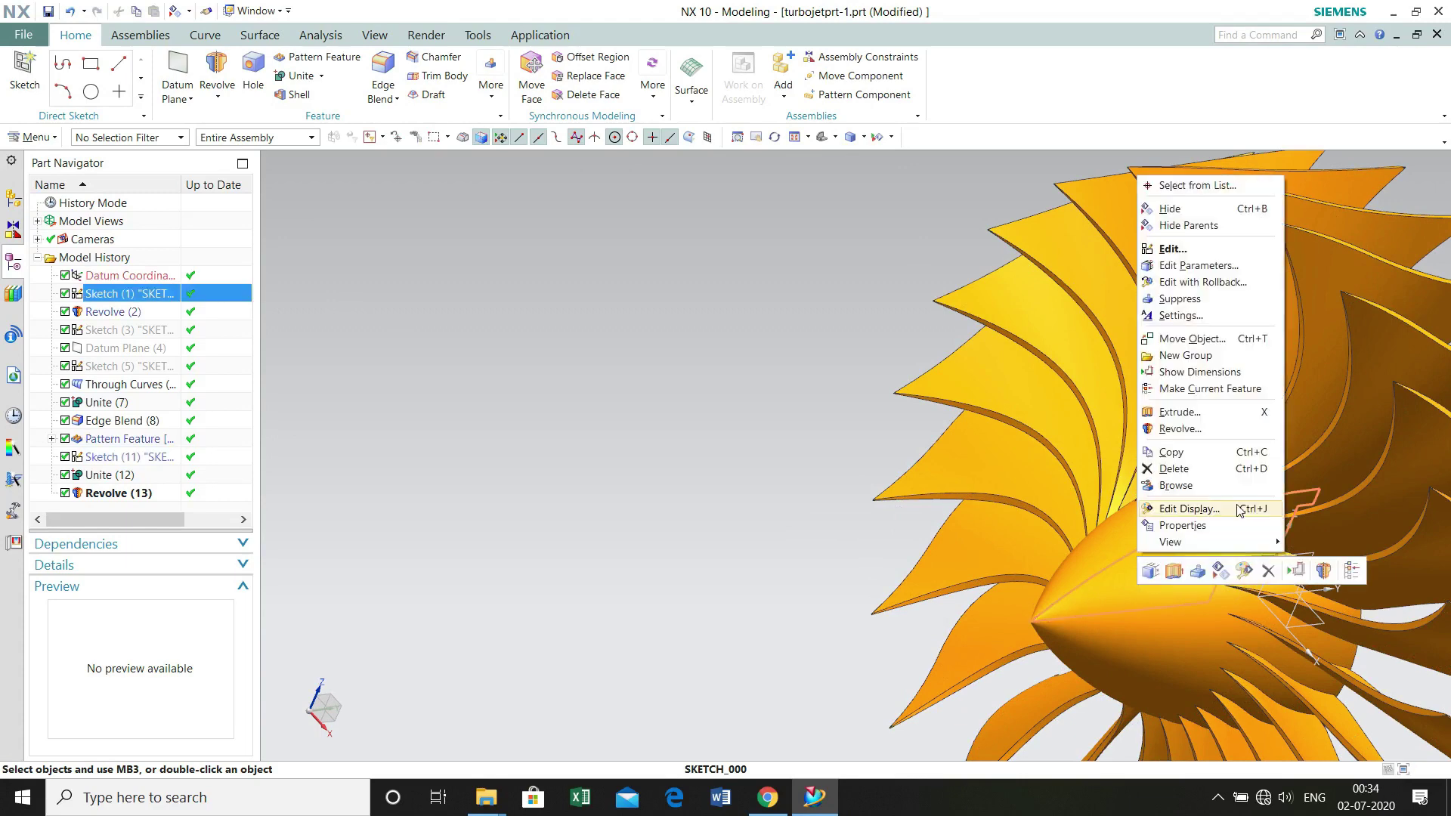
click(1189, 226)
scroll(836, 465, down, 3)
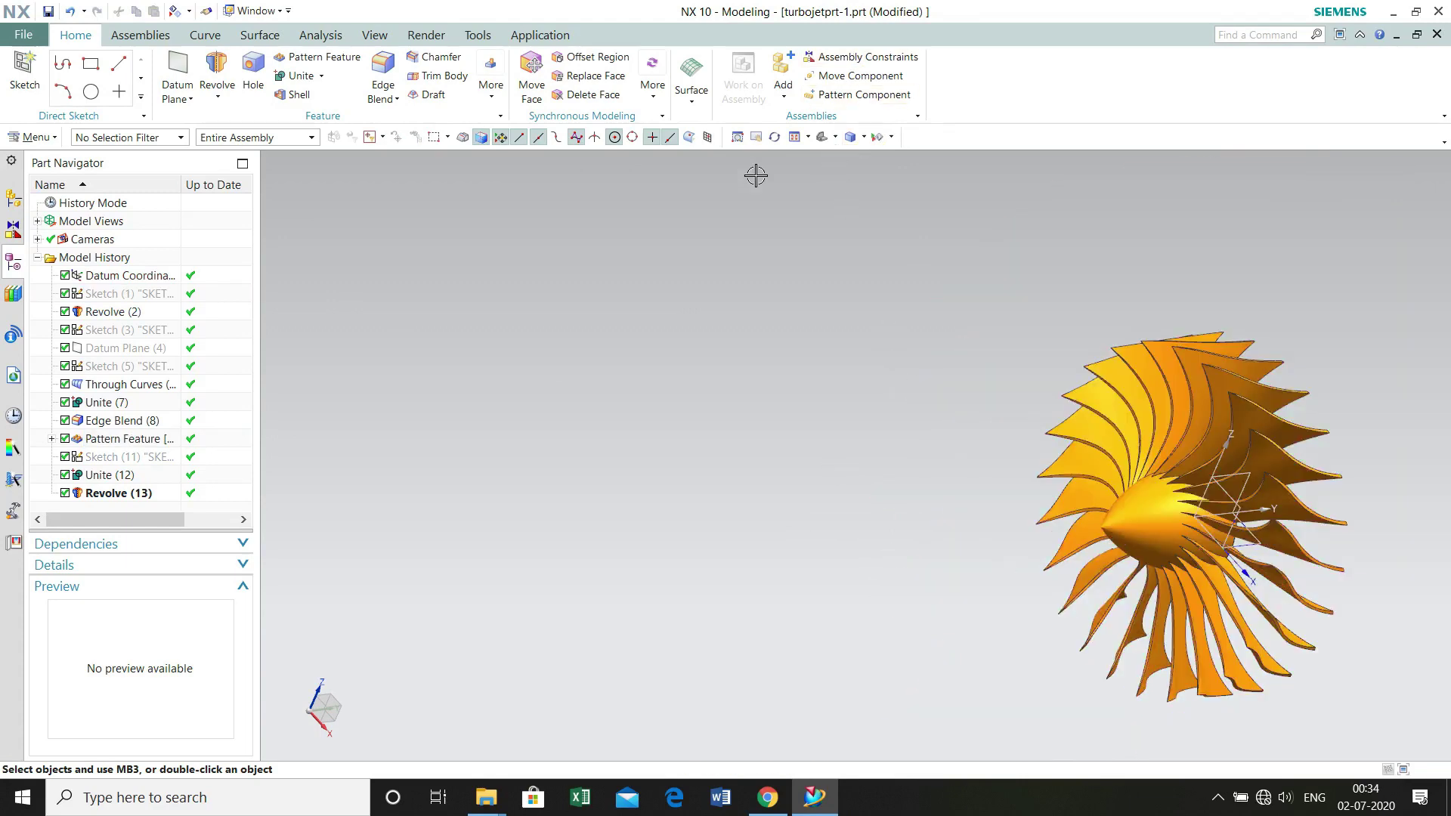
Step: Assign a blue face color to the revolved hub feature
click(801, 141)
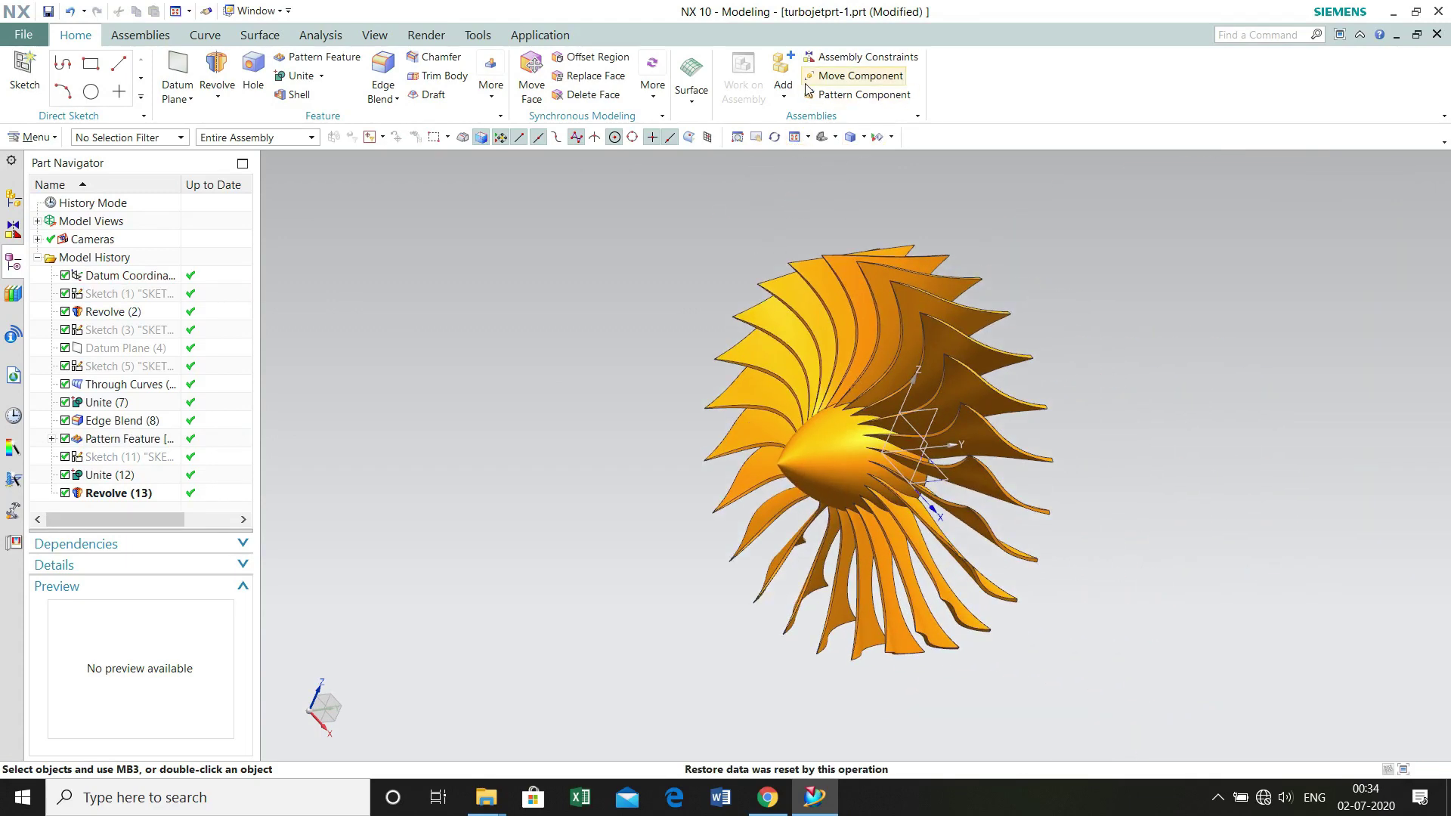
click(393, 38)
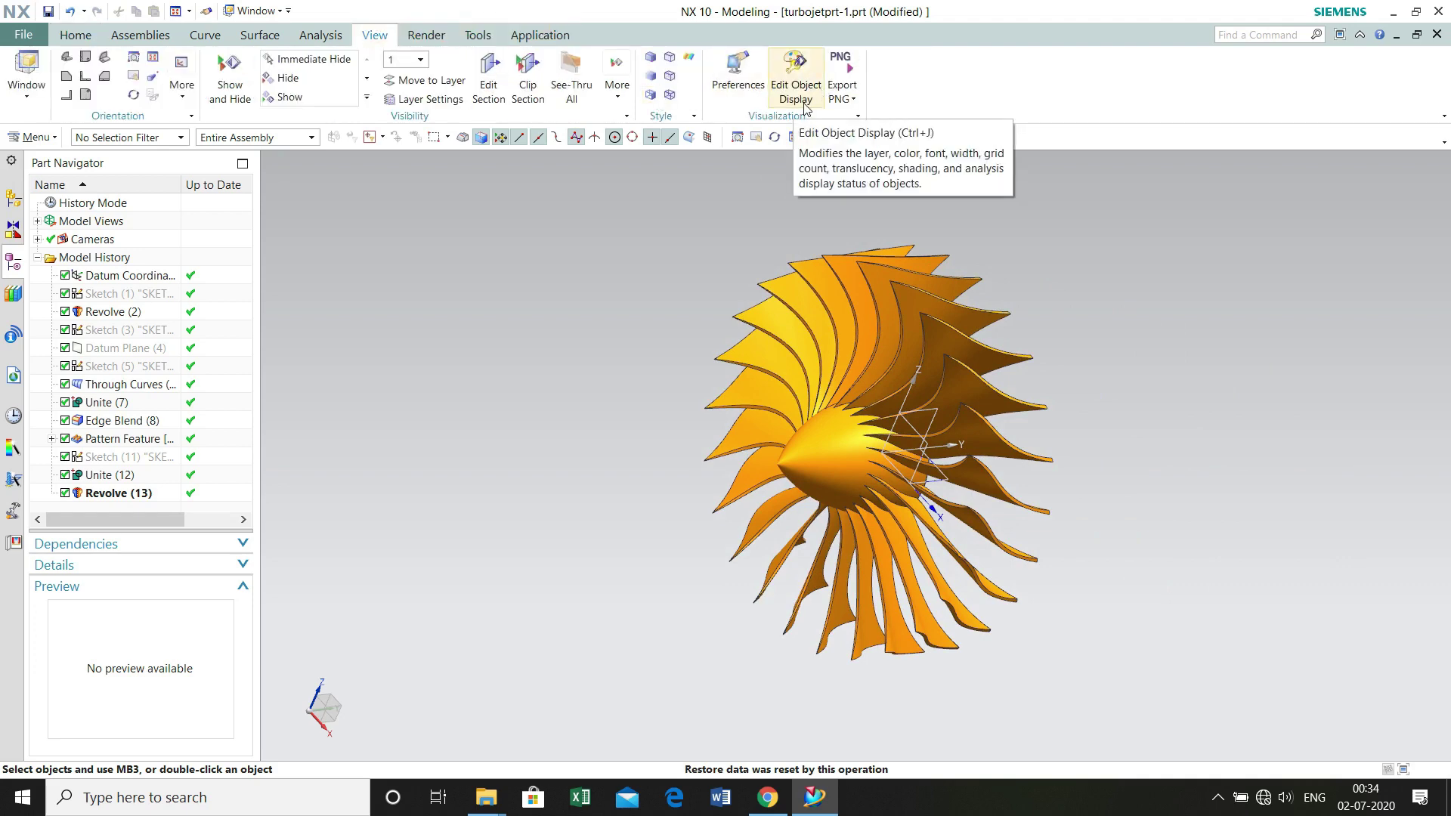
click(831, 427)
right_click(824, 423)
click(670, 284)
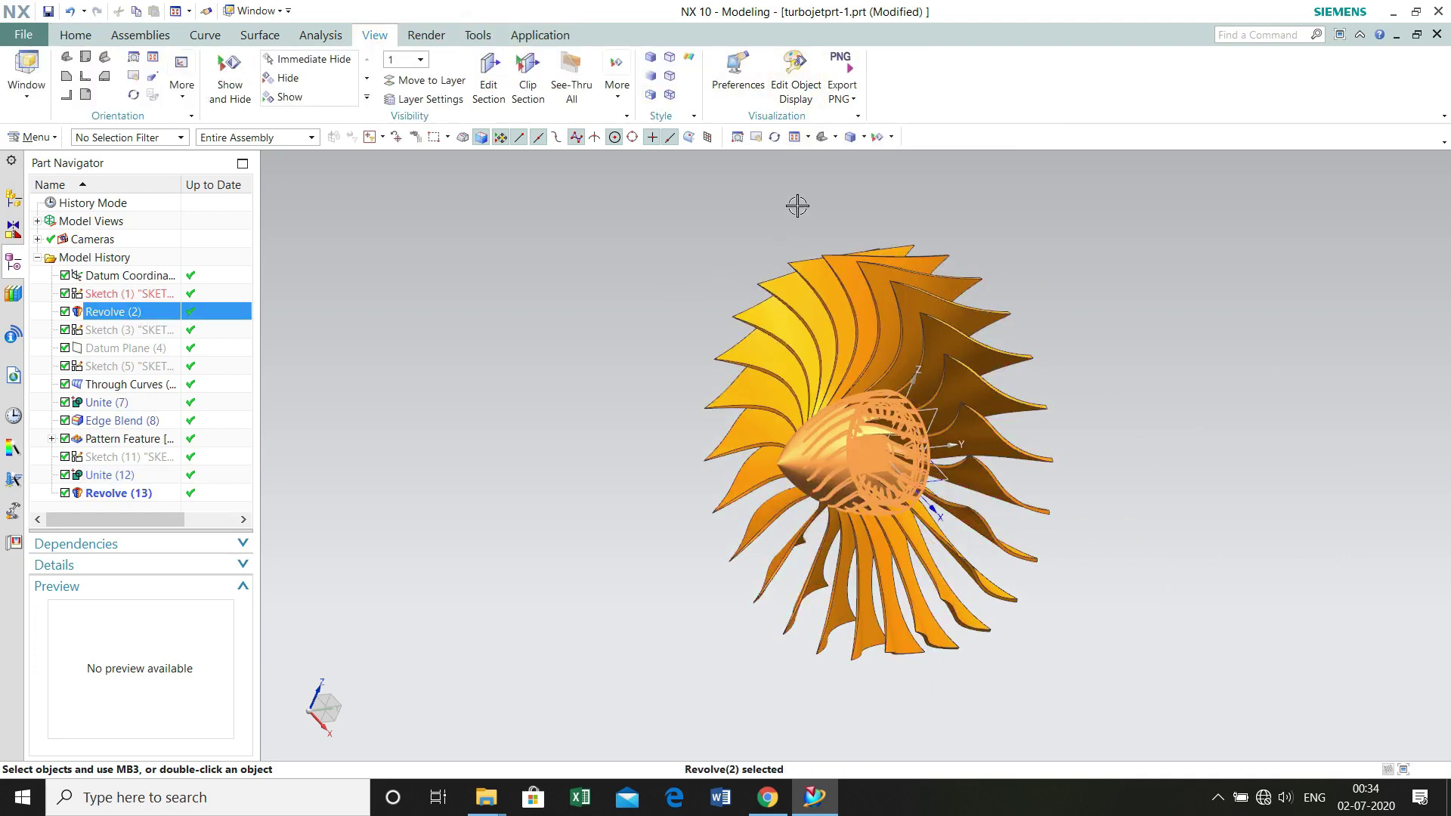
click(796, 90)
click(333, 112)
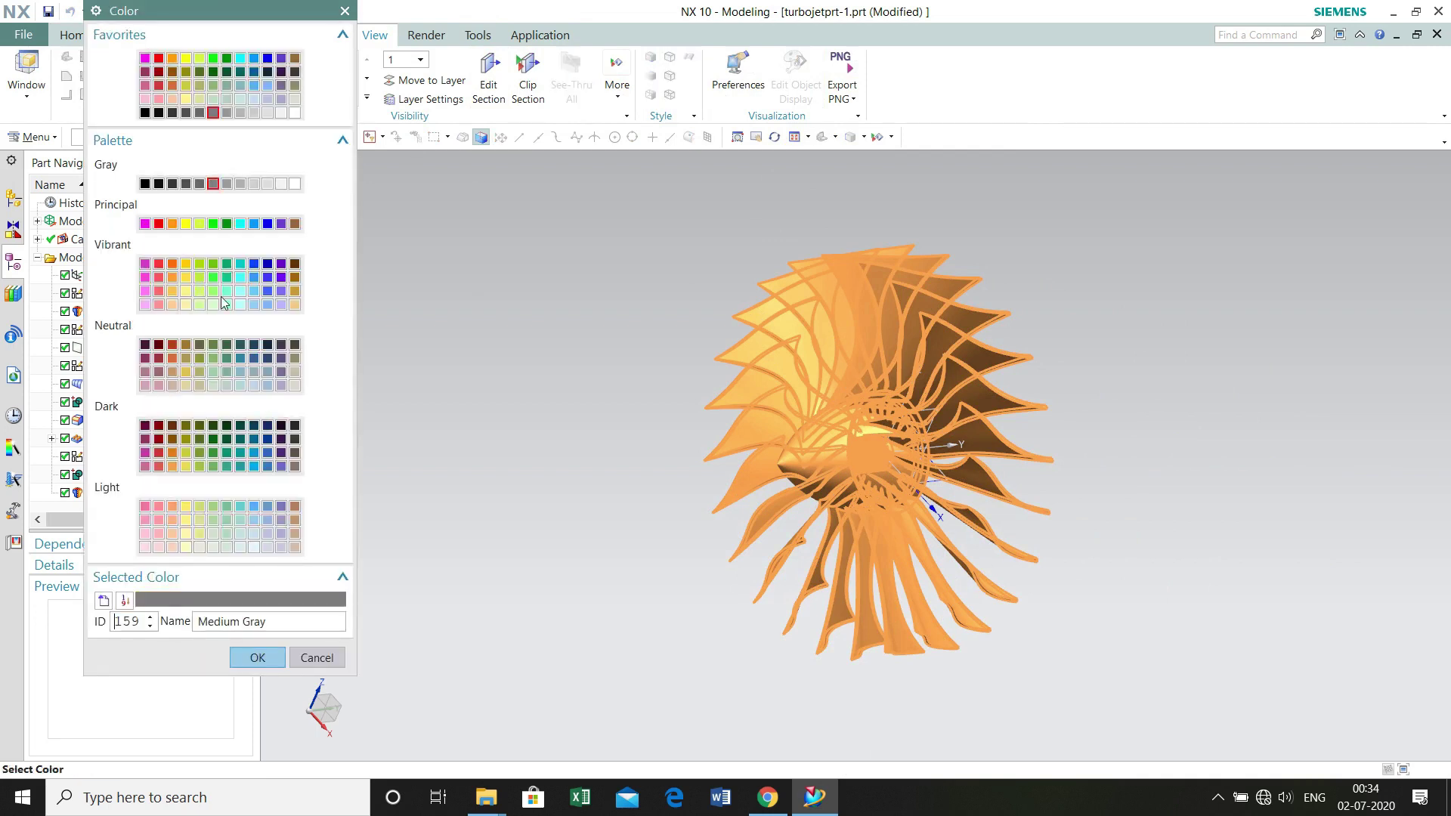
key(Return)
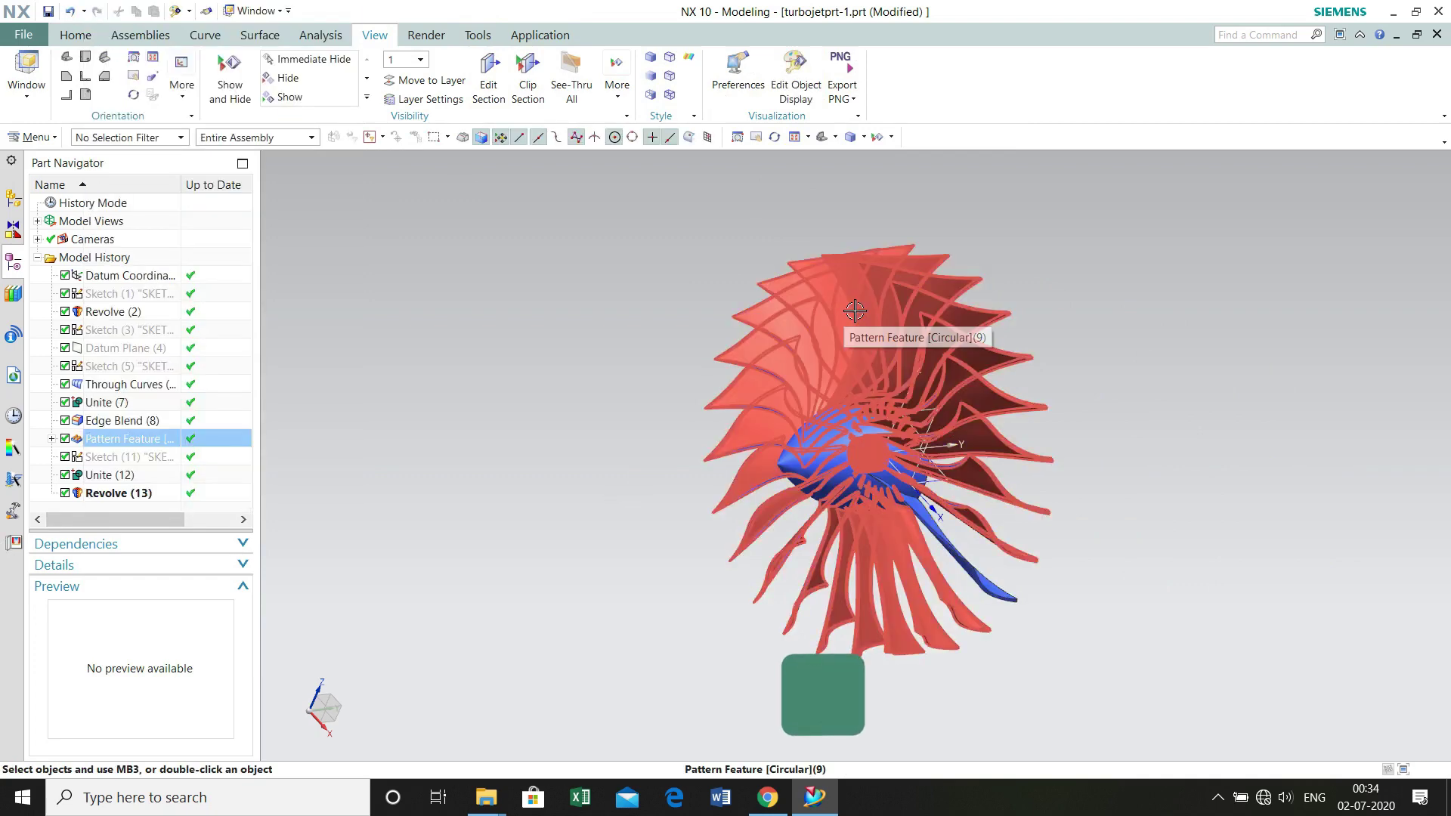
Step: Assign the Ash Gray face color to the circular blade pattern feature
right_click(861, 316)
click(927, 454)
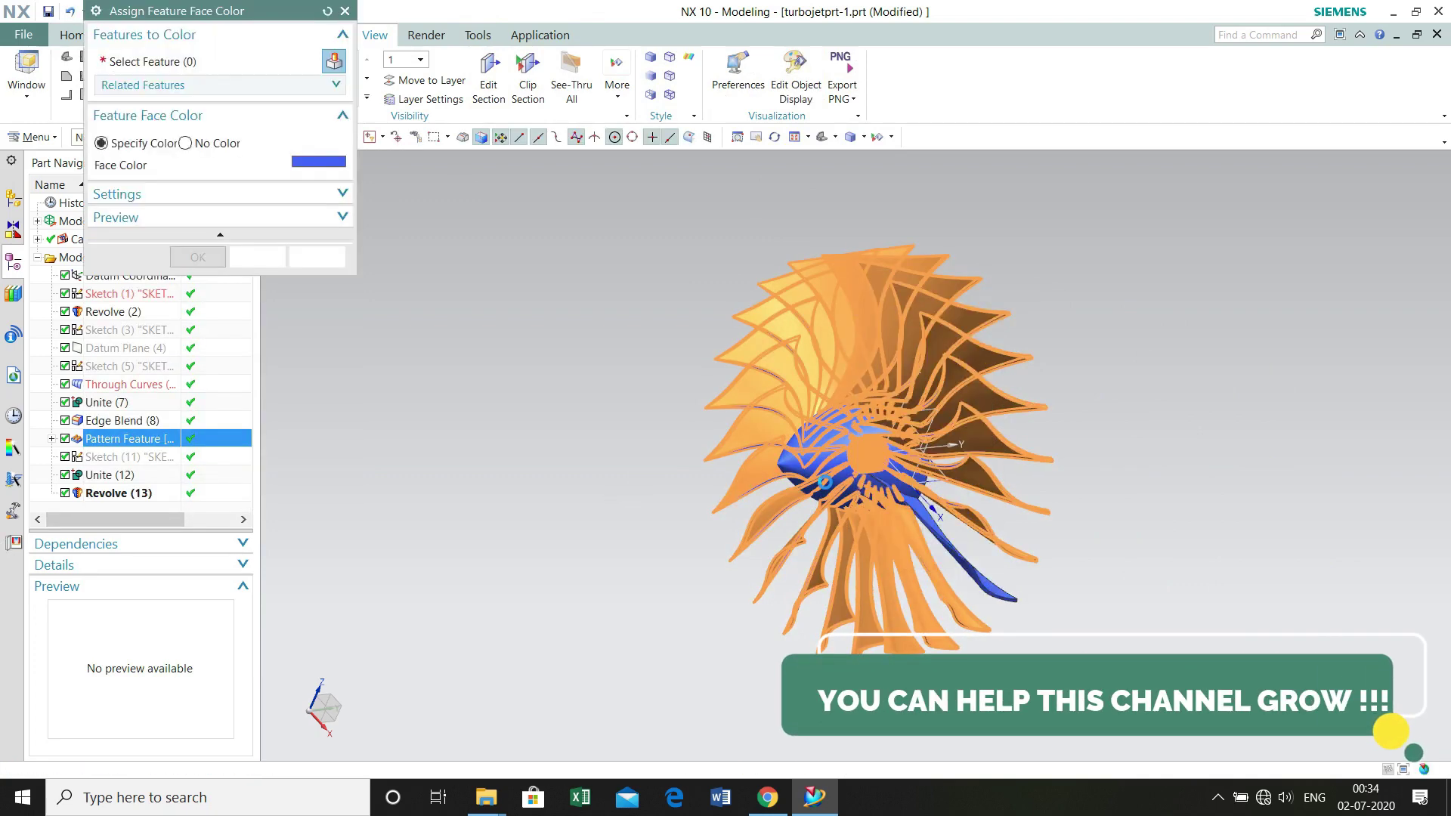
click(150, 149)
click(317, 159)
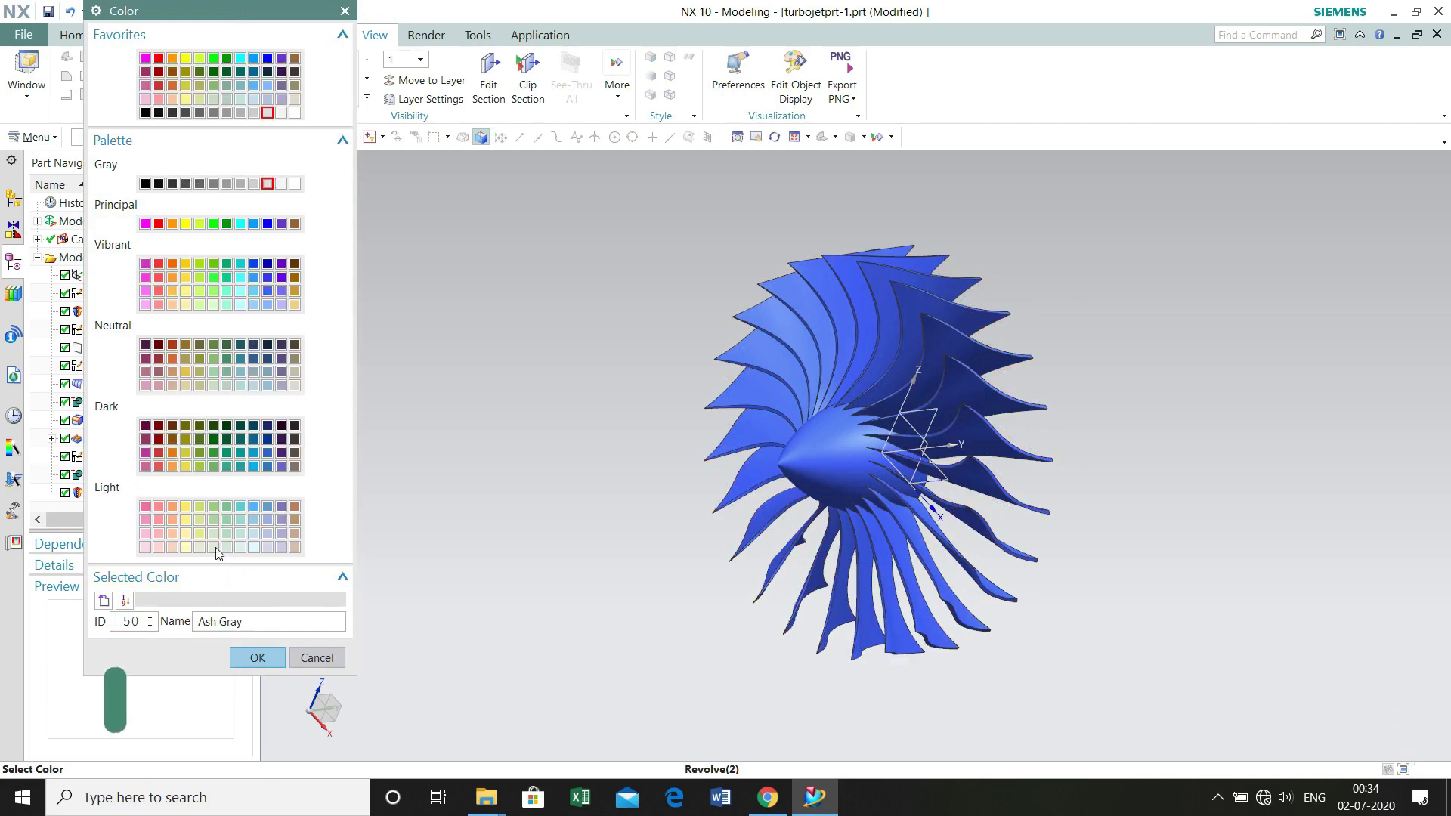
click(259, 656)
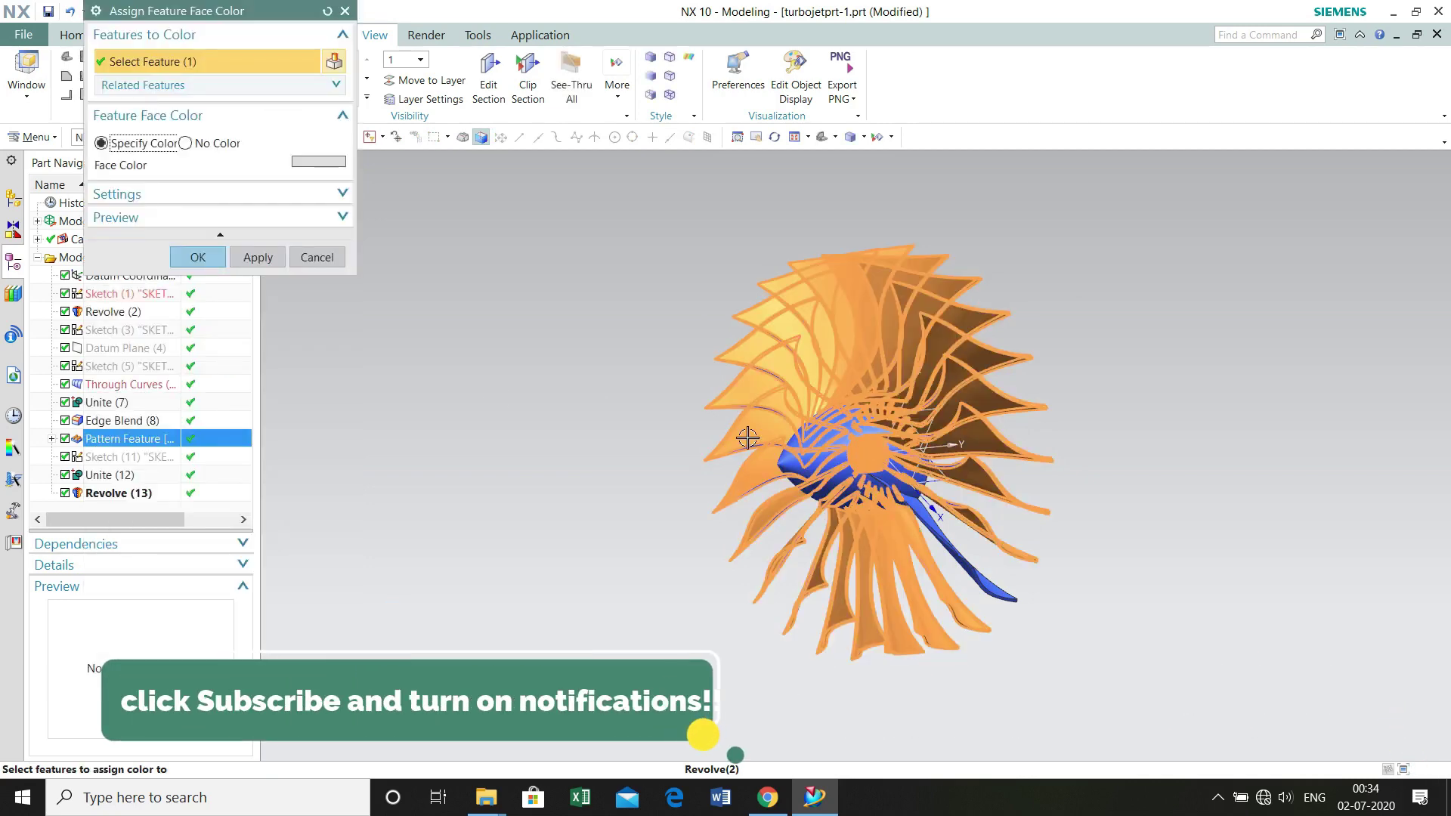
click(198, 257)
Step: Assign the same Ash Gray face color to the original Through Curves blade
middle_drag(563, 520, 713, 551)
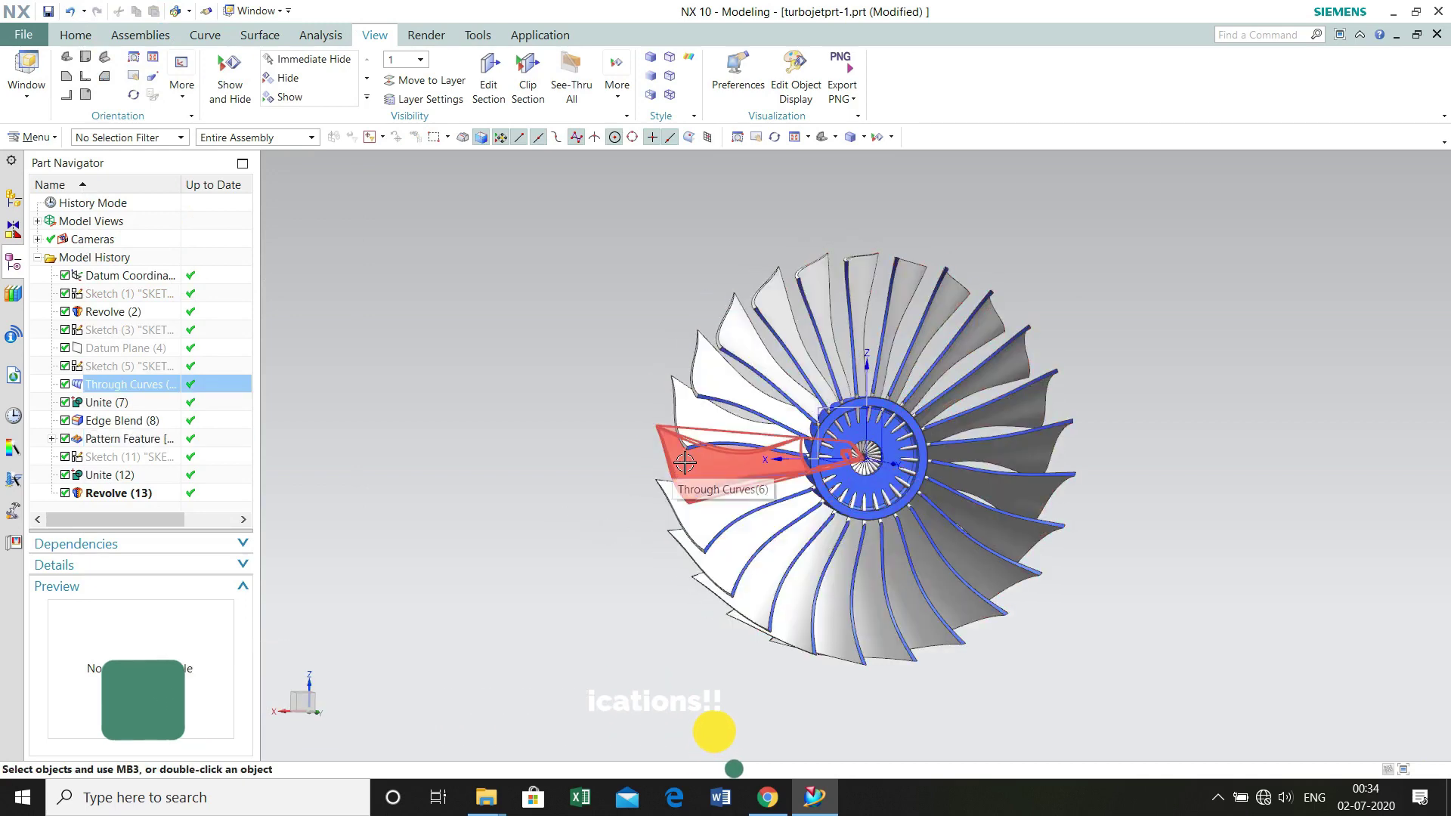
click(684, 465)
right_click(694, 470)
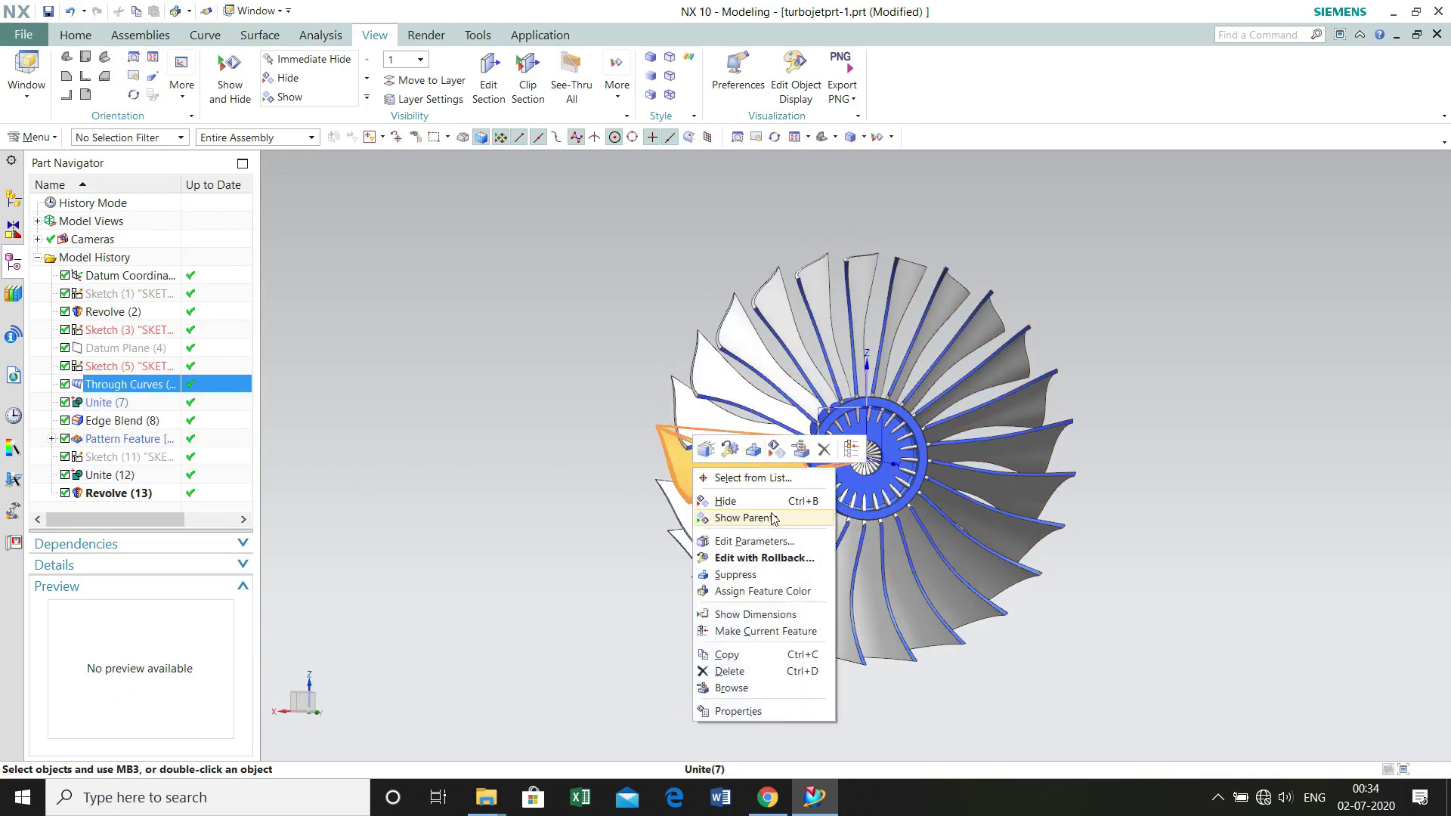
click(737, 591)
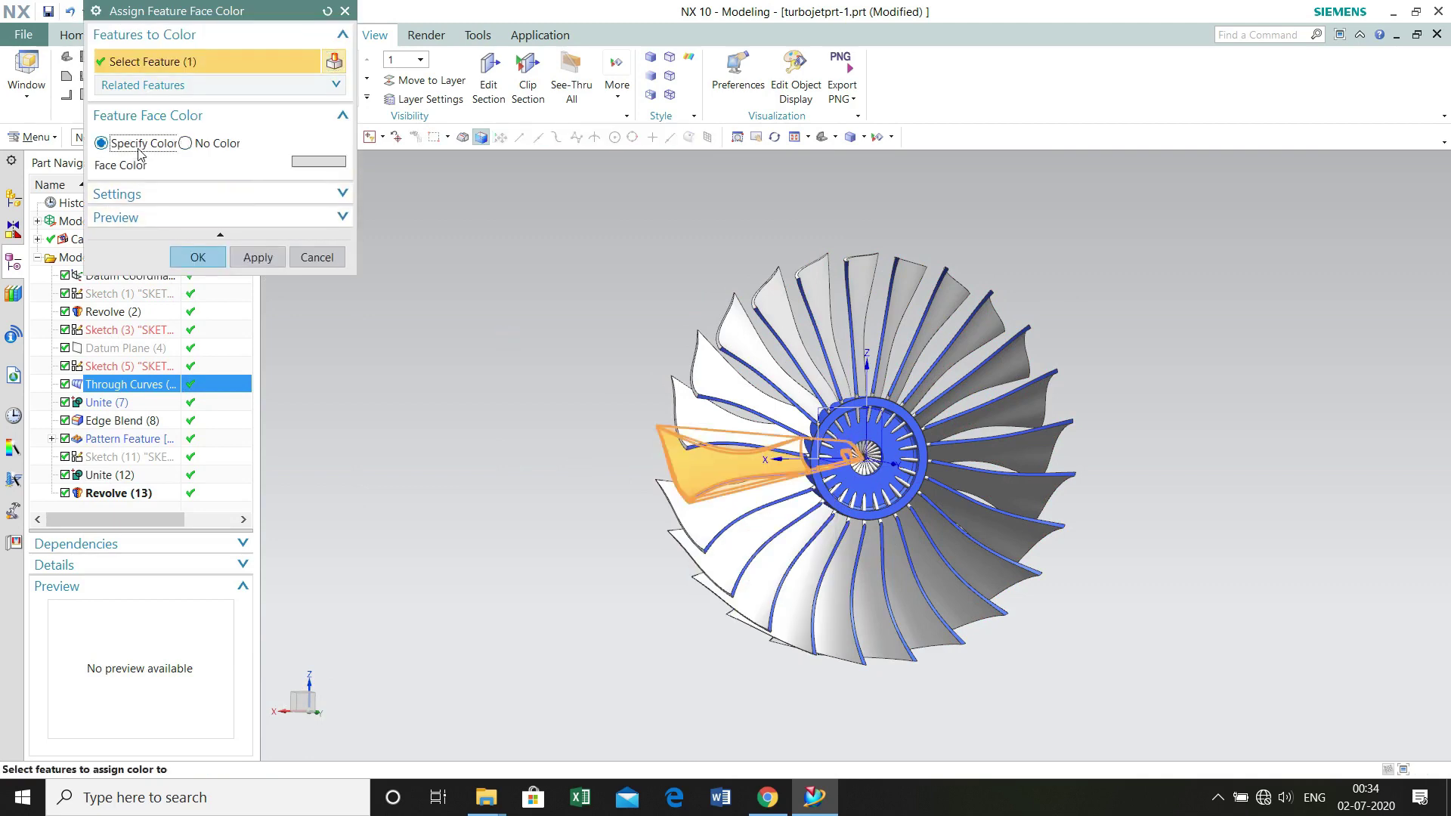
click(319, 163)
click(257, 657)
click(199, 257)
Step: Create a new sketch on the flat rear face of the hub
middle_drag(537, 489, 945, 423)
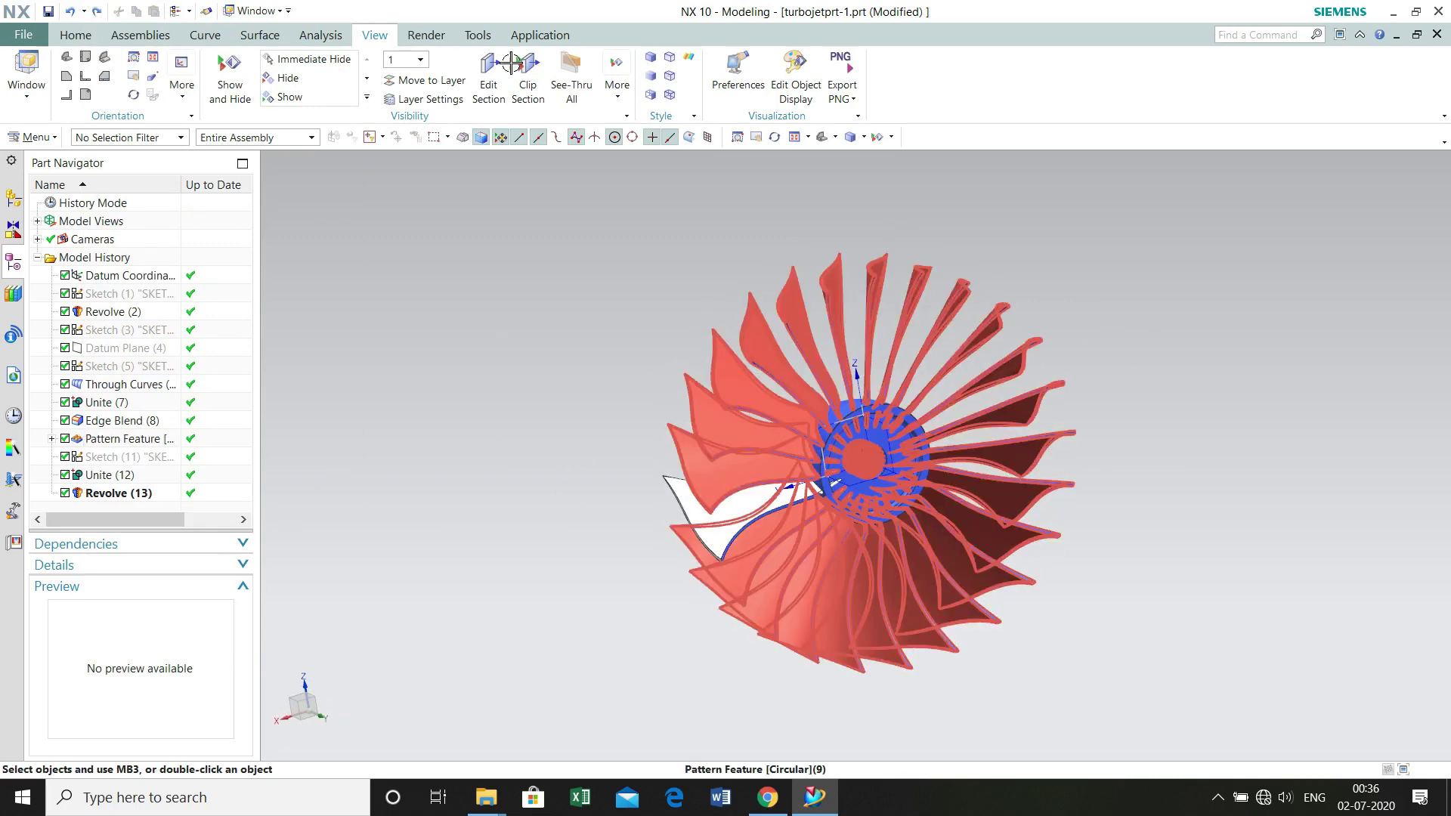
scroll(107, 50, up, 5)
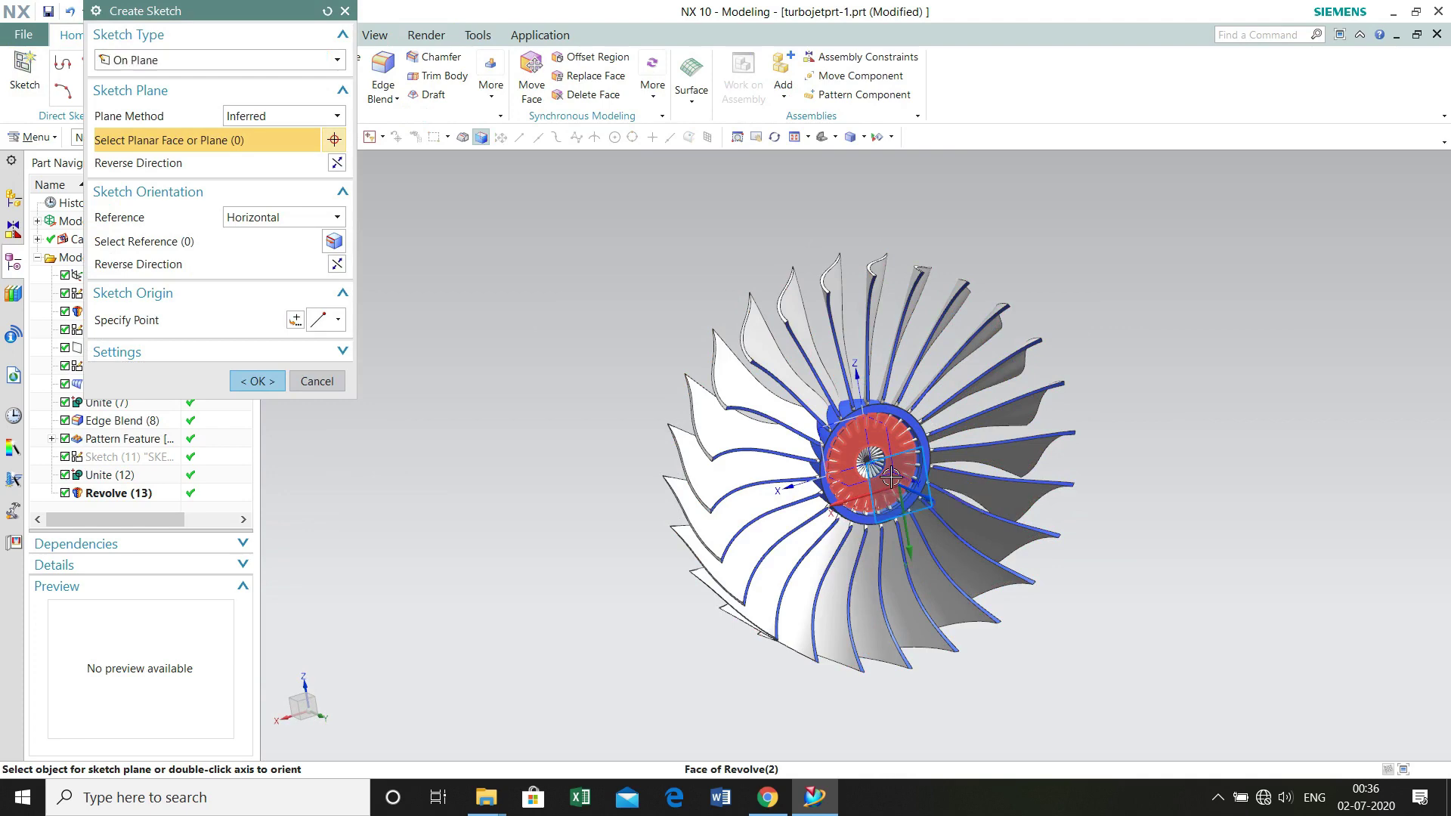
click(921, 403)
click(236, 382)
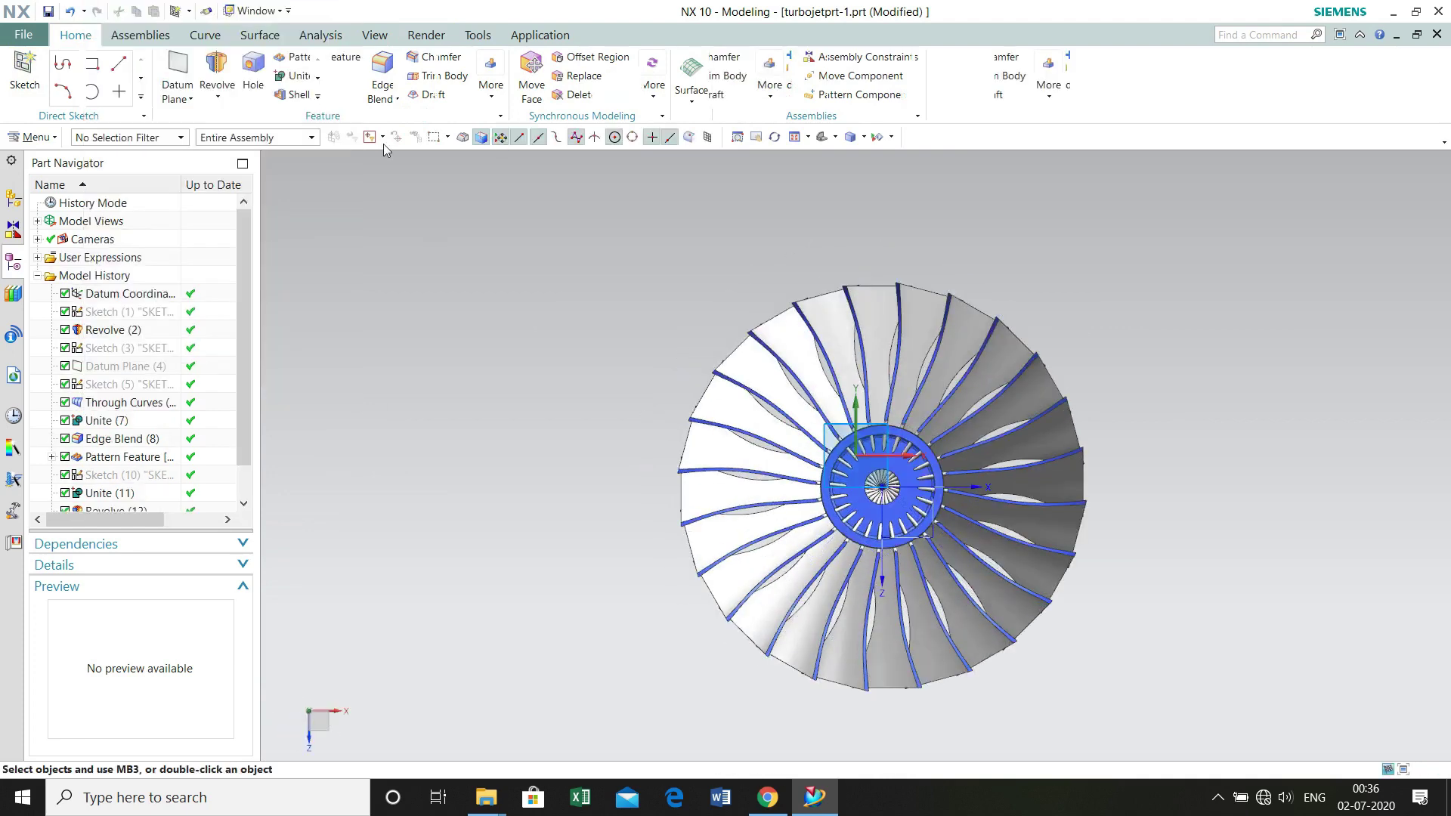
Step: Sketch a circle about 115 mm in diameter, centred on the hub axis and matching the central opening's edge, and finish the sketch
click(234, 62)
scroll(847, 523, up, 6)
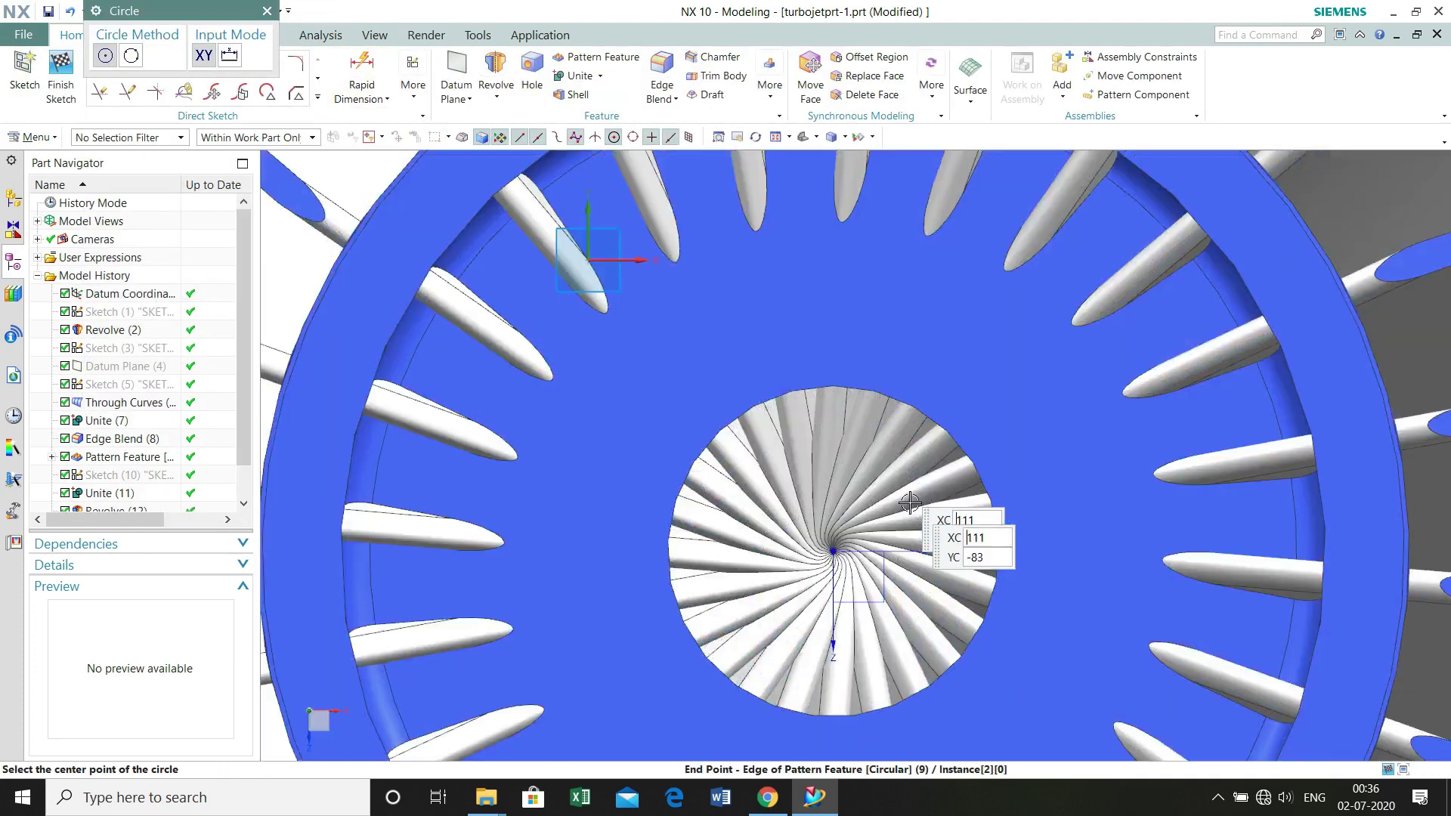
click(835, 552)
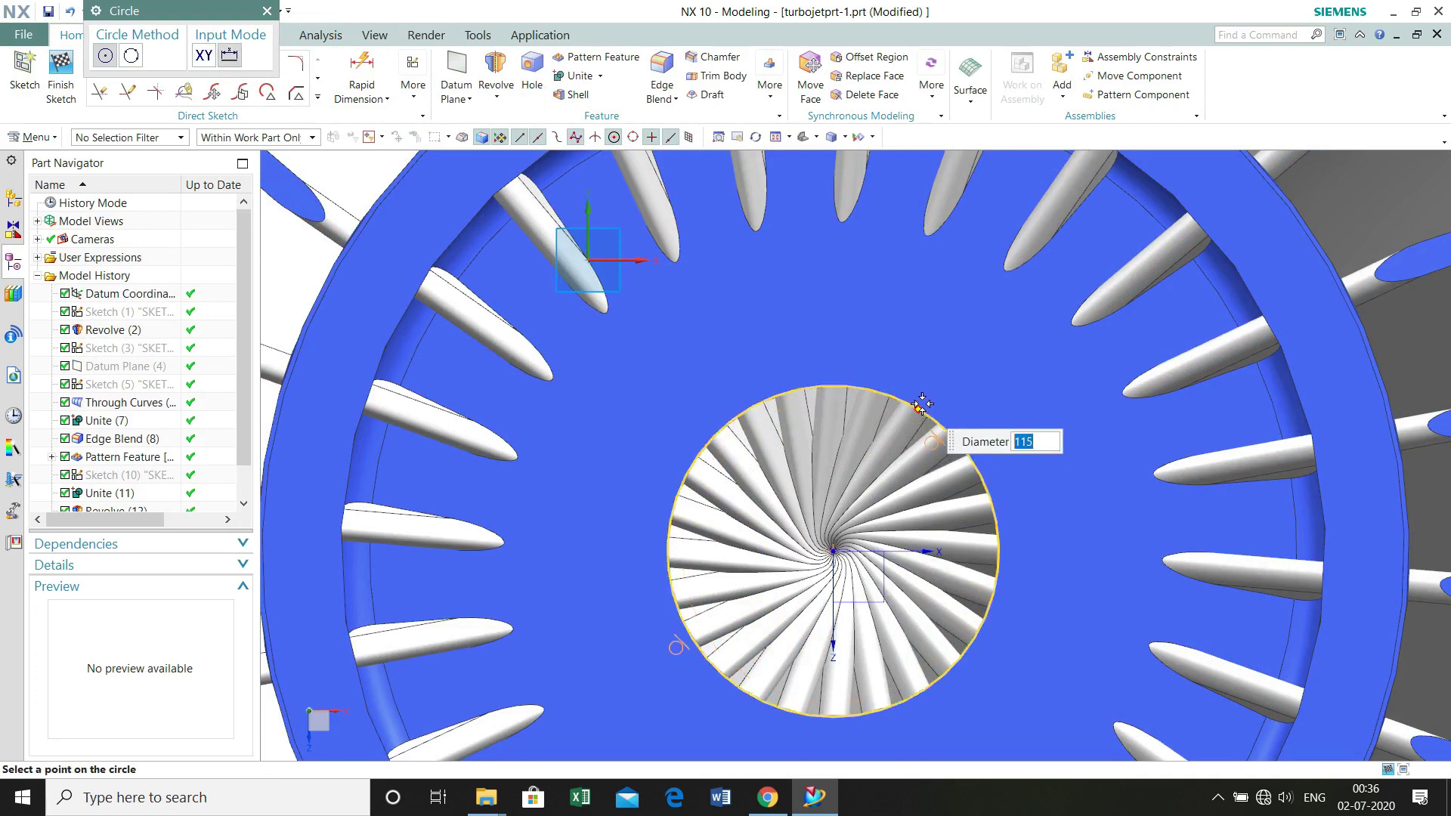
click(944, 432)
click(267, 11)
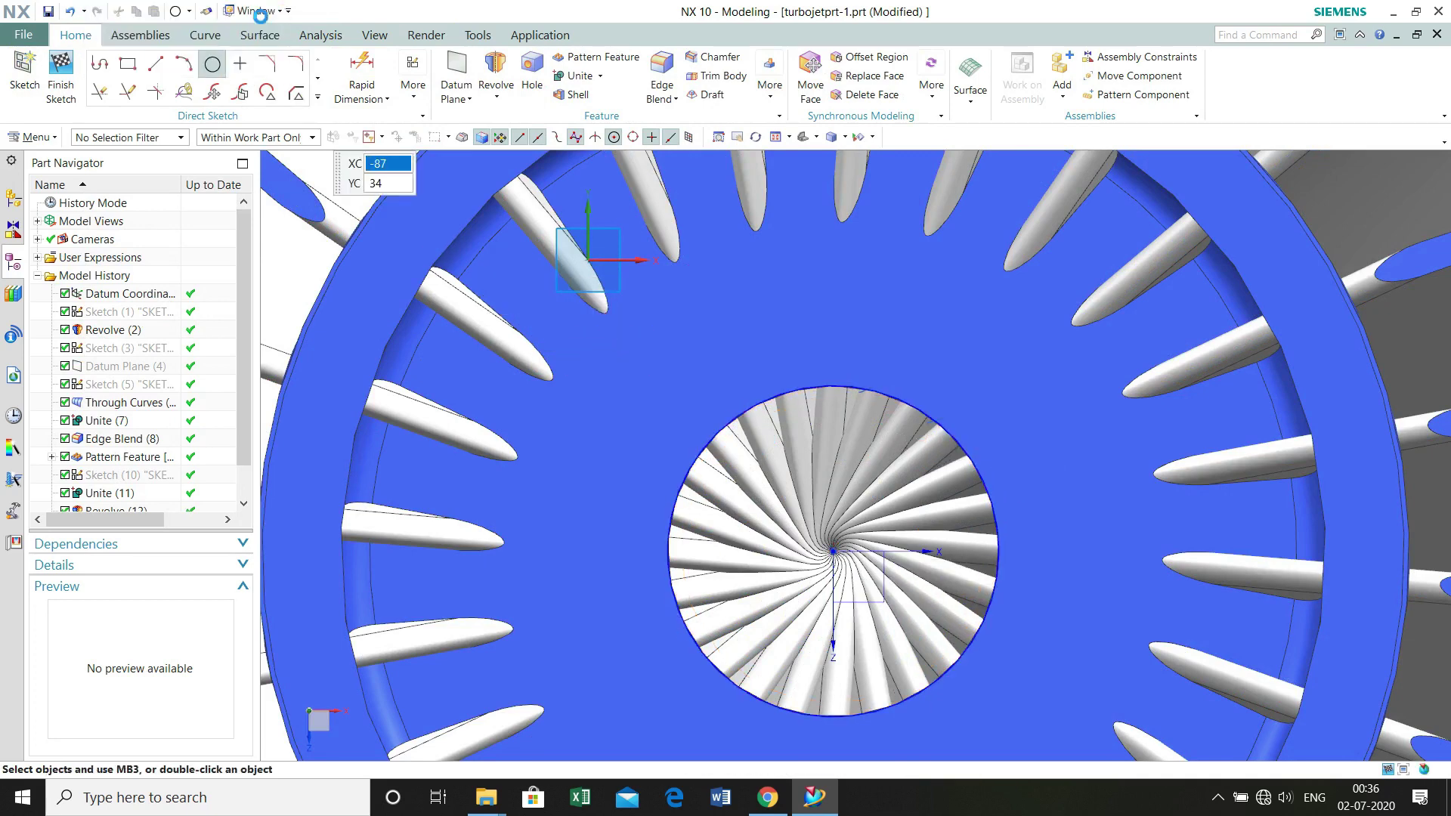
click(62, 78)
Step: Extrude the circle from 0 to 100 mm into the hub, subtracting it from the rotor body to clear the central bore
click(237, 118)
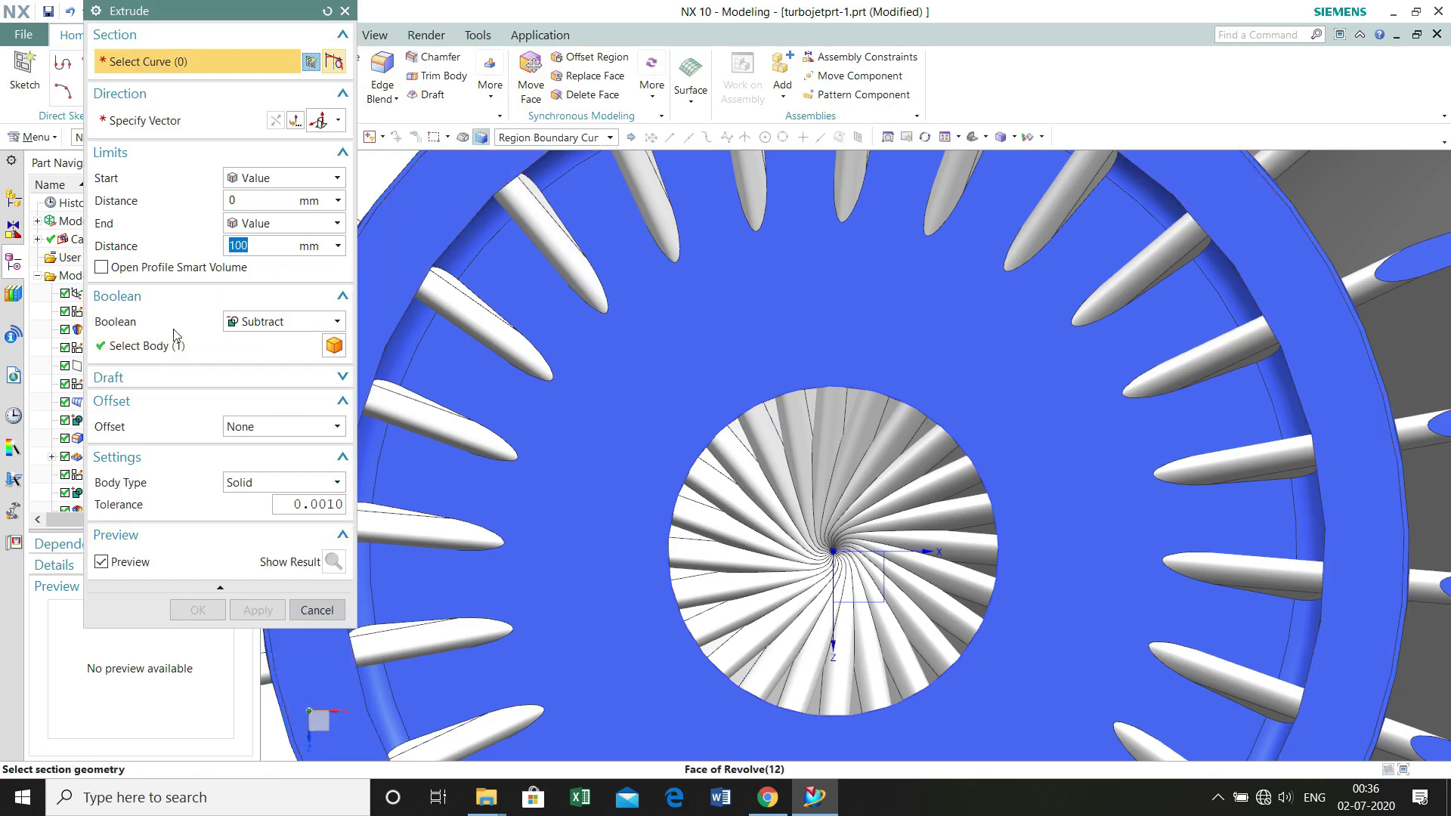
click(179, 351)
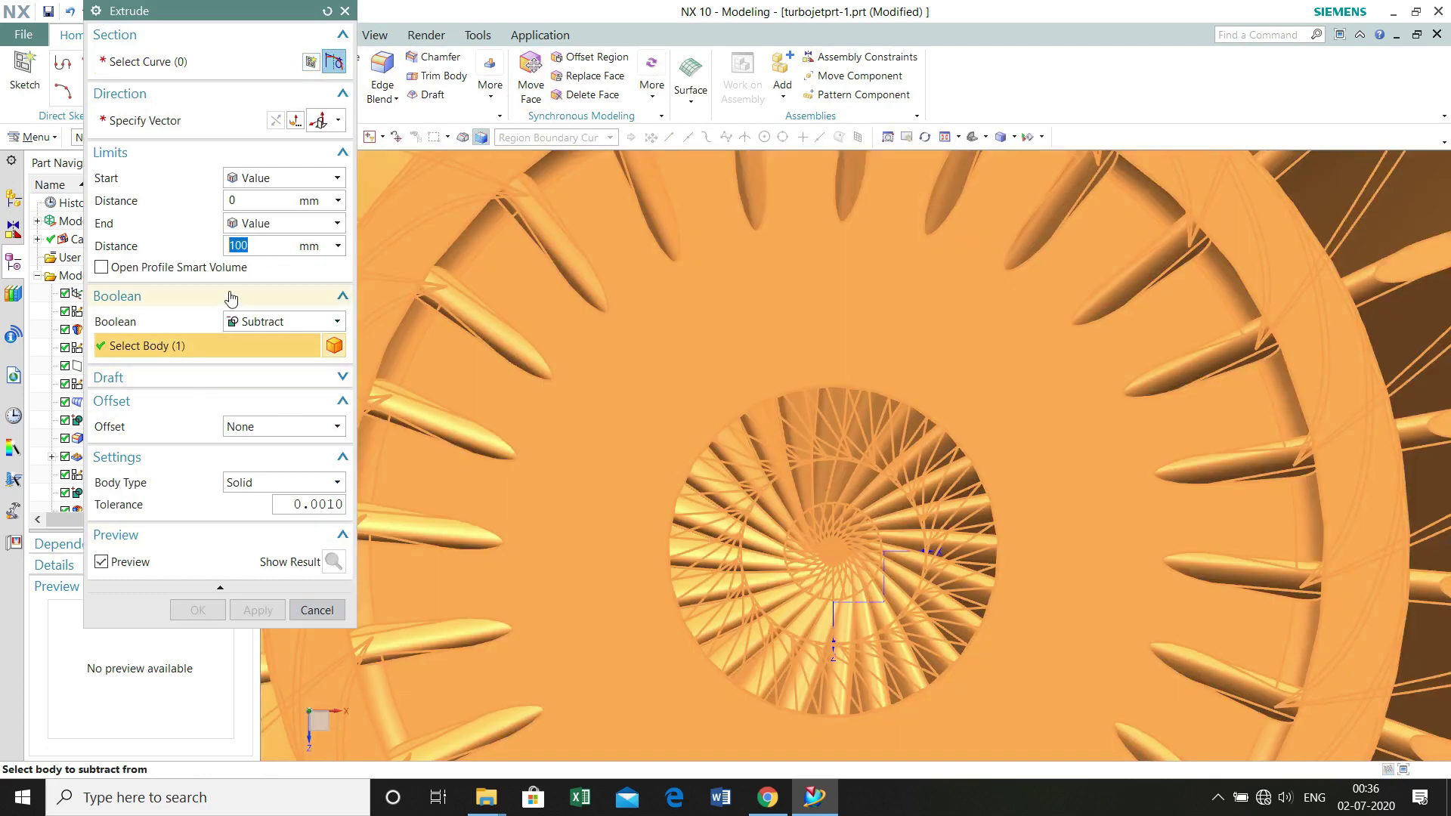
click(221, 72)
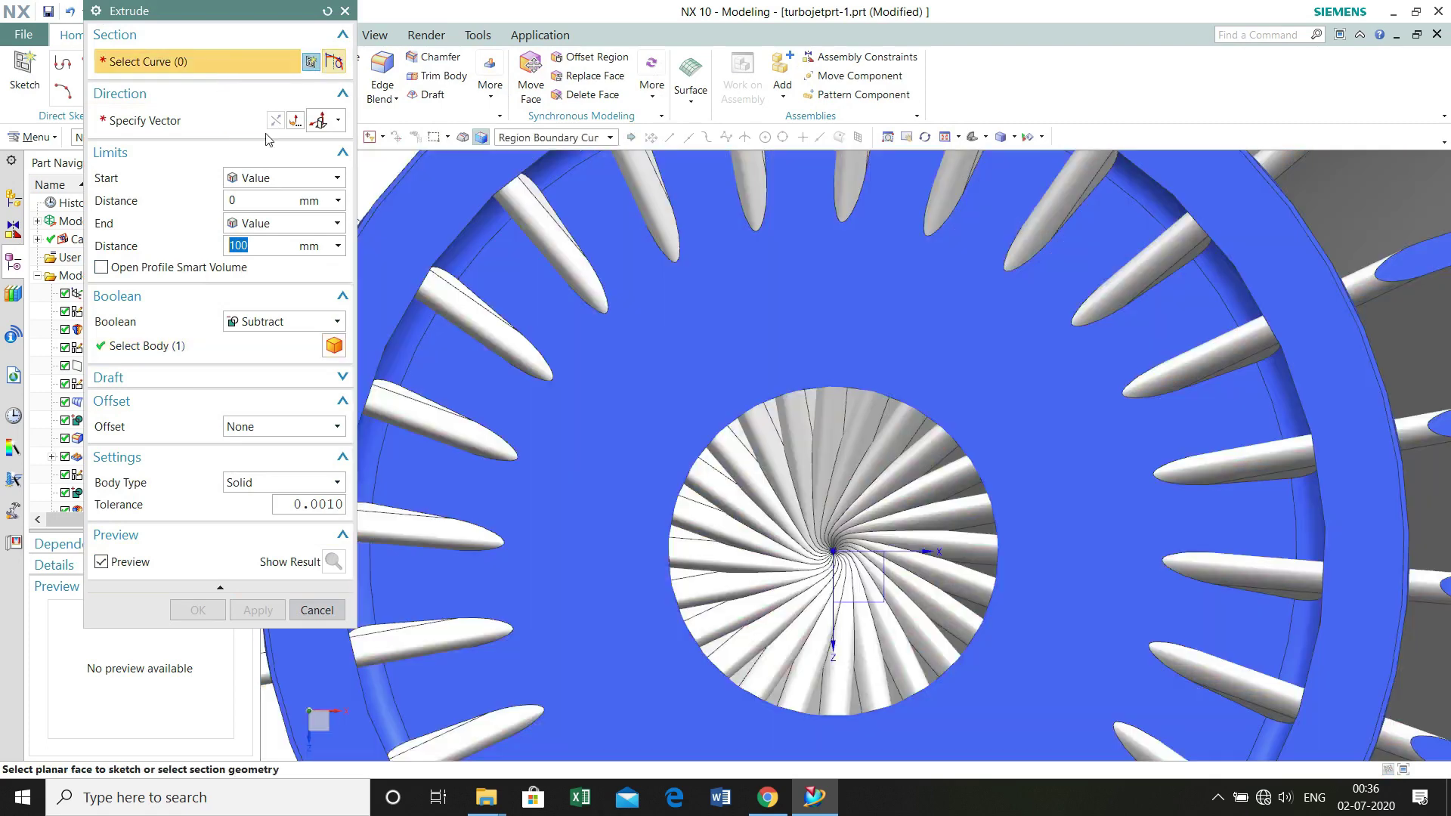
click(734, 441)
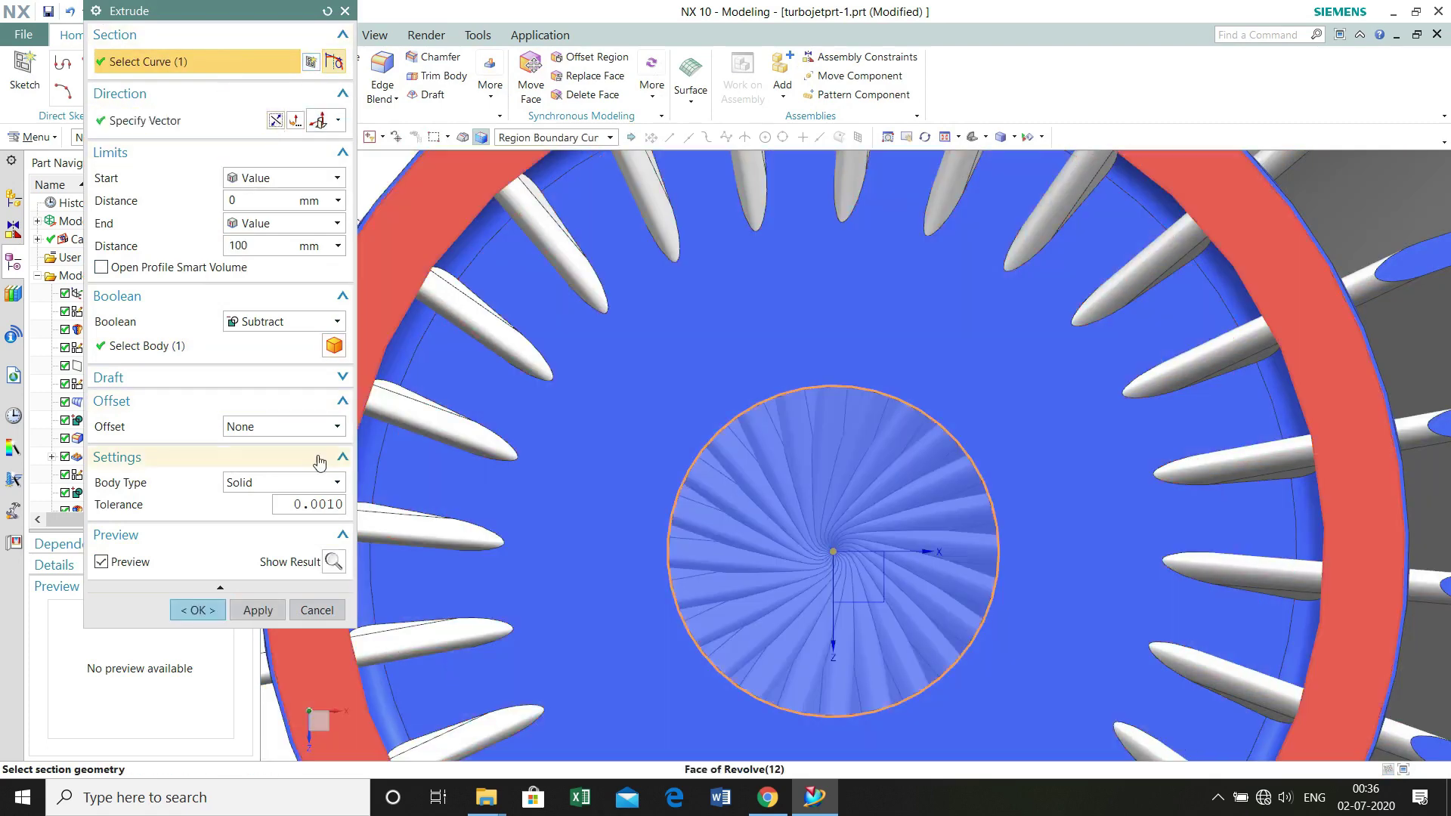
click(195, 344)
click(188, 610)
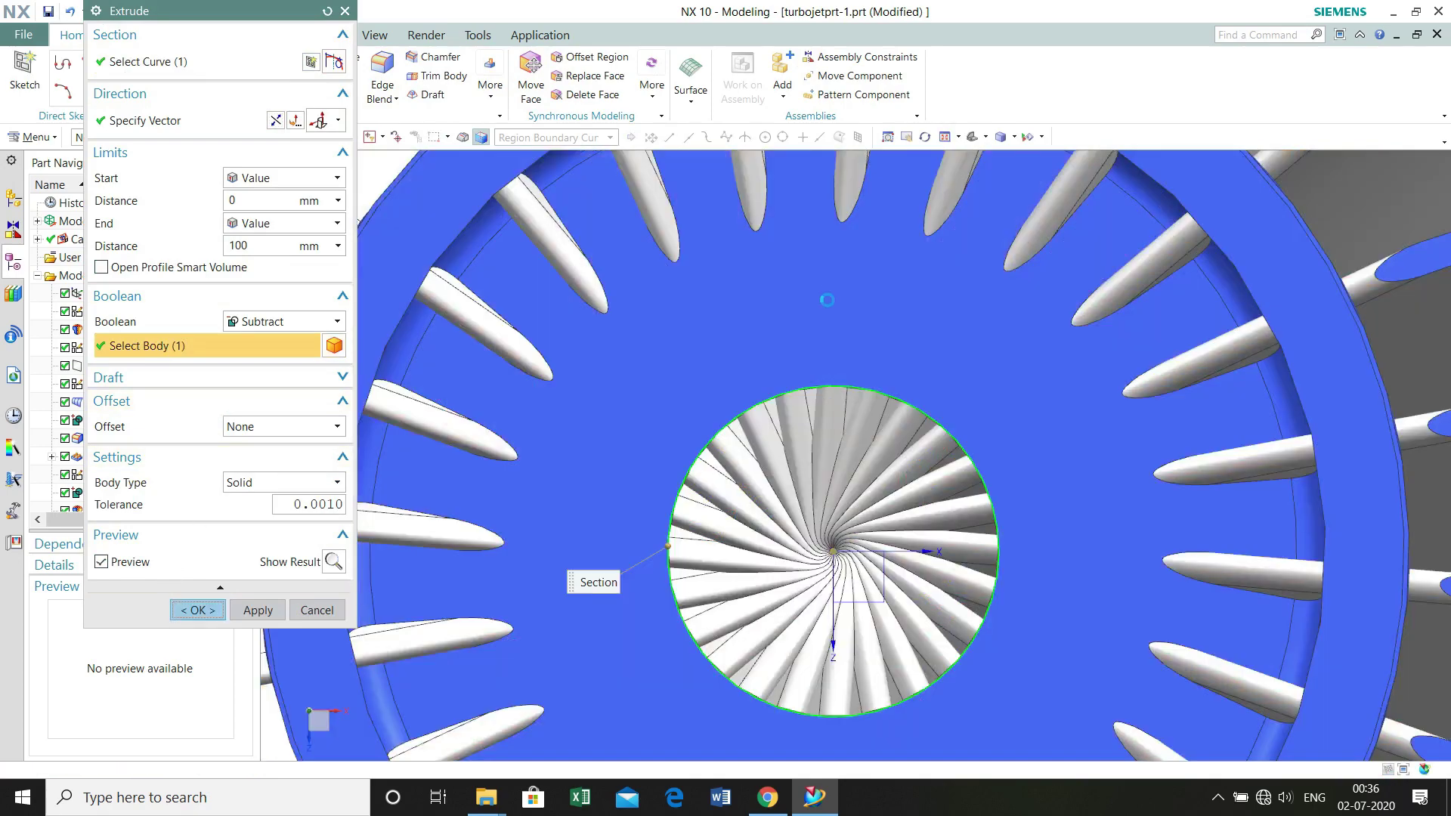
Step: Inspect the cleared hub bore and the finished rotor from the rear, side and front
middle_drag(855, 430, 842, 502)
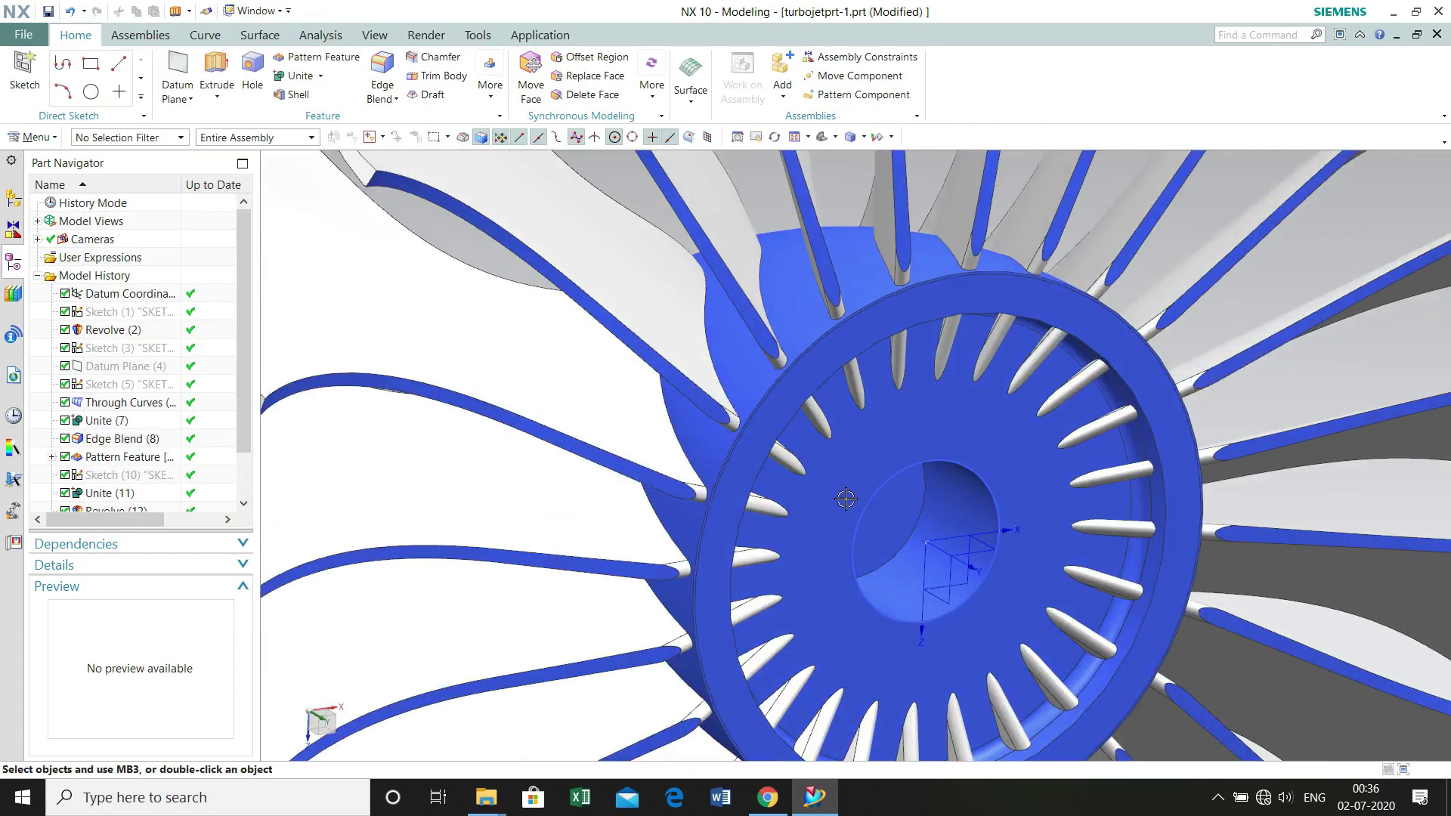
scroll(842, 502, down, 6)
middle_drag(615, 430, 1050, 467)
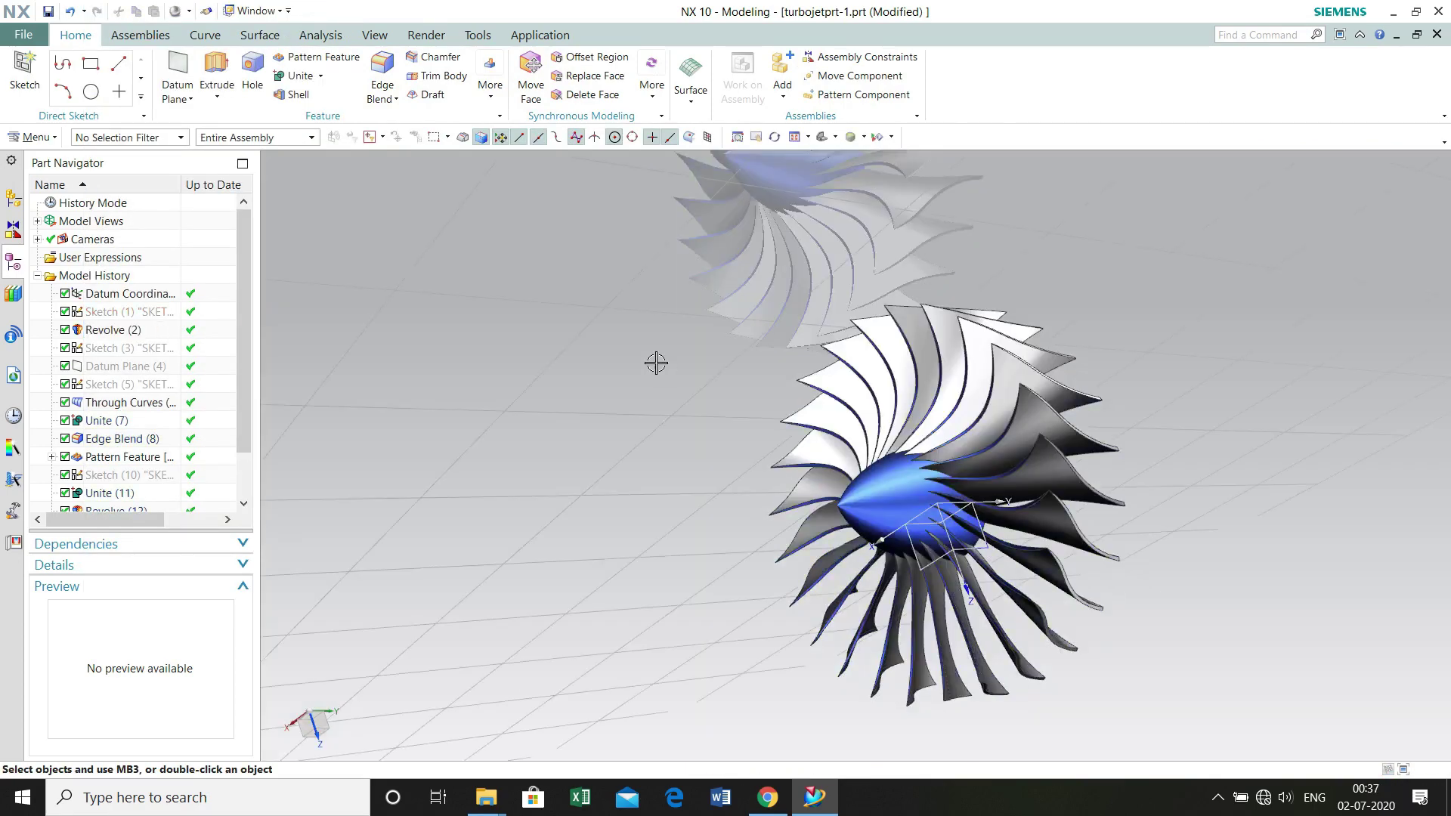
middle_drag(724, 613, 1024, 349)
middle_drag(1104, 484, 1208, 563)
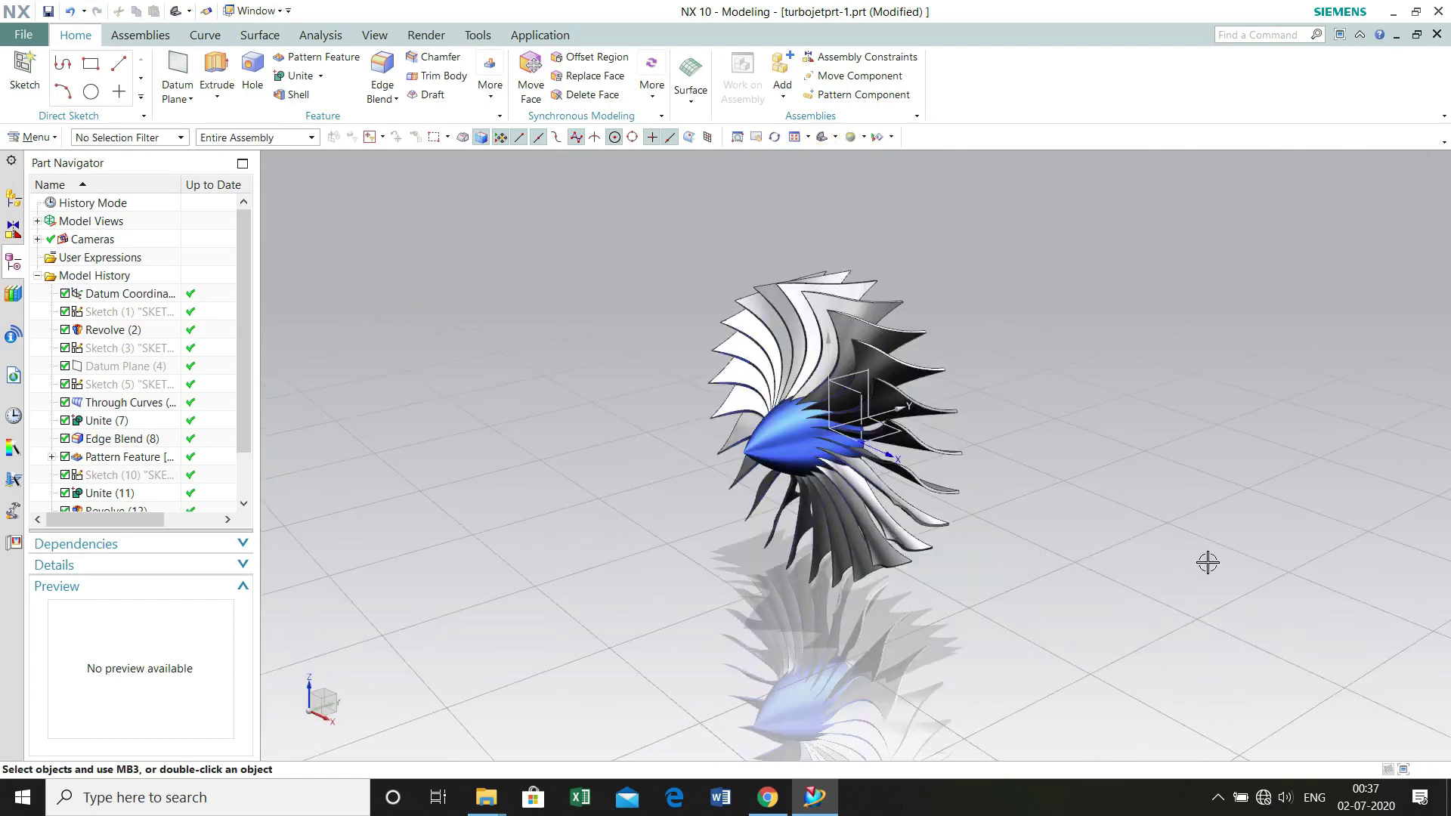
middle_drag(897, 543, 984, 522)
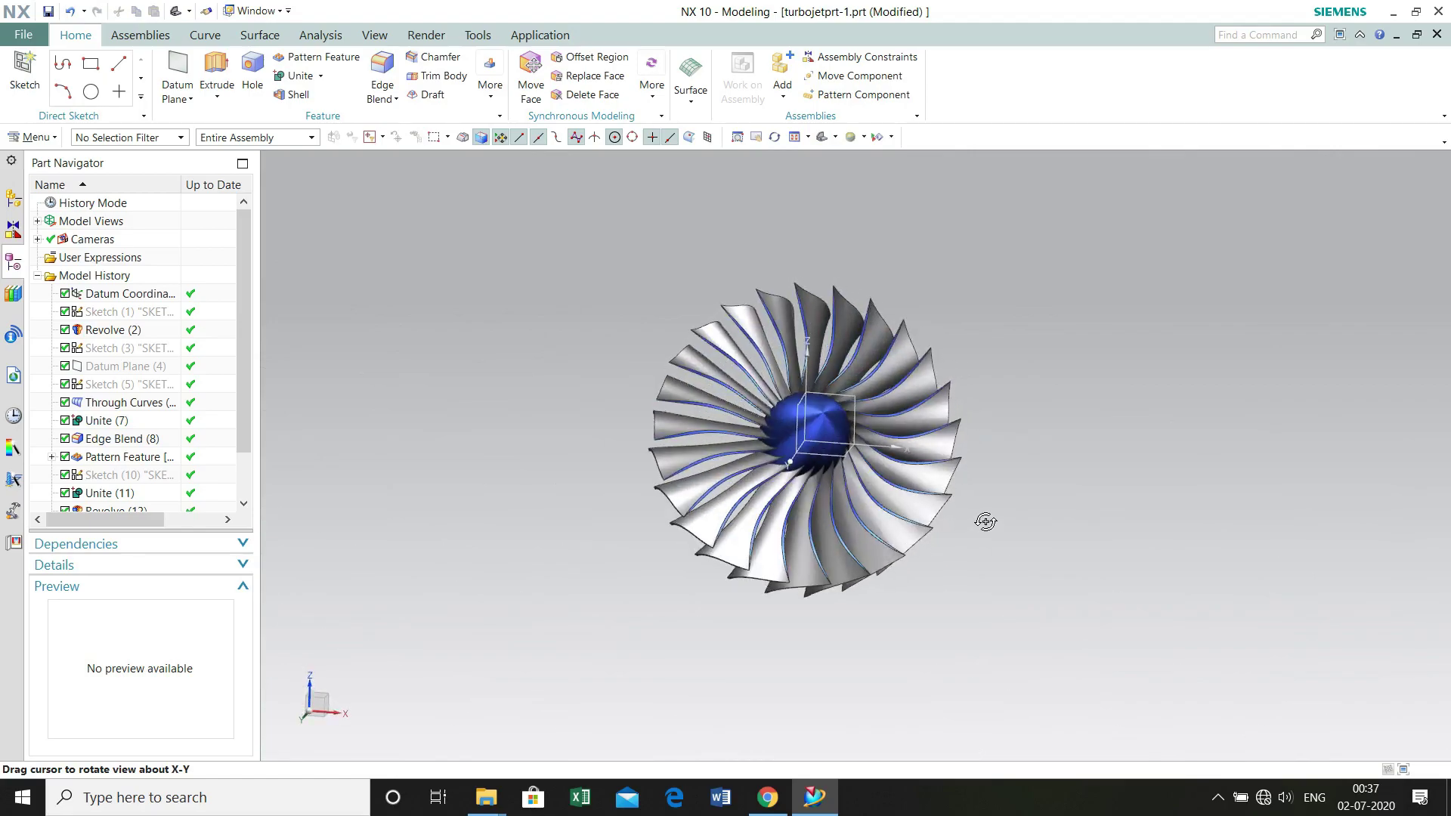